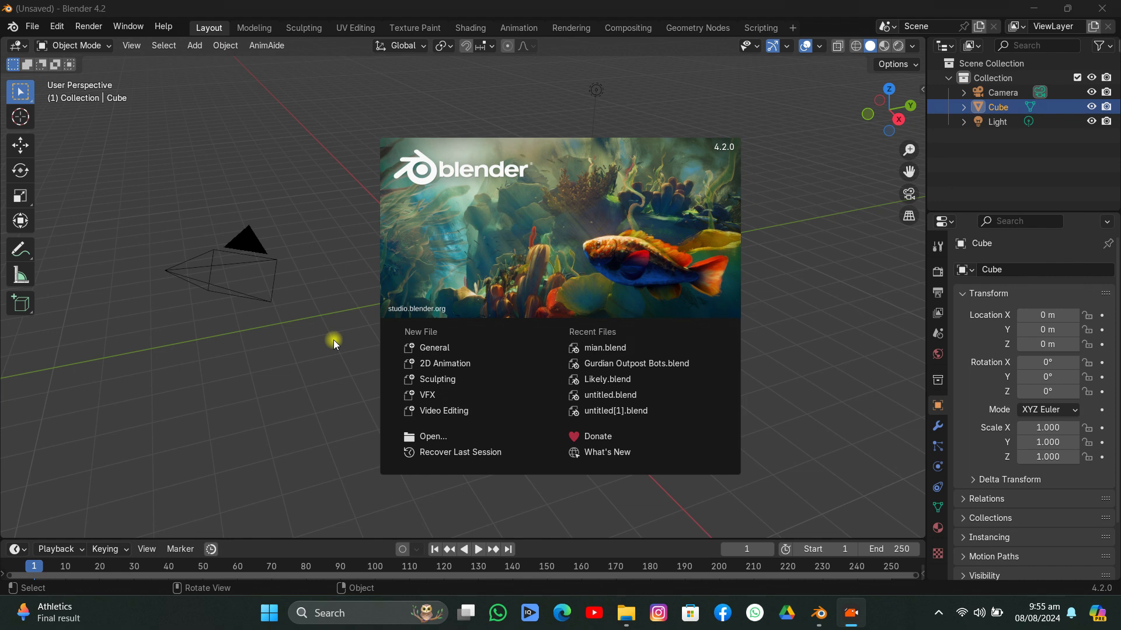
Create a new Video Editing project and add the movie 20240808_091331.mp4 from E:\Apeaksoft\40 as a strip.
{"action": "left_click", "coordinate": [441, 412]}
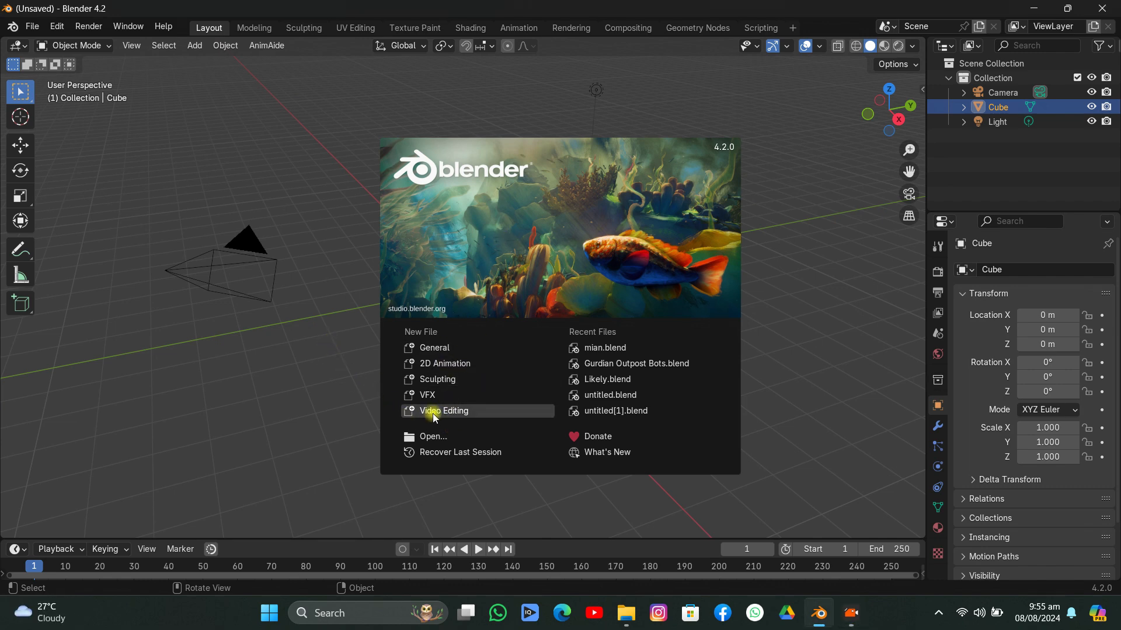
{"action": "left_click", "coordinate": [434, 412]}
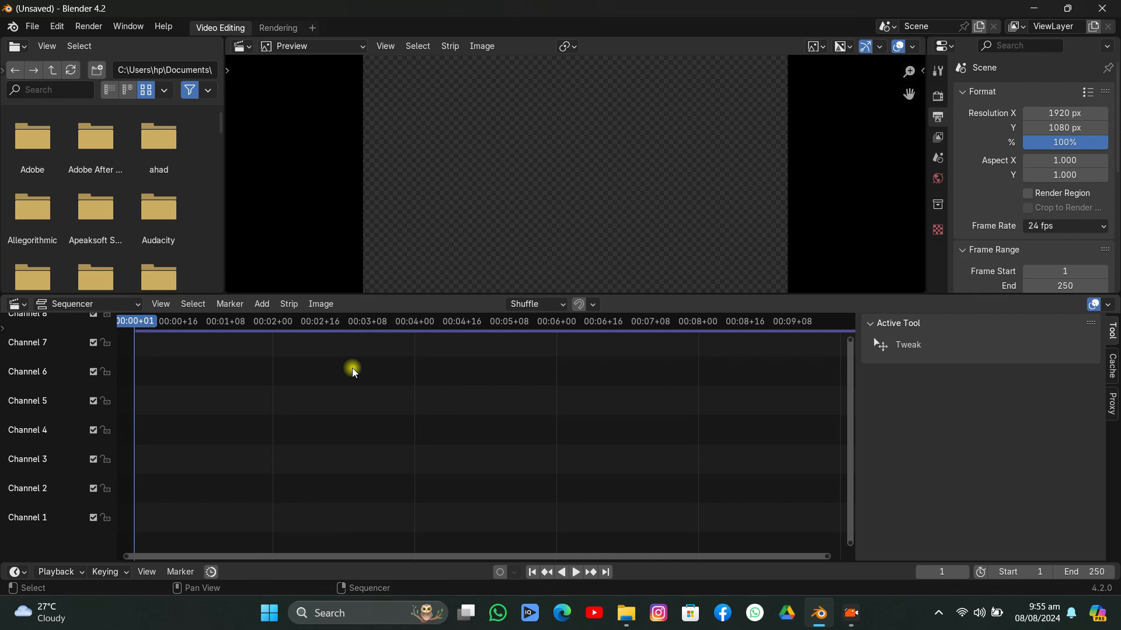
{"action": "left_click", "coordinate": [262, 305]}
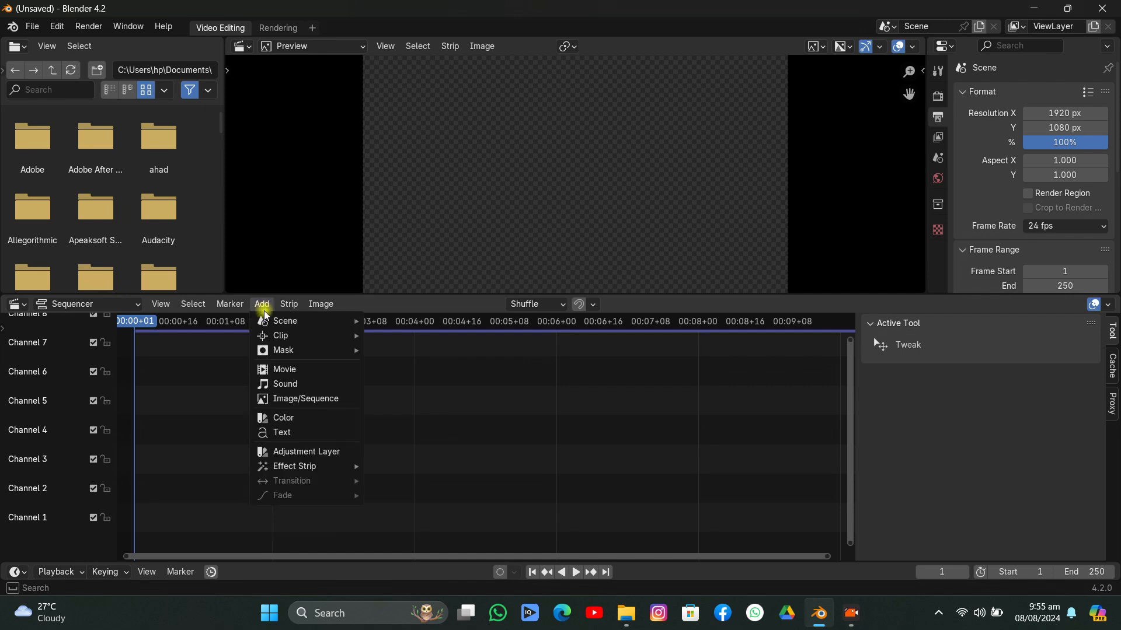
{"action": "left_click", "coordinate": [275, 370]}
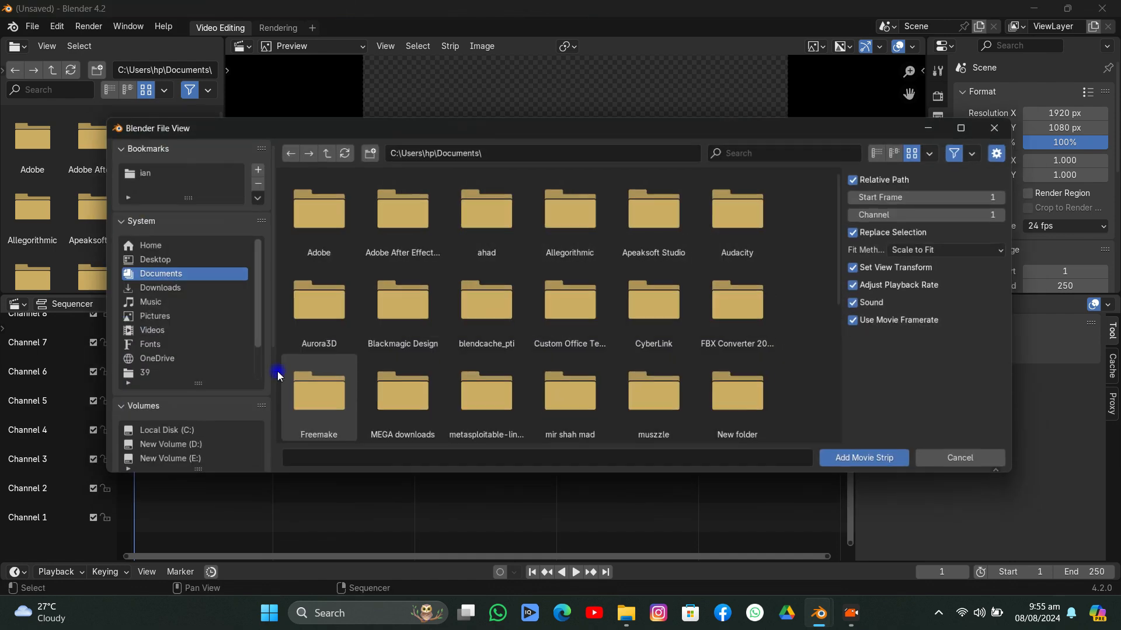
{"action": "scroll", "coordinate": [140, 350], "scroll_direction": "down", "scroll_amount": 2}
{"action": "left_click", "coordinate": [155, 432]}
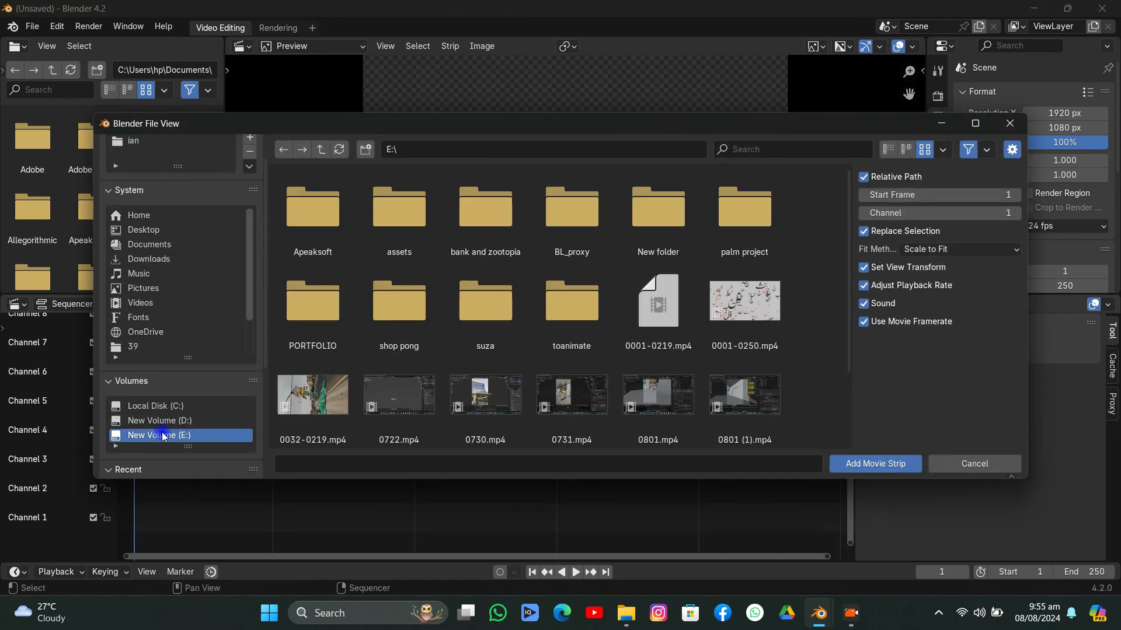
{"action": "double_click", "coordinate": [294, 211]}
{"action": "double_click", "coordinate": [320, 200]}
{"action": "double_click", "coordinate": [312, 216]}
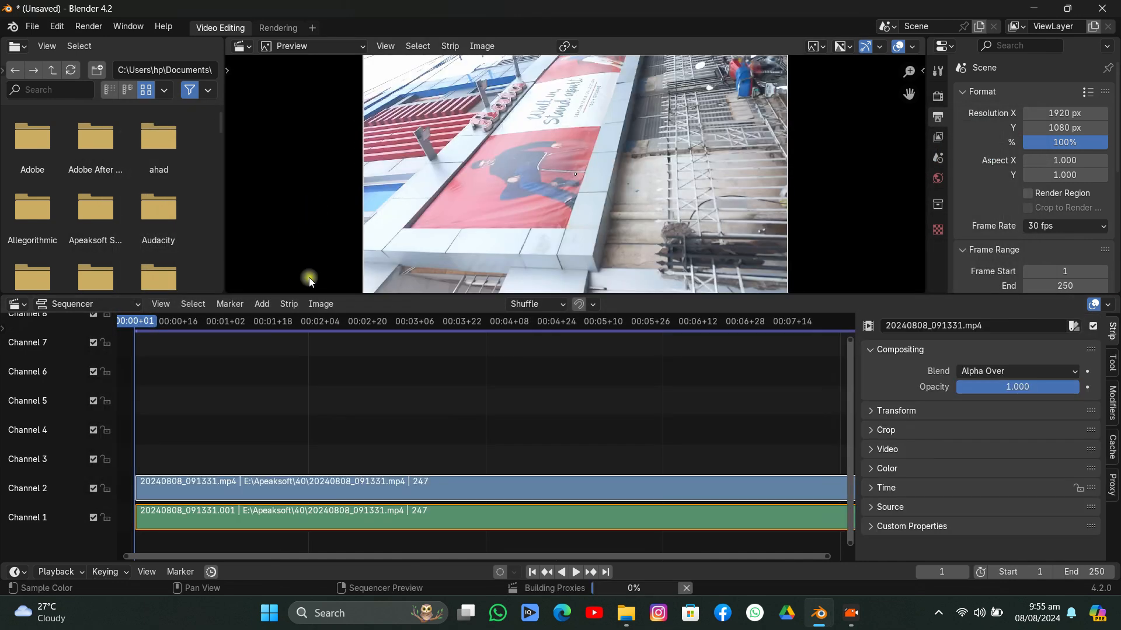
Move the playhead to the last frame of the movie strip and set the scene's end frame to 247.
{"action": "scroll", "coordinate": [616, 216], "scroll_direction": "down", "scroll_amount": 2}
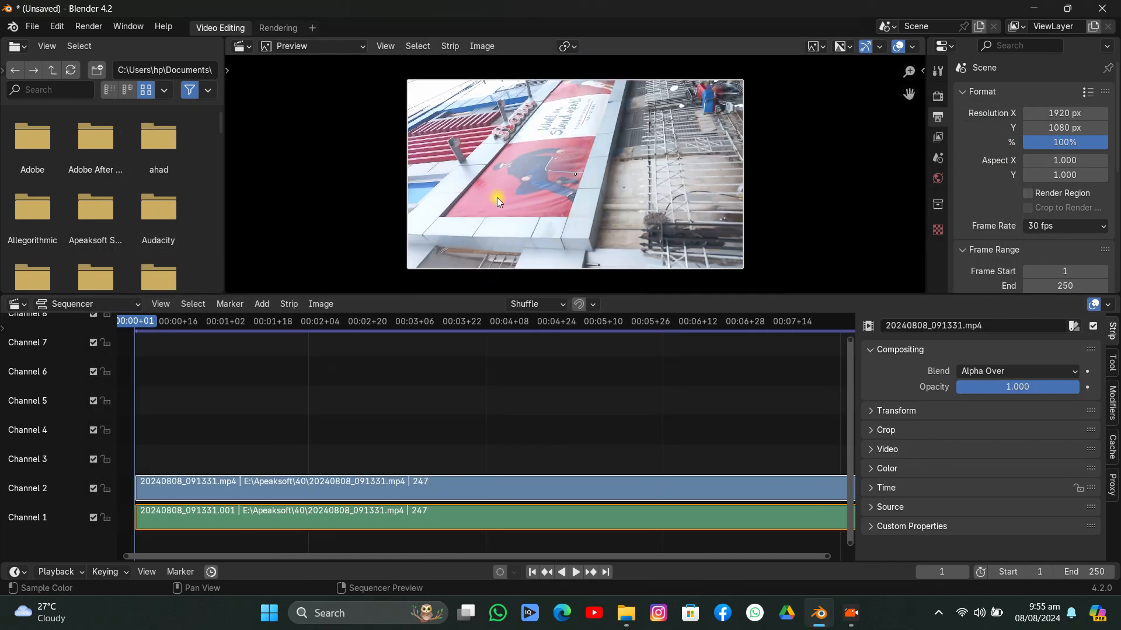
{"action": "scroll", "coordinate": [512, 415], "scroll_direction": "down", "scroll_amount": 5}
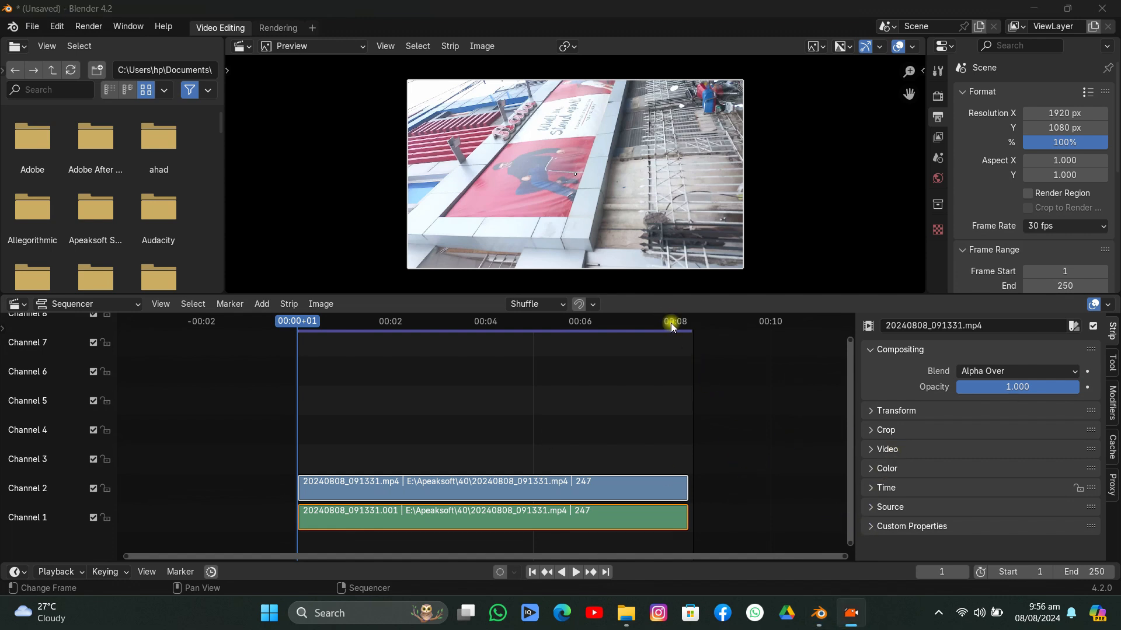
{"action": "left_click_drag", "start_coordinate": [672, 324], "coordinate": [686, 330]}
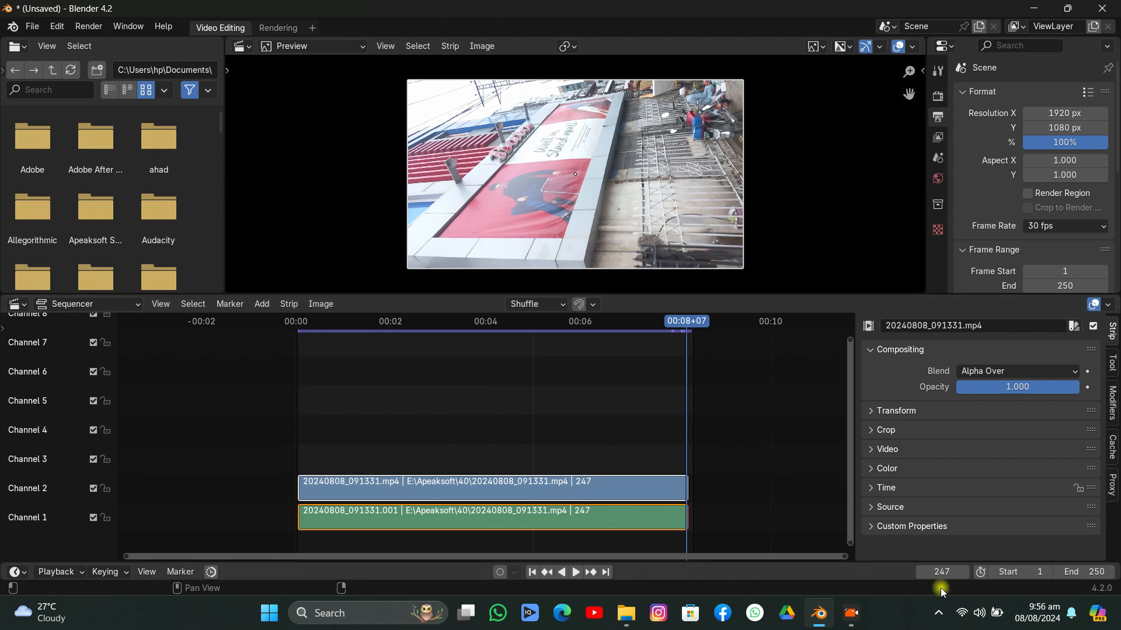
{"action": "left_click", "coordinate": [1079, 569]}
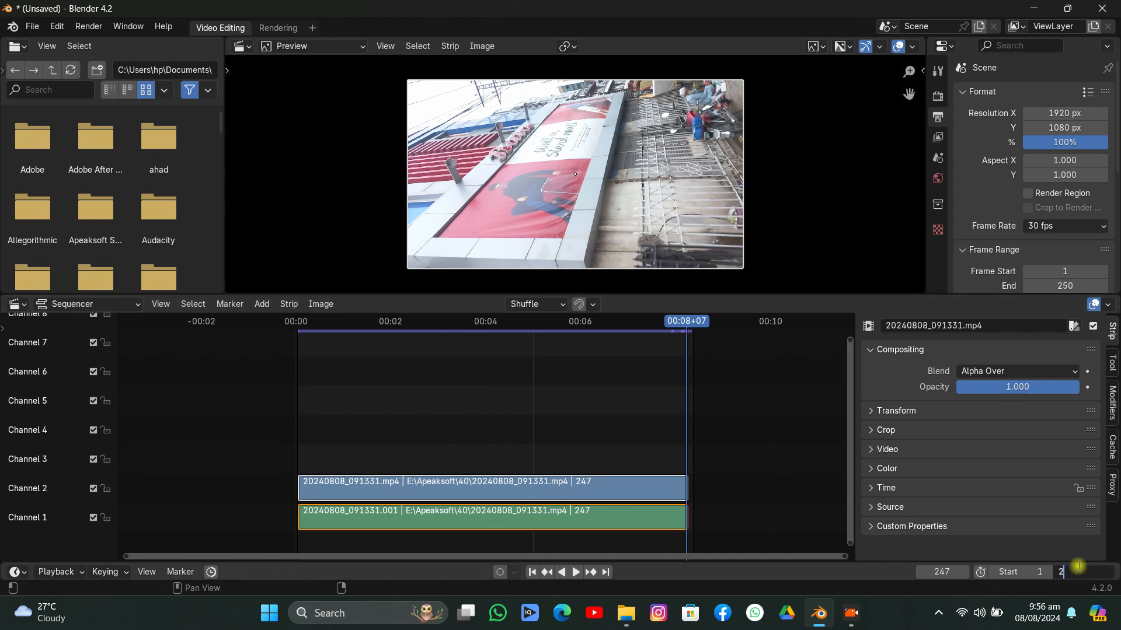
{"action": "type", "text": "247"}
{"action": "key", "text": "Return"}
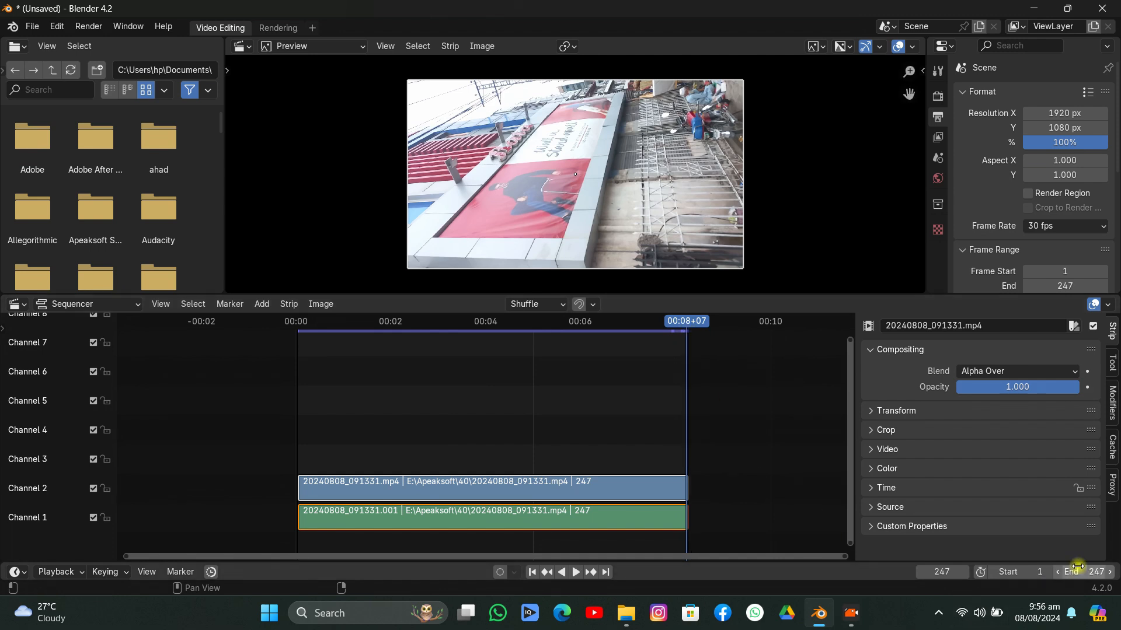
Set the render output file format to PNG.
{"action": "scroll", "coordinate": [1068, 231], "scroll_direction": "down", "scroll_amount": 7}
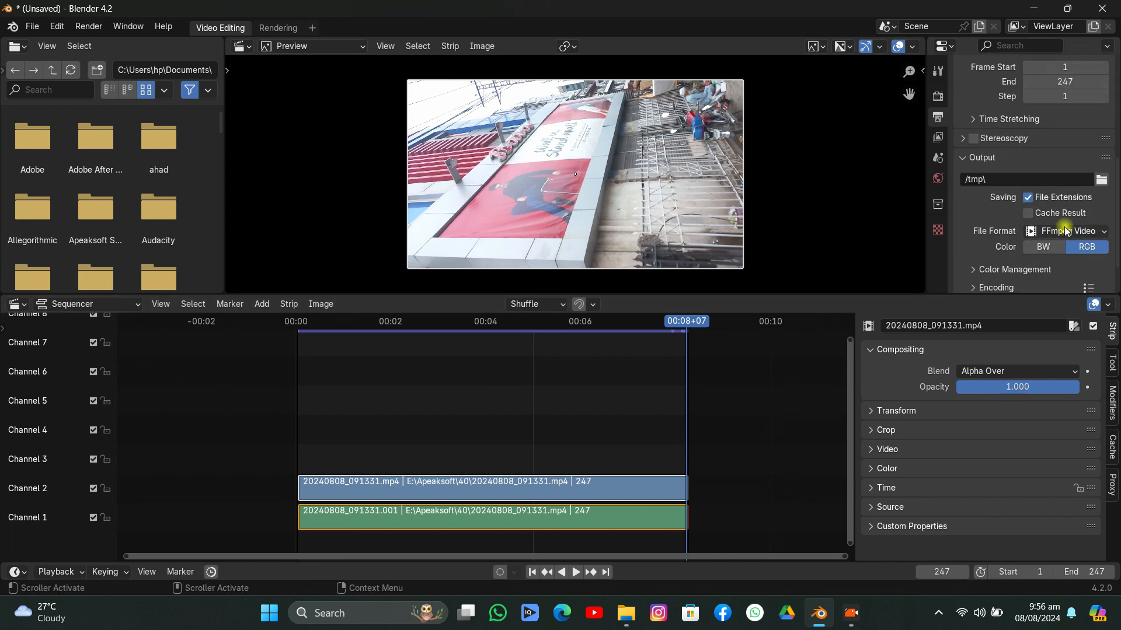
{"action": "left_click", "coordinate": [1066, 230]}
{"action": "left_click", "coordinate": [842, 297]}
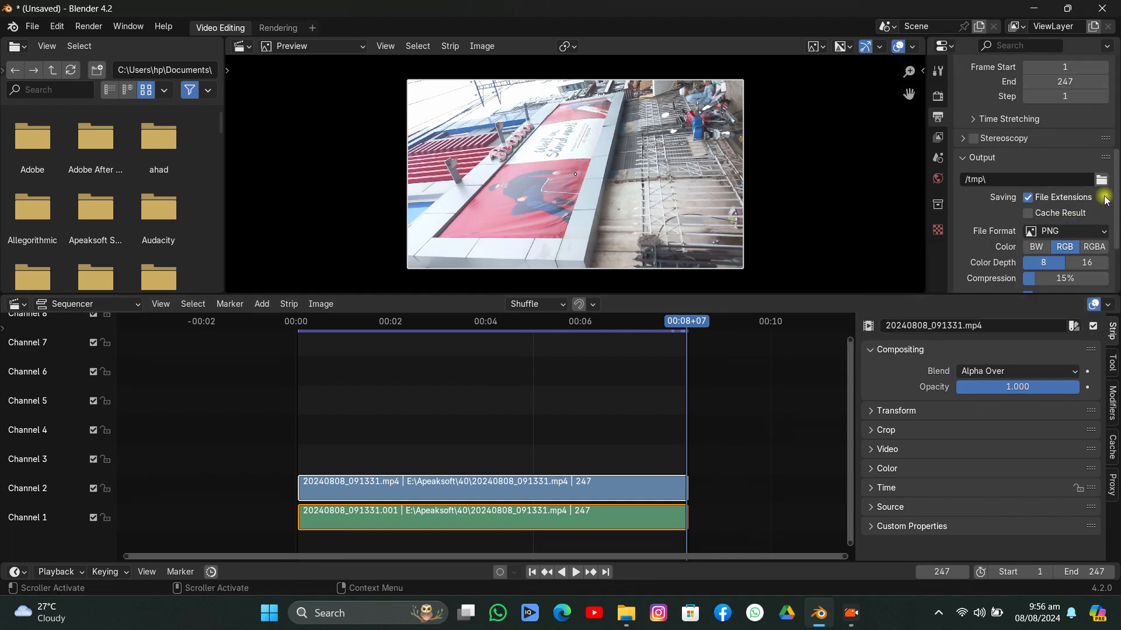
Create a folder named png in E:\Apeaksoft\40 and set it as the render output path.
{"action": "scroll", "coordinate": [1105, 201], "scroll_direction": "down", "scroll_amount": 3}
{"action": "left_click", "coordinate": [1102, 90]}
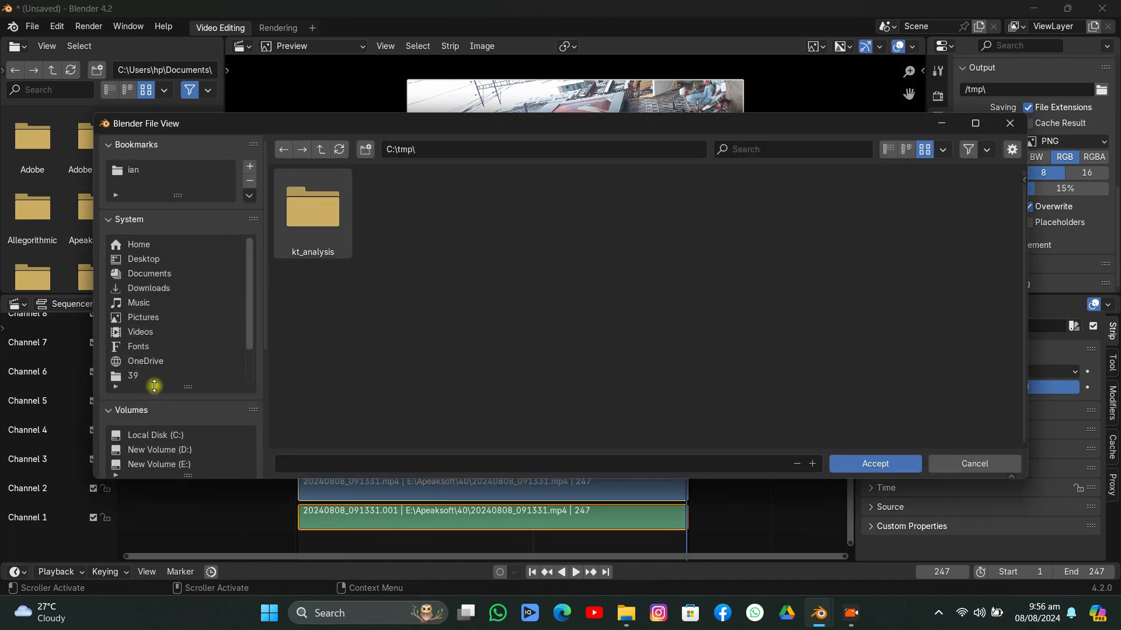
{"action": "scroll", "coordinate": [149, 373], "scroll_direction": "down", "scroll_amount": 3}
{"action": "left_click", "coordinate": [159, 464]}
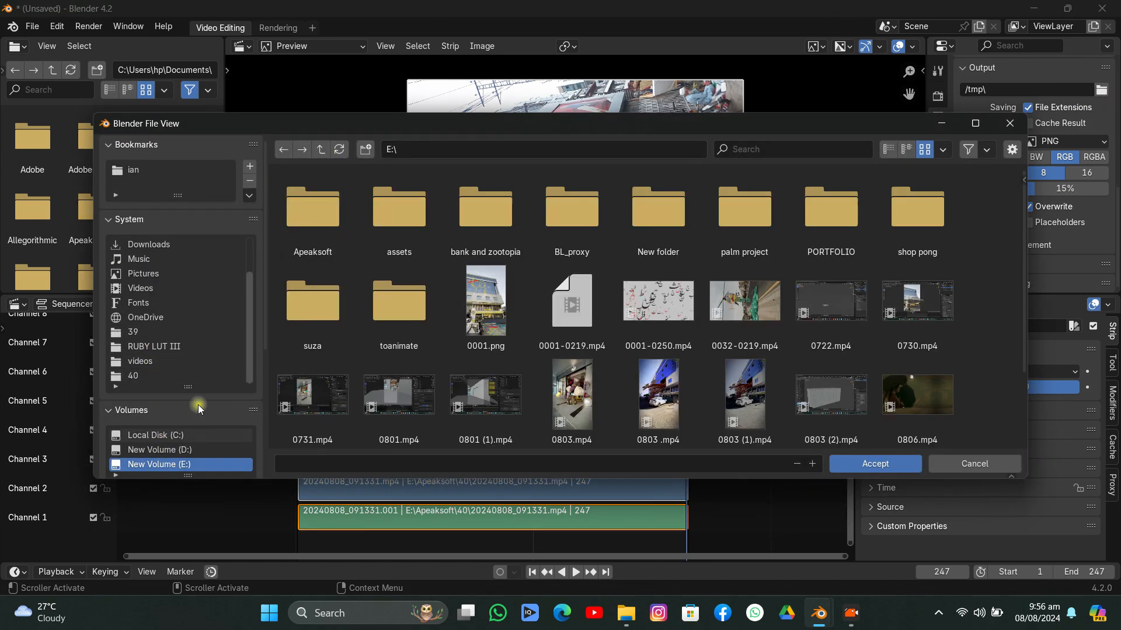
{"action": "double_click", "coordinate": [313, 208]}
{"action": "double_click", "coordinate": [307, 216]}
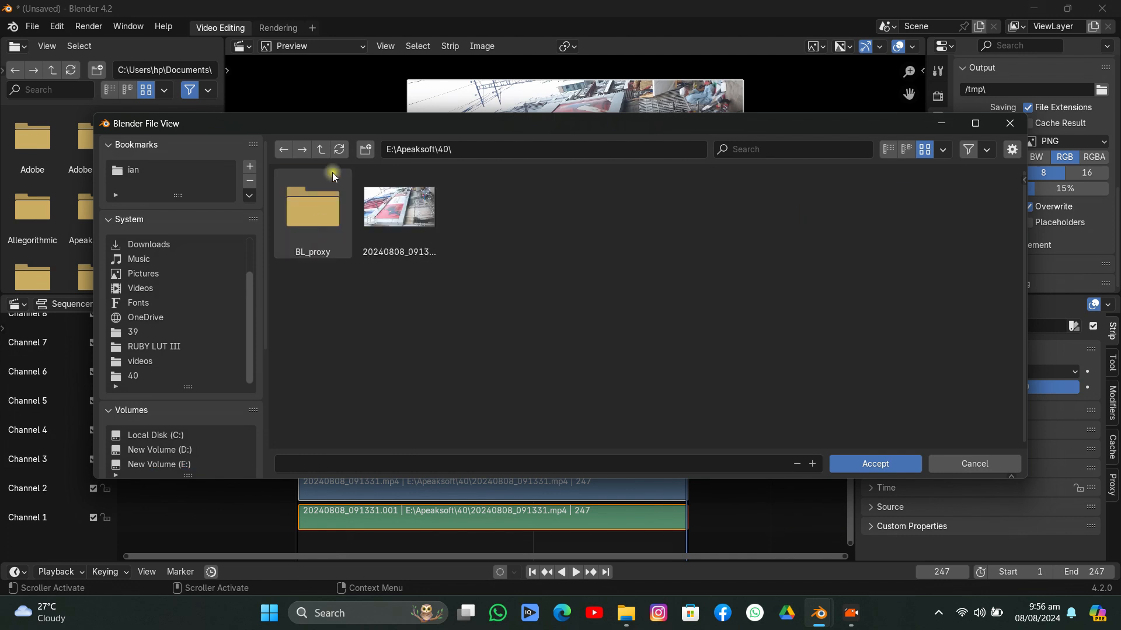
{"action": "left_click", "coordinate": [369, 149]}
{"action": "key", "text": "BackSpace"}
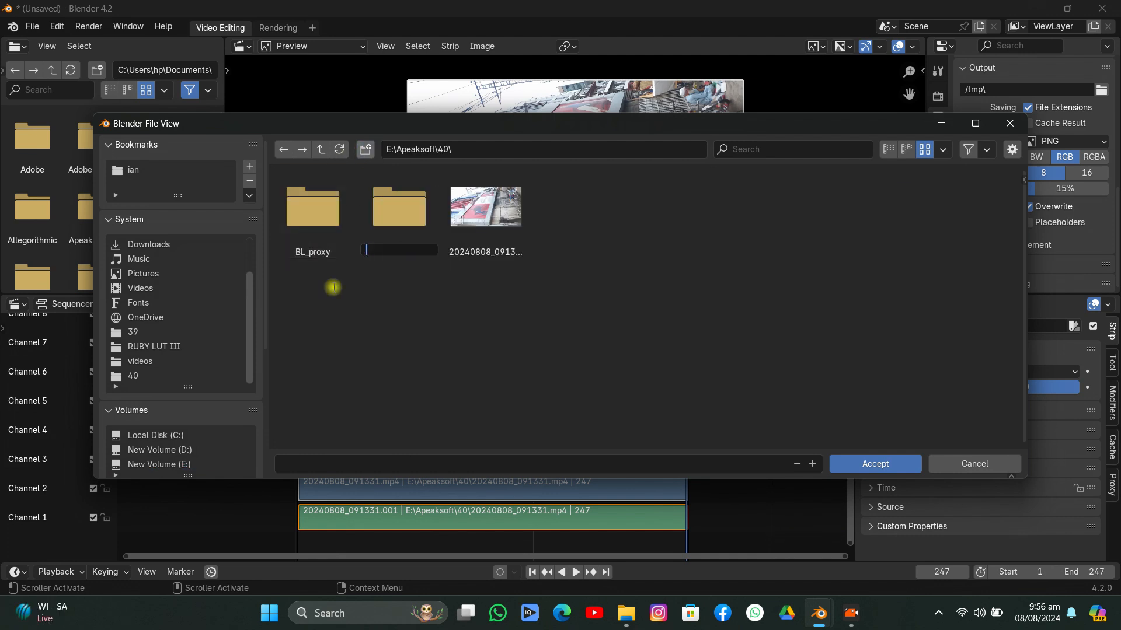
{"action": "type", "text": "png"}
{"action": "key", "text": "Return"}
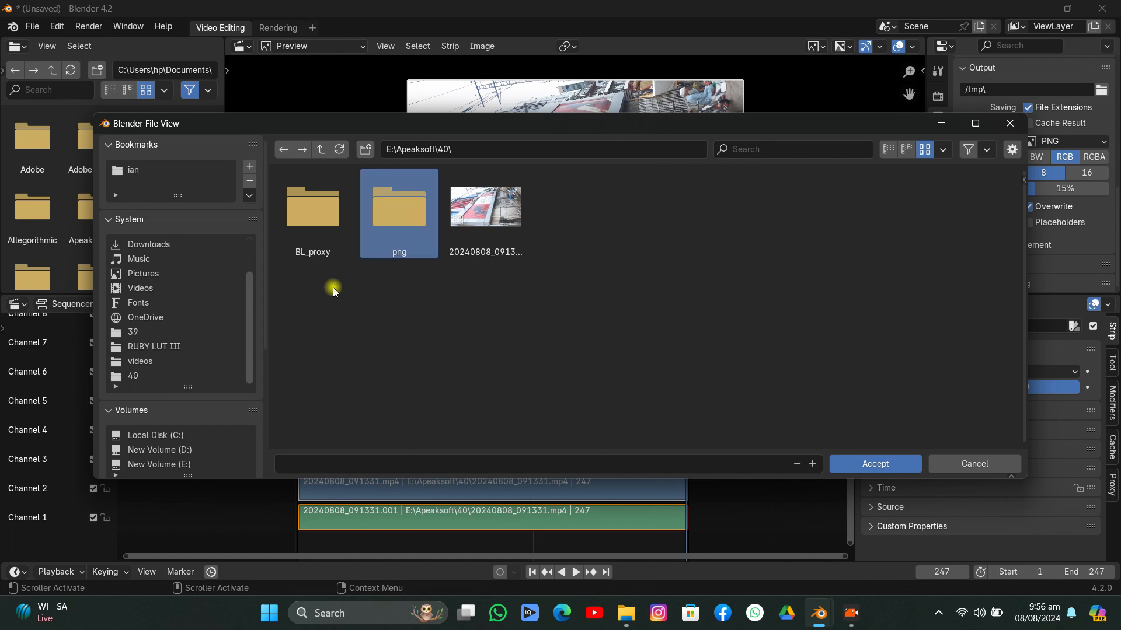
{"action": "double_click", "coordinate": [411, 210]}
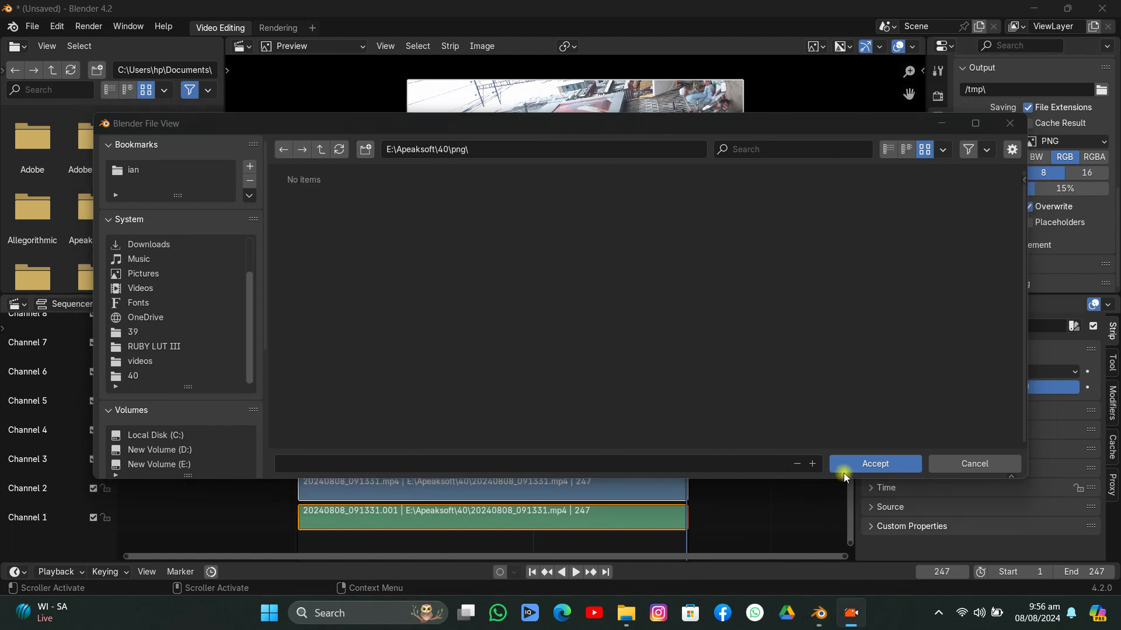
{"action": "left_click", "coordinate": [859, 464]}
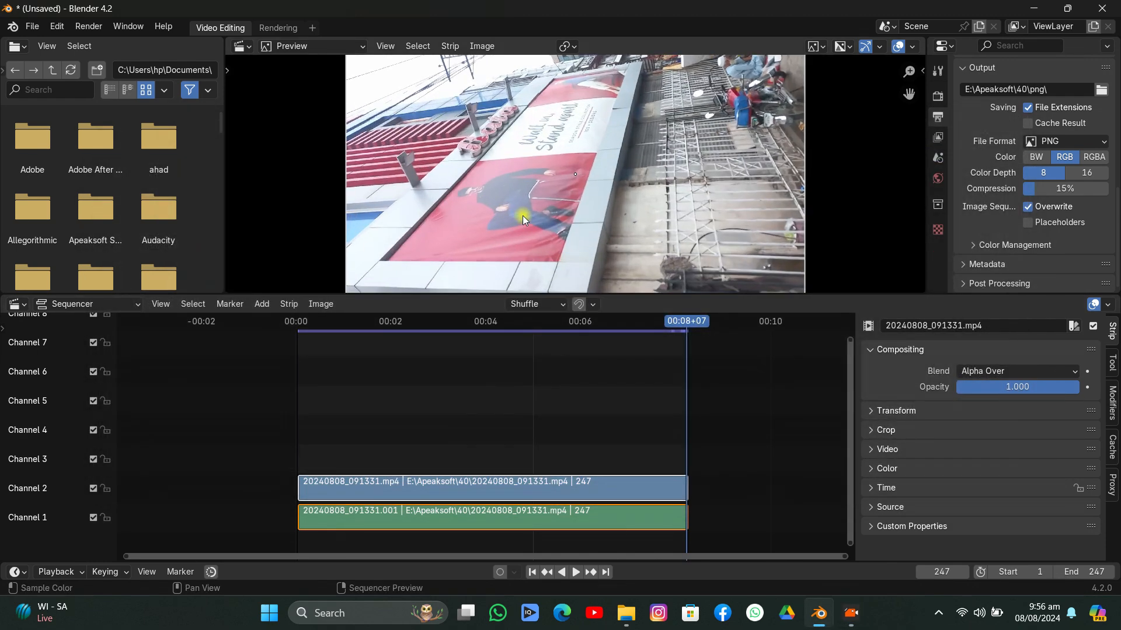
Set the movie strip's transform rotation to -90°.
{"action": "scroll", "coordinate": [523, 216], "scroll_direction": "up", "scroll_amount": 1}
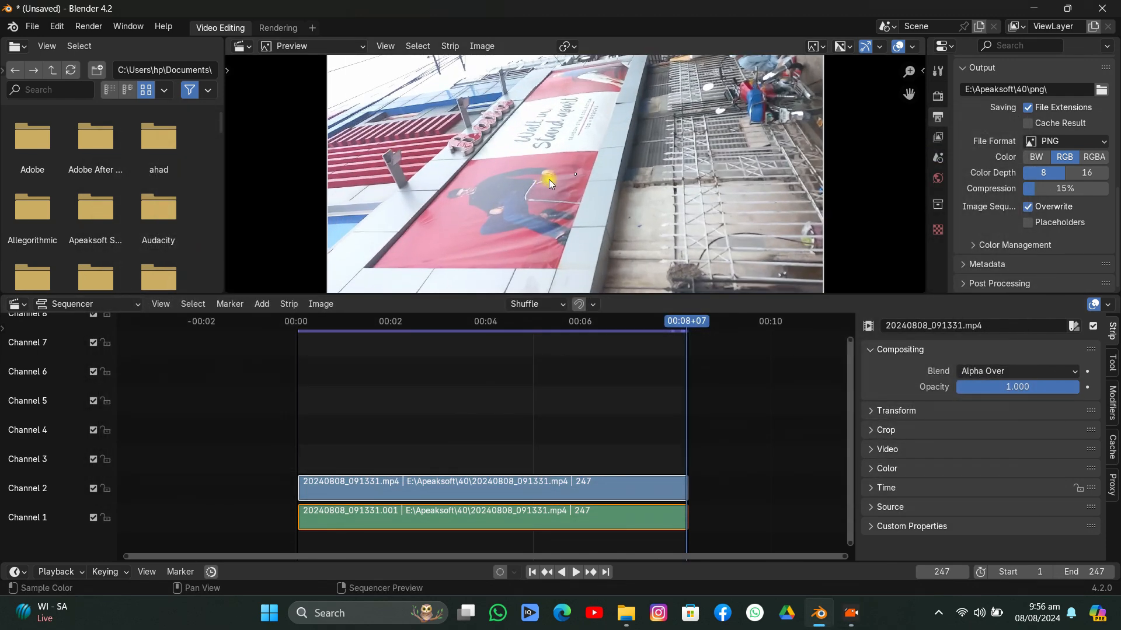
{"action": "scroll", "coordinate": [548, 180], "scroll_direction": "down", "scroll_amount": 2}
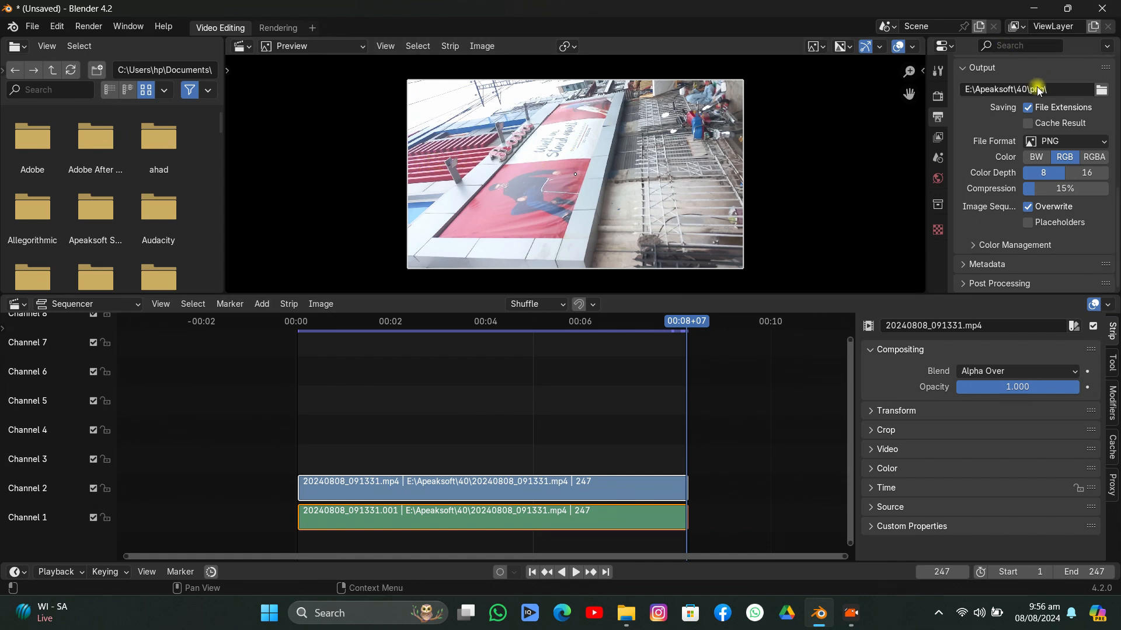
{"action": "left_click", "coordinate": [885, 411]}
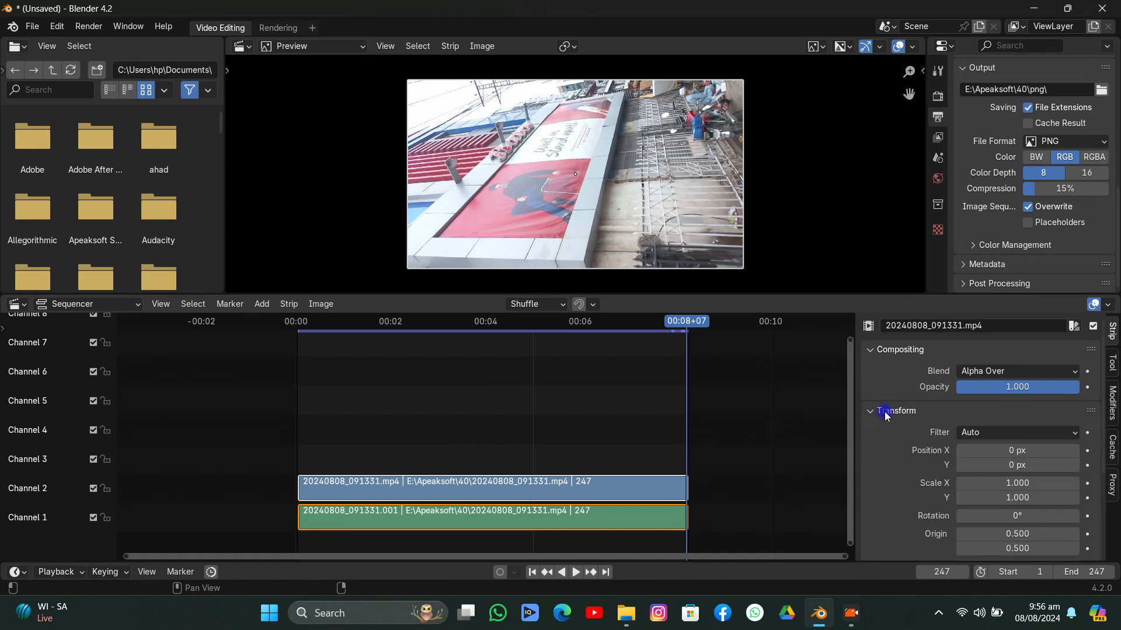
{"action": "scroll", "coordinate": [896, 393], "scroll_direction": "down", "scroll_amount": 5}
{"action": "scroll", "coordinate": [899, 394], "scroll_direction": "up", "scroll_amount": 2}
{"action": "double_click", "coordinate": [994, 419]}
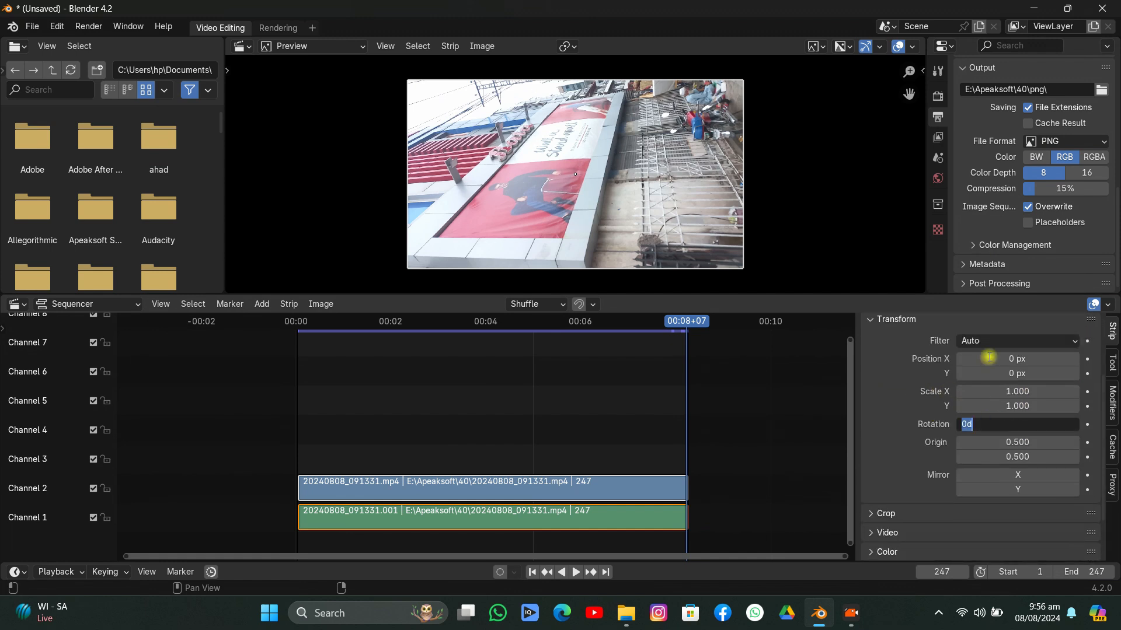
{"action": "key", "text": "Return"}
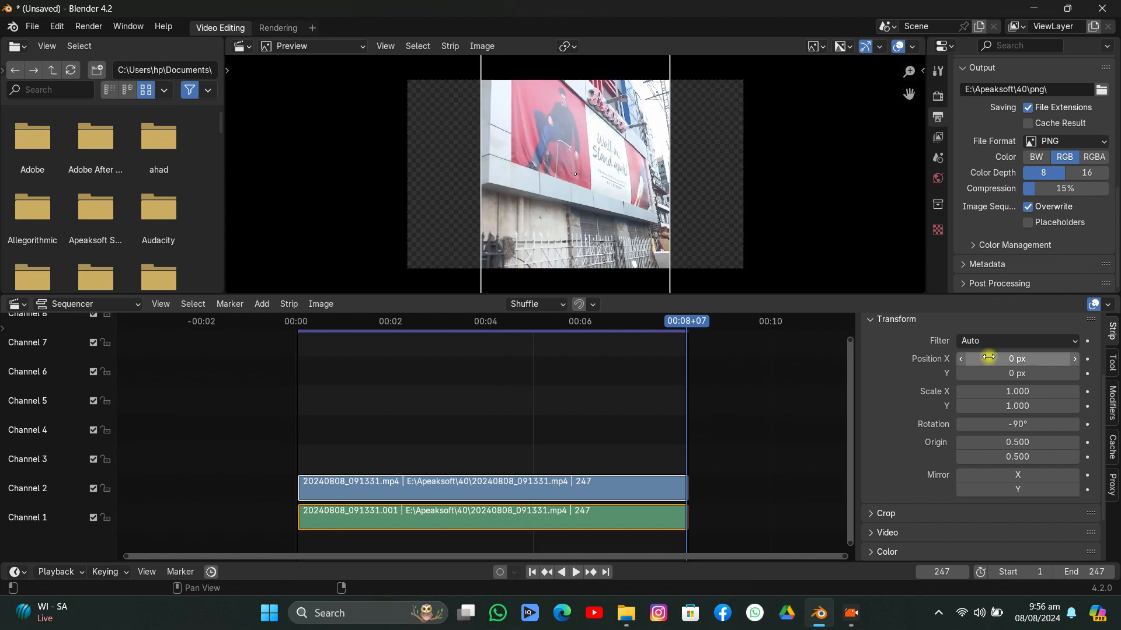
Set the output resolution to 1080 px in X and 1920 px in Y to suit the vertical footage.
{"action": "scroll", "coordinate": [614, 204], "scroll_direction": "down", "scroll_amount": 2}
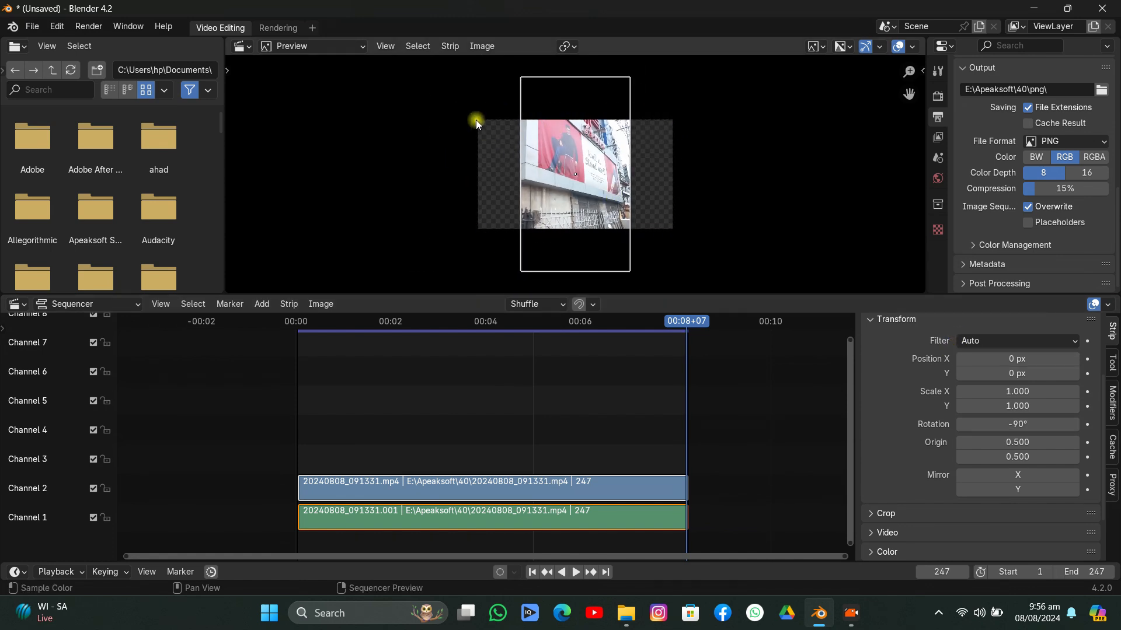
{"action": "scroll", "coordinate": [1019, 131], "scroll_direction": "up", "scroll_amount": 10}
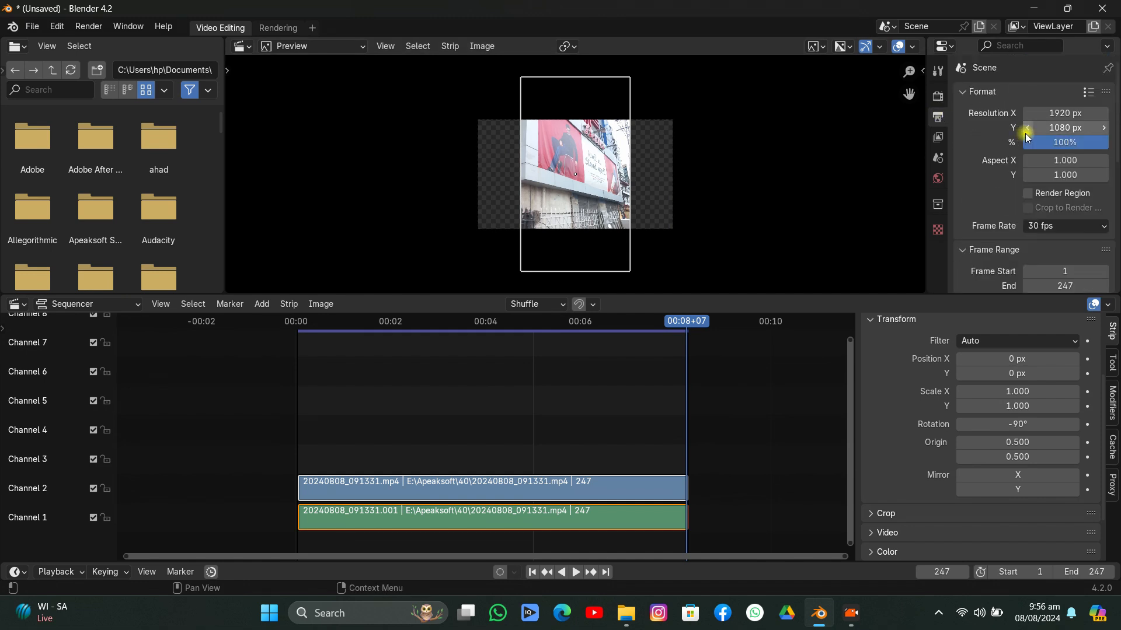
{"action": "left_click", "coordinate": [1055, 115]}
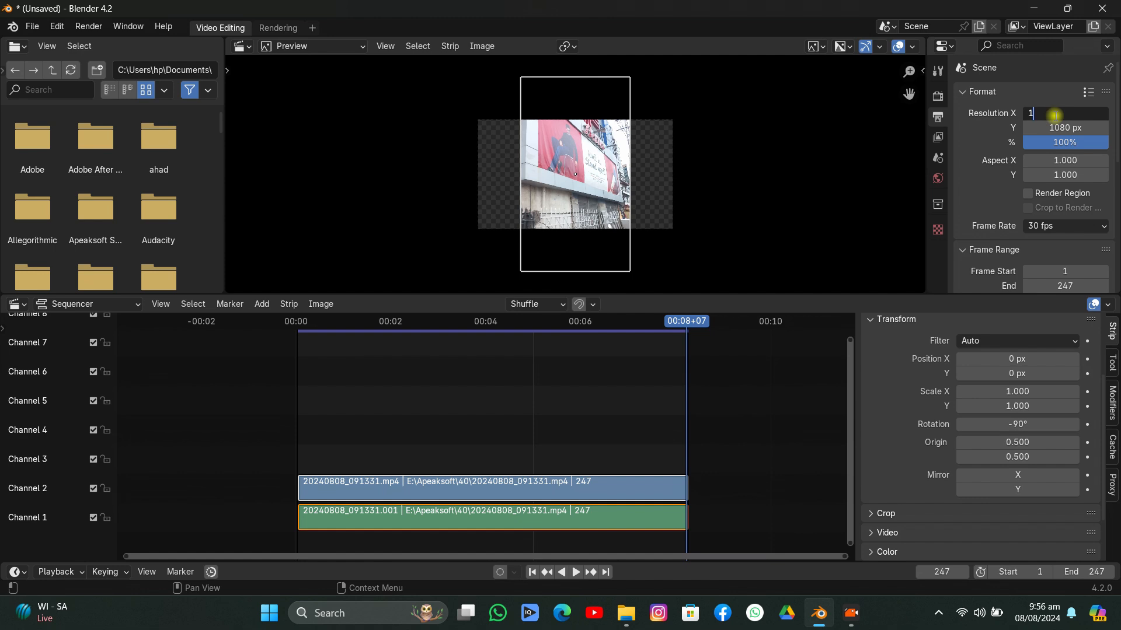
{"action": "key", "text": "Return"}
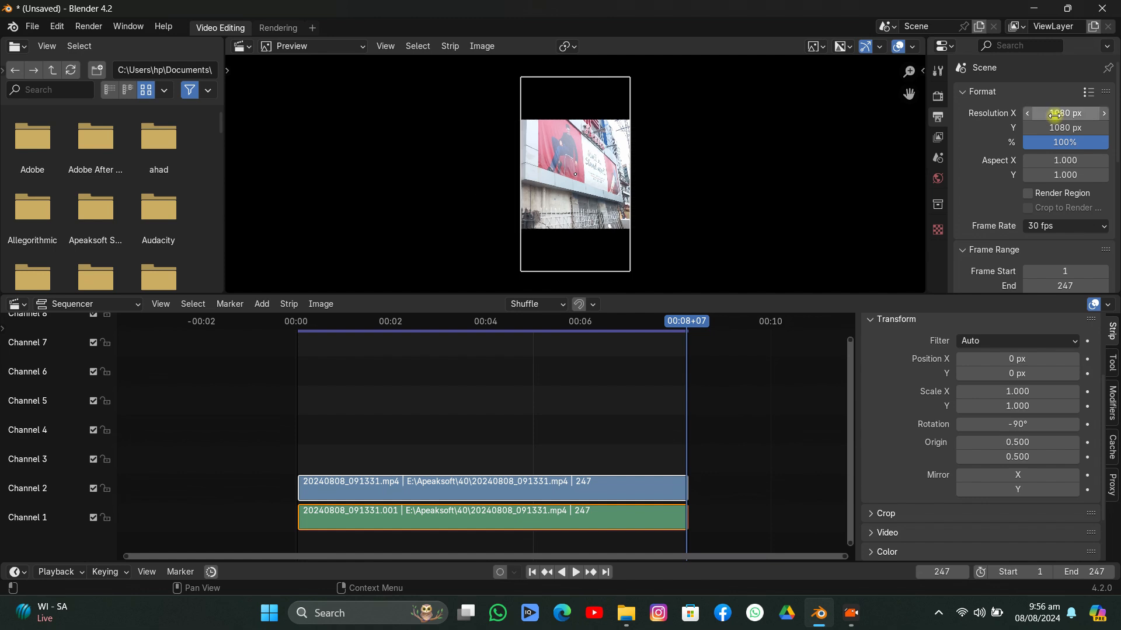
{"action": "left_click", "coordinate": [1059, 134]}
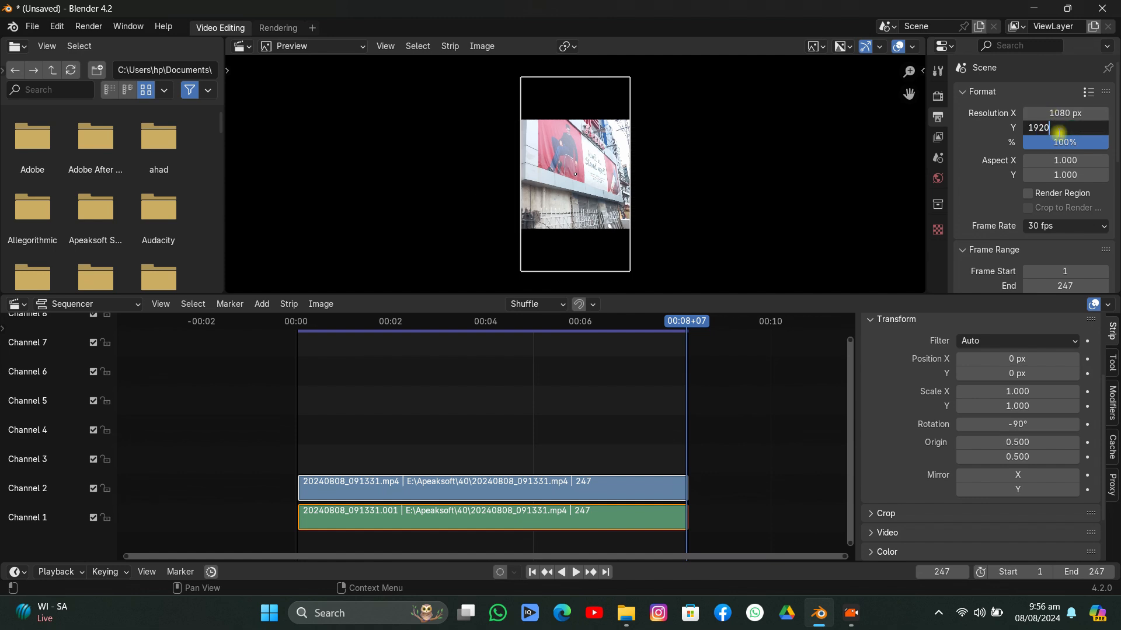
{"action": "key", "text": "Return"}
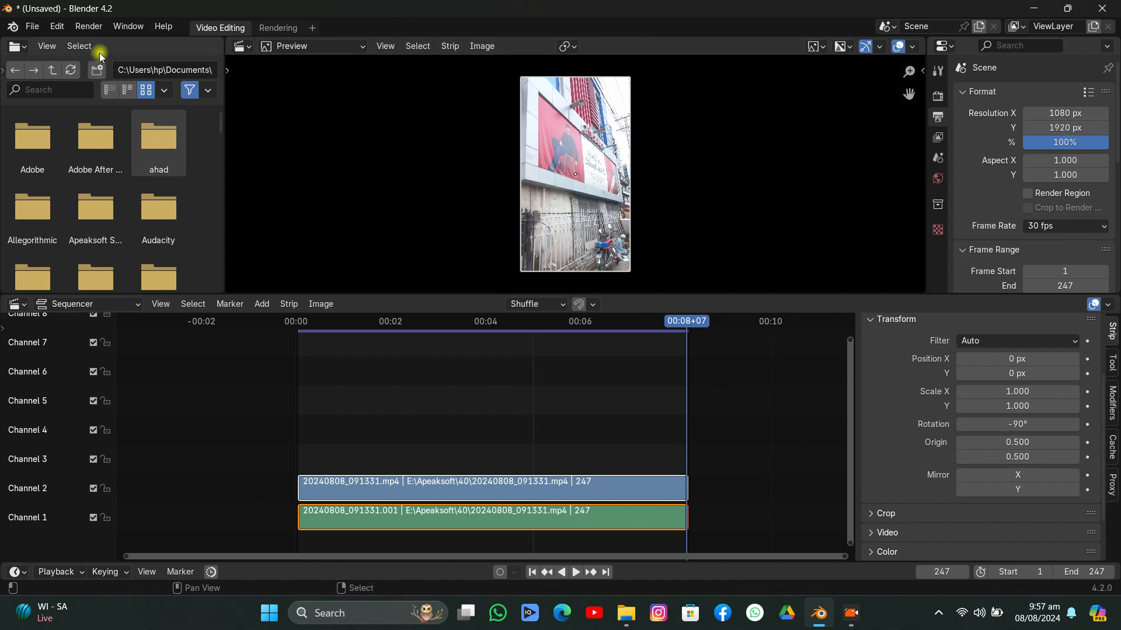
Render the animation as a PNG sequence and close the render window when it finishes.
{"action": "left_click", "coordinate": [87, 27]}
{"action": "left_click", "coordinate": [94, 56]}
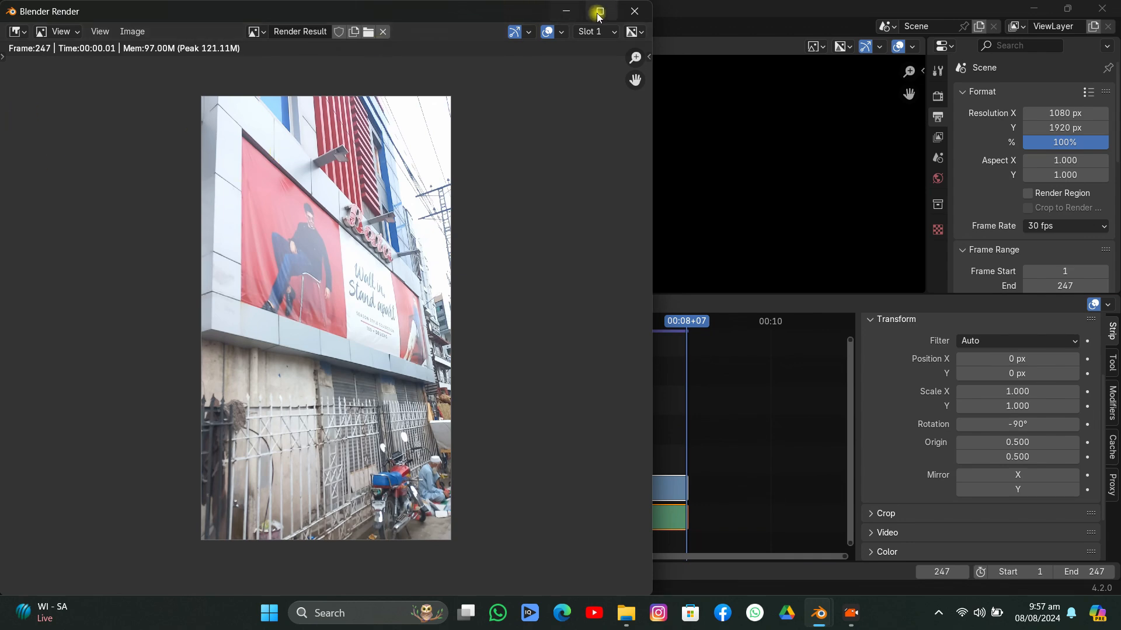
{"action": "left_click", "coordinate": [635, 11]}
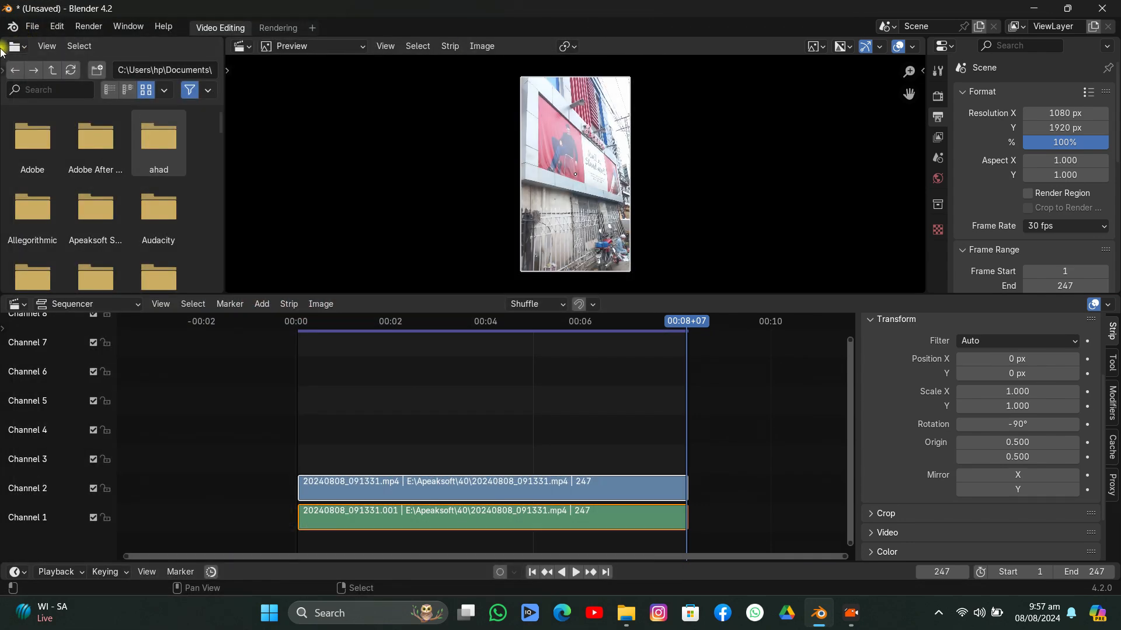
Quit Blender without saving the project and launch Adobe After Effects 2023.
{"action": "left_click", "coordinate": [1102, 8]}
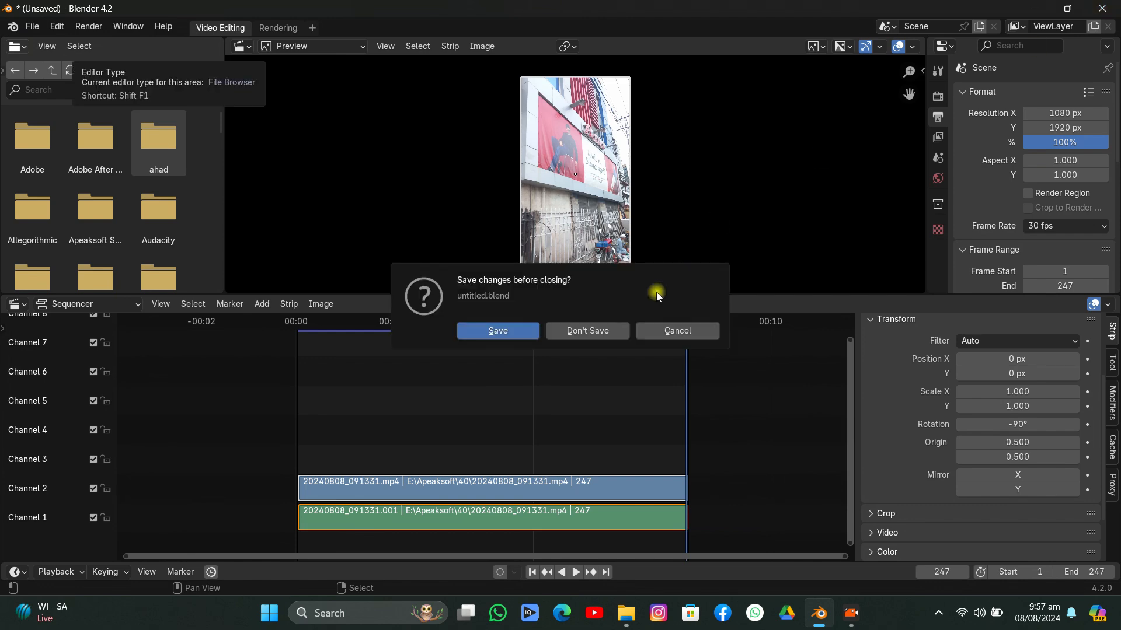
{"action": "left_click", "coordinate": [584, 329]}
{"action": "double_click", "coordinate": [83, 519]}
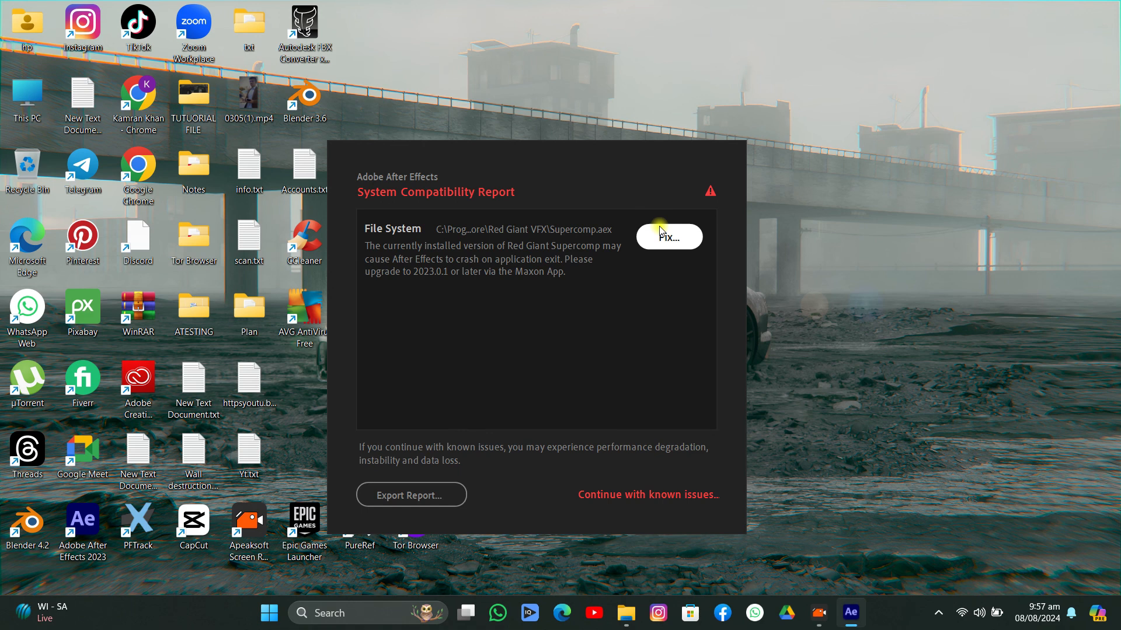
Continue past the compatibility report, start a new project and import the PNG sequence starting at 0001.png from E:\Apeaksoft\40\png as footage.
{"action": "left_click", "coordinate": [687, 497]}
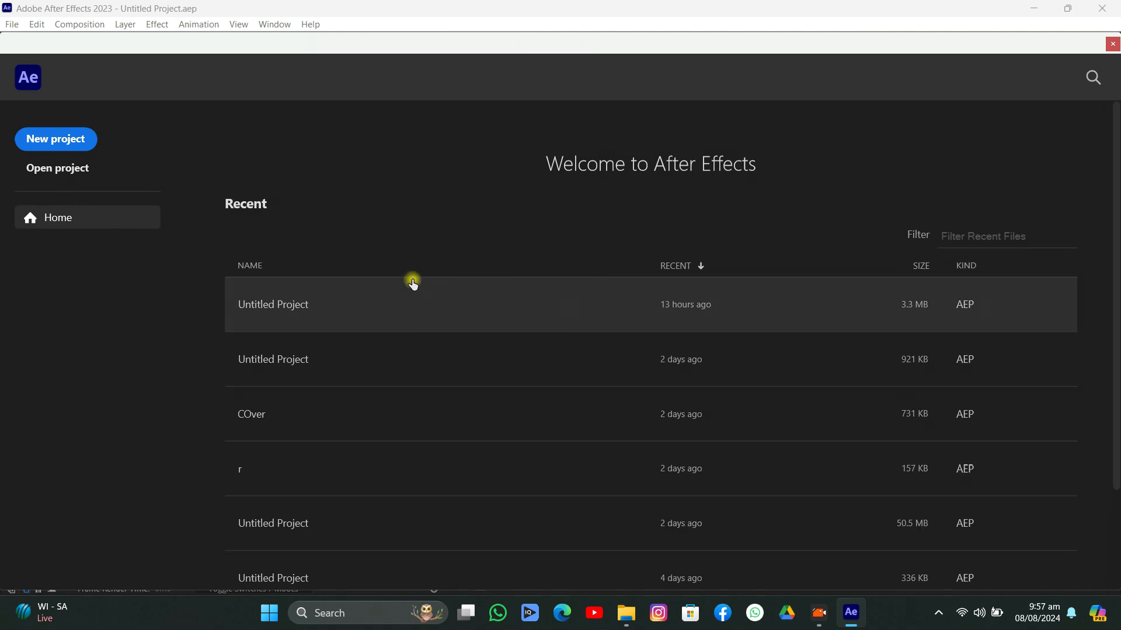
{"action": "left_click", "coordinate": [62, 139]}
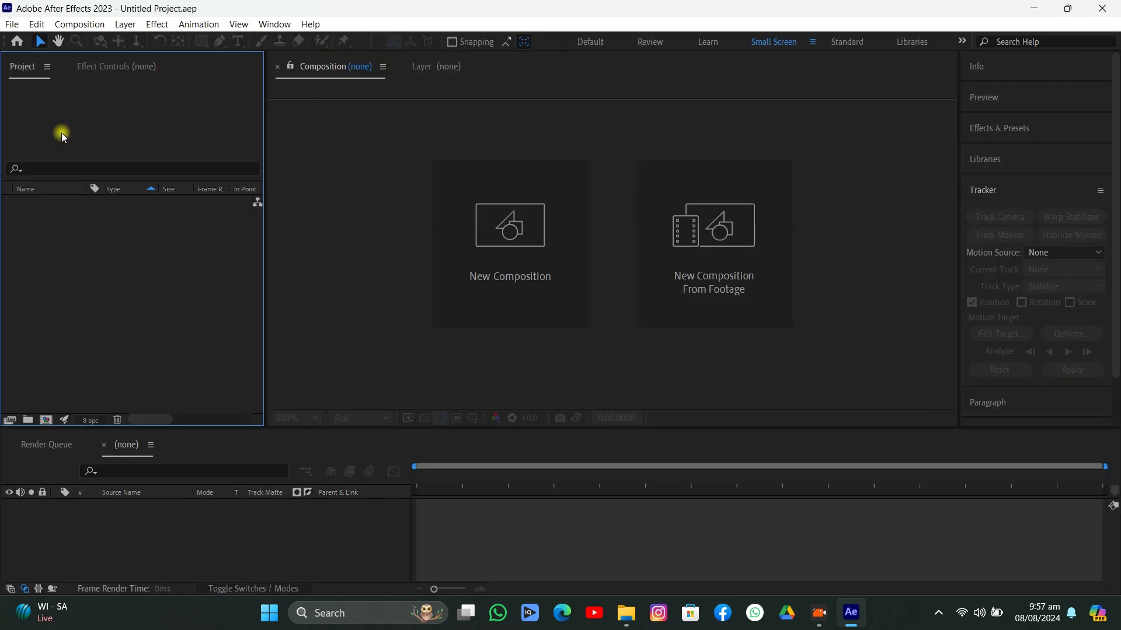
{"action": "left_click", "coordinate": [12, 24]}
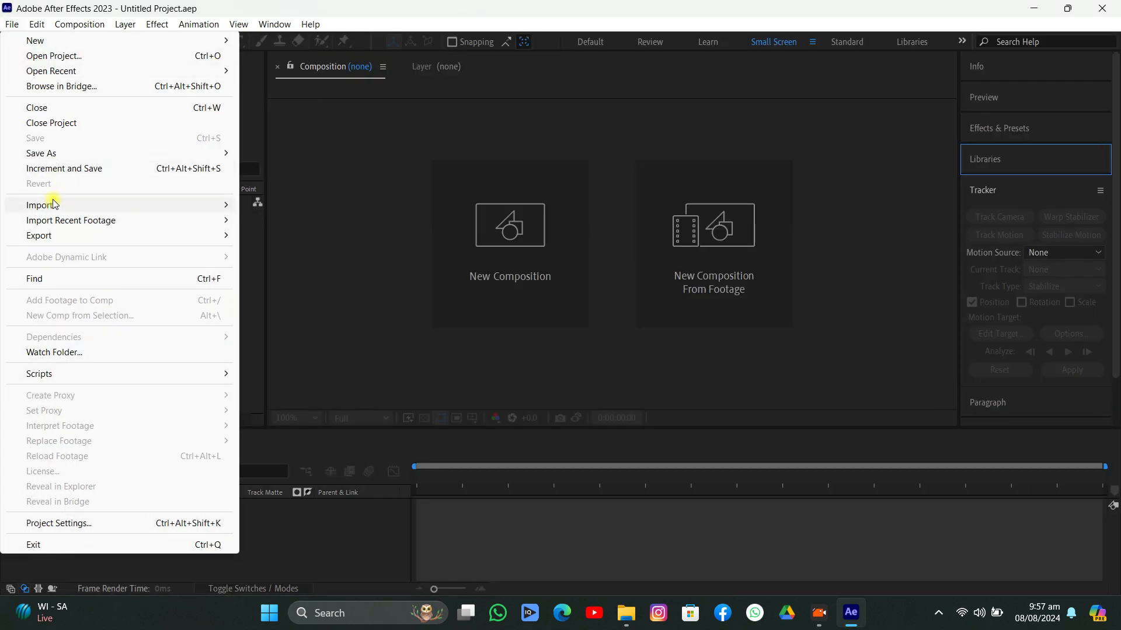
{"action": "mouse_move", "coordinate": [52, 203]}
{"action": "left_click", "coordinate": [260, 203]}
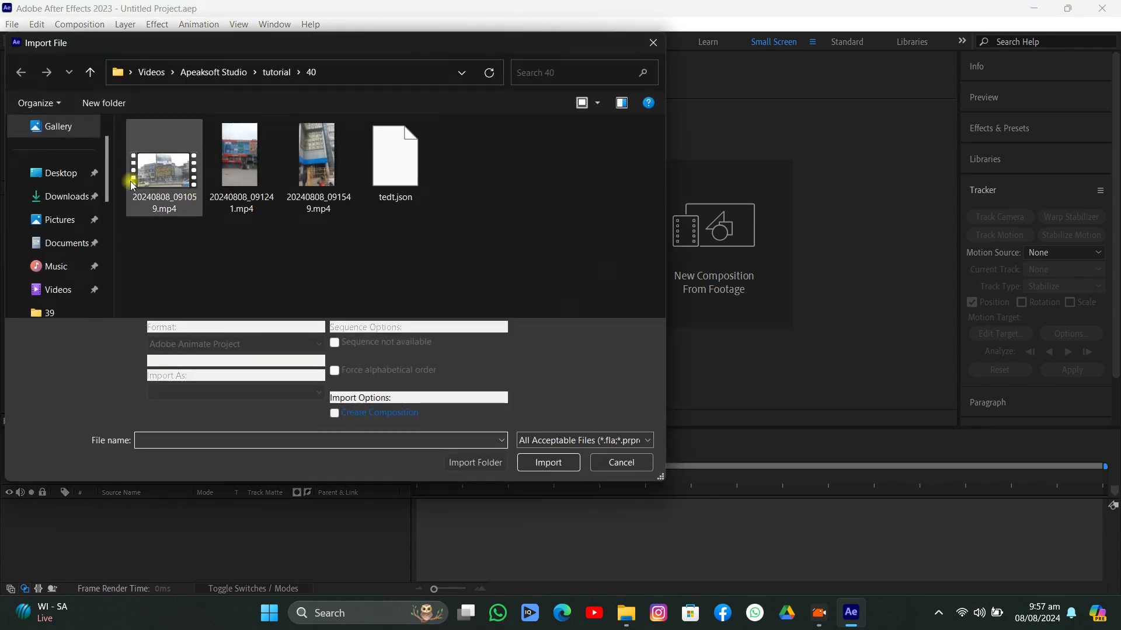
{"action": "scroll", "coordinate": [59, 233], "scroll_direction": "down", "scroll_amount": 5}
{"action": "left_click", "coordinate": [64, 243]}
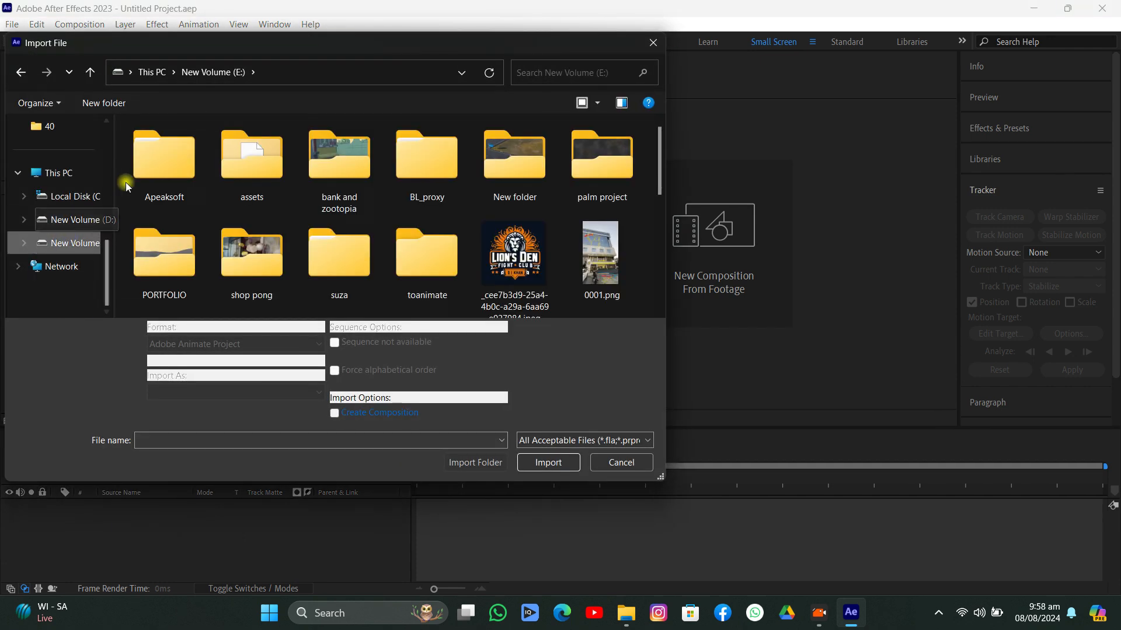
{"action": "double_click", "coordinate": [193, 166]}
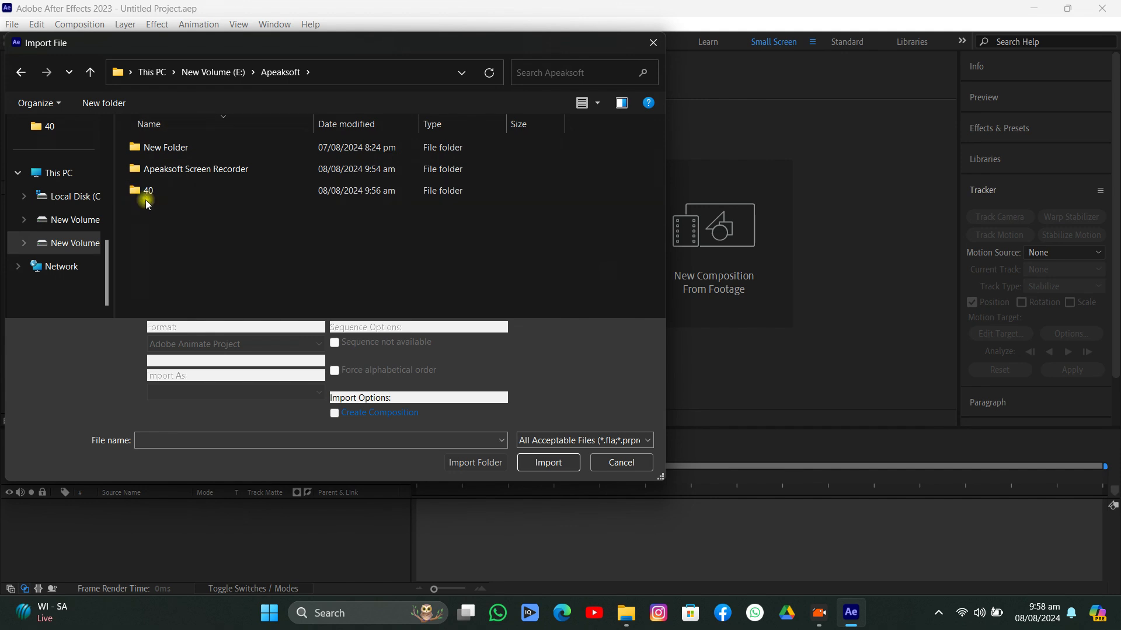
{"action": "double_click", "coordinate": [148, 192]}
{"action": "double_click", "coordinate": [150, 169]}
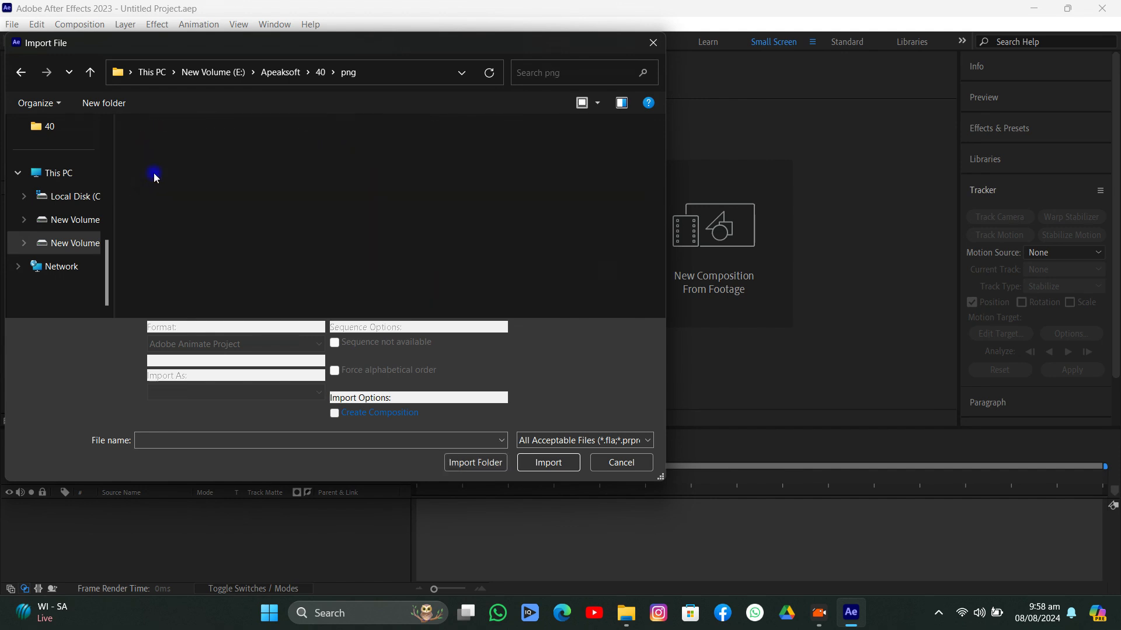
{"action": "left_click", "coordinate": [163, 156]}
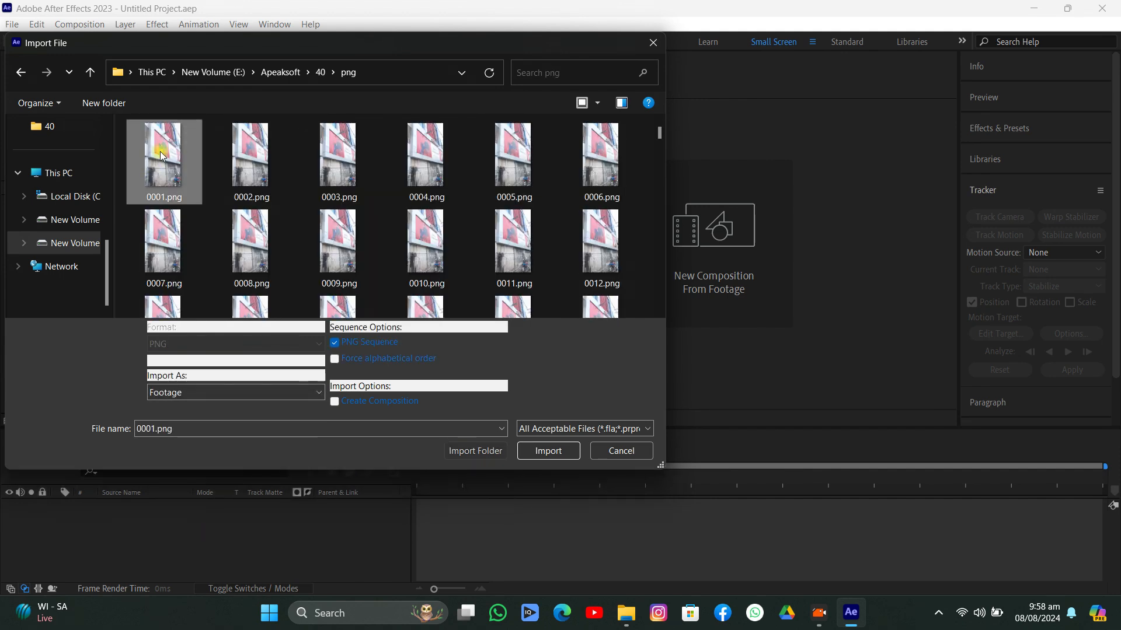
{"action": "left_click", "coordinate": [549, 450]}
Create a composition from the imported PNG sequence and fit the whole frame in view.
{"action": "left_click_drag", "start_coordinate": [40, 202], "coordinate": [46, 420]}
{"action": "scroll", "coordinate": [681, 251], "scroll_direction": "down", "scroll_amount": 5}
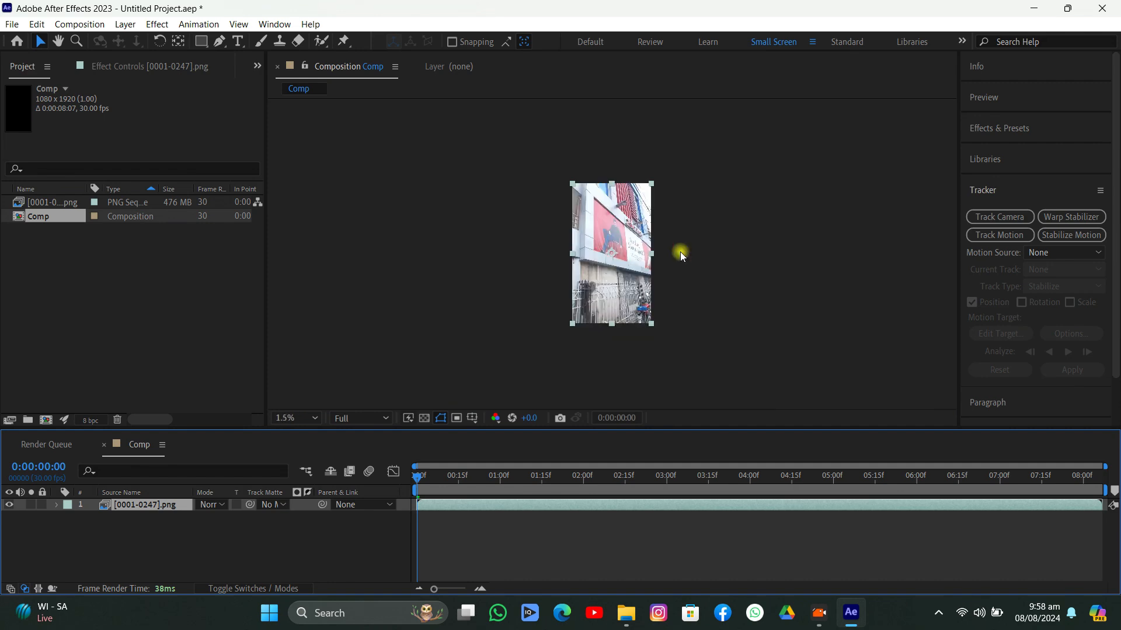
{"action": "scroll", "coordinate": [679, 249], "scroll_direction": "up", "scroll_amount": 8}
{"action": "scroll", "coordinate": [579, 229], "scroll_direction": "down", "scroll_amount": 5}
{"action": "scroll", "coordinate": [579, 228], "scroll_direction": "up", "scroll_amount": 3}
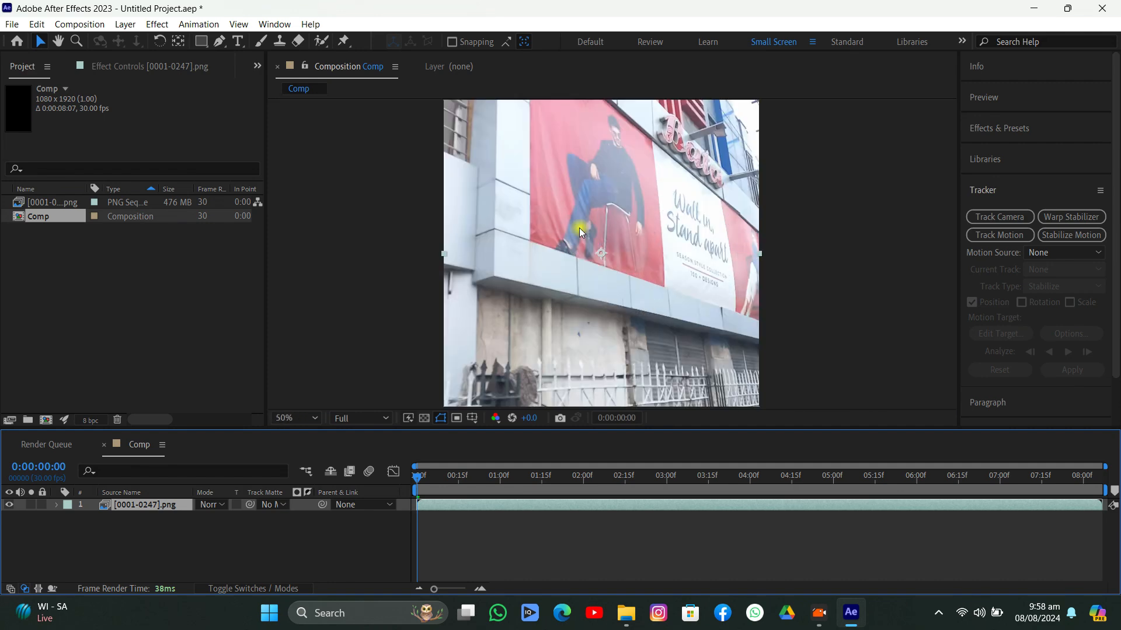
{"action": "scroll", "coordinate": [580, 227], "scroll_direction": "down", "scroll_amount": 2}
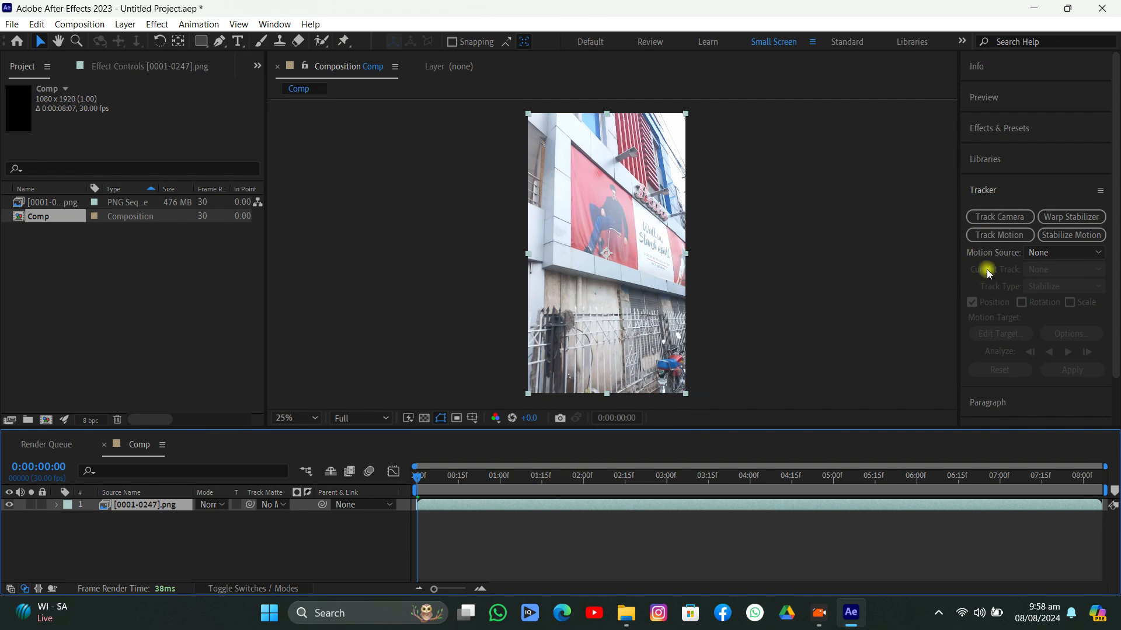
Bring up the tracker controls and run a 3D camera track on the PNG sequence layer with Detailed Analysis enabled.
{"action": "left_click", "coordinate": [985, 188]}
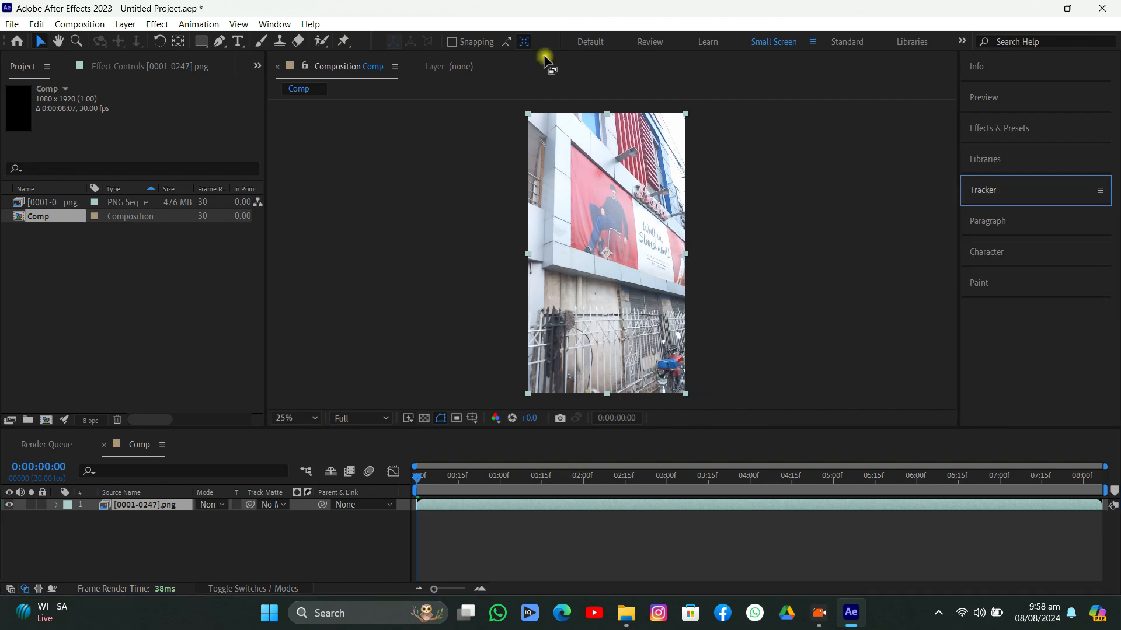
{"action": "left_click", "coordinate": [276, 25]}
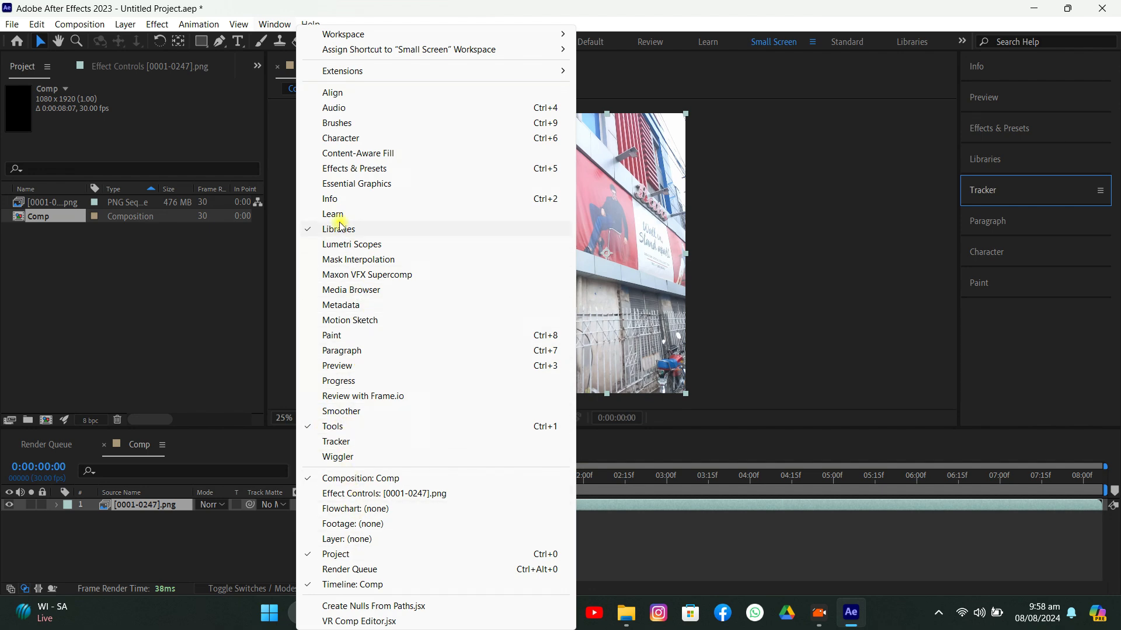
{"action": "left_click", "coordinate": [337, 441]}
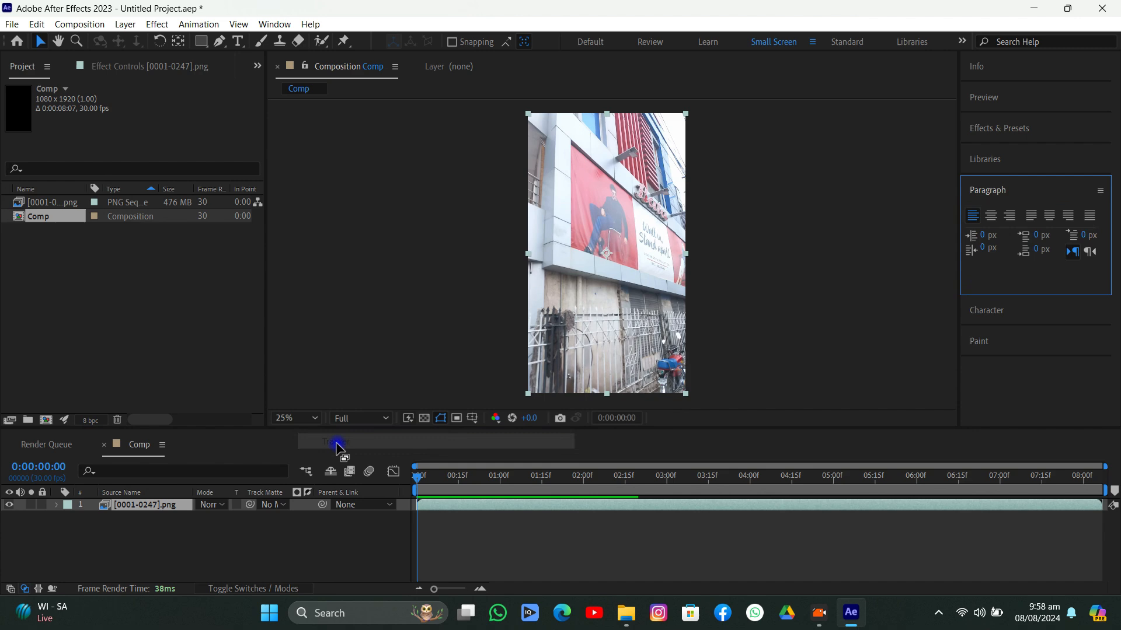
{"action": "left_click", "coordinate": [274, 24]}
{"action": "left_click", "coordinate": [336, 442]}
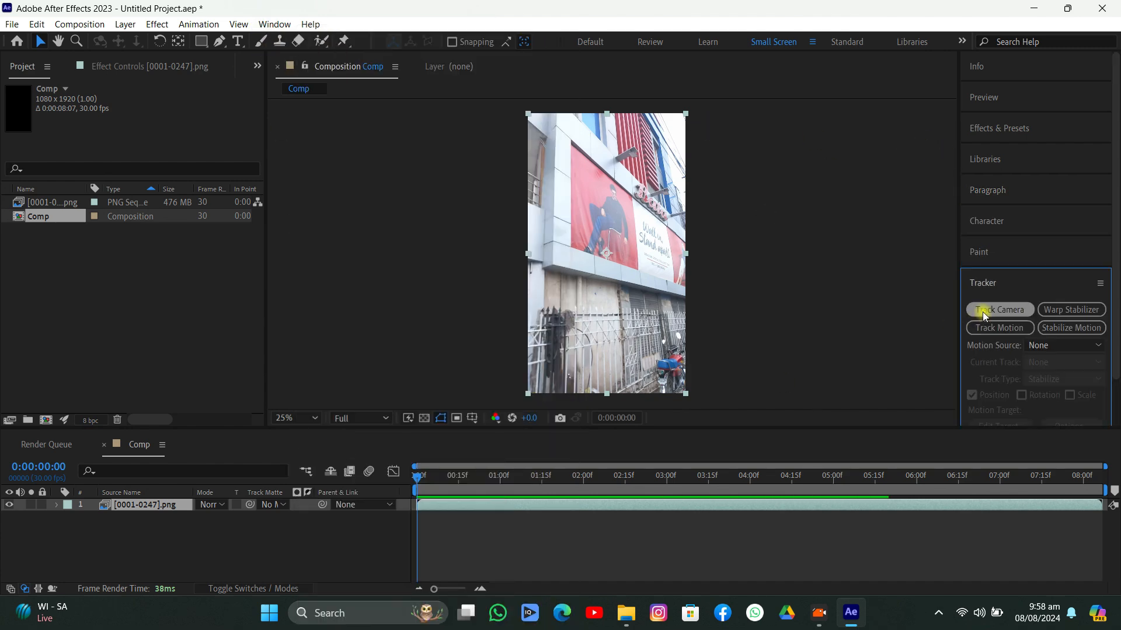
{"action": "left_click", "coordinate": [1010, 309]}
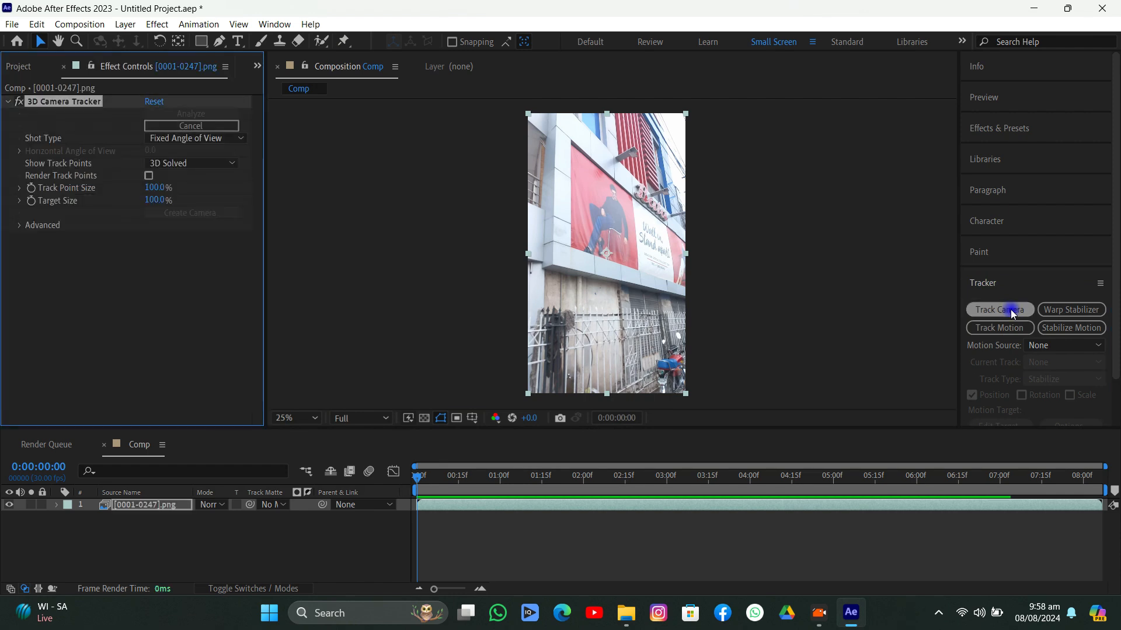
{"action": "left_click", "coordinate": [19, 227]}
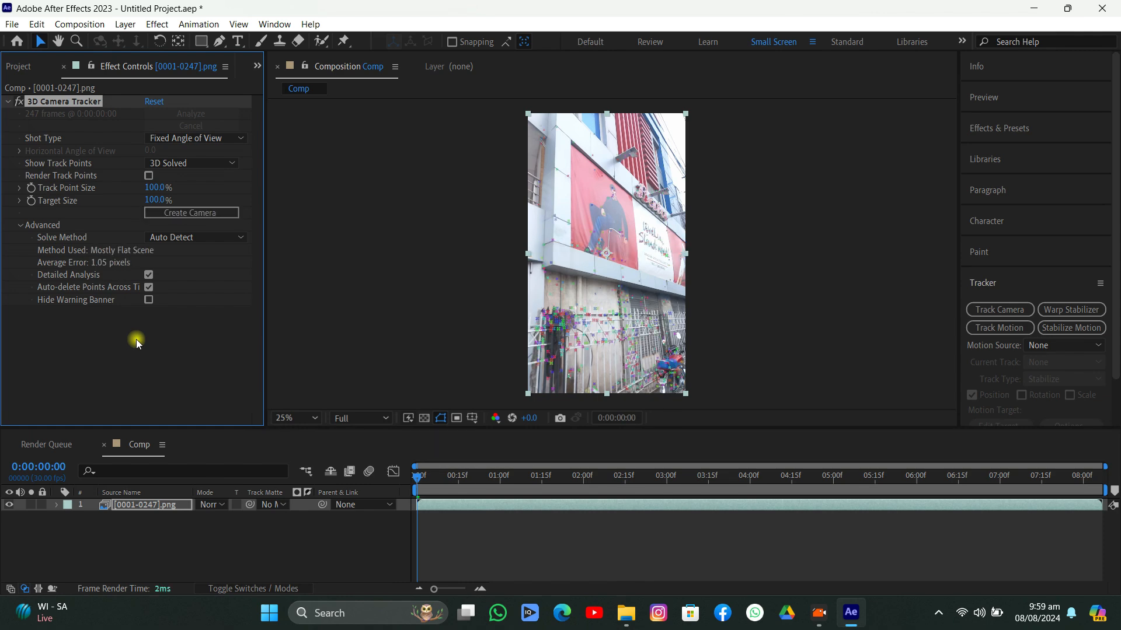
Try a track solid and camera on three track points beside the chair on the red poster, scrubbing to about 0:00:01:02 to test the track.
{"action": "scroll", "coordinate": [619, 259], "scroll_direction": "up", "scroll_amount": 4}
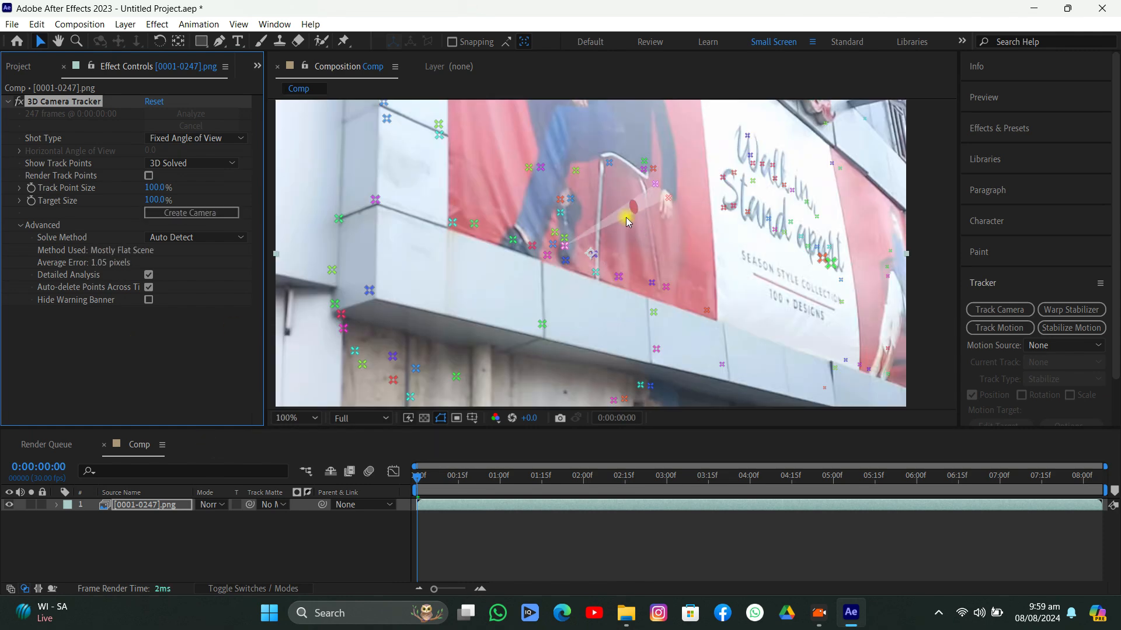
{"action": "left_click", "coordinate": [578, 175]}
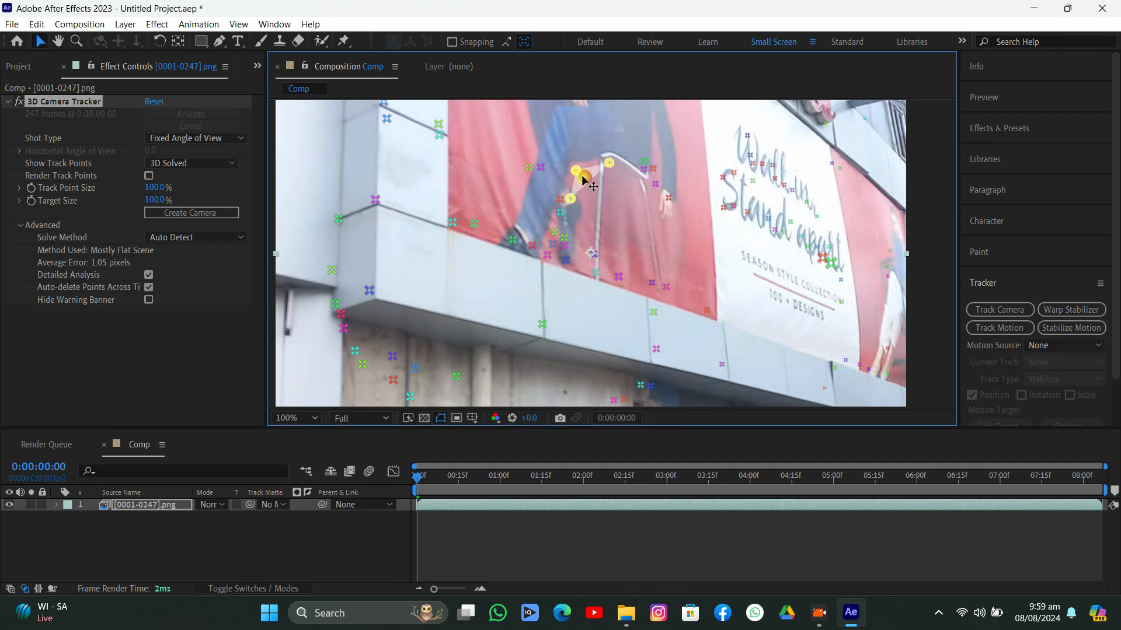
{"action": "right_click", "coordinate": [583, 177]}
{"action": "left_click", "coordinate": [613, 201]}
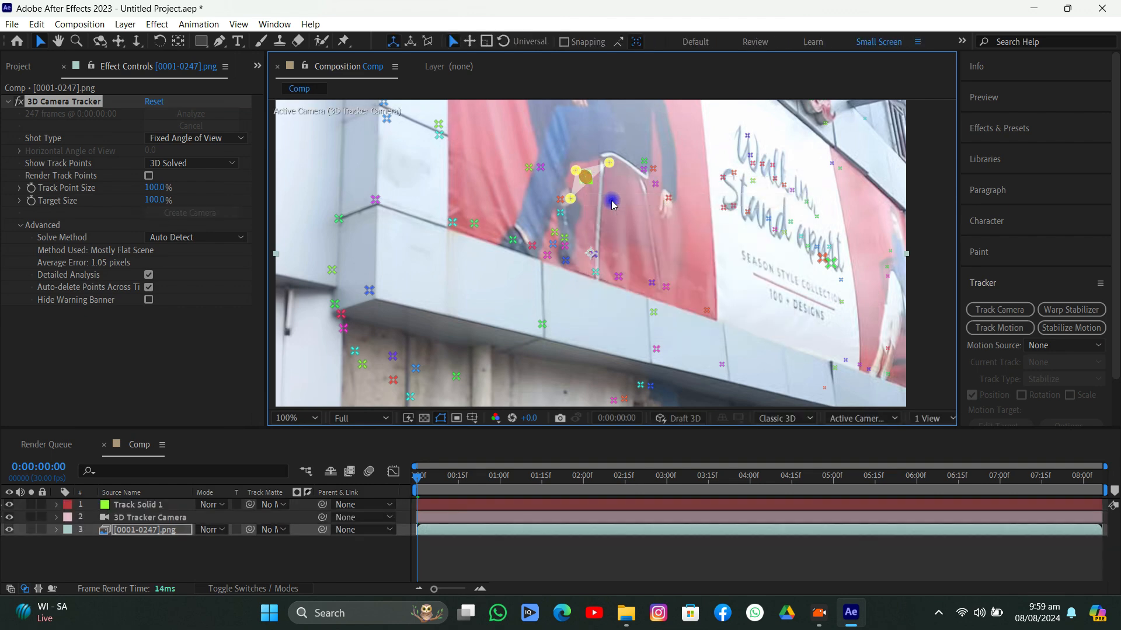
{"action": "left_click_drag", "start_coordinate": [427, 474], "coordinate": [507, 477]}
{"action": "left_click", "coordinate": [471, 544]}
{"action": "scroll", "coordinate": [522, 335], "scroll_direction": "up", "scroll_amount": 4}
{"action": "scroll", "coordinate": [540, 327], "scroll_direction": "down", "scroll_amount": 5}
{"action": "scroll", "coordinate": [544, 314], "scroll_direction": "up", "scroll_amount": 1}
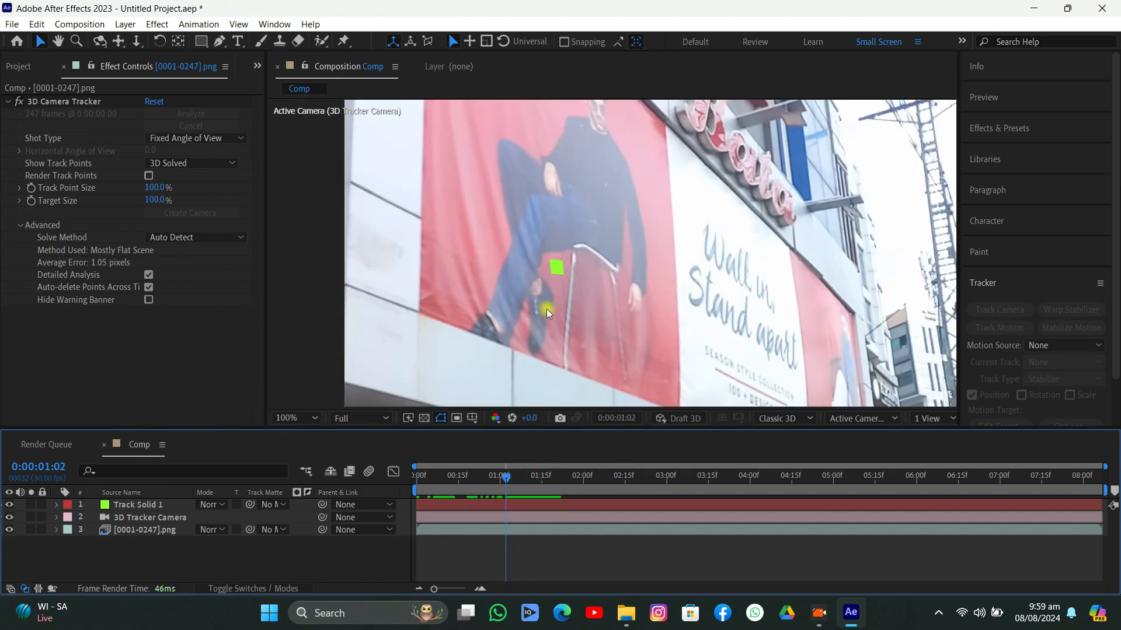
{"action": "key", "text": "ctrl+z"}
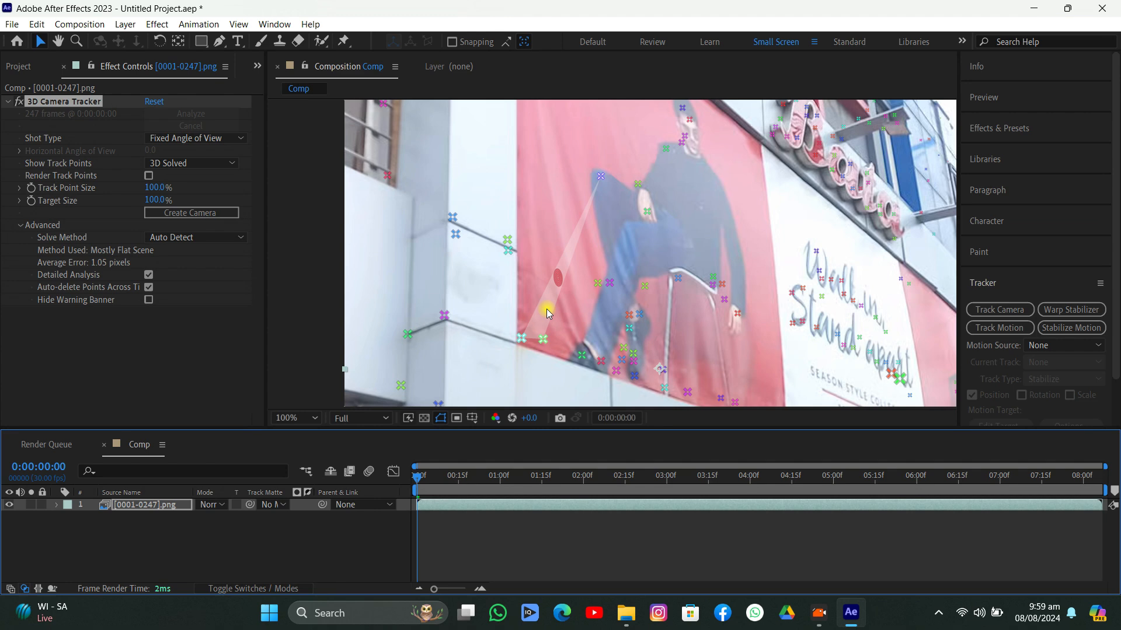
Try a track solid and camera on the red poster area left of the seated man, scrubbing to about 0:00:01:09 to test it.
{"action": "right_click", "coordinate": [547, 314]}
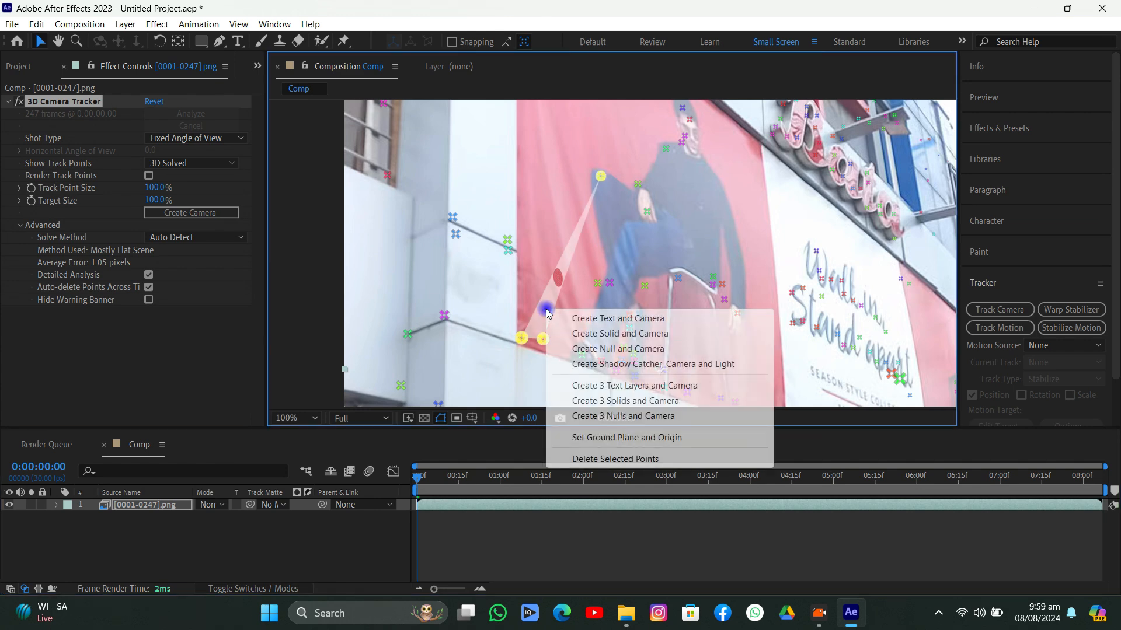
{"action": "left_click", "coordinate": [569, 333]}
{"action": "left_click", "coordinate": [477, 561]}
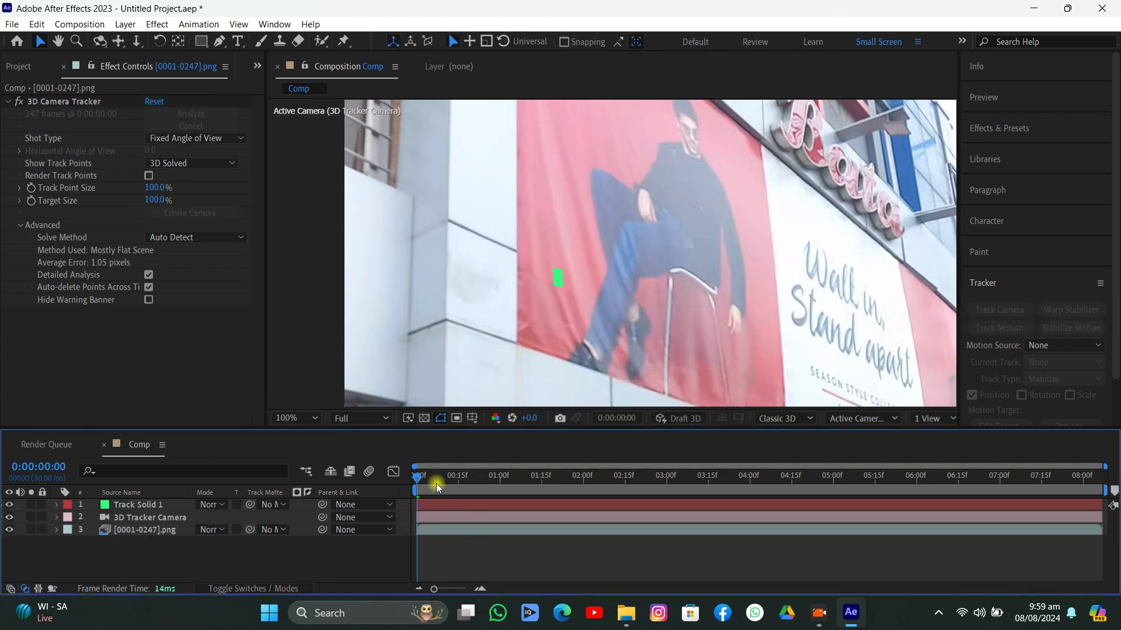
{"action": "left_click_drag", "start_coordinate": [436, 483], "coordinate": [524, 456]}
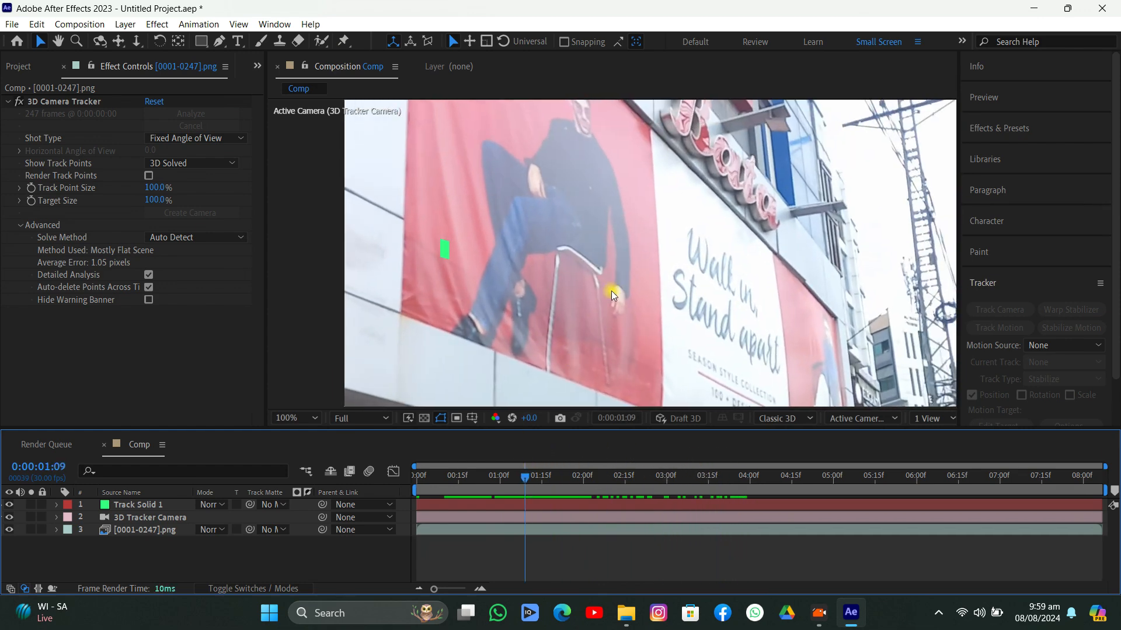
{"action": "key", "text": "ctrl+z"}
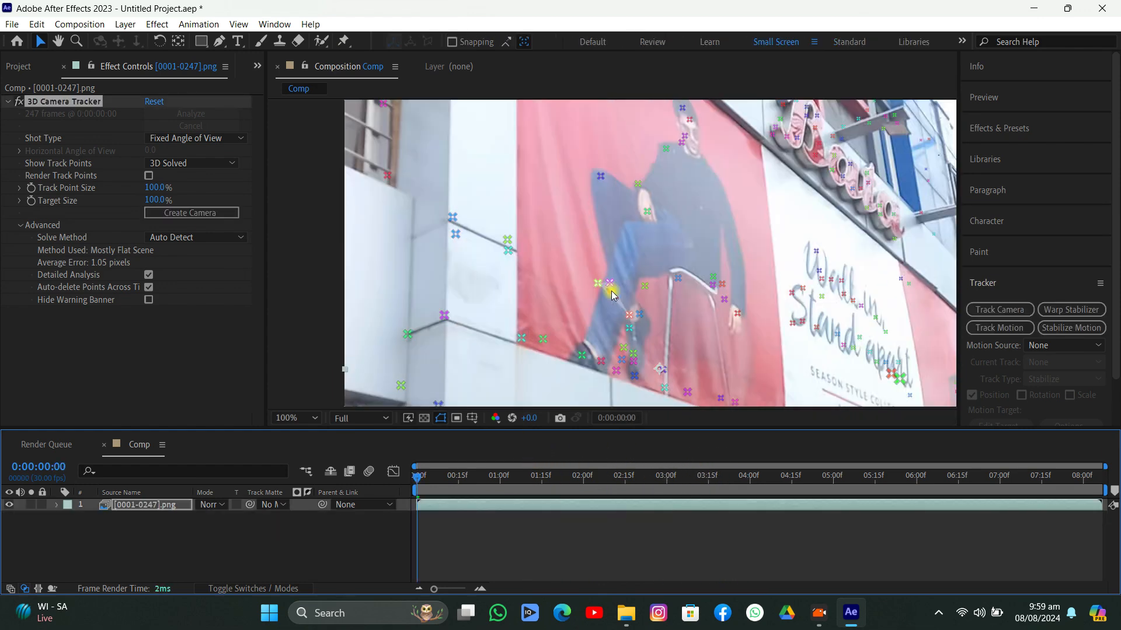
Try a track solid and camera on track points over the "Stand apart" lettering, scrubbing to about 0:00:00:29 to test it.
{"action": "key", "text": "h"}
{"action": "left_click_drag", "start_coordinate": [770, 265], "coordinate": [562, 223]}
{"action": "key", "text": "period"}
{"action": "key", "text": "v"}
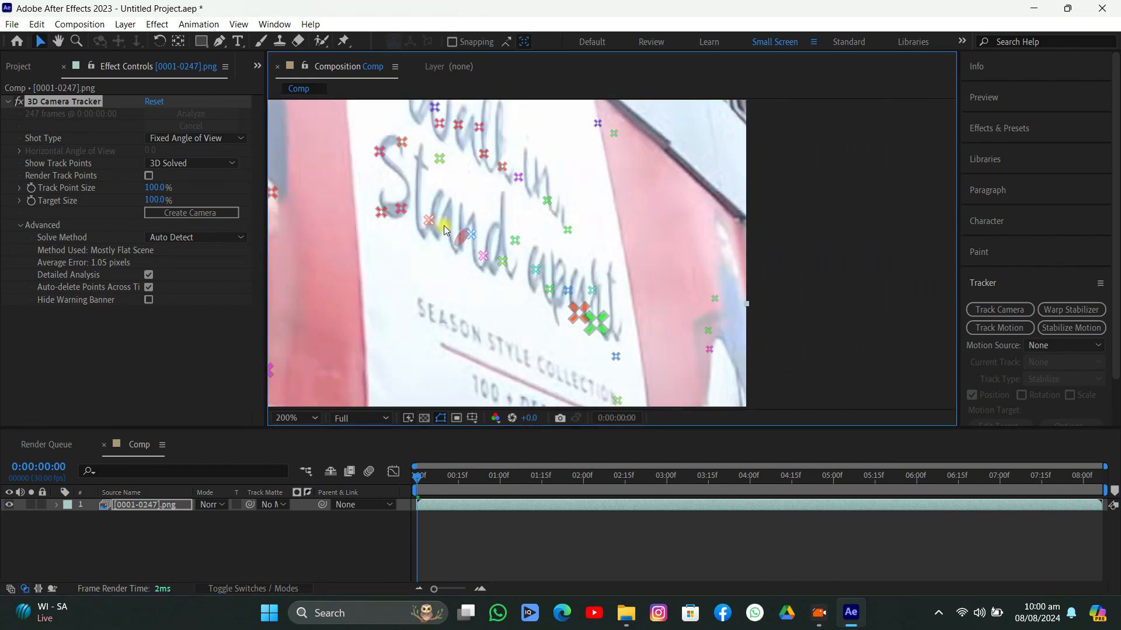
{"action": "right_click", "coordinate": [454, 184]}
{"action": "left_click", "coordinate": [470, 206]}
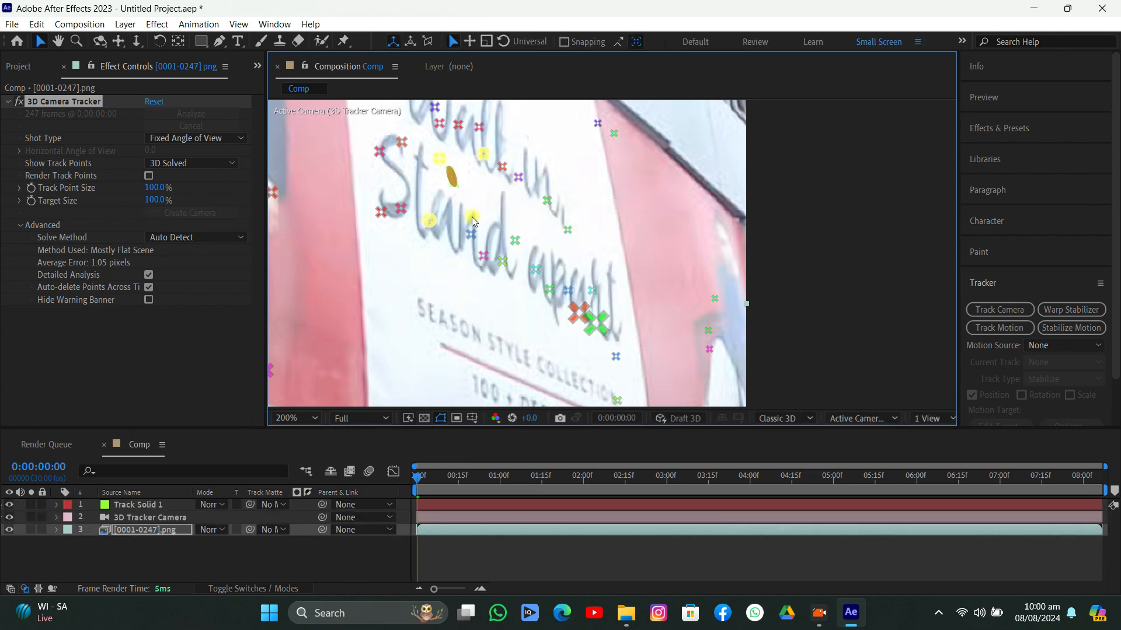
{"action": "left_click", "coordinate": [455, 553]}
{"action": "left_click_drag", "start_coordinate": [430, 486], "coordinate": [497, 477]}
{"action": "scroll", "coordinate": [511, 286], "scroll_direction": "down", "scroll_amount": 1}
{"action": "scroll", "coordinate": [512, 286], "scroll_direction": "down", "scroll_amount": 1}
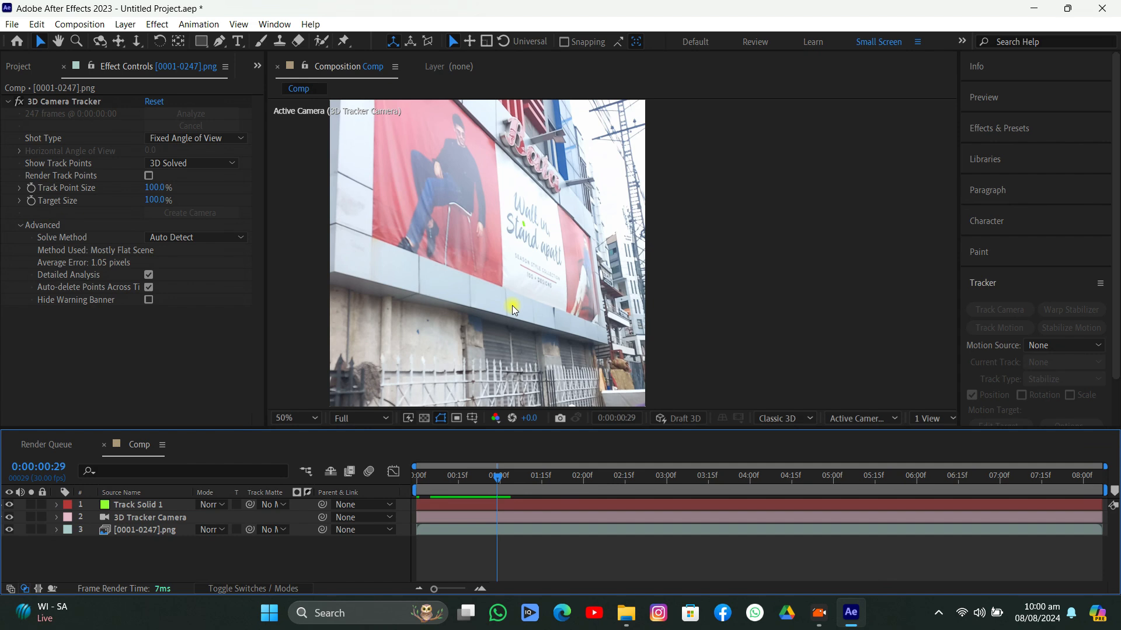
{"action": "key", "text": "ctrl+z"}
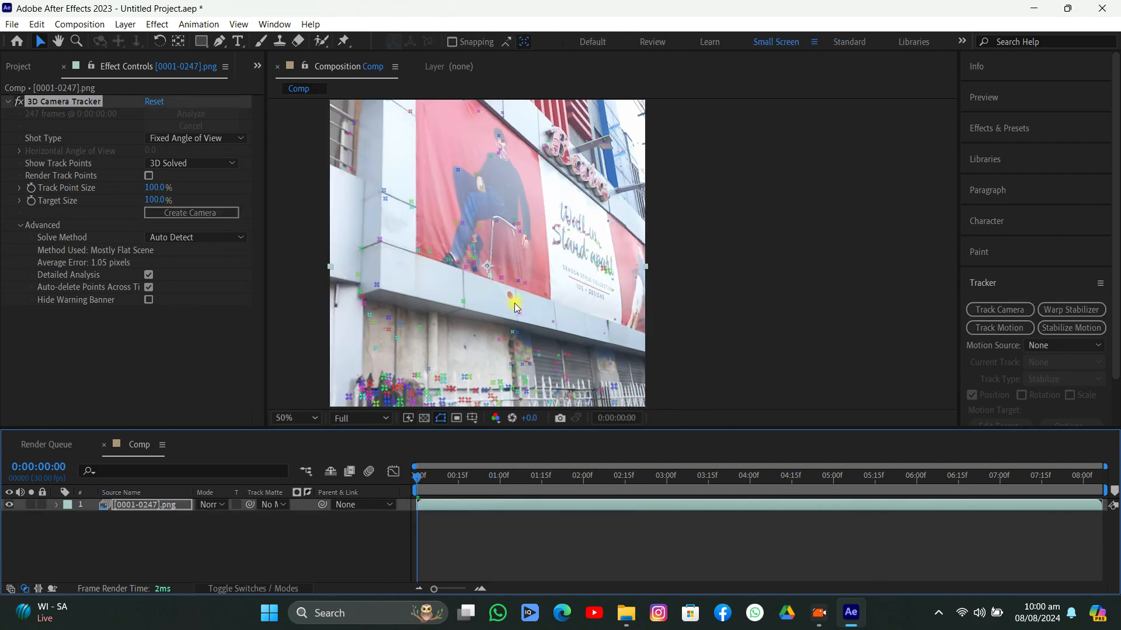
Create a track solid and camera from track points on the grey ledge below the red poster.
{"action": "left_click", "coordinate": [510, 303]}
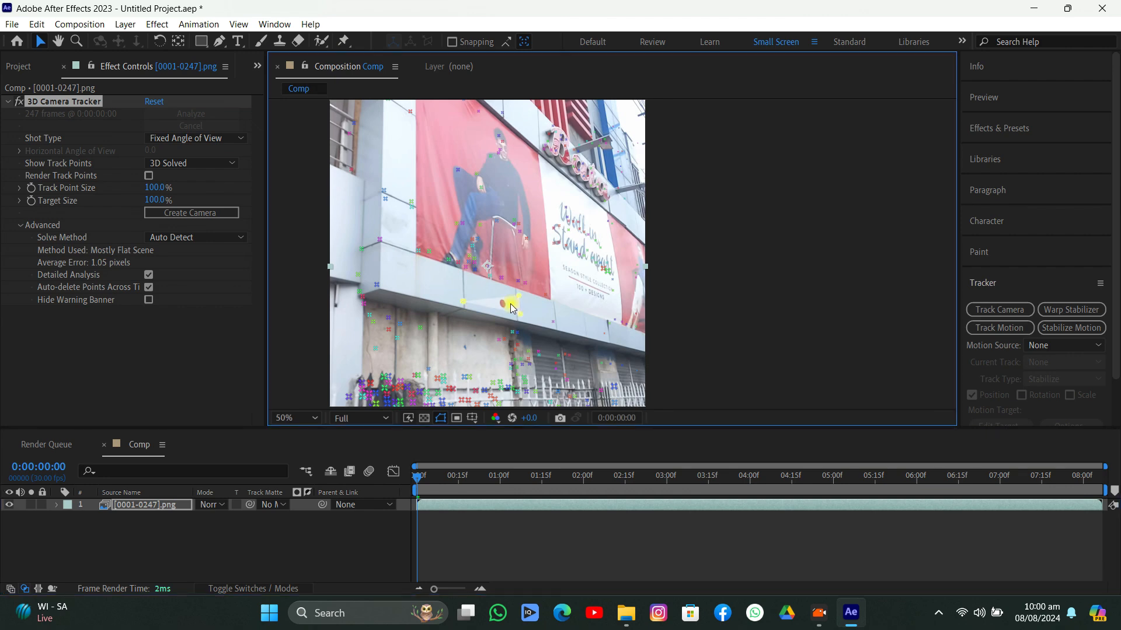
{"action": "right_click", "coordinate": [512, 303]}
{"action": "left_click", "coordinate": [531, 328]}
{"action": "left_click", "coordinate": [467, 545]}
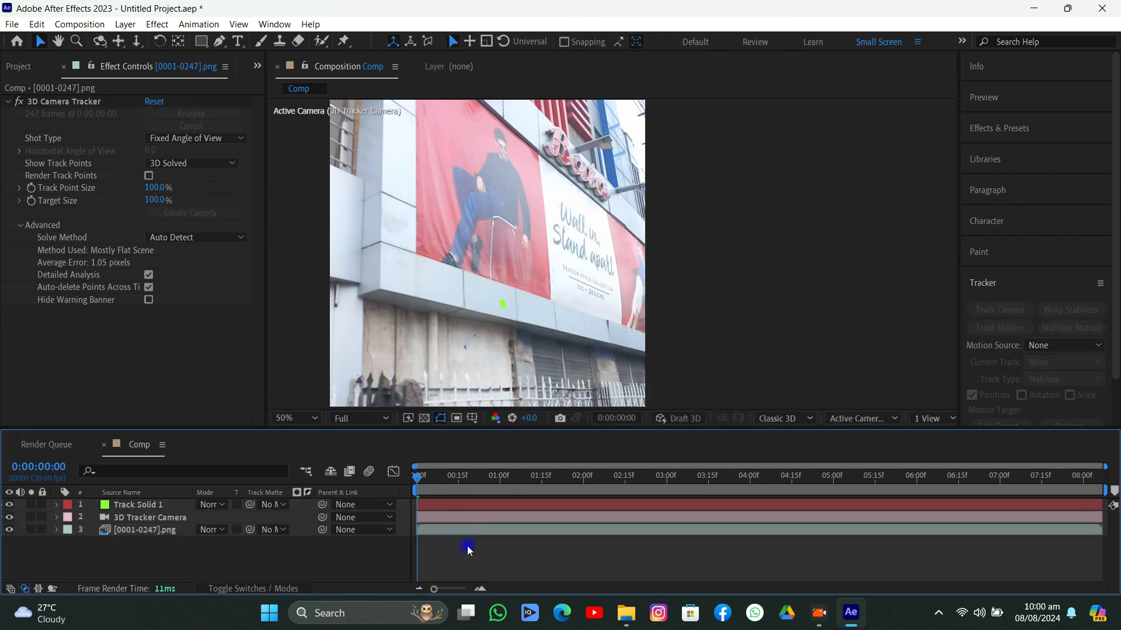
Play back the composition and examine up close how well the track solid sticks to the ledge.
{"action": "key", "text": "space"}
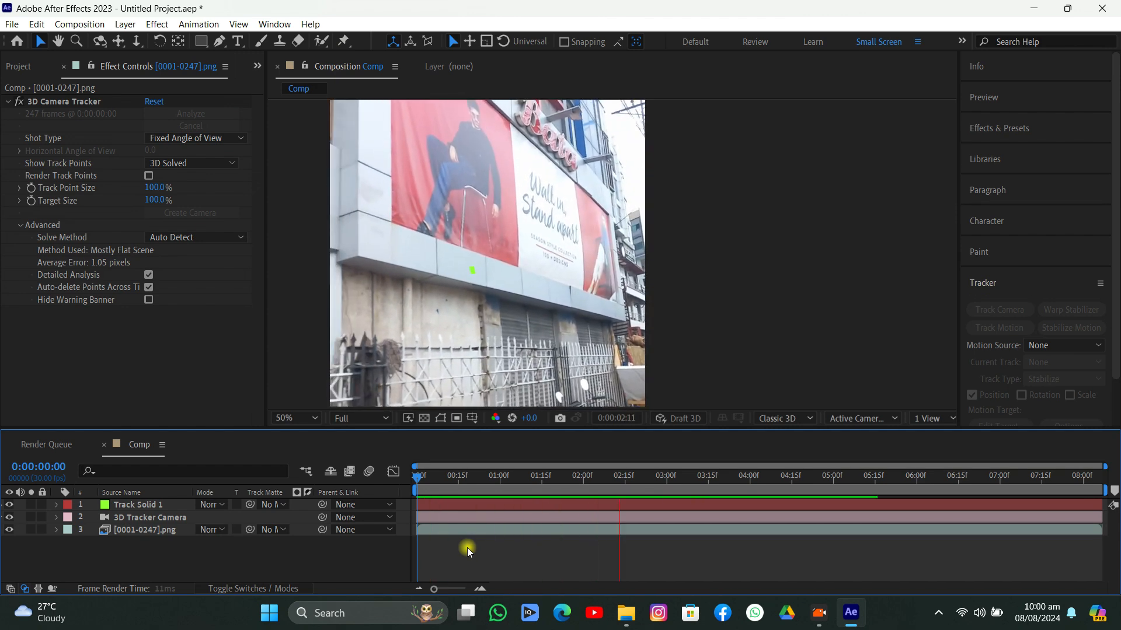
{"action": "scroll", "coordinate": [485, 331], "scroll_direction": "up", "scroll_amount": 1}
{"action": "middle_click_drag", "start_coordinate": [487, 328], "coordinate": [717, 203]}
{"action": "scroll", "coordinate": [631, 243], "scroll_direction": "up", "scroll_amount": 2}
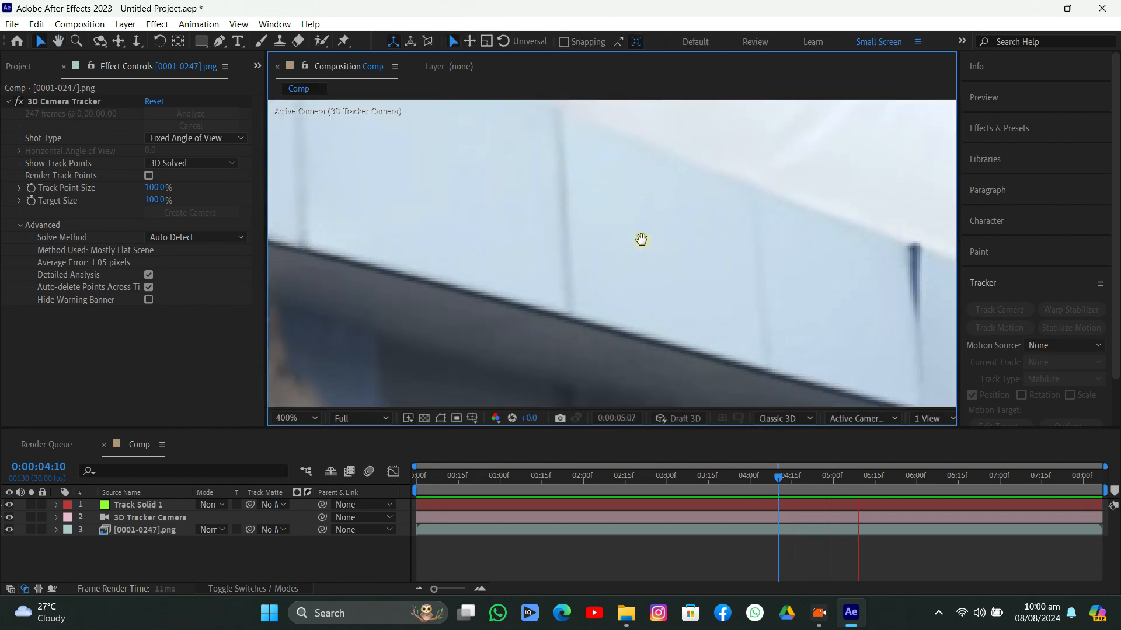
{"action": "scroll", "coordinate": [692, 268], "scroll_direction": "down", "scroll_amount": 2}
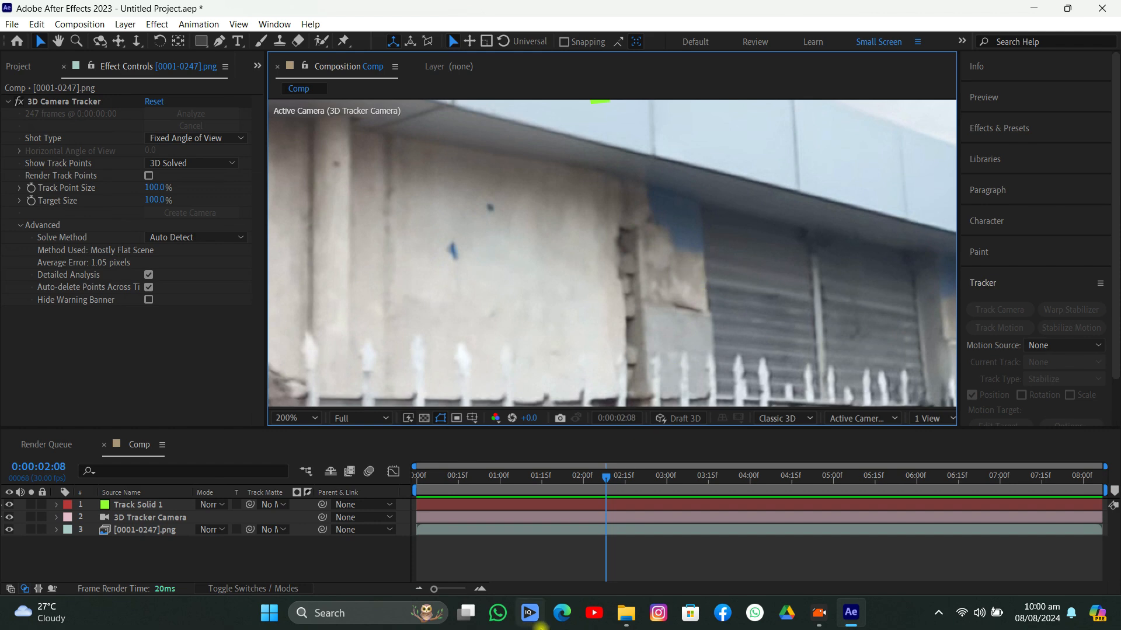
Switch to Edge, search the web for "after effects to blender script" and open the after-effects-to-blender-export repository on GitHub.
{"action": "left_click", "coordinate": [565, 622]}
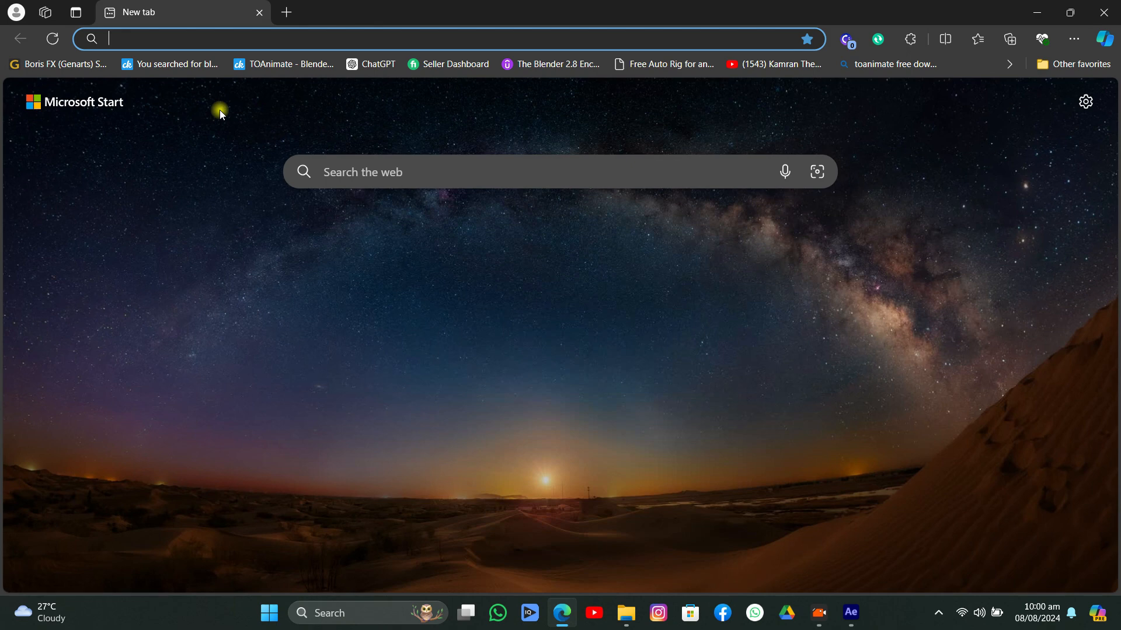
{"action": "type", "text": "after"}
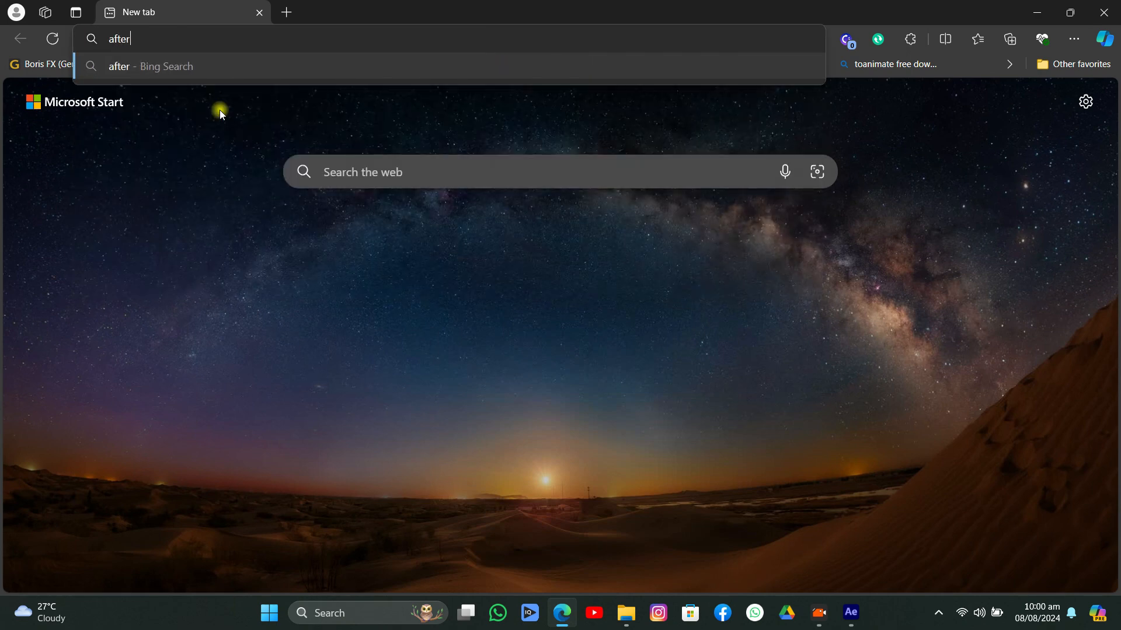
{"action": "type", "text": " effect "}
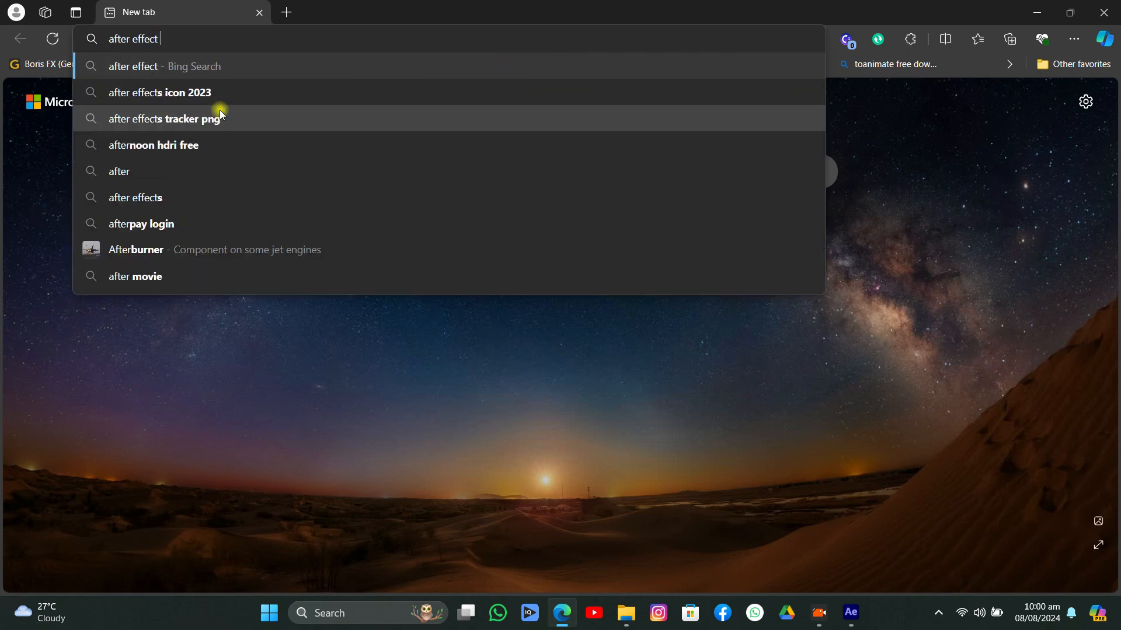
{"action": "type", "text": "to bl"}
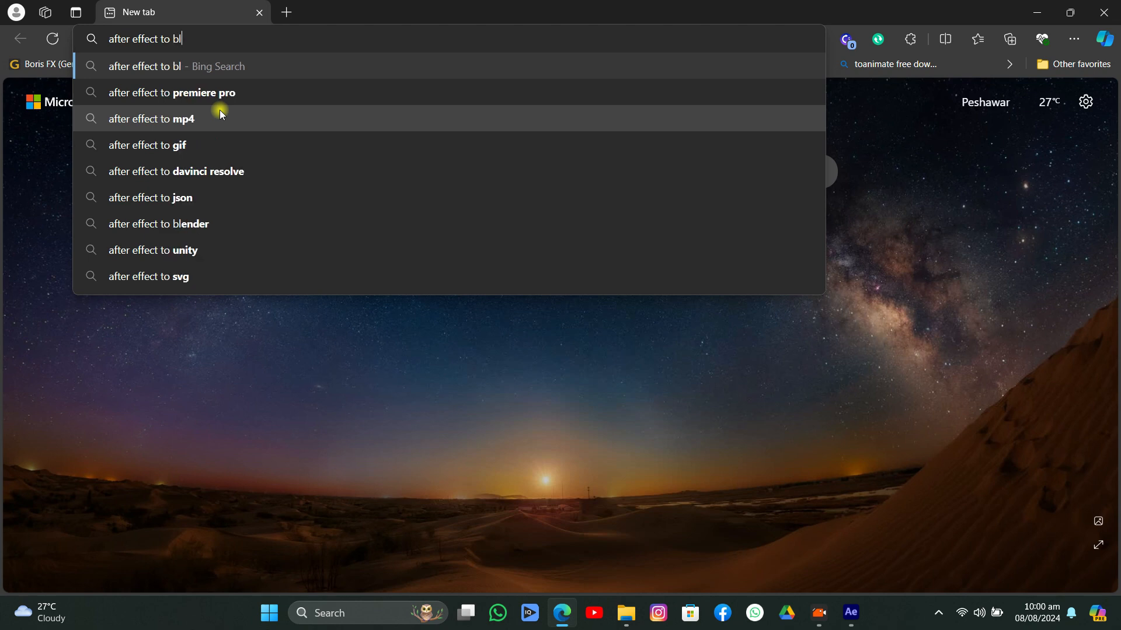
{"action": "type", "text": "ender"}
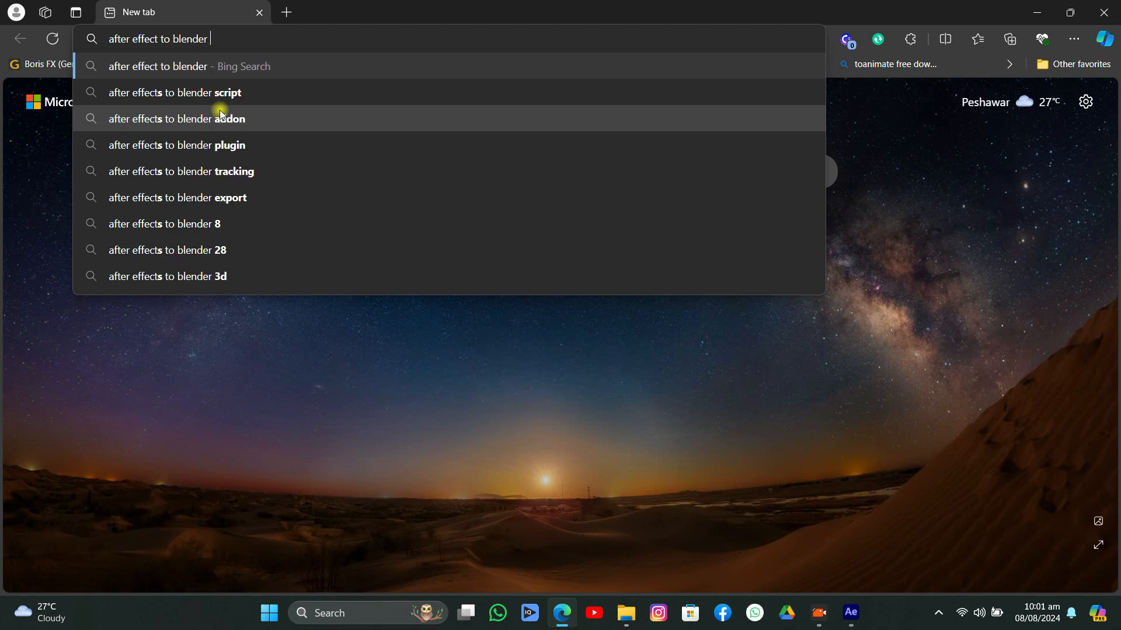
{"action": "left_click", "coordinate": [170, 89]}
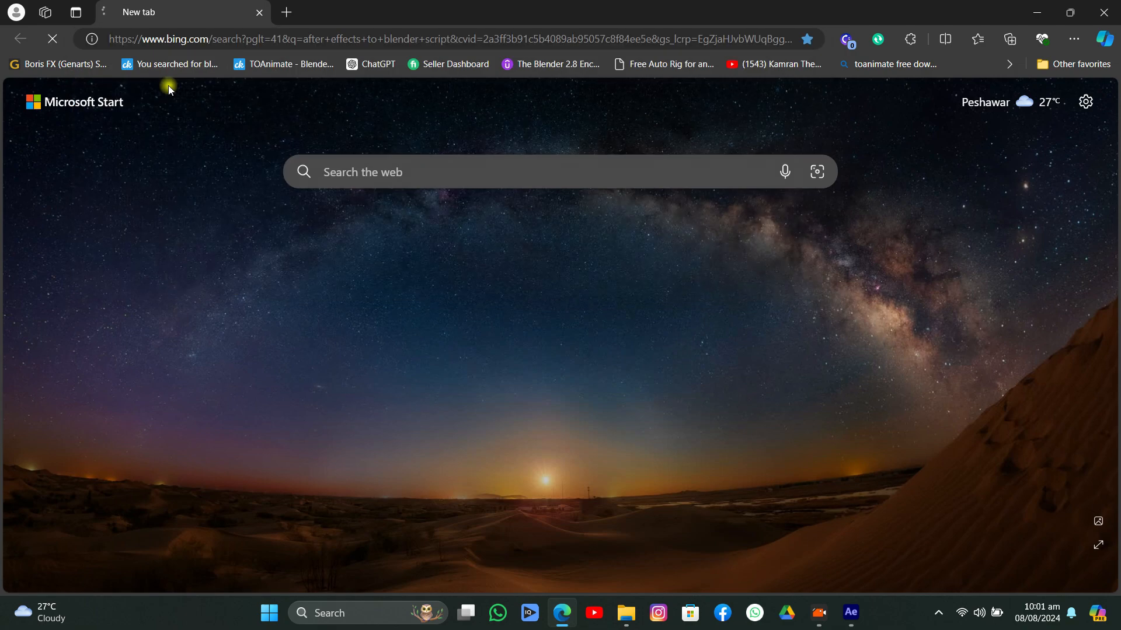
{"action": "scroll", "coordinate": [228, 274], "scroll_direction": "down", "scroll_amount": 7}
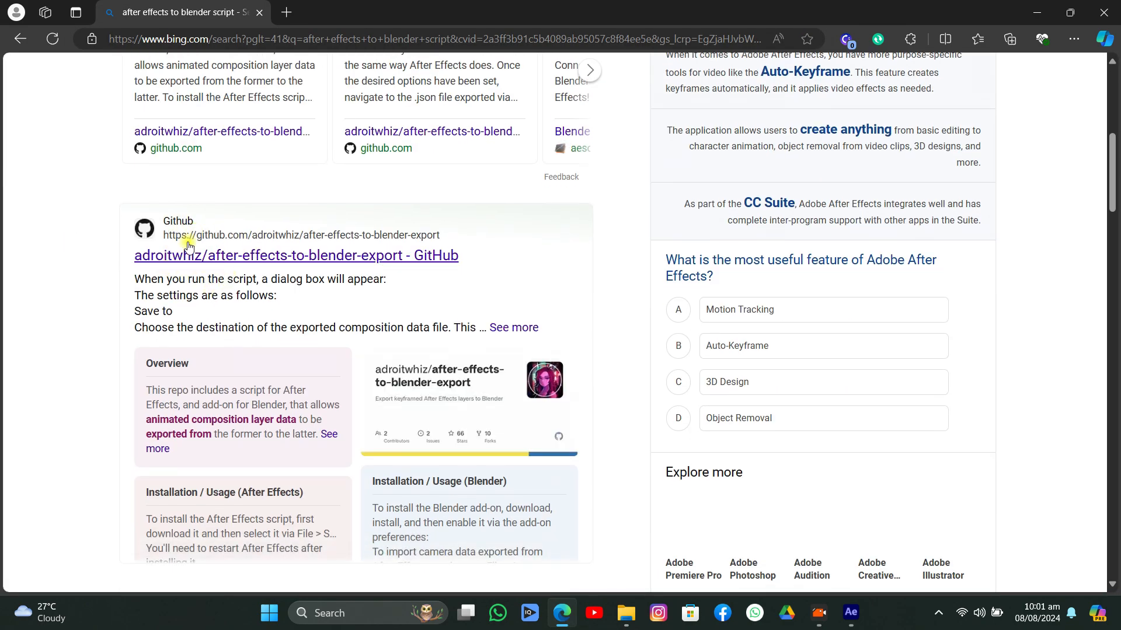
{"action": "left_click", "coordinate": [193, 255]}
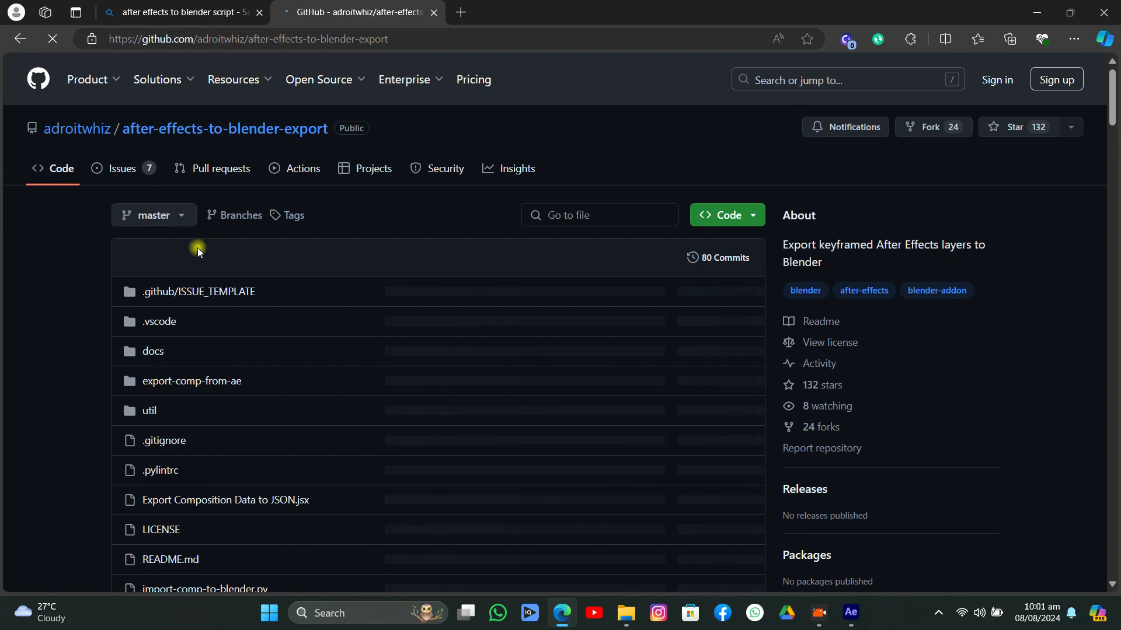
Skim the repository's file list and README to see what the export script and its dialog offer.
{"action": "scroll", "coordinate": [292, 261], "scroll_direction": "down", "scroll_amount": 5}
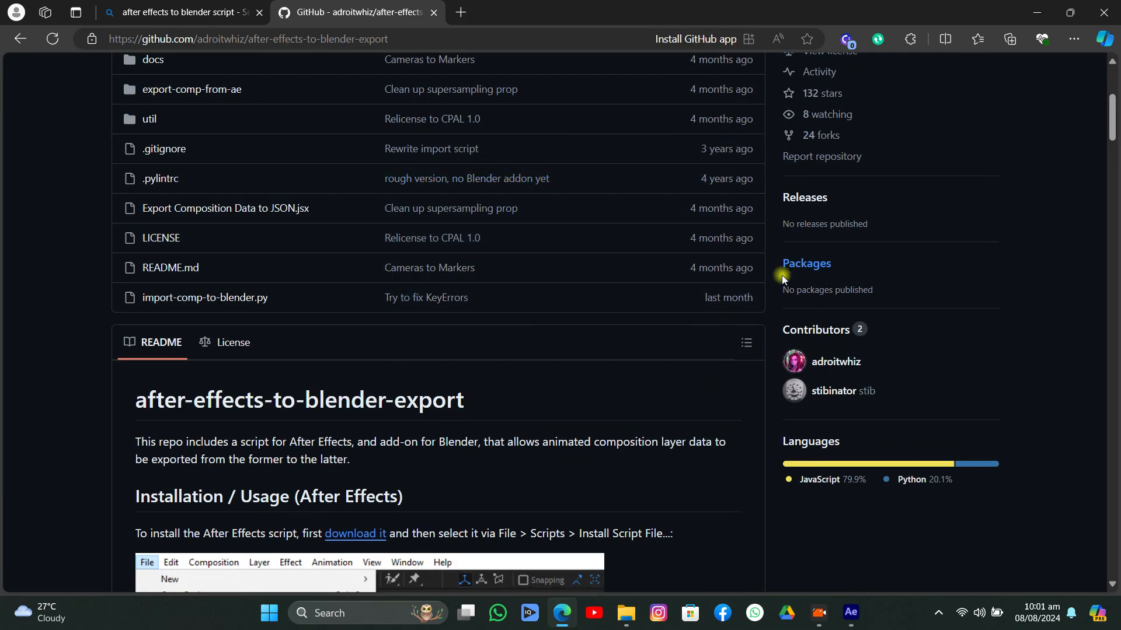
{"action": "scroll", "coordinate": [425, 325], "scroll_direction": "down", "scroll_amount": 5}
{"action": "scroll", "coordinate": [313, 277], "scroll_direction": "down", "scroll_amount": 7}
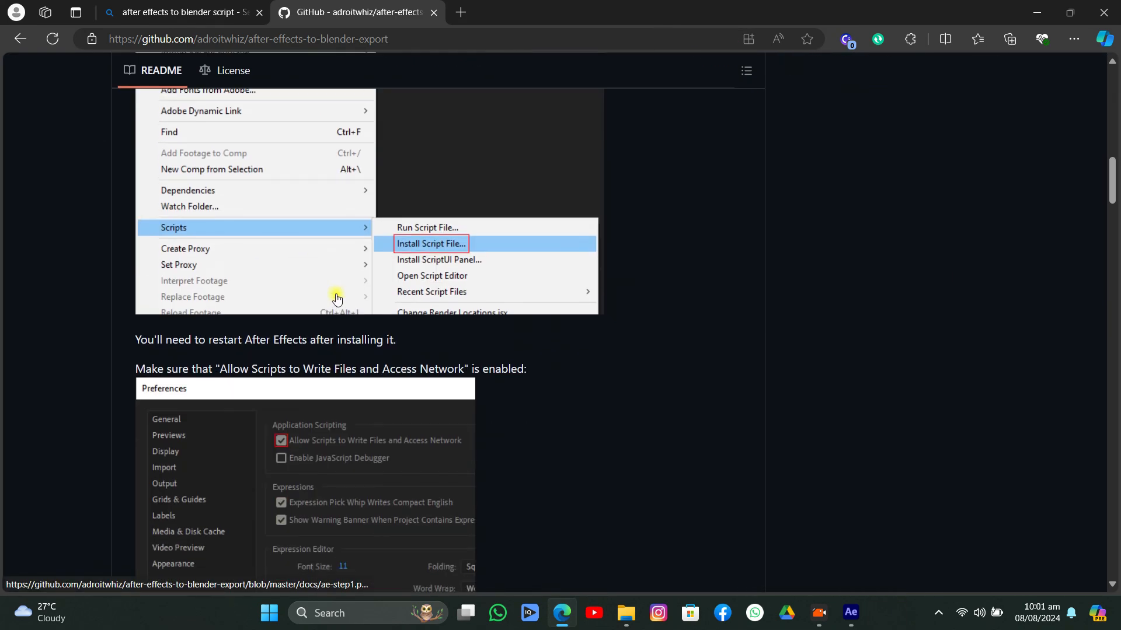
{"action": "scroll", "coordinate": [327, 299], "scroll_direction": "down", "scroll_amount": 12}
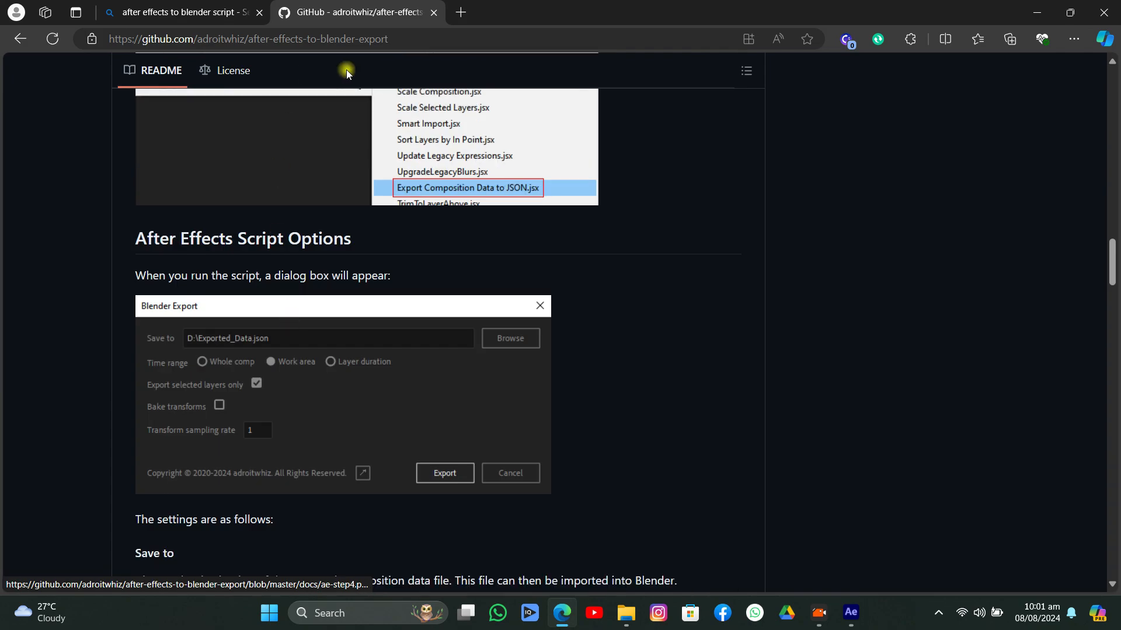
{"action": "scroll", "coordinate": [234, 297], "scroll_direction": "down", "scroll_amount": 7}
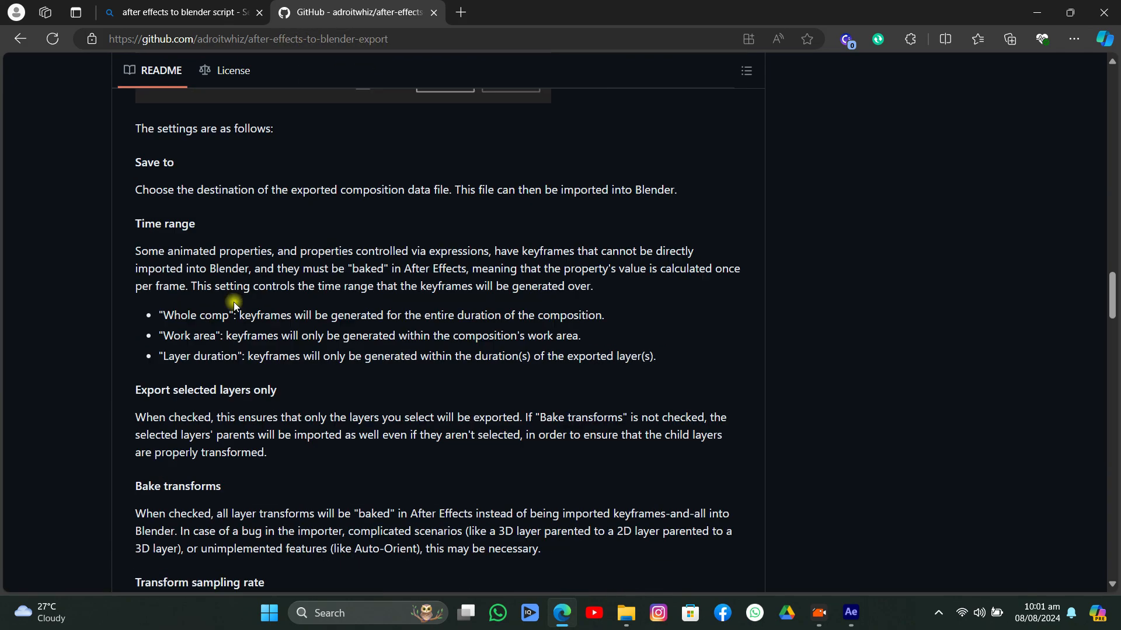
{"action": "scroll", "coordinate": [234, 305], "scroll_direction": "up", "scroll_amount": 20}
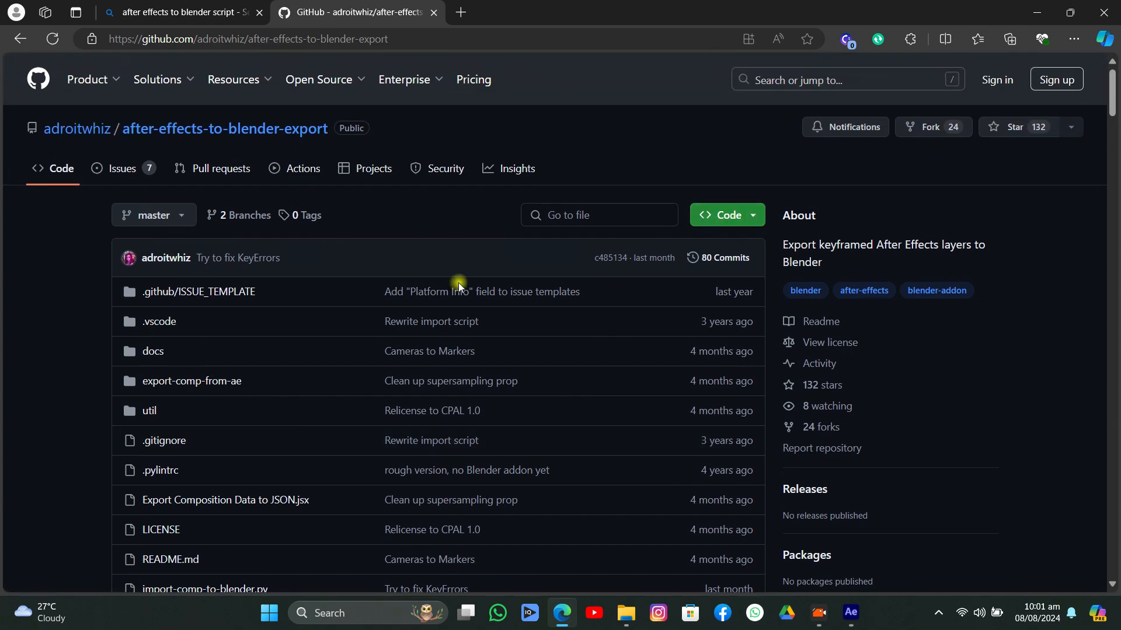
{"action": "scroll", "coordinate": [187, 358], "scroll_direction": "down", "scroll_amount": 3}
{"action": "scroll", "coordinate": [207, 380], "scroll_direction": "up", "scroll_amount": 3}
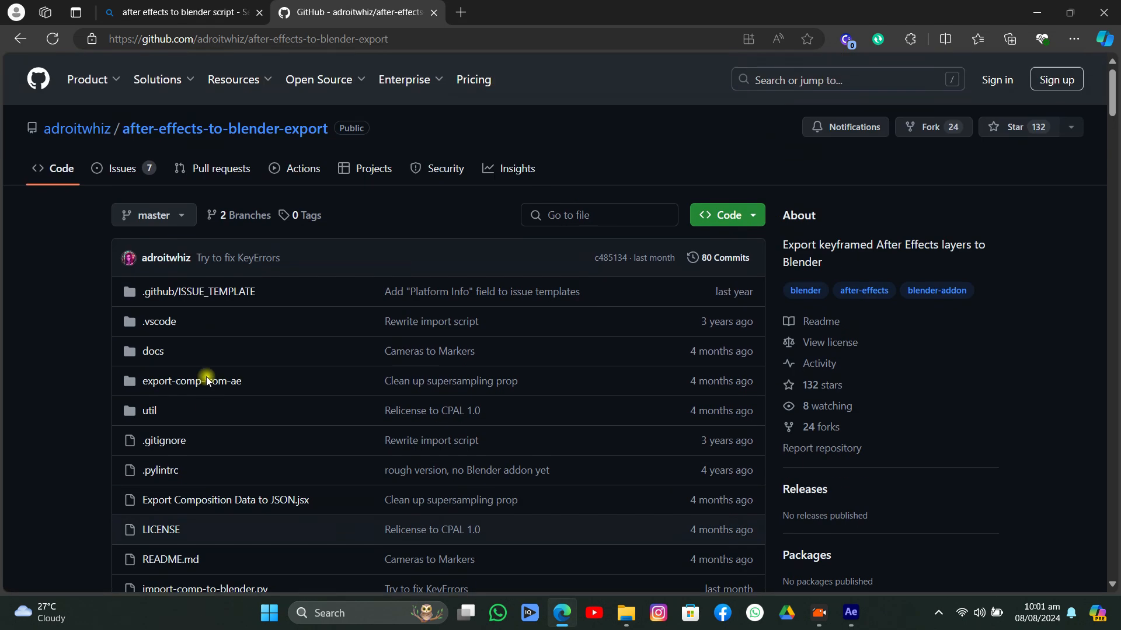
Examine the README's After Effects installation section, including the script download link, the scripting preference and the export settings.
{"action": "scroll", "coordinate": [178, 350], "scroll_direction": "down", "scroll_amount": 10}
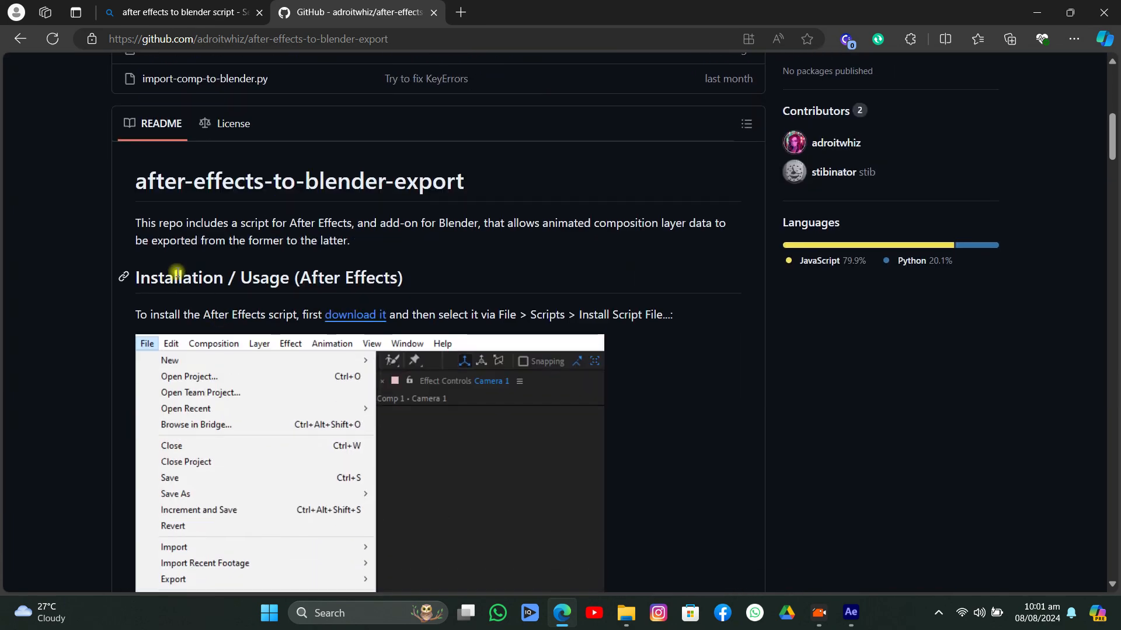
{"action": "left_click_drag", "start_coordinate": [176, 273], "coordinate": [387, 279]}
{"action": "left_click", "coordinate": [201, 307]}
{"action": "scroll", "coordinate": [202, 309], "scroll_direction": "down", "scroll_amount": 3}
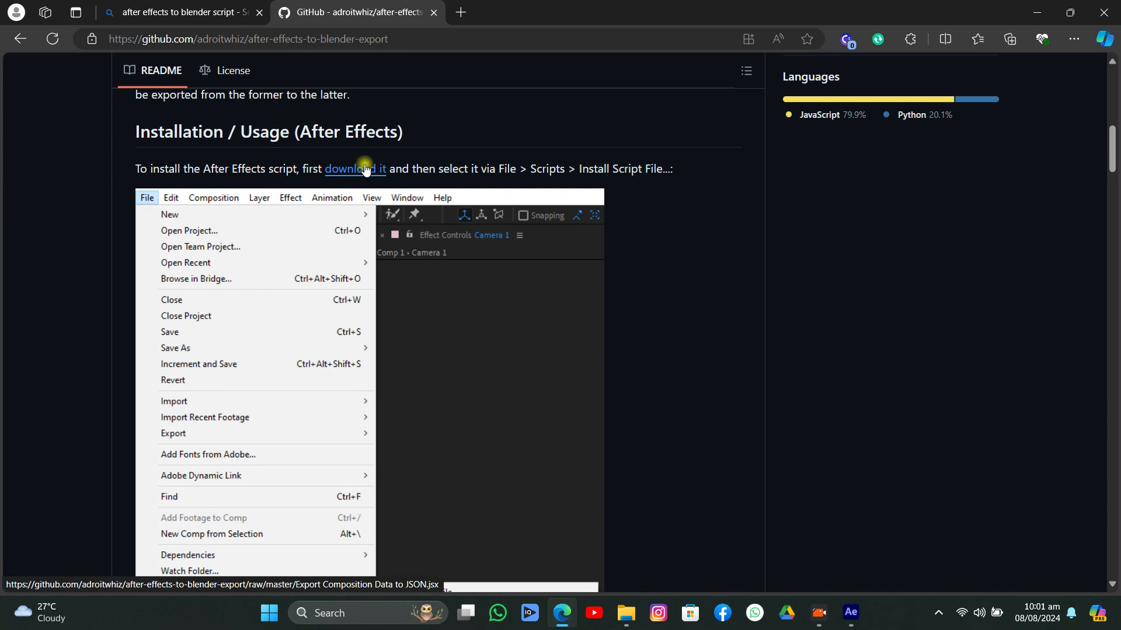
{"action": "scroll", "coordinate": [318, 255], "scroll_direction": "down", "scroll_amount": 10}
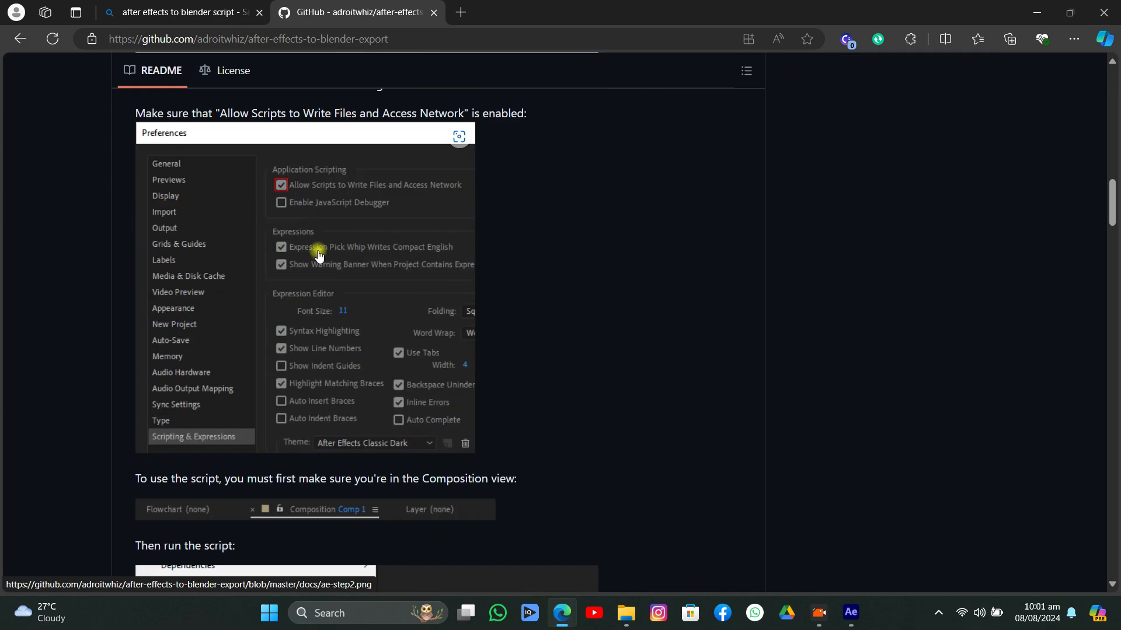
{"action": "scroll", "coordinate": [318, 255], "scroll_direction": "down", "scroll_amount": 15}
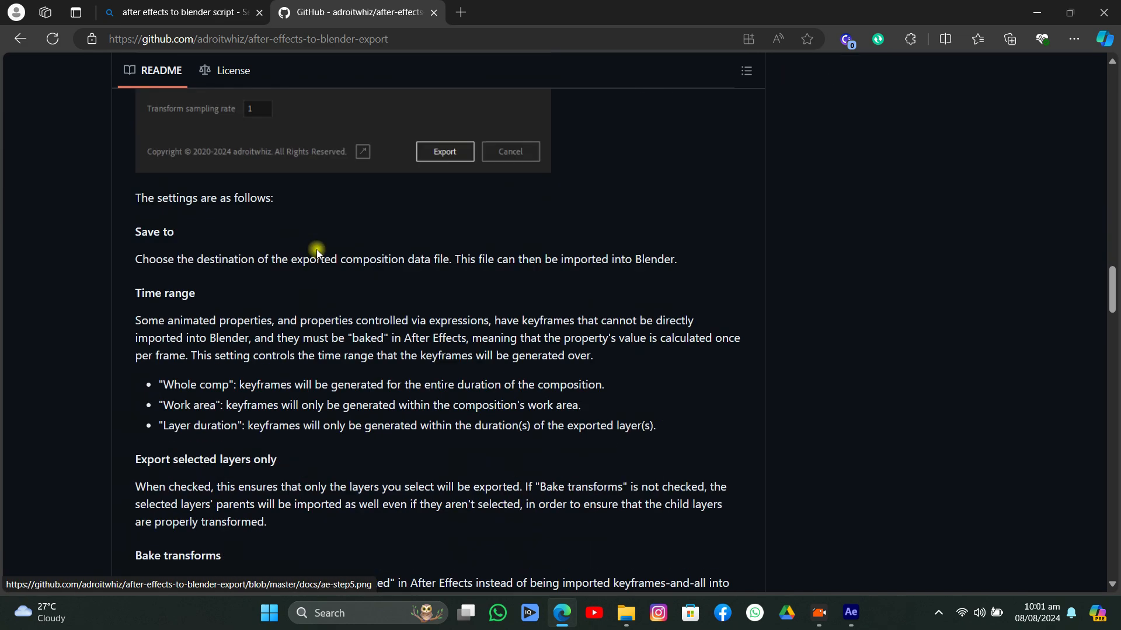
Examine the README's Blender section, covering the add-on download, JSON import and options such as Scale Factor and Handle FPS.
{"action": "scroll", "coordinate": [316, 250], "scroll_direction": "down", "scroll_amount": 10}
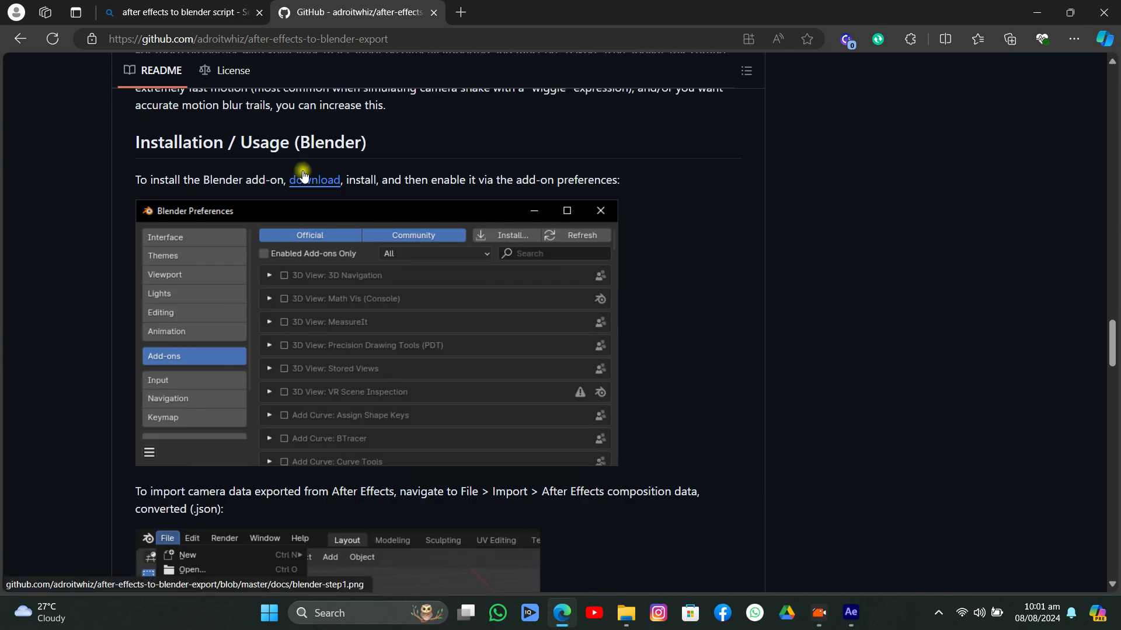
{"action": "left_click_drag", "start_coordinate": [280, 143], "coordinate": [372, 150]}
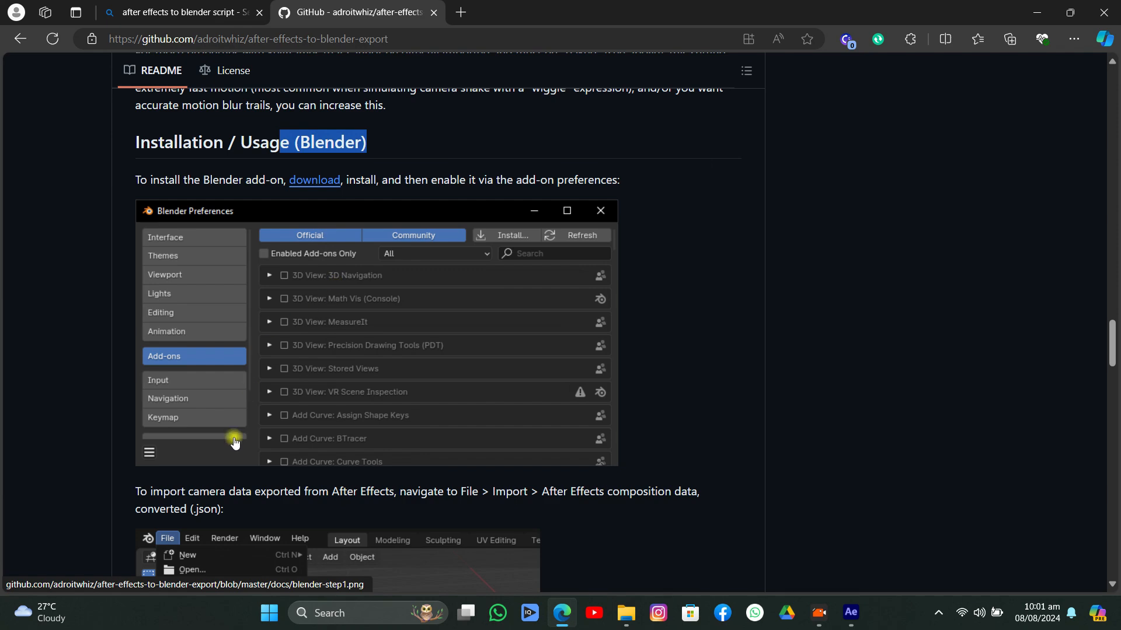
{"action": "scroll", "coordinate": [229, 432], "scroll_direction": "down", "scroll_amount": 7}
{"action": "scroll", "coordinate": [252, 424], "scroll_direction": "down", "scroll_amount": 1}
{"action": "scroll", "coordinate": [274, 386], "scroll_direction": "down", "scroll_amount": 15}
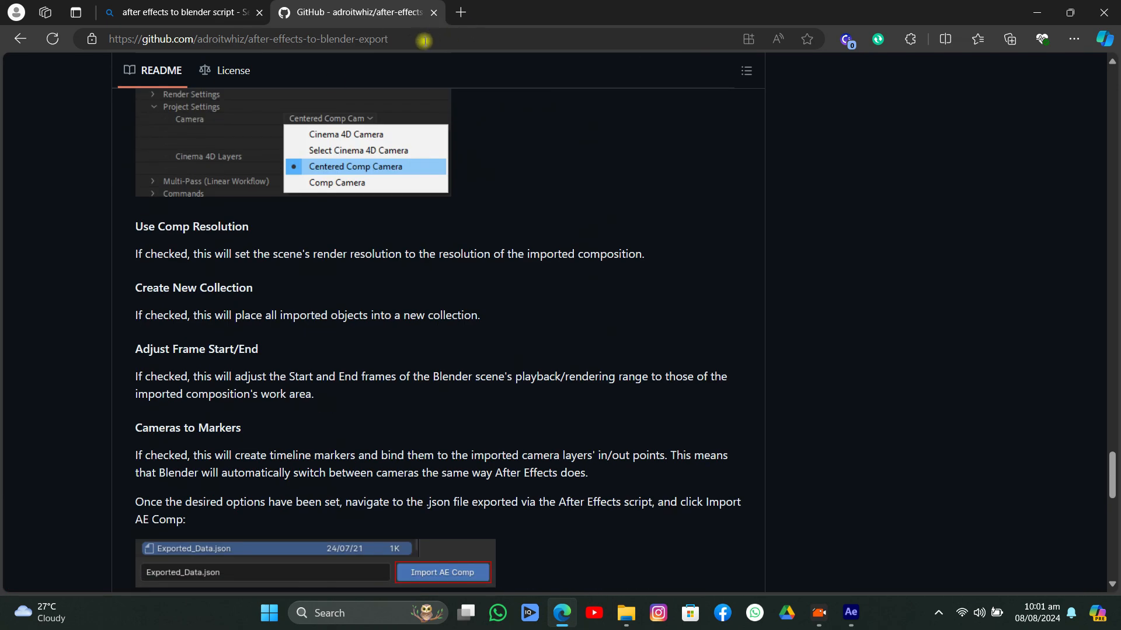
{"action": "scroll", "coordinate": [370, 333], "scroll_direction": "down", "scroll_amount": 15}
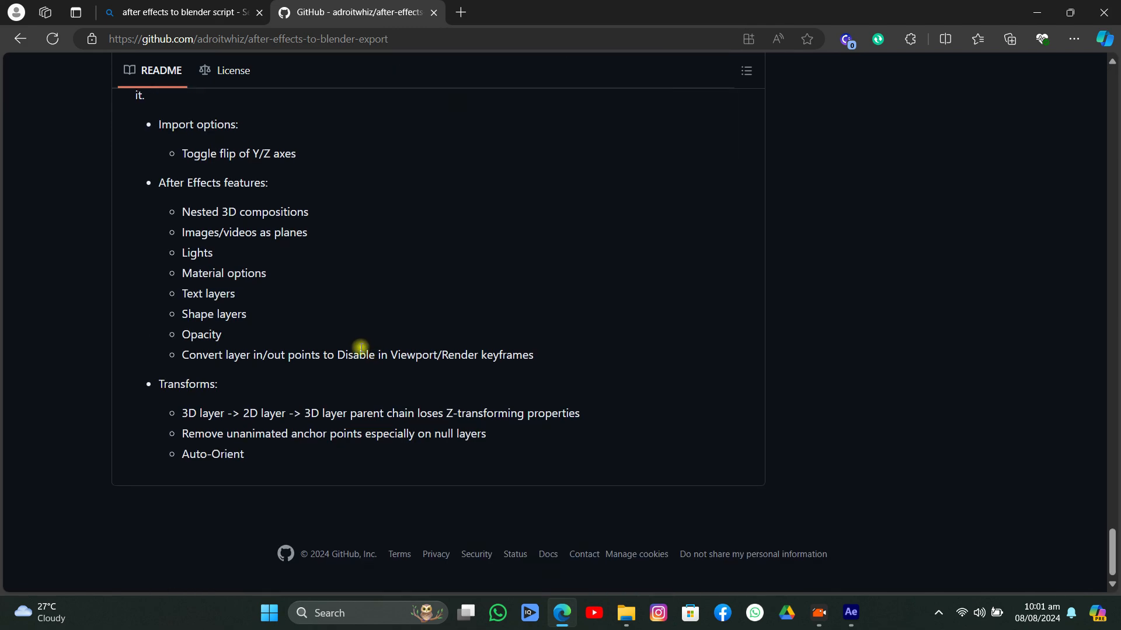
{"action": "scroll", "coordinate": [117, 210], "scroll_direction": "up", "scroll_amount": 10}
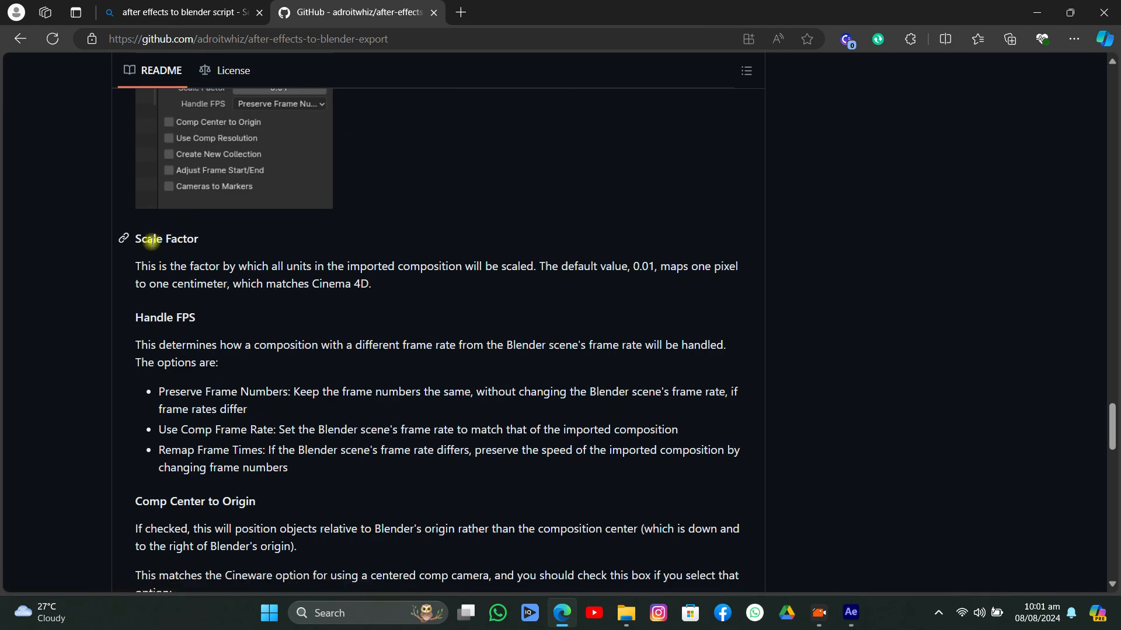
{"action": "left_click_drag", "start_coordinate": [120, 238], "coordinate": [350, 388]}
{"action": "left_click", "coordinate": [574, 385]}
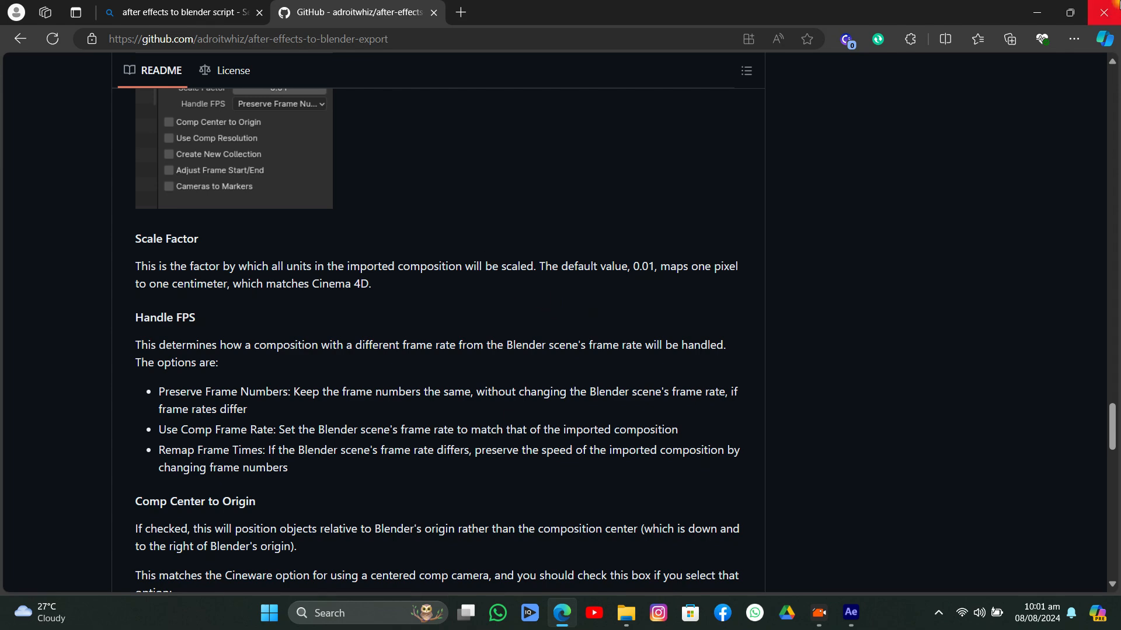
Switch back to After Effects, select the track solid, tracker camera and PNG sequence layers, and run the script Export Composition Data to JSON (1).jsx.
{"action": "key", "text": "alt+Tab"}
{"action": "scroll", "coordinate": [542, 265], "scroll_direction": "down", "scroll_amount": 2}
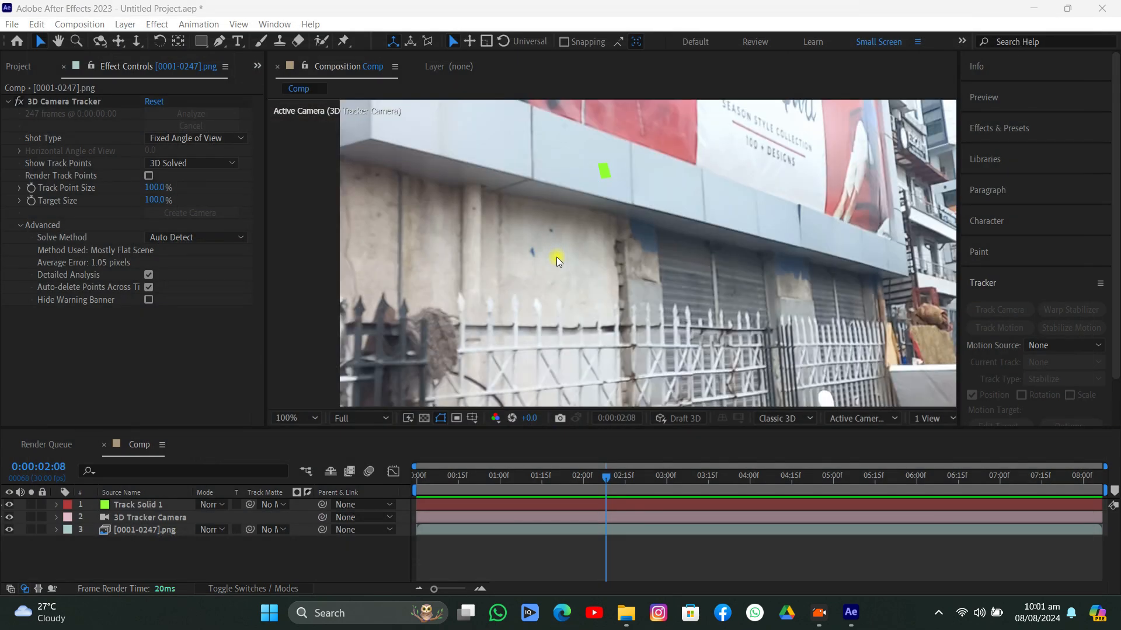
{"action": "left_click", "coordinate": [623, 477]}
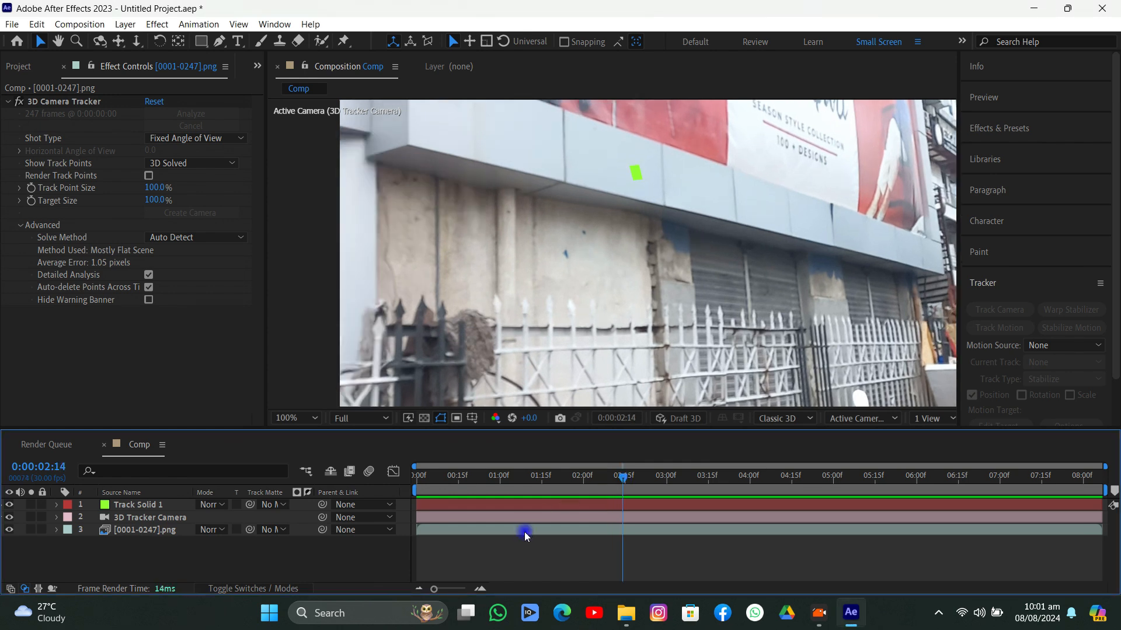
{"action": "left_click", "coordinate": [524, 531]}
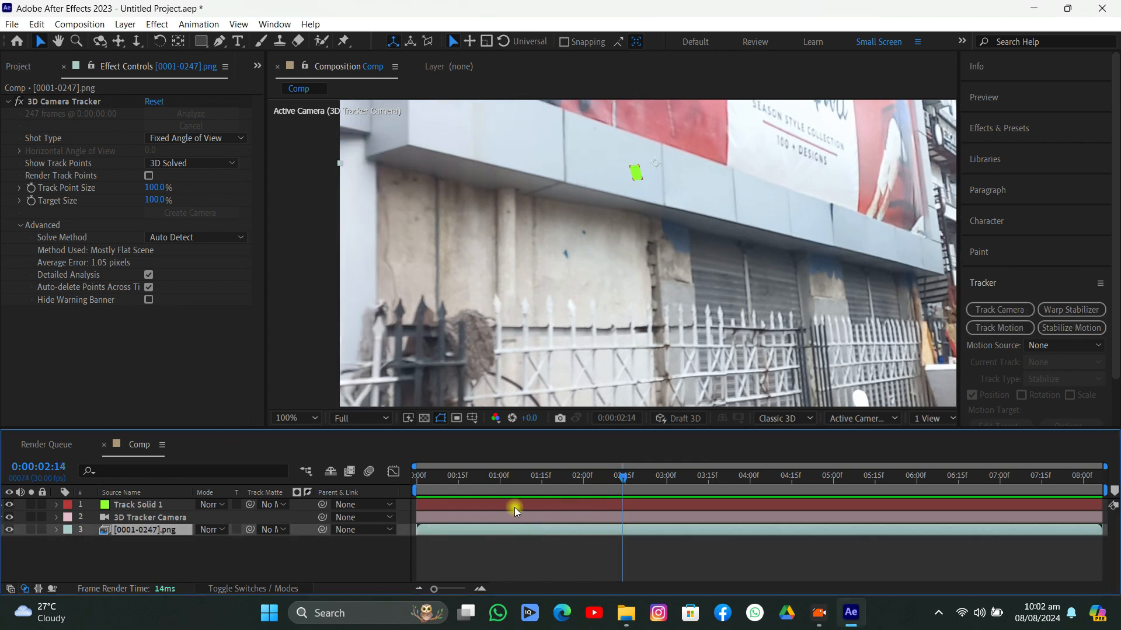
{"action": "left_click", "coordinate": [513, 507], "text": "shift"}
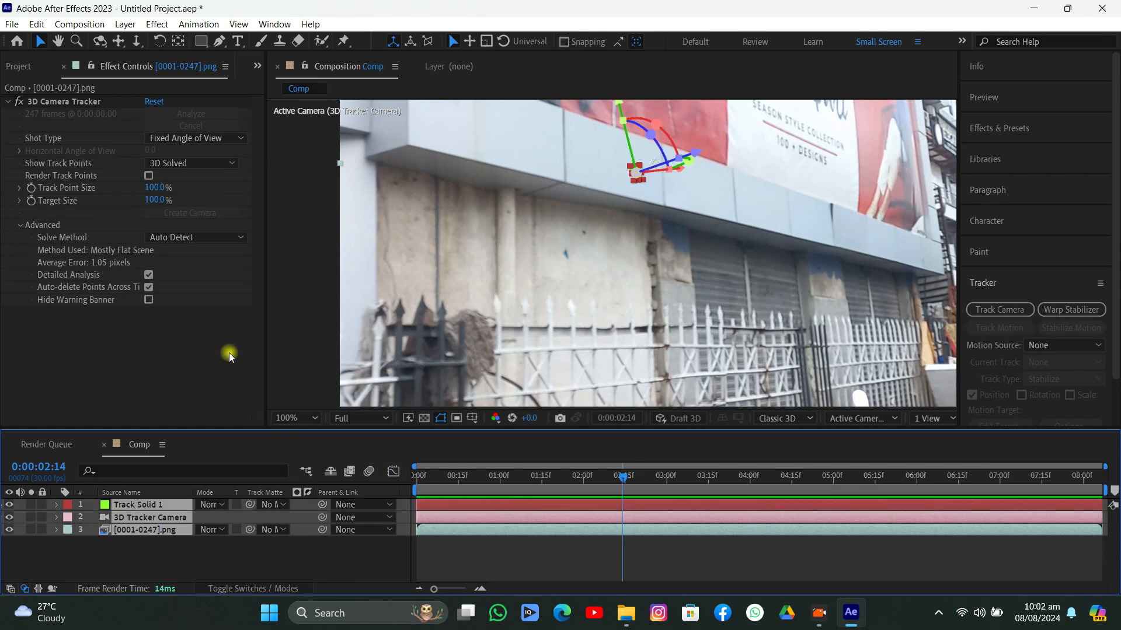
{"action": "left_click", "coordinate": [12, 24]}
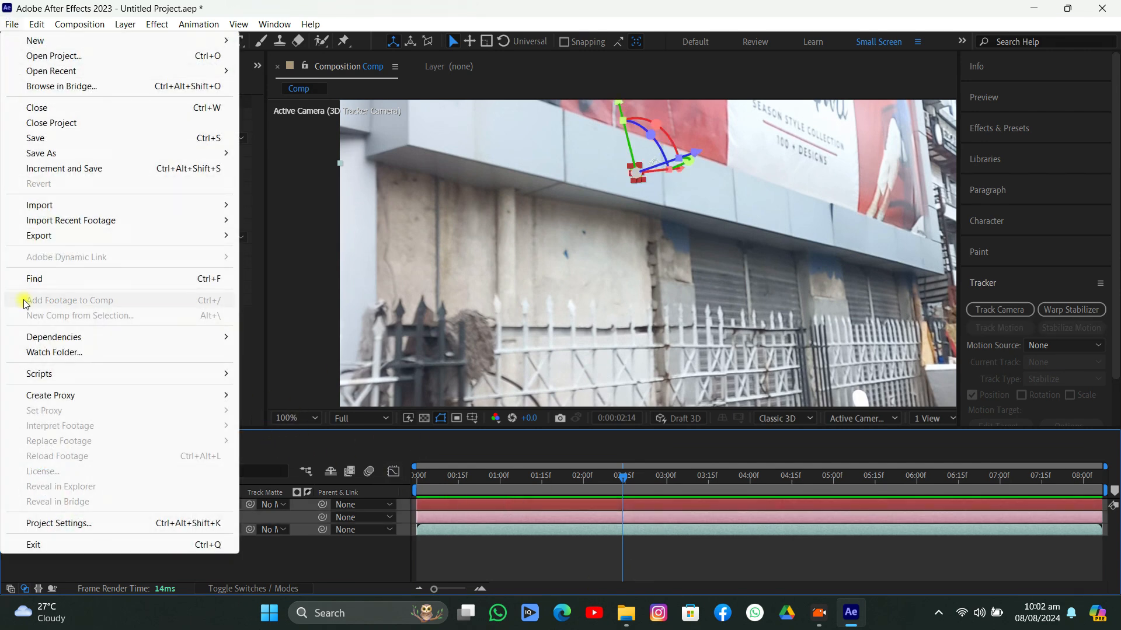
{"action": "mouse_move", "coordinate": [72, 374]}
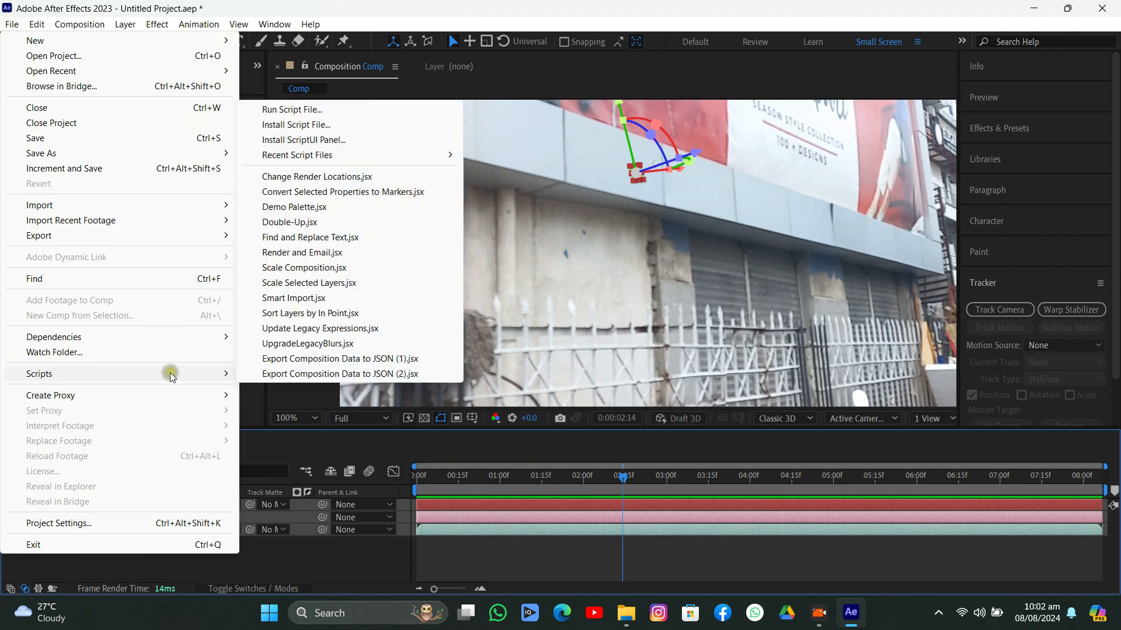
{"action": "left_click", "coordinate": [305, 359]}
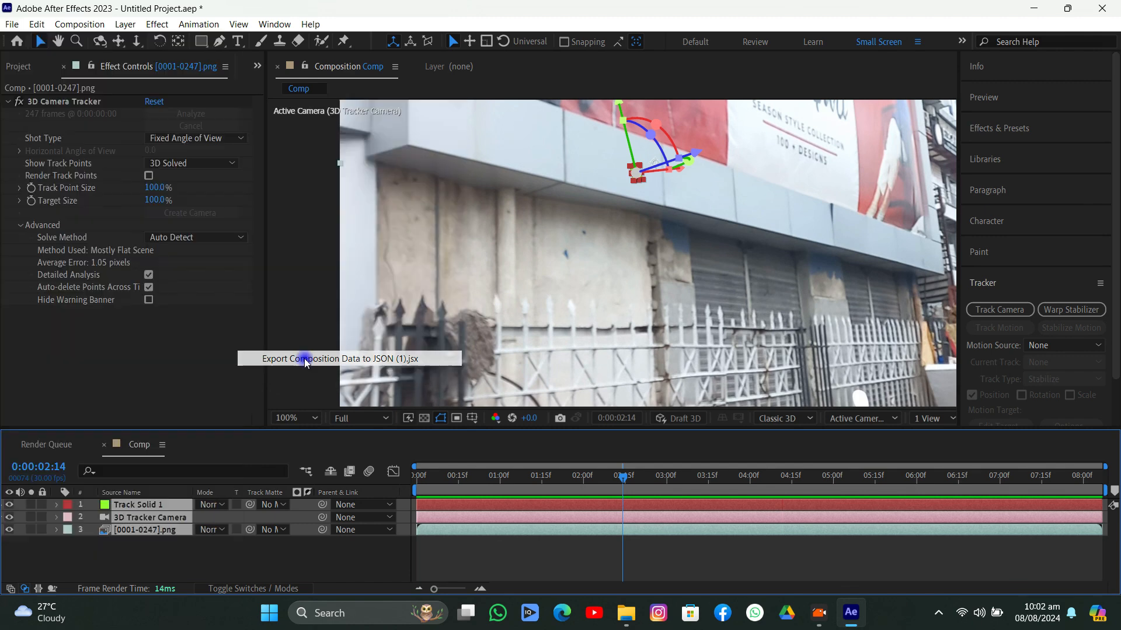
Export the selected layers as a JSON file named track in the E:\Apeaksoft\40 folder.
{"action": "left_click", "coordinate": [728, 253]}
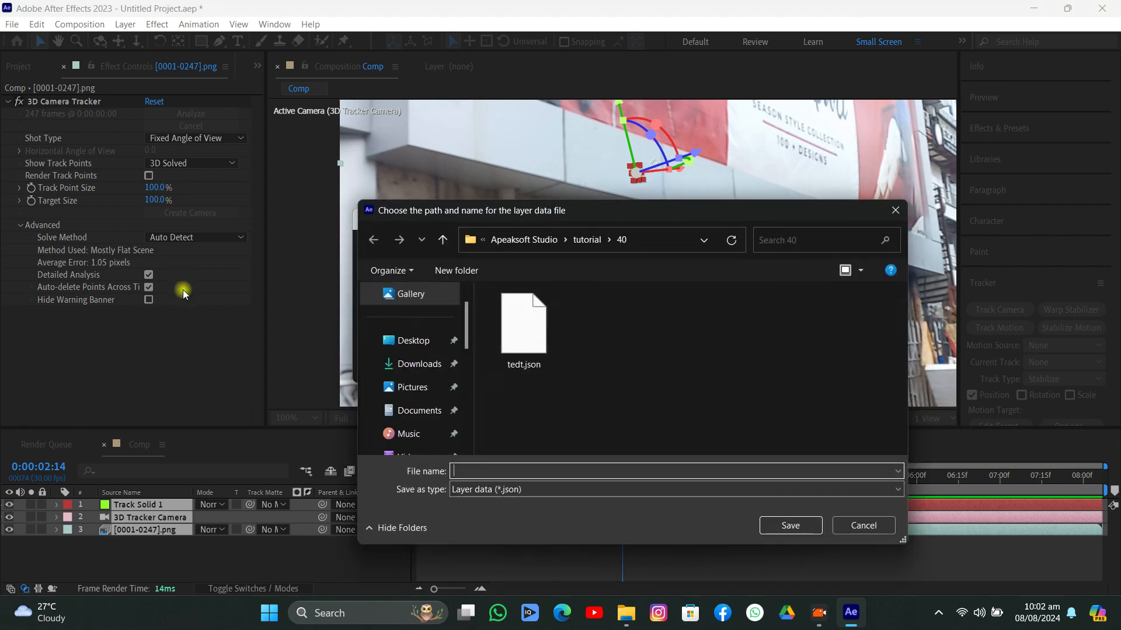
{"action": "scroll", "coordinate": [426, 380], "scroll_direction": "down", "scroll_amount": 5}
{"action": "left_click", "coordinate": [423, 387]}
{"action": "double_click", "coordinate": [516, 313]}
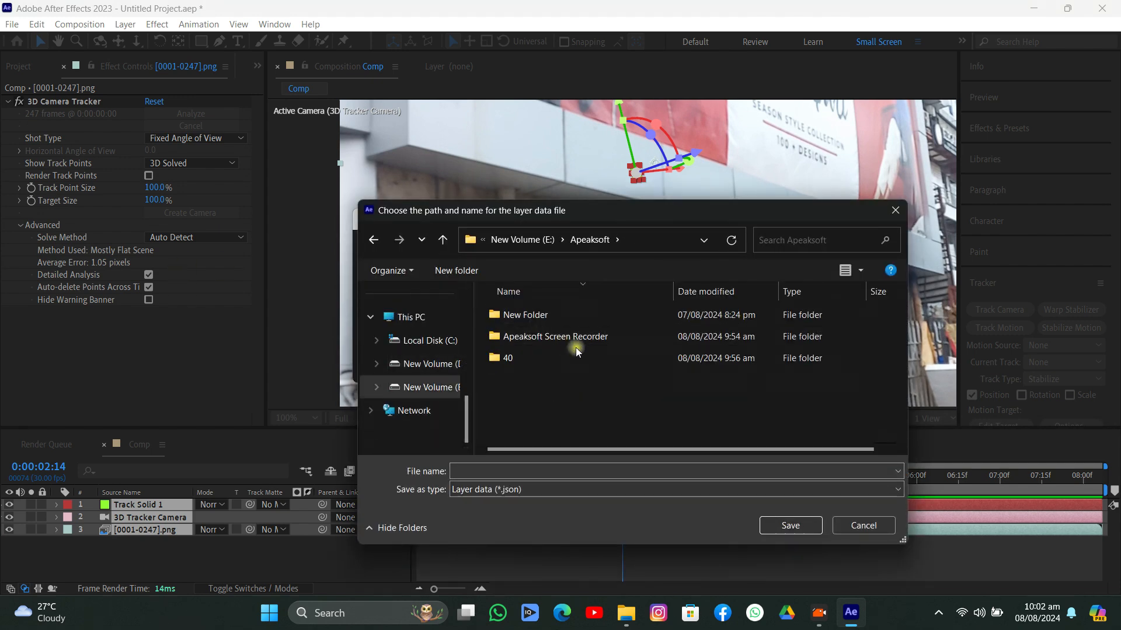
{"action": "double_click", "coordinate": [576, 357]}
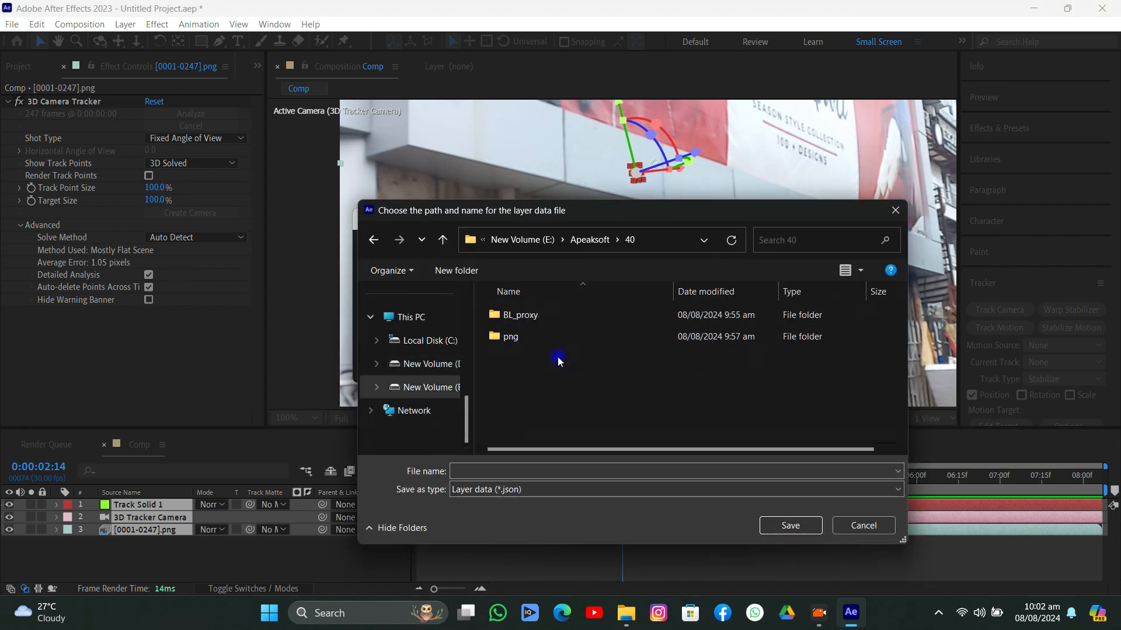
{"action": "left_click", "coordinate": [603, 470]}
{"action": "type", "text": "track"}
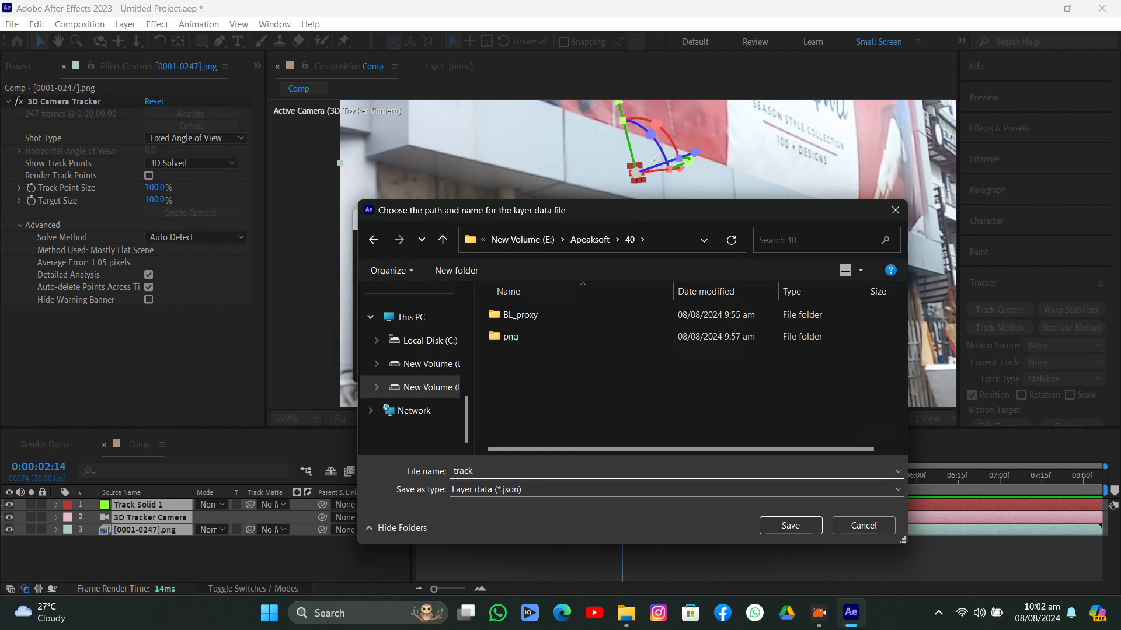
{"action": "key", "text": "Return"}
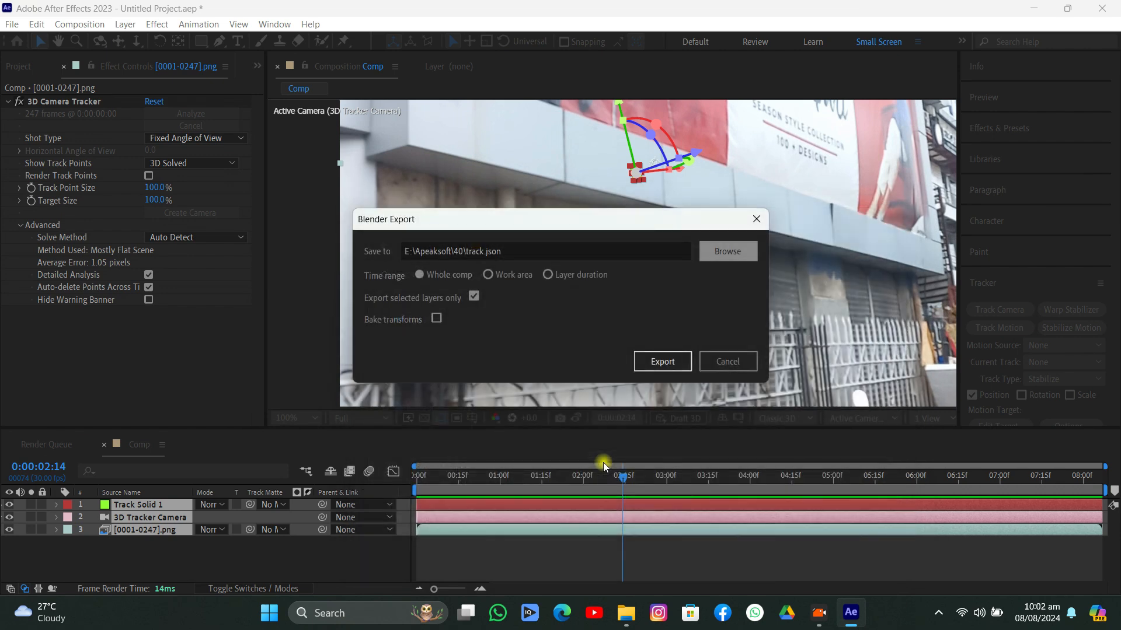
{"action": "left_click", "coordinate": [675, 374]}
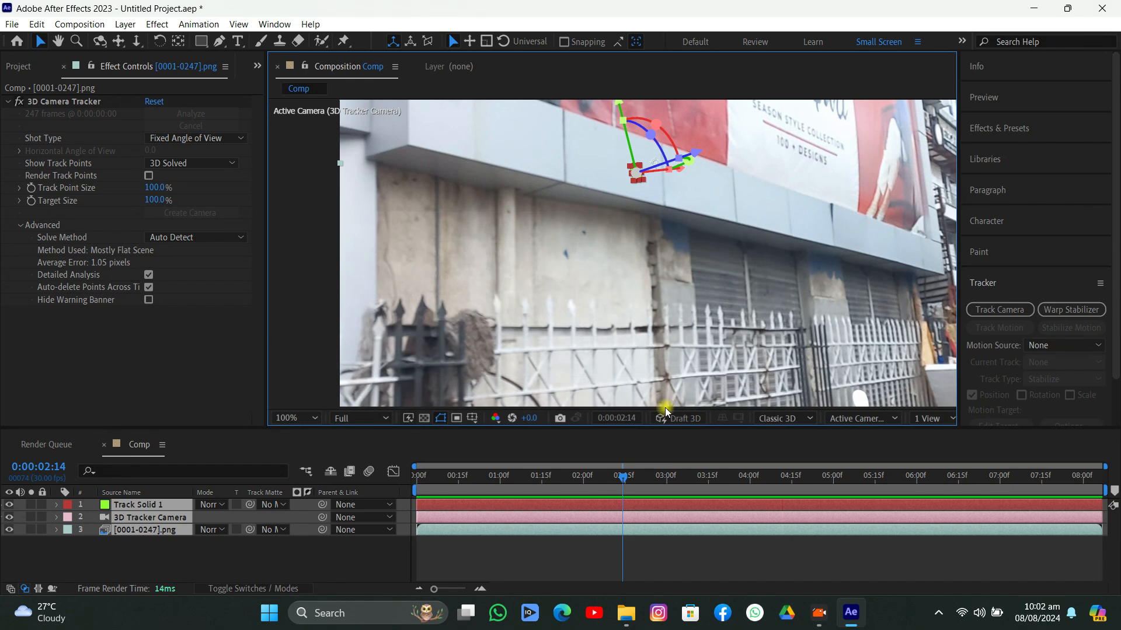
Leave After Effects, launch Blender 4.2 and delete all the default objects from the new scene.
{"action": "double_click", "coordinate": [1023, 5]}
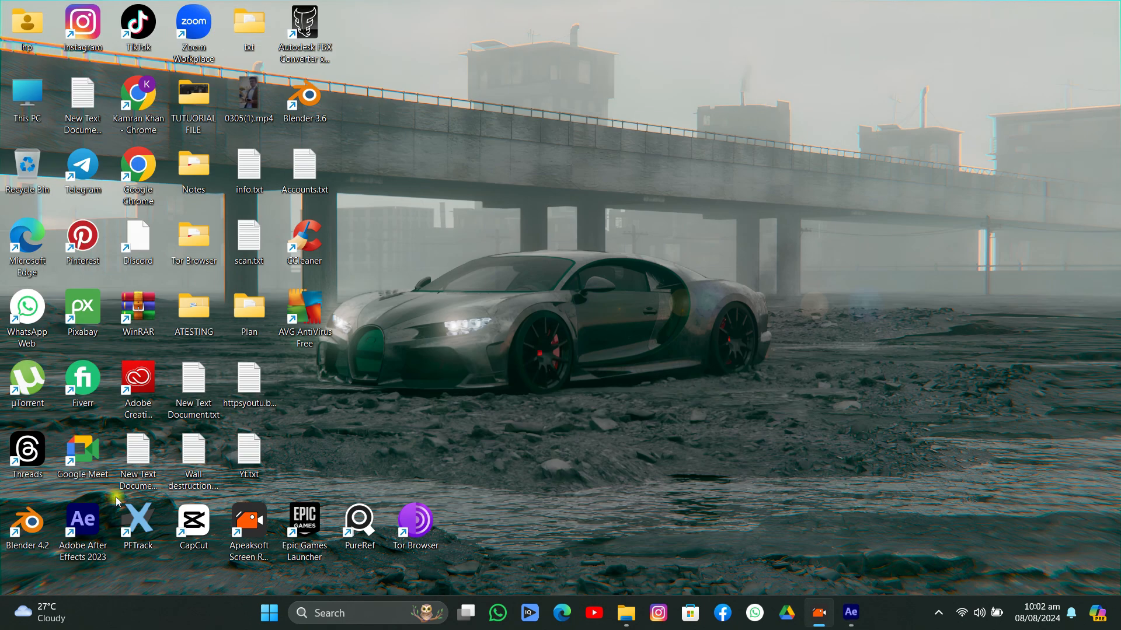
{"action": "double_click", "coordinate": [42, 525]}
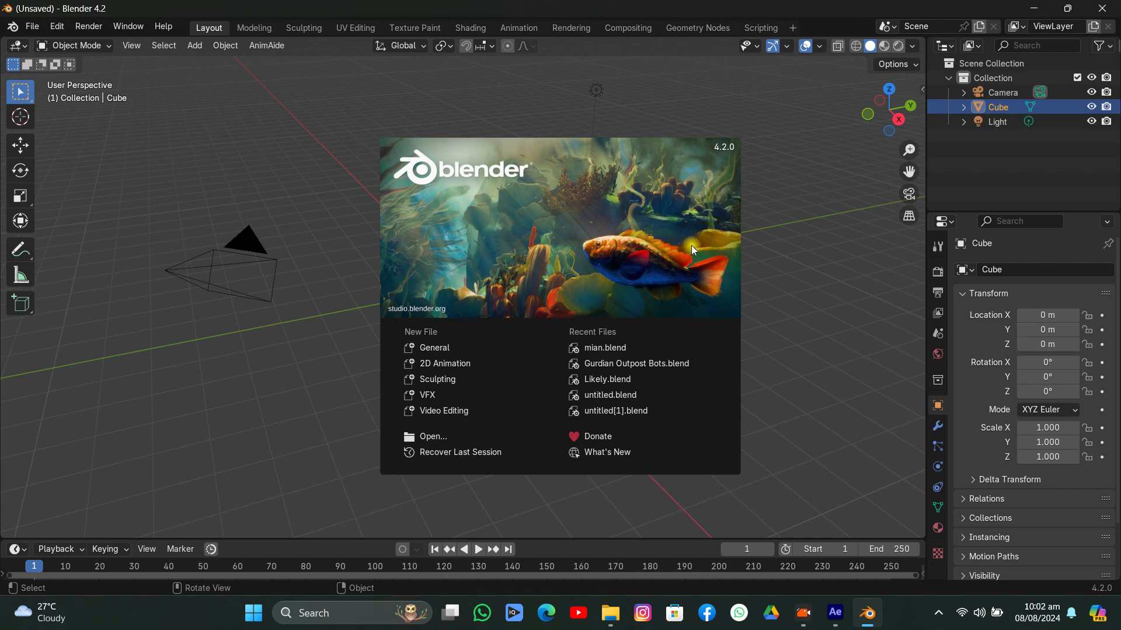
{"action": "left_click", "coordinate": [599, 99]}
{"action": "key", "text": "a"}
{"action": "key", "text": "x"}
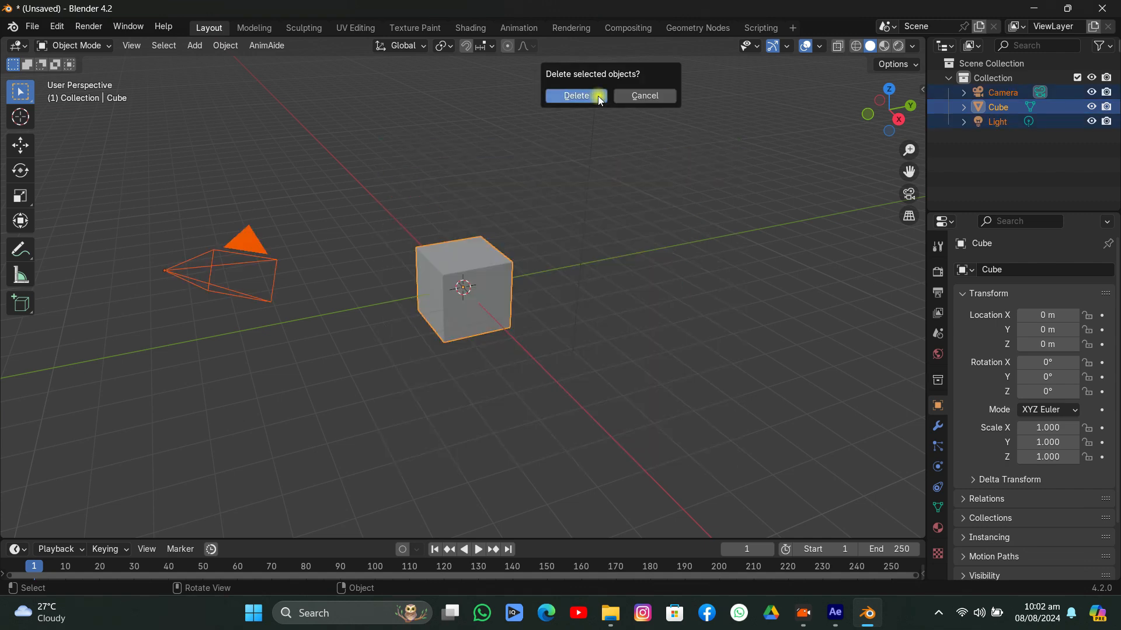
{"action": "left_click", "coordinate": [597, 95]}
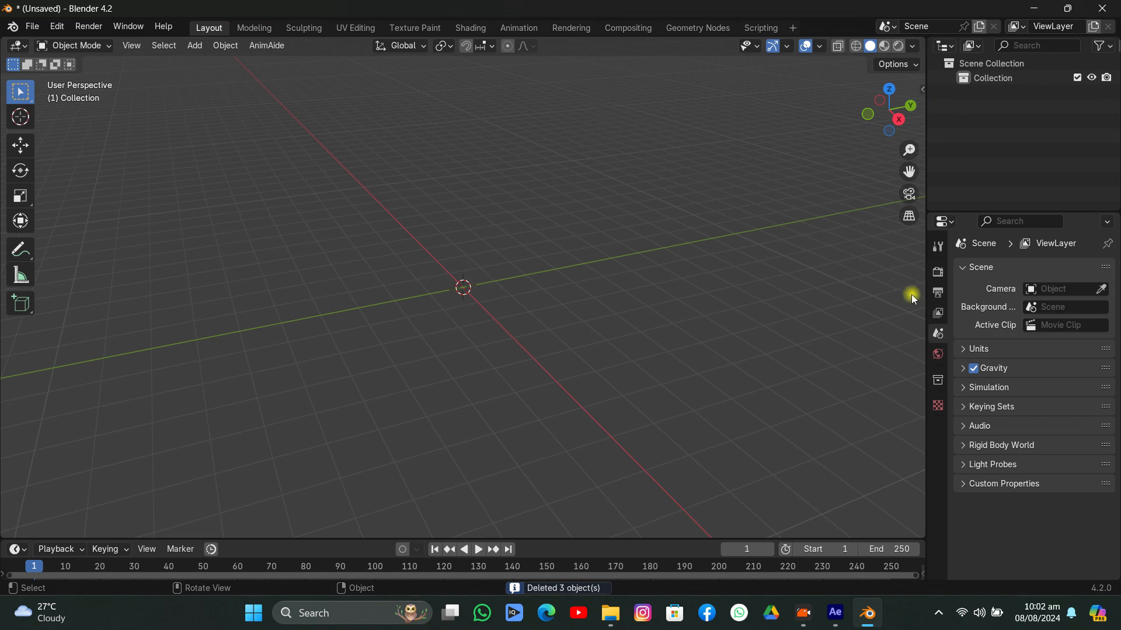
Set the scene's output resolution to 1080 px by 1920 px.
{"action": "left_click", "coordinate": [938, 292]}
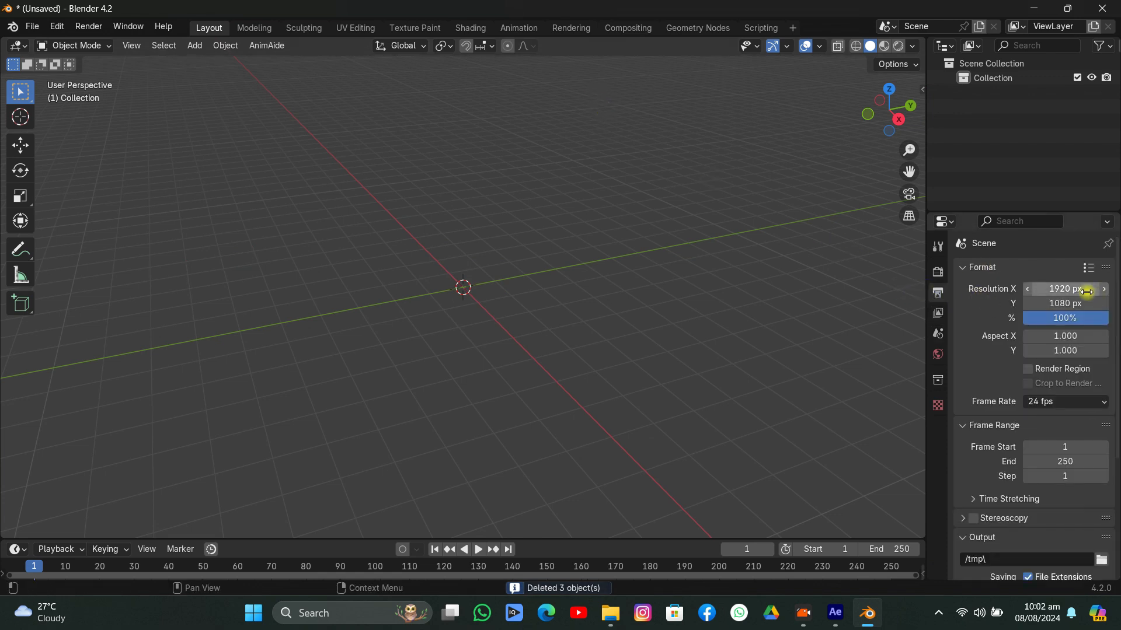
{"action": "double_click", "coordinate": [1086, 291]}
{"action": "type", "text": "11"}
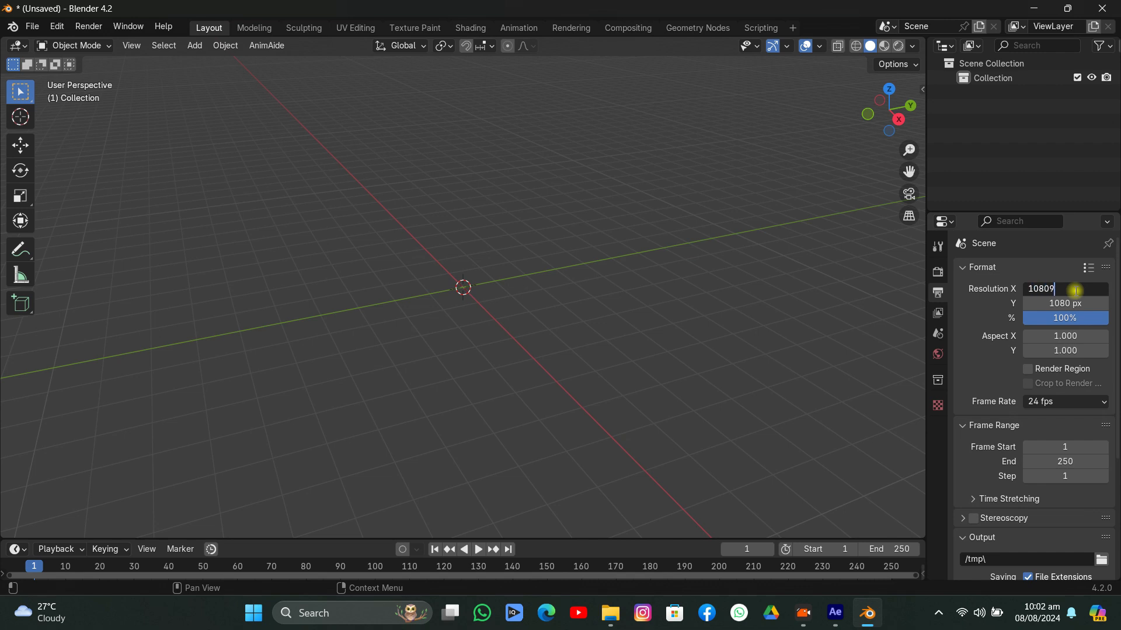
{"action": "double_click", "coordinate": [1074, 304]}
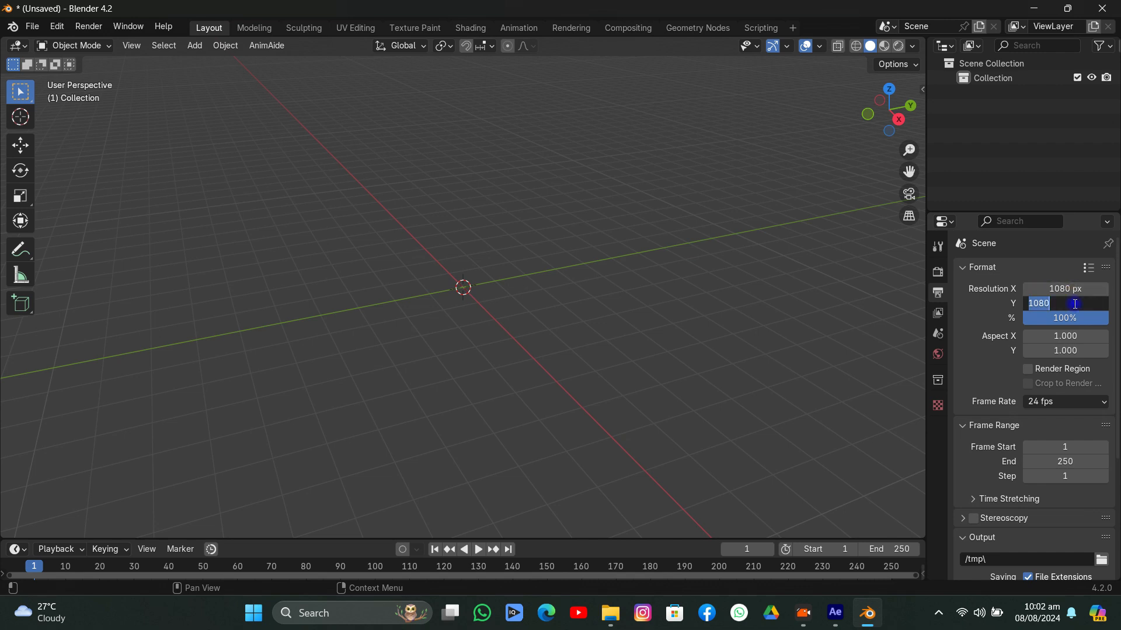
{"action": "type", "text": "1920"}
{"action": "key", "text": "Return"}
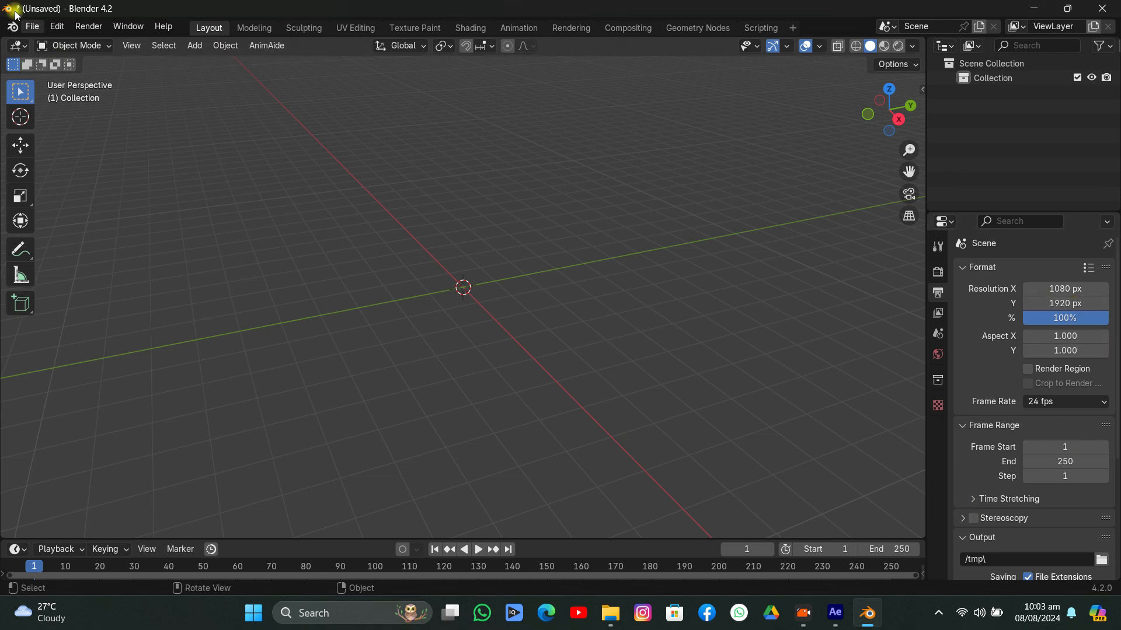
Search the add-ons in the preferences for "after" to check whether Import After Effects Composition is enabled.
{"action": "left_click", "coordinate": [33, 27]}
{"action": "mouse_move", "coordinate": [73, 232]}
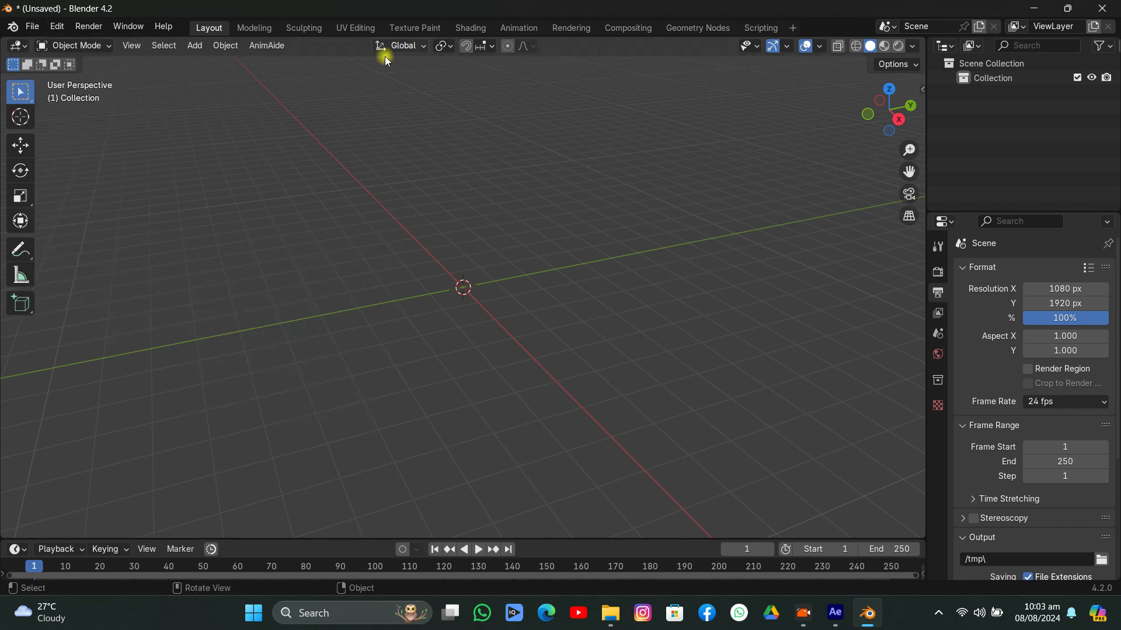
{"action": "left_click", "coordinate": [56, 26]}
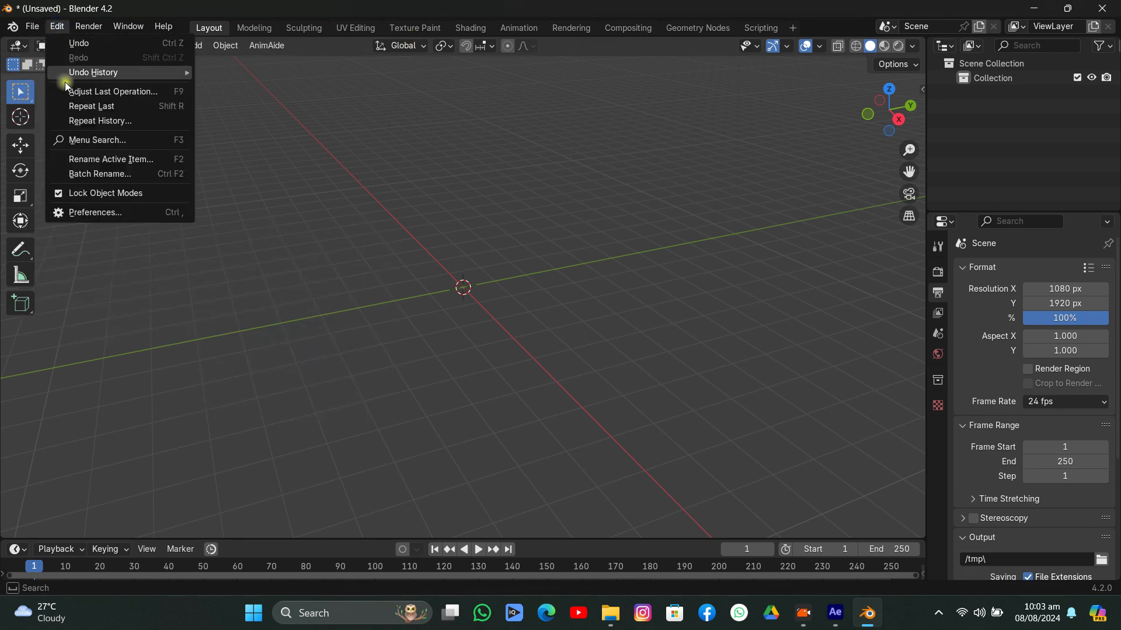
{"action": "left_click", "coordinate": [92, 205]}
{"action": "left_click", "coordinate": [220, 36]}
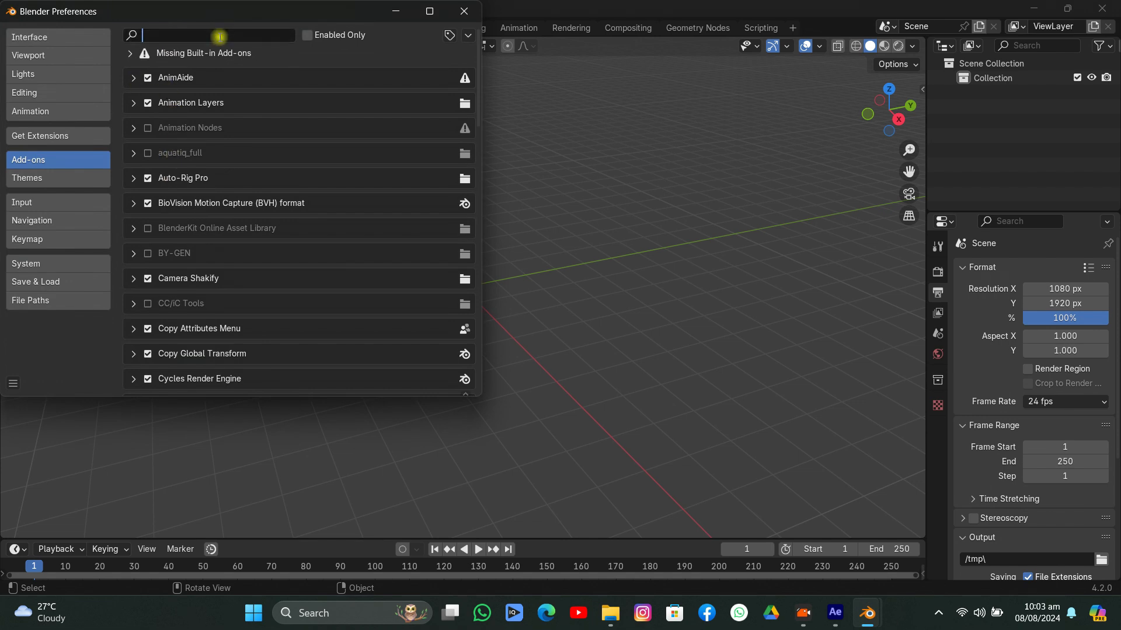
{"action": "type", "text": "after"}
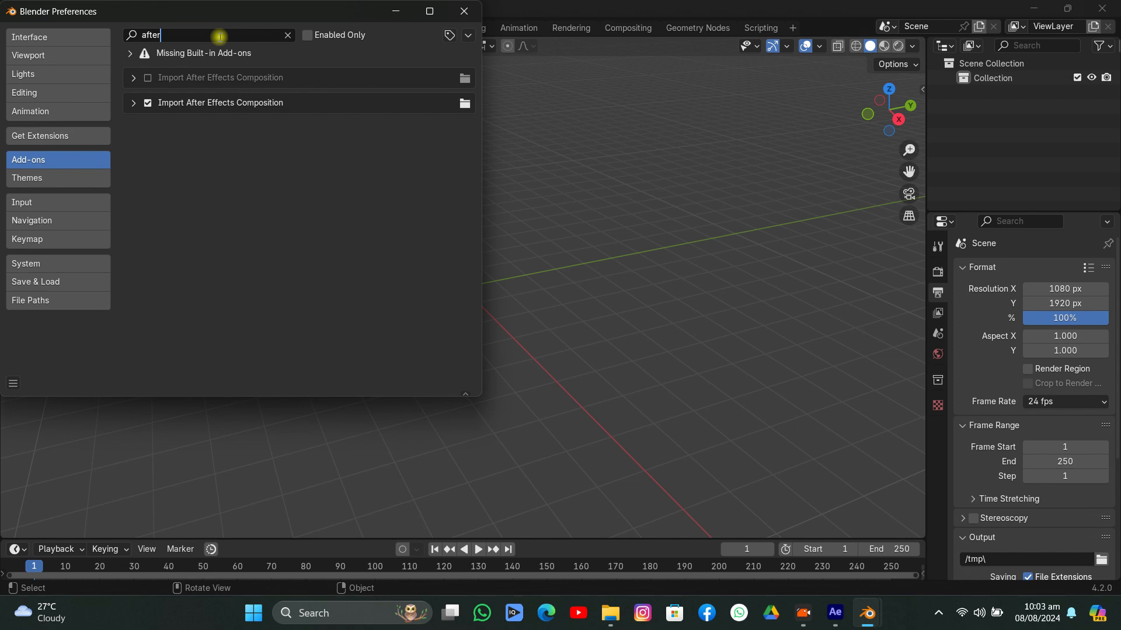
{"action": "key", "text": "Return"}
{"action": "left_click", "coordinate": [464, 11]}
Import track.json from E:\Apeaksoft\40 as an After Effects composition with the default import options.
{"action": "left_click", "coordinate": [32, 26]}
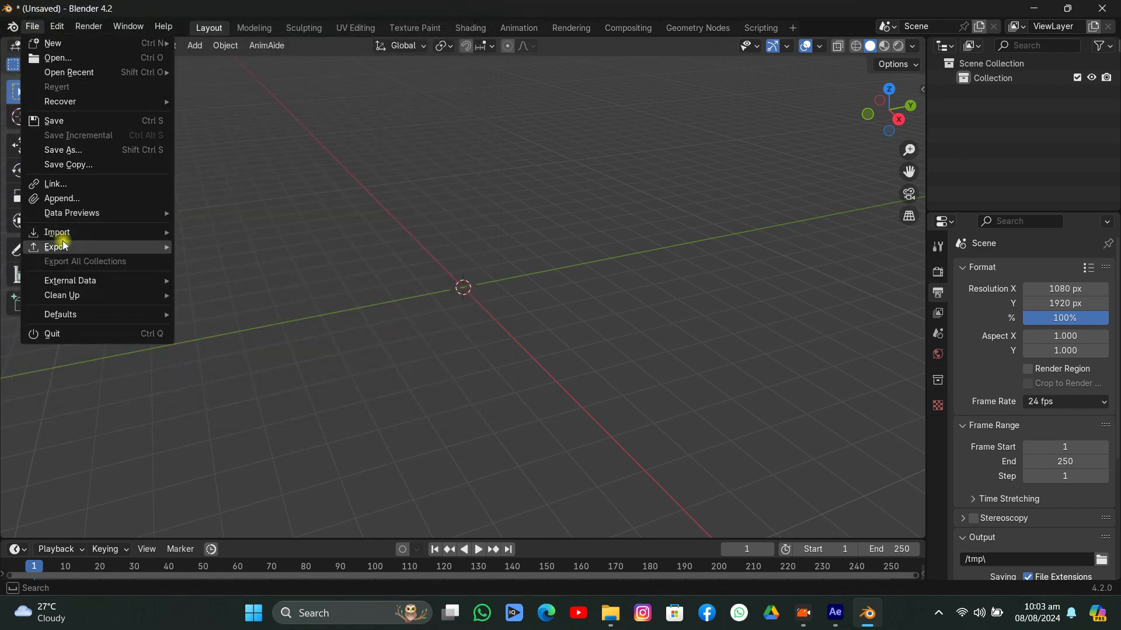
{"action": "mouse_move", "coordinate": [64, 245]}
{"action": "left_click", "coordinate": [246, 393]}
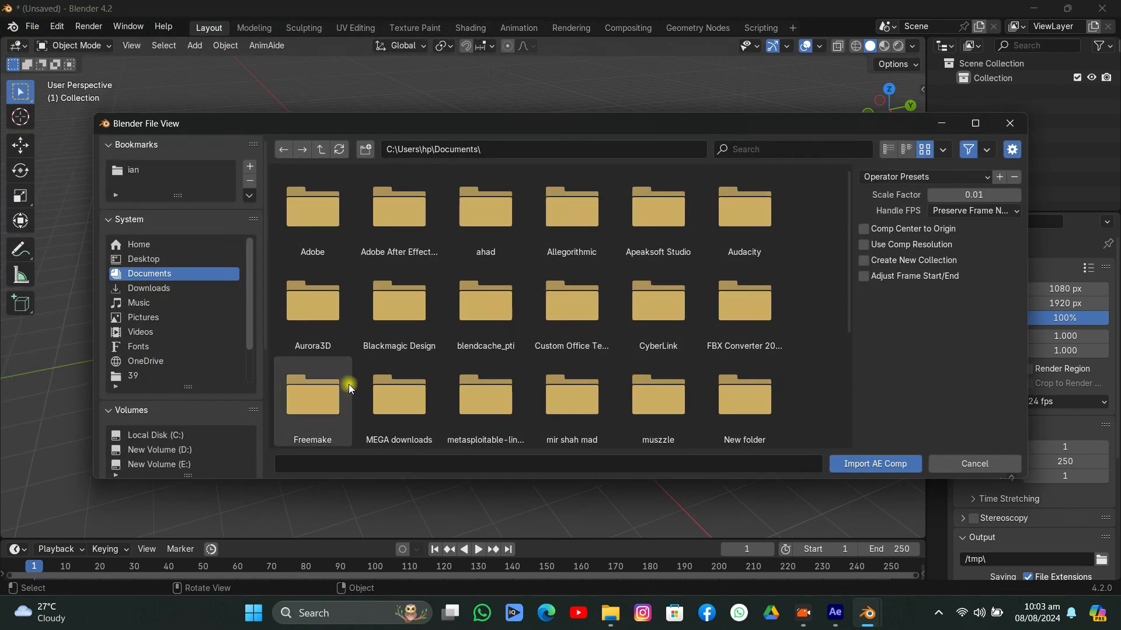
{"action": "scroll", "coordinate": [210, 332], "scroll_direction": "down", "scroll_amount": 3}
{"action": "left_click", "coordinate": [162, 374]}
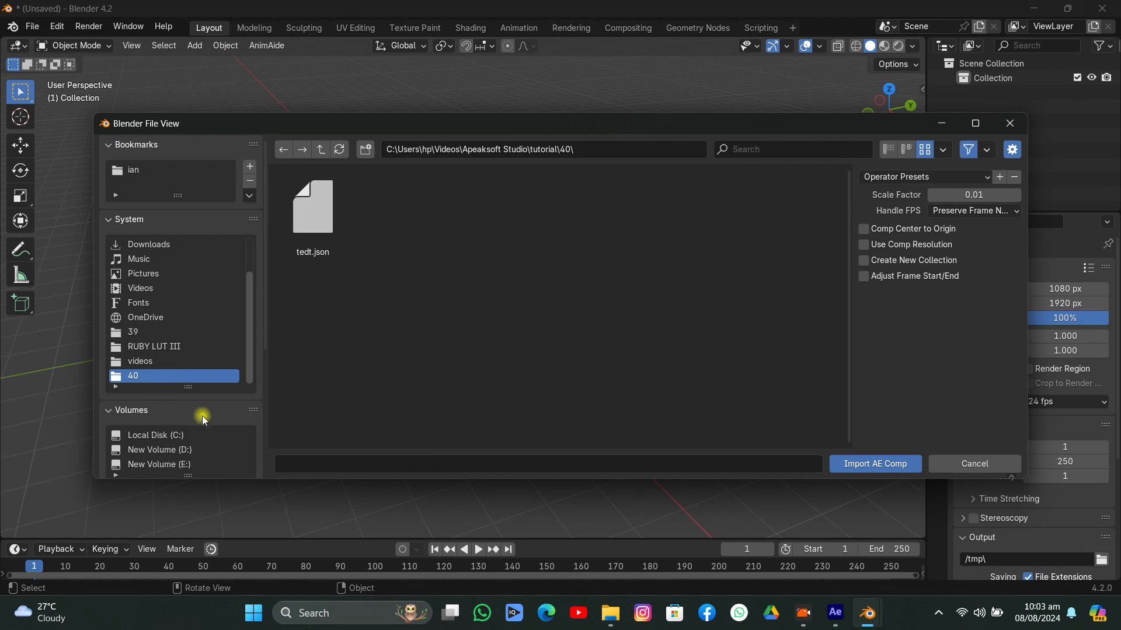
{"action": "left_click", "coordinate": [160, 463]}
{"action": "double_click", "coordinate": [348, 226]}
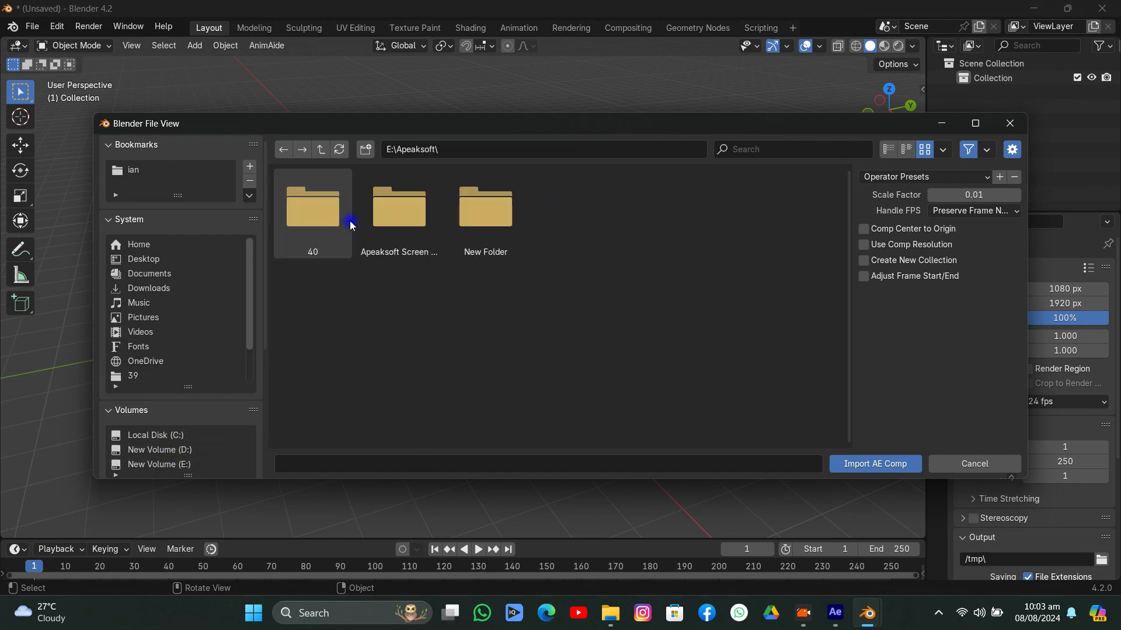
{"action": "left_click", "coordinate": [334, 209]}
{"action": "double_click", "coordinate": [335, 209]}
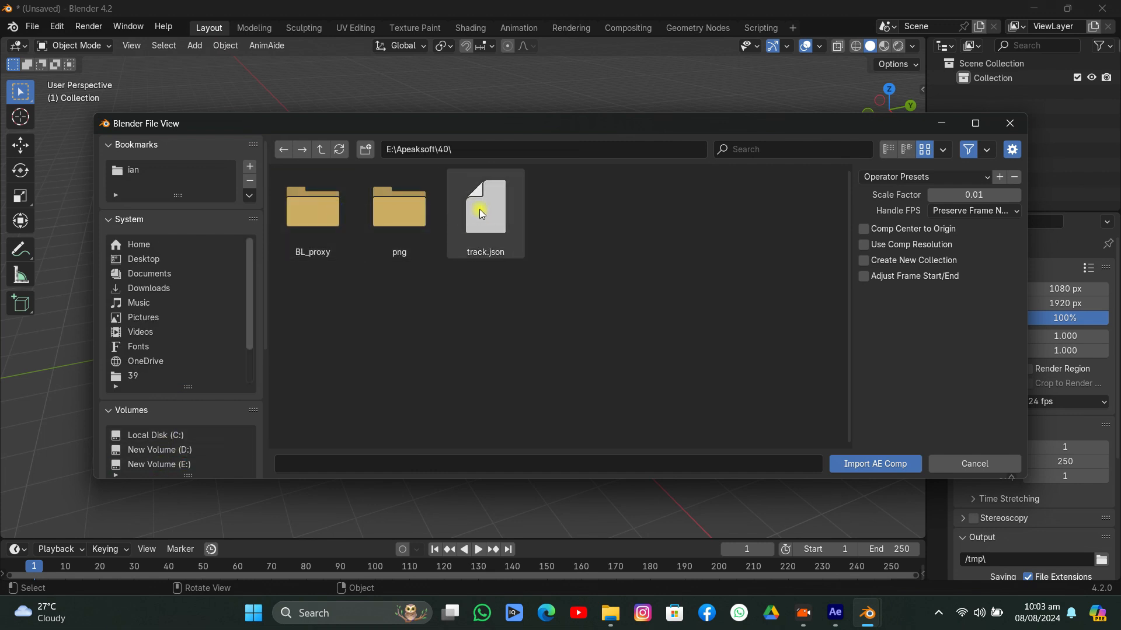
{"action": "double_click", "coordinate": [479, 208]}
Delete the imported [0001-0247].png plane near the world origin.
{"action": "middle_click_drag", "start_coordinate": [465, 233], "coordinate": [498, 221]}
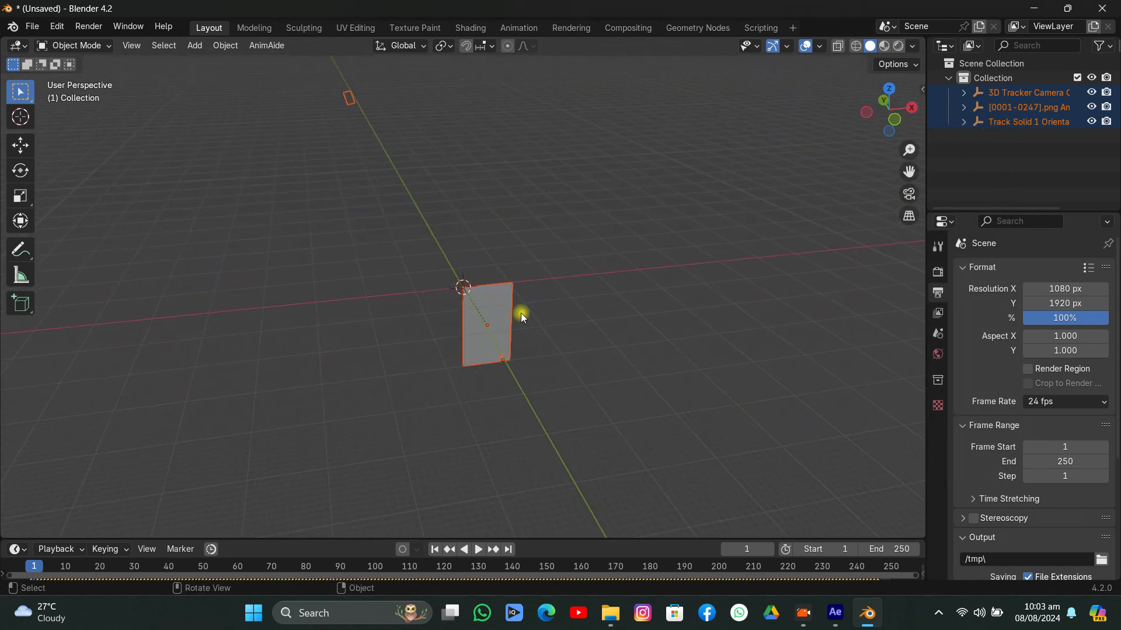
{"action": "left_click", "coordinate": [518, 298]}
{"action": "middle_click_drag", "start_coordinate": [518, 299], "coordinate": [750, 187]}
{"action": "left_click_drag", "start_coordinate": [791, 105], "coordinate": [435, 442]}
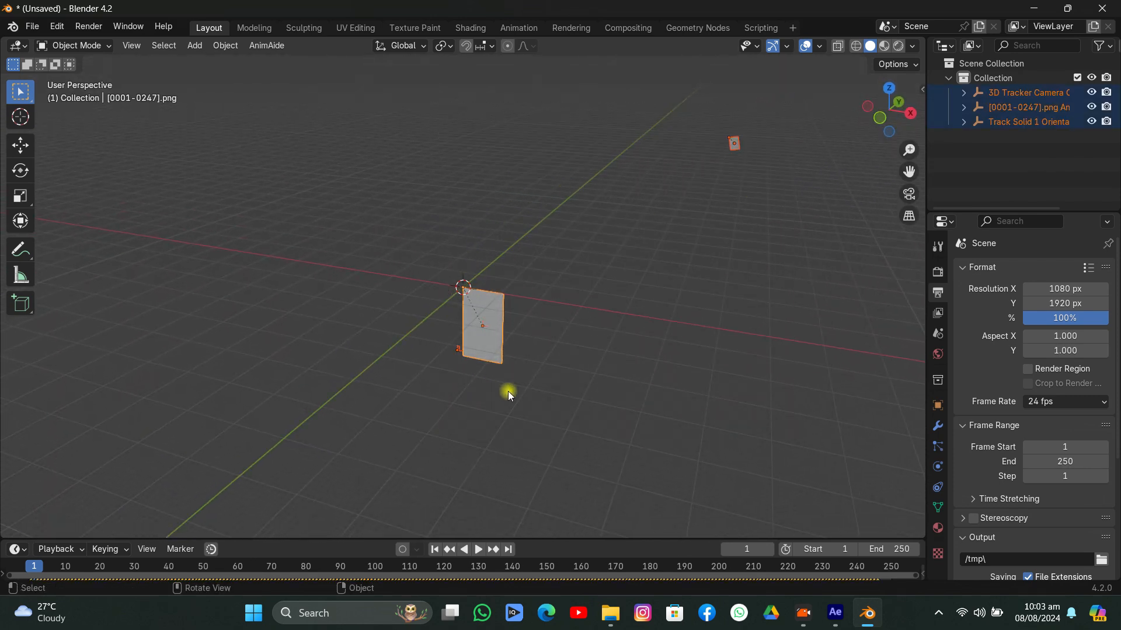
{"action": "left_click", "coordinate": [735, 142]}
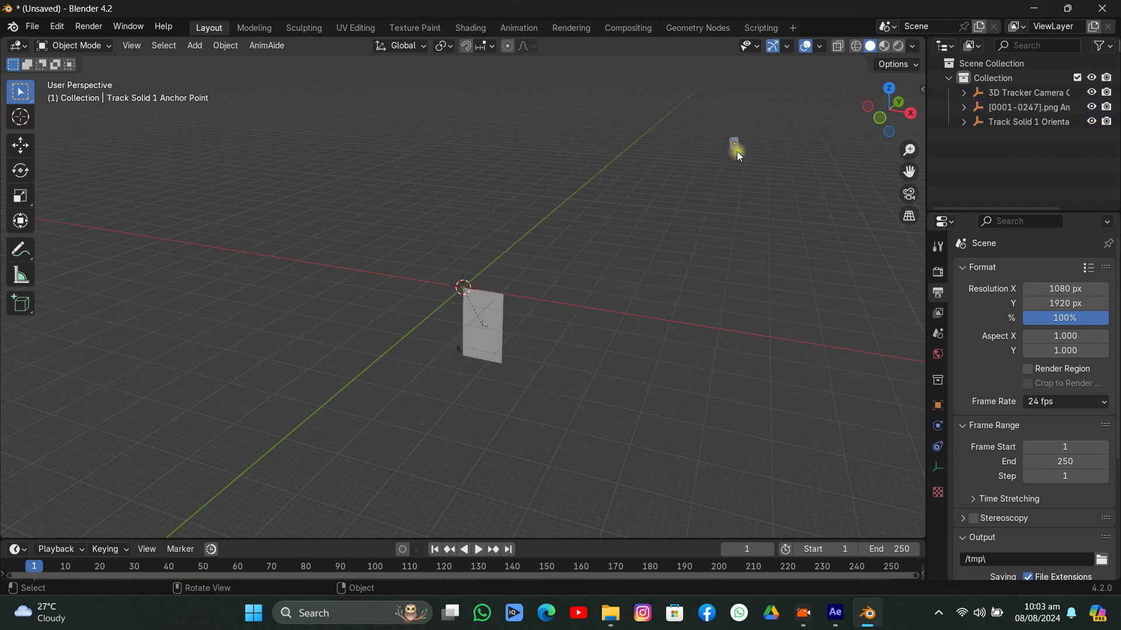
{"action": "left_click", "coordinate": [737, 152]}
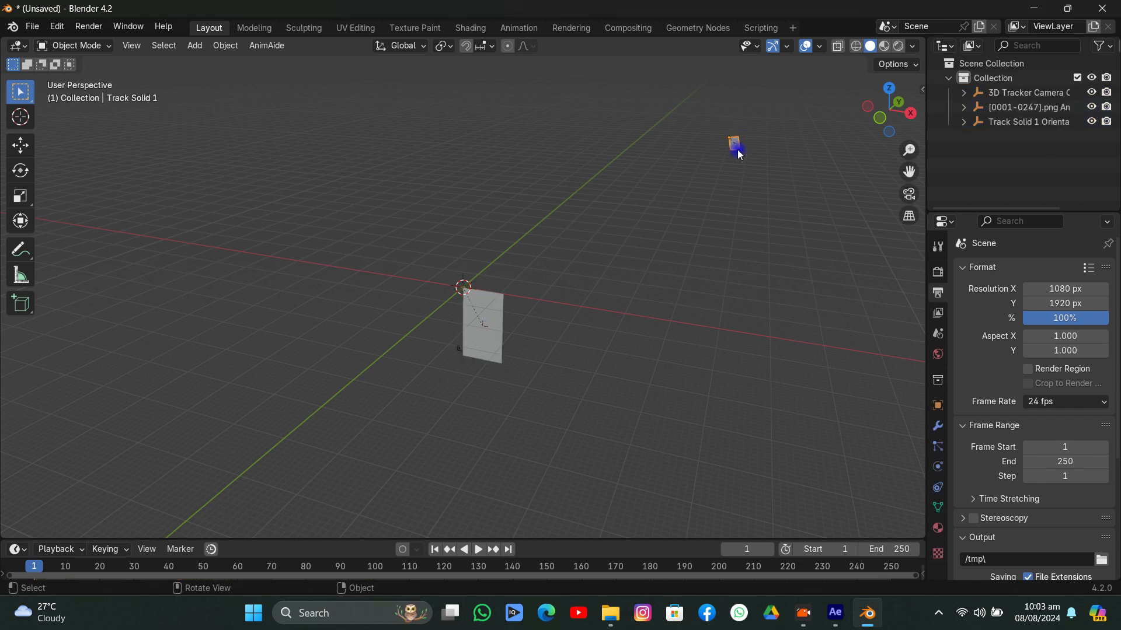
{"action": "left_click", "coordinate": [494, 300]}
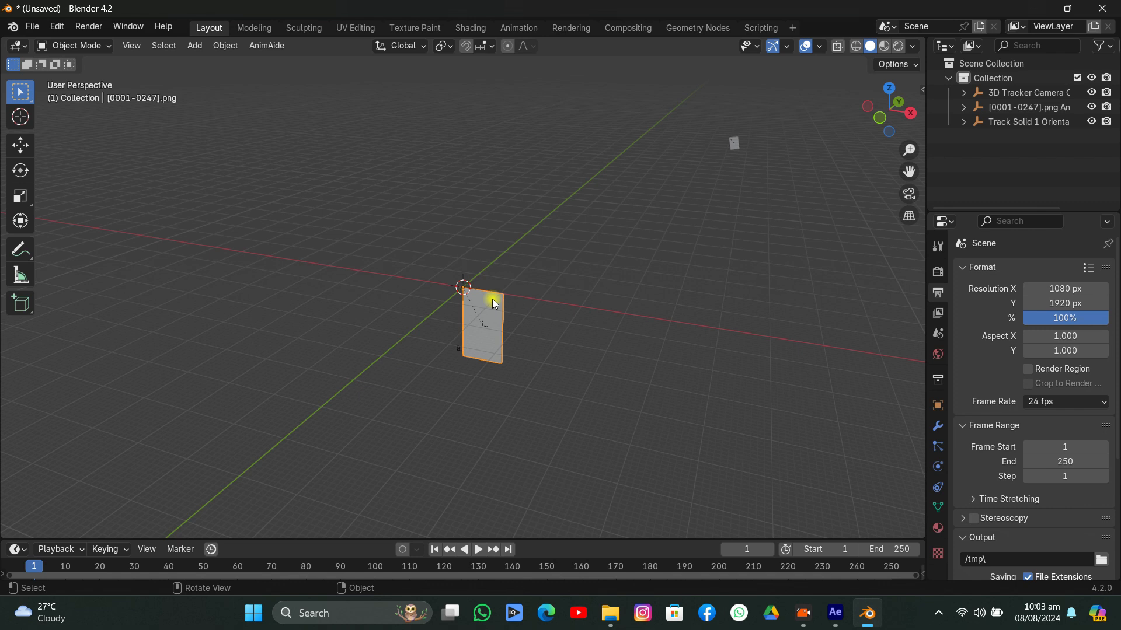
{"action": "key", "text": "x"}
{"action": "left_click", "coordinate": [493, 301]}
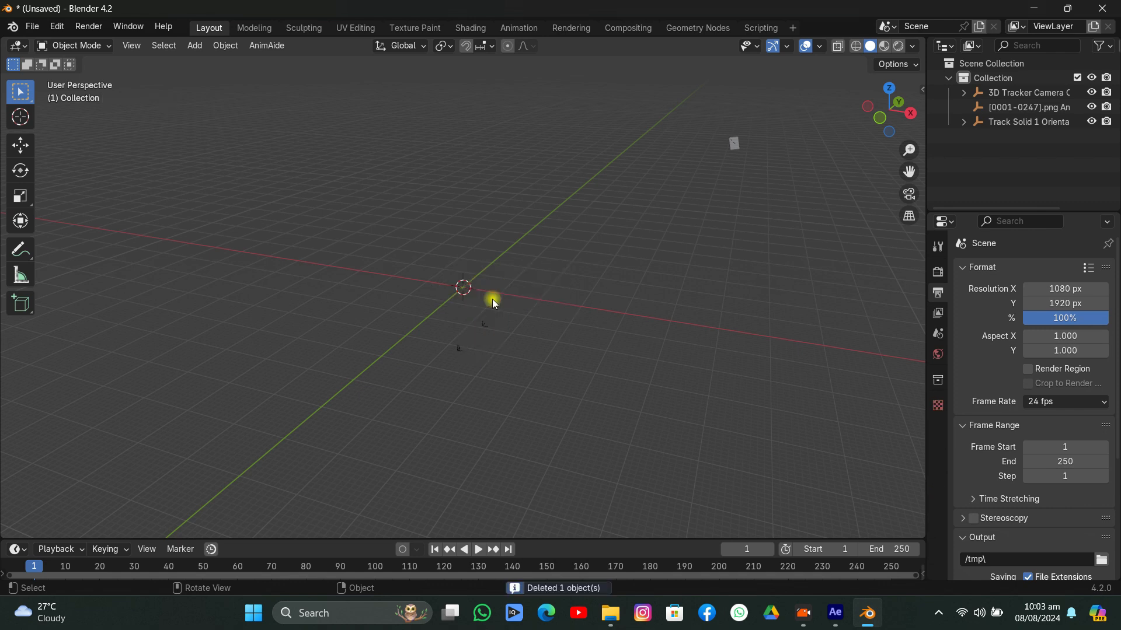
Look through the imported tracker camera, and select all objects with the timeline enlarged to show their keyframes.
{"action": "left_click", "coordinate": [909, 194]}
{"action": "scroll", "coordinate": [498, 241], "scroll_direction": "up", "scroll_amount": 1}
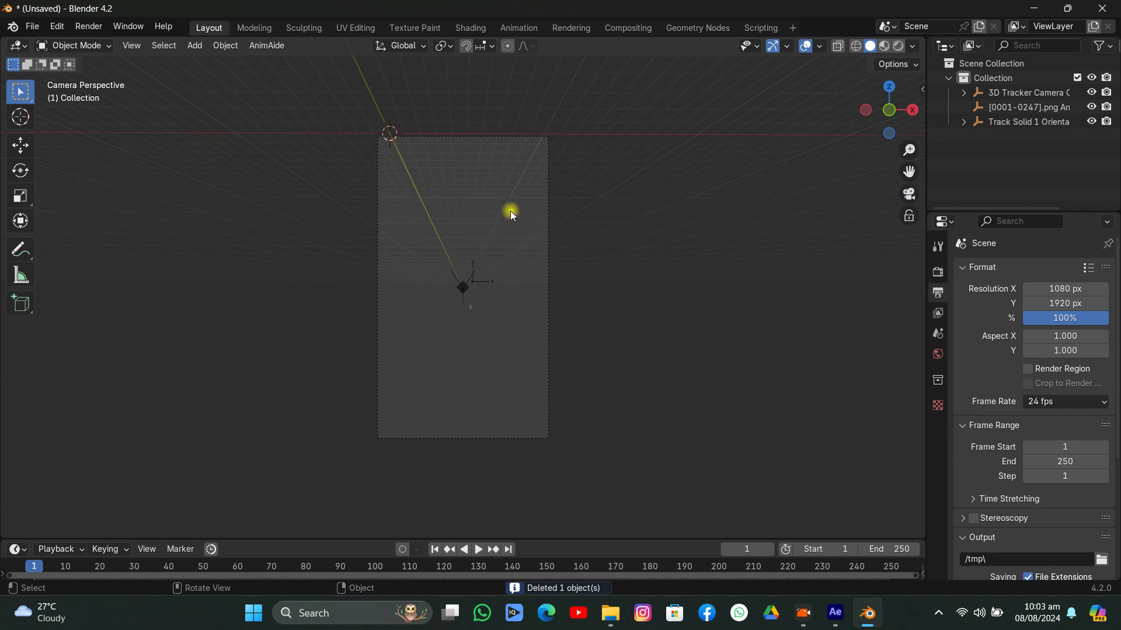
{"action": "left_click_drag", "start_coordinate": [358, 540], "coordinate": [389, 353]}
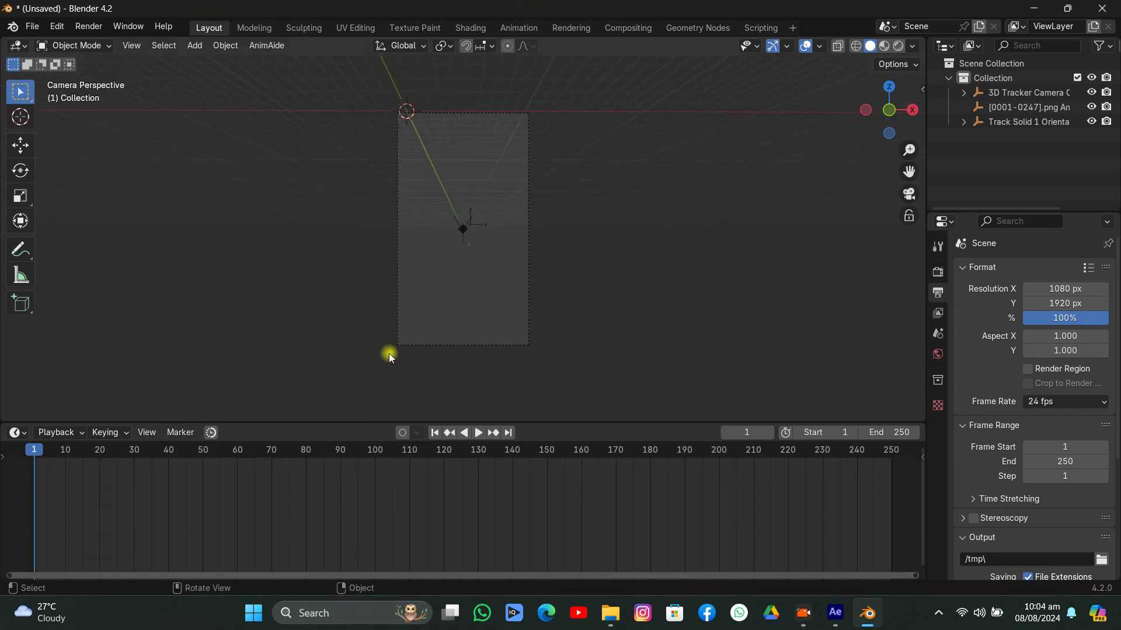
{"action": "key", "text": "a"}
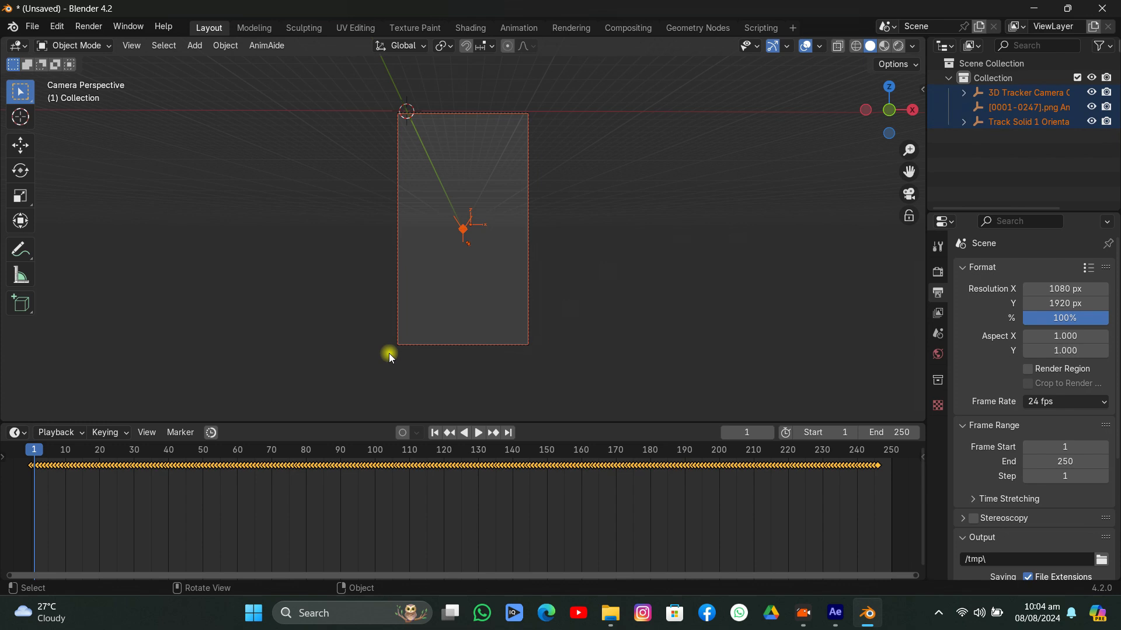
Shift all selected keyframes one frame later so the first keyframe sits on frame 1.
{"action": "key", "text": "g"}
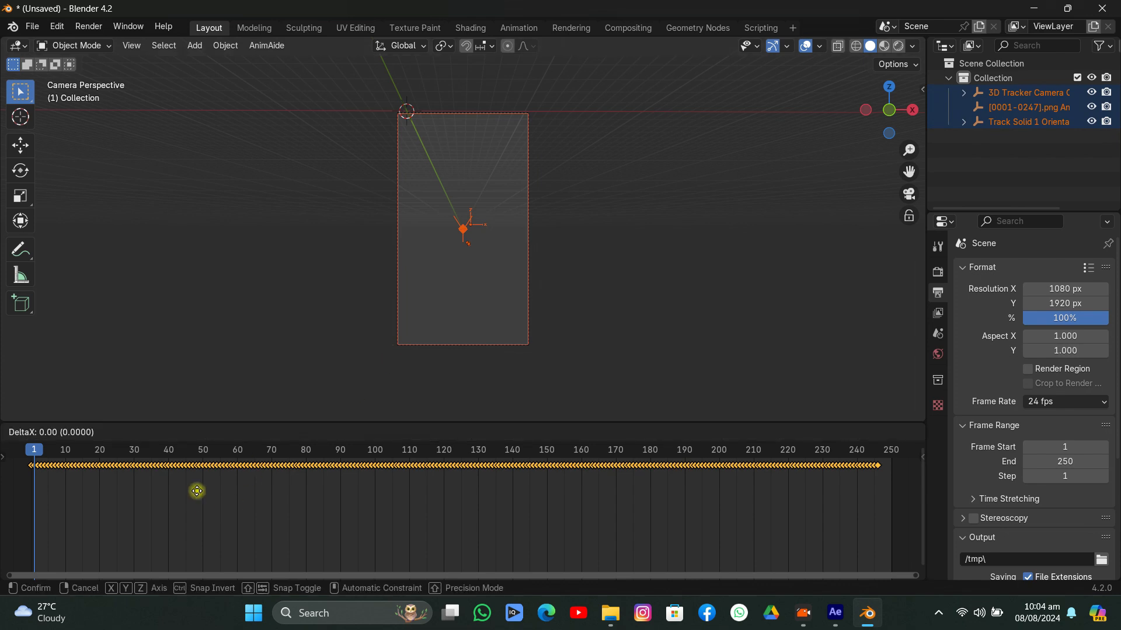
{"action": "right_click", "coordinate": [197, 491]}
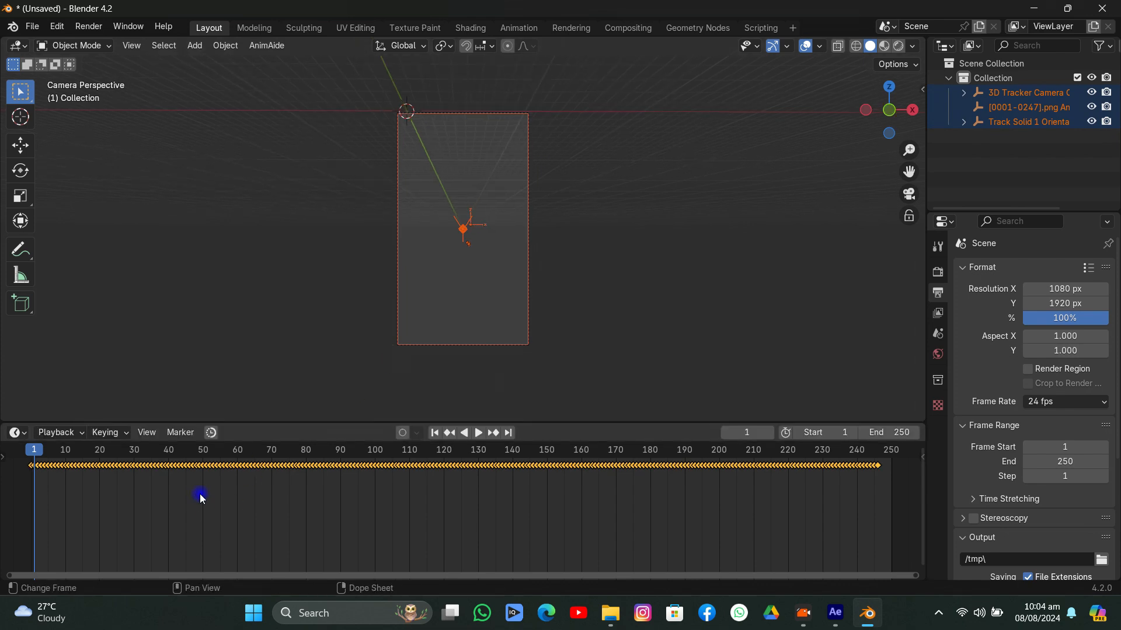
{"action": "middle_click_drag", "start_coordinate": [200, 496], "coordinate": [345, 505]}
{"action": "scroll", "coordinate": [216, 467], "scroll_direction": "up", "scroll_amount": 6}
{"action": "middle_click_drag", "start_coordinate": [190, 460], "coordinate": [376, 513]}
{"action": "scroll", "coordinate": [269, 476], "scroll_direction": "up", "scroll_amount": 2}
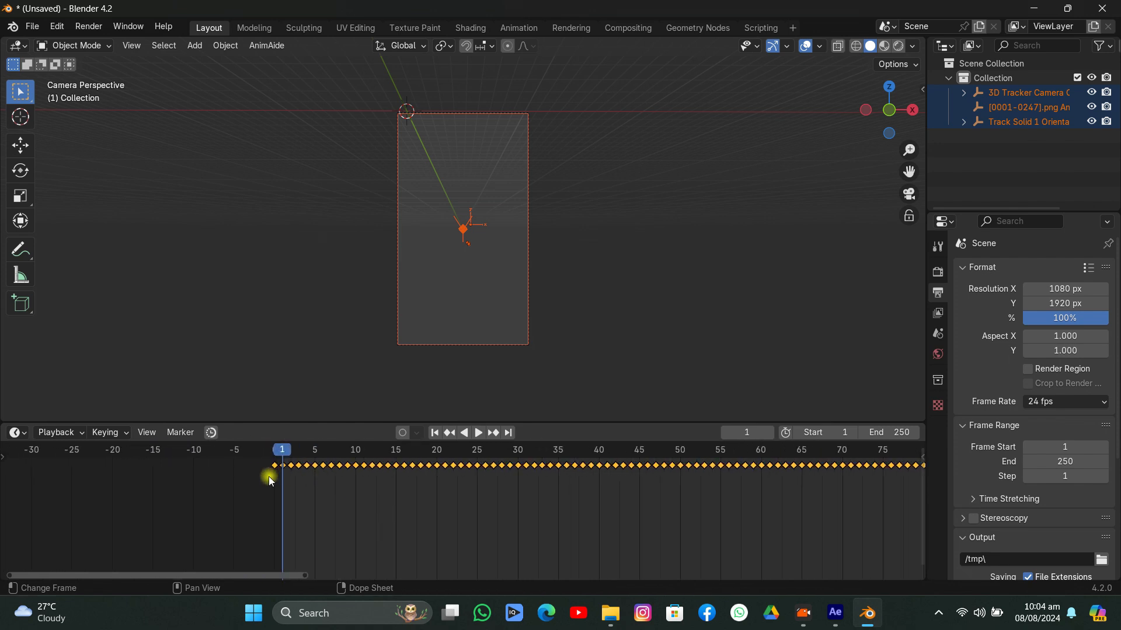
{"action": "key", "text": "space"}
{"action": "key", "text": "g"}
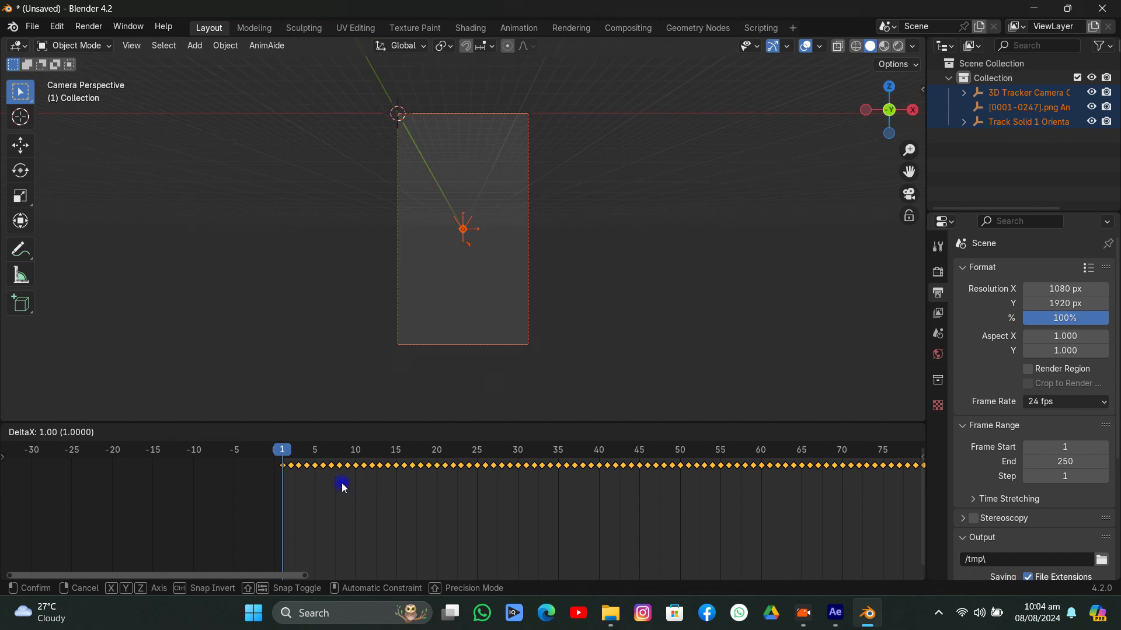
{"action": "left_click", "coordinate": [342, 484]}
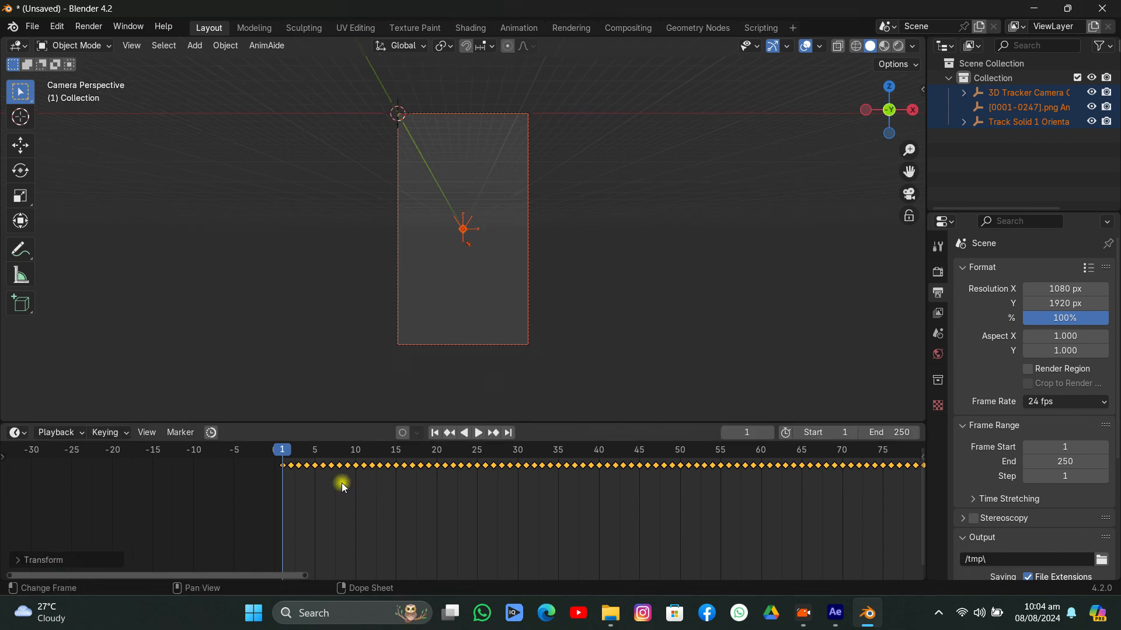
Enable background images on the 3D Tracker Camera and add a slot with Image as its background source.
{"action": "left_click", "coordinate": [455, 115]}
{"action": "left_click", "coordinate": [938, 467]}
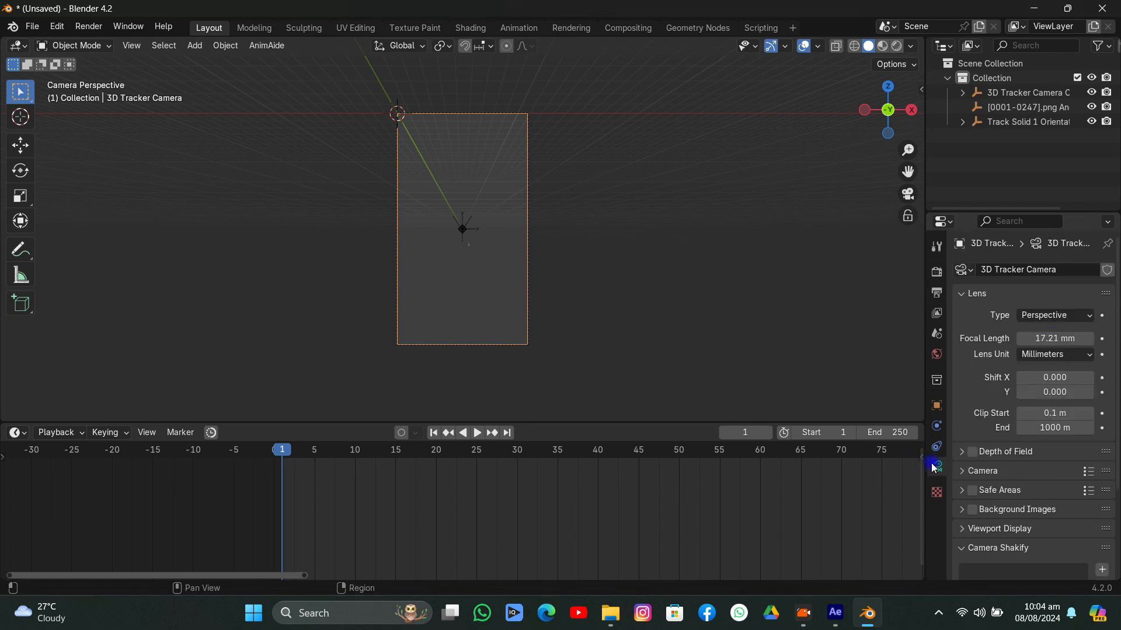
{"action": "left_click_drag", "start_coordinate": [922, 388], "coordinate": [831, 385]}
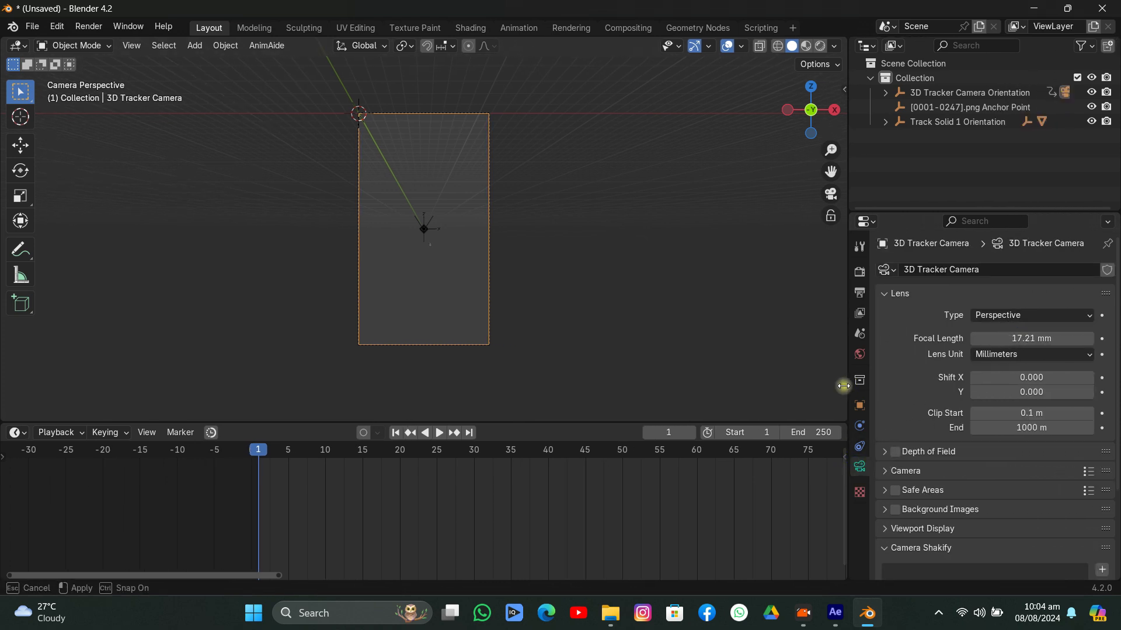
{"action": "scroll", "coordinate": [931, 374], "scroll_direction": "down", "scroll_amount": 5}
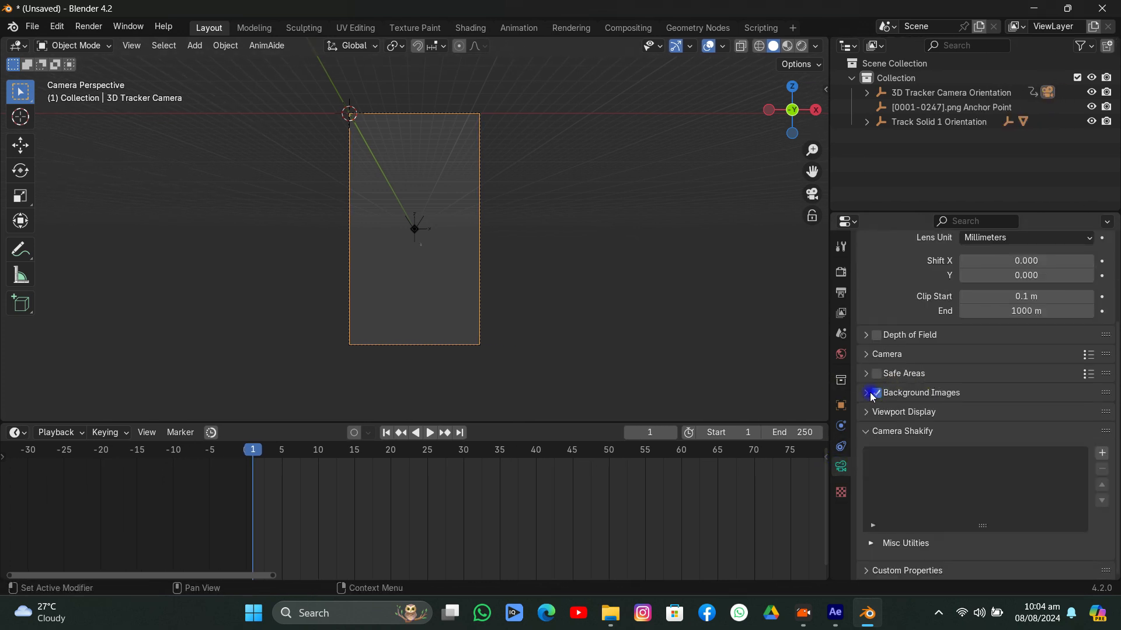
{"action": "left_click", "coordinate": [866, 393]}
{"action": "left_click", "coordinate": [876, 393]}
{"action": "left_click", "coordinate": [975, 415]}
{"action": "scroll", "coordinate": [992, 402], "scroll_direction": "down", "scroll_amount": 3}
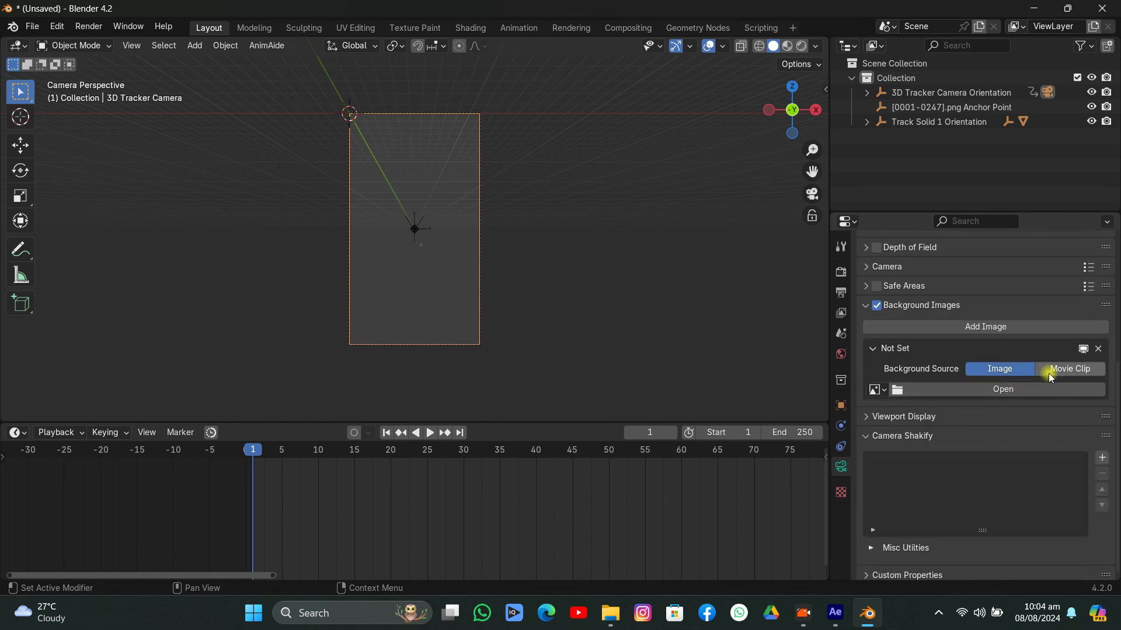
{"action": "left_click", "coordinate": [1051, 369]}
{"action": "left_click", "coordinate": [993, 367]}
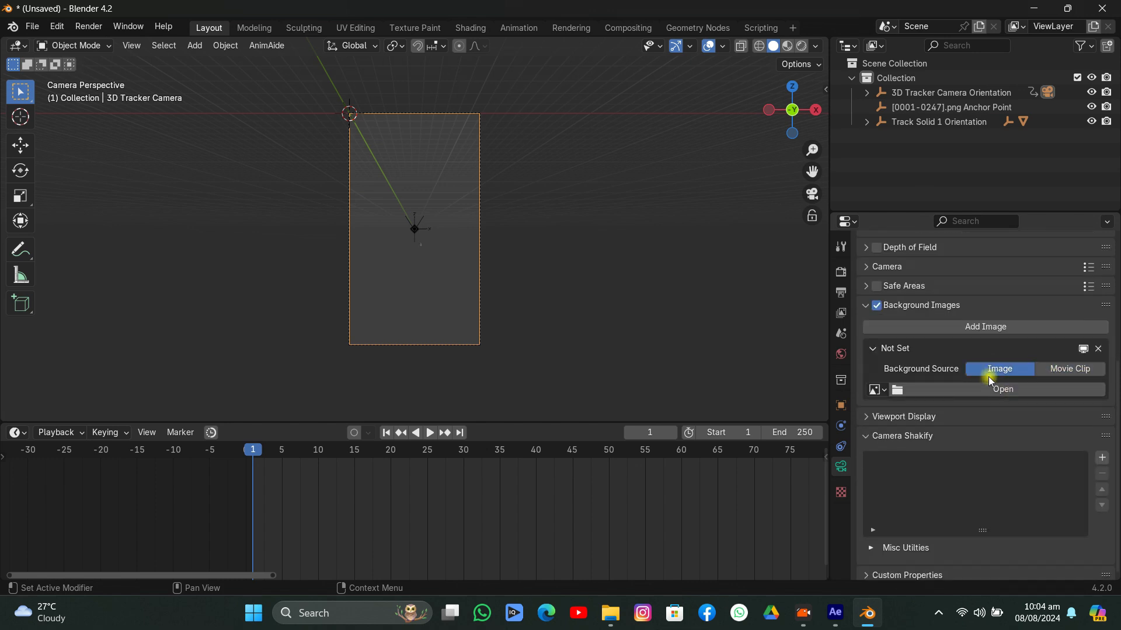
Load all PNG frames from E:\Apeaksoft\40\png as the camera's background image sequence.
{"action": "left_click", "coordinate": [984, 387]}
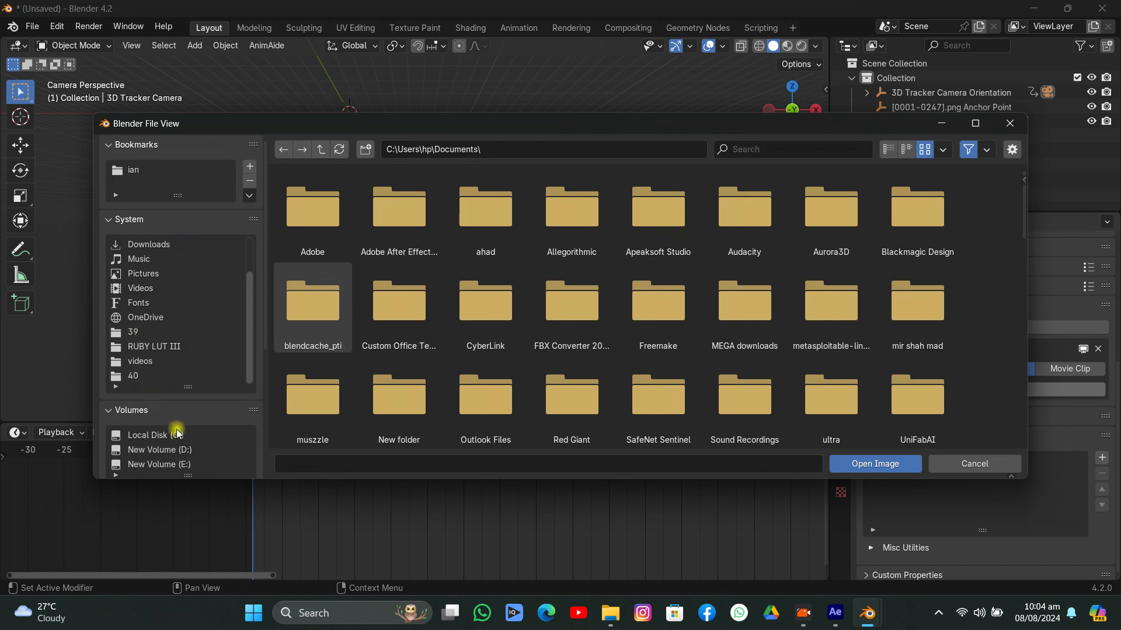
{"action": "left_click", "coordinate": [178, 464]}
{"action": "double_click", "coordinate": [313, 210]}
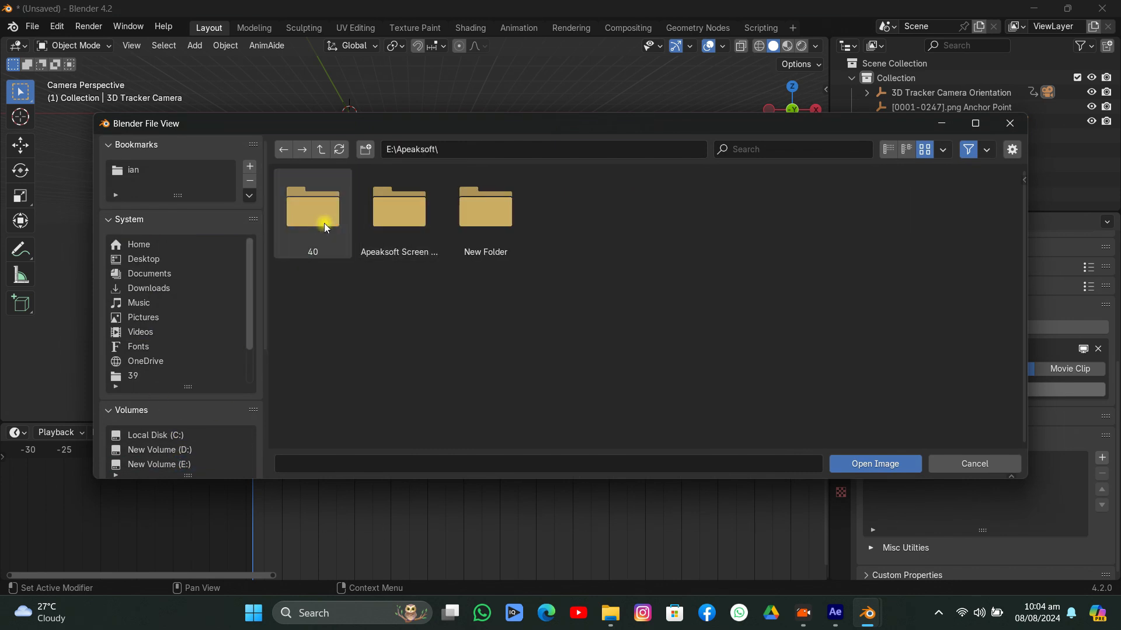
{"action": "double_click", "coordinate": [320, 220]}
{"action": "left_click", "coordinate": [394, 214]}
{"action": "double_click", "coordinate": [394, 214]}
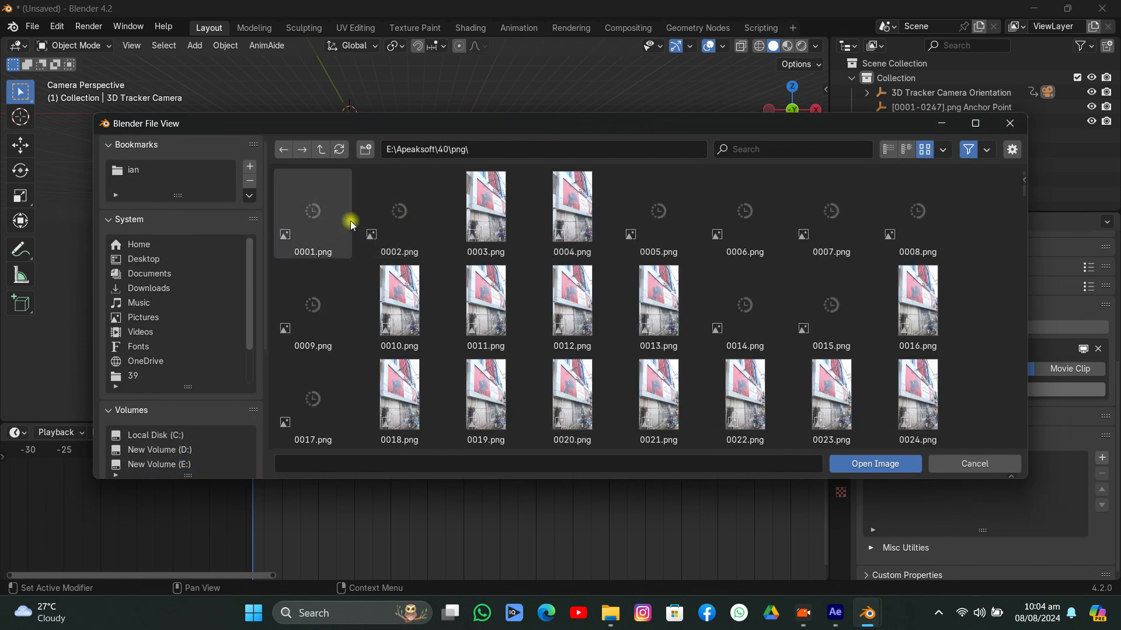
{"action": "key", "text": "a"}
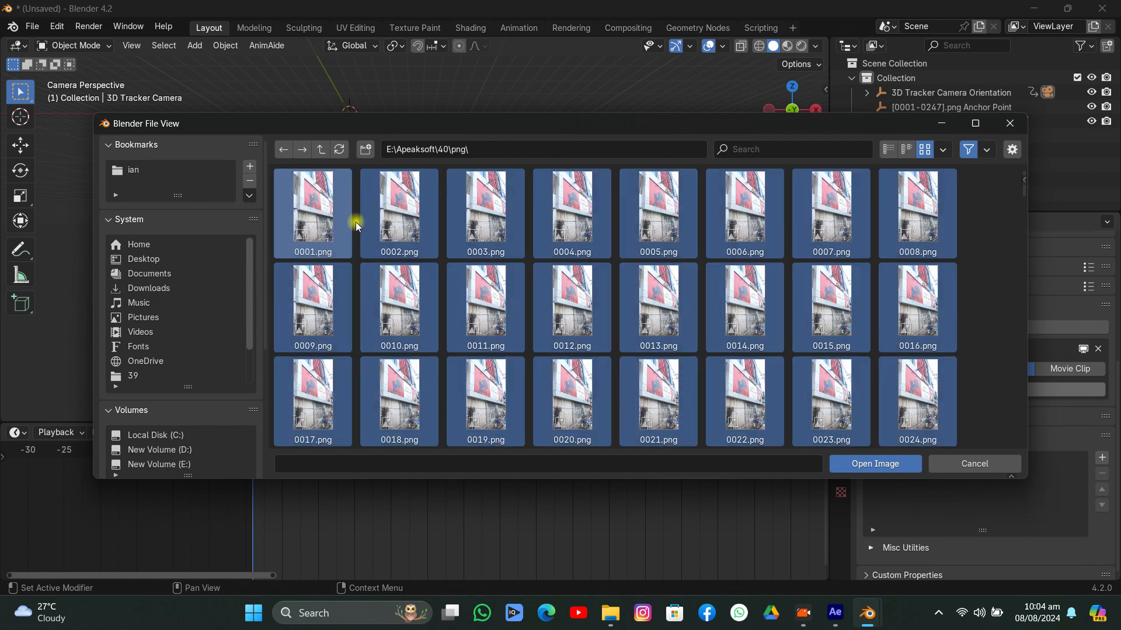
{"action": "left_click", "coordinate": [899, 463]}
Select the small Track Solid 1 plane in the camera view and go to frame 13.
{"action": "scroll", "coordinate": [464, 295], "scroll_direction": "up", "scroll_amount": 5}
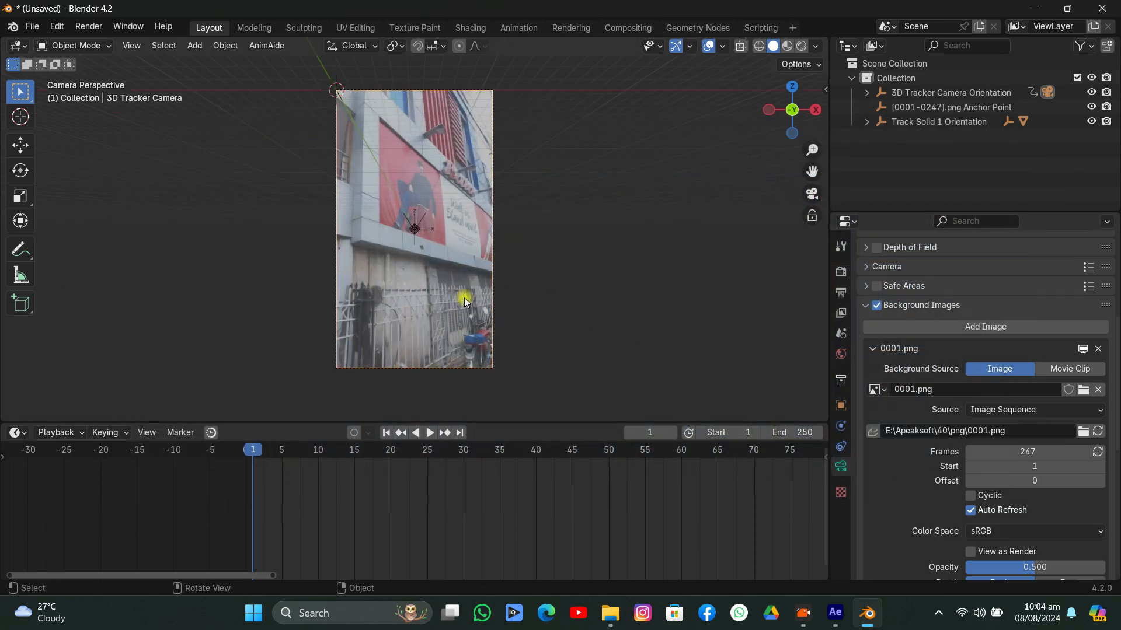
{"action": "left_click", "coordinate": [437, 299]}
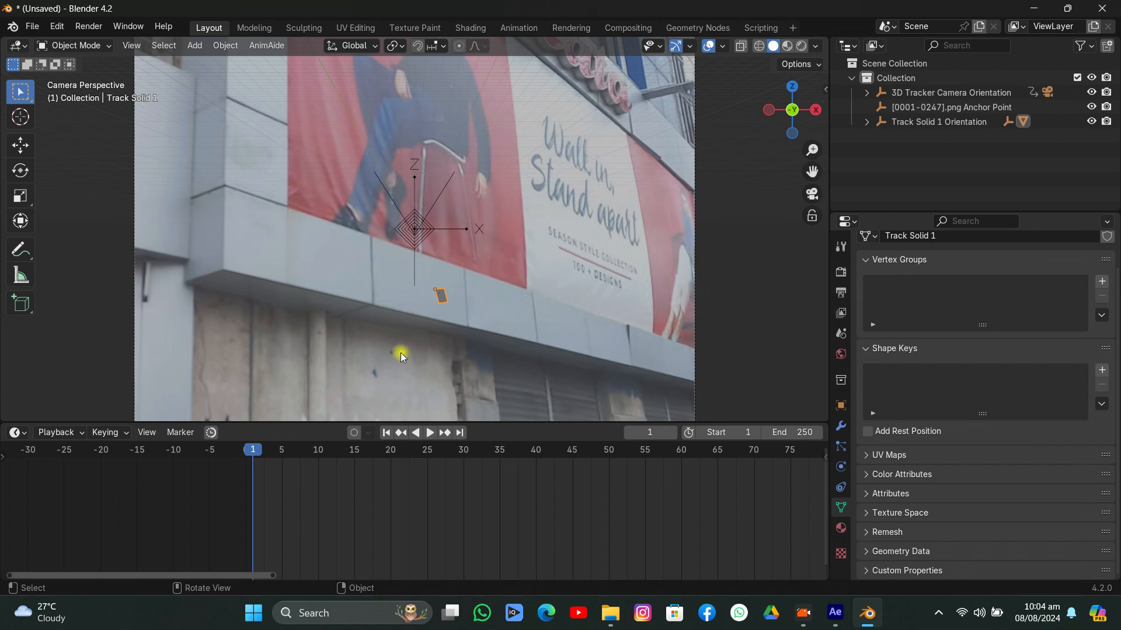
{"action": "left_click_drag", "start_coordinate": [253, 458], "coordinate": [339, 512]}
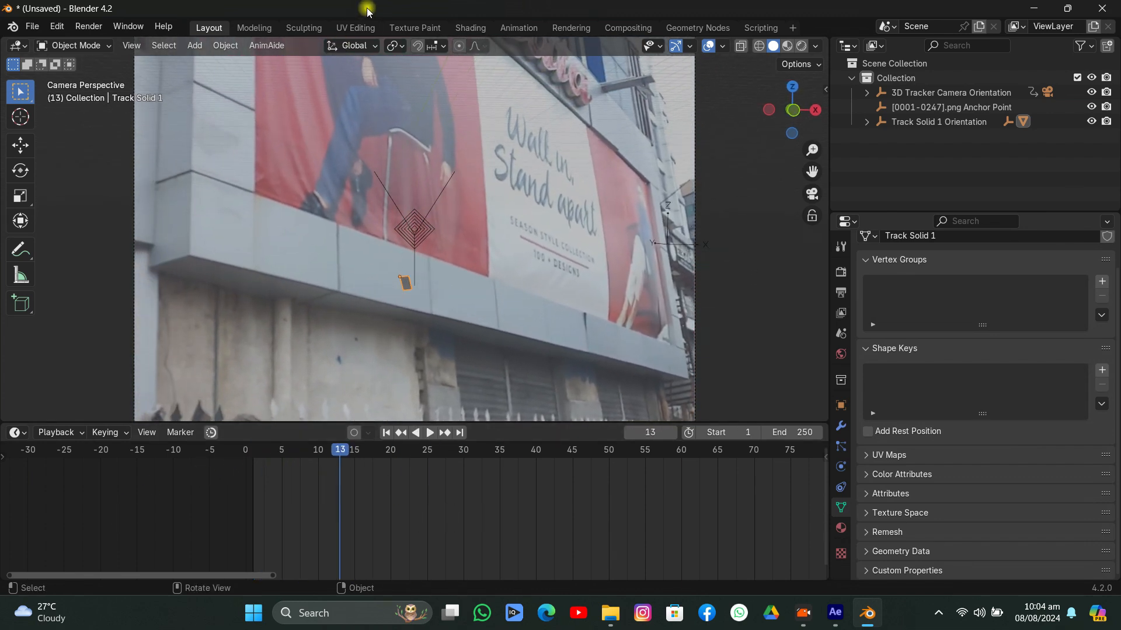
Activate the Move tool and set the transform orientation to Local, comparing its axes on the plane with Global.
{"action": "left_click", "coordinate": [337, 46]}
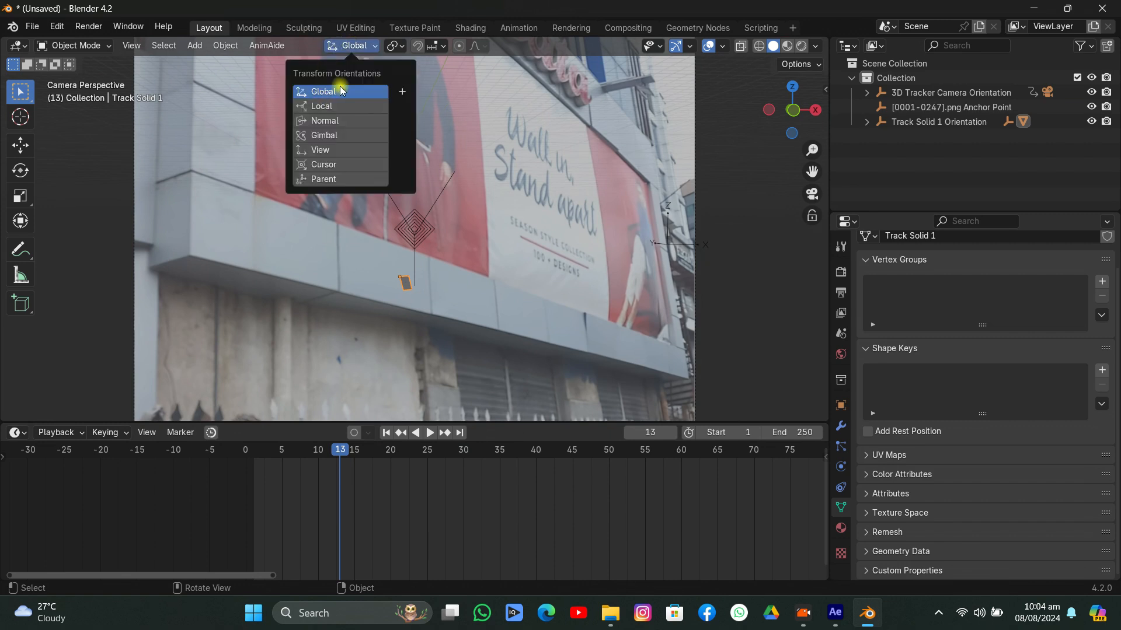
{"action": "left_click", "coordinate": [323, 105]}
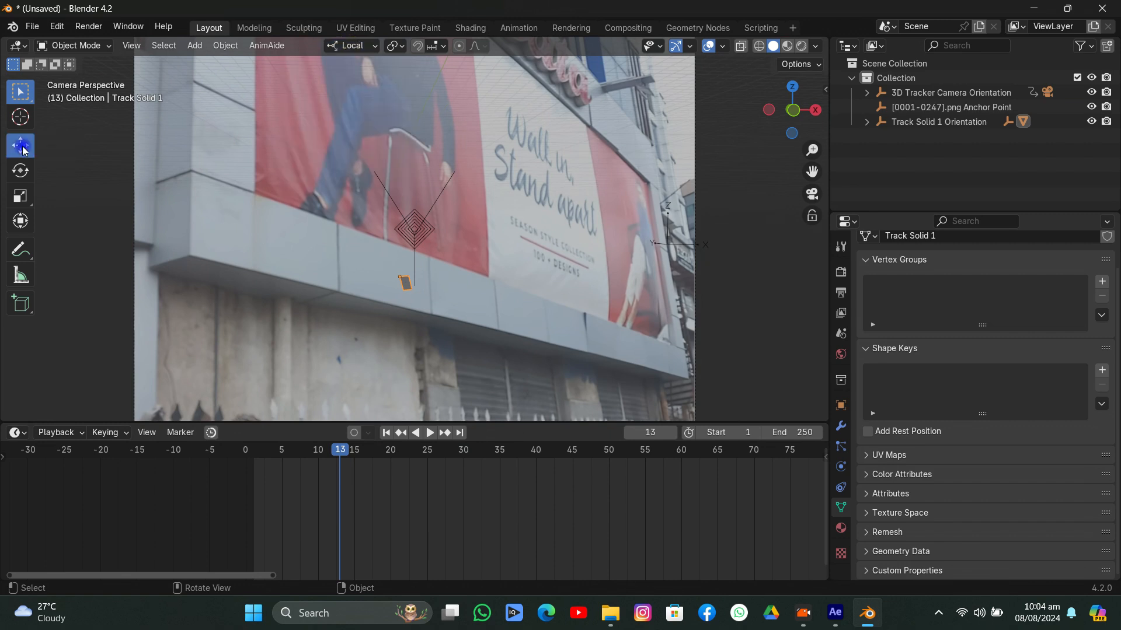
{"action": "left_click", "coordinate": [20, 144]}
{"action": "scroll", "coordinate": [401, 273], "scroll_direction": "up", "scroll_amount": 4}
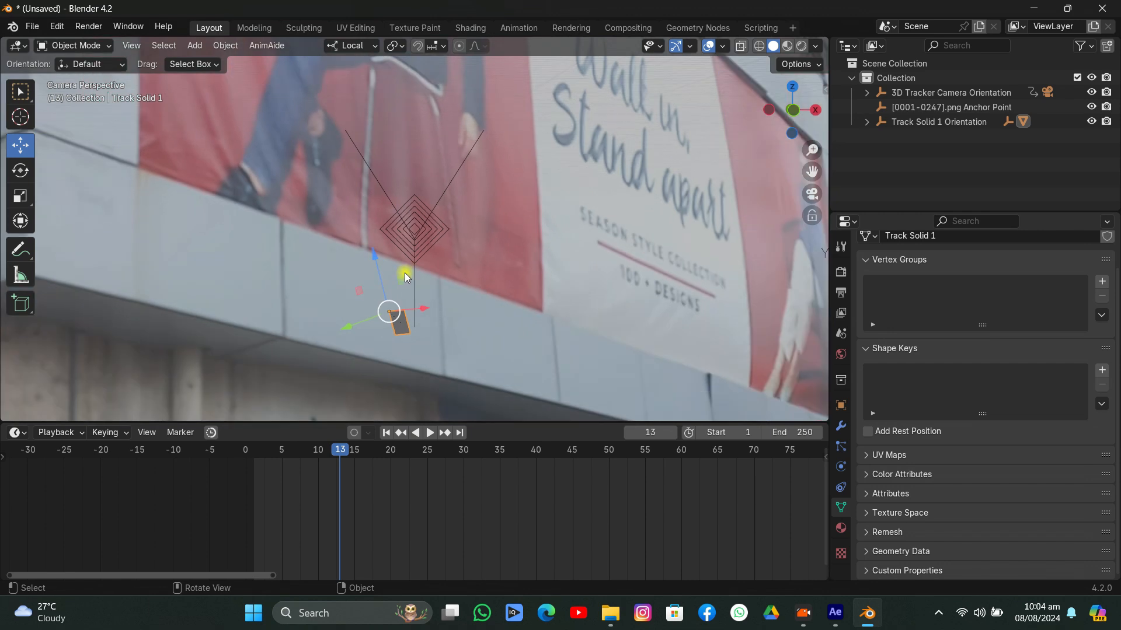
{"action": "left_click", "coordinate": [349, 46]}
{"action": "left_click", "coordinate": [333, 92]}
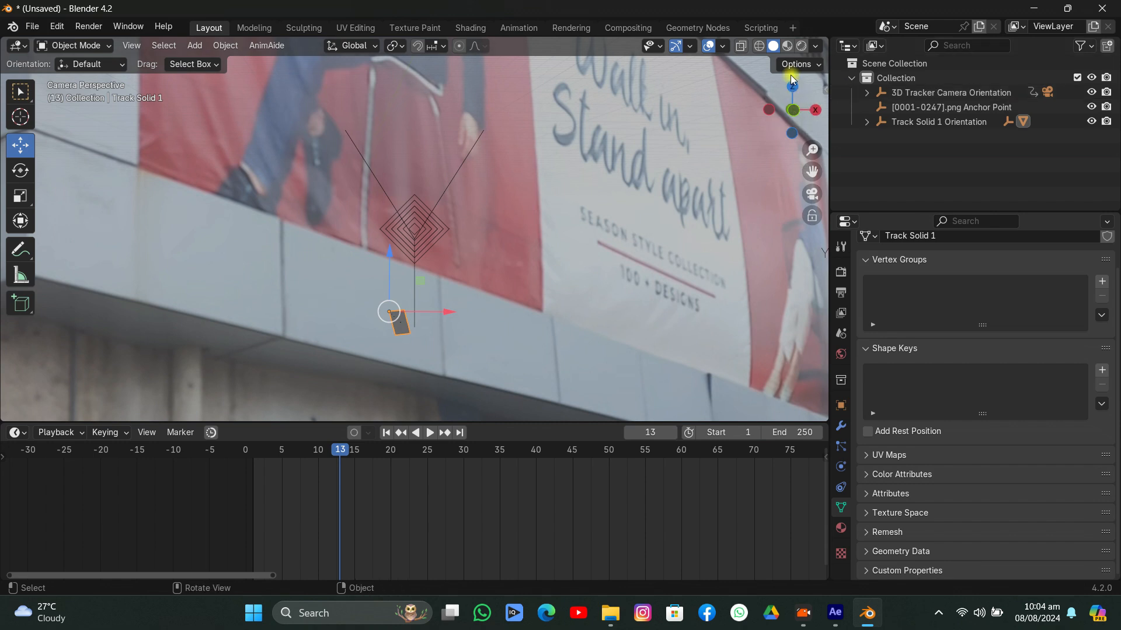
{"action": "left_click", "coordinate": [365, 52]}
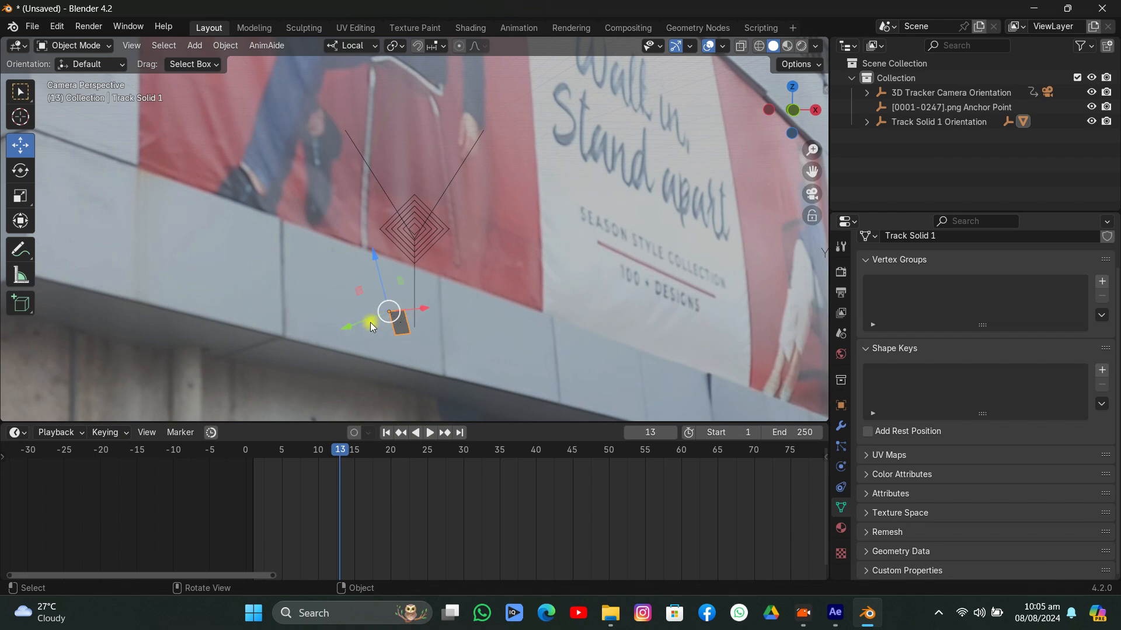
Rotate Track Solid 1 about its local Y axis until it stands upright, and raise it along its local Z axis.
{"action": "left_click", "coordinate": [8, 172]}
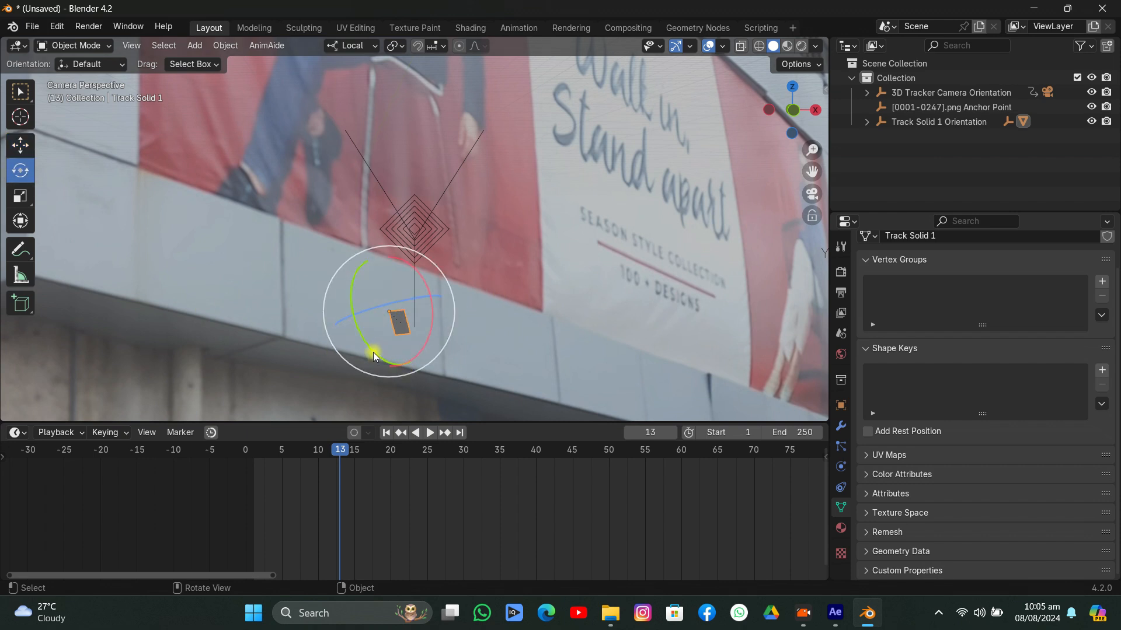
{"action": "left_click_drag", "start_coordinate": [374, 357], "coordinate": [362, 337]}
{"action": "left_click", "coordinate": [20, 145]}
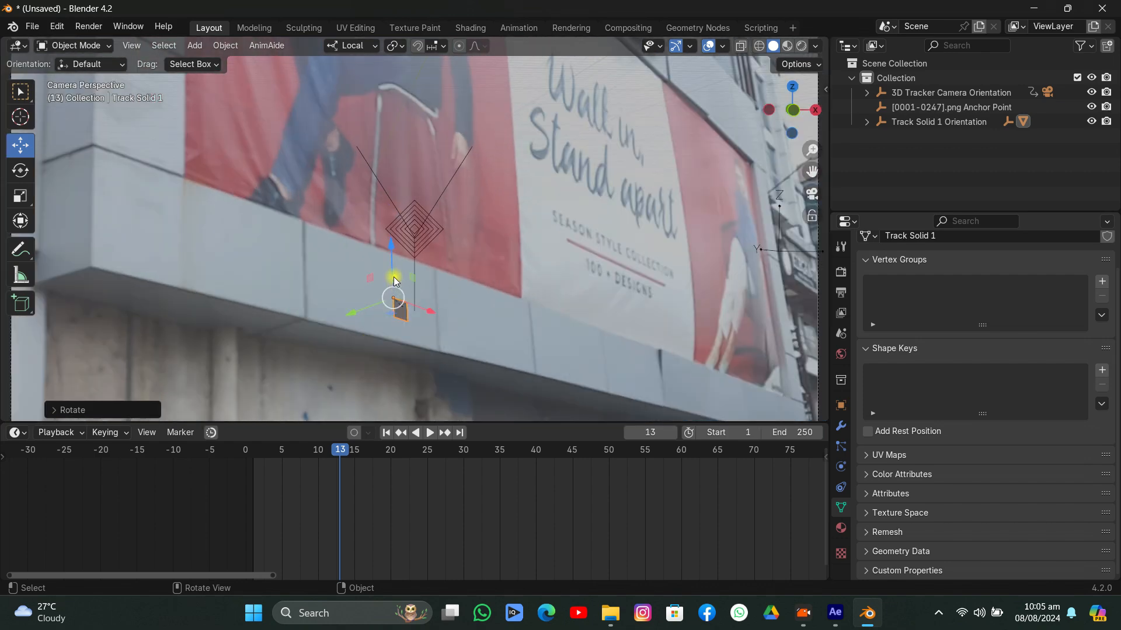
{"action": "left_click_drag", "start_coordinate": [393, 275], "coordinate": [384, 209]}
{"action": "scroll", "coordinate": [482, 267], "scroll_direction": "down", "scroll_amount": 5}
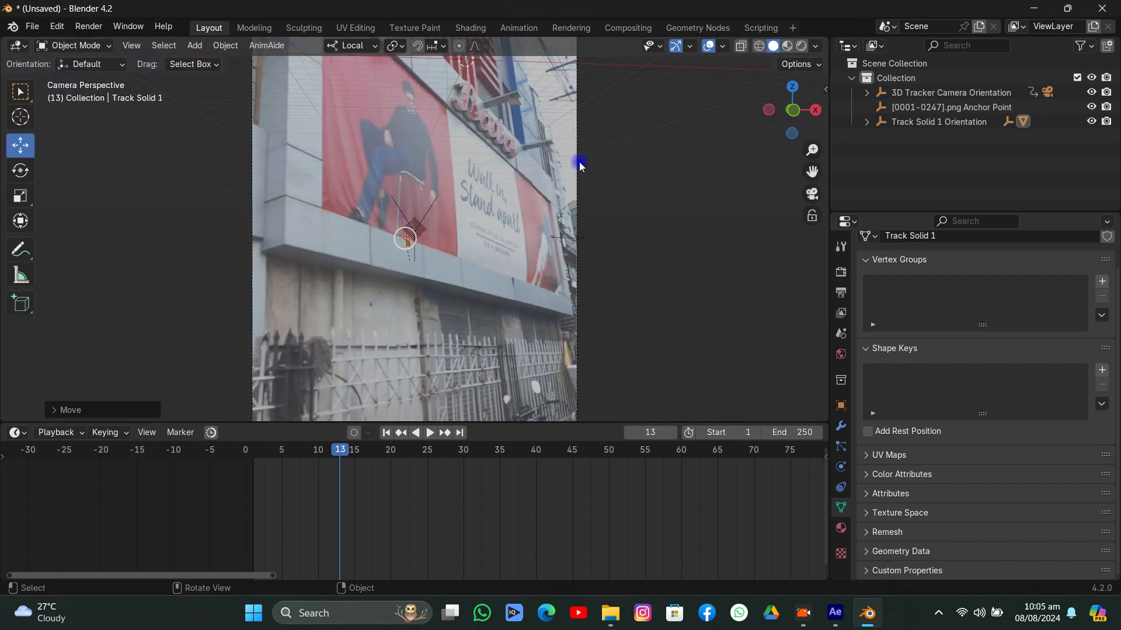
Set the 3D Tracker Camera's clip end to 10000 m.
{"action": "left_click", "coordinate": [579, 162]}
{"action": "left_click", "coordinate": [1002, 393]}
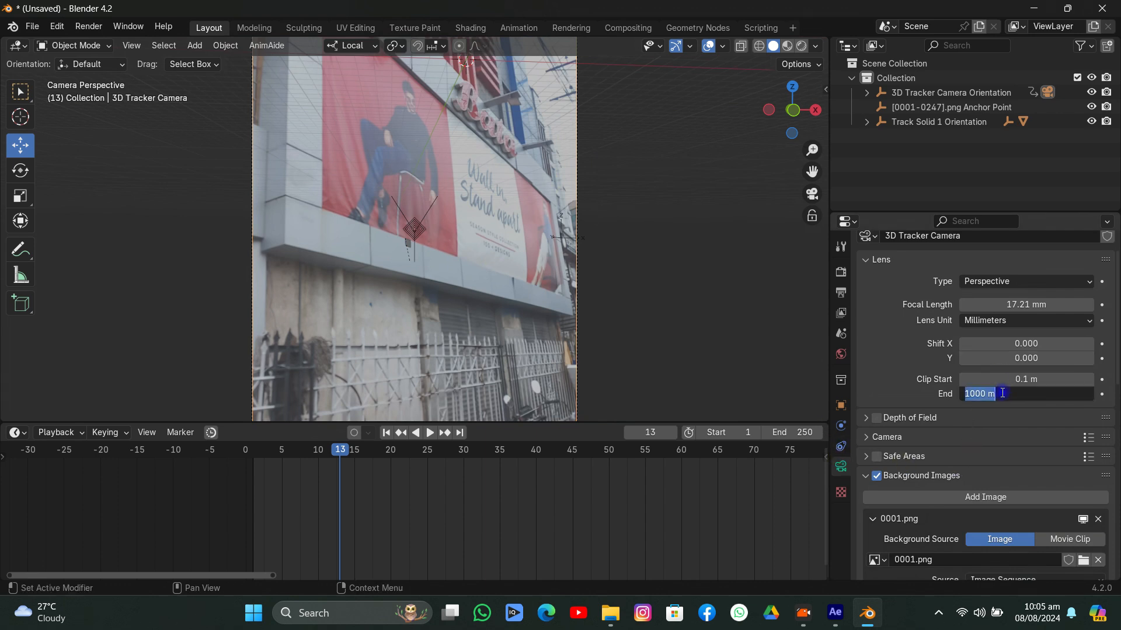
{"action": "left_click", "coordinate": [977, 395]}
{"action": "type", "text": "0"}
{"action": "key", "text": "Return"}
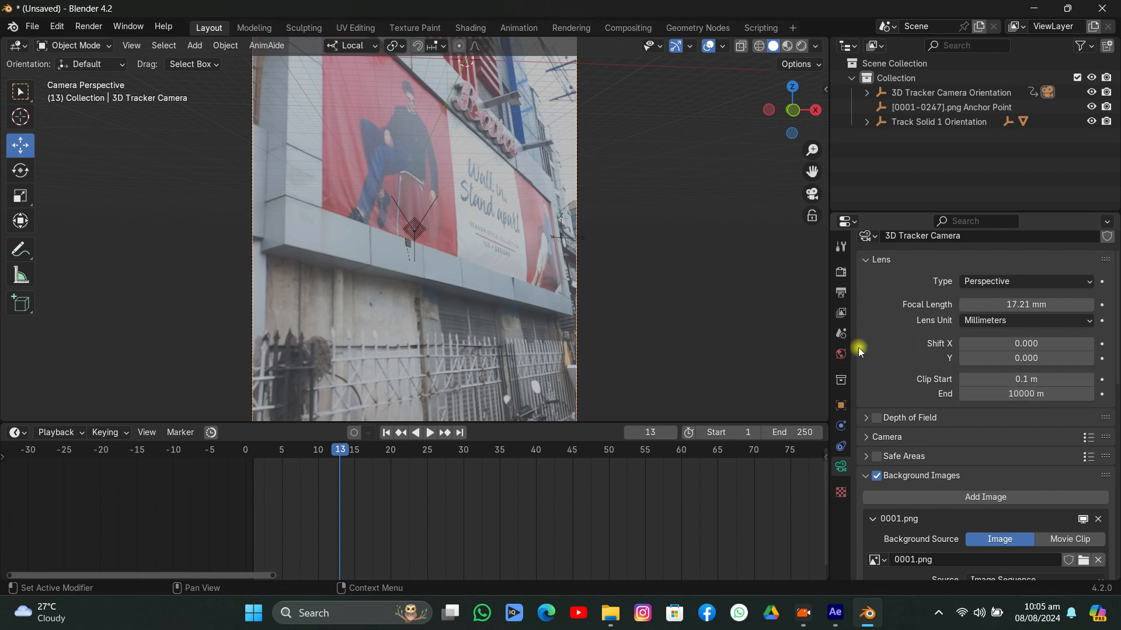
Move Track Solid 1 to the upper-left corner of the red billboard and play the animation up to frame 34.
{"action": "scroll", "coordinate": [352, 254], "scroll_direction": "up", "scroll_amount": 3}
{"action": "left_click", "coordinate": [389, 259]}
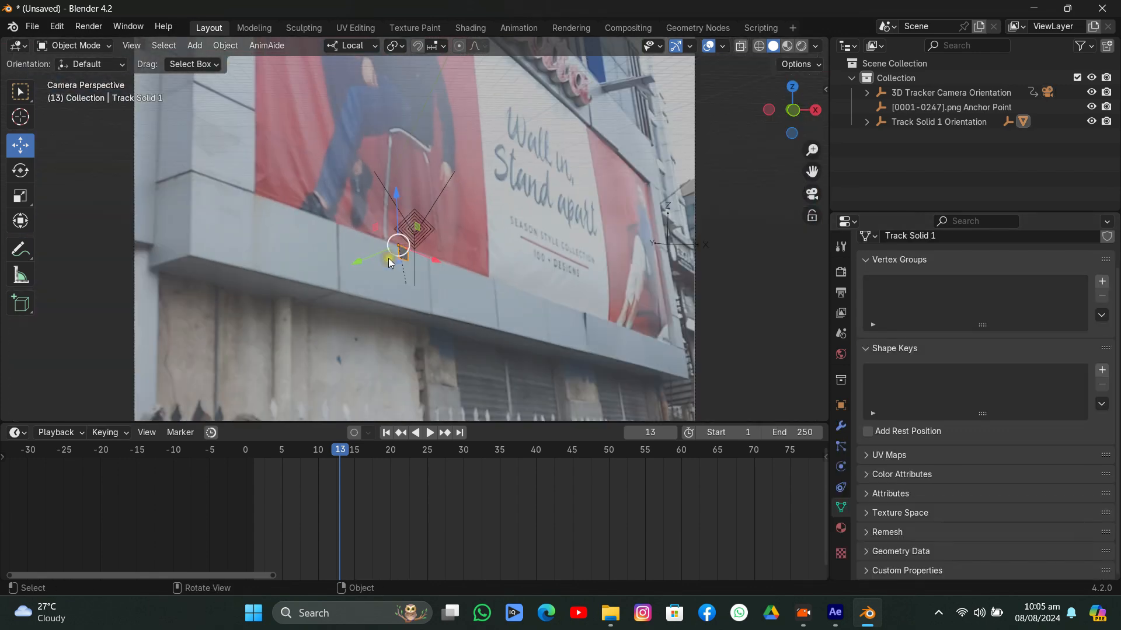
{"action": "scroll", "coordinate": [389, 263], "scroll_direction": "down", "scroll_amount": 1}
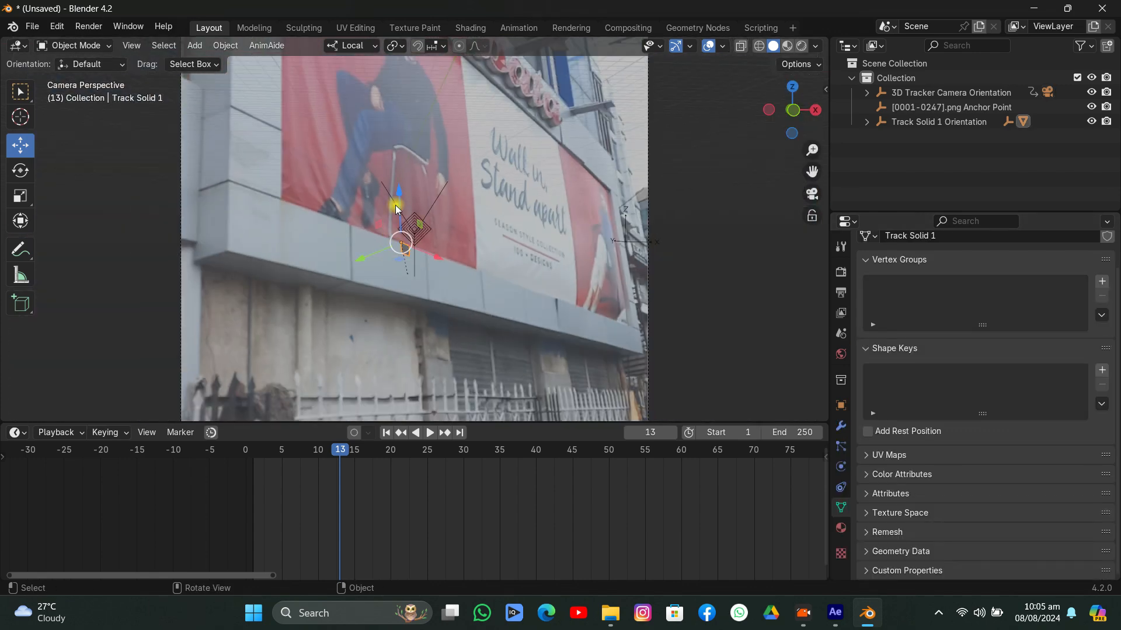
{"action": "left_click_drag", "start_coordinate": [396, 208], "coordinate": [410, 85]}
{"action": "scroll", "coordinate": [383, 140], "scroll_direction": "down", "scroll_amount": 3}
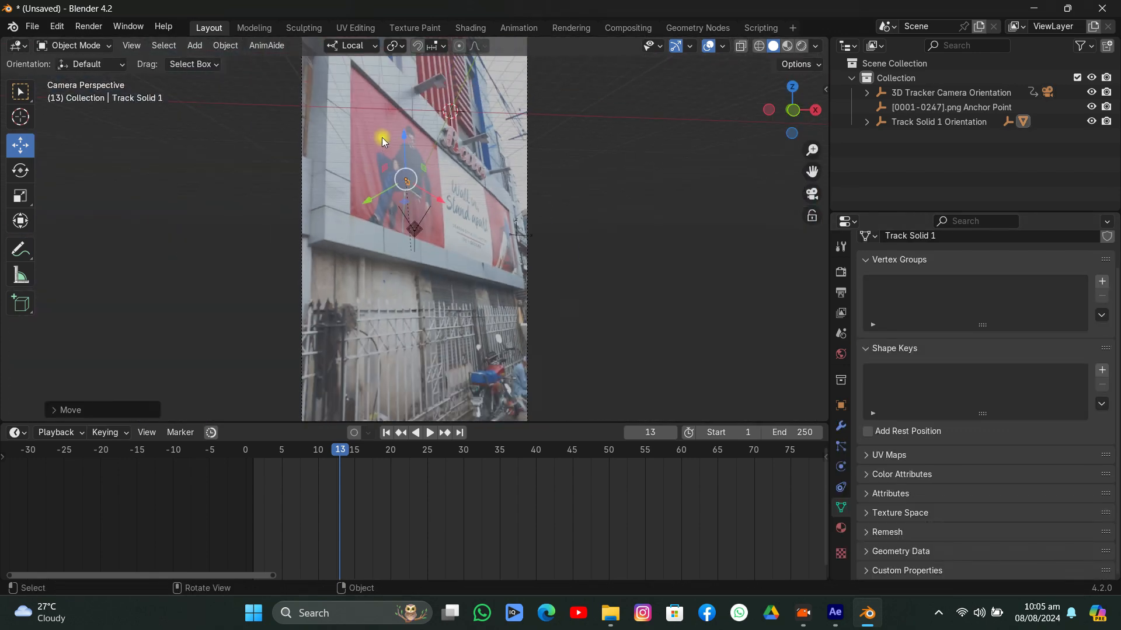
{"action": "left_click_drag", "start_coordinate": [428, 193], "coordinate": [356, 186]}
{"action": "key", "text": "space"}
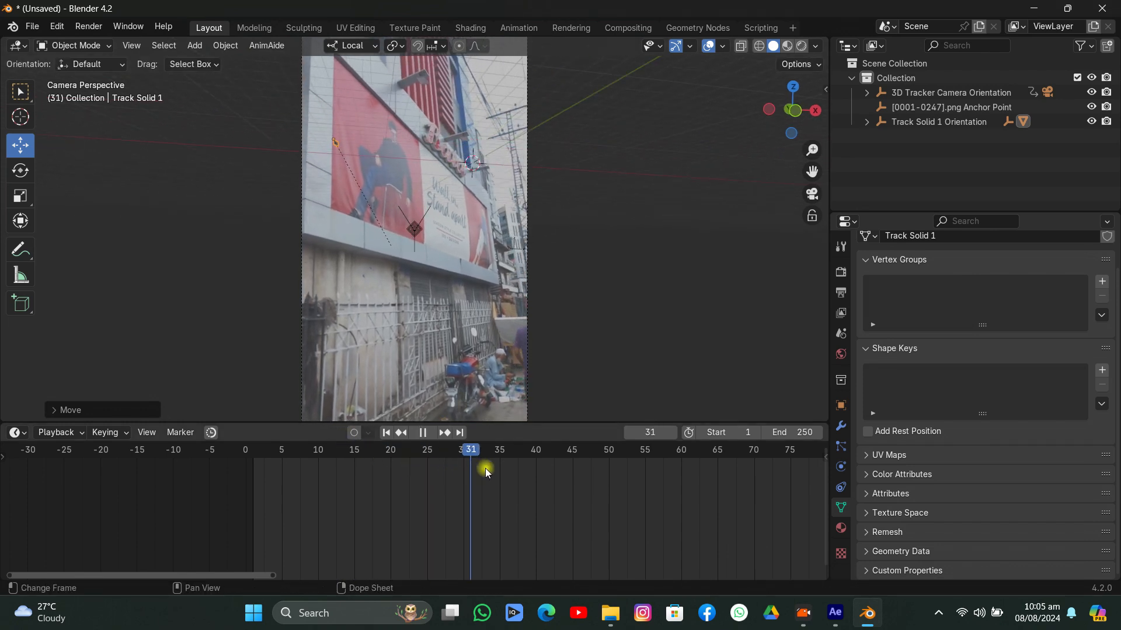
{"action": "key", "text": "Escape"}
Scale Track Solid 1 up uniformly over the left part of the billboard and rotate it slightly to match the wall.
{"action": "left_click", "coordinate": [21, 196]}
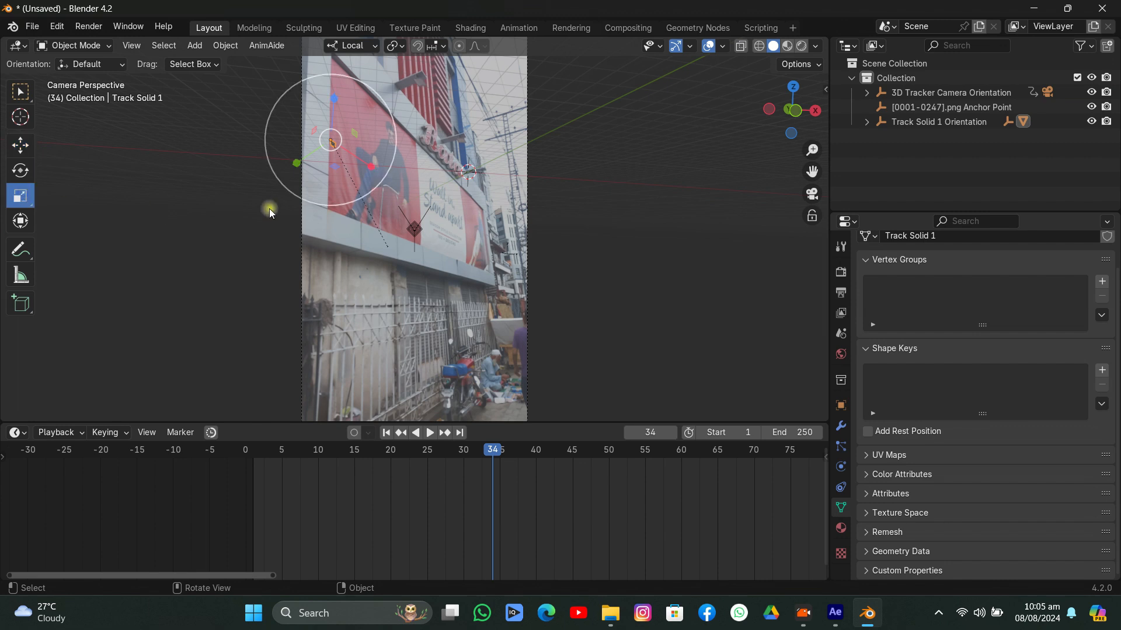
{"action": "left_click_drag", "start_coordinate": [353, 183], "coordinate": [647, 204]}
{"action": "left_click", "coordinate": [20, 171]}
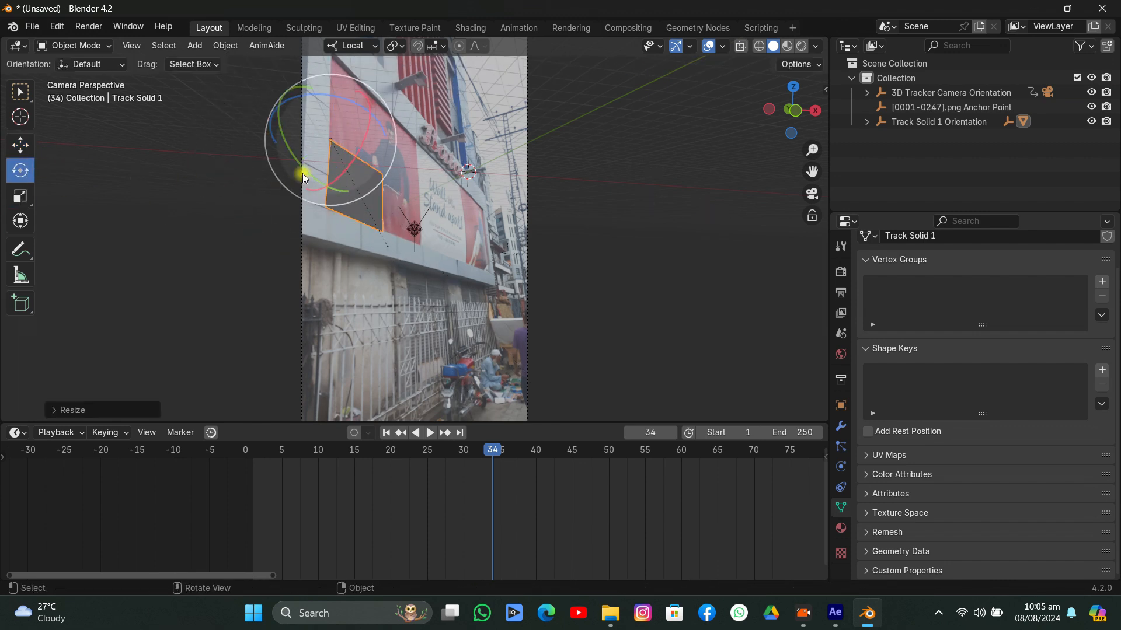
{"action": "left_click_drag", "start_coordinate": [302, 164], "coordinate": [305, 167]}
Move the plane up the facade so that it sits just above the billboard's upper-left corner.
{"action": "left_click", "coordinate": [20, 145]}
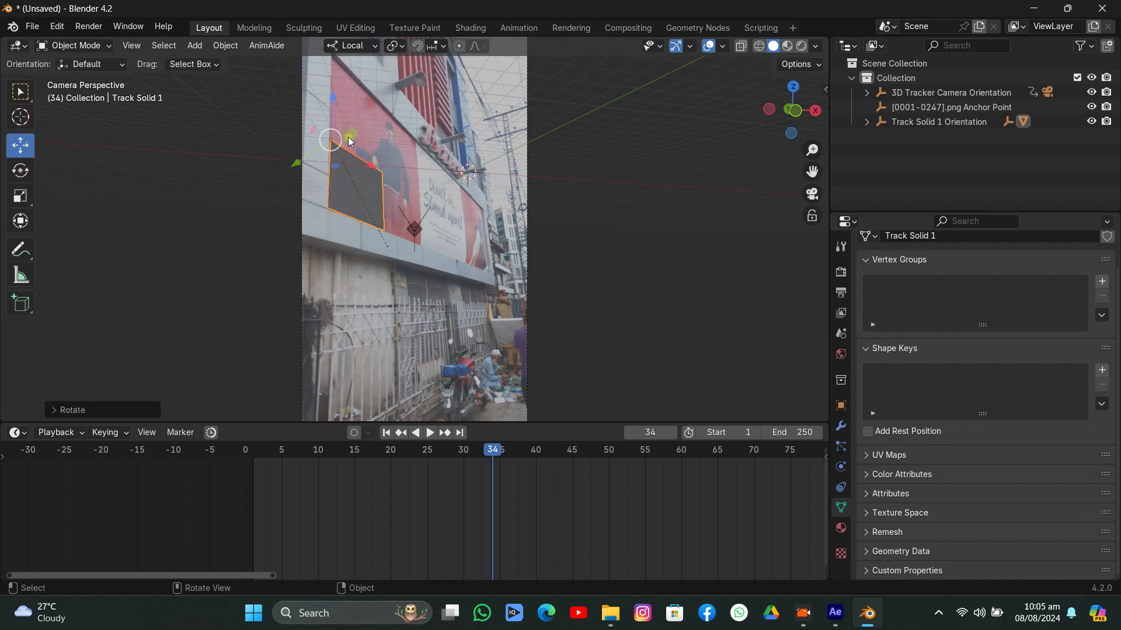
{"action": "left_click_drag", "start_coordinate": [331, 103], "coordinate": [350, 399]}
{"action": "left_click_drag", "start_coordinate": [813, 172], "coordinate": [847, 297]}
{"action": "scroll", "coordinate": [507, 220], "scroll_direction": "up", "scroll_amount": 3}
{"action": "left_click_drag", "start_coordinate": [374, 213], "coordinate": [350, 175]}
{"action": "mouse_move", "coordinate": [328, 139]}
{"action": "left_mouse_down"}
{"action": "mouse_move", "coordinate": [323, 122]}
{"action": "mouse_move", "coordinate": [325, 135]}
{"action": "left_mouse_up"}
In Edit Mode, move Track Solid 1's right edge along the facade to stretch the plane towards the billboard's far end.
{"action": "left_click", "coordinate": [68, 46]}
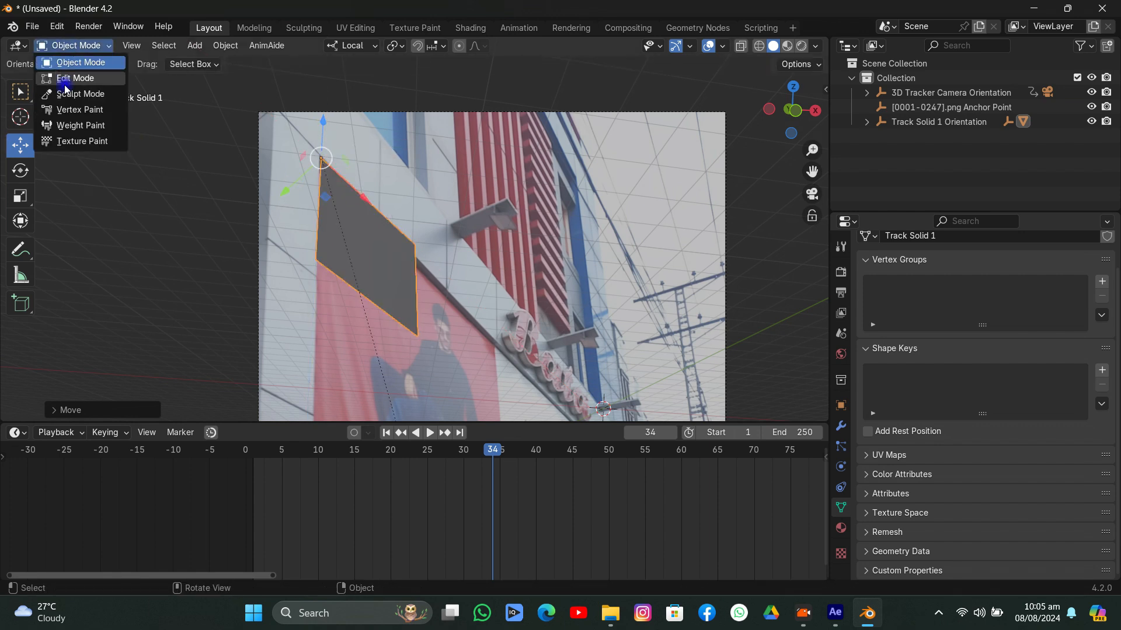
{"action": "left_click", "coordinate": [75, 78]}
{"action": "left_click", "coordinate": [128, 46]}
{"action": "left_click", "coordinate": [407, 270]}
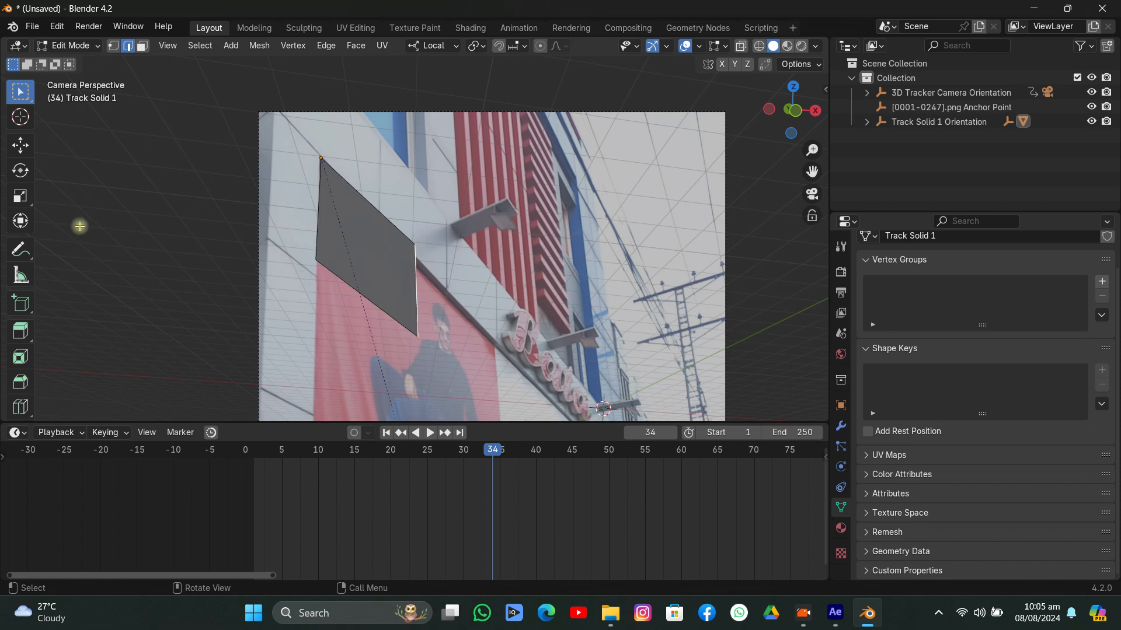
{"action": "left_click", "coordinate": [20, 145]}
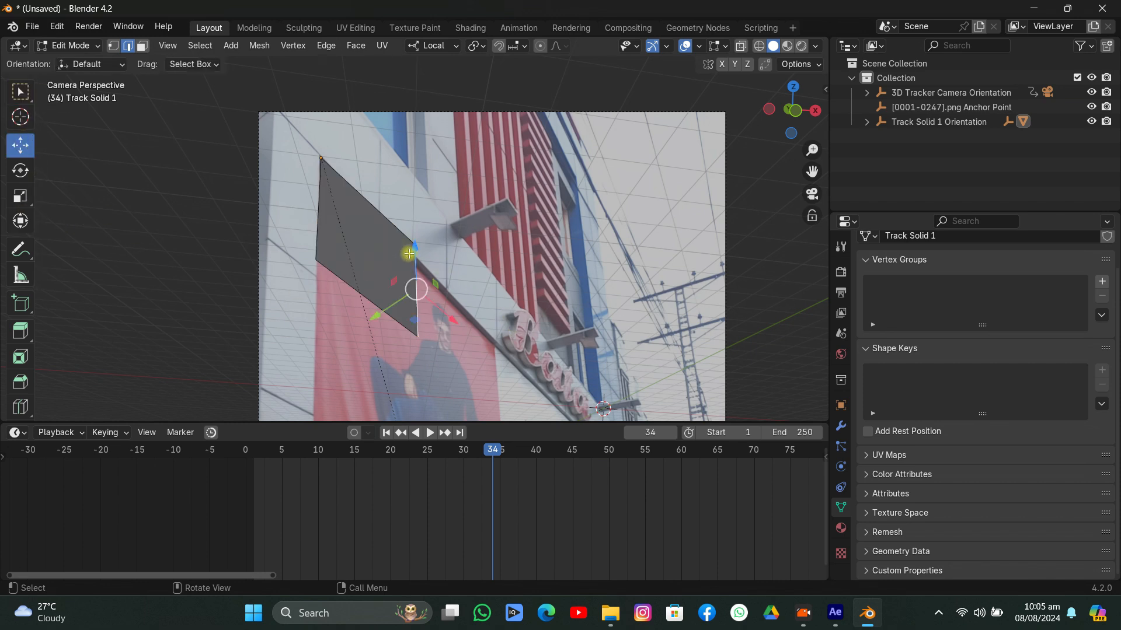
{"action": "left_click_drag", "start_coordinate": [409, 254], "coordinate": [584, 388]}
Fine-tune the plane's right edge so it lines up with the far end of the billboard.
{"action": "scroll", "coordinate": [424, 305], "scroll_direction": "down", "scroll_amount": 3}
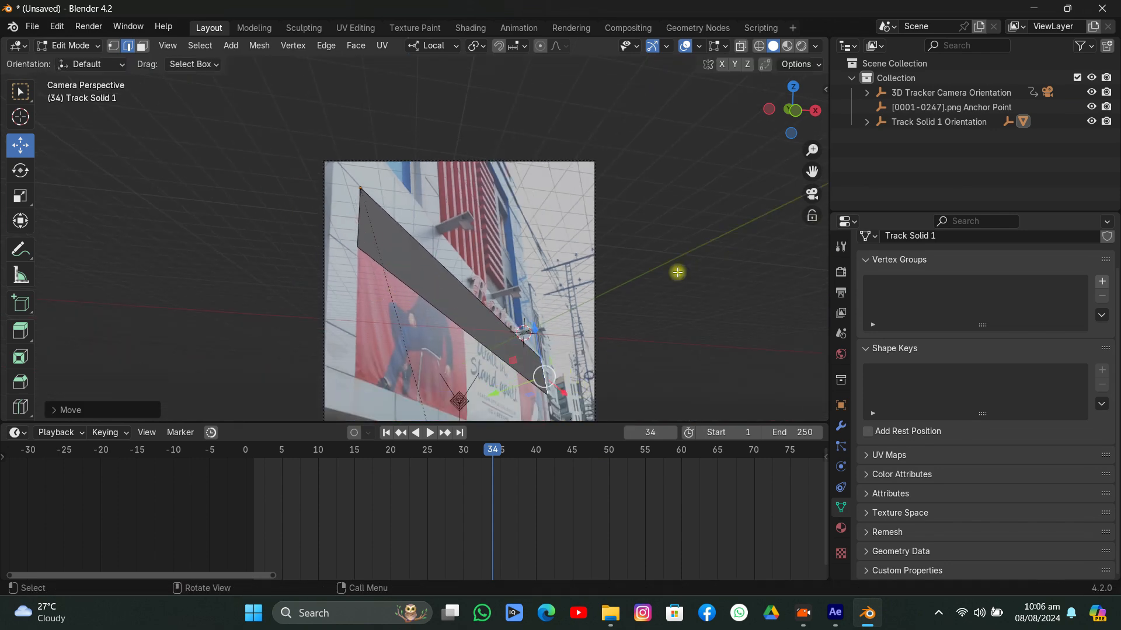
{"action": "left_click_drag", "start_coordinate": [818, 179], "coordinate": [611, 65]}
{"action": "scroll", "coordinate": [385, 242], "scroll_direction": "up", "scroll_amount": 2}
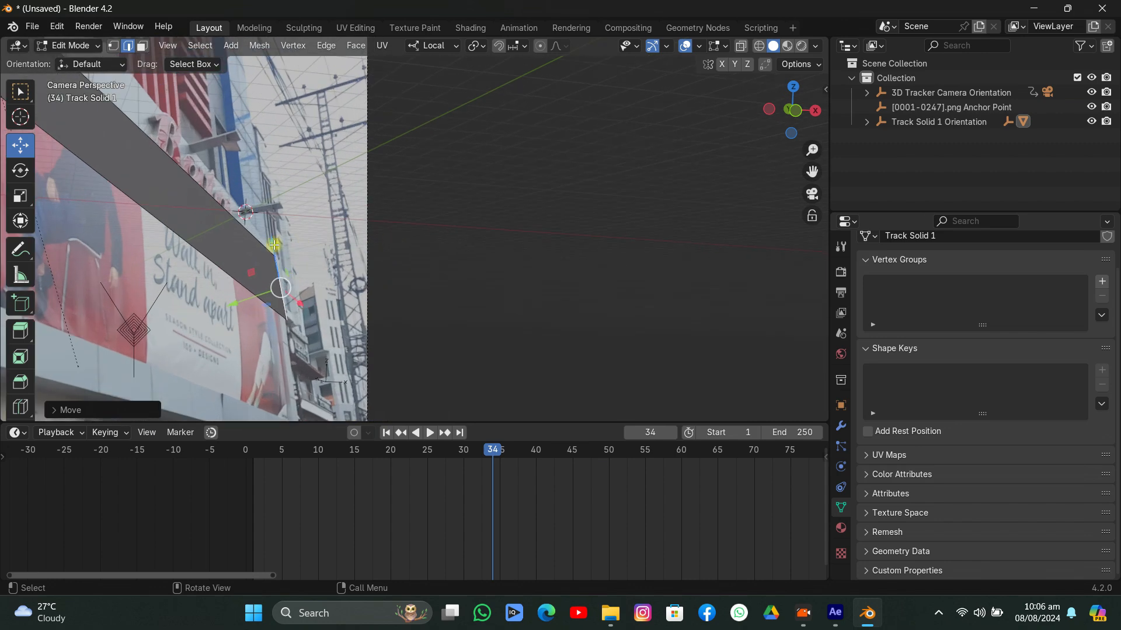
{"action": "left_click_drag", "start_coordinate": [275, 245], "coordinate": [295, 338]}
{"action": "scroll", "coordinate": [197, 229], "scroll_direction": "down", "scroll_amount": 3}
{"action": "left_click_drag", "start_coordinate": [327, 248], "coordinate": [312, 255]}
Nudge the plane's left edge onto the billboard's near side and pull its lower edge down over the billboard.
{"action": "left_click", "coordinate": [153, 107]}
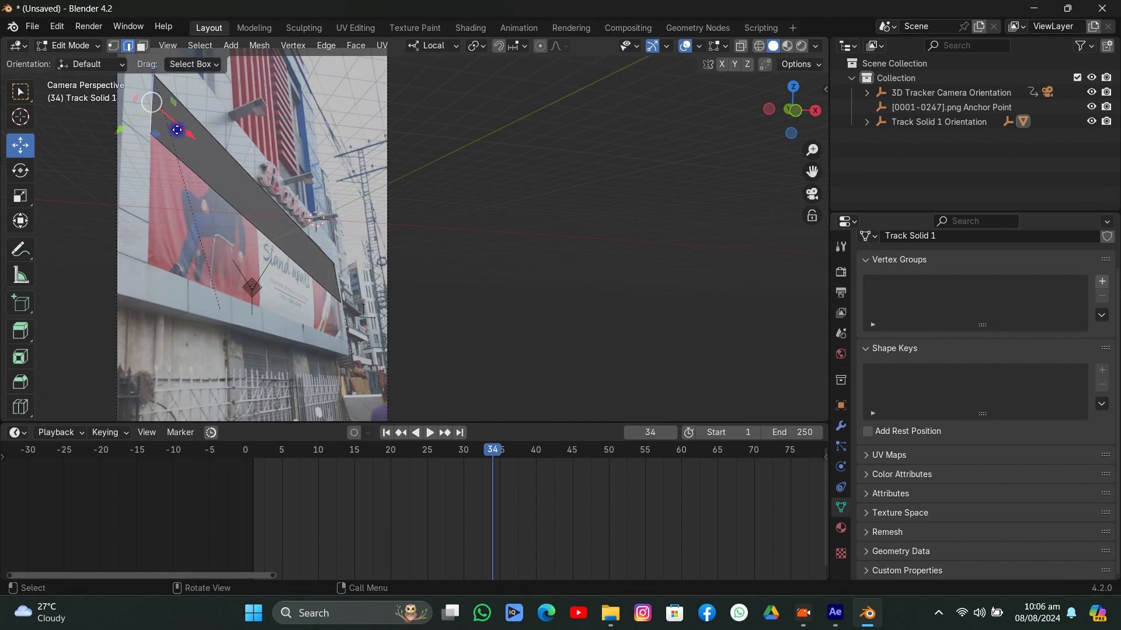
{"action": "left_click_drag", "start_coordinate": [176, 130], "coordinate": [176, 133]}
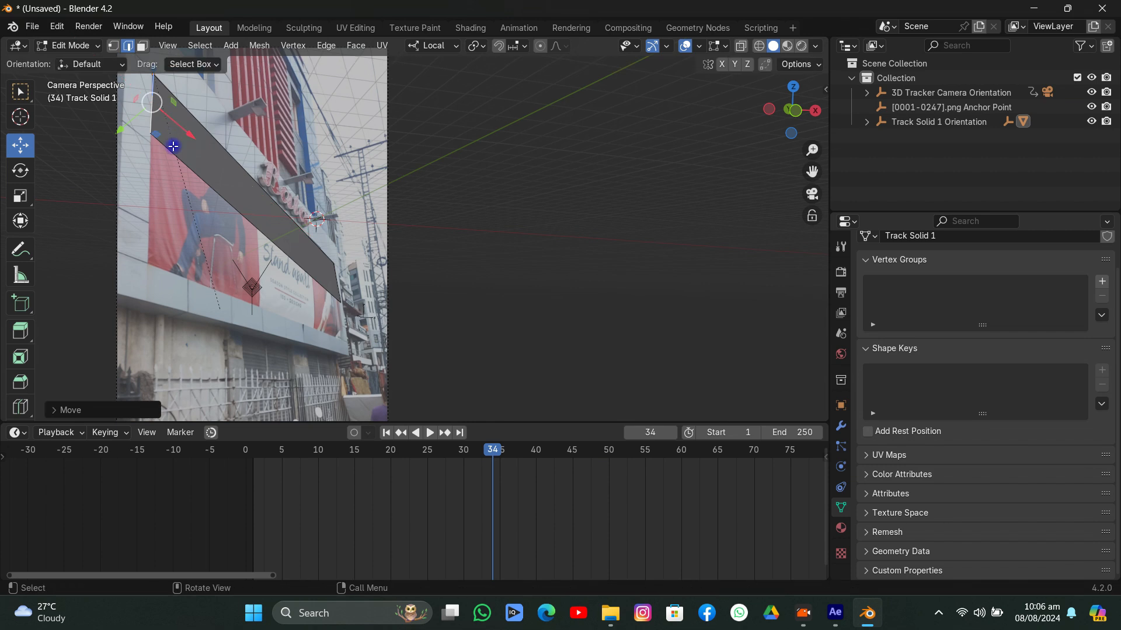
{"action": "left_click", "coordinate": [173, 147]}
{"action": "left_click_drag", "start_coordinate": [273, 211], "coordinate": [272, 263]}
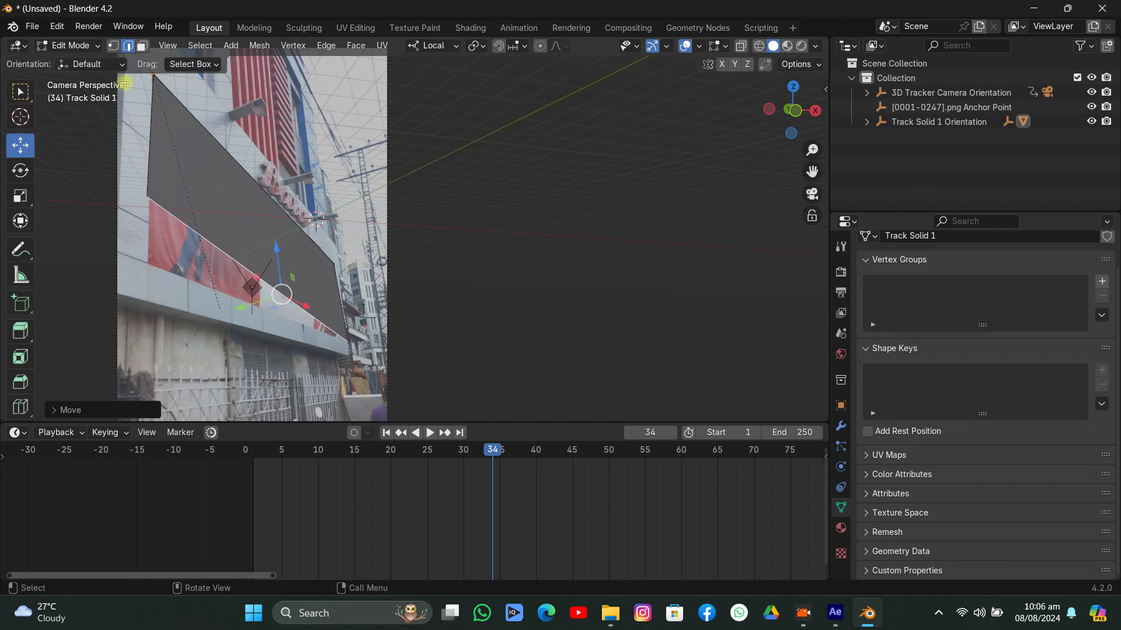
Move the plane's lower-right vertex onto the lower-right corner of the billboard.
{"action": "left_click", "coordinate": [114, 51]}
{"action": "scroll", "coordinate": [394, 372], "scroll_direction": "up", "scroll_amount": 3}
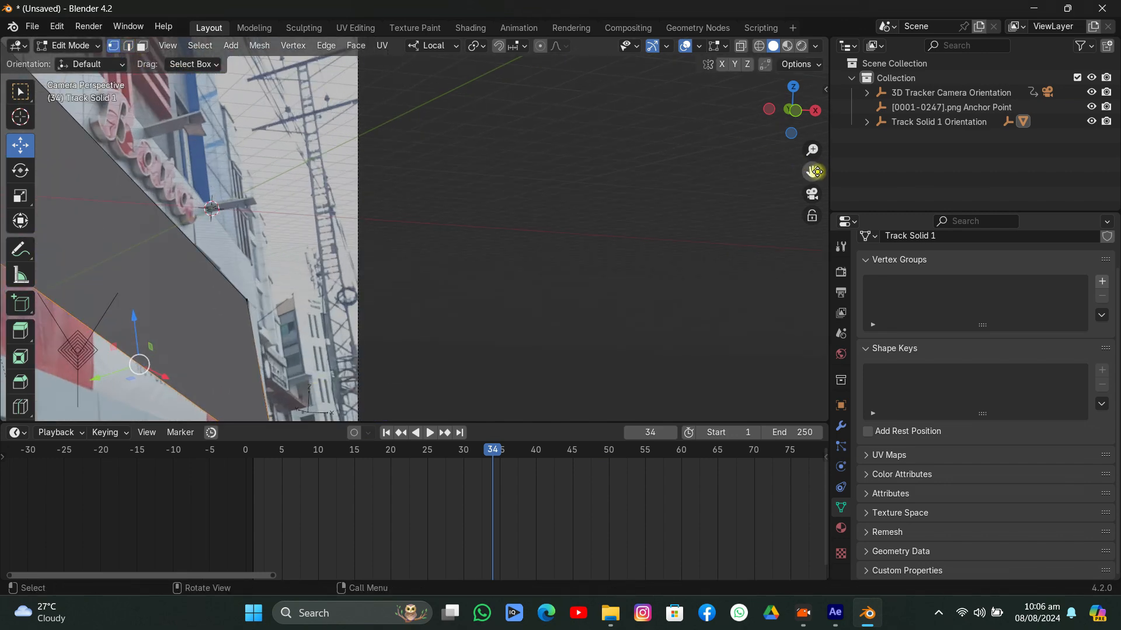
{"action": "left_click_drag", "start_coordinate": [813, 172], "coordinate": [792, 179]}
{"action": "left_click", "coordinate": [430, 316]}
{"action": "scroll", "coordinate": [430, 320], "scroll_direction": "up", "scroll_amount": 2}
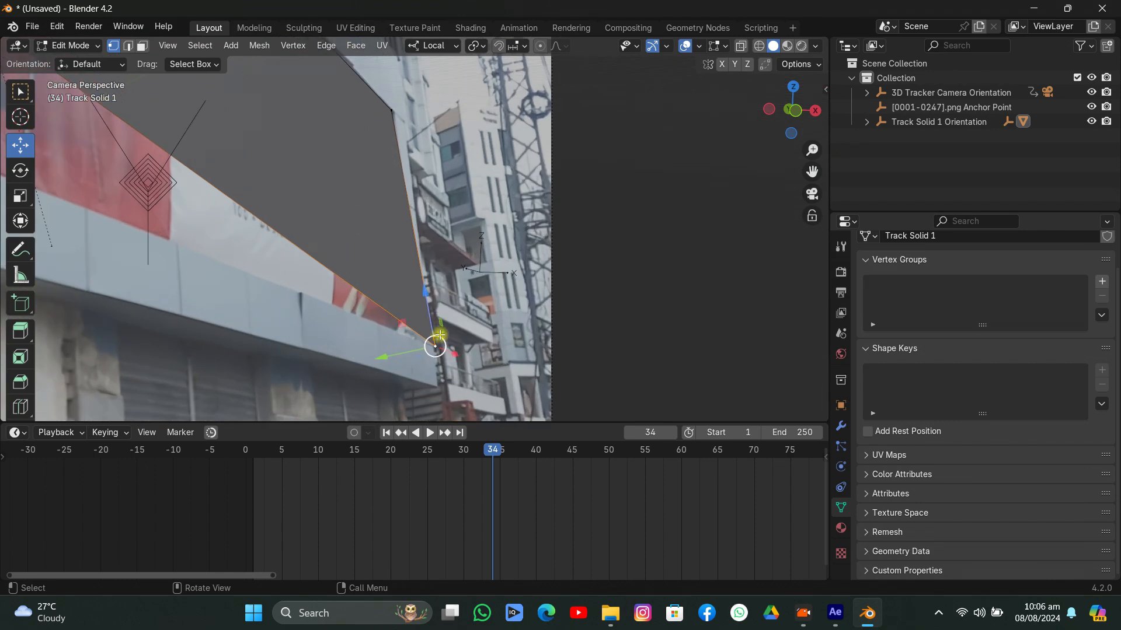
{"action": "left_click_drag", "start_coordinate": [448, 354], "coordinate": [392, 329]}
Move the plane's lower-left vertex down to the billboard's lower-left corner and deselect it.
{"action": "scroll", "coordinate": [330, 268], "scroll_direction": "down", "scroll_amount": 5}
{"action": "left_click", "coordinate": [180, 102]}
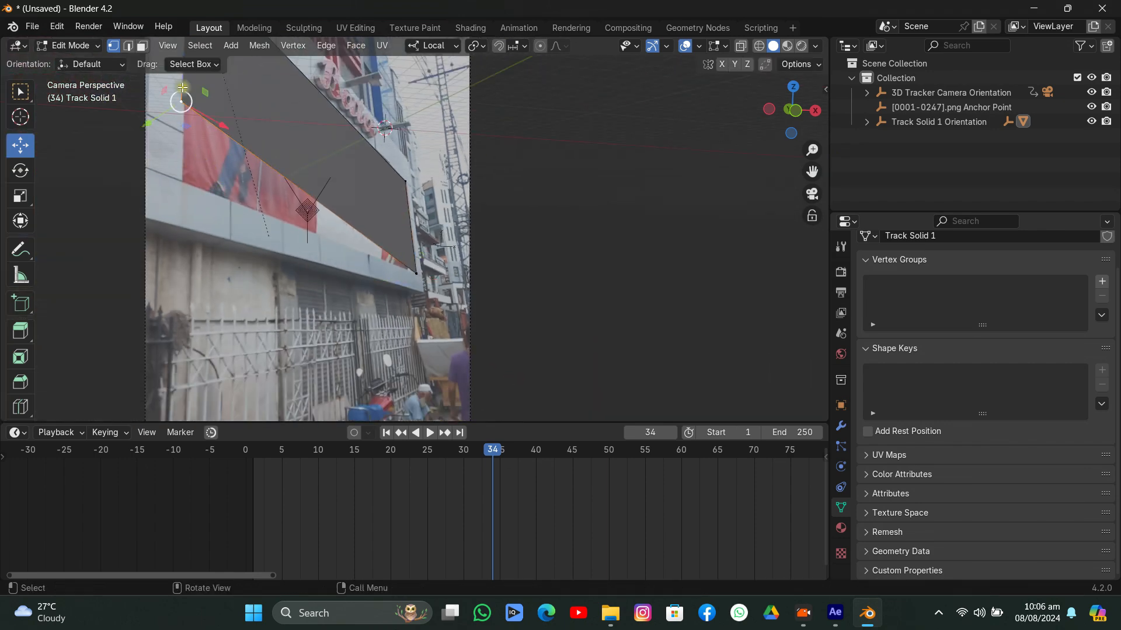
{"action": "left_click_drag", "start_coordinate": [183, 79], "coordinate": [209, 204]}
{"action": "left_click_drag", "start_coordinate": [187, 135], "coordinate": [187, 148]}
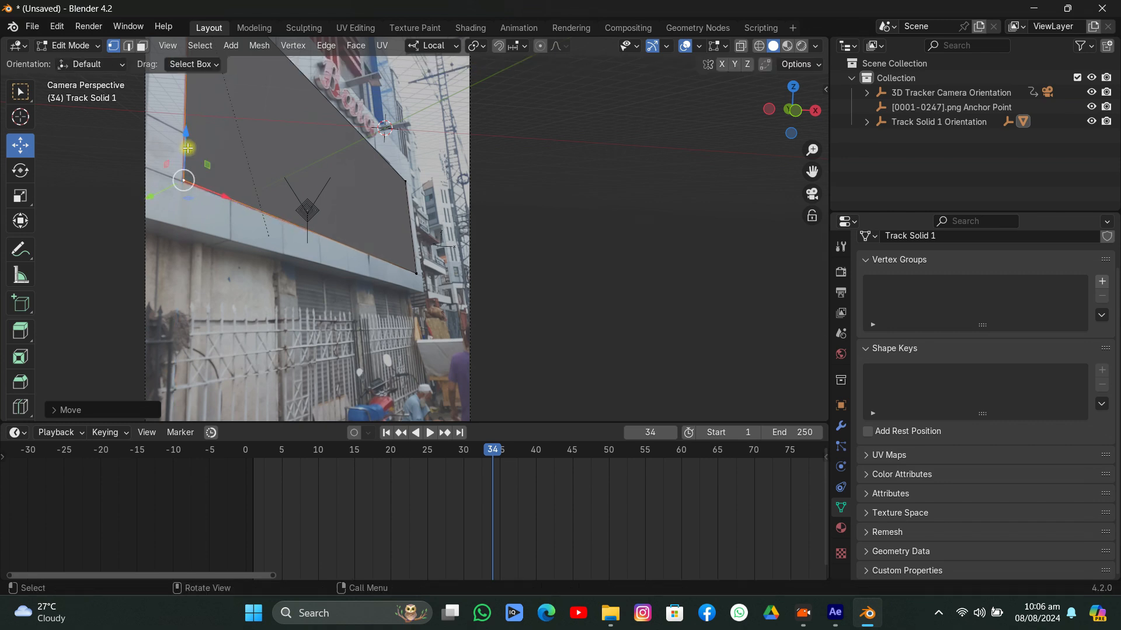
{"action": "left_click", "coordinate": [308, 347]}
Play the animation and go to frame 74 to check how the plane follows the billboard.
{"action": "scroll", "coordinate": [292, 307], "scroll_direction": "down", "scroll_amount": 1}
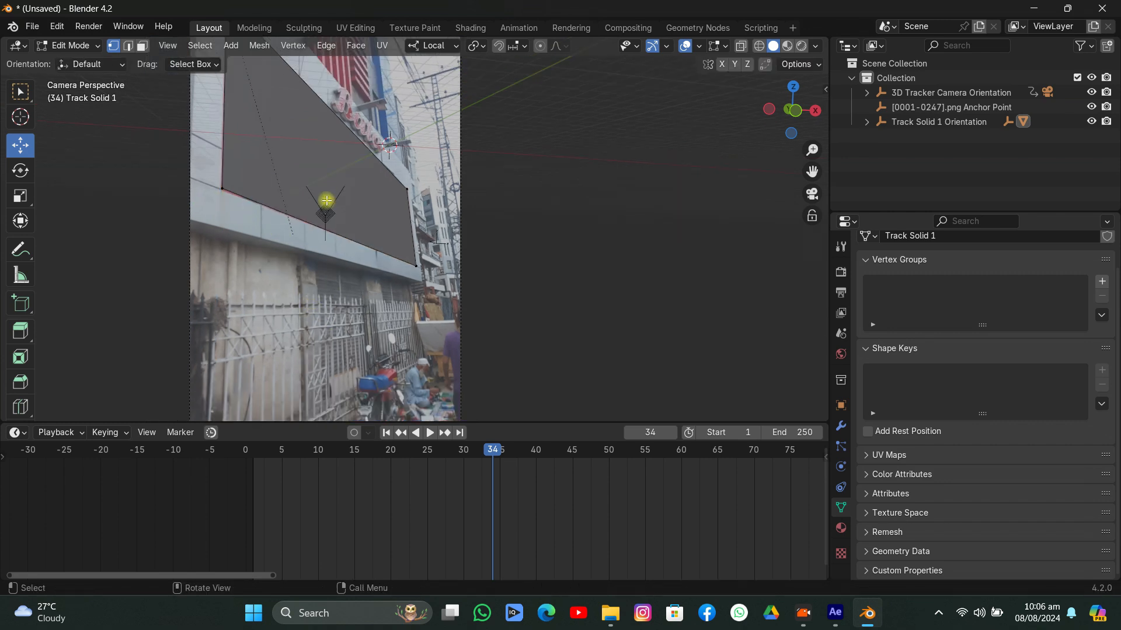
{"action": "scroll", "coordinate": [326, 200], "scroll_direction": "down", "scroll_amount": 2}
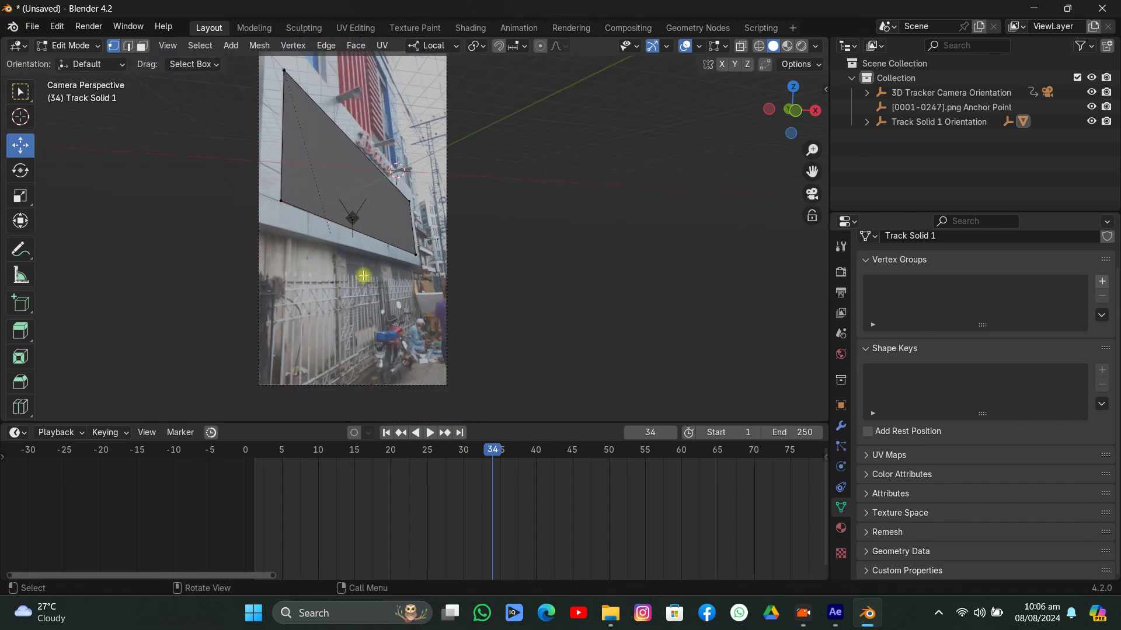
{"action": "key", "text": "space"}
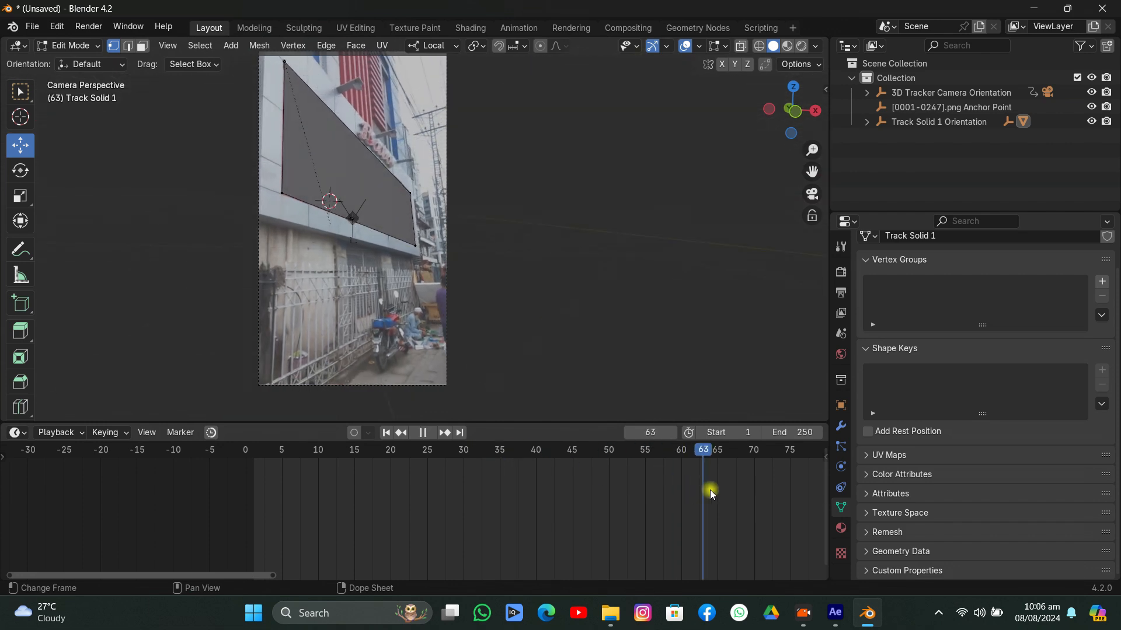
{"action": "left_click_drag", "start_coordinate": [710, 489], "coordinate": [785, 474]}
At frame 74, refine the plane's lower-right vertex along its local Z and X axes to meet the billboard corner.
{"action": "scroll", "coordinate": [456, 293], "scroll_direction": "up", "scroll_amount": 3}
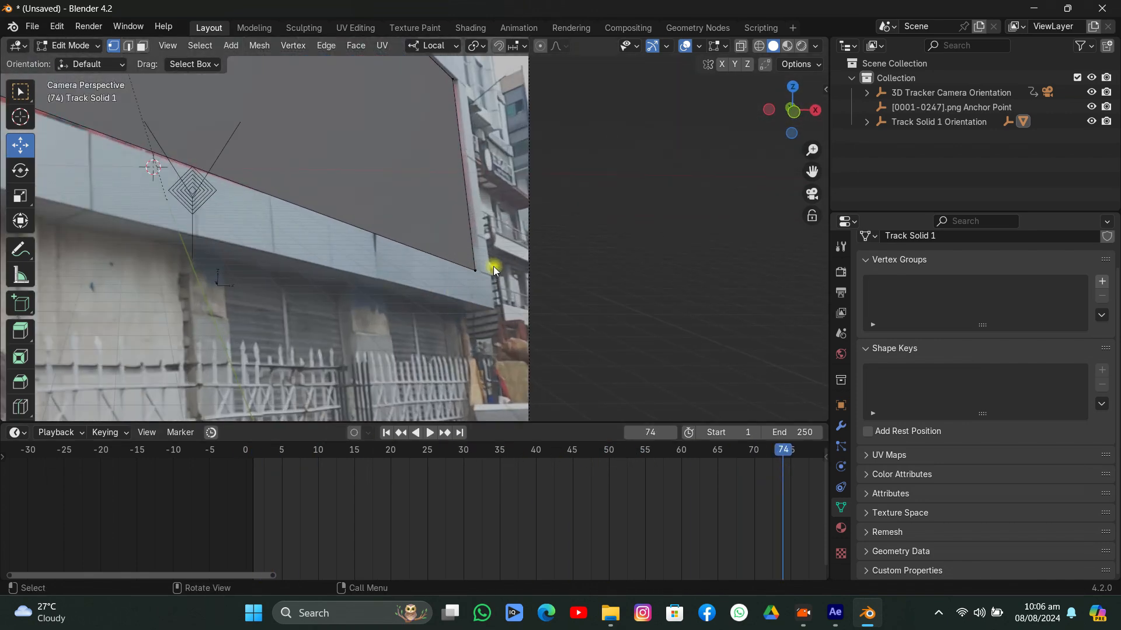
{"action": "left_click", "coordinate": [478, 271]}
{"action": "scroll", "coordinate": [485, 292], "scroll_direction": "up", "scroll_amount": 3}
{"action": "key", "text": "g"}
{"action": "key", "text": "z"}
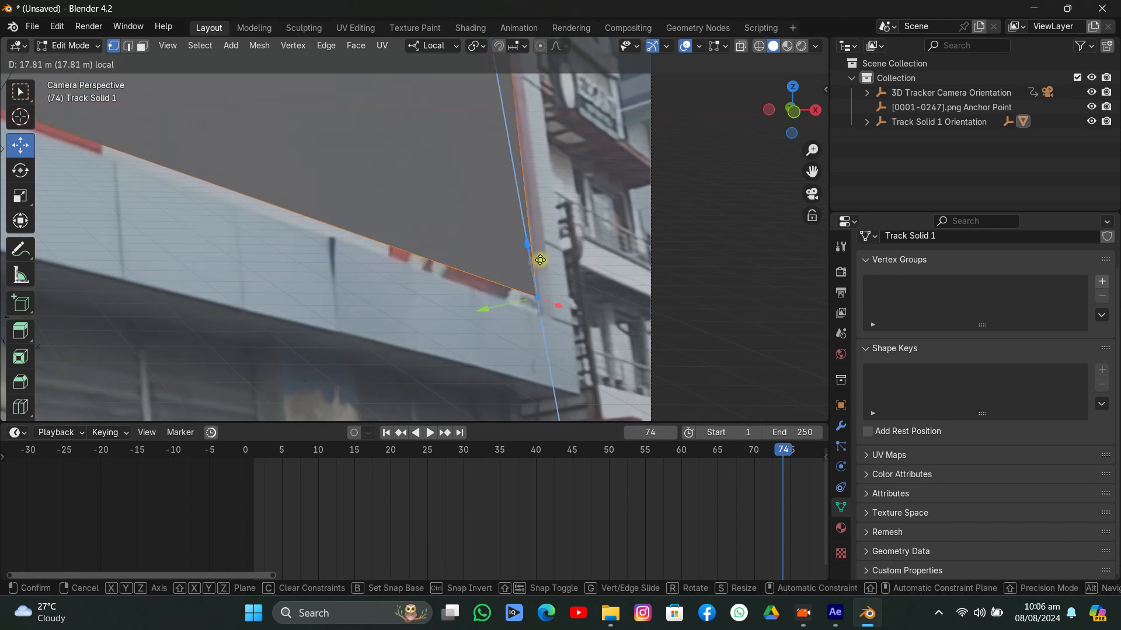
{"action": "left_click", "coordinate": [549, 309]}
{"action": "key", "text": "g"}
{"action": "key", "text": "x"}
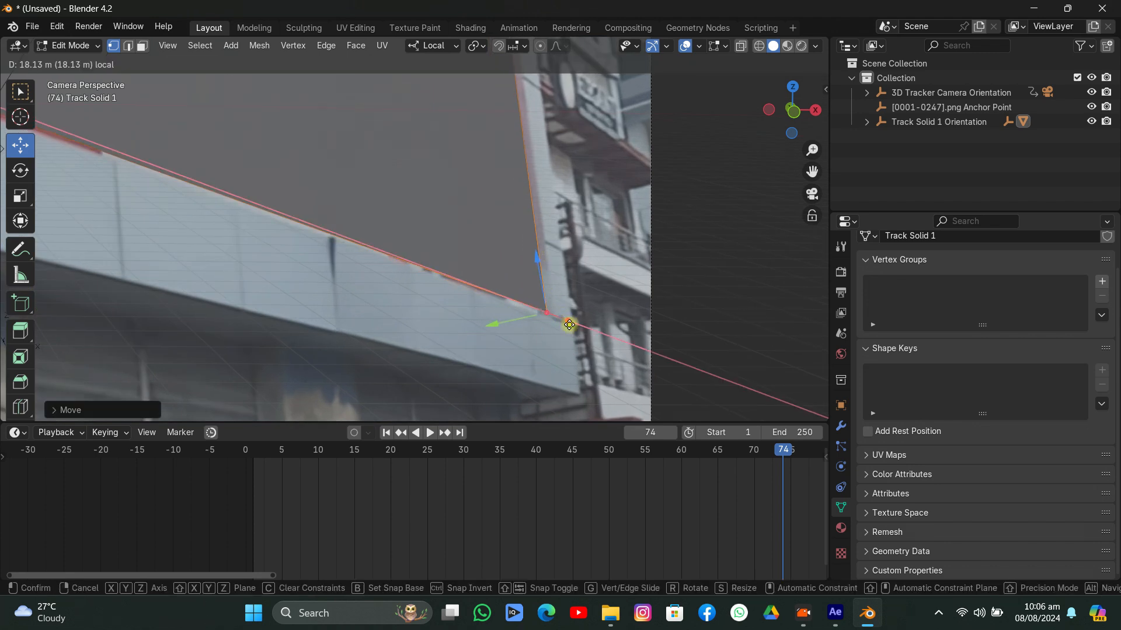
{"action": "left_click", "coordinate": [569, 325]}
{"action": "left_click_drag", "start_coordinate": [538, 270], "coordinate": [538, 276]}
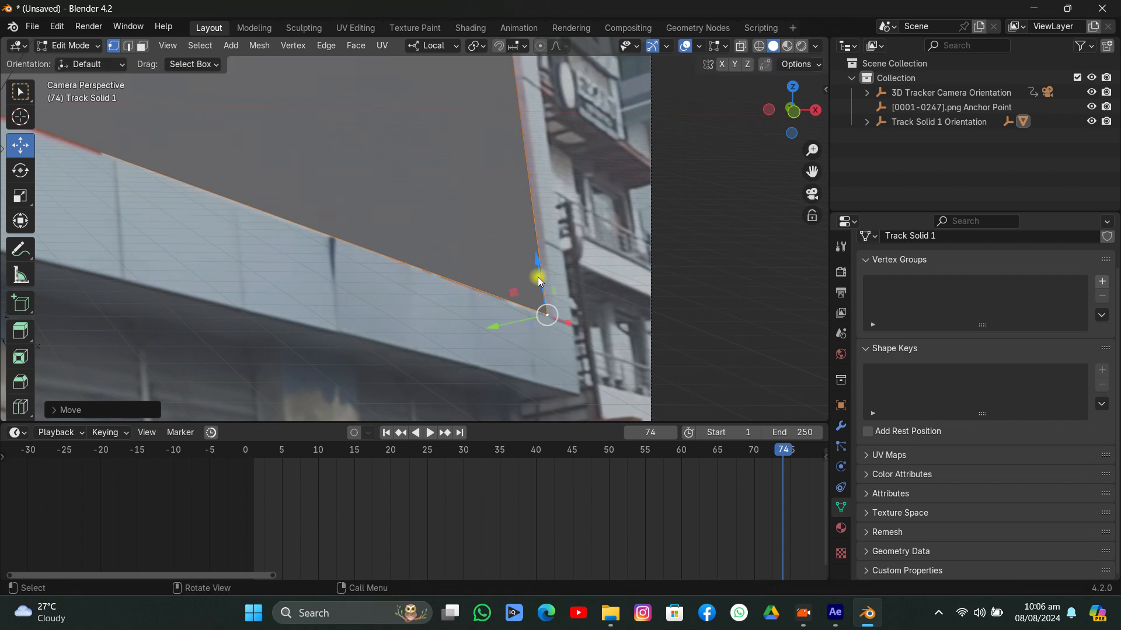
Adjust the plane's upper-left vertex slightly to match the billboard's upper-left corner, and deselect it.
{"action": "scroll", "coordinate": [599, 220], "scroll_direction": "down", "scroll_amount": 4}
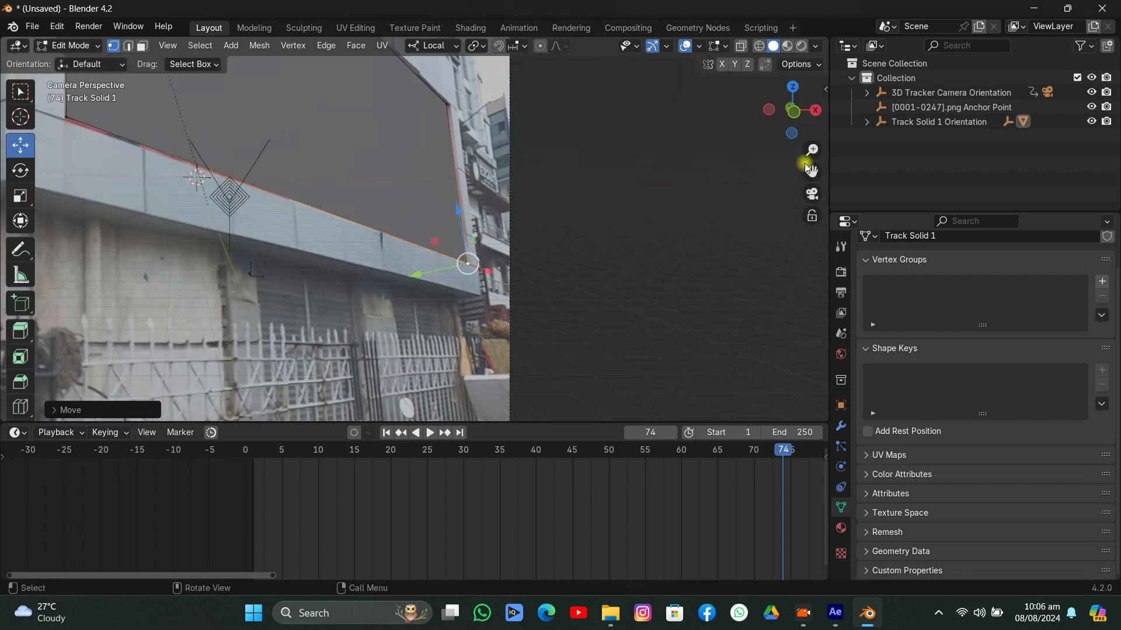
{"action": "left_click_drag", "start_coordinate": [805, 166], "coordinate": [869, 285]}
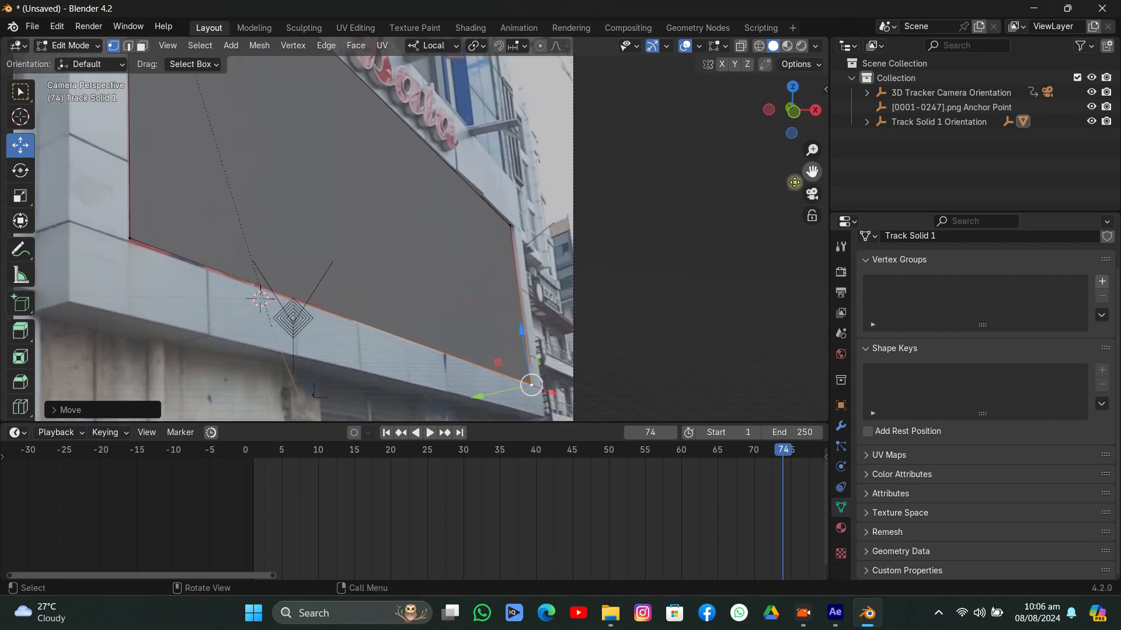
{"action": "scroll", "coordinate": [442, 208], "scroll_direction": "up", "scroll_amount": 1}
{"action": "scroll", "coordinate": [441, 208], "scroll_direction": "down", "scroll_amount": 3}
{"action": "scroll", "coordinate": [260, 117], "scroll_direction": "down", "scroll_amount": 2}
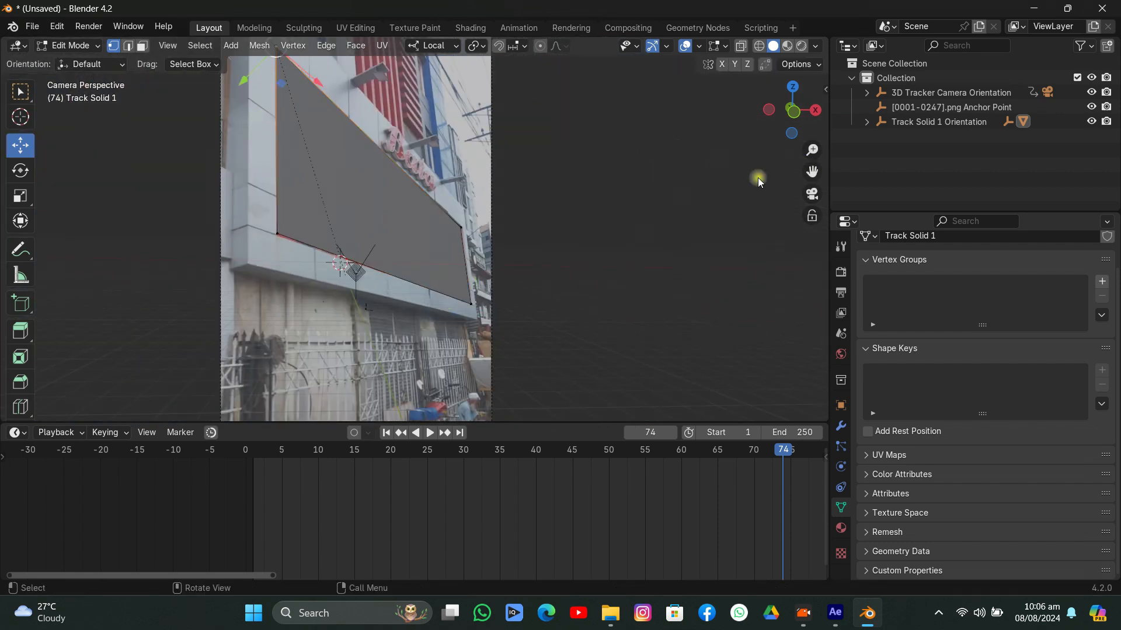
{"action": "left_click_drag", "start_coordinate": [812, 172], "coordinate": [835, 221]}
{"action": "left_click_drag", "start_coordinate": [299, 80], "coordinate": [302, 77]}
{"action": "left_click", "coordinate": [383, 101]}
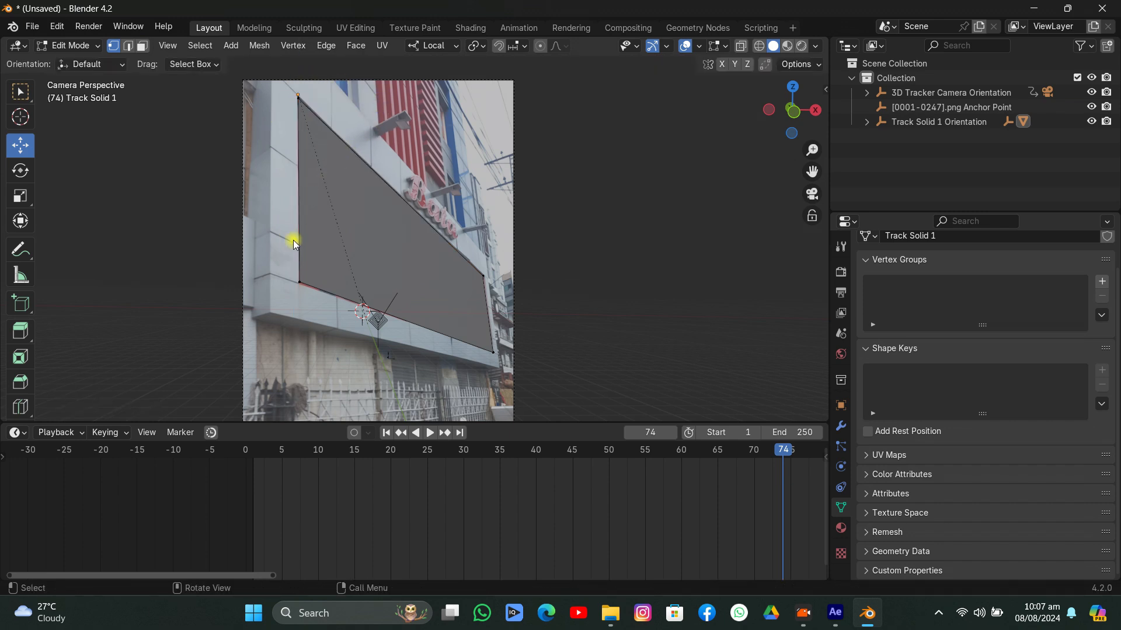
Nudge the plane's whole left edge along its local X axis to the billboard frame and deselect it.
{"action": "left_click", "coordinate": [129, 46]}
{"action": "left_click", "coordinate": [327, 181]}
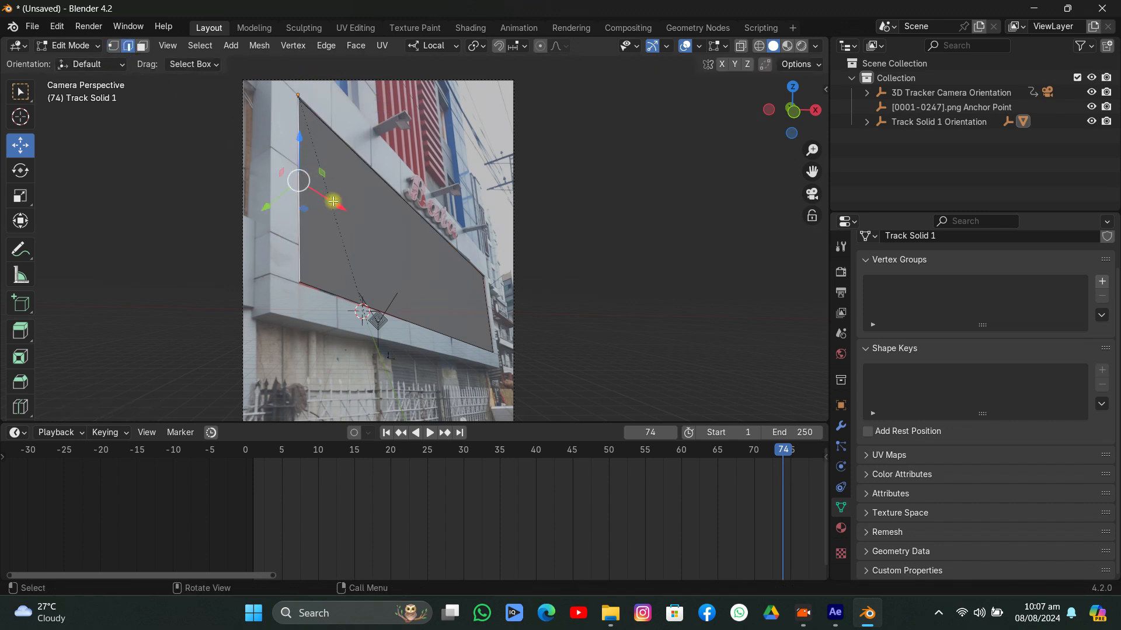
{"action": "left_click_drag", "start_coordinate": [333, 201], "coordinate": [332, 208]}
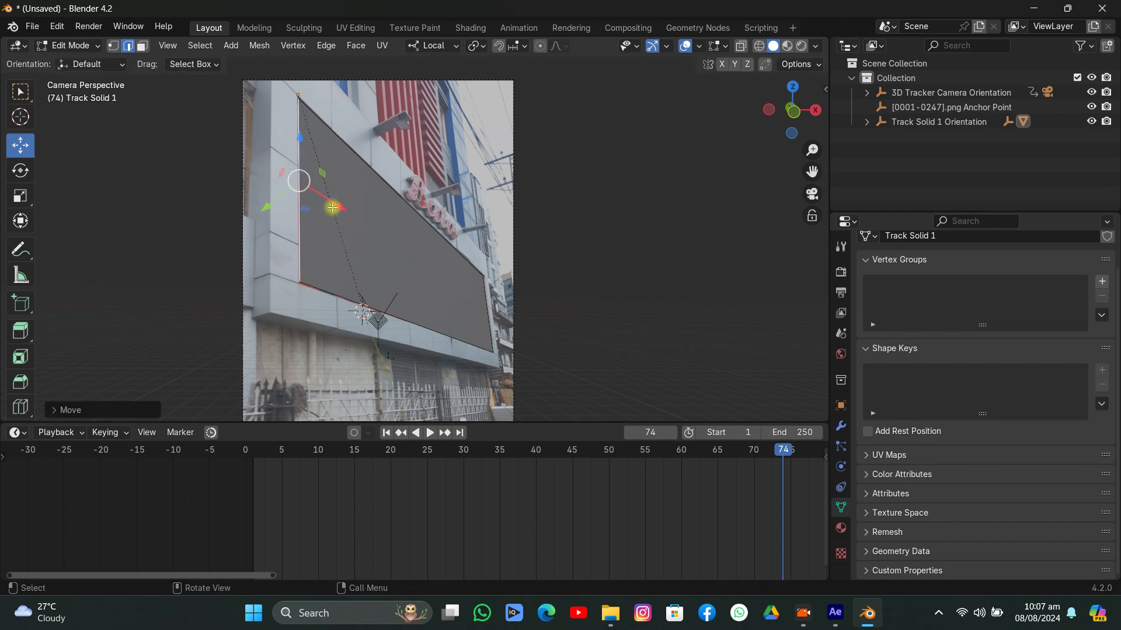
{"action": "left_click", "coordinate": [230, 209]}
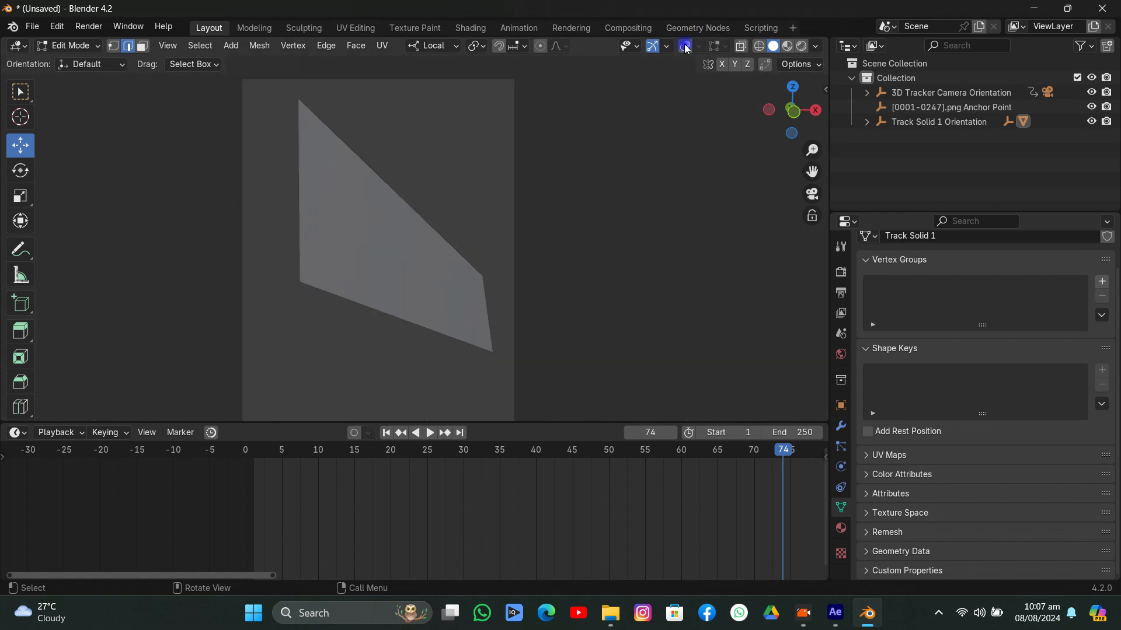
Check the plane's fit by scrubbing the animation to frame 68, and return to Object Mode.
{"action": "left_click", "coordinate": [684, 45]}
{"action": "left_click", "coordinate": [684, 45]}
{"action": "left_click_drag", "start_coordinate": [380, 461], "coordinate": [739, 501]}
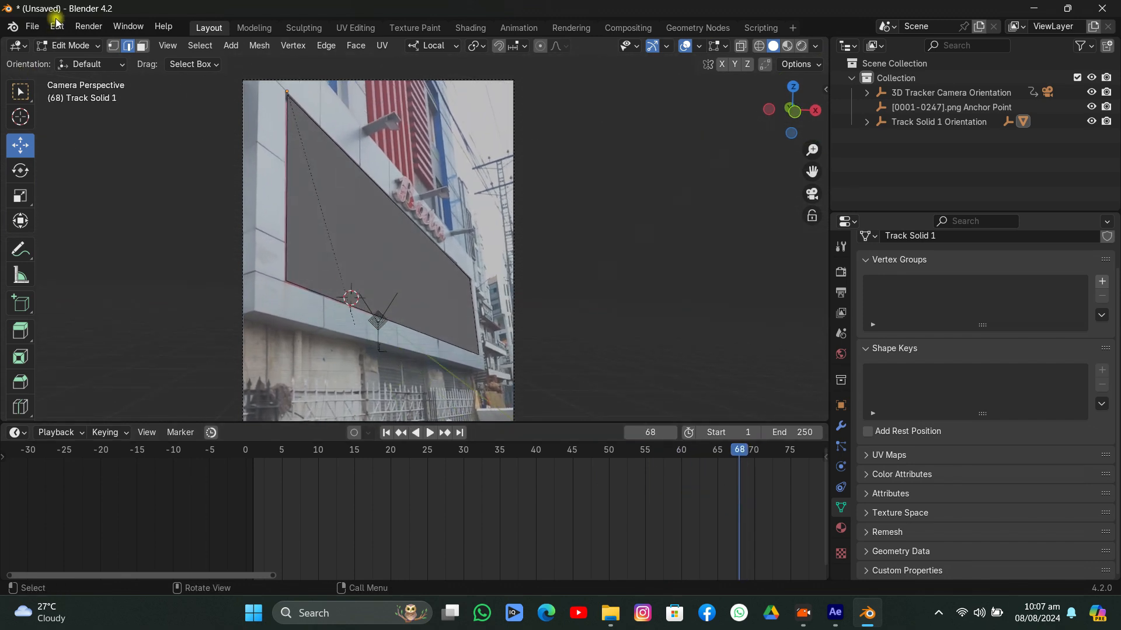
{"action": "left_click", "coordinate": [76, 45]}
{"action": "left_click", "coordinate": [93, 61]}
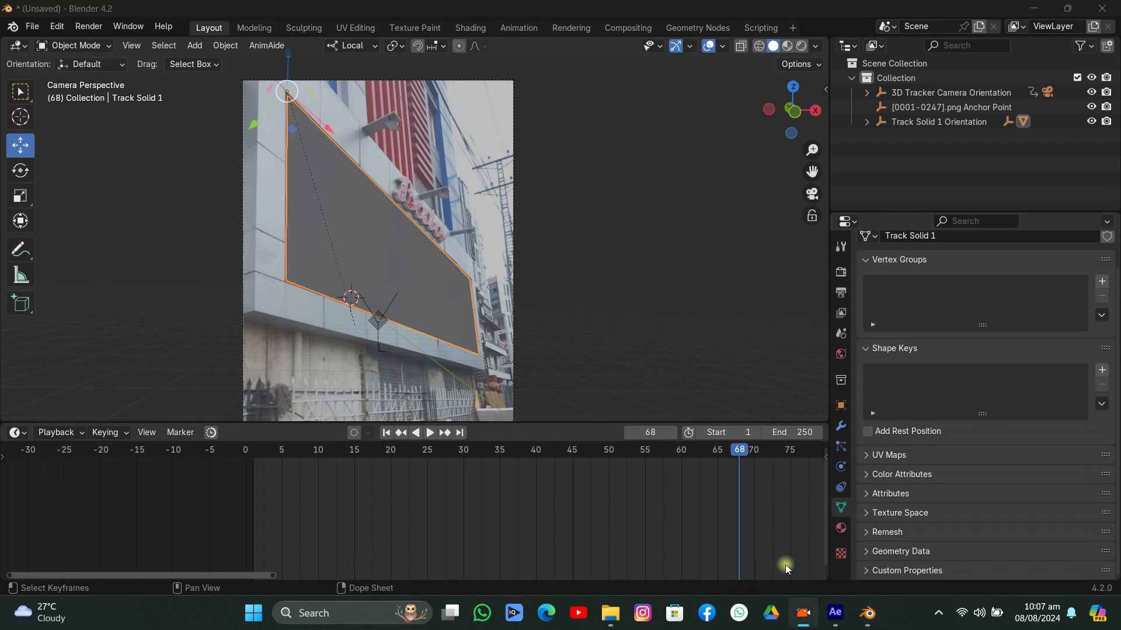
Add a new material to Track Solid 1 and name it "mian".
{"action": "left_click", "coordinate": [840, 528]}
{"action": "left_click", "coordinate": [1105, 270]}
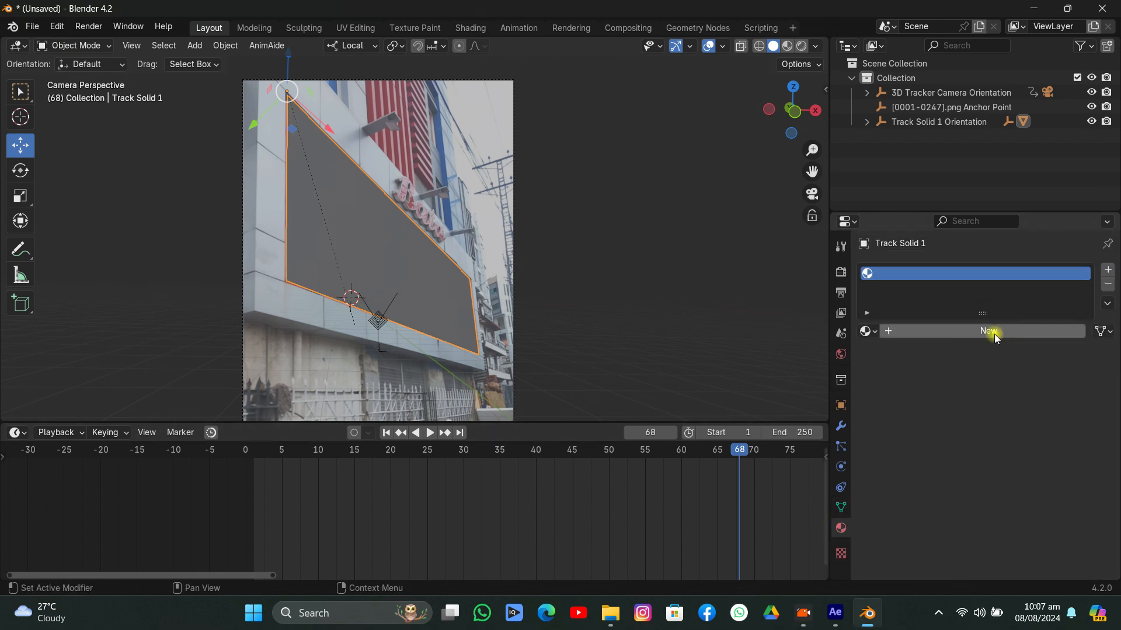
{"action": "left_click", "coordinate": [996, 331]}
{"action": "double_click", "coordinate": [909, 276]}
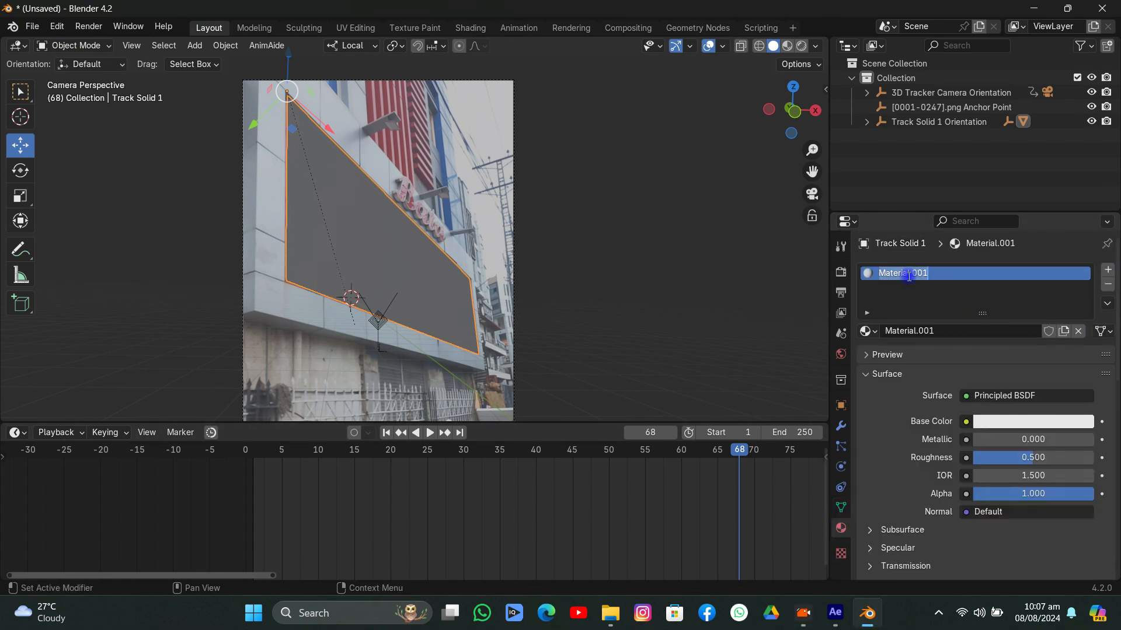
{"action": "type", "text": "mian"}
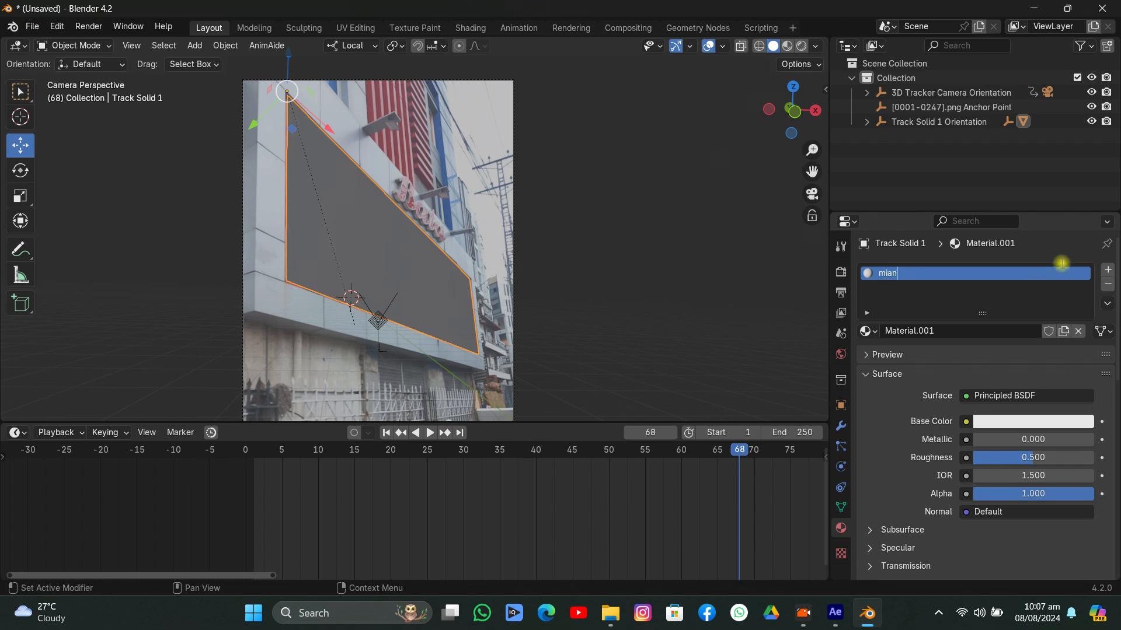
{"action": "key", "text": "Return"}
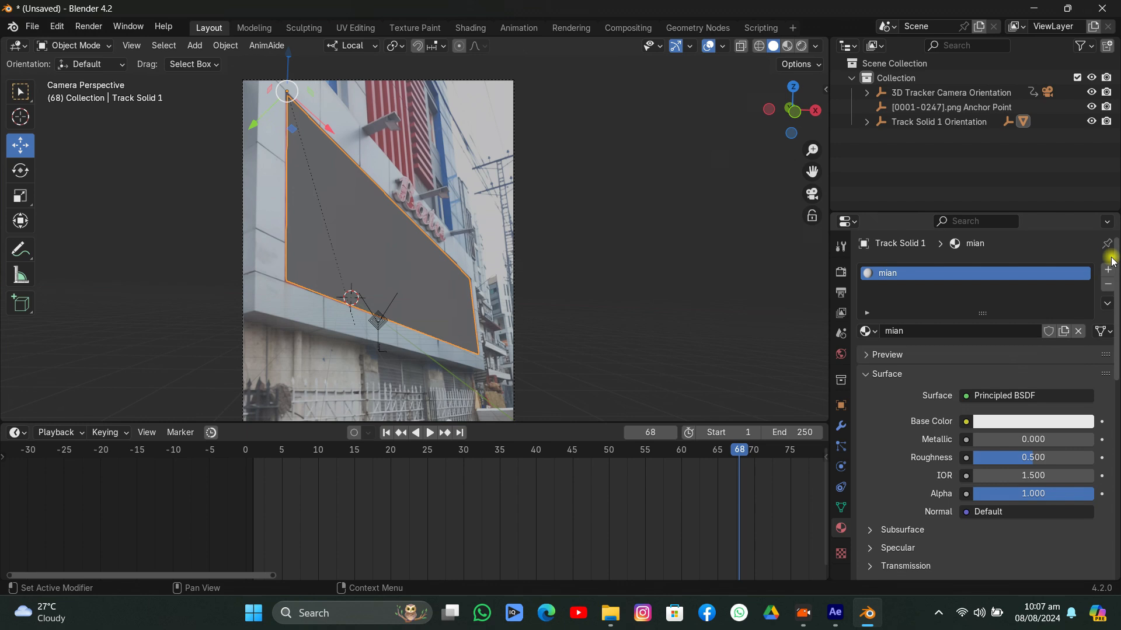
Add a second material slot with a new material to Track Solid 1 and name it "mask".
{"action": "left_click", "coordinate": [1108, 269]}
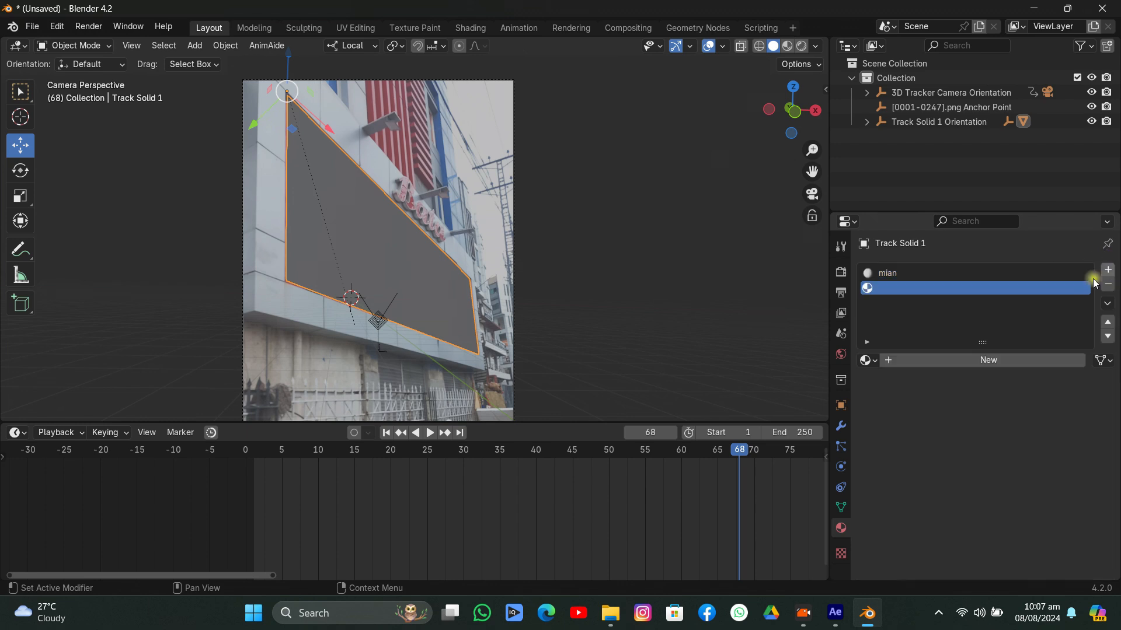
{"action": "left_click", "coordinate": [939, 358]}
{"action": "double_click", "coordinate": [893, 290]}
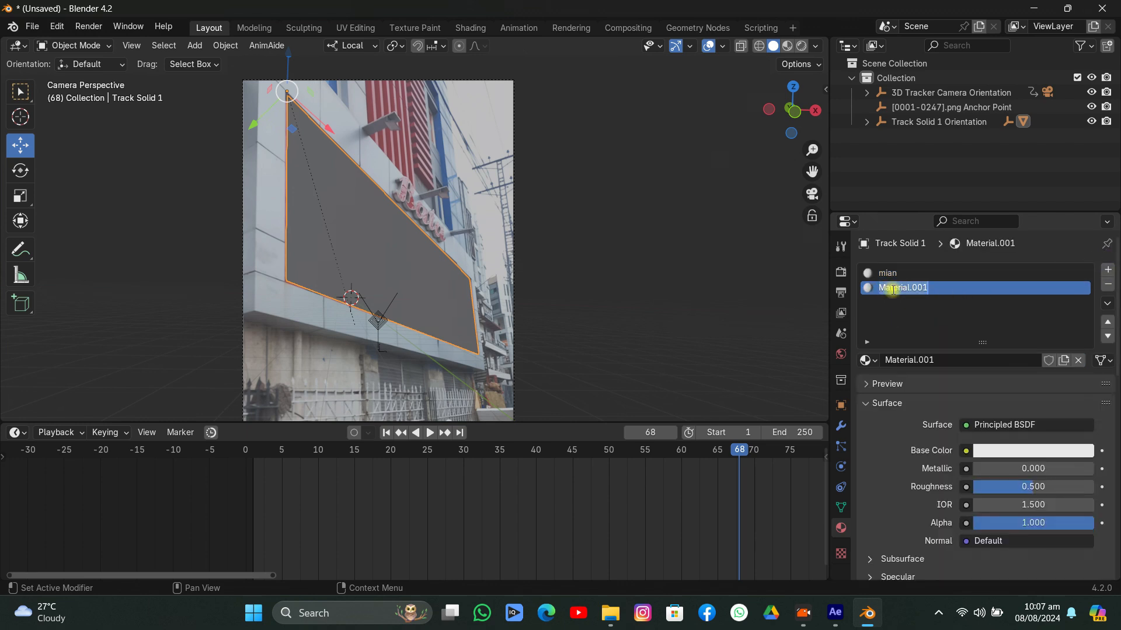
{"action": "type", "text": "h"}
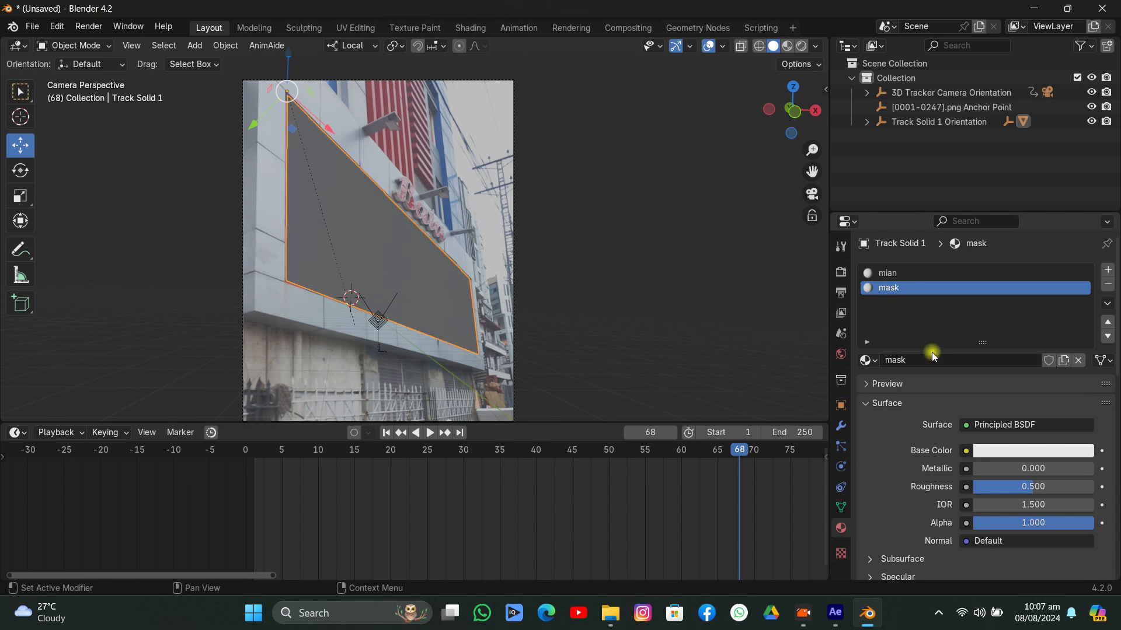
Change the mask material's surface shader to Holdout.
{"action": "left_click", "coordinate": [888, 272]}
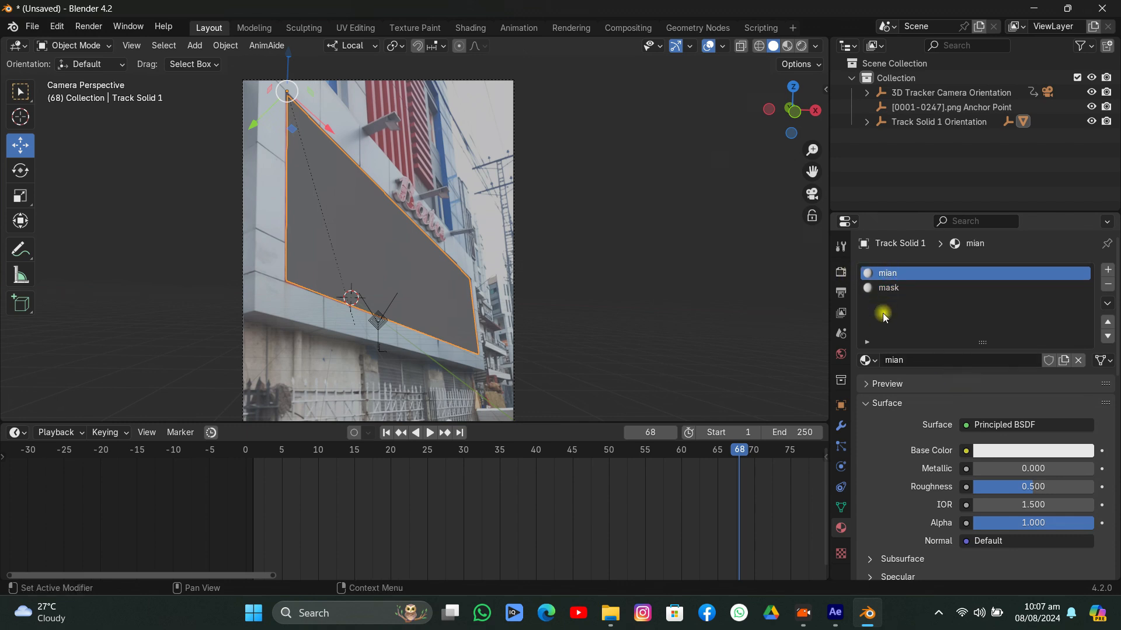
{"action": "left_click", "coordinate": [885, 289]}
{"action": "left_click", "coordinate": [969, 425]}
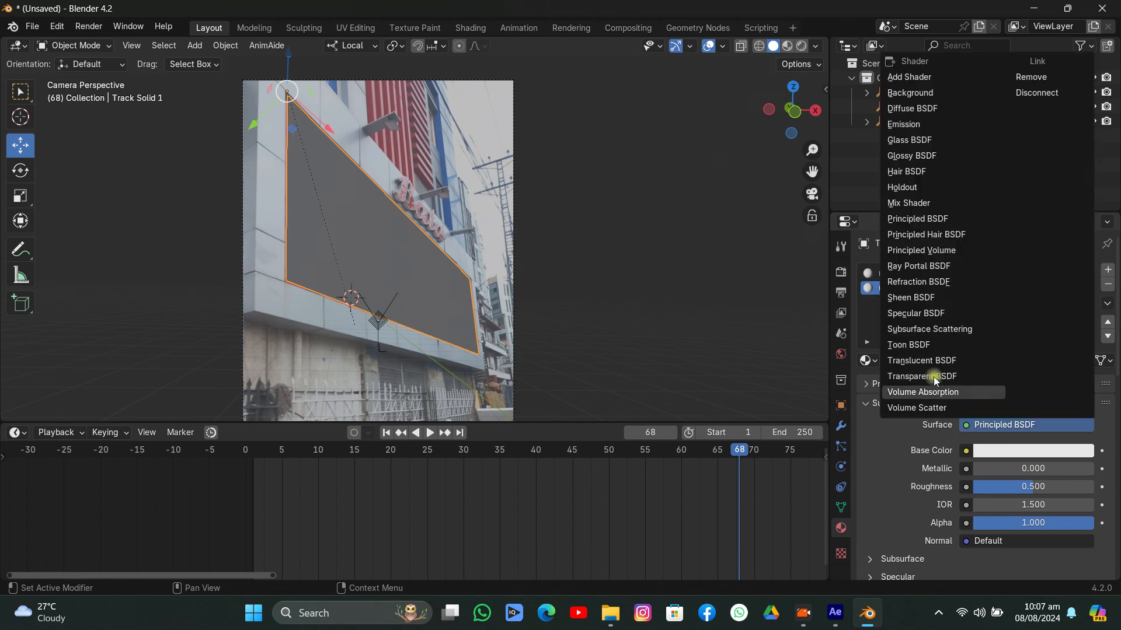
{"action": "left_click", "coordinate": [905, 188]}
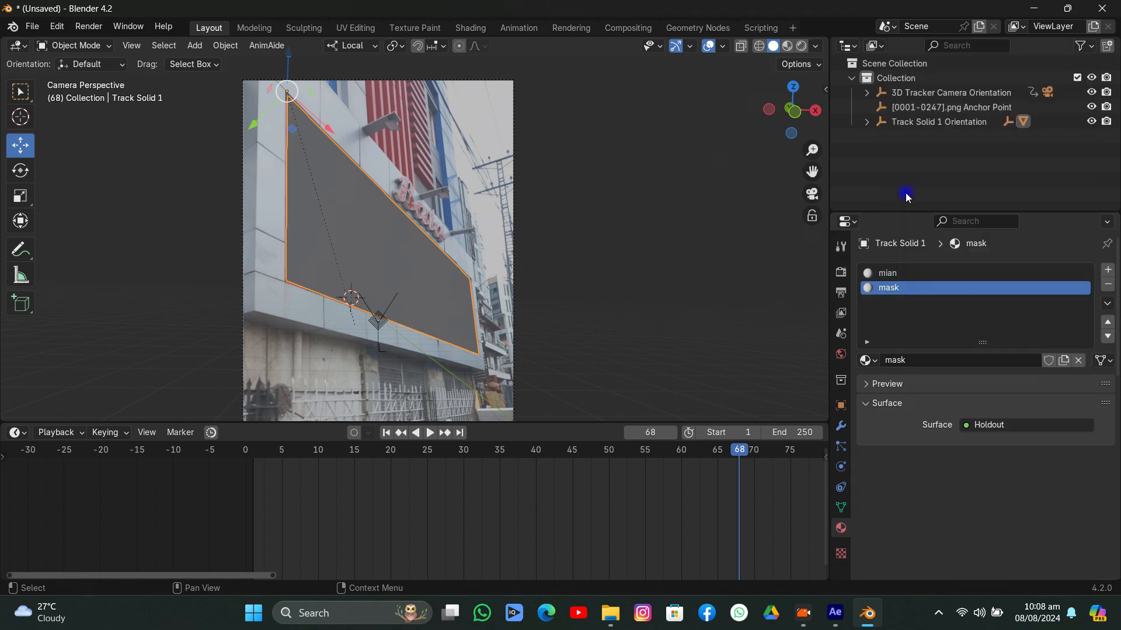
In Edit Mode, extrude all of the plane's outer edges and scale them outward into a wide surrounding border.
{"action": "left_click", "coordinate": [48, 47]}
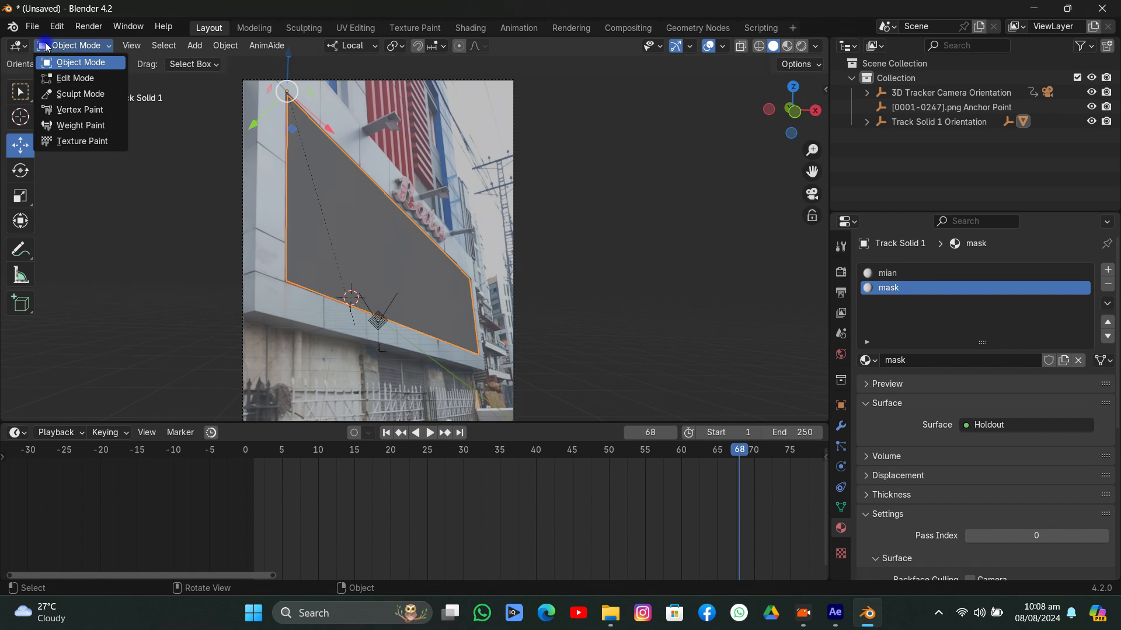
{"action": "left_click", "coordinate": [59, 80]}
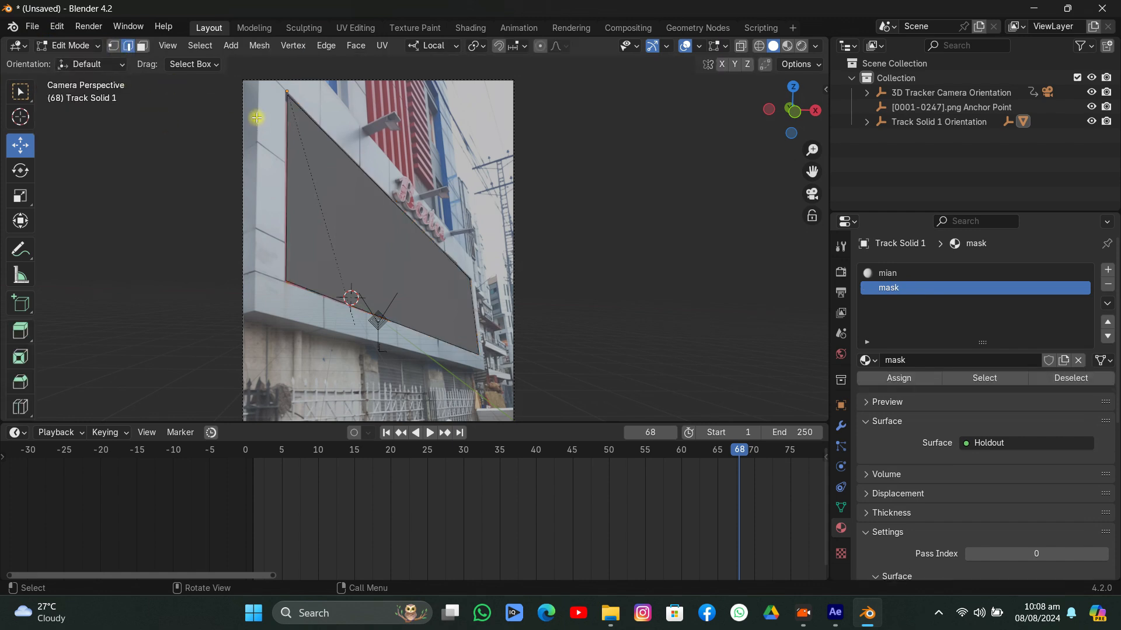
{"action": "key", "text": "a"}
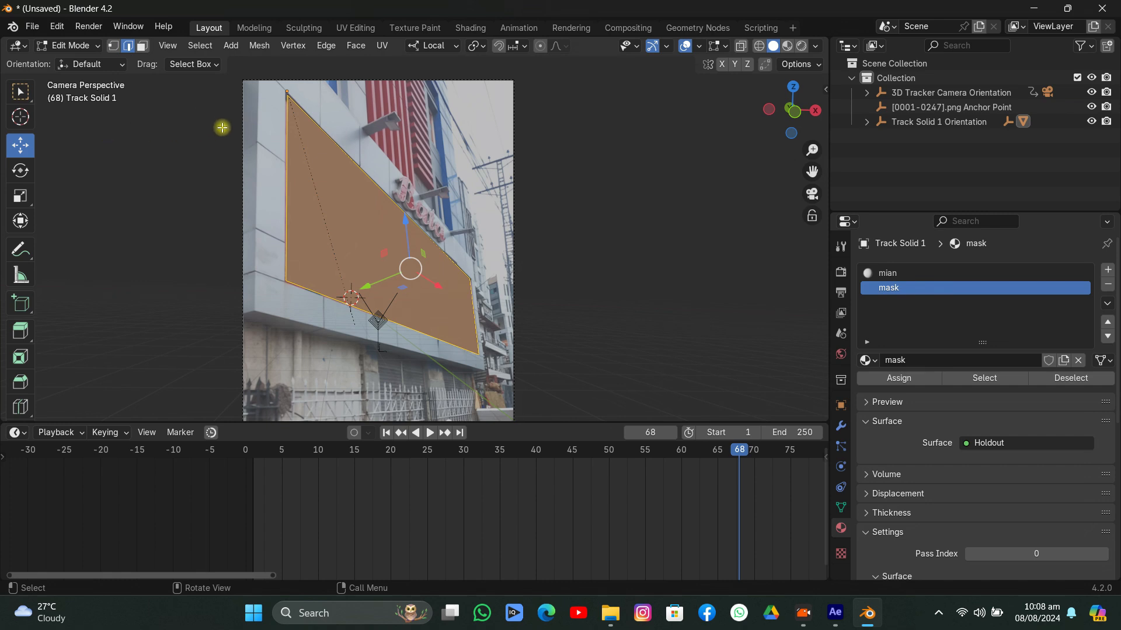
{"action": "key", "text": "alt+e"}
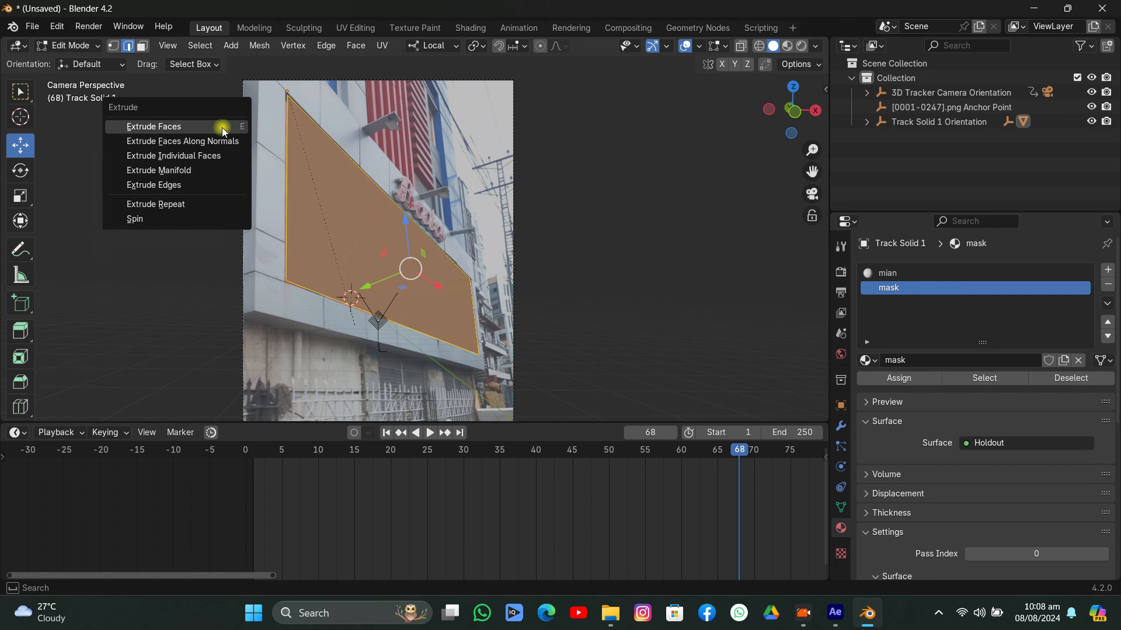
{"action": "left_click", "coordinate": [197, 184]}
{"action": "key", "text": "s"}
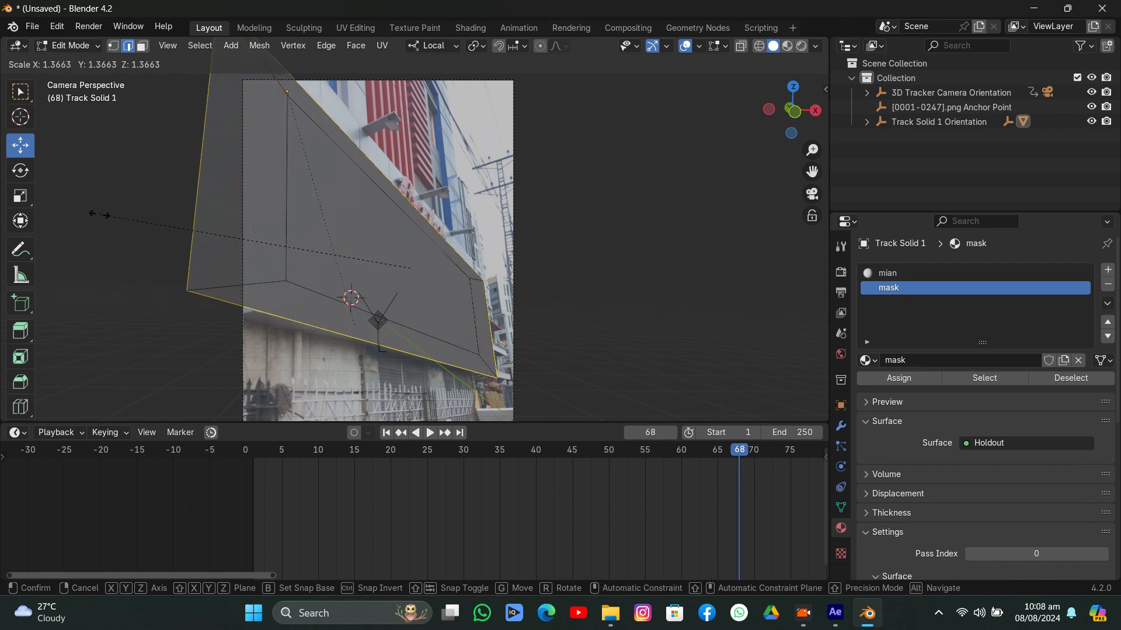
{"action": "left_click", "coordinate": [776, 209]}
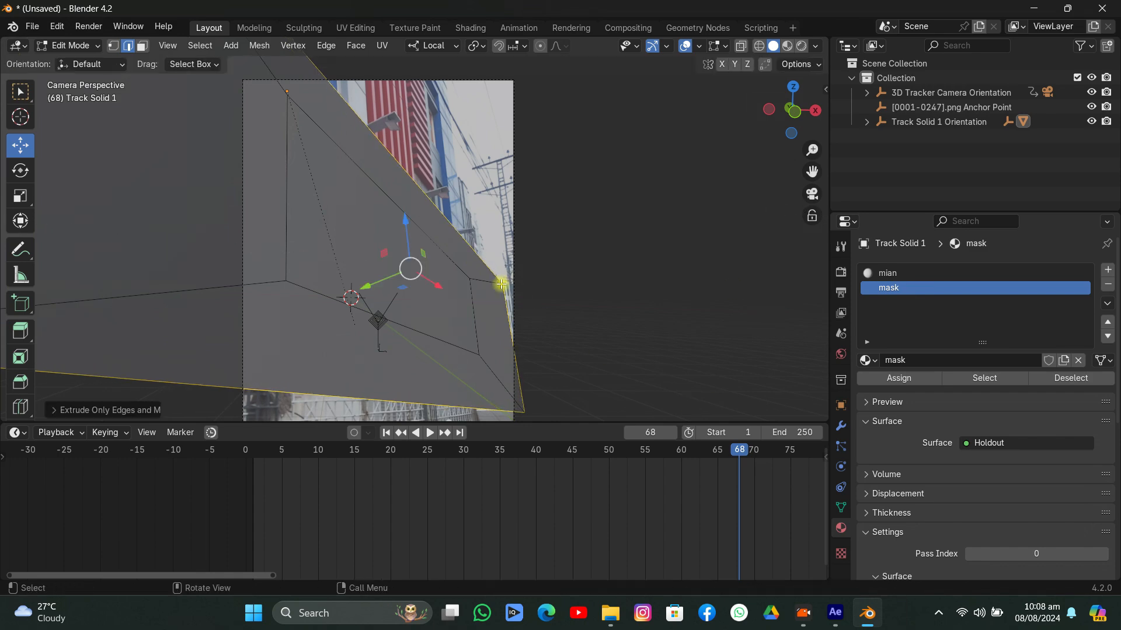
Return to Object Mode and set the viewport's clip end to 10000 m.
{"action": "middle_click_drag", "start_coordinate": [495, 280], "coordinate": [295, 135]}
{"action": "left_click", "coordinate": [824, 93]}
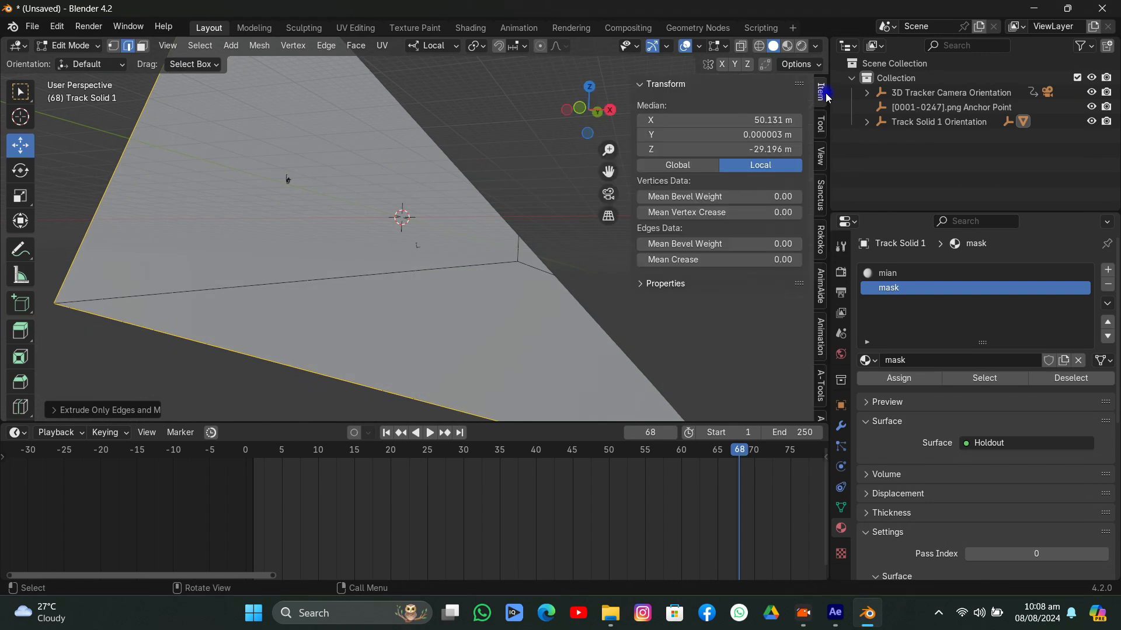
{"action": "left_click", "coordinate": [822, 124]}
{"action": "left_click", "coordinate": [73, 46]}
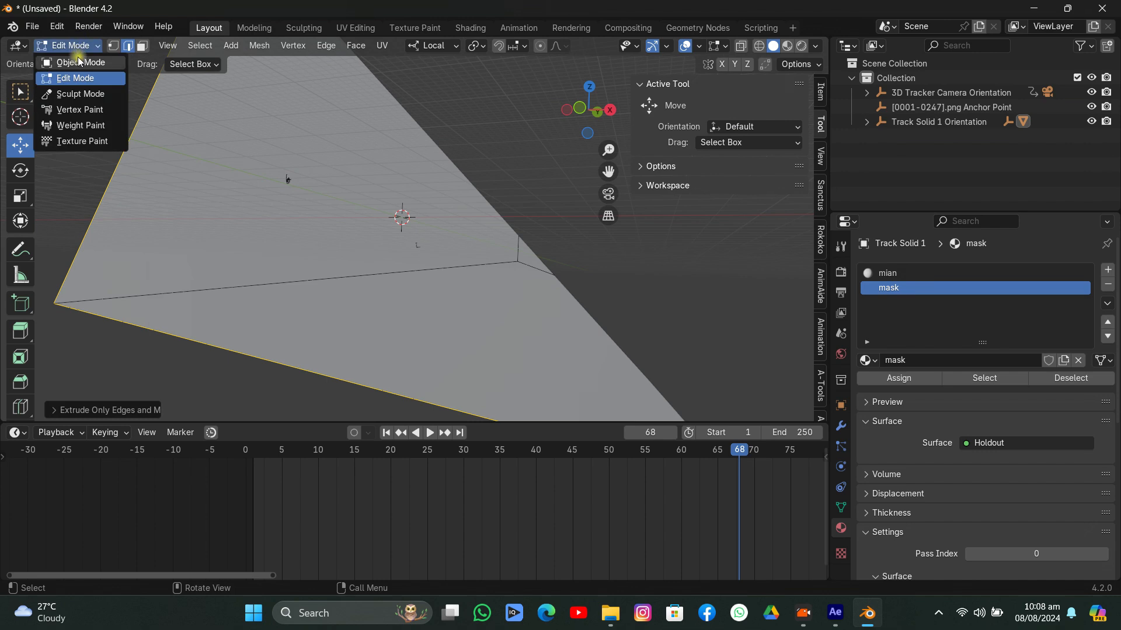
{"action": "left_click", "coordinate": [78, 60]}
{"action": "left_click", "coordinate": [820, 91]}
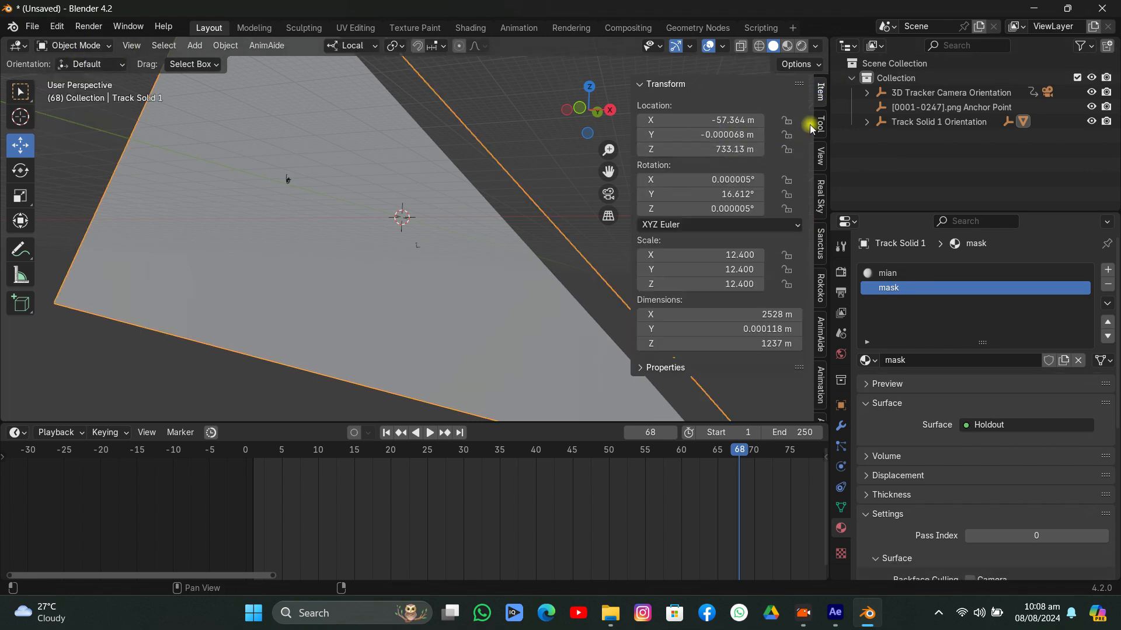
{"action": "left_click", "coordinate": [821, 156]}
{"action": "left_click", "coordinate": [730, 135]}
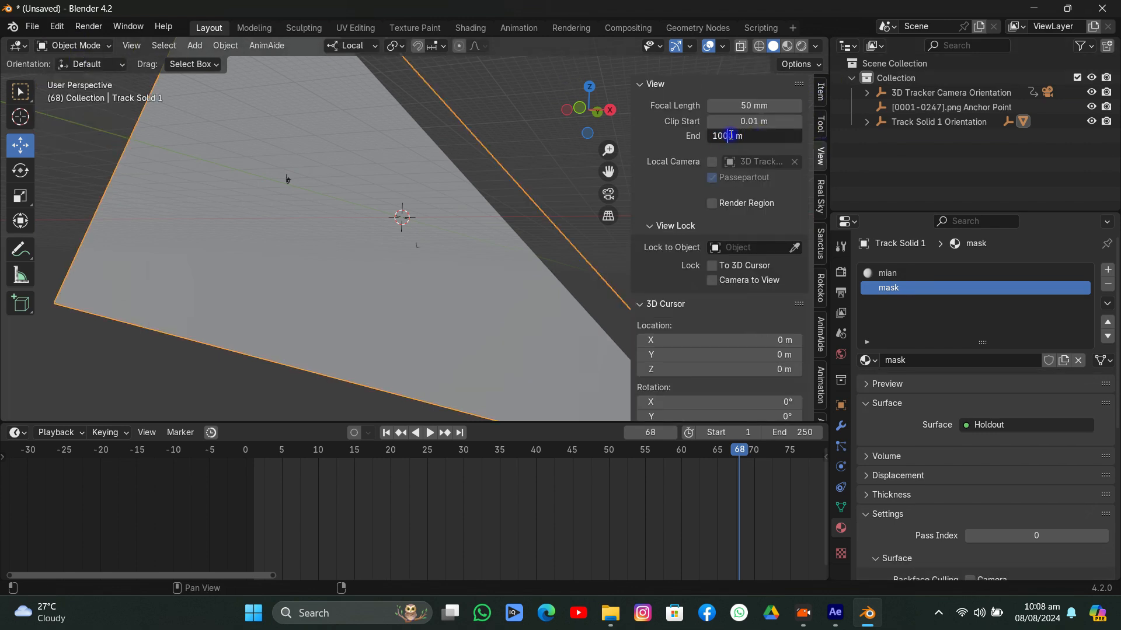
{"action": "key", "text": "Return"}
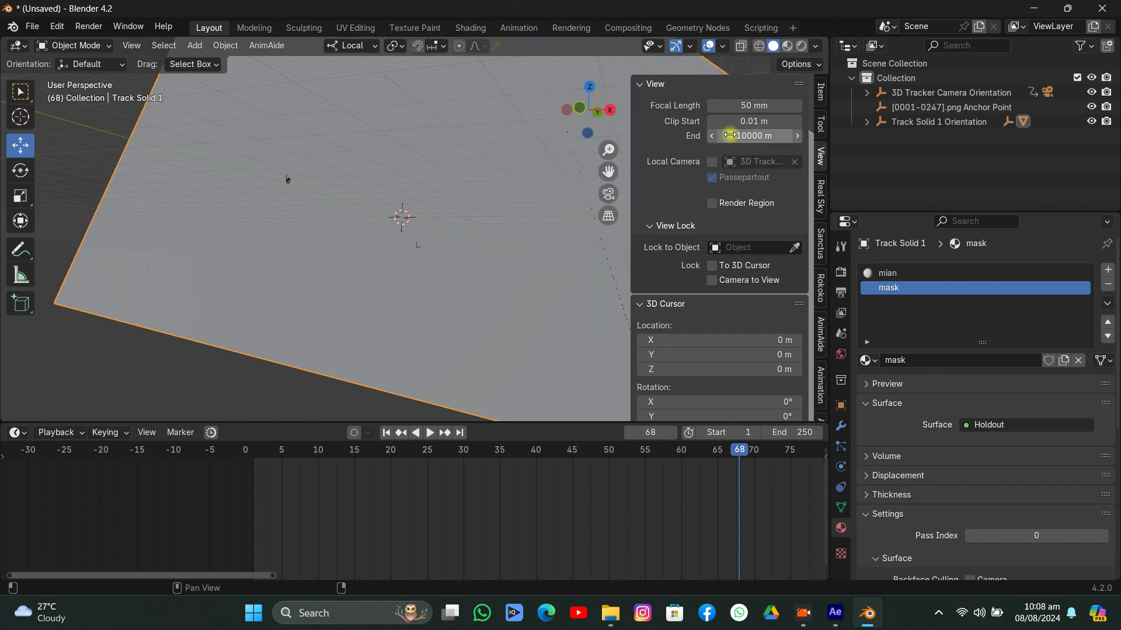
Enter Edit Mode on Track Solid 1 and split the viewport into a perspective view and a camera view.
{"action": "middle_click_drag", "start_coordinate": [267, 172], "coordinate": [329, 173]}
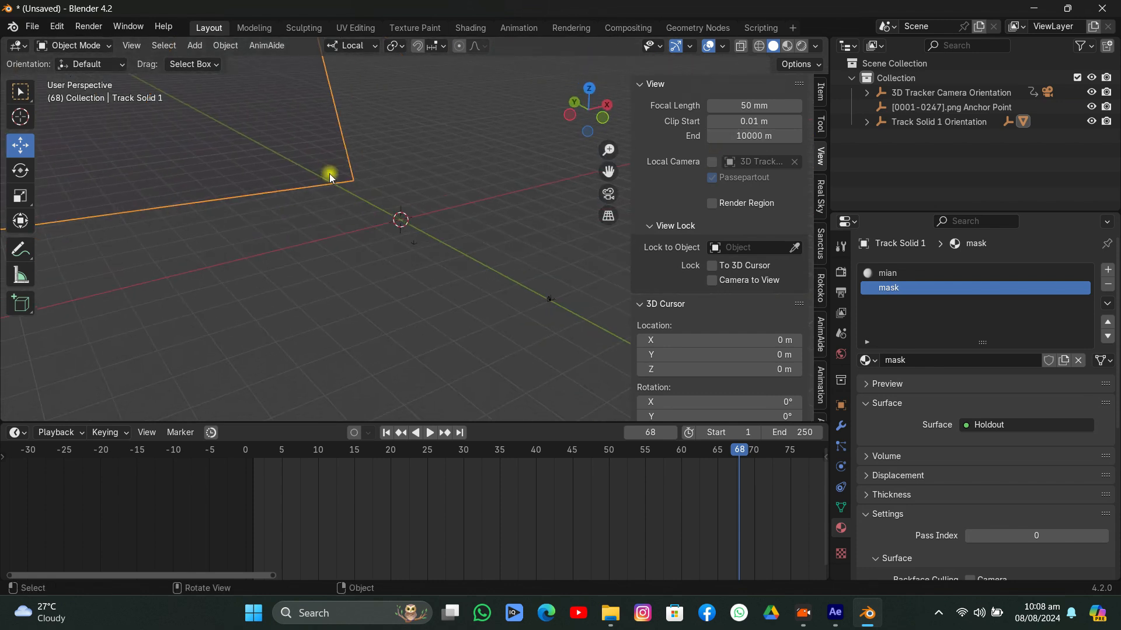
{"action": "left_click", "coordinate": [105, 48]}
{"action": "left_click", "coordinate": [93, 75]}
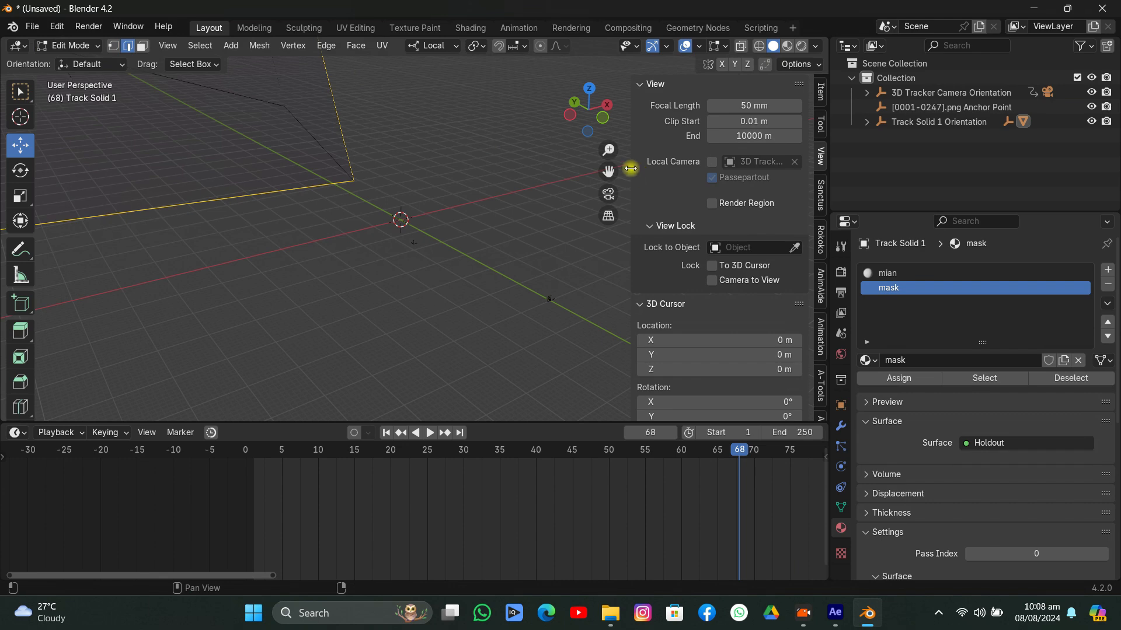
{"action": "left_click_drag", "start_coordinate": [630, 169], "coordinate": [434, 117]}
{"action": "left_click", "coordinate": [817, 199]}
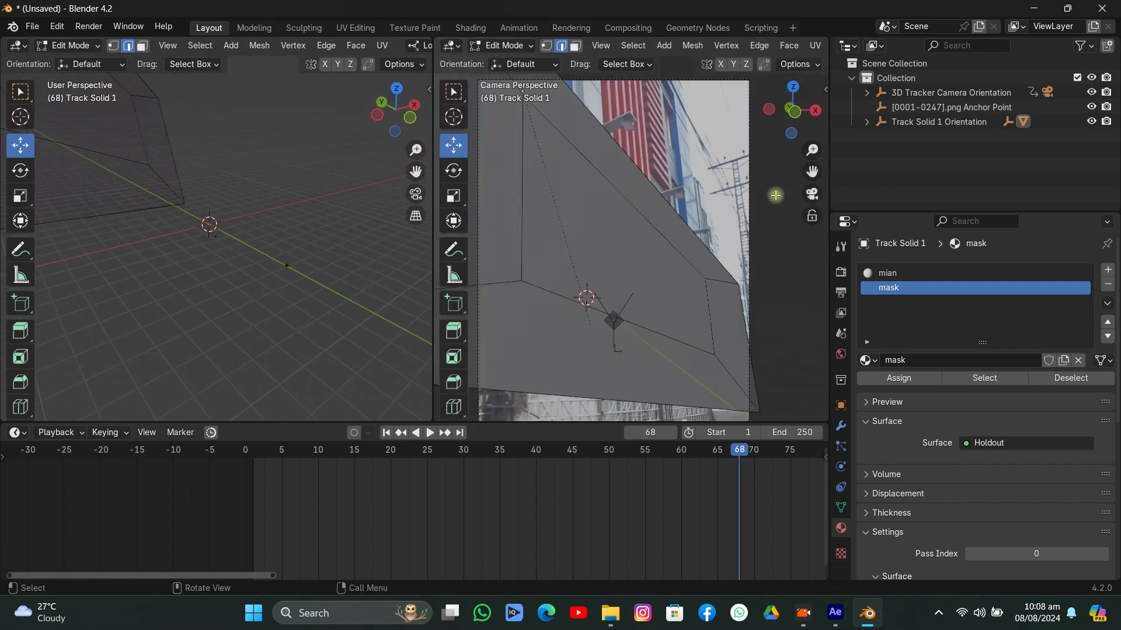
{"action": "middle_click_drag", "start_coordinate": [218, 148], "coordinate": [274, 156]}
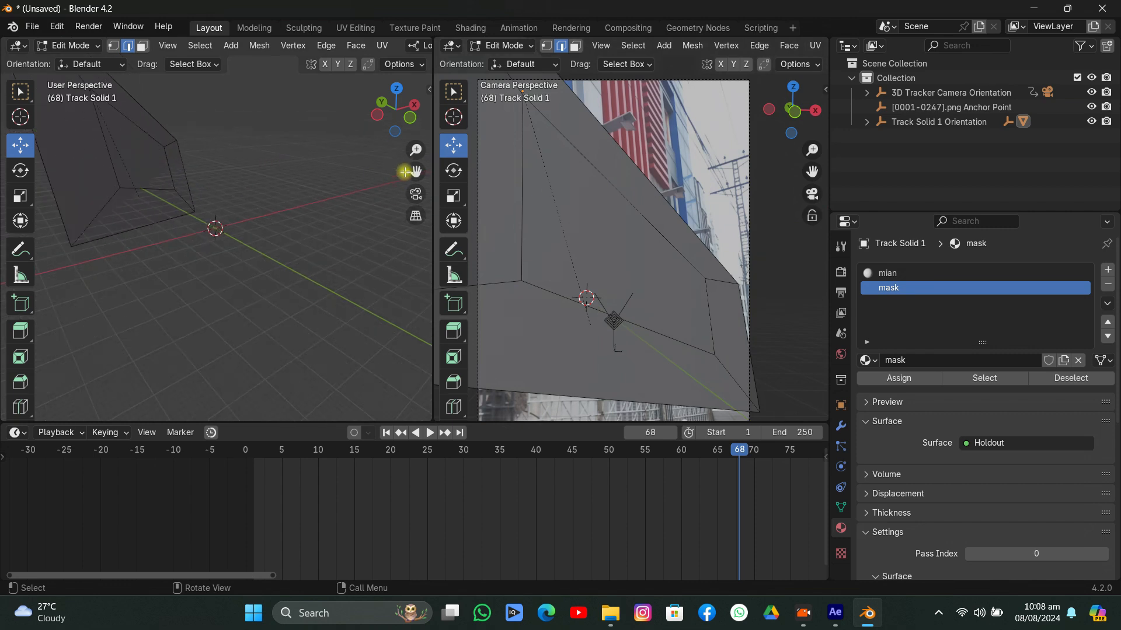
{"action": "middle_click_drag", "start_coordinate": [405, 172], "coordinate": [332, 198]}
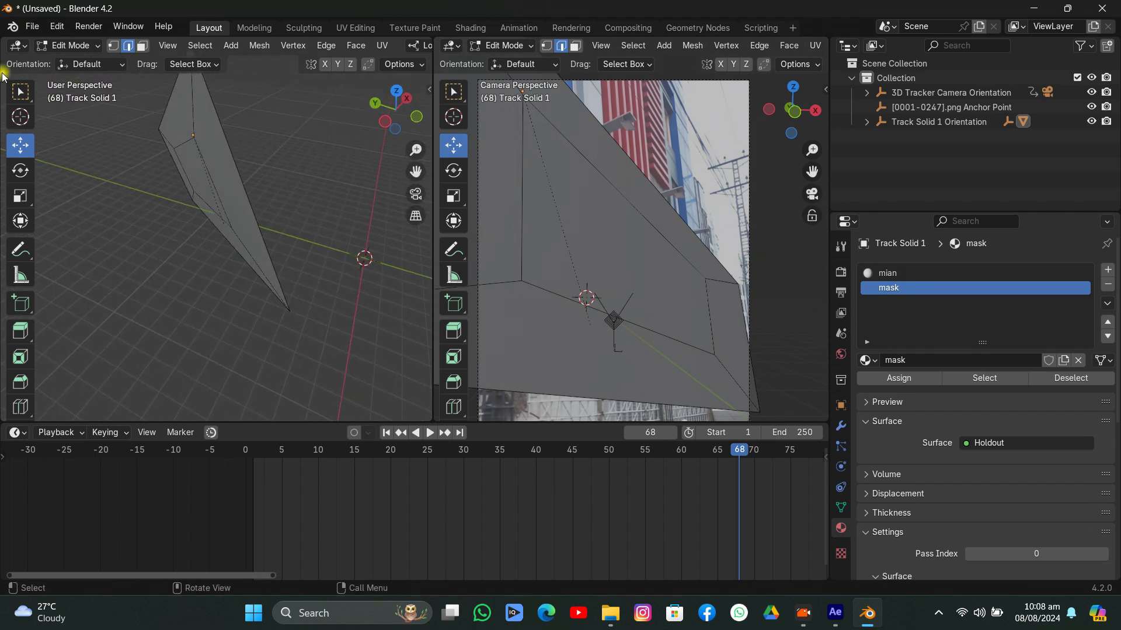
Extrude the central billboard face backward into a recessed box and move its back face deeper along the local Y axis.
{"action": "left_click", "coordinate": [142, 47]}
{"action": "left_click", "coordinate": [190, 158]}
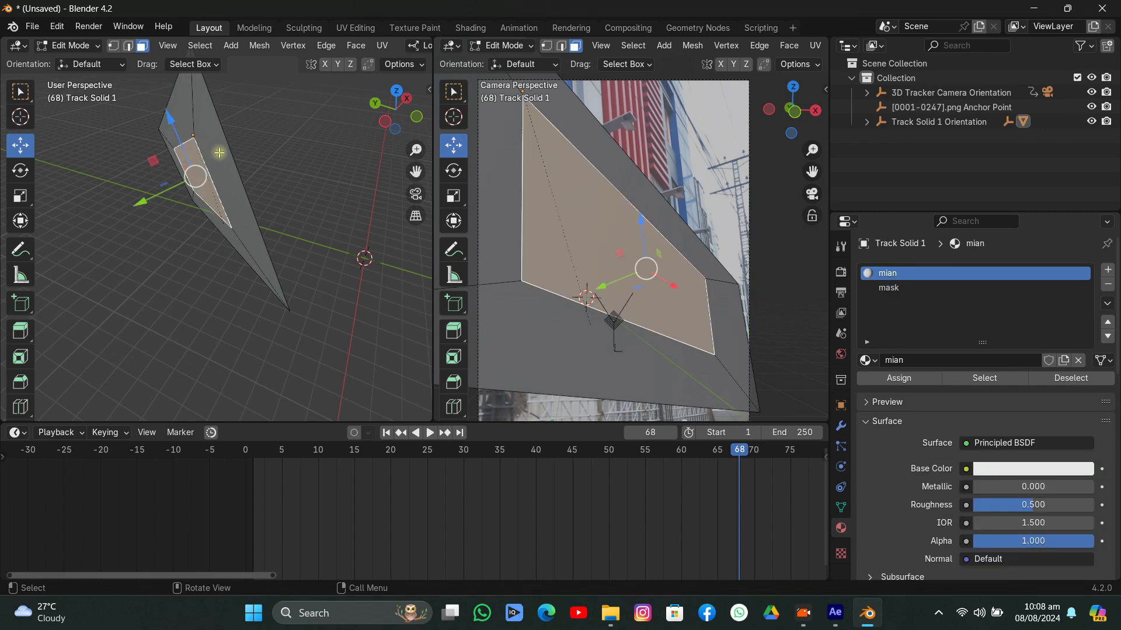
{"action": "middle_click_drag", "start_coordinate": [367, 162], "coordinate": [226, 160]}
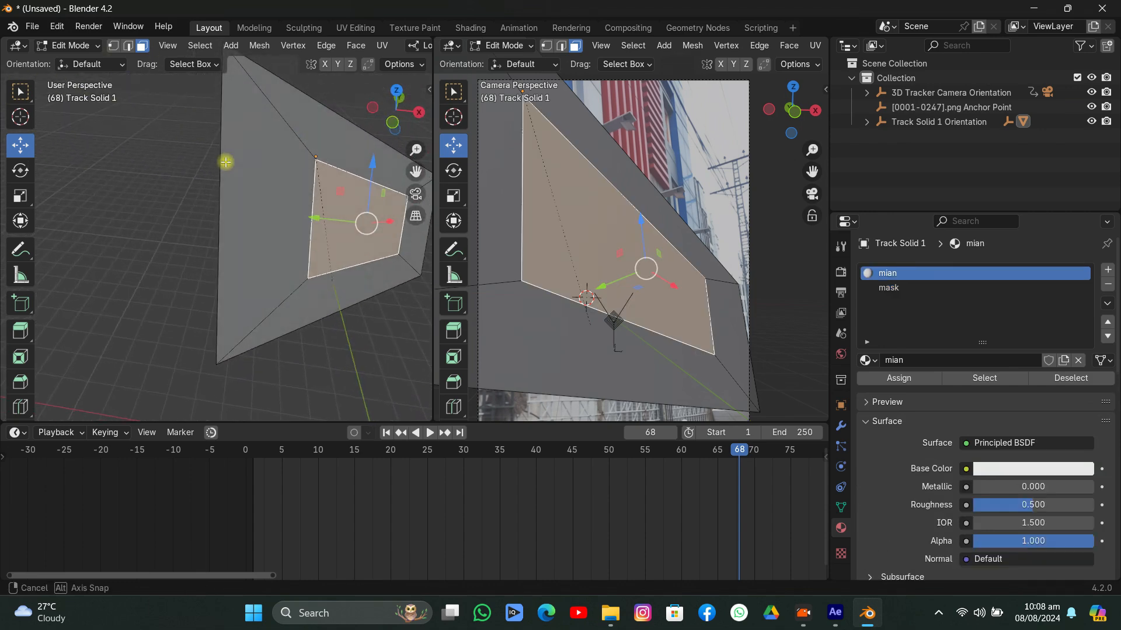
{"action": "key", "text": "e"}
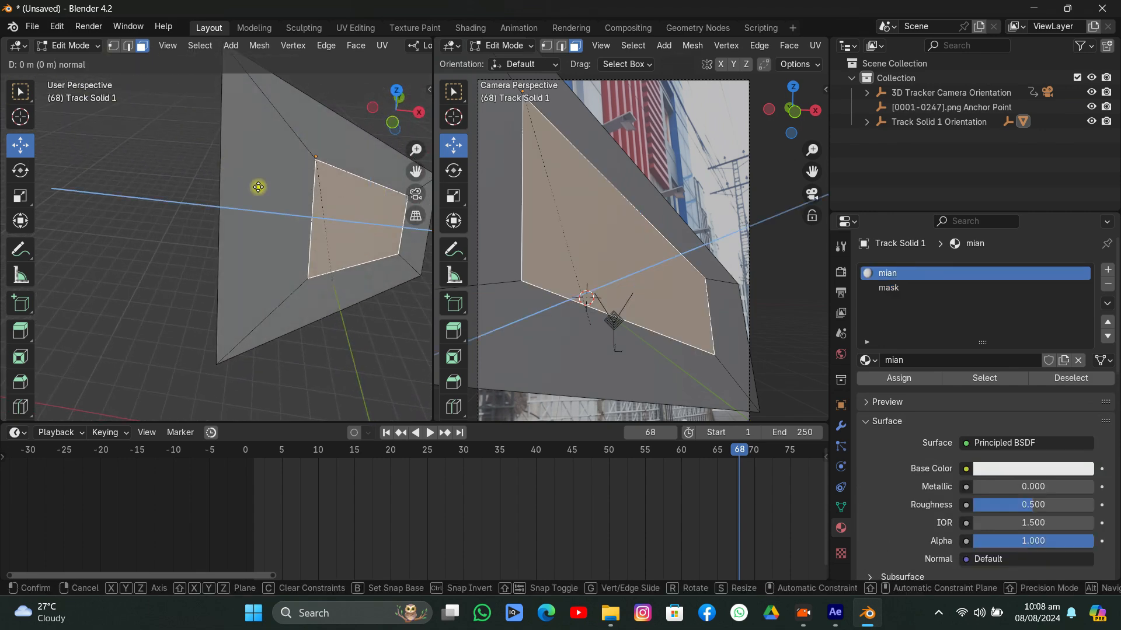
{"action": "left_click", "coordinate": [179, 186]}
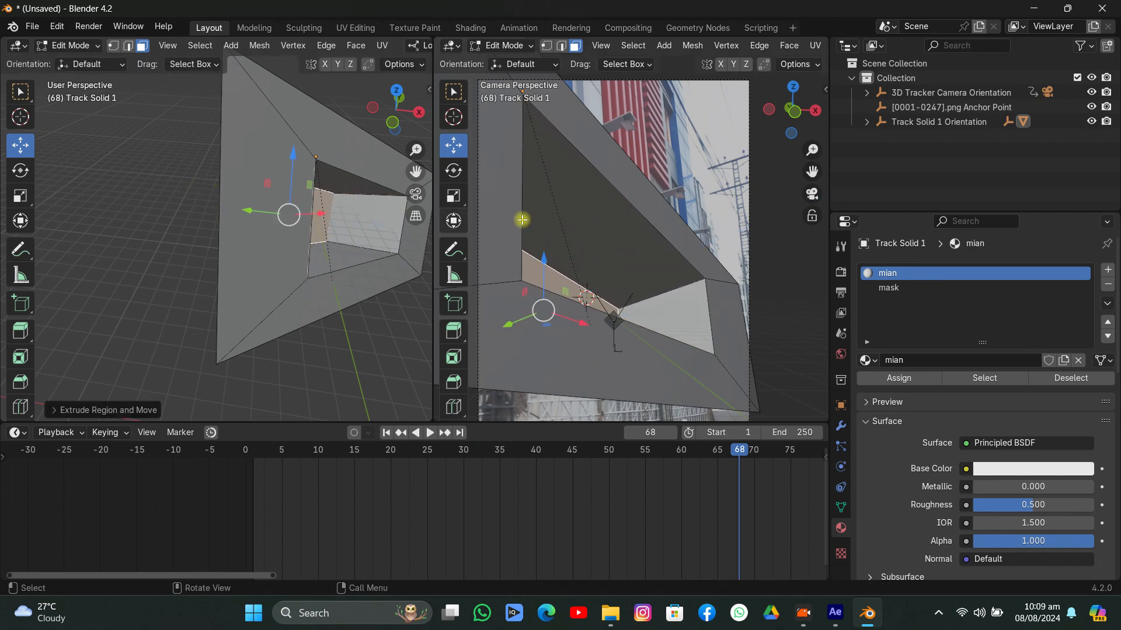
{"action": "scroll", "coordinate": [581, 222], "scroll_direction": "down", "scroll_amount": 3}
{"action": "left_click_drag", "start_coordinate": [555, 289], "coordinate": [536, 297]}
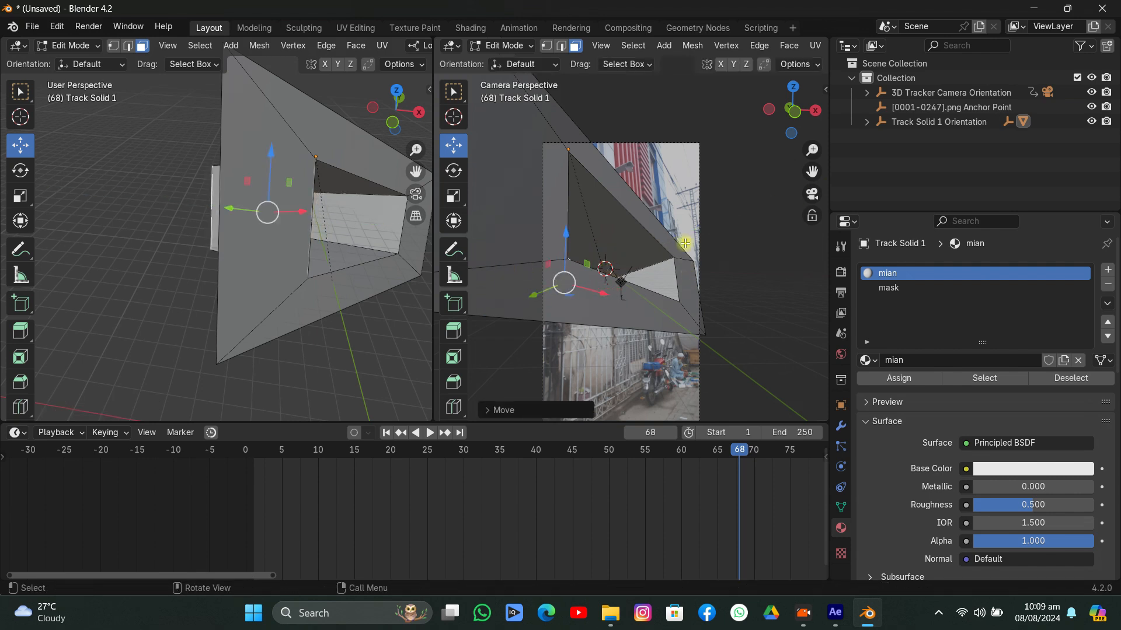
Grow and invert the selection to get the outer border faces, assign the mask material to them, and return to Object Mode.
{"action": "key", "text": "ctrl+KP_Add"}
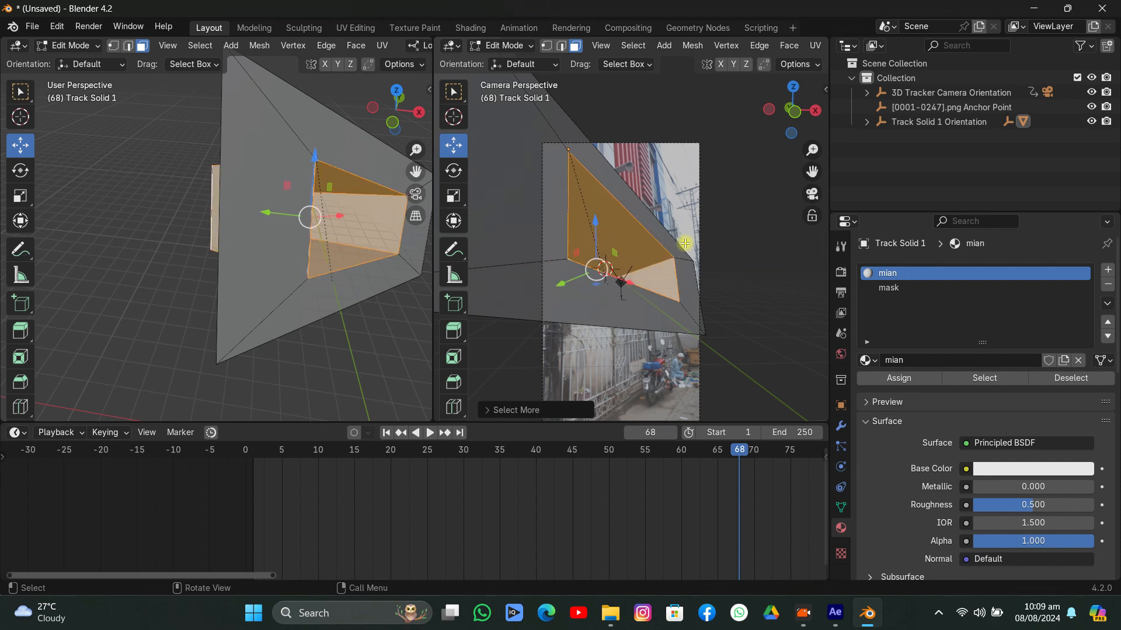
{"action": "left_click", "coordinate": [200, 45]}
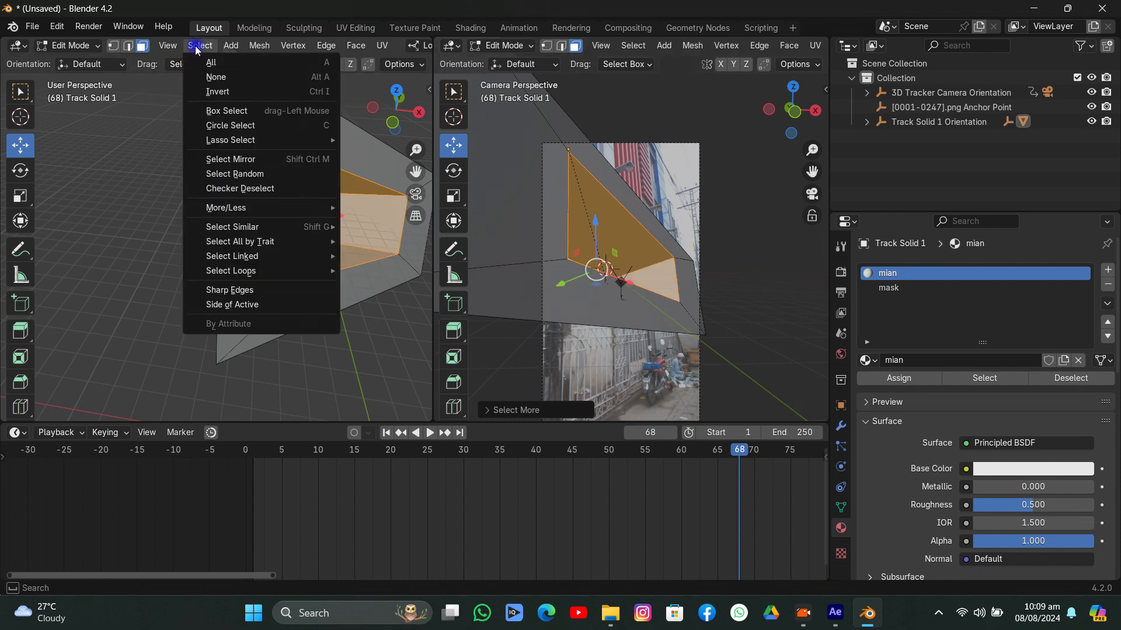
{"action": "left_click", "coordinate": [236, 110]}
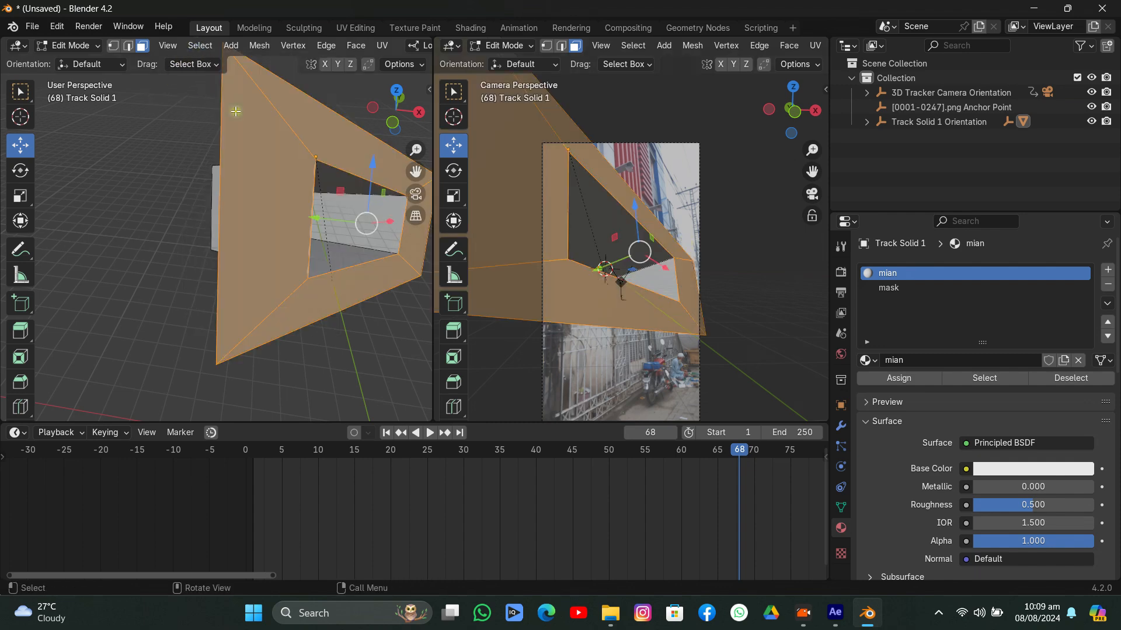
{"action": "left_click", "coordinate": [894, 288]}
{"action": "left_click", "coordinate": [900, 380]}
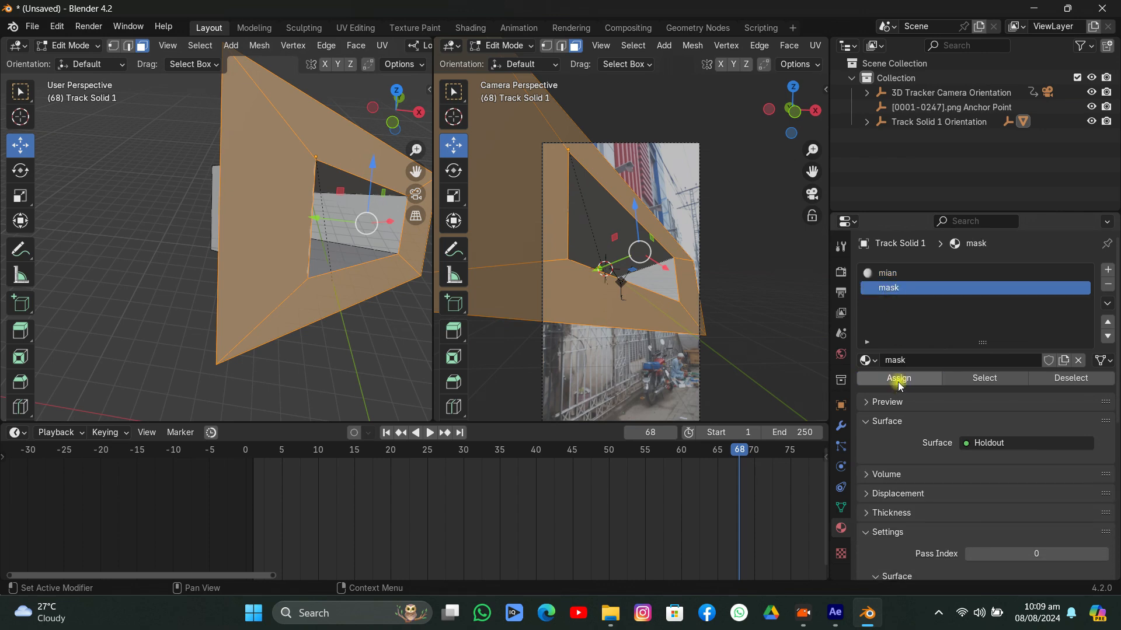
{"action": "left_click", "coordinate": [70, 45]}
{"action": "left_click", "coordinate": [64, 58]}
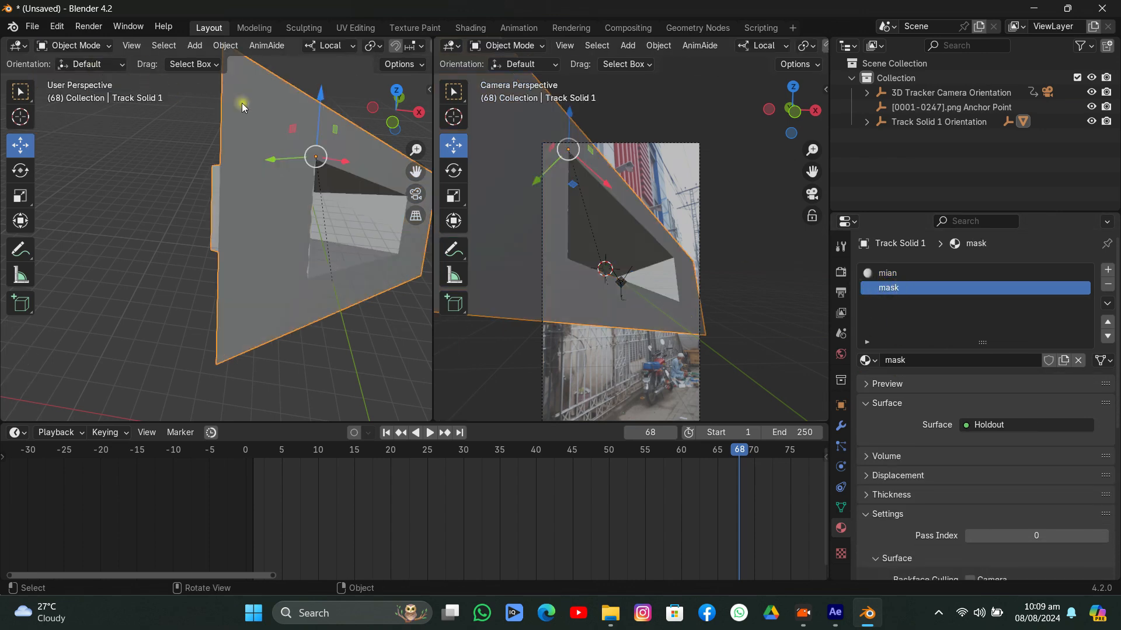
{"action": "scroll", "coordinate": [385, 46], "scroll_direction": "down", "scroll_amount": 5}
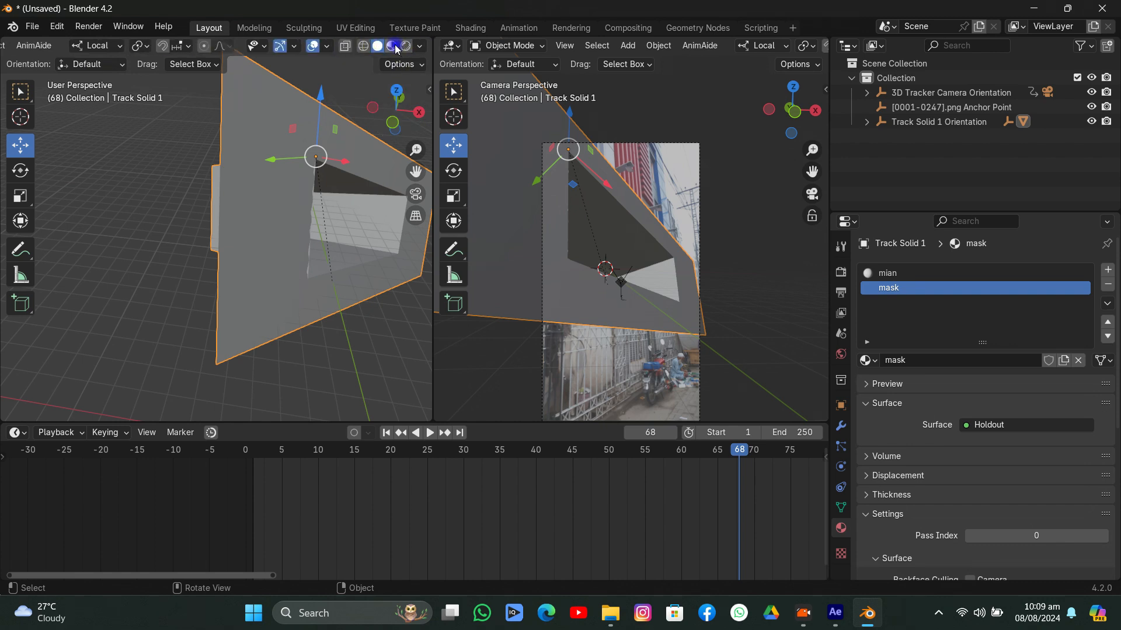
{"action": "left_click", "coordinate": [394, 46]}
{"action": "left_click", "coordinate": [362, 357]}
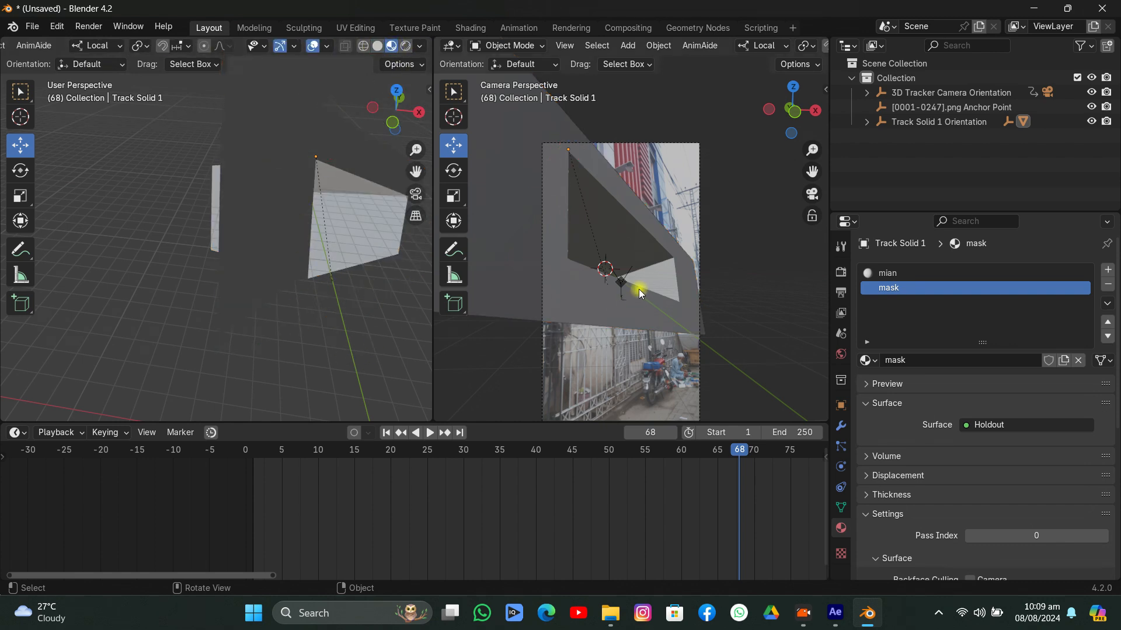
{"action": "left_click", "coordinate": [377, 45]}
Show the camera view in Material Preview shading and select Track Solid 1.
{"action": "scroll", "coordinate": [782, 42], "scroll_direction": "down", "scroll_amount": 5}
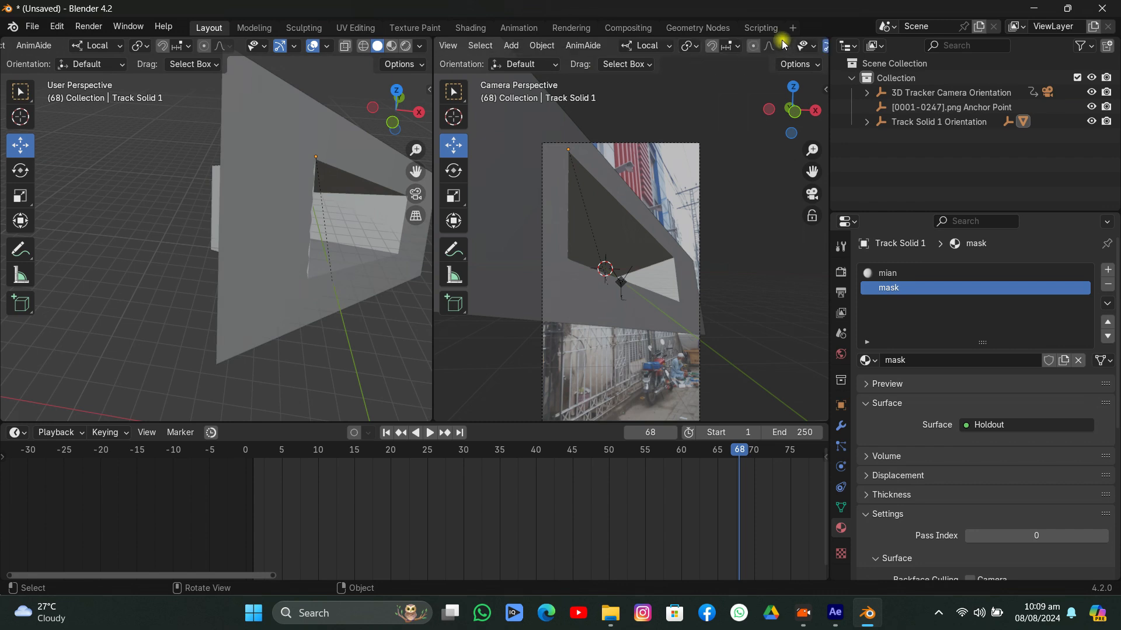
{"action": "left_click", "coordinate": [793, 45]}
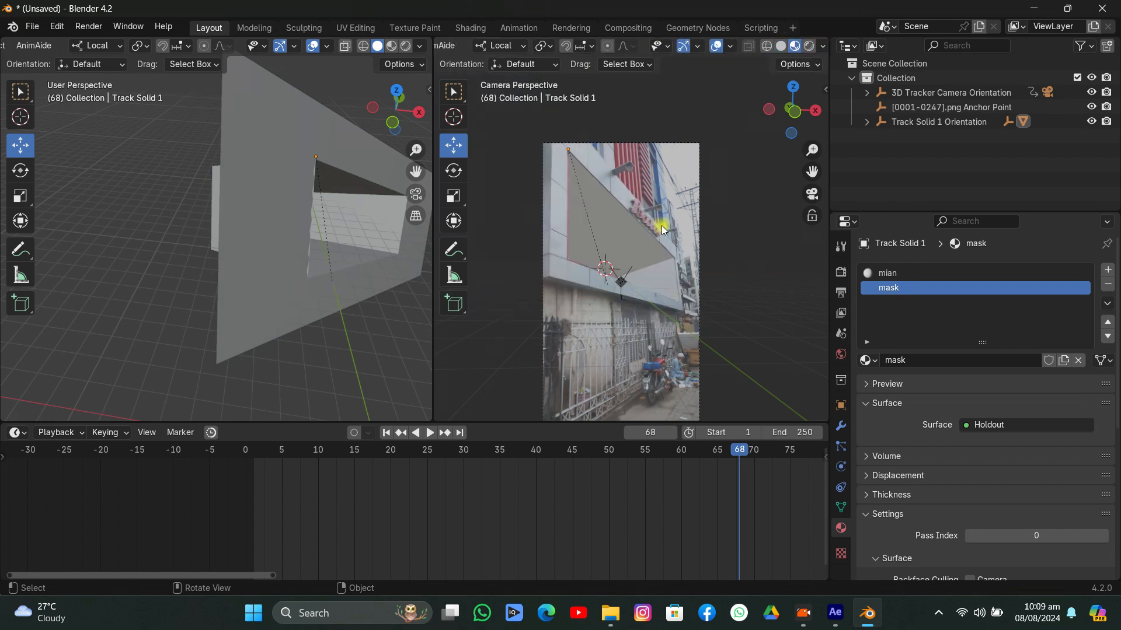
{"action": "left_click", "coordinate": [654, 249]}
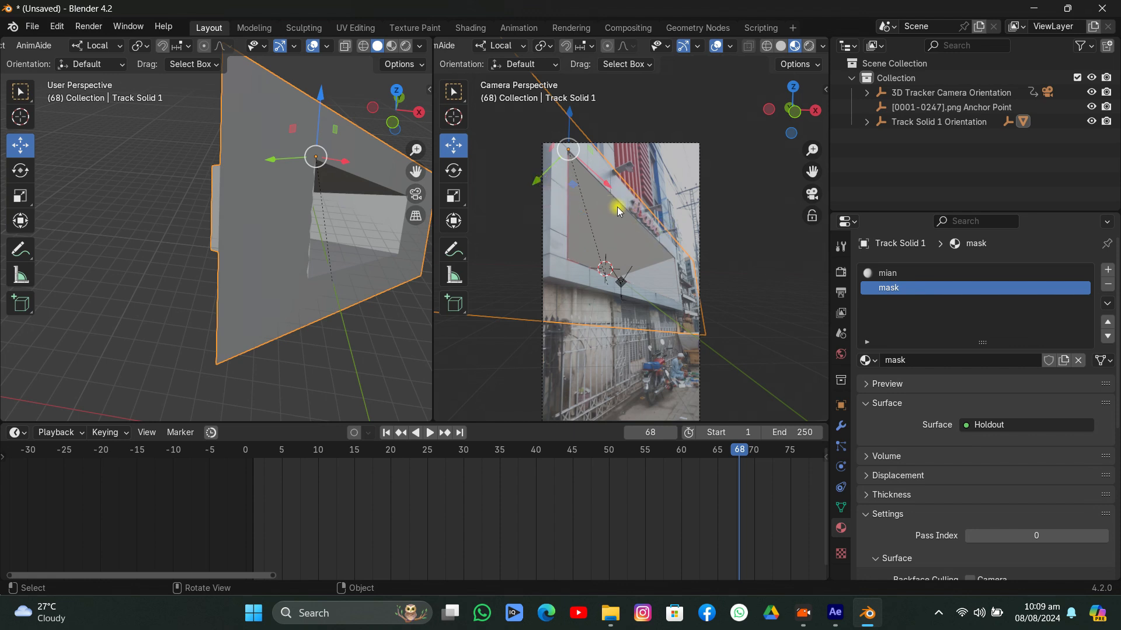
Add a cube and move it down along its Z axis below the recessed box.
{"action": "key", "text": "shift+a"}
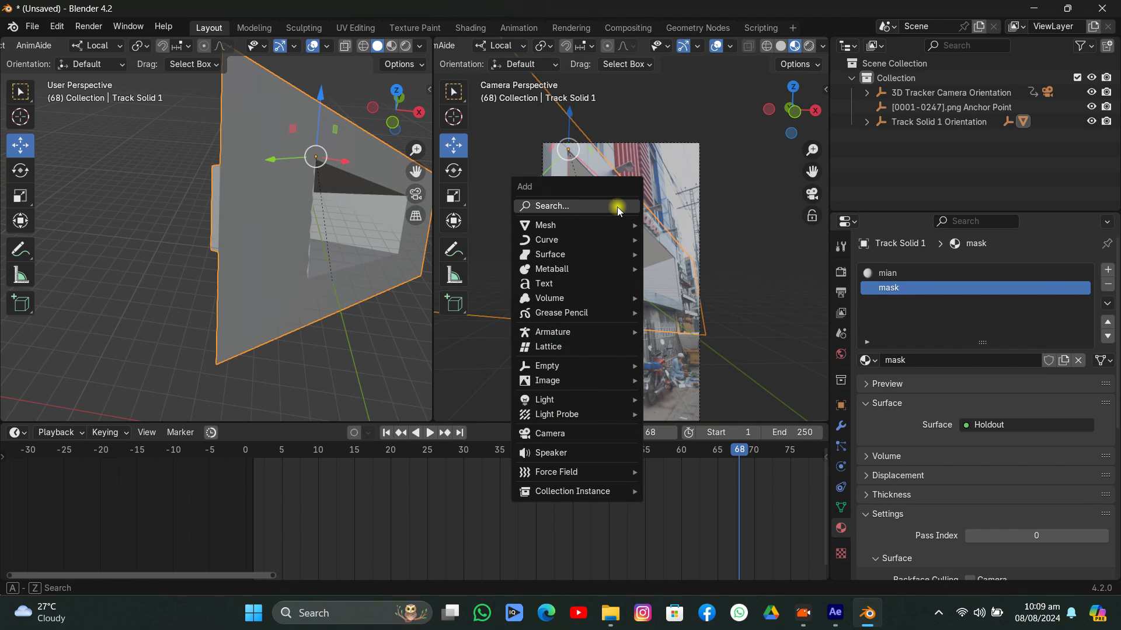
{"action": "mouse_move", "coordinate": [628, 229]}
{"action": "left_click", "coordinate": [666, 239]}
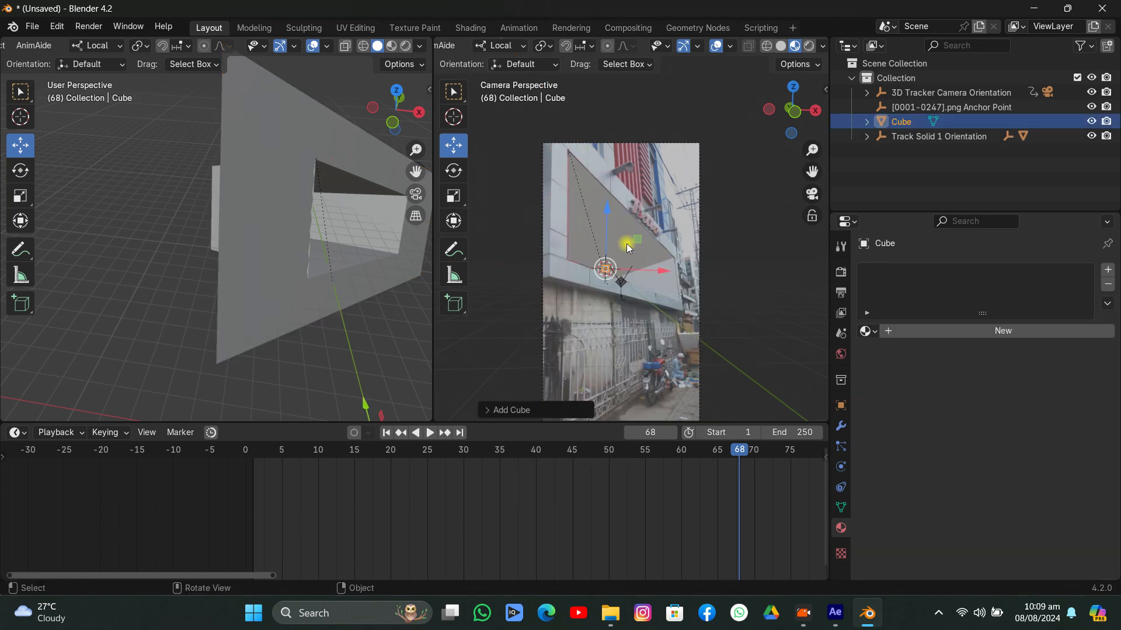
{"action": "left_click_drag", "start_coordinate": [603, 231], "coordinate": [607, 252]}
{"action": "scroll", "coordinate": [621, 283], "scroll_direction": "up", "scroll_amount": 4}
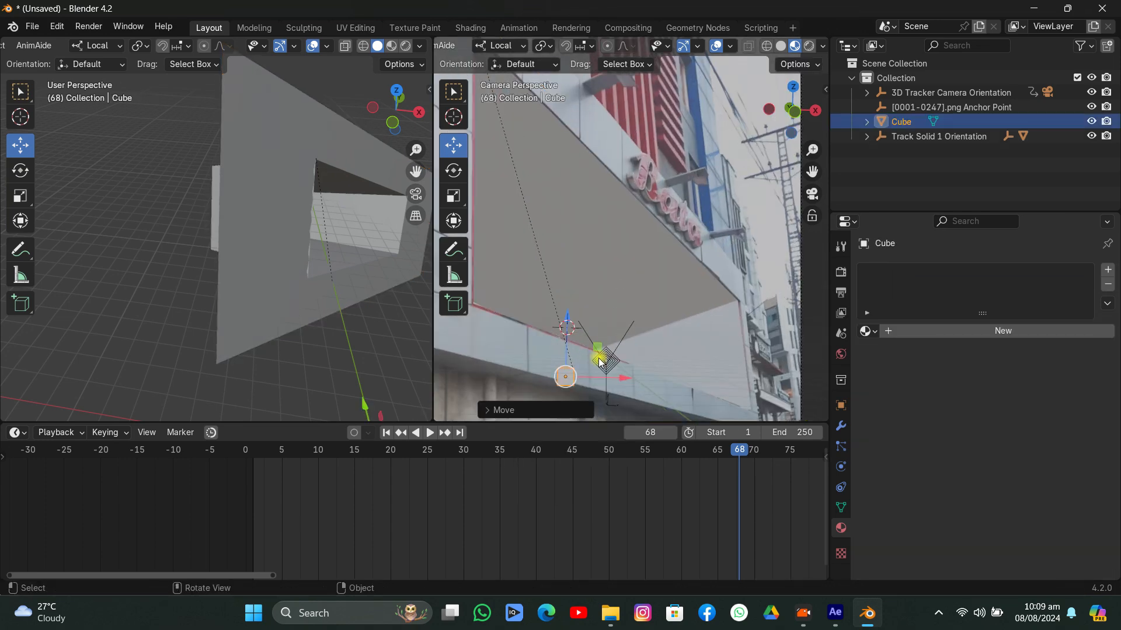
{"action": "scroll", "coordinate": [674, 253], "scroll_direction": "up", "scroll_amount": 5}
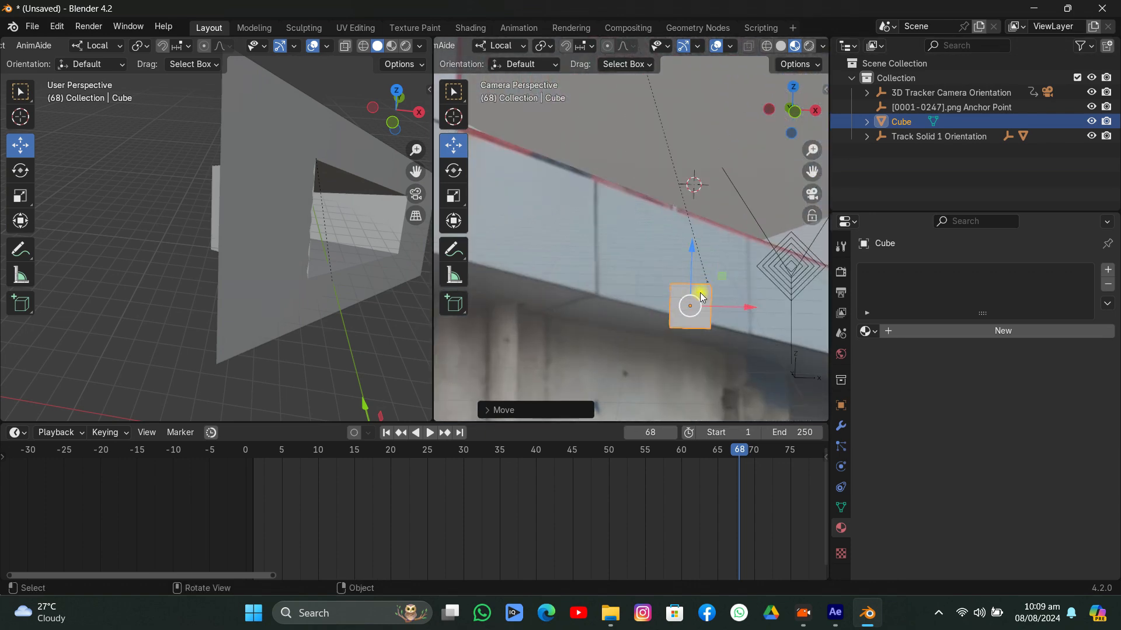
{"action": "middle_click_drag", "start_coordinate": [701, 253], "coordinate": [573, 253]}
Select Track Solid 1 and snap the 3D cursor to it.
{"action": "left_click", "coordinate": [355, 291]}
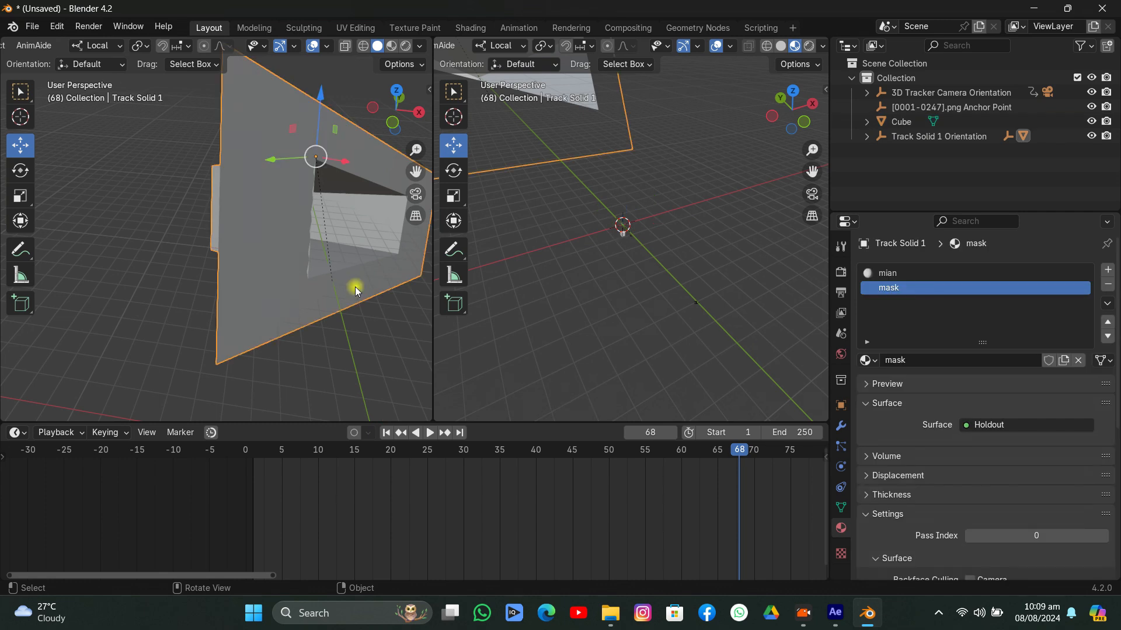
{"action": "key", "text": "shift+s"}
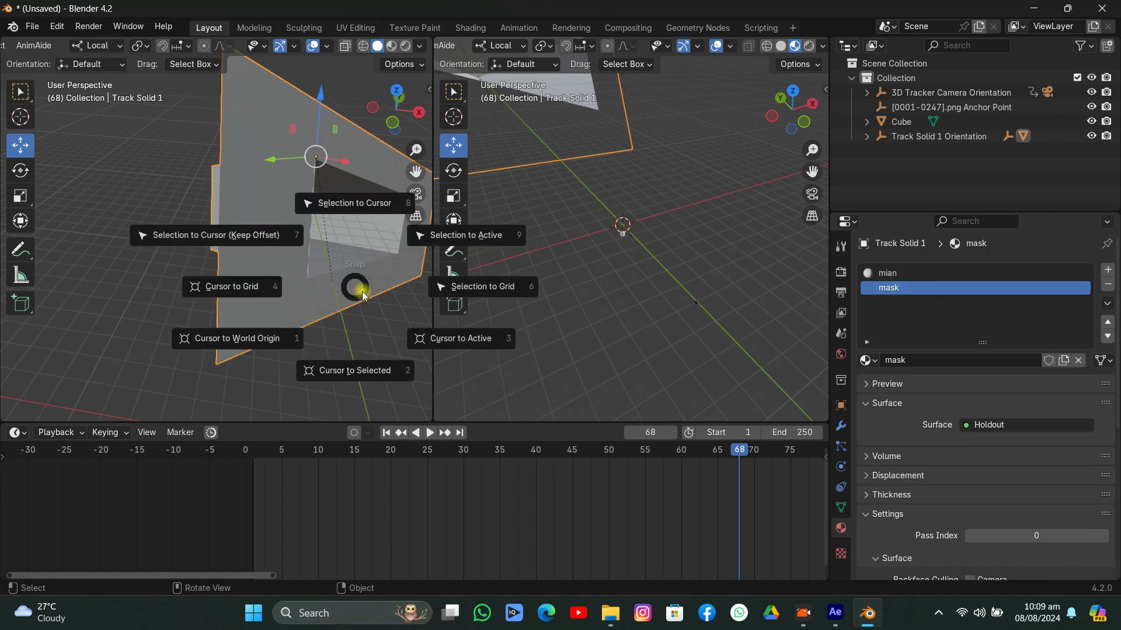
{"action": "left_click", "coordinate": [355, 339]}
Snap the cube to the 3D cursor and return to the camera view.
{"action": "left_click", "coordinate": [627, 234]}
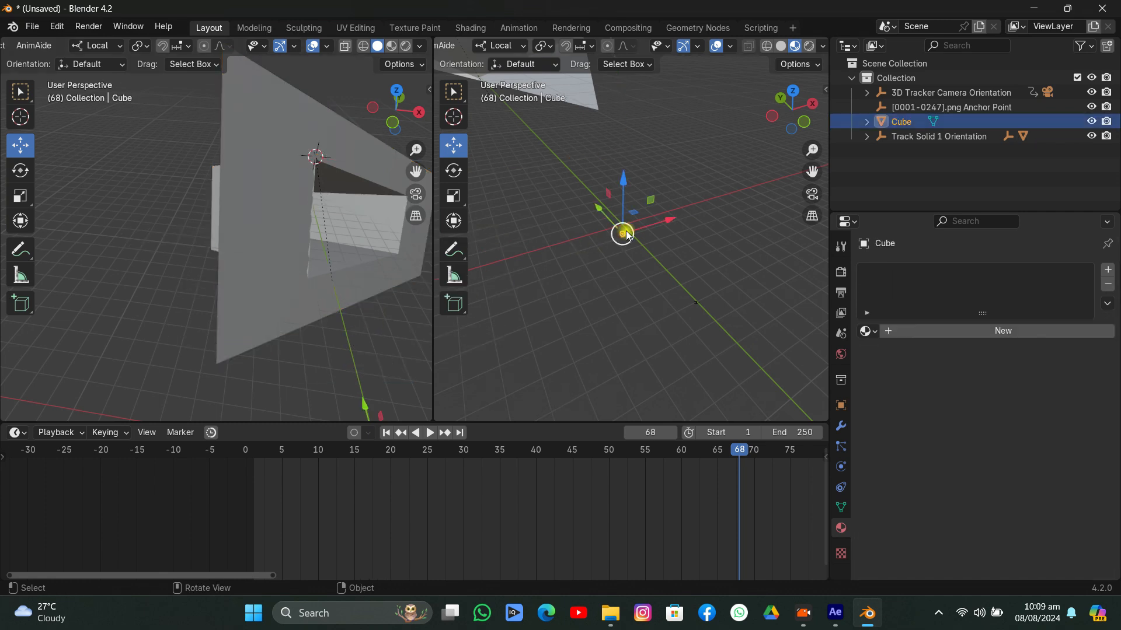
{"action": "key", "text": "shift+s"}
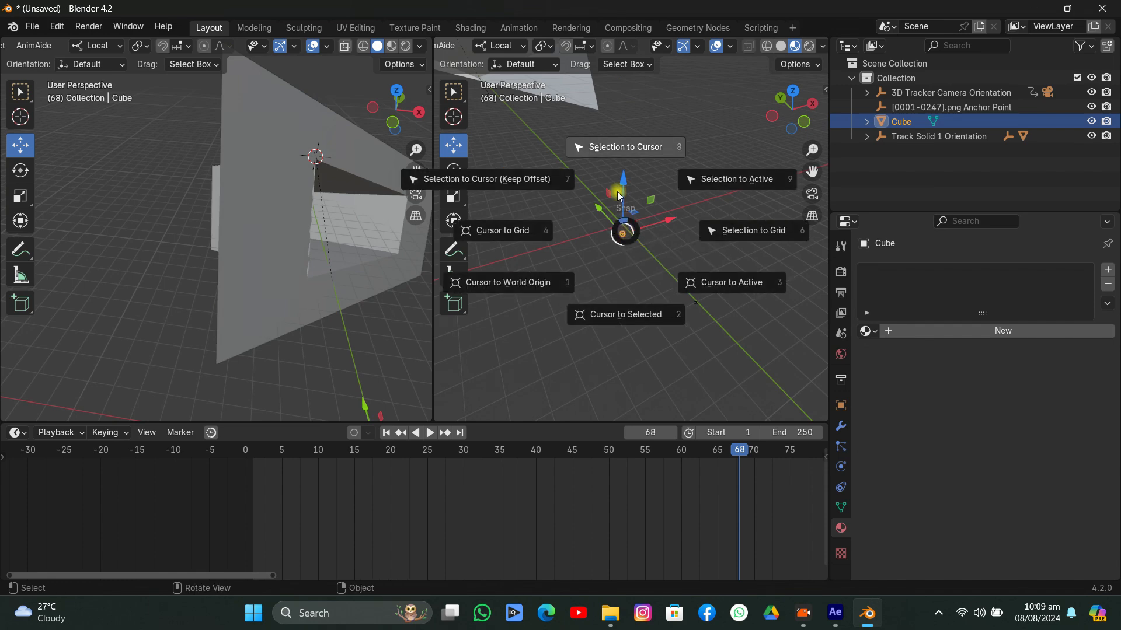
{"action": "left_click", "coordinate": [619, 194]}
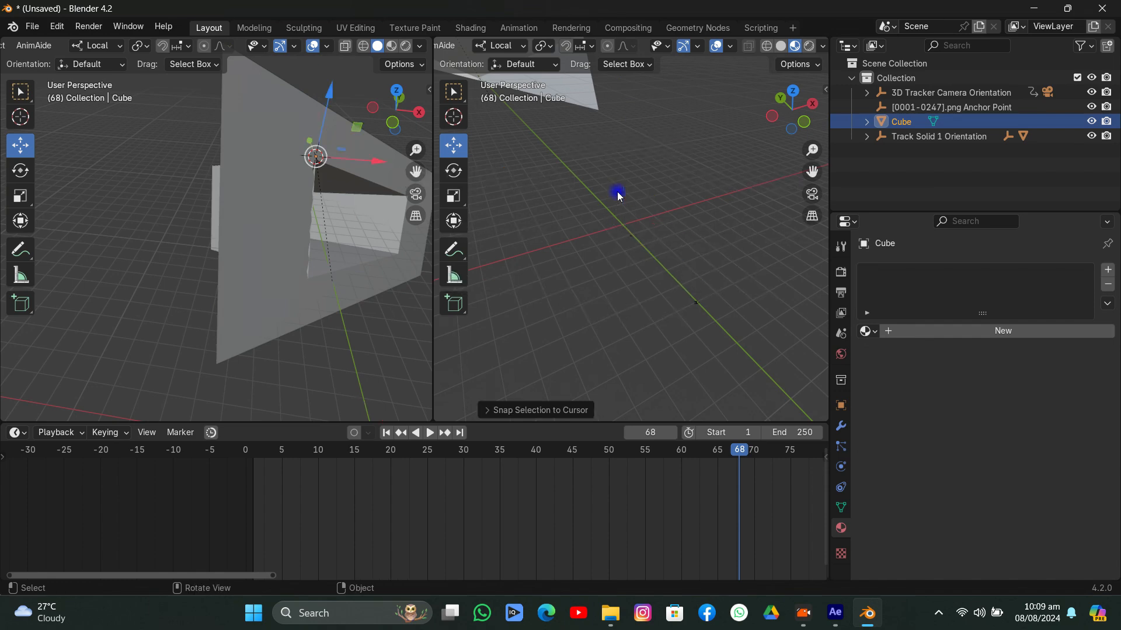
{"action": "left_click", "coordinate": [808, 188]}
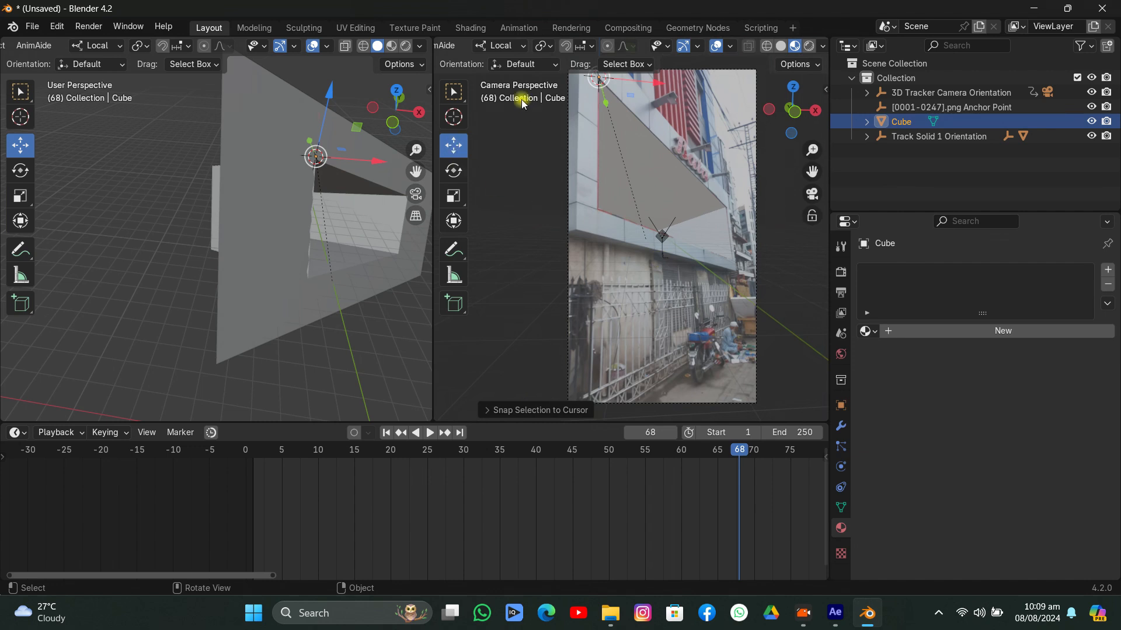
Scale the cube up uniformly and move it down along its Z axis to straddle the side edge of the billboard opening.
{"action": "left_click", "coordinate": [454, 194]}
{"action": "left_click_drag", "start_coordinate": [623, 108], "coordinate": [732, 235]}
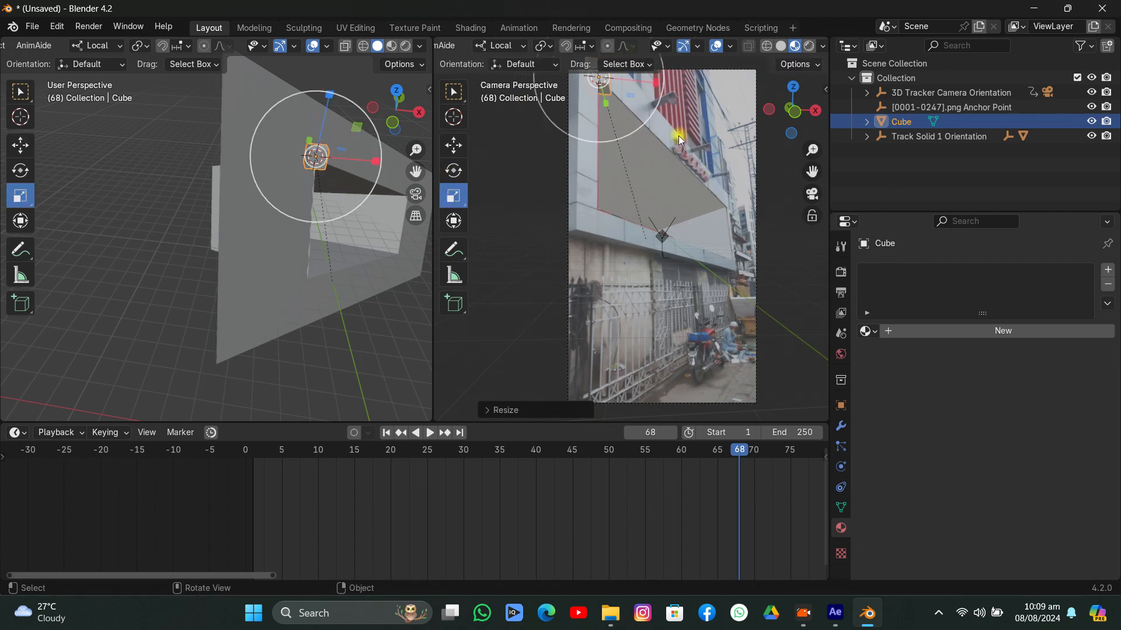
{"action": "left_click", "coordinate": [454, 145]}
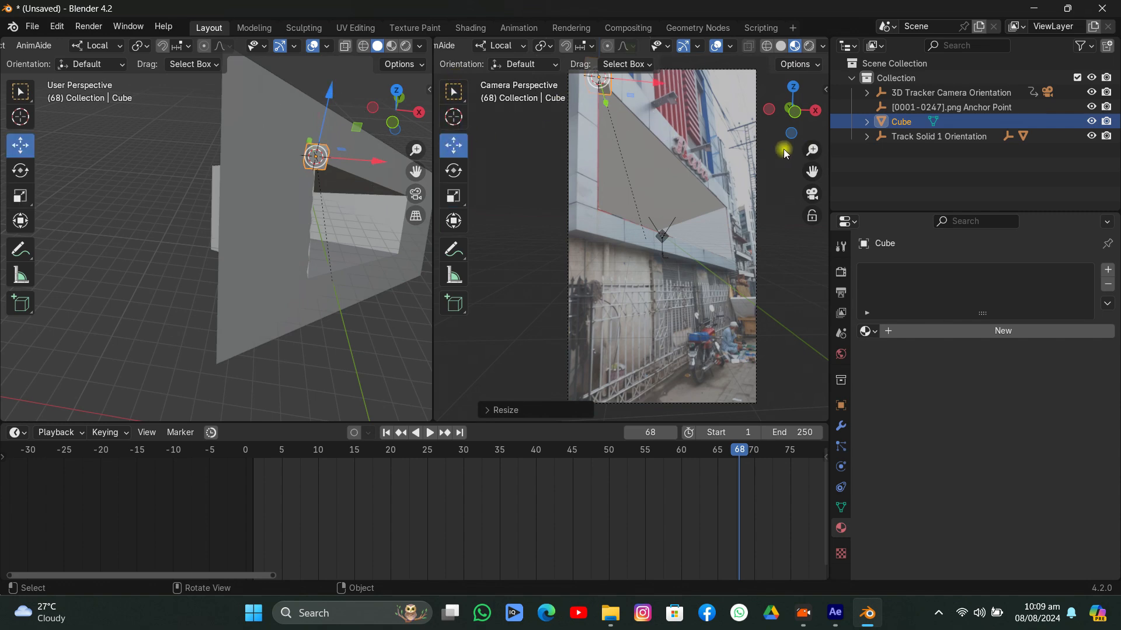
{"action": "left_click_drag", "start_coordinate": [811, 171], "coordinate": [649, 137]}
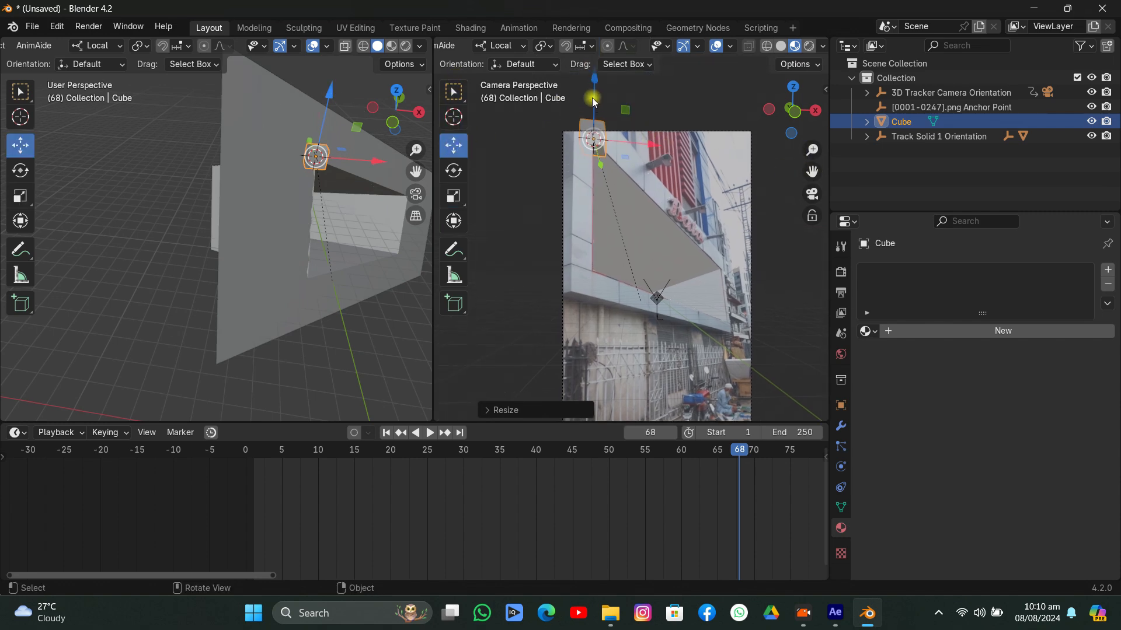
{"action": "left_click_drag", "start_coordinate": [593, 102], "coordinate": [573, 150]}
{"action": "scroll", "coordinate": [620, 181], "scroll_direction": "up", "scroll_amount": 2}
{"action": "left_click_drag", "start_coordinate": [811, 172], "coordinate": [916, 231]}
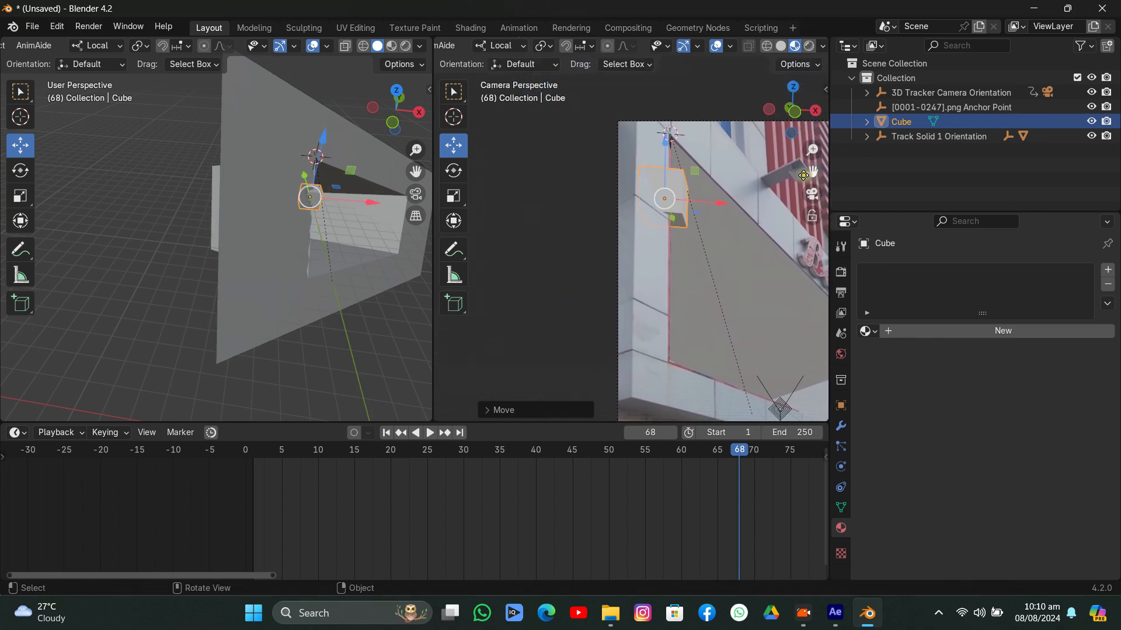
Give the cube a new material with an orange base color and move the cube slightly up along its Z axis.
{"action": "scroll", "coordinate": [655, 116], "scroll_direction": "up", "scroll_amount": 5}
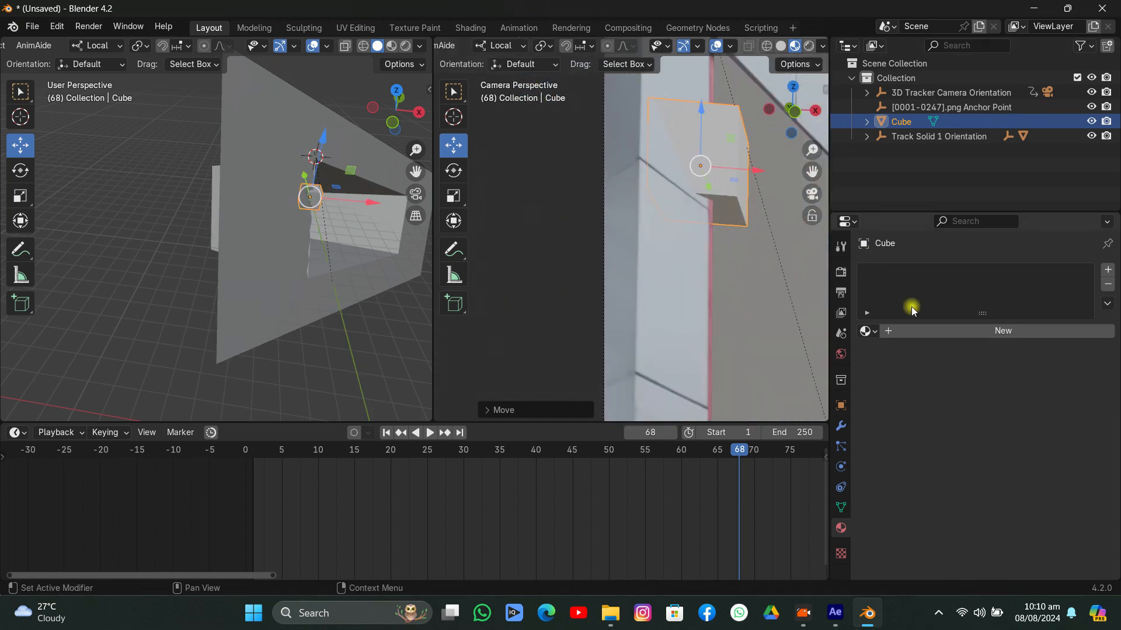
{"action": "left_click", "coordinate": [943, 331]}
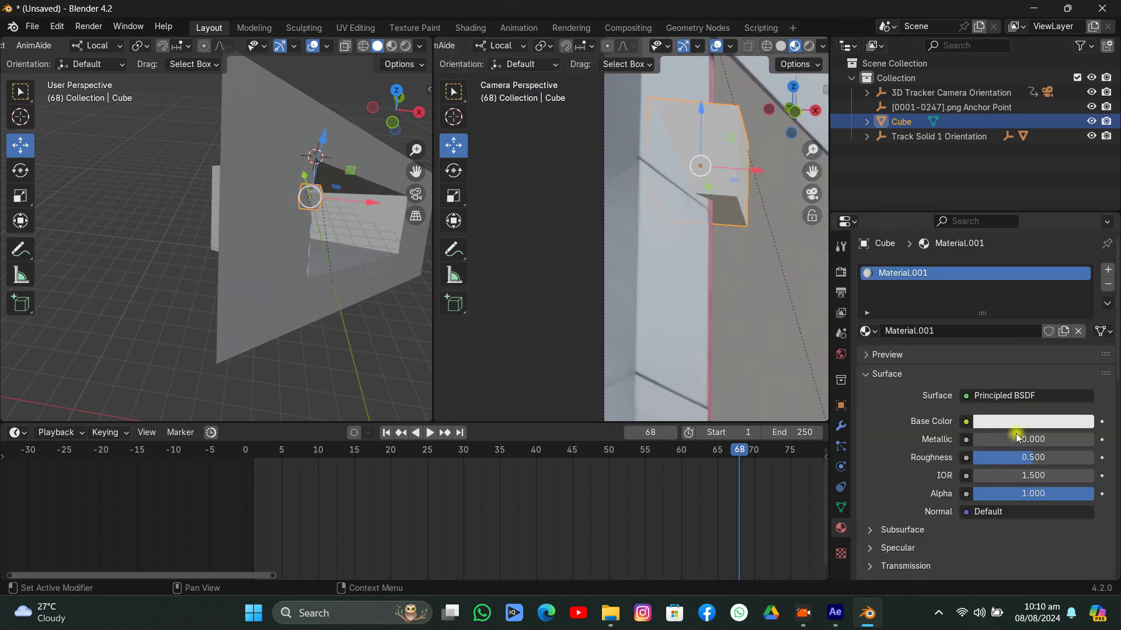
{"action": "left_click", "coordinate": [1016, 421]}
{"action": "left_click", "coordinate": [992, 300]}
{"action": "left_click_drag", "start_coordinate": [993, 300], "coordinate": [982, 315]}
{"action": "scroll", "coordinate": [709, 195], "scroll_direction": "down", "scroll_amount": 2}
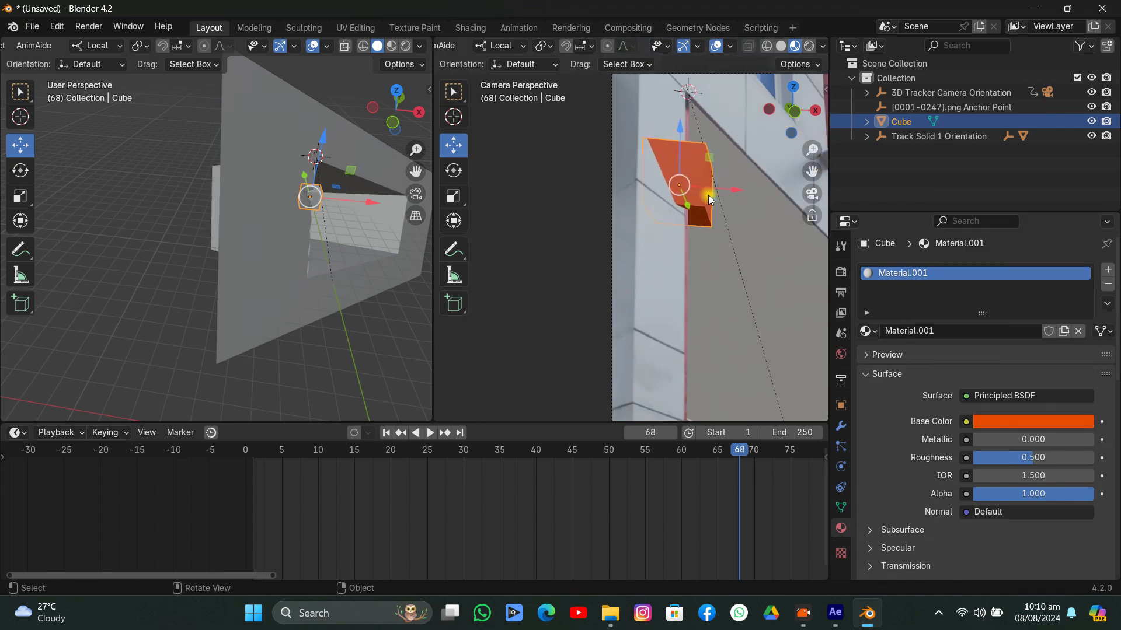
{"action": "left_click_drag", "start_coordinate": [675, 151], "coordinate": [636, 119]}
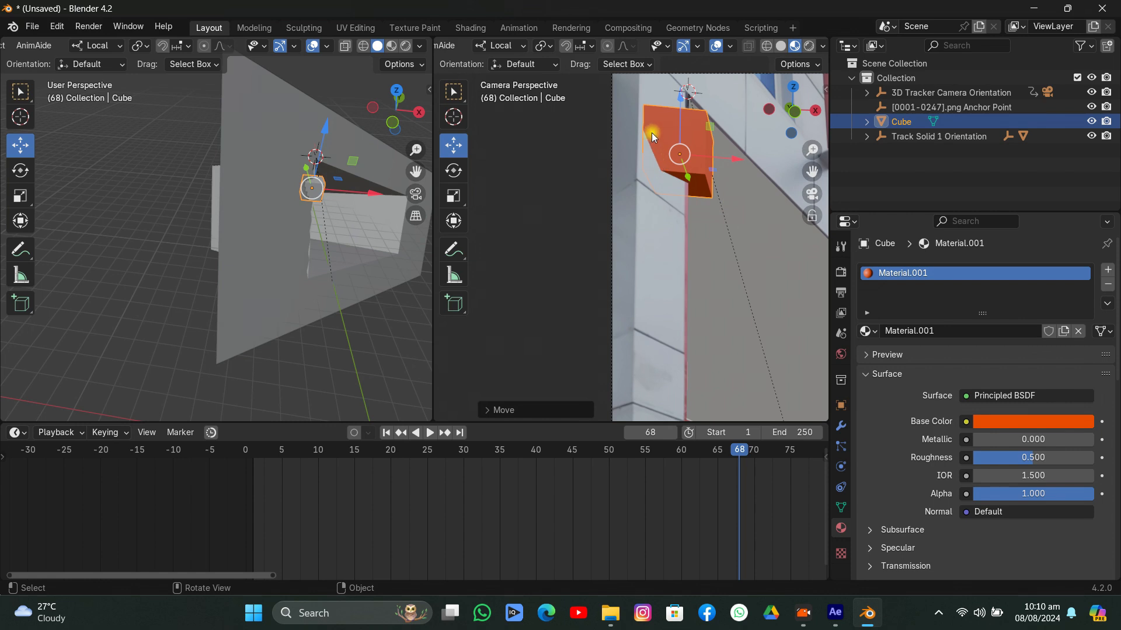
Select Track Solid 1 and scrub the timeline to frame 76 to check the holdout mask against the orange cube.
{"action": "left_click", "coordinate": [651, 133]}
{"action": "scroll", "coordinate": [672, 147], "scroll_direction": "down", "scroll_amount": 2}
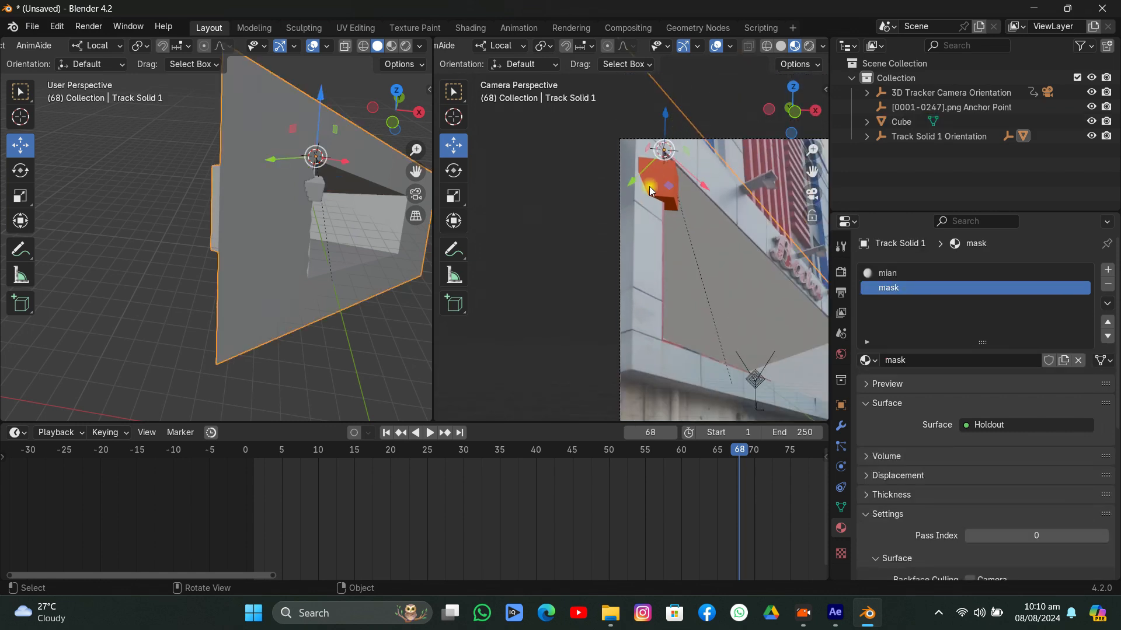
{"action": "left_click_drag", "start_coordinate": [736, 452], "coordinate": [797, 480]}
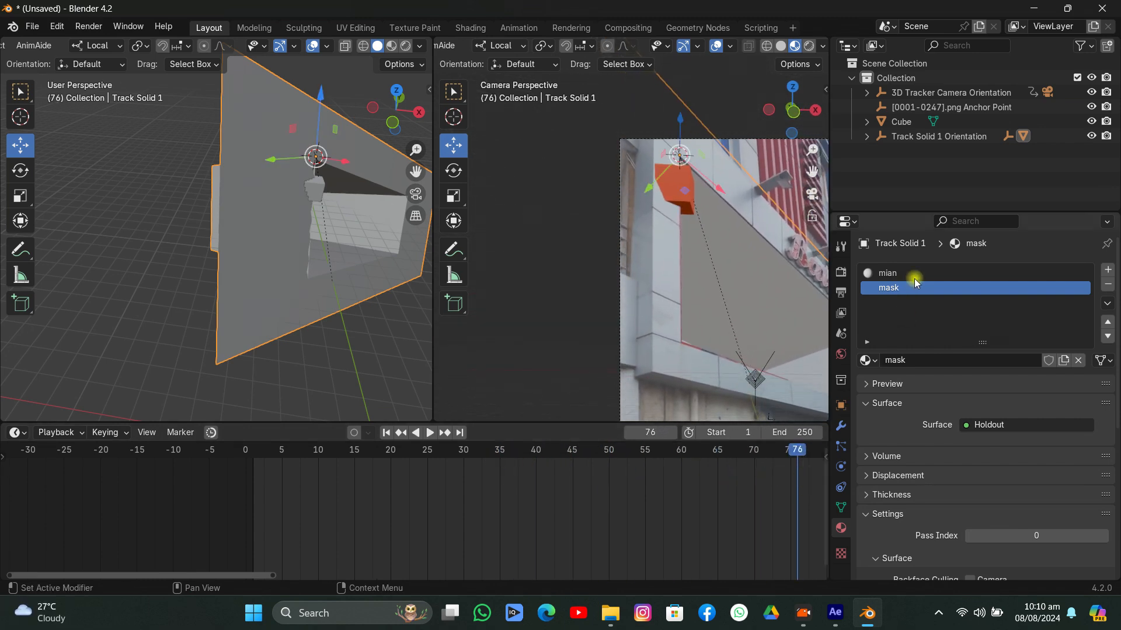
{"action": "scroll", "coordinate": [645, 286], "scroll_direction": "down", "scroll_amount": 1}
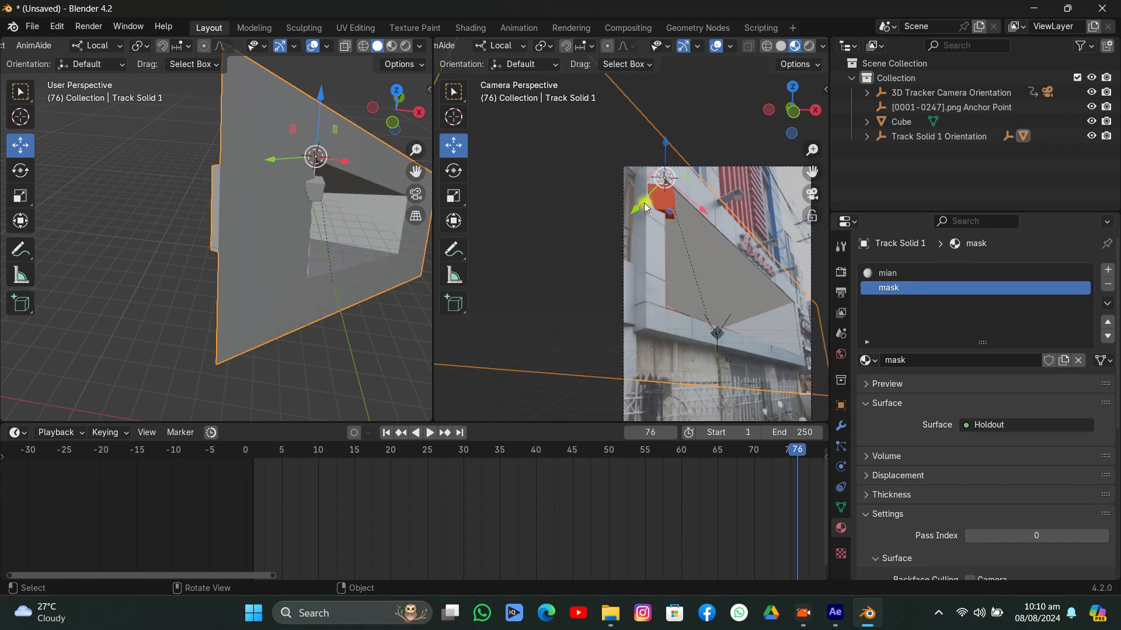
Delete the orange test cube from the scene.
{"action": "left_click", "coordinate": [661, 204]}
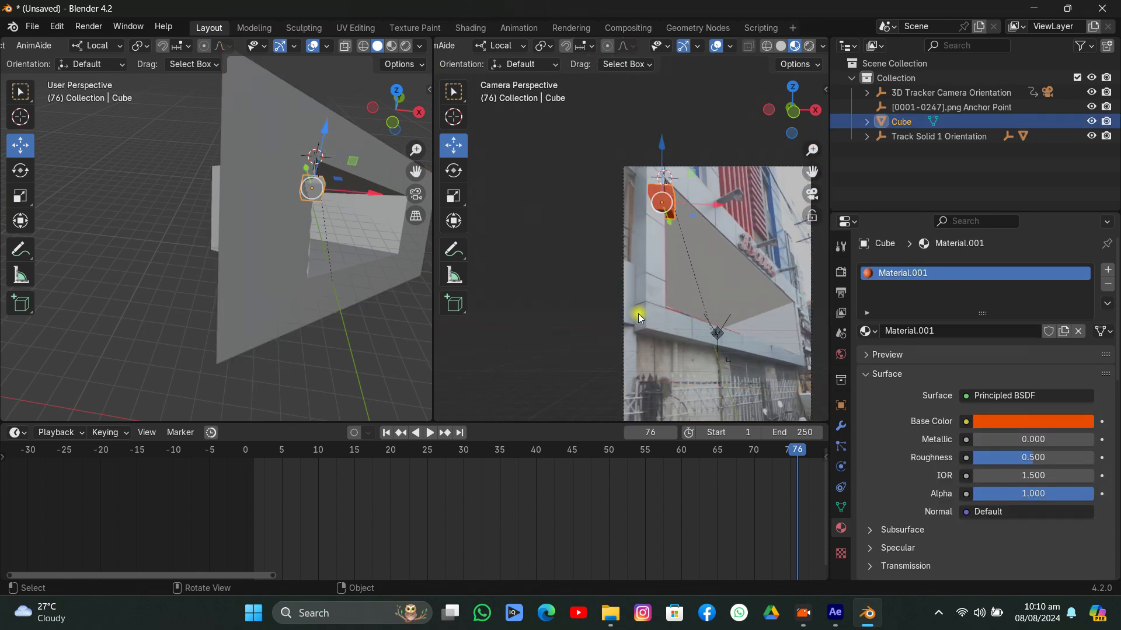
{"action": "scroll", "coordinate": [668, 283], "scroll_direction": "down", "scroll_amount": 1}
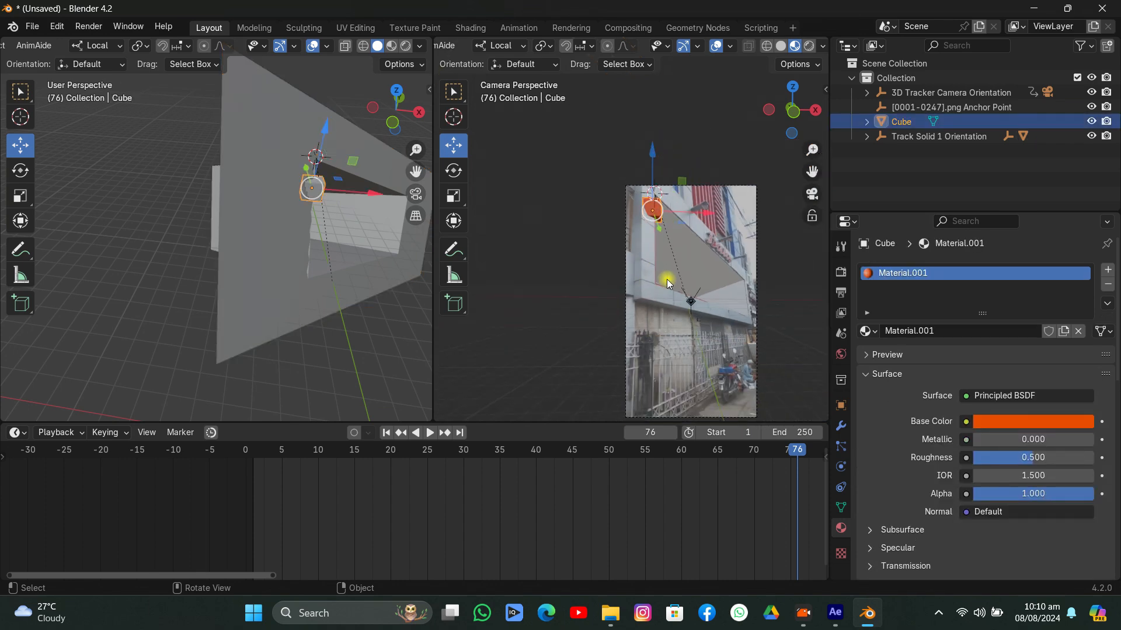
{"action": "key", "text": "x"}
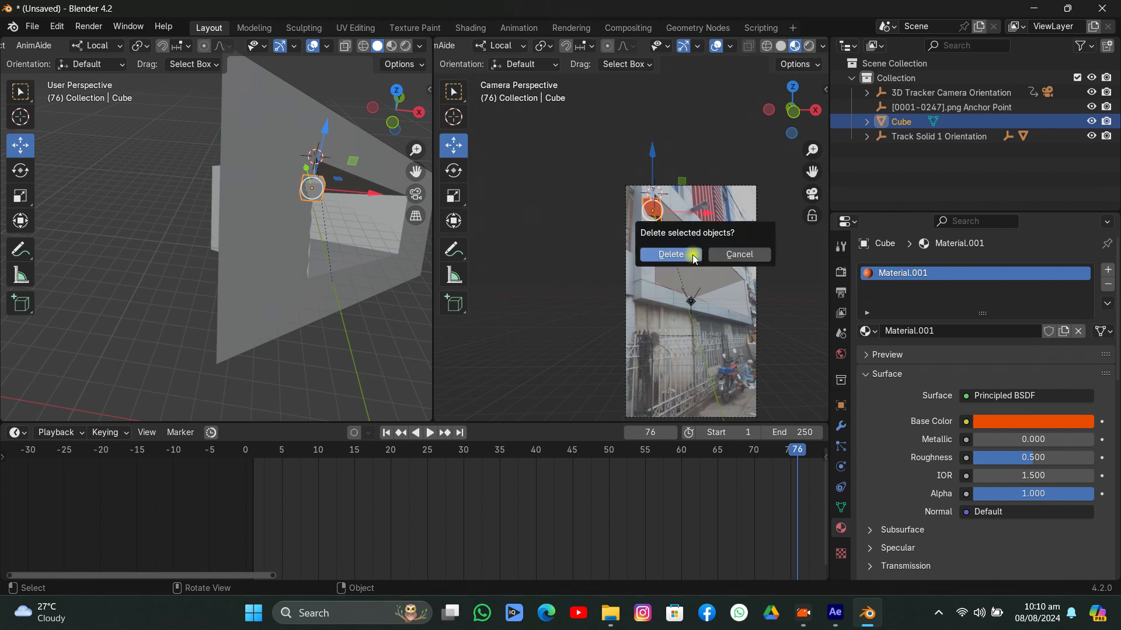
{"action": "left_click", "coordinate": [692, 254]}
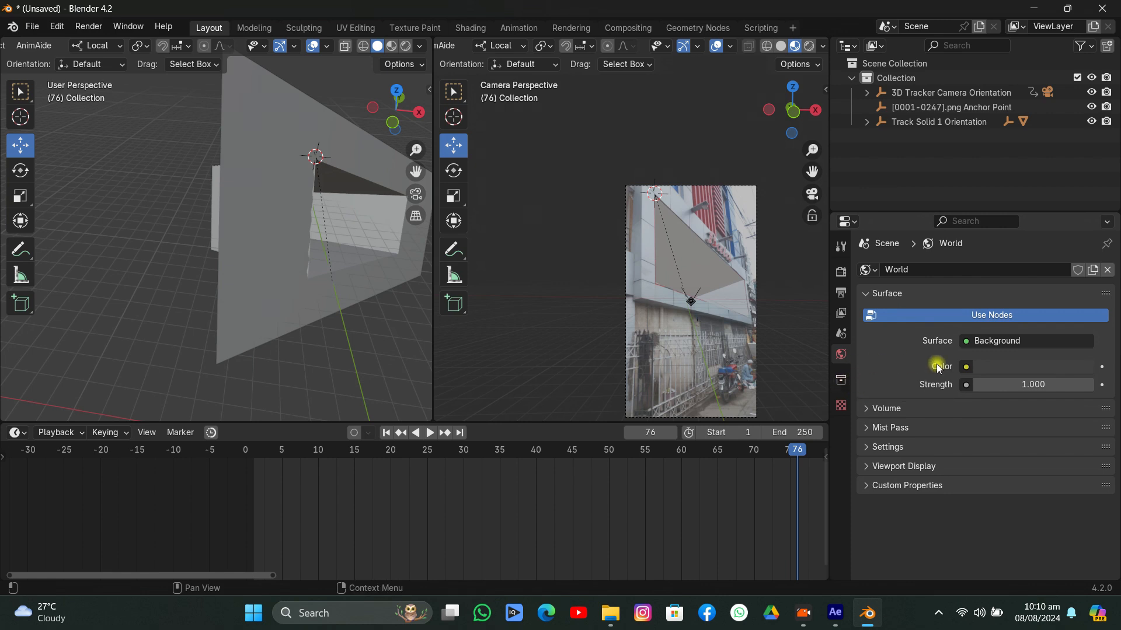
Set the world background color to an Environment Texture and load Container.jpg from E:\assets\a asset\hdri.
{"action": "left_click", "coordinate": [966, 366]}
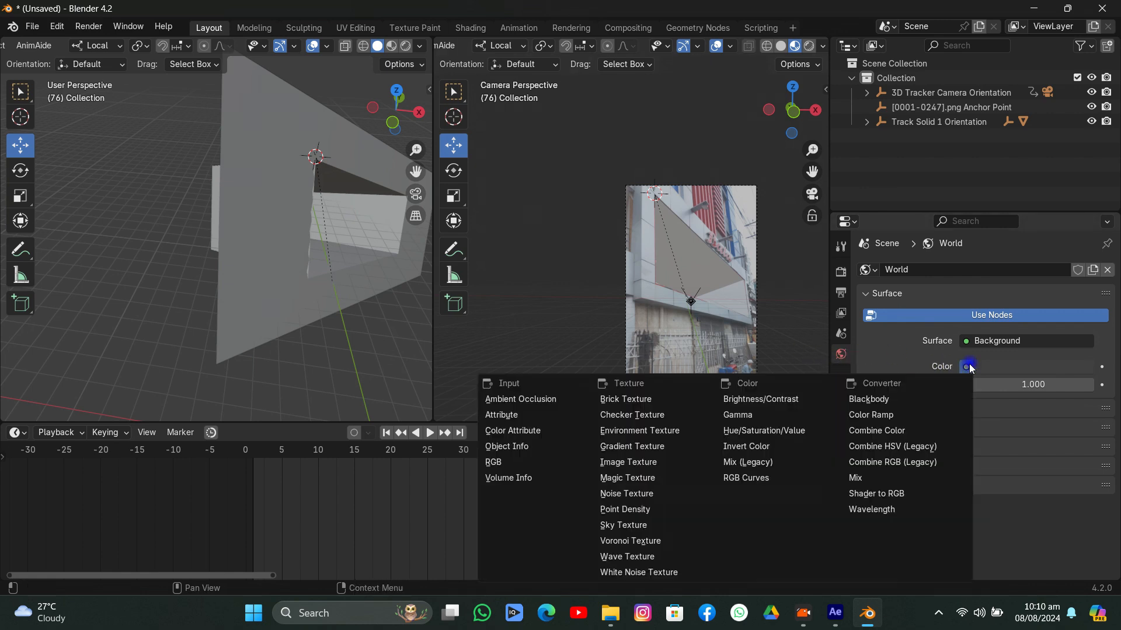
{"action": "left_click", "coordinate": [643, 430]}
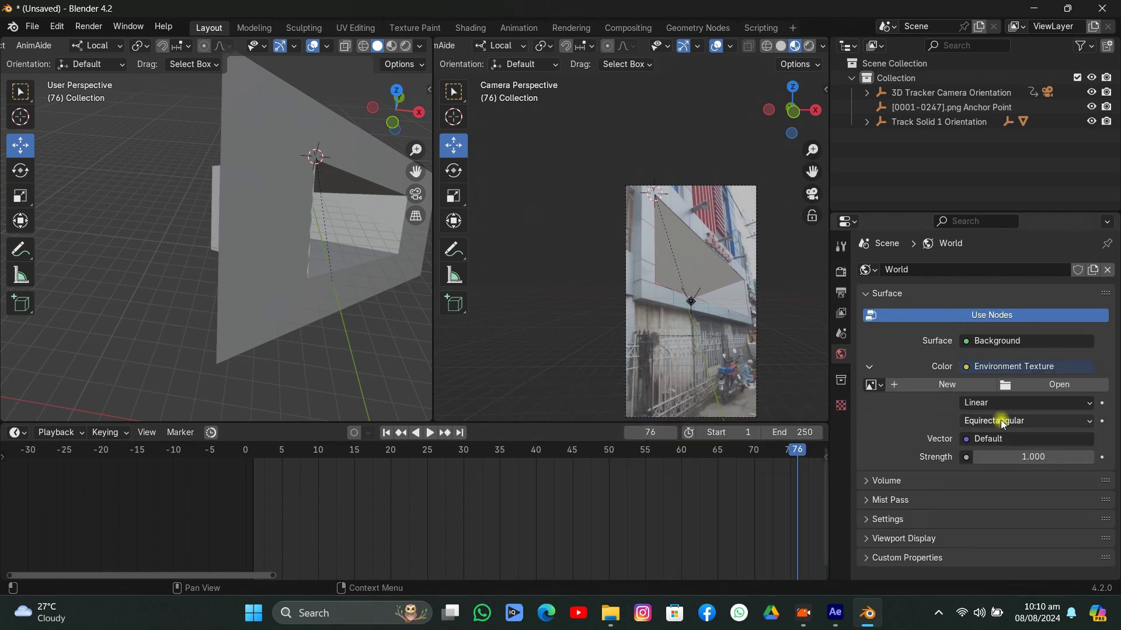
{"action": "left_click", "coordinate": [1042, 388]}
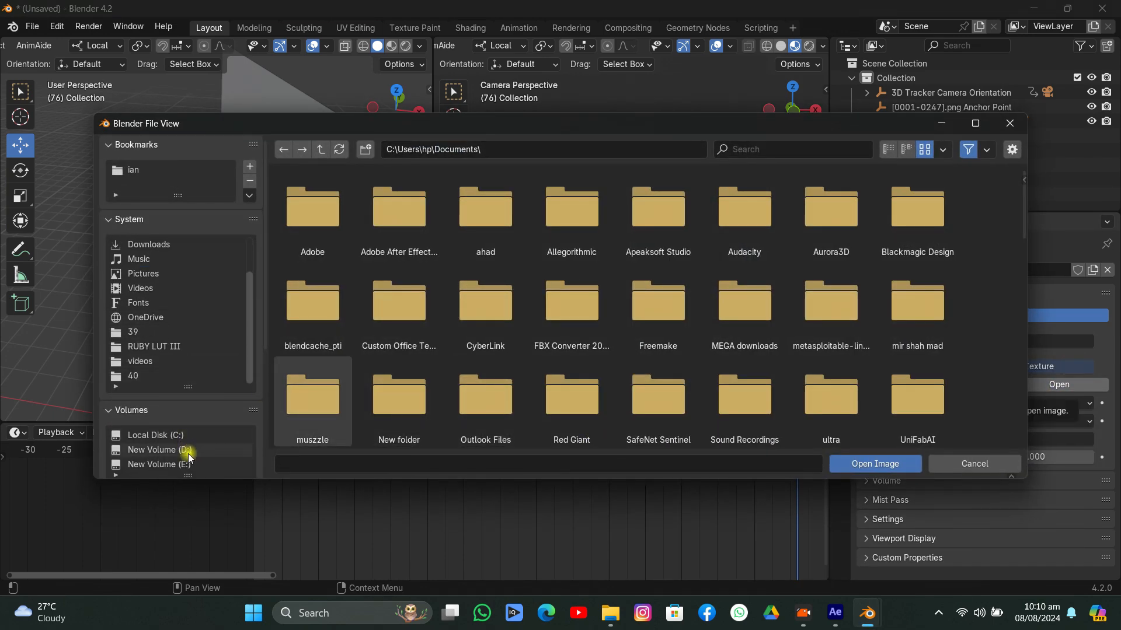
{"action": "left_click", "coordinate": [186, 464]}
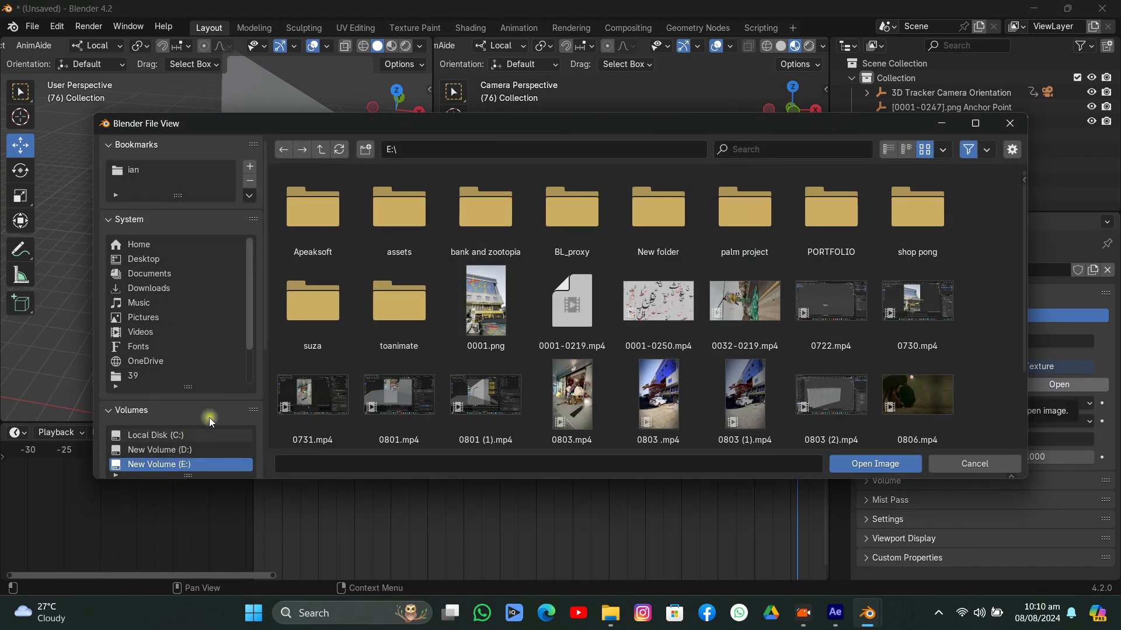
{"action": "double_click", "coordinate": [415, 227]}
{"action": "double_click", "coordinate": [320, 221]}
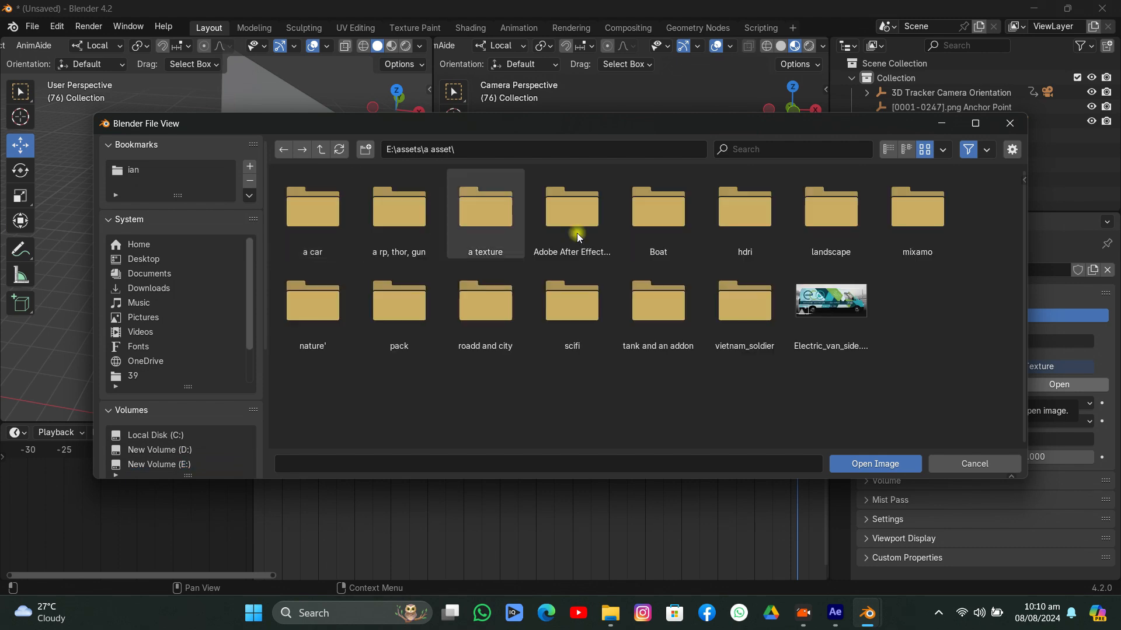
{"action": "double_click", "coordinate": [733, 229]}
{"action": "double_click", "coordinate": [373, 223]}
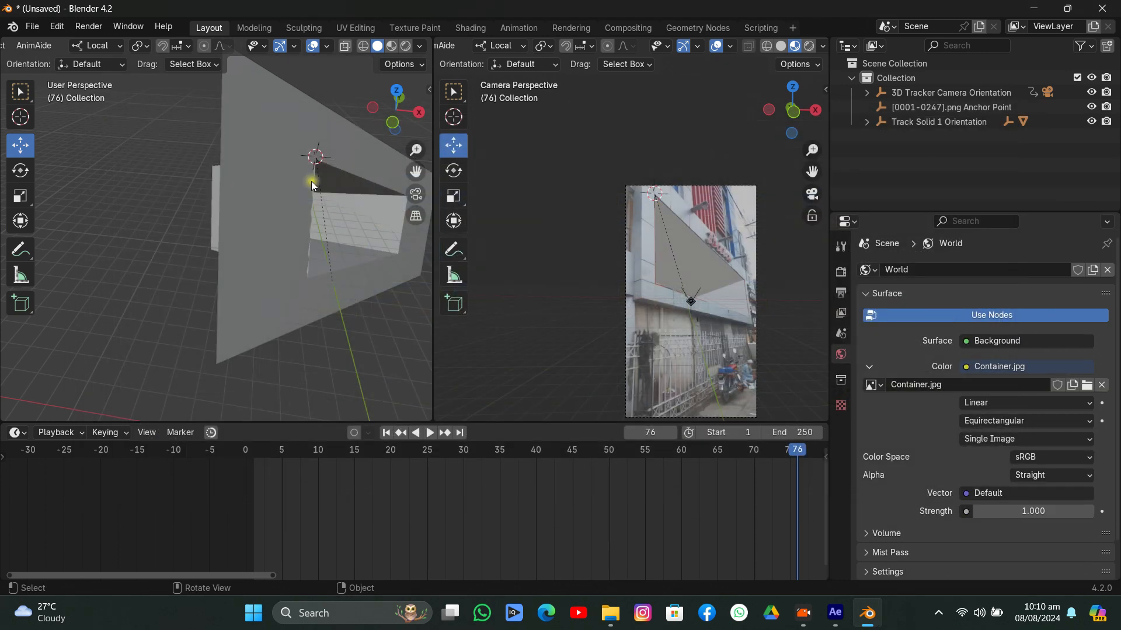
{"action": "left_click", "coordinate": [1086, 384]}
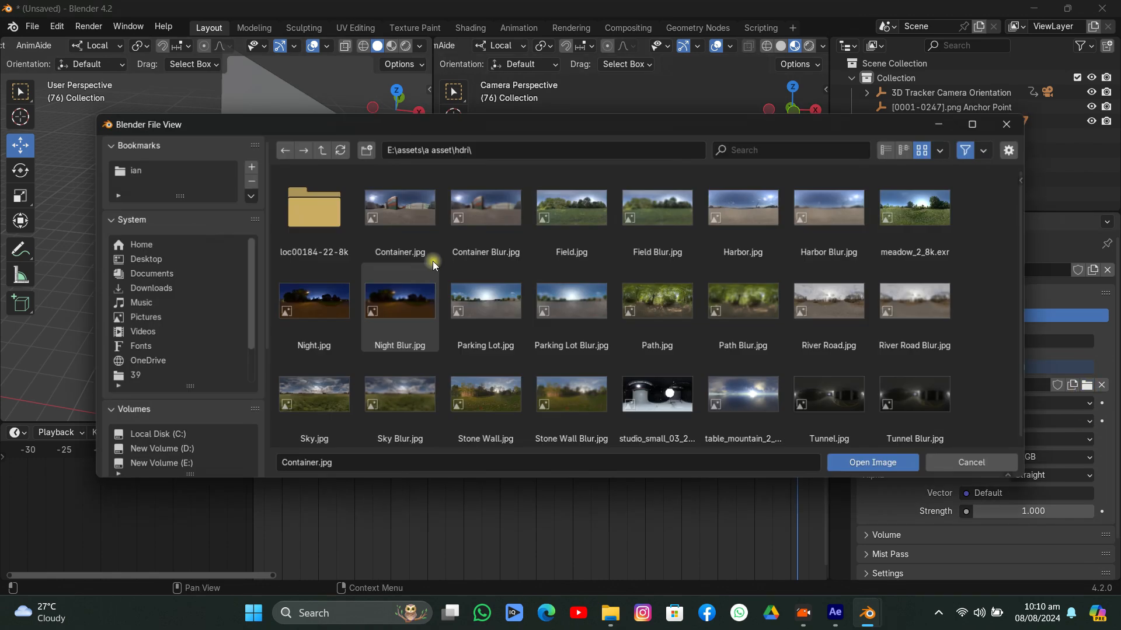
{"action": "double_click", "coordinate": [320, 220]}
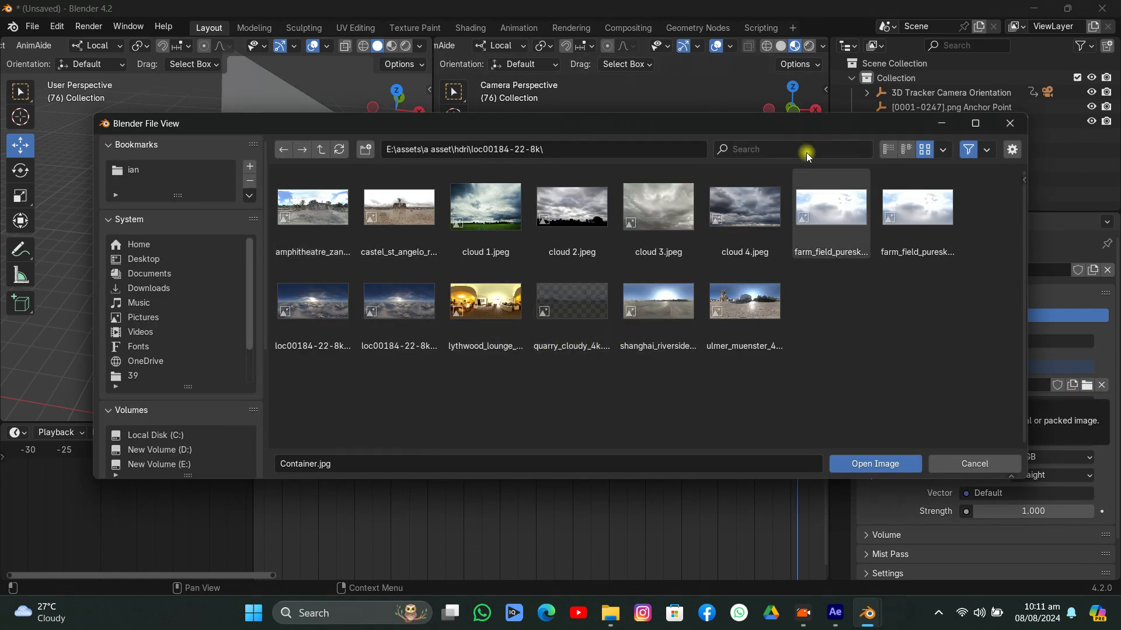
{"action": "left_click_drag", "start_coordinate": [811, 130], "coordinate": [384, 166]}
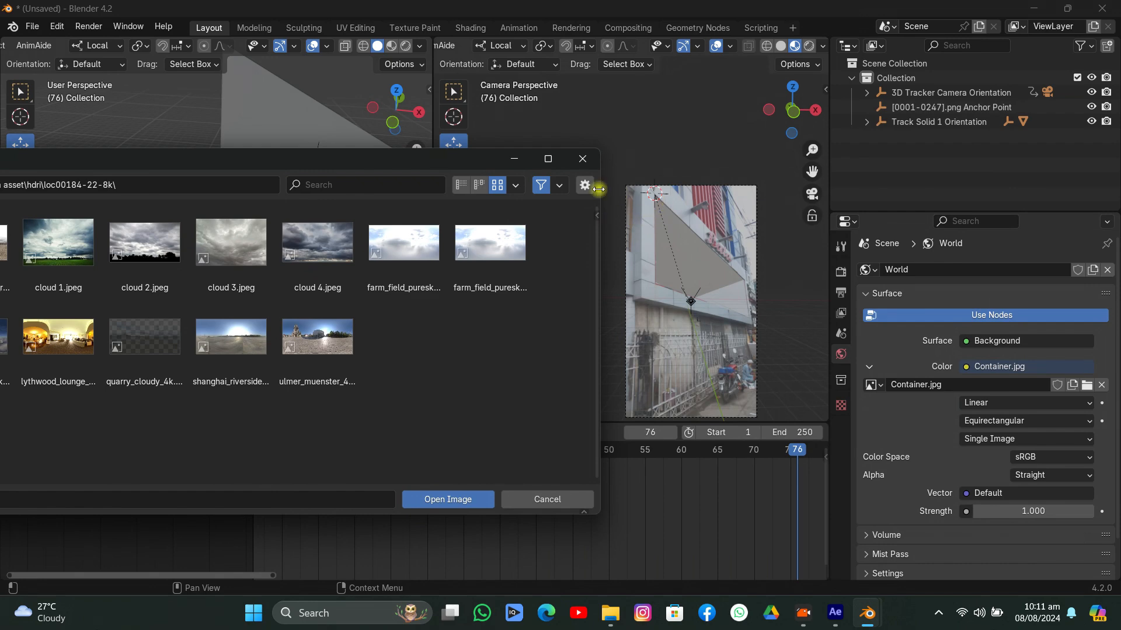
{"action": "left_click", "coordinate": [590, 165]}
Select the 3D Tracker Camera and set its background image opacity to 1.000.
{"action": "left_click", "coordinate": [669, 187]}
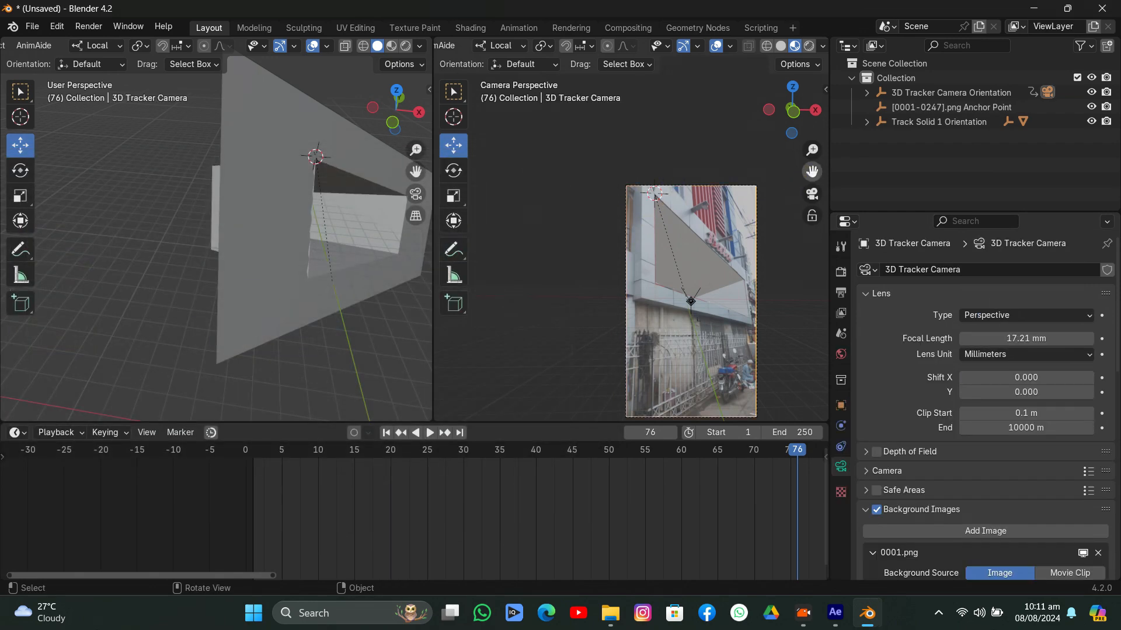
{"action": "left_click_drag", "start_coordinate": [812, 171], "coordinate": [765, 121]}
{"action": "scroll", "coordinate": [1010, 440], "scroll_direction": "down", "scroll_amount": 12}
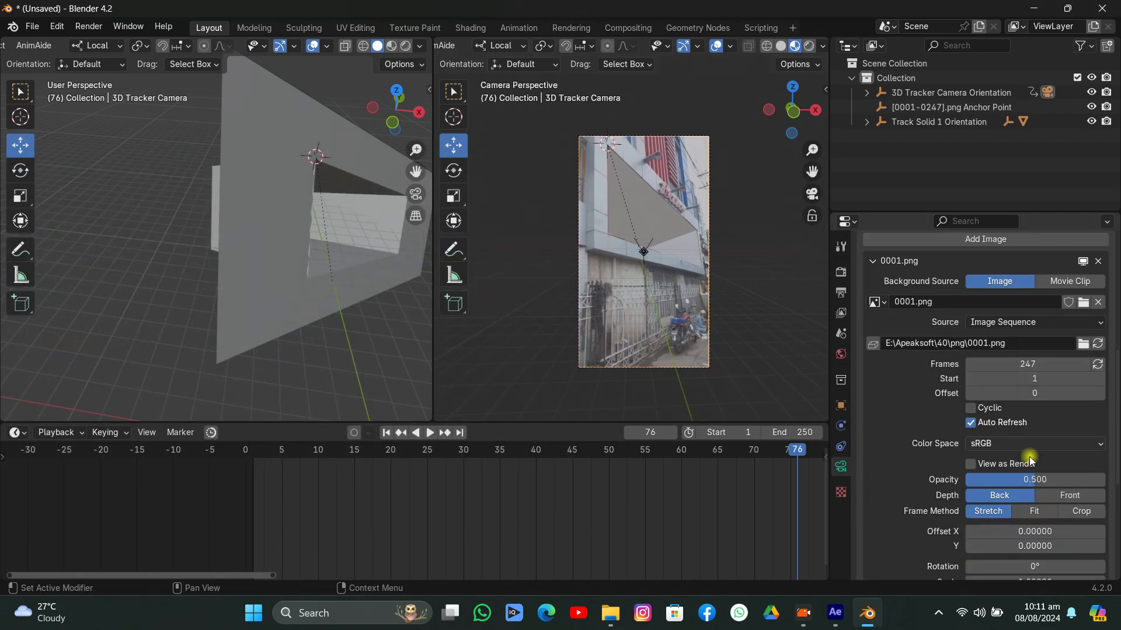
{"action": "left_click_drag", "start_coordinate": [1030, 479], "coordinate": [1101, 479]}
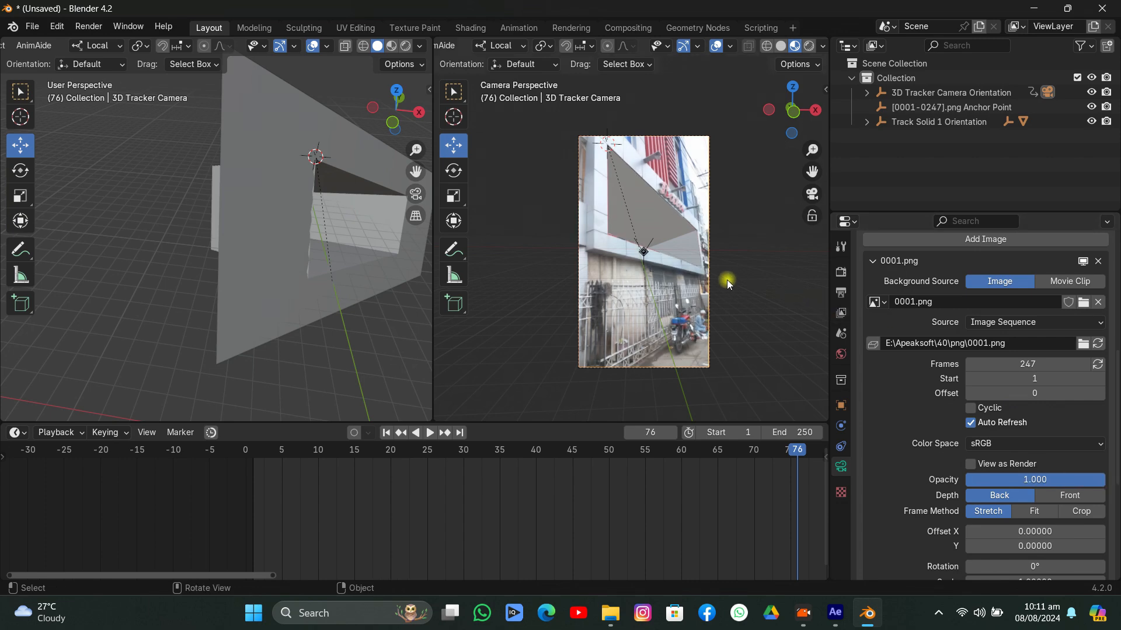
Browse the loc00184-22-8k folder for an image to replace Container.jpg as the world environment texture.
{"action": "left_click", "coordinate": [840, 354]}
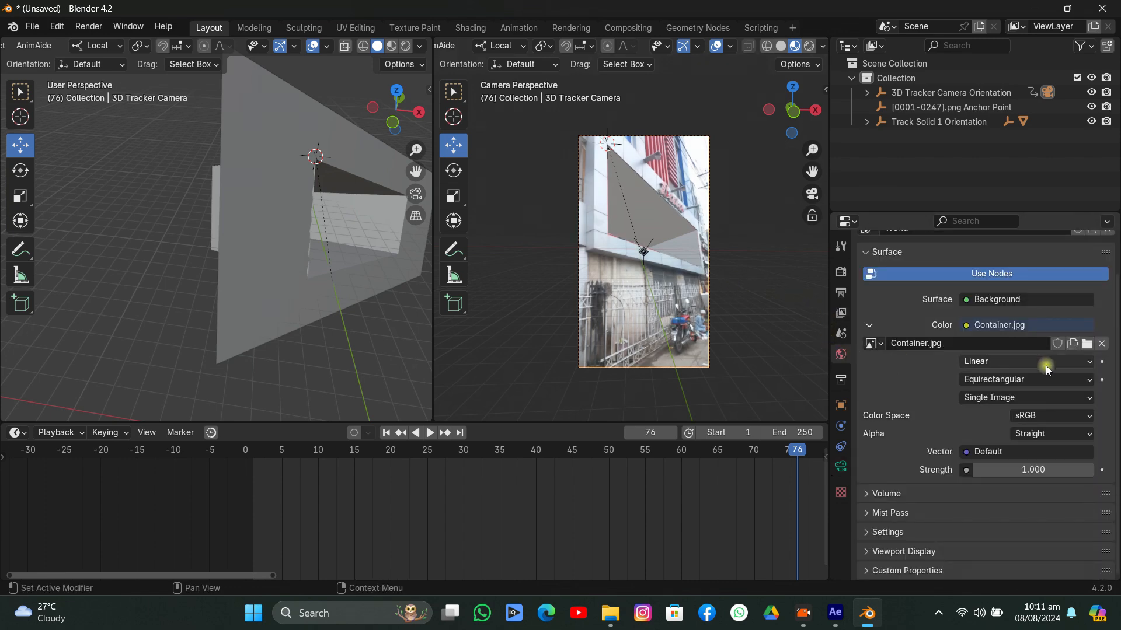
{"action": "left_click", "coordinate": [1086, 345]}
{"action": "double_click", "coordinate": [334, 225]}
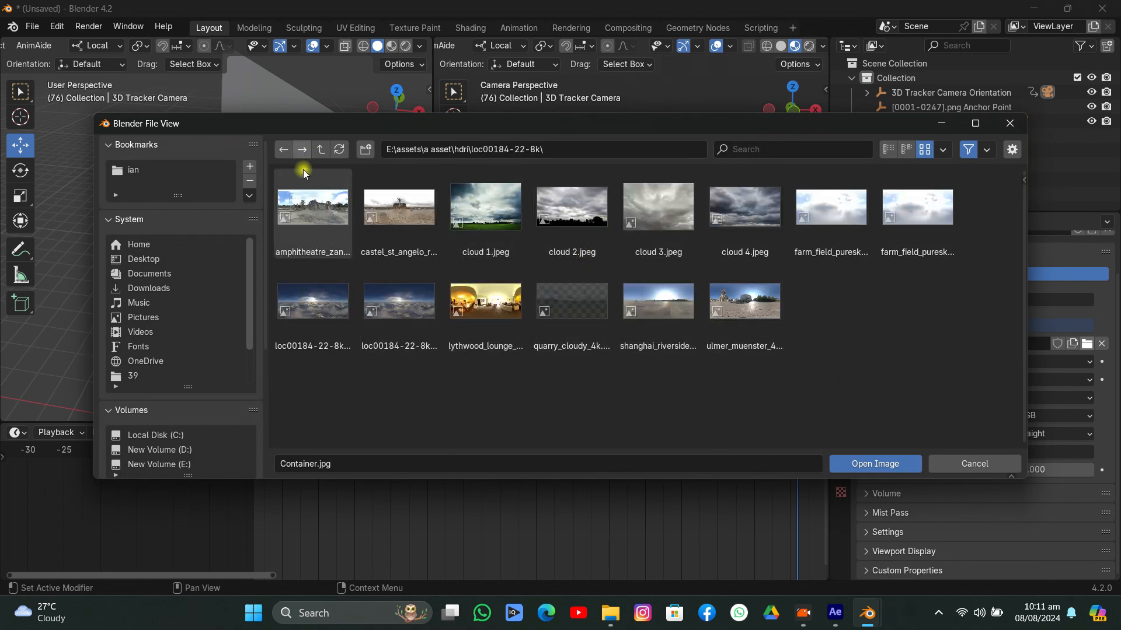
Load overcast_soil_puresky_4k.exr from the texture folder in D:\msi film as the world's environment image.
{"action": "left_click", "coordinate": [138, 449]}
{"action": "double_click", "coordinate": [563, 232]}
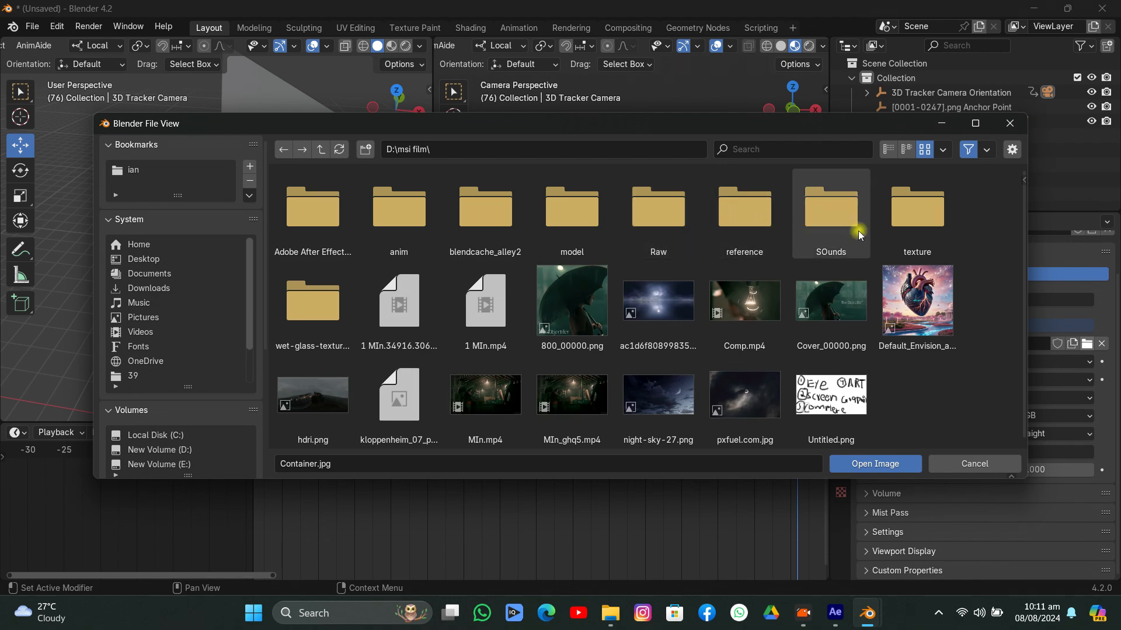
{"action": "left_click", "coordinate": [898, 225]}
{"action": "double_click", "coordinate": [898, 224]}
{"action": "double_click", "coordinate": [584, 207]}
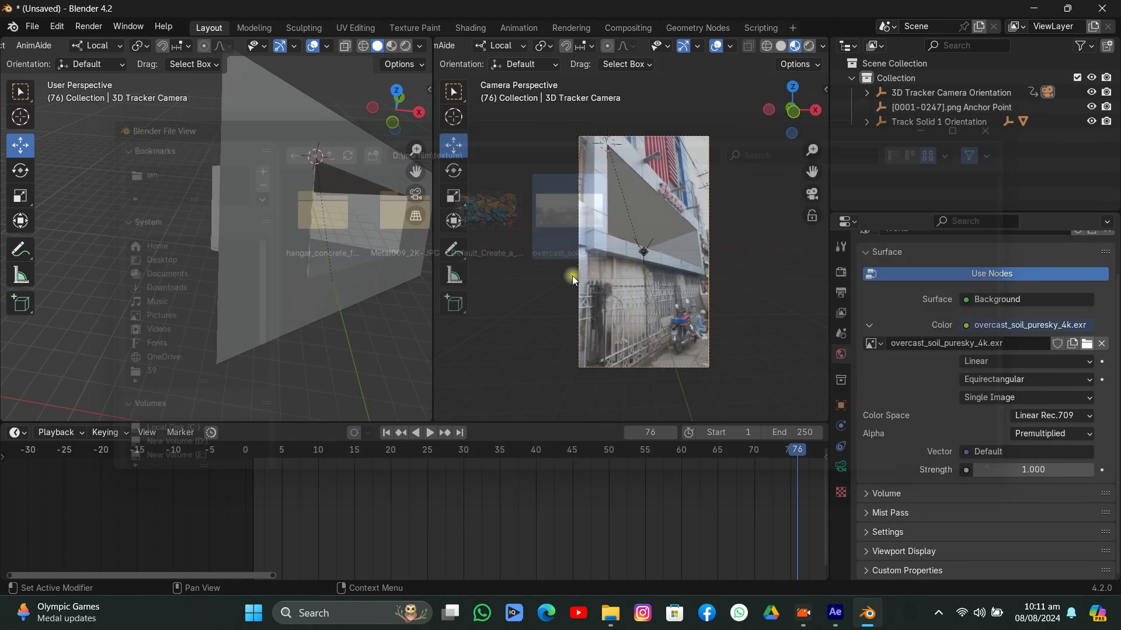
Save the project as untitled.blend in the folder E:\Apeaksoft\40.
{"action": "left_click", "coordinate": [32, 27]}
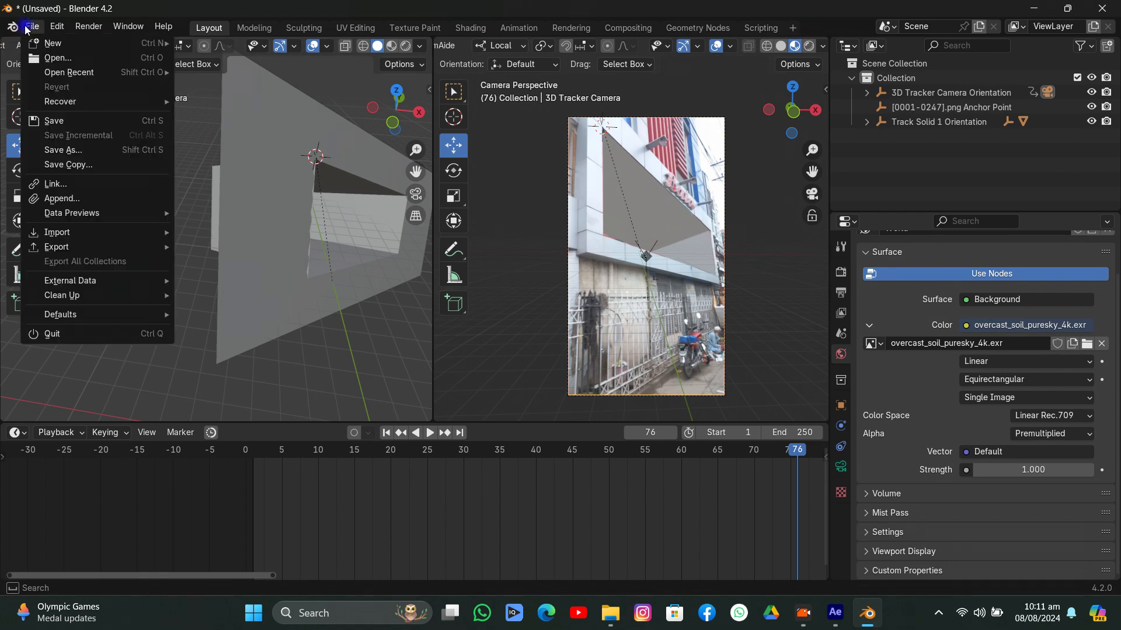
{"action": "left_click", "coordinate": [35, 120]}
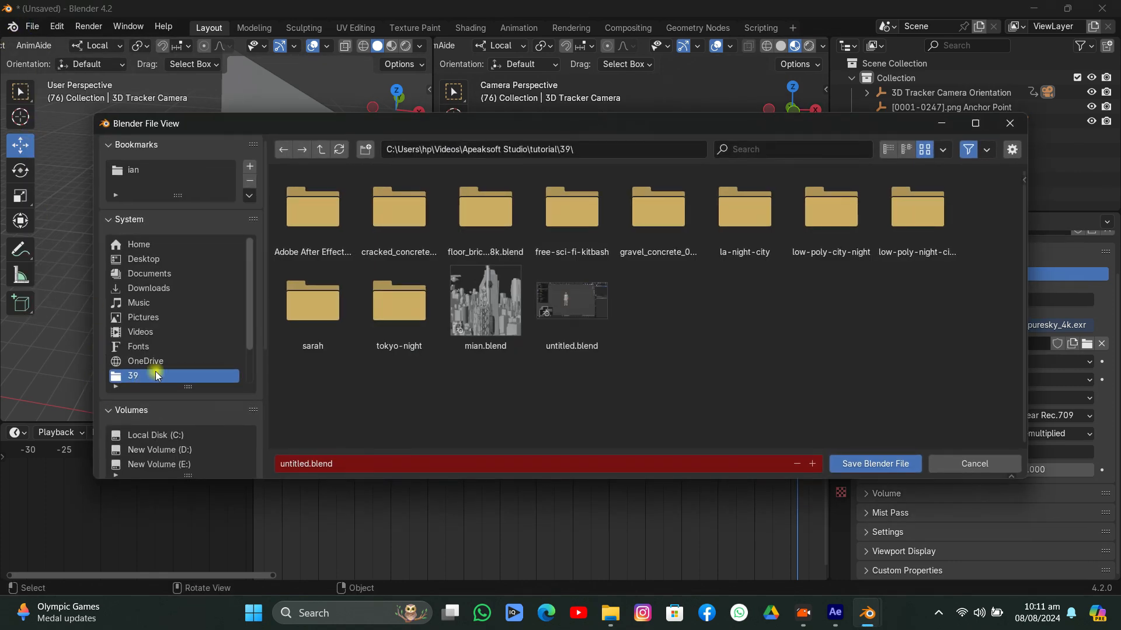
{"action": "scroll", "coordinate": [156, 374], "scroll_direction": "down", "scroll_amount": 3}
{"action": "left_click", "coordinate": [158, 464]}
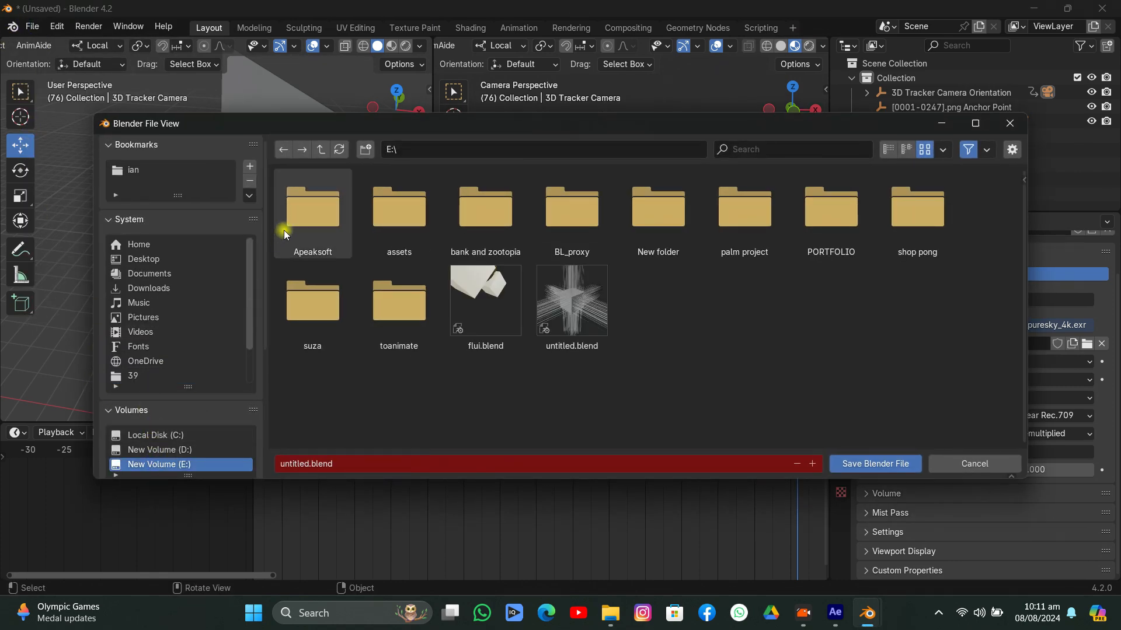
{"action": "double_click", "coordinate": [309, 223]}
{"action": "double_click", "coordinate": [321, 224]}
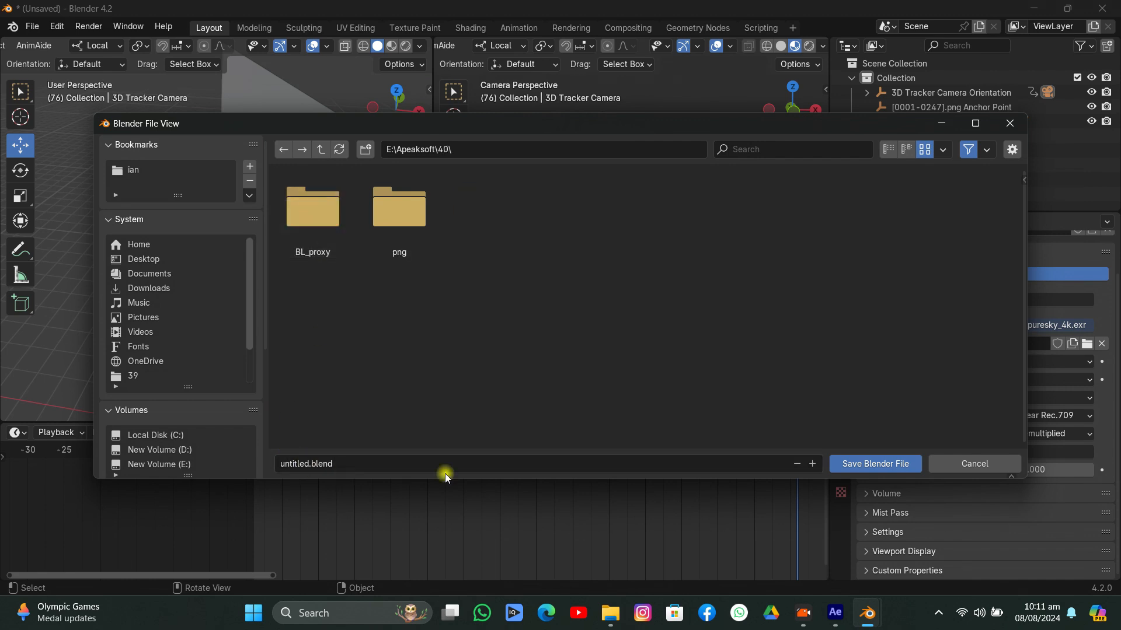
{"action": "left_click", "coordinate": [849, 463]}
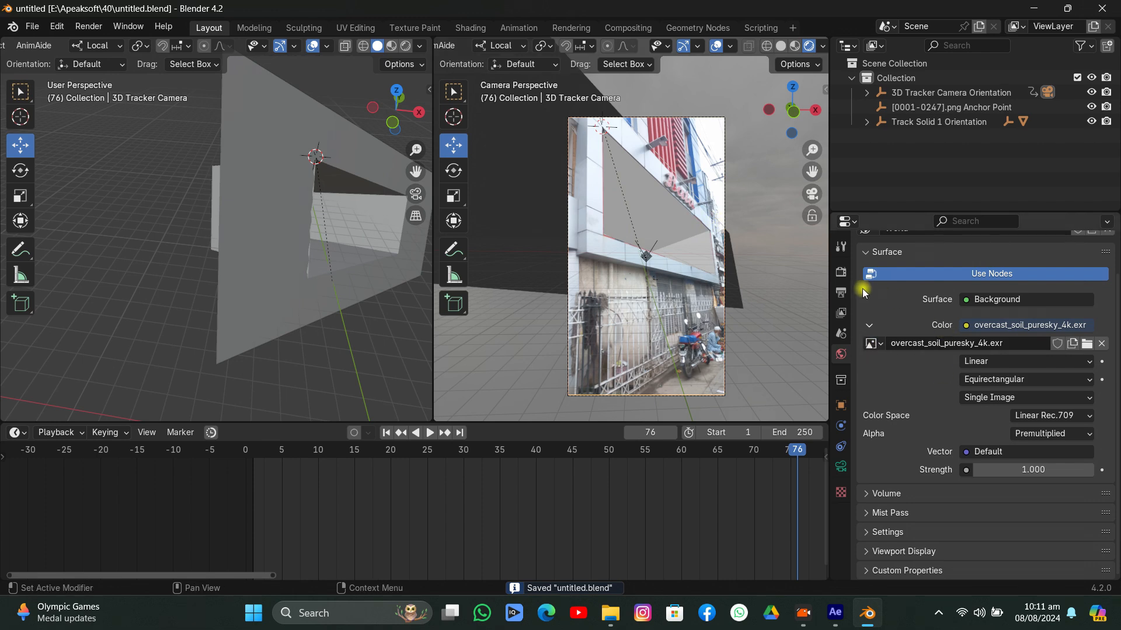
Set the render engine to Cycles and the render device to GPU Compute.
{"action": "left_click", "coordinate": [841, 272]}
{"action": "scroll", "coordinate": [899, 288], "scroll_direction": "up", "scroll_amount": 2}
{"action": "left_click", "coordinate": [1042, 270]}
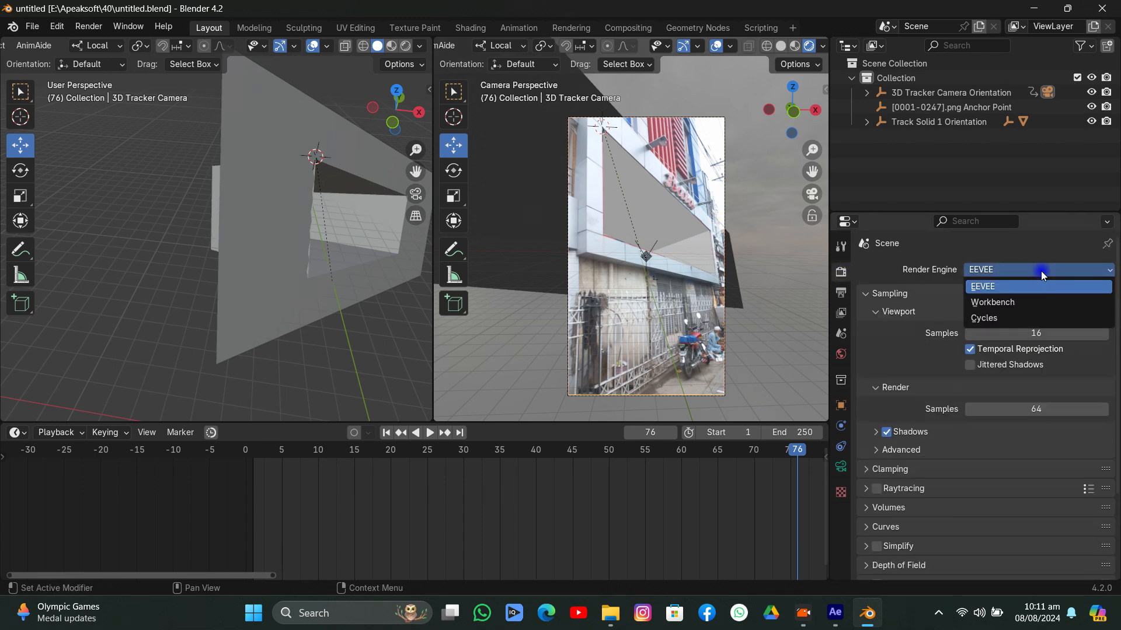
{"action": "left_click", "coordinate": [970, 318]}
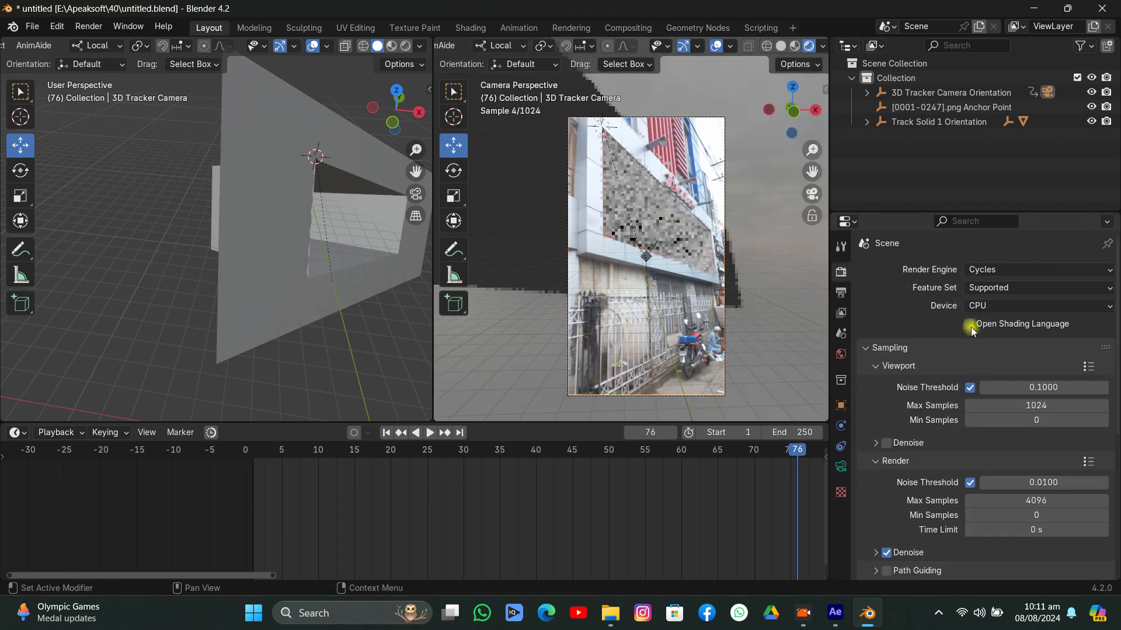
{"action": "left_click", "coordinate": [987, 306]}
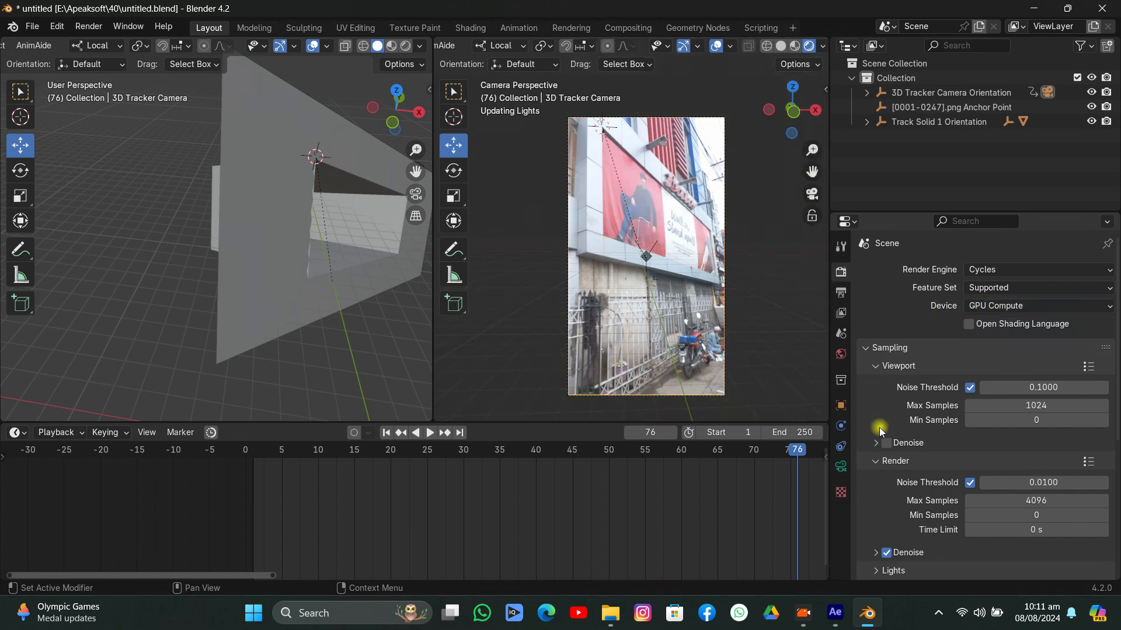
Enable the transparent film background in the render settings.
{"action": "scroll", "coordinate": [886, 444], "scroll_direction": "down", "scroll_amount": 8}
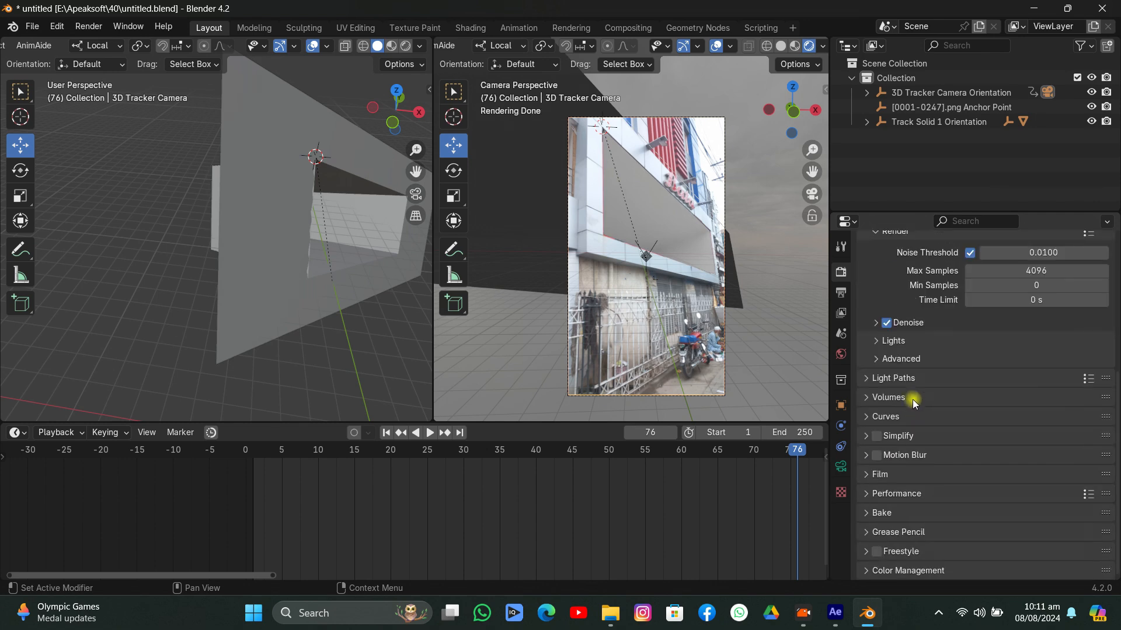
{"action": "left_click", "coordinate": [880, 481]}
{"action": "scroll", "coordinate": [884, 476], "scroll_direction": "down", "scroll_amount": 5}
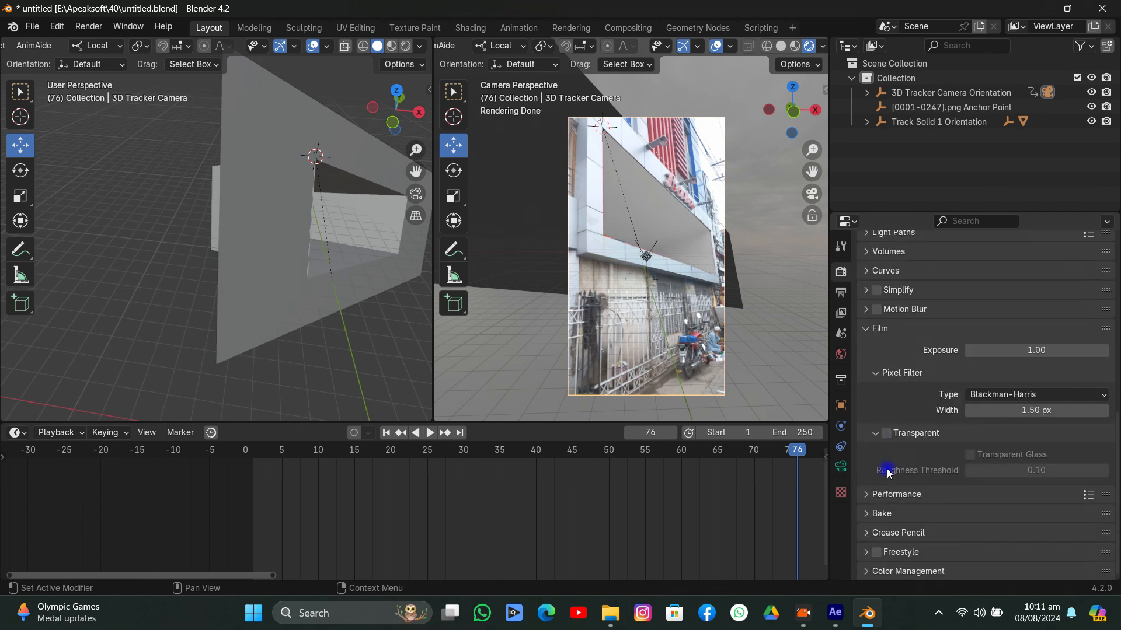
{"action": "left_click", "coordinate": [886, 434]}
{"action": "scroll", "coordinate": [874, 356], "scroll_direction": "up", "scroll_amount": 5}
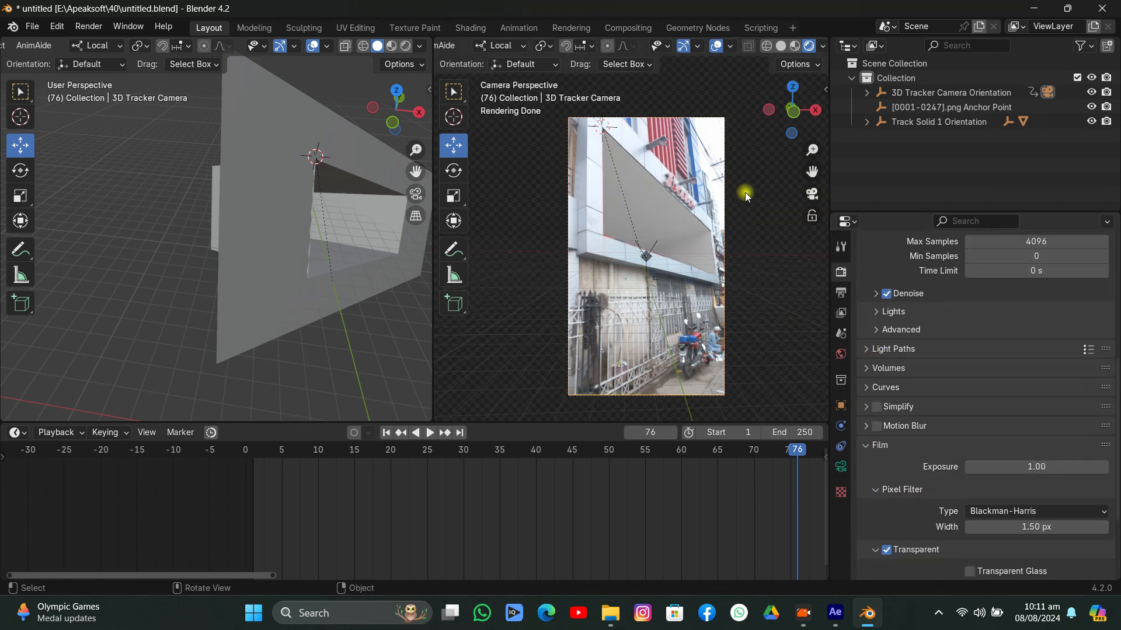
Select the Track Solid 1 object and raise the world background strength to 1.2.
{"action": "left_click", "coordinate": [731, 49]}
{"action": "left_click", "coordinate": [692, 240]}
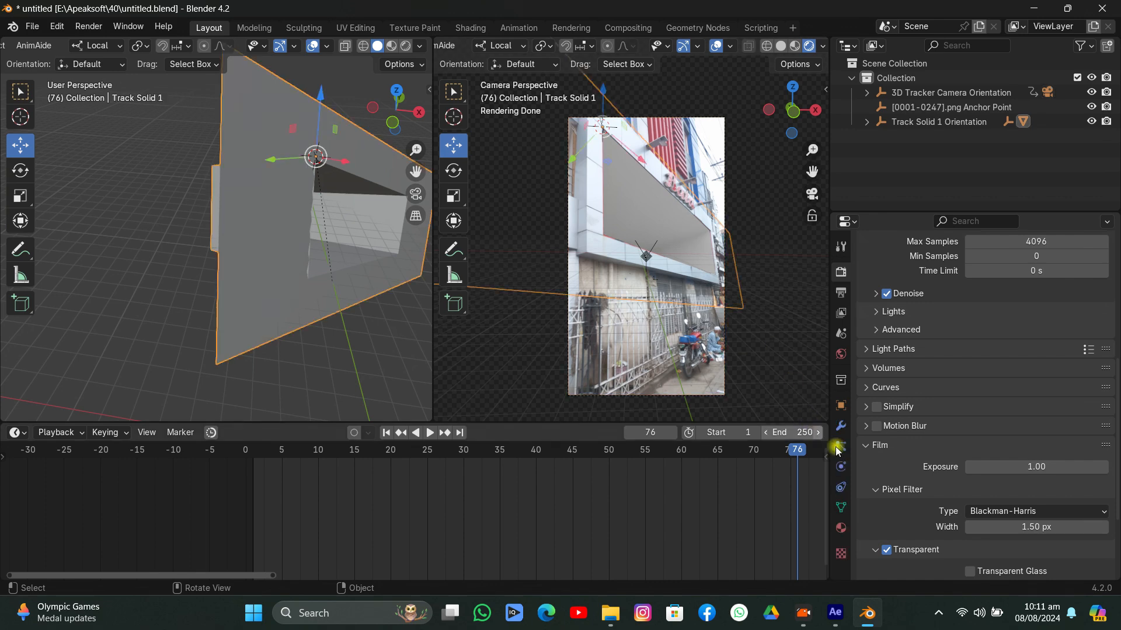
{"action": "left_click", "coordinate": [839, 356]}
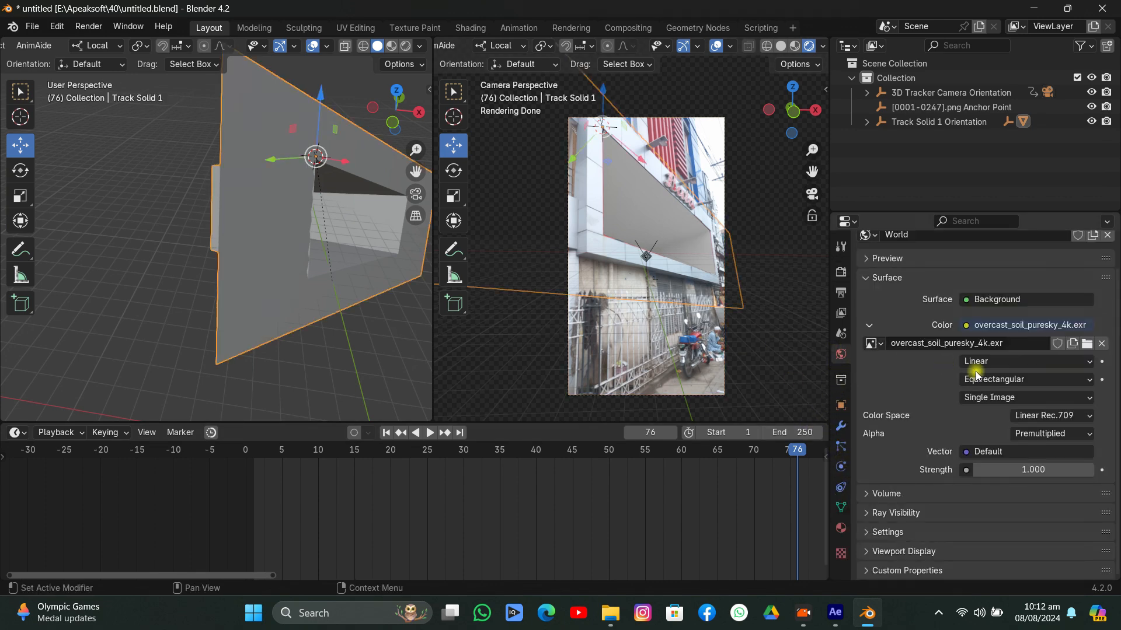
{"action": "left_click", "coordinate": [1088, 471]}
{"action": "left_click", "coordinate": [1090, 471]}
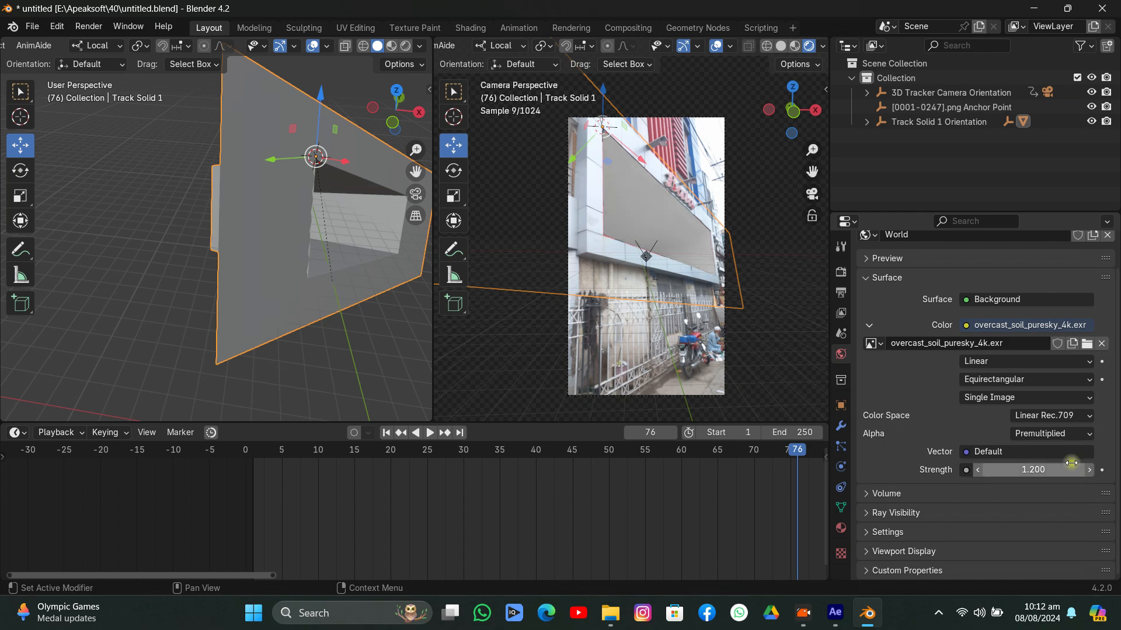
Lighten the base color of the mian material on Track Solid 1 to a value of 0.162.
{"action": "left_click", "coordinate": [841, 527]}
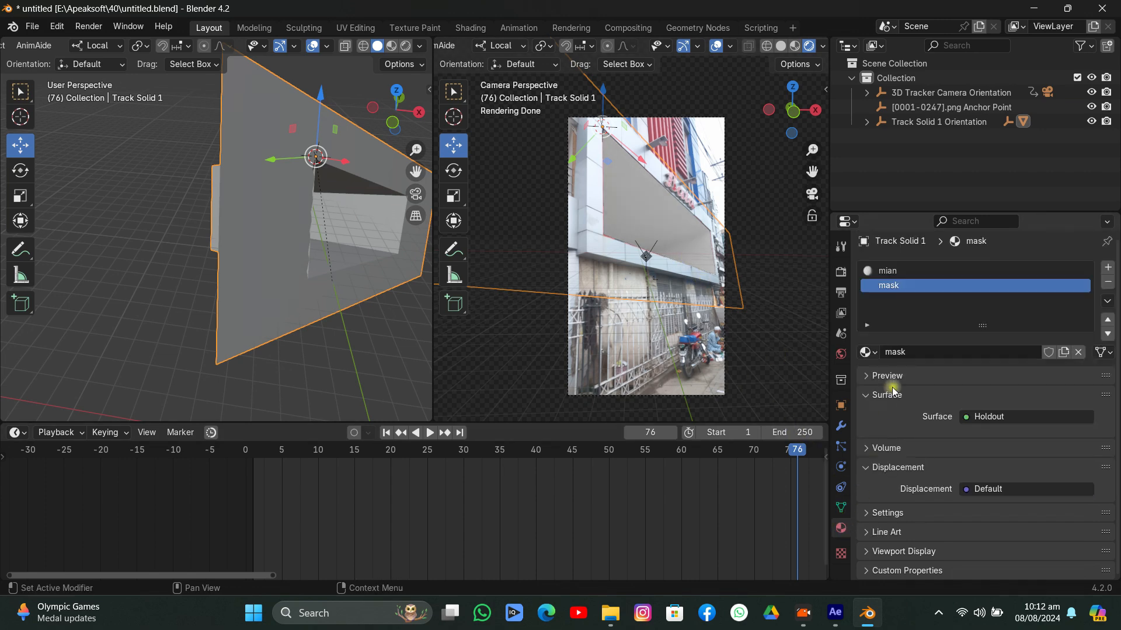
{"action": "left_click", "coordinate": [903, 274]}
{"action": "left_click", "coordinate": [1015, 441]}
{"action": "left_click", "coordinate": [1082, 298]}
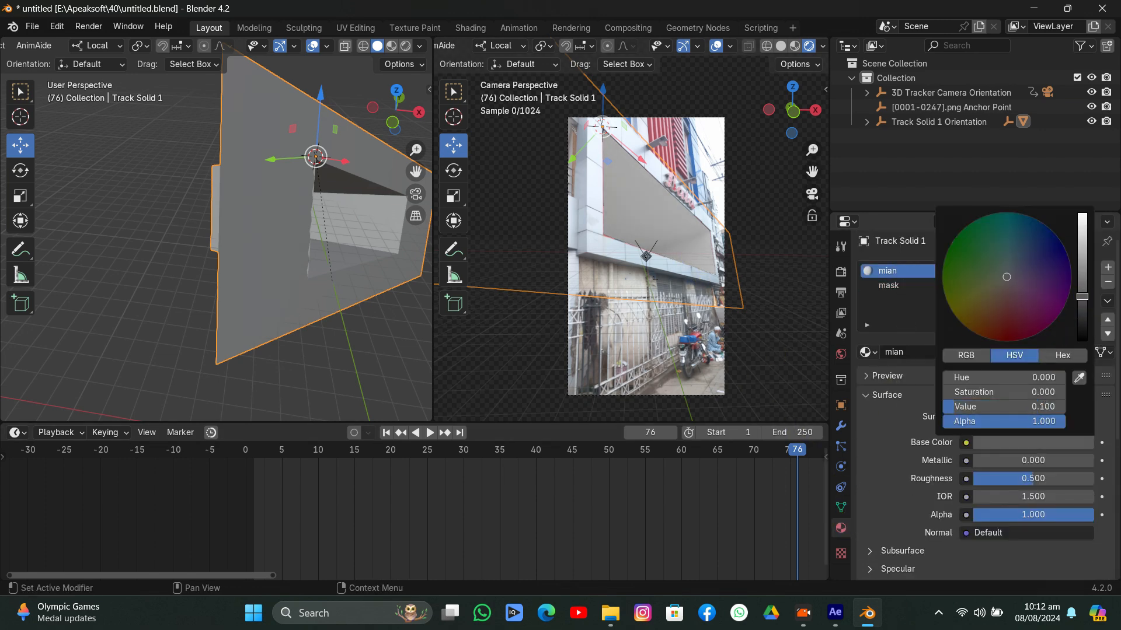
{"action": "left_click_drag", "start_coordinate": [1083, 299], "coordinate": [1081, 285]}
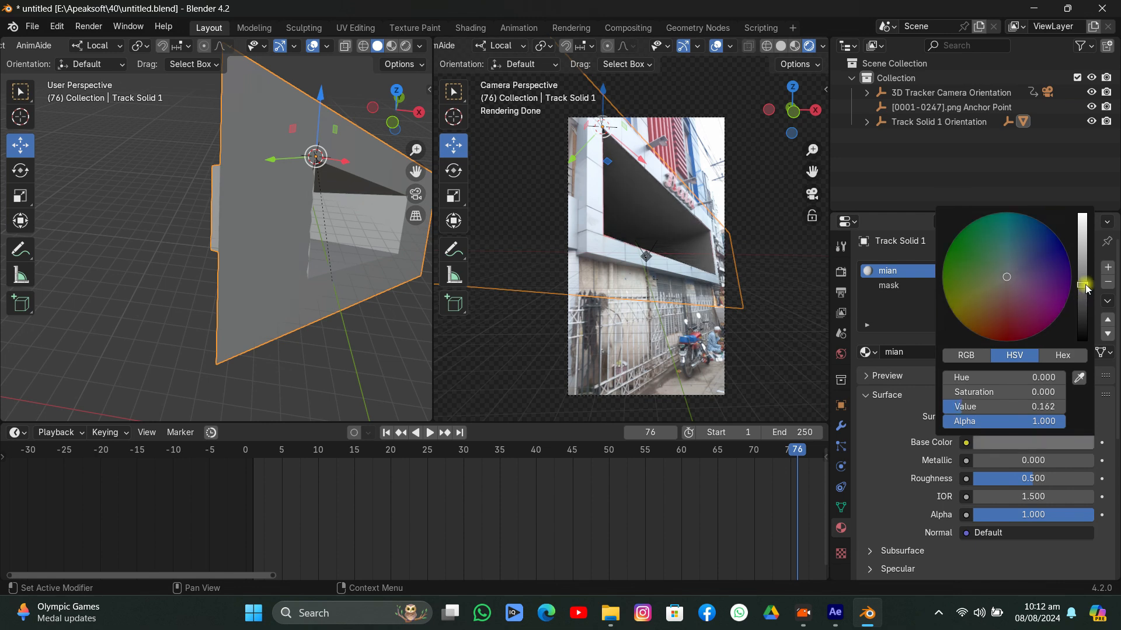
{"action": "left_click", "coordinate": [787, 350]}
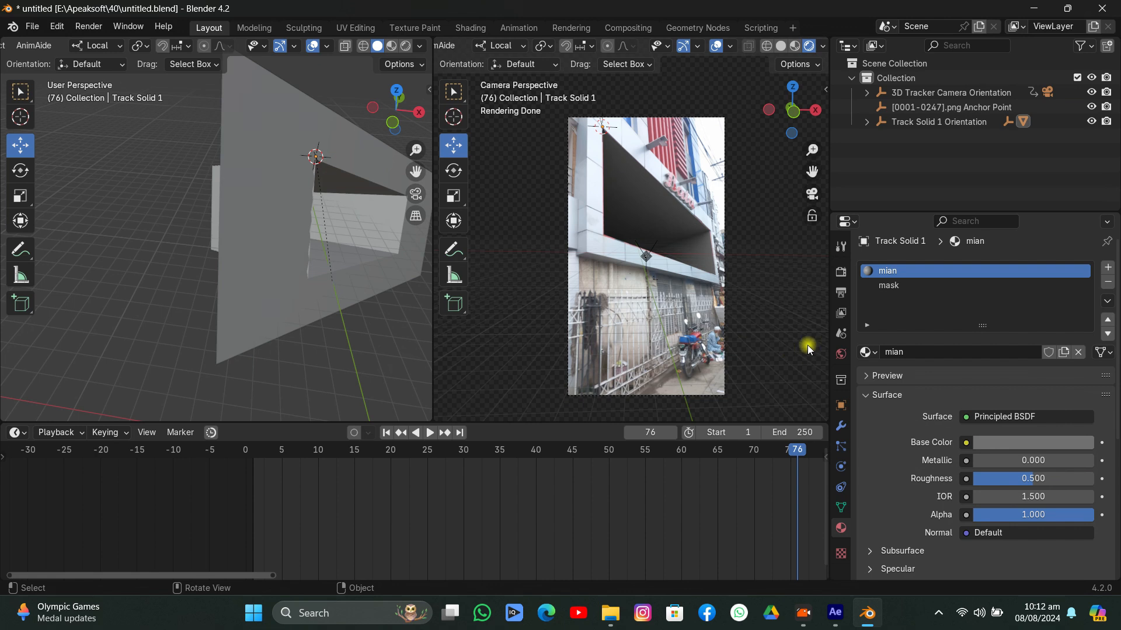
Set the camera viewport to solid shading and save the project.
{"action": "left_click", "coordinate": [780, 47]}
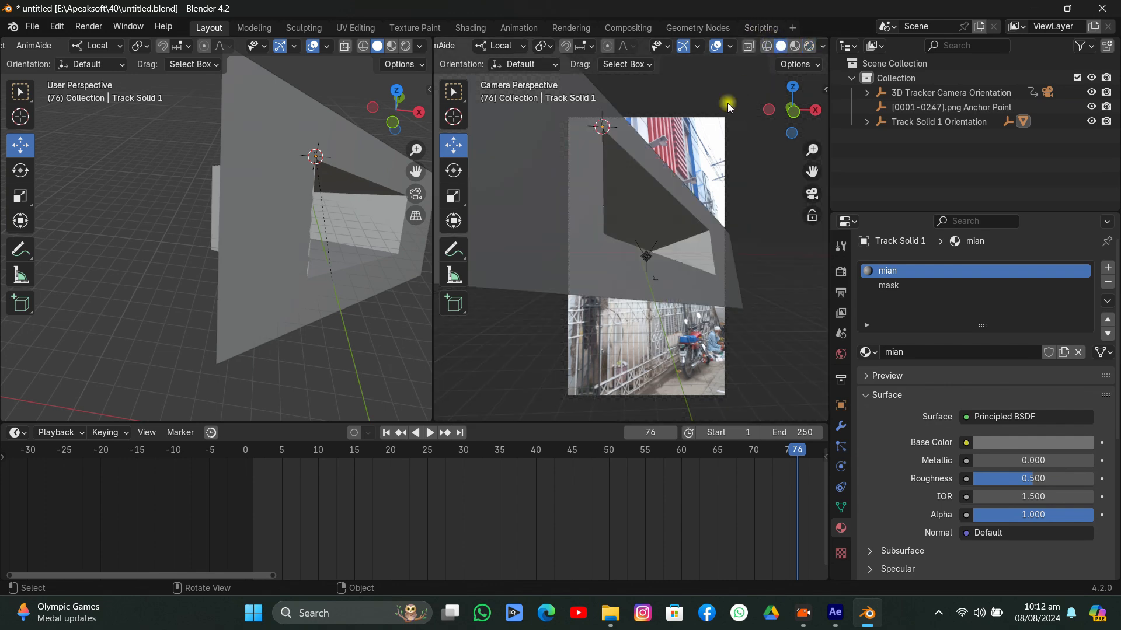
{"action": "key", "text": "ctrl+s"}
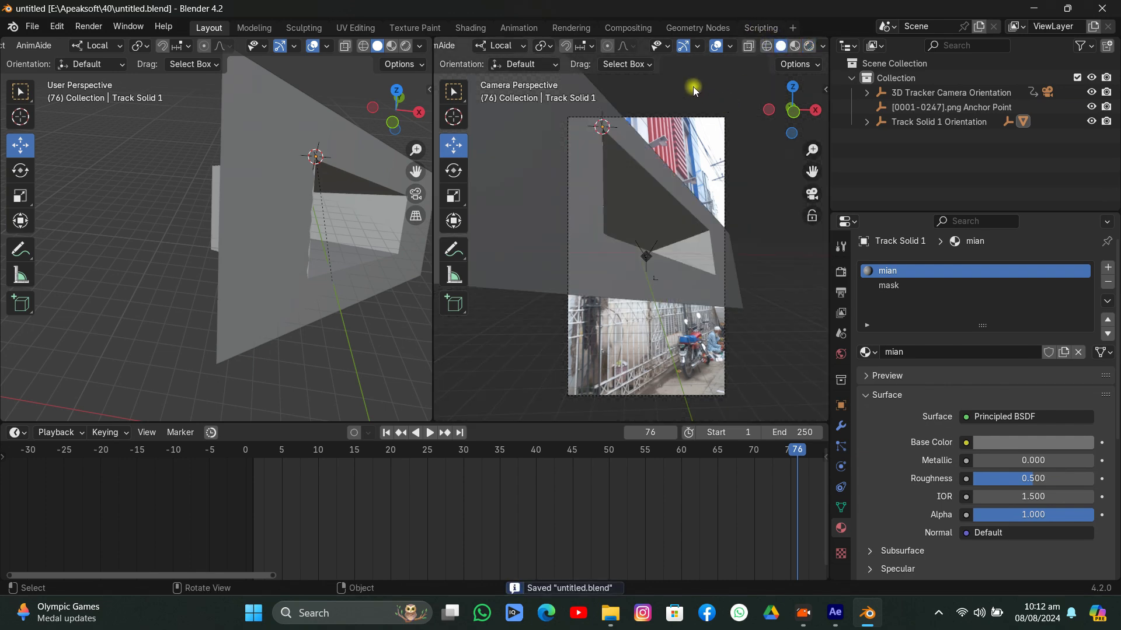
Switch to Microsoft Edge and search the web for "deadpool free 3d model".
{"action": "left_click", "coordinate": [546, 613]}
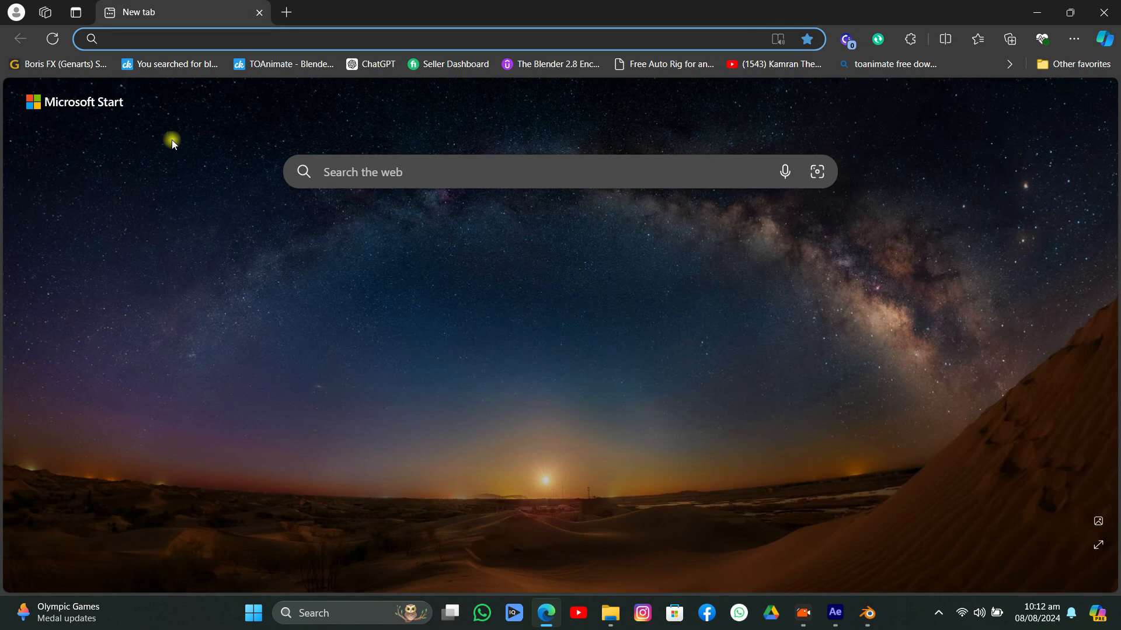
{"action": "type", "text": "d"}
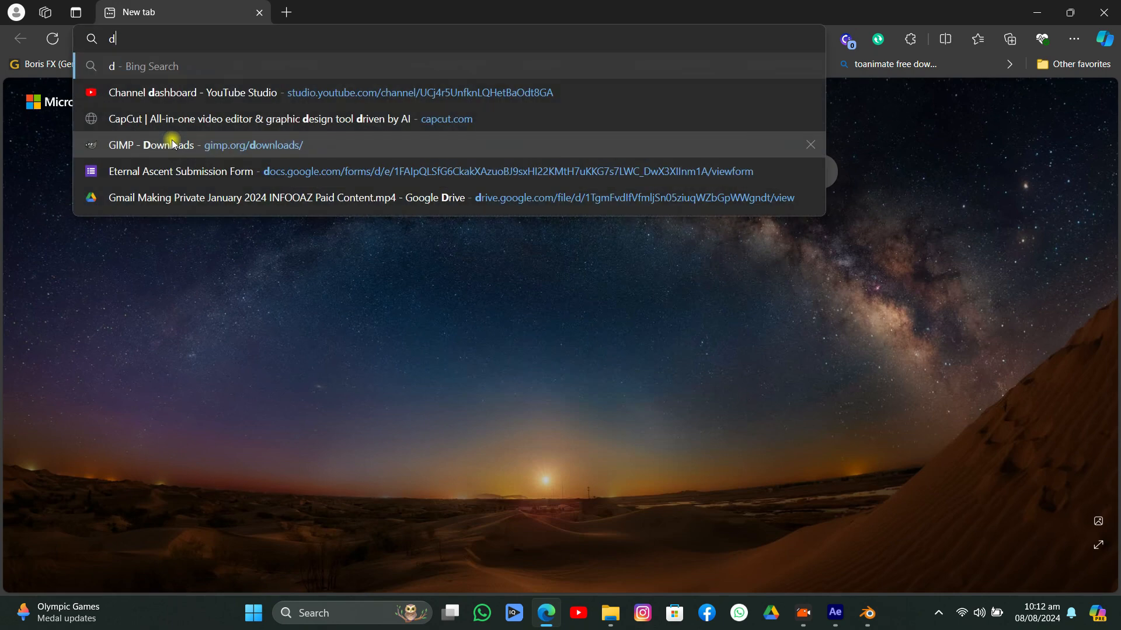
{"action": "type", "text": "eapool "}
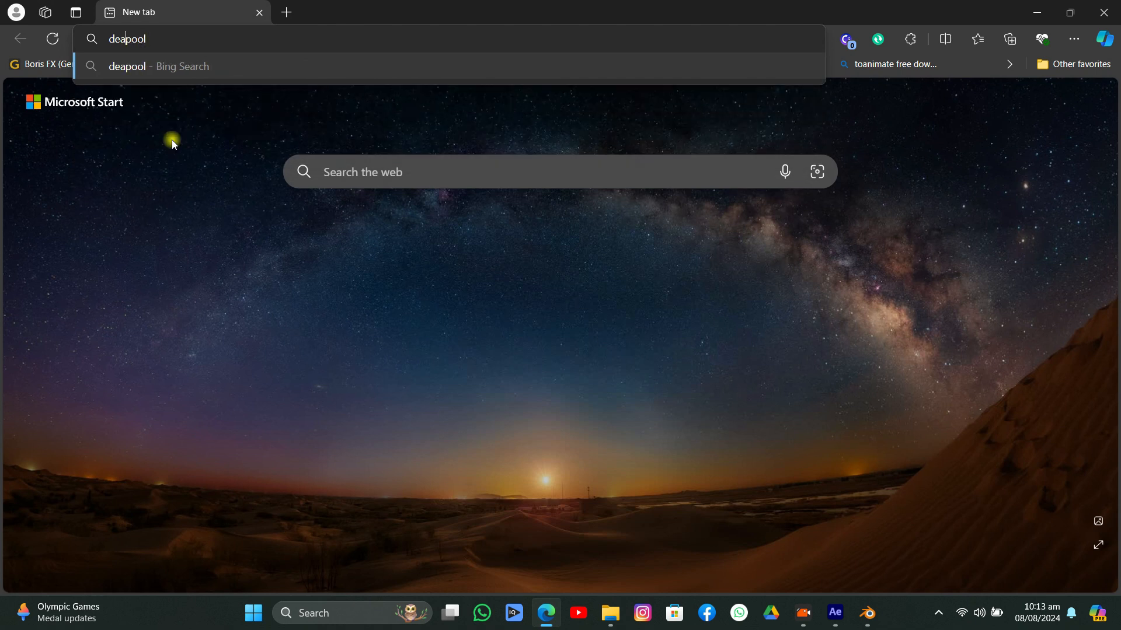
{"action": "type", "text": "d"}
{"action": "key", "text": "End"}
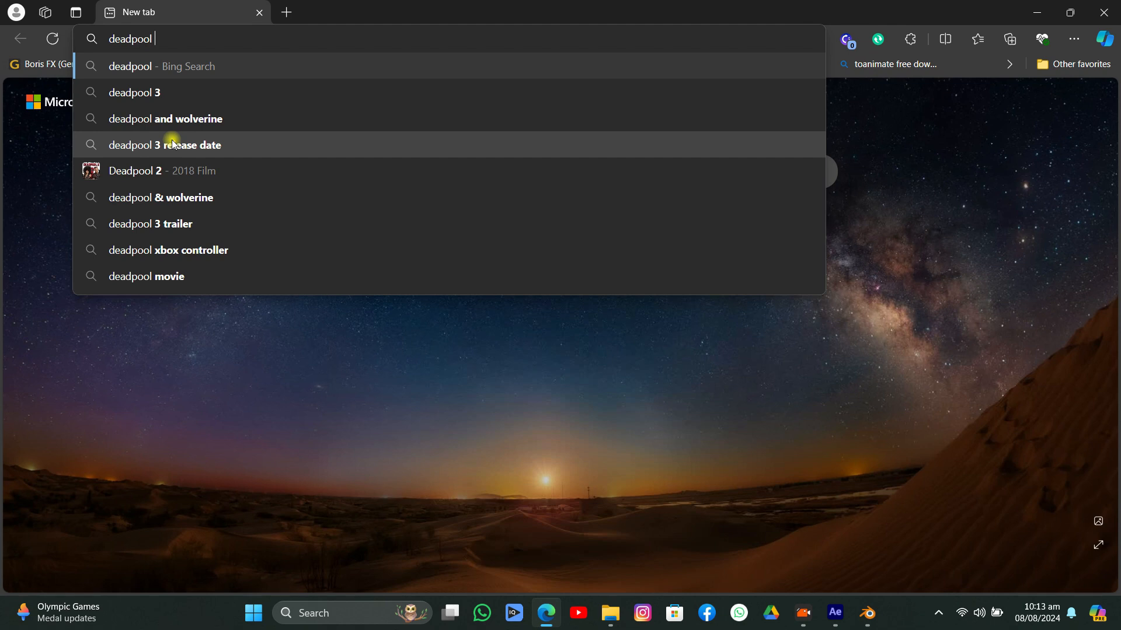
{"action": "type", "text": "free 3d mode"}
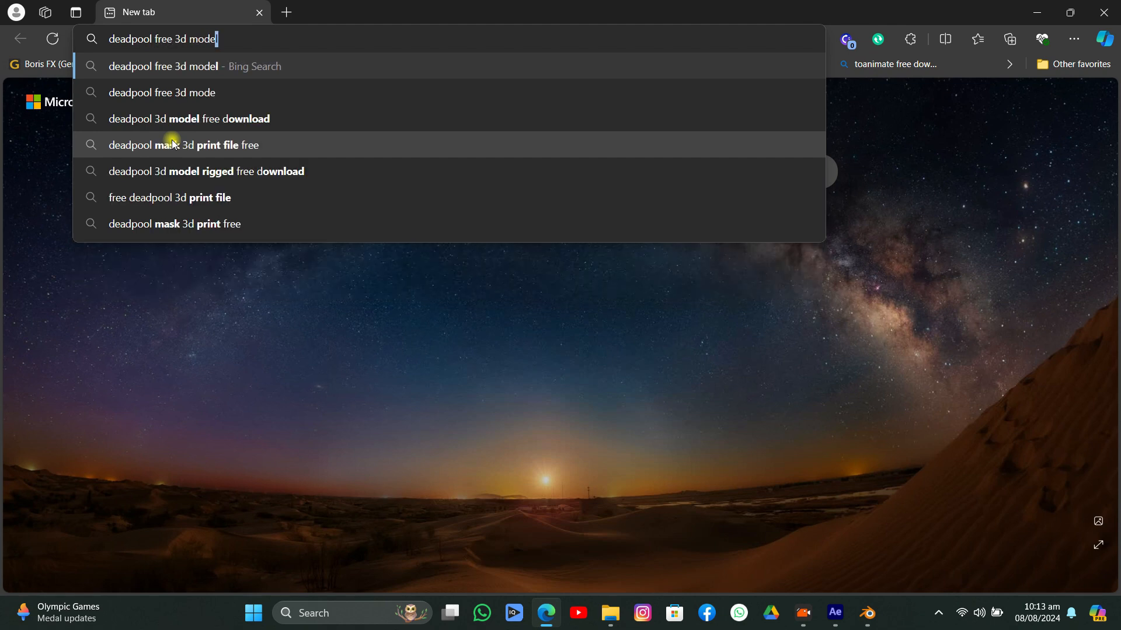
{"action": "type", "text": "l"}
{"action": "key", "text": "Return"}
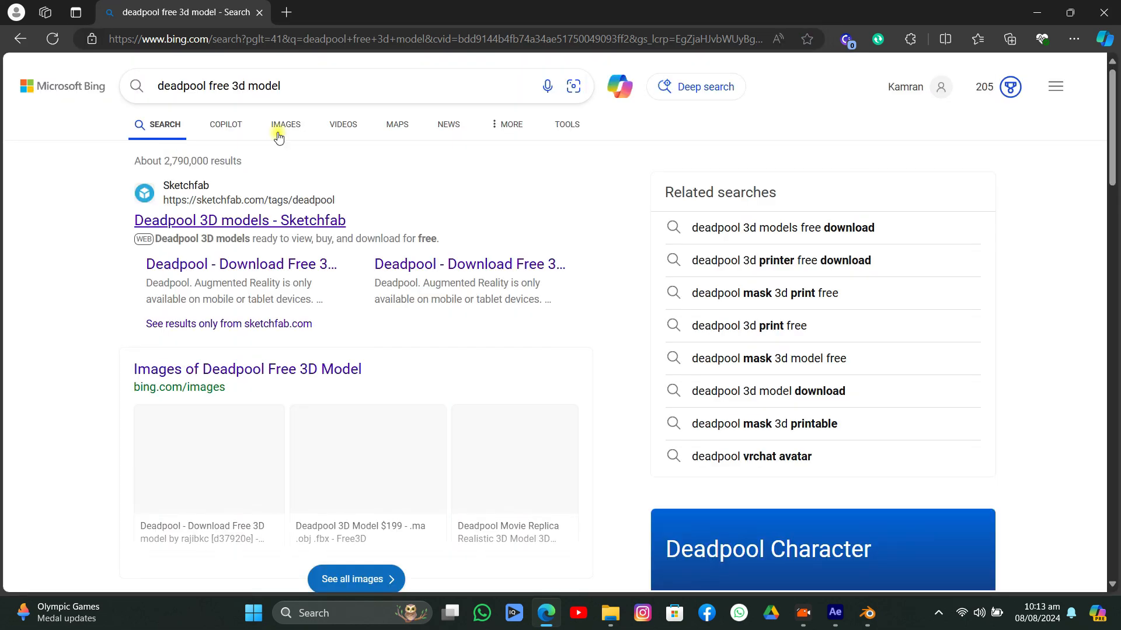
Open Sketchfab's Deadpool 3D models page from the search results and open the downloadable Dead Pool model in T-pose.
{"action": "left_click", "coordinate": [164, 220]}
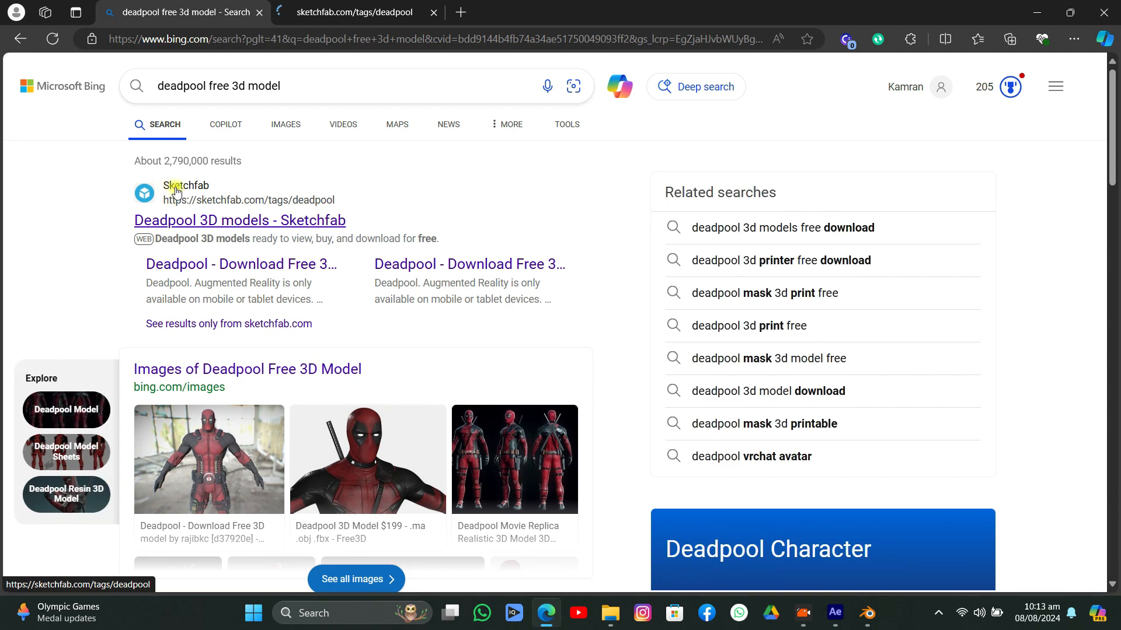
{"action": "left_click", "coordinate": [301, 5]}
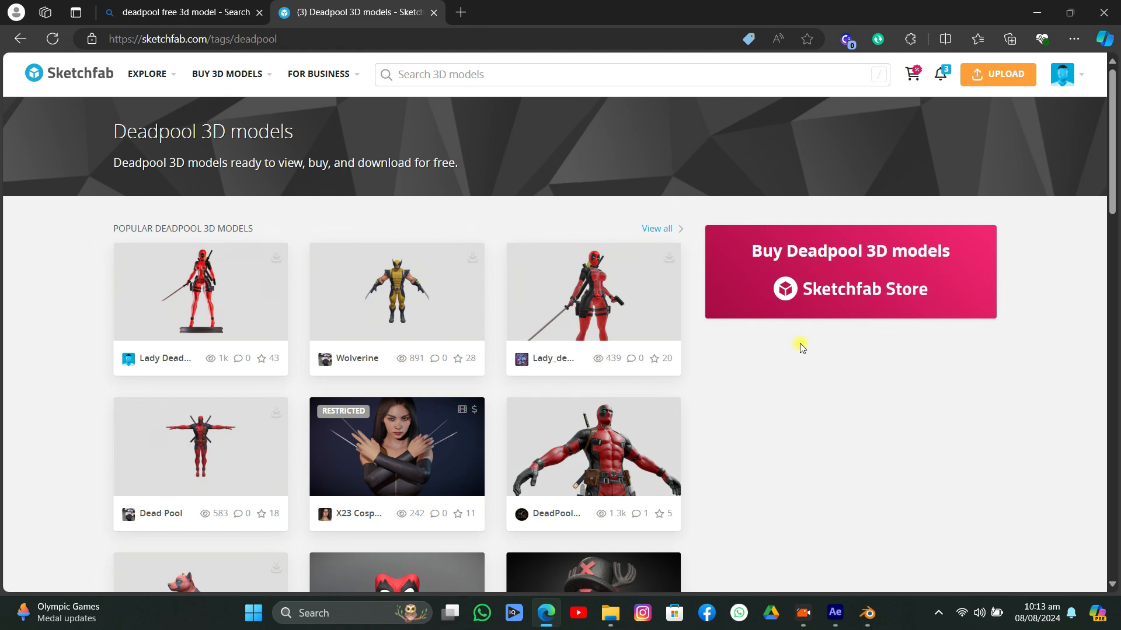
{"action": "scroll", "coordinate": [798, 347], "scroll_direction": "down", "scroll_amount": 1}
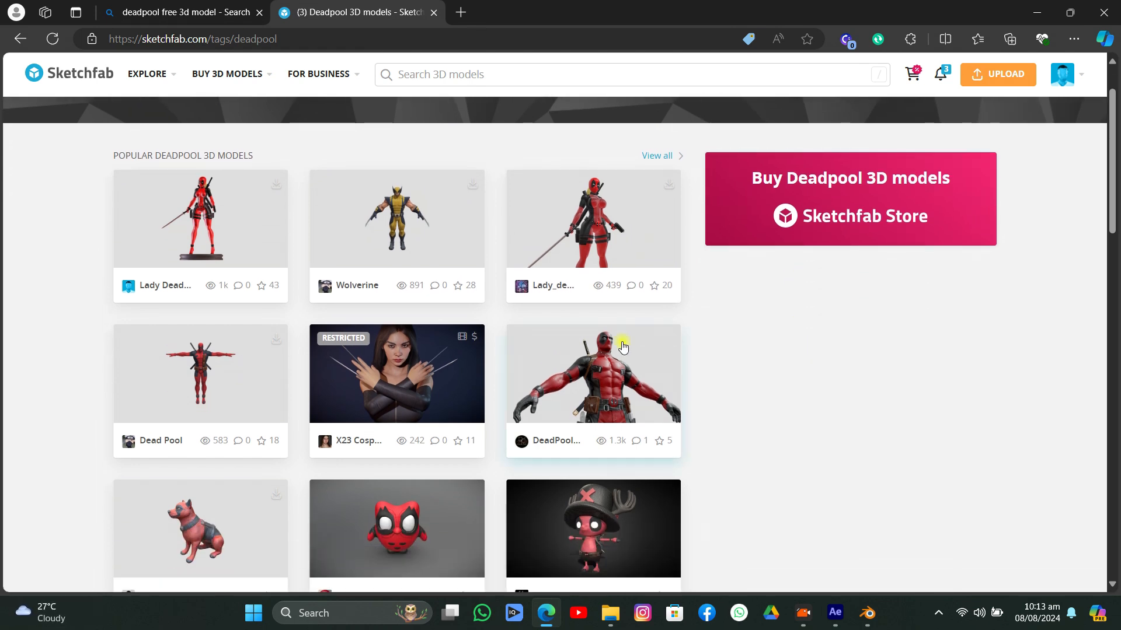
{"action": "scroll", "coordinate": [257, 300], "scroll_direction": "down", "scroll_amount": 2}
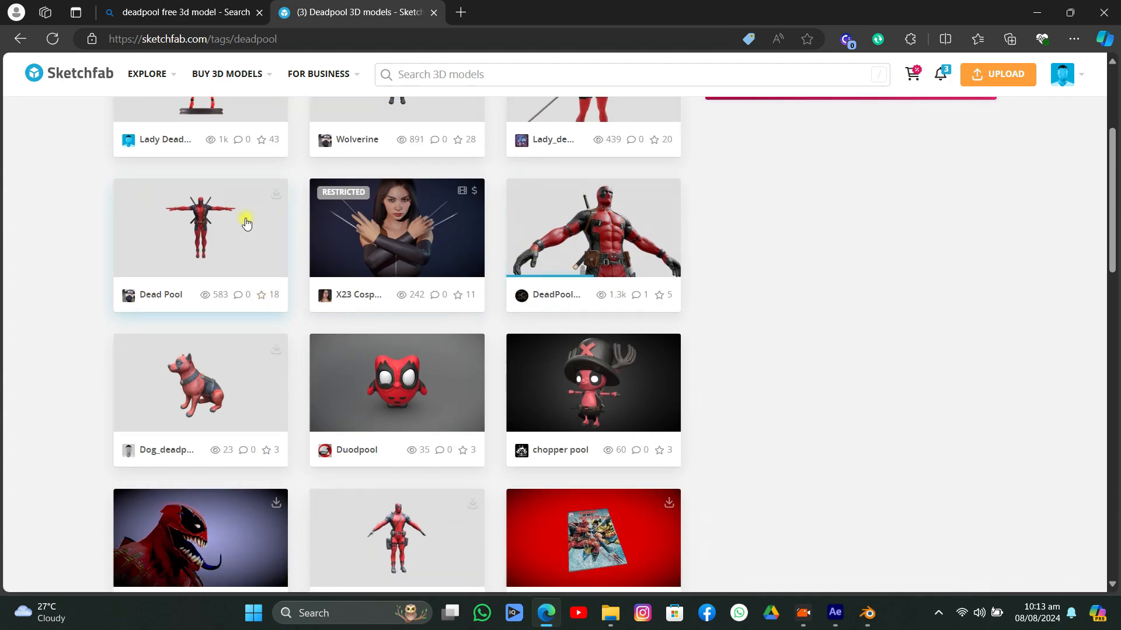
{"action": "scroll", "coordinate": [206, 236], "scroll_direction": "down", "scroll_amount": 2}
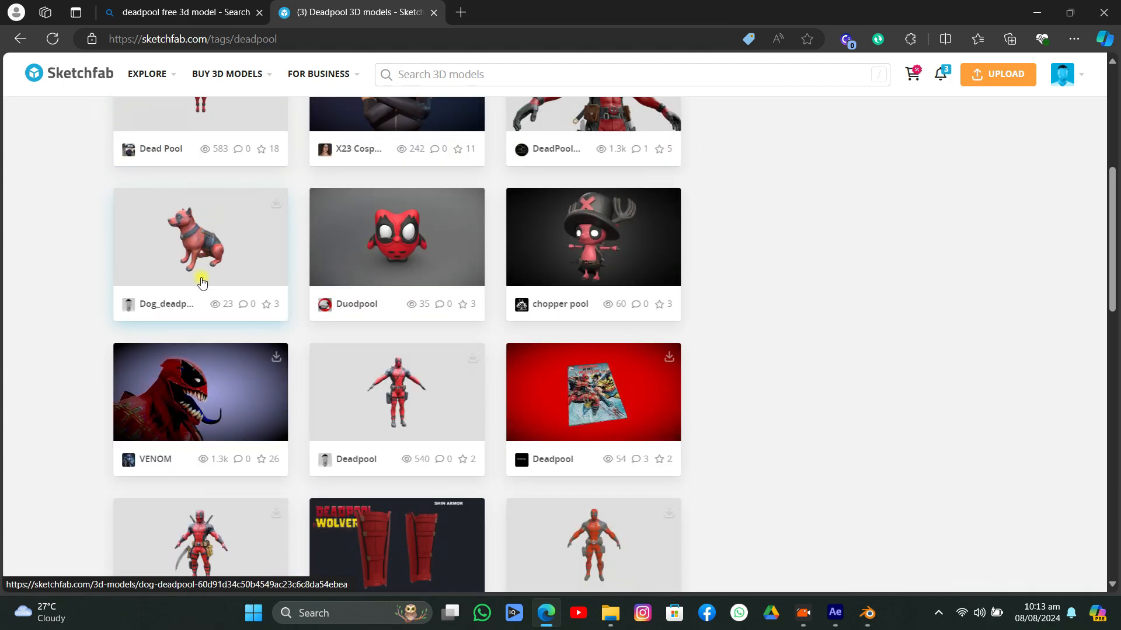
{"action": "scroll", "coordinate": [370, 287], "scroll_direction": "down", "scroll_amount": 2}
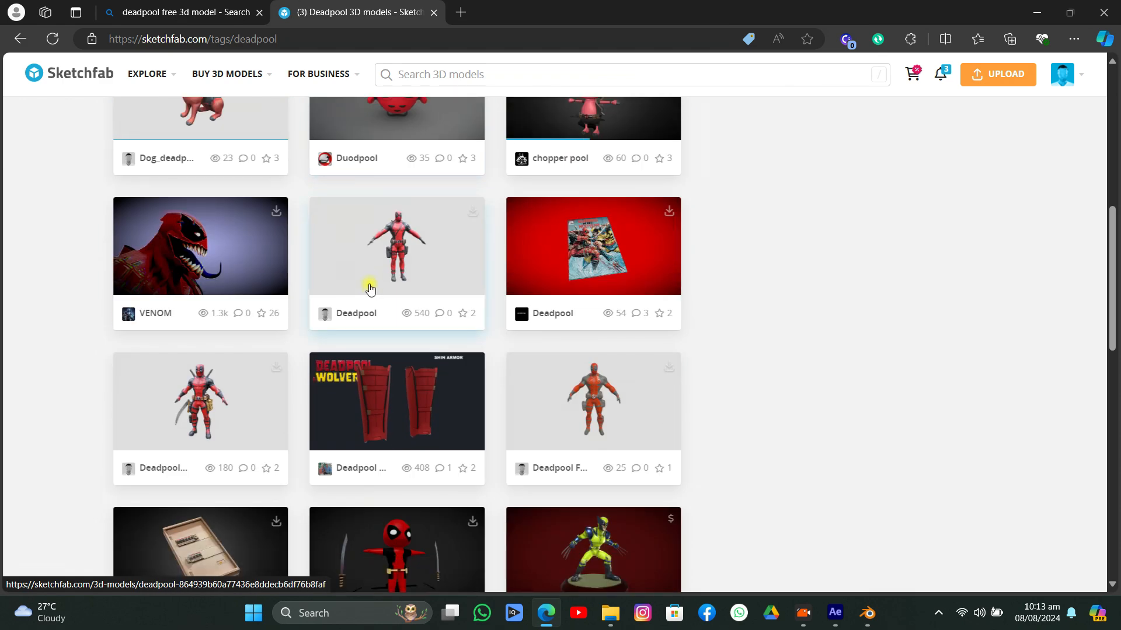
{"action": "scroll", "coordinate": [239, 250], "scroll_direction": "up", "scroll_amount": 3}
{"action": "left_click", "coordinate": [203, 158]}
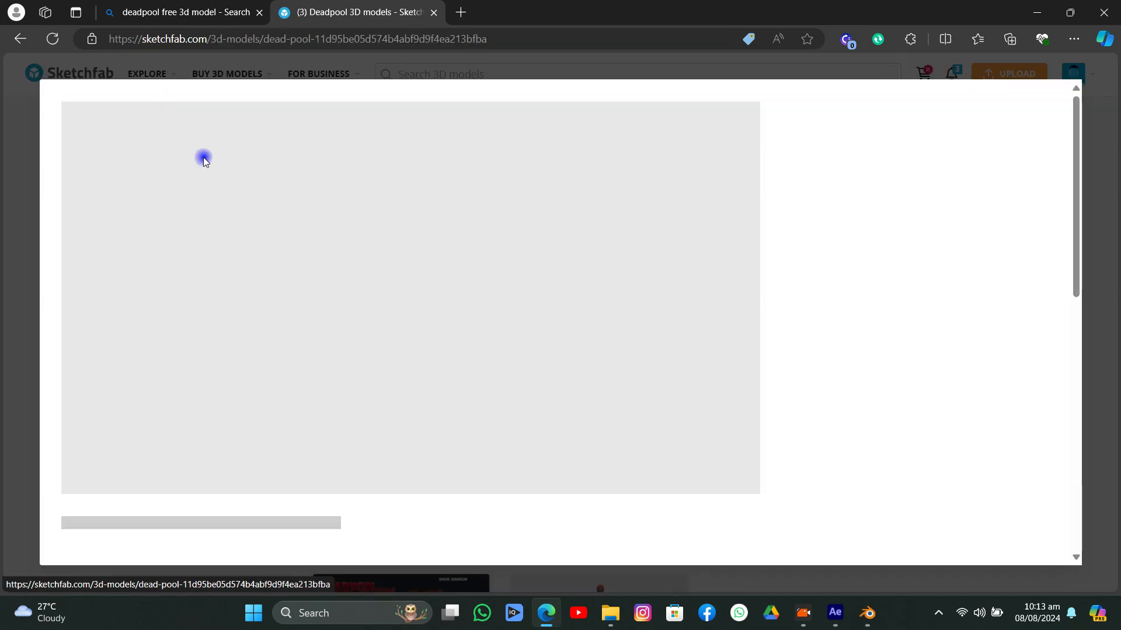
Check the Dead Pool model's information for rigged geometries, view its 3D preview and return to the Deadpool model list.
{"action": "scroll", "coordinate": [151, 535], "scroll_direction": "down", "scroll_amount": 5}
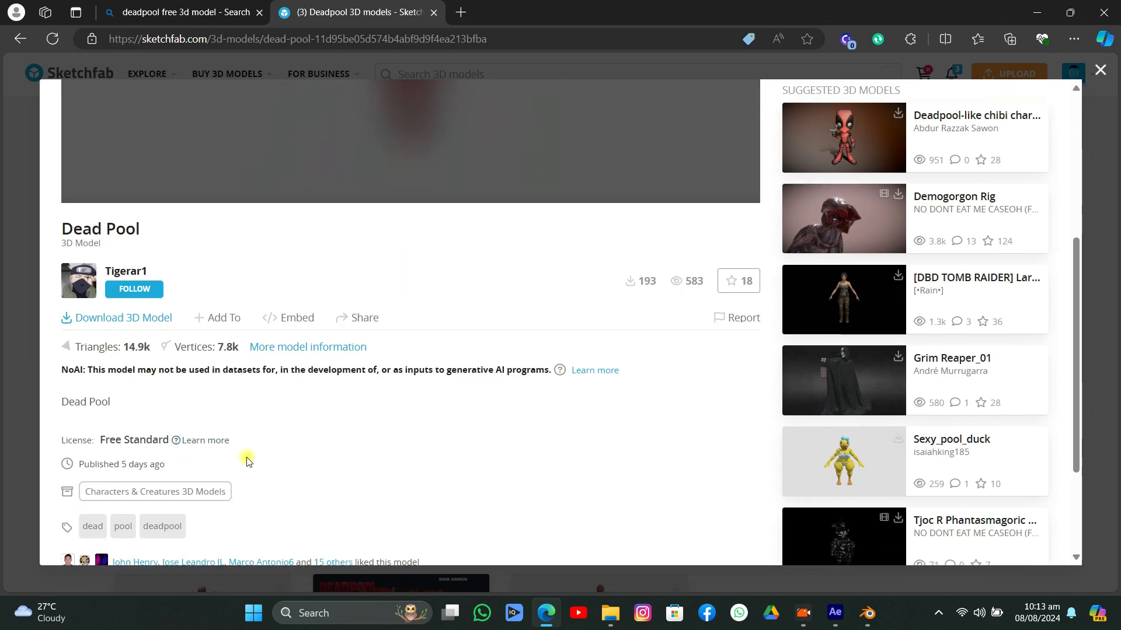
{"action": "left_click", "coordinate": [314, 348]}
{"action": "scroll", "coordinate": [501, 438], "scroll_direction": "down", "scroll_amount": 3}
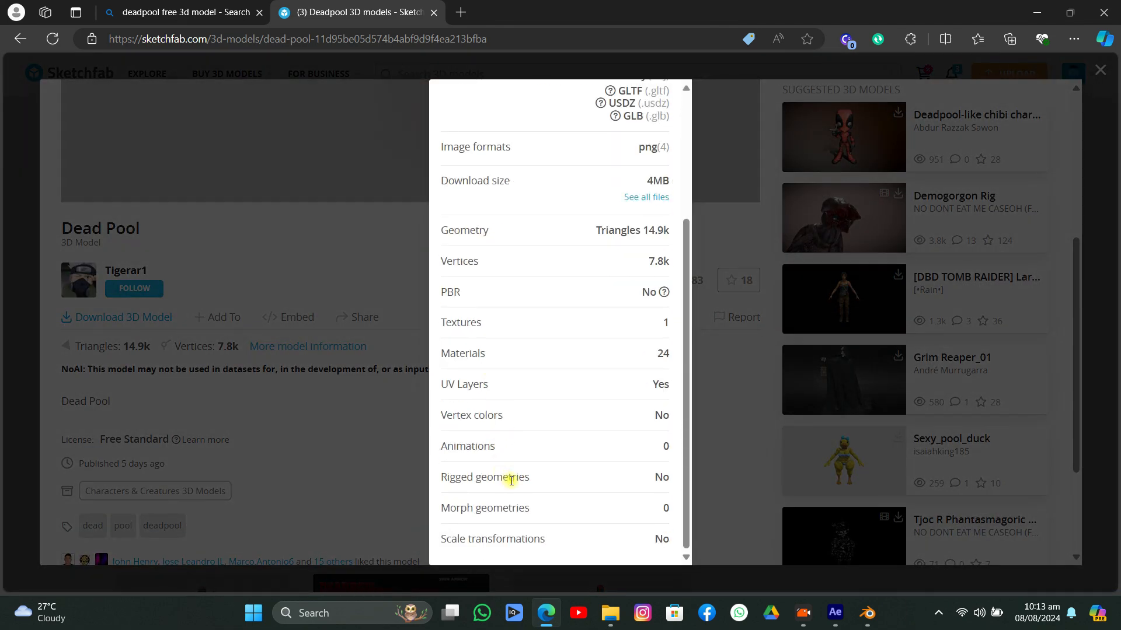
{"action": "left_click_drag", "start_coordinate": [530, 478], "coordinate": [433, 470]}
{"action": "left_click", "coordinate": [723, 385]}
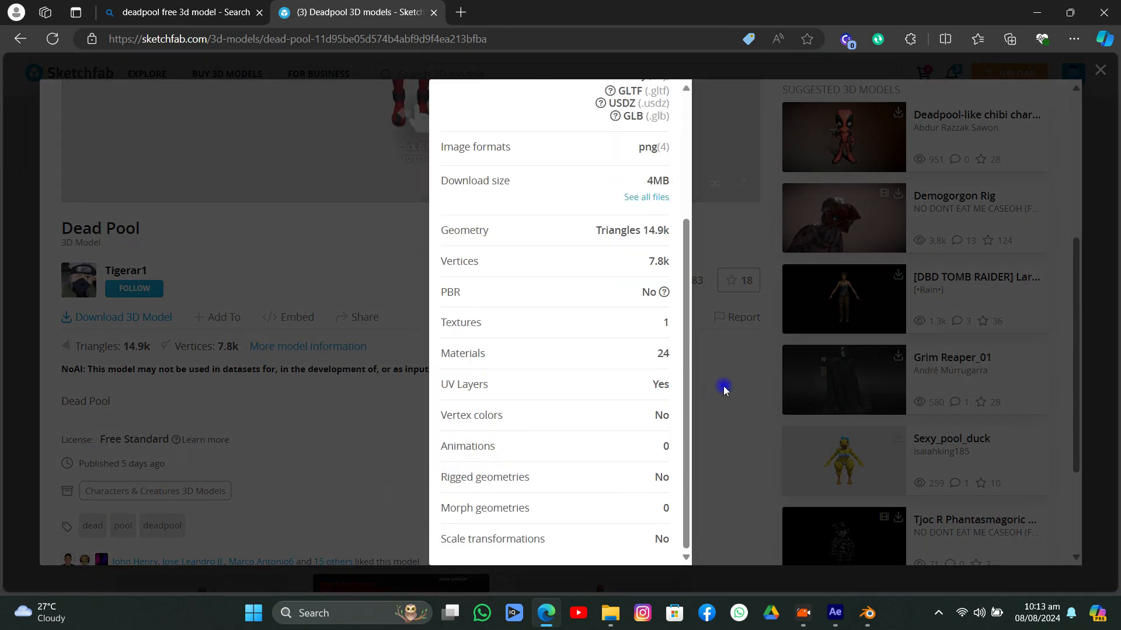
{"action": "scroll", "coordinate": [518, 300], "scroll_direction": "up", "scroll_amount": 5}
{"action": "left_click_drag", "start_coordinate": [553, 306], "coordinate": [383, 345]}
{"action": "left_click", "coordinate": [1100, 70]}
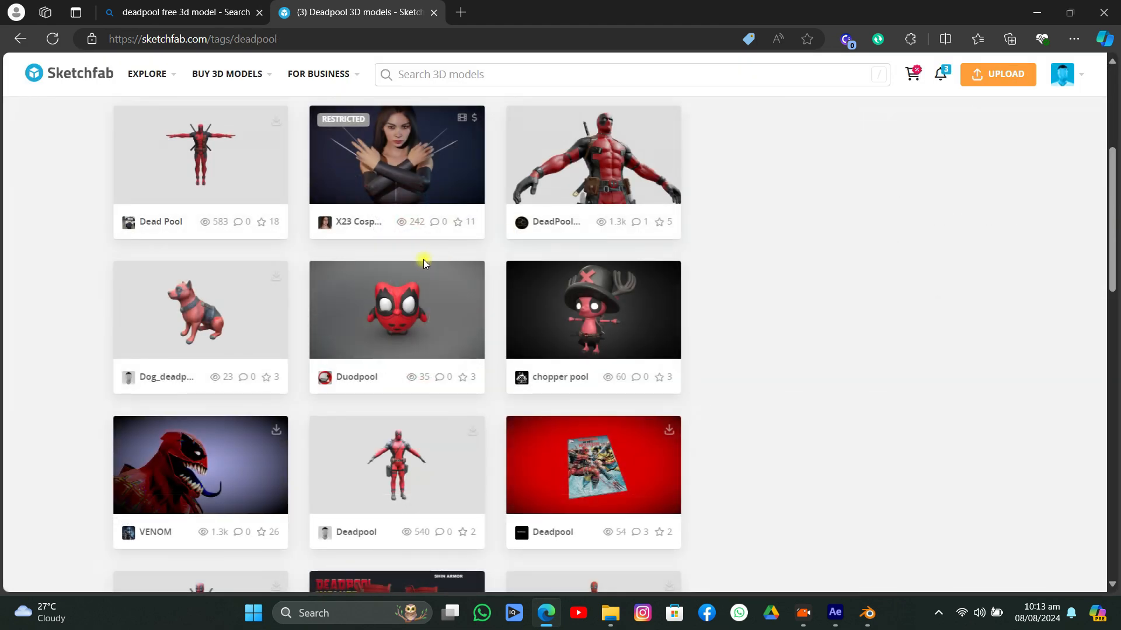
{"action": "scroll", "coordinate": [425, 258], "scroll_direction": "down", "scroll_amount": 4}
{"action": "scroll", "coordinate": [172, 313], "scroll_direction": "down", "scroll_amount": 1}
{"action": "left_click", "coordinate": [178, 318]}
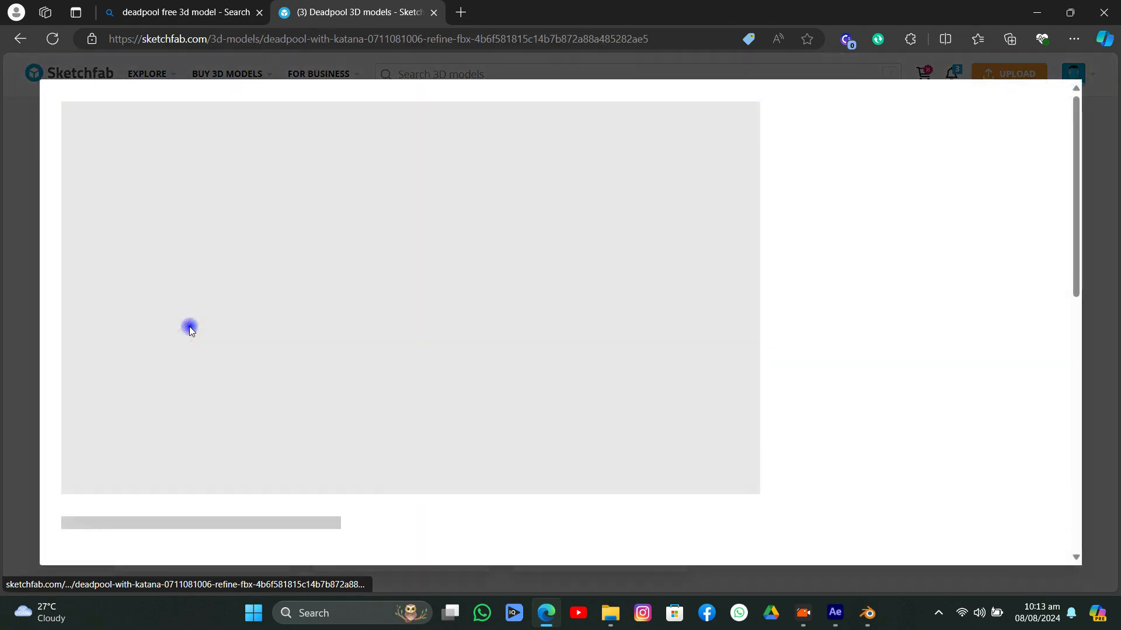
{"action": "scroll", "coordinate": [272, 465], "scroll_direction": "down", "scroll_amount": 2}
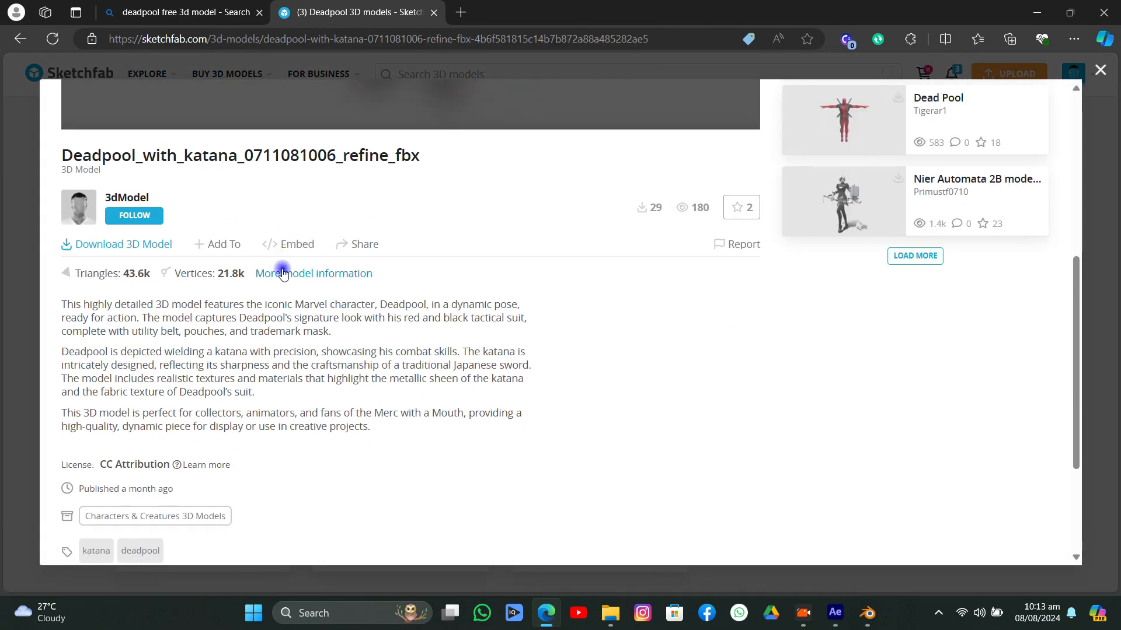
{"action": "left_click", "coordinate": [274, 273]}
{"action": "scroll", "coordinate": [527, 444], "scroll_direction": "down", "scroll_amount": 5}
{"action": "left_click_drag", "start_coordinate": [530, 472], "coordinate": [443, 478]}
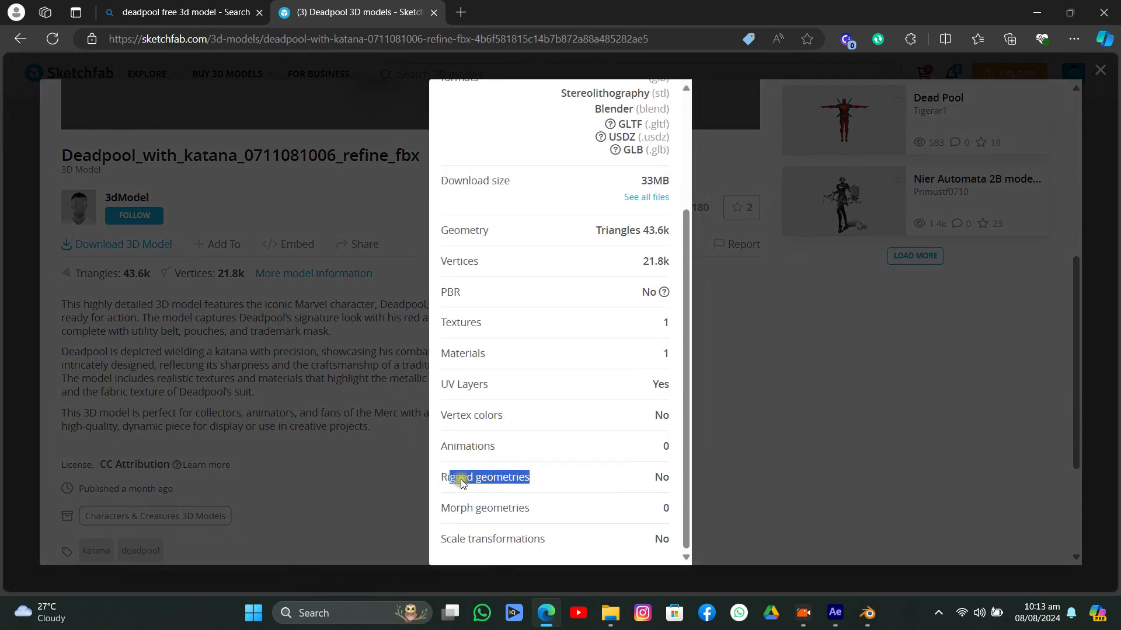
{"action": "left_click", "coordinate": [728, 407]}
Inspect the katana Deadpool's 3D preview from several angles and up close, and return to the model list.
{"action": "scroll", "coordinate": [566, 356], "scroll_direction": "up", "scroll_amount": 6}
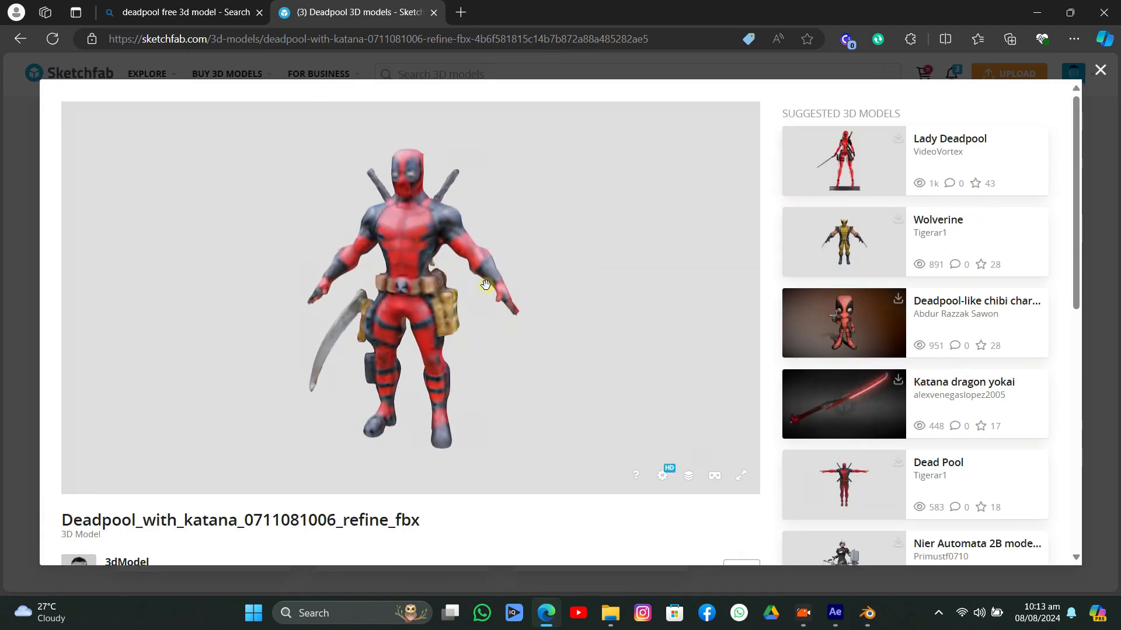
{"action": "left_click_drag", "start_coordinate": [552, 326], "coordinate": [518, 253]}
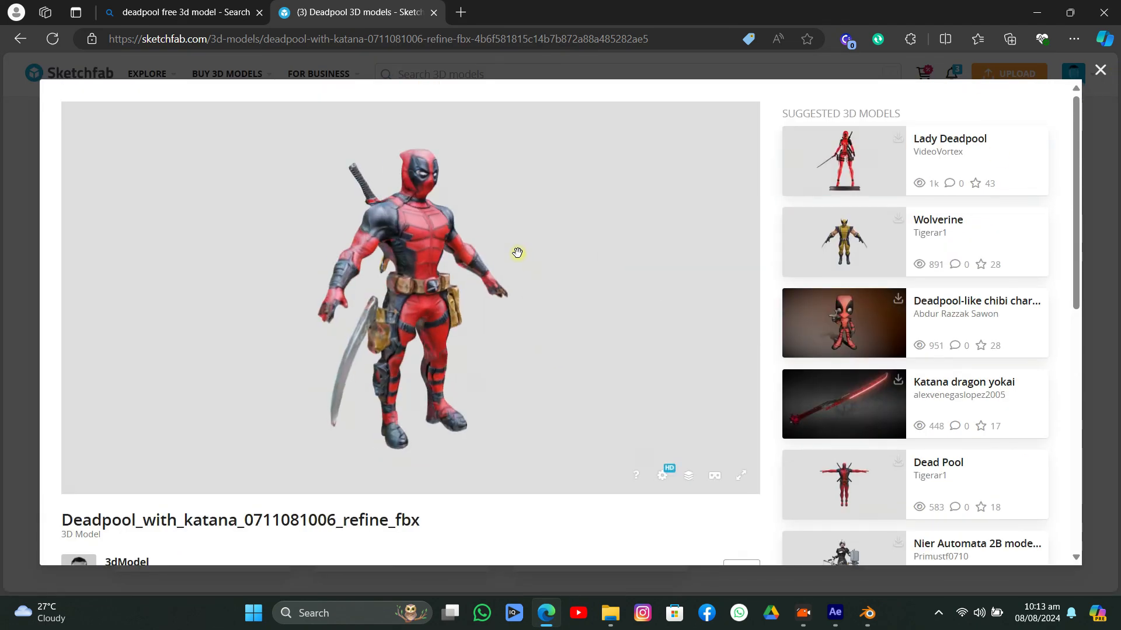
{"action": "scroll", "coordinate": [518, 253], "scroll_direction": "up", "scroll_amount": 4}
{"action": "left_click_drag", "start_coordinate": [467, 198], "coordinate": [589, 192]}
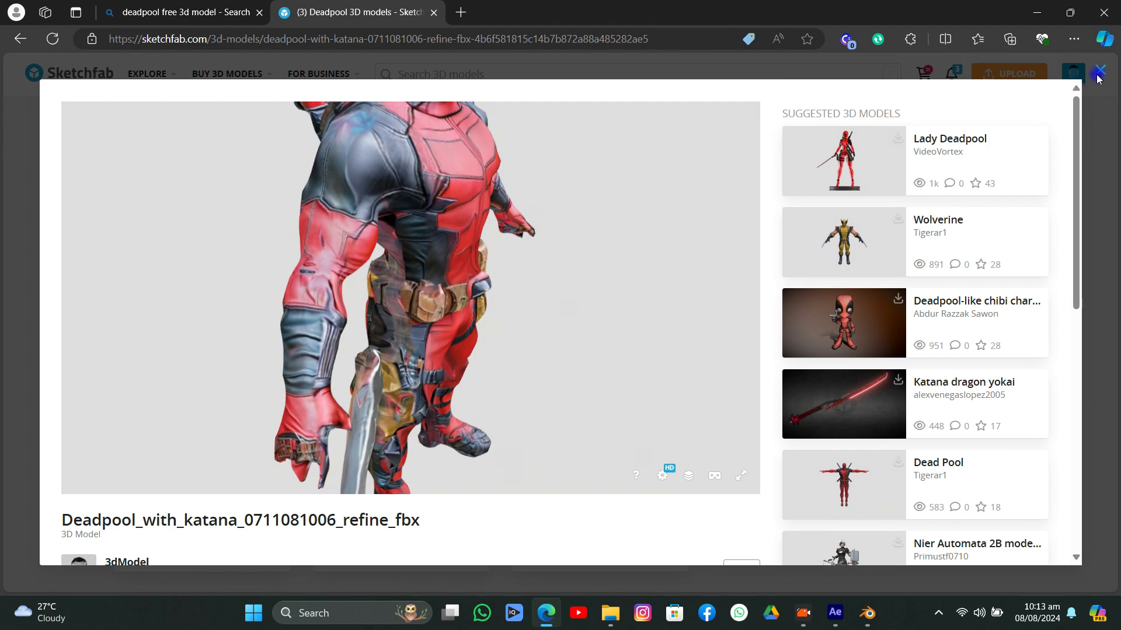
{"action": "left_click", "coordinate": [1100, 69]}
Open the Deadpool Full Body model, review its model information and 3D preview, and return to the model list.
{"action": "left_click", "coordinate": [601, 277]}
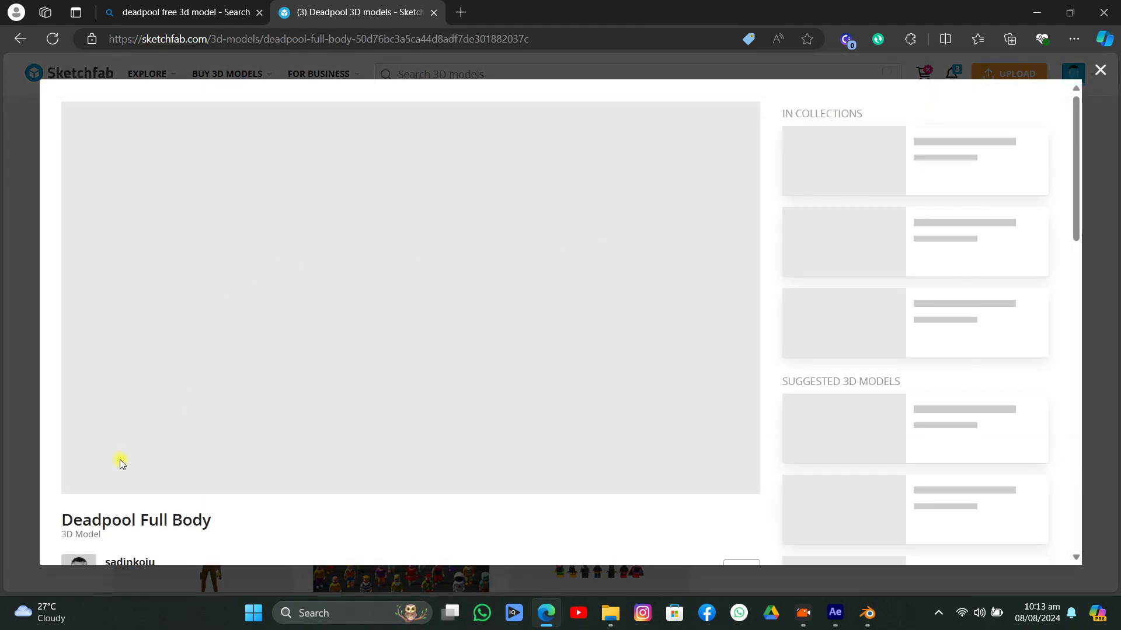
{"action": "scroll", "coordinate": [117, 460], "scroll_direction": "down", "scroll_amount": 4}
{"action": "left_click", "coordinate": [327, 419]}
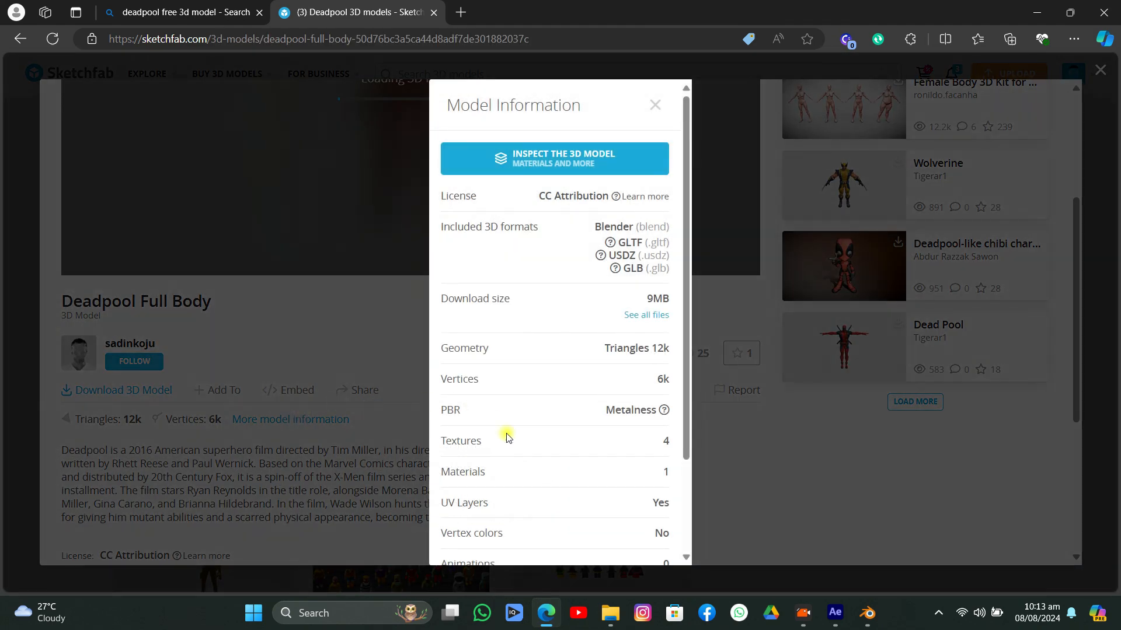
{"action": "scroll", "coordinate": [497, 493], "scroll_direction": "down", "scroll_amount": 2}
{"action": "left_click", "coordinate": [730, 406]}
{"action": "scroll", "coordinate": [573, 326], "scroll_direction": "up", "scroll_amount": 4}
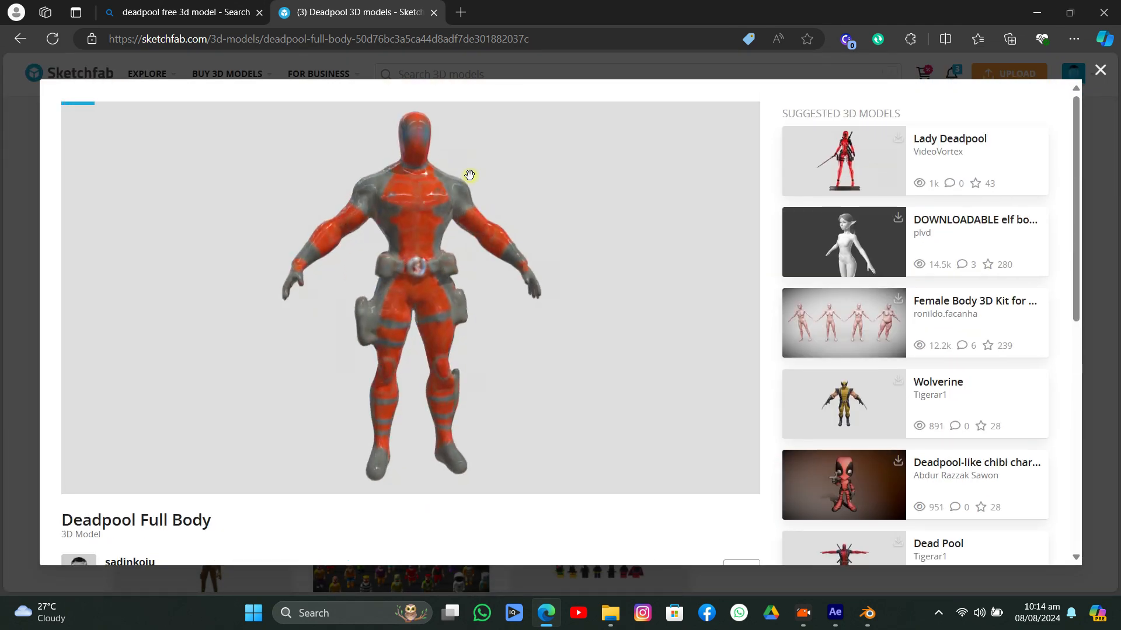
{"action": "left_click", "coordinate": [1100, 69]}
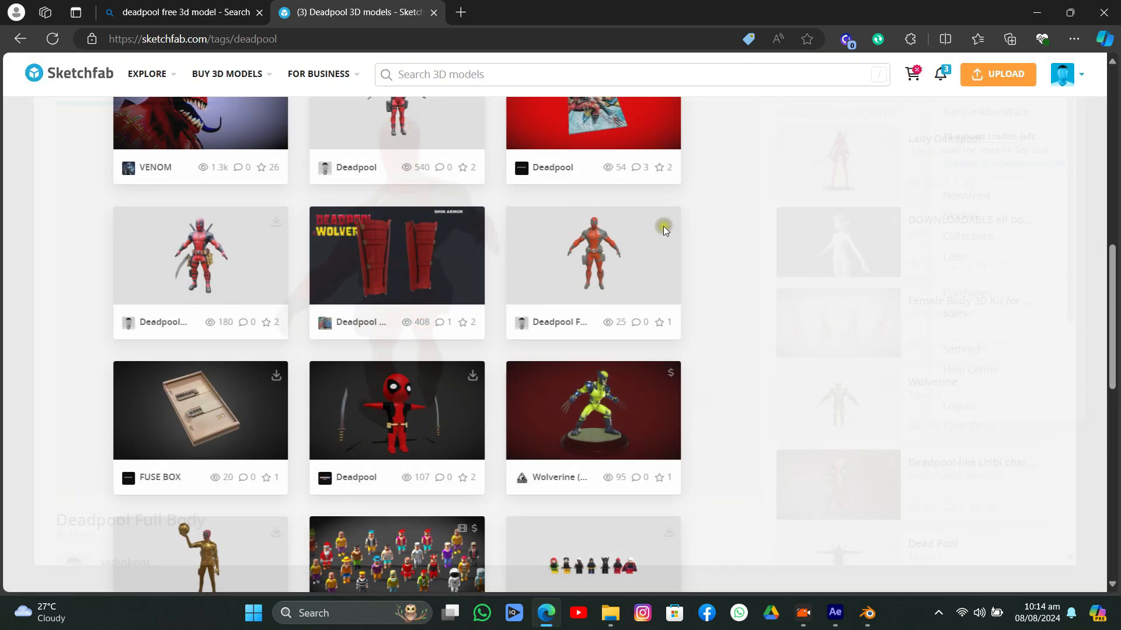
Browse the remaining Deadpool models, review the details and preview of the downloadable Deadpool with arms spread, and close its page.
{"action": "scroll", "coordinate": [508, 283], "scroll_direction": "down", "scroll_amount": 5}
{"action": "scroll", "coordinate": [421, 396], "scroll_direction": "down", "scroll_amount": 1}
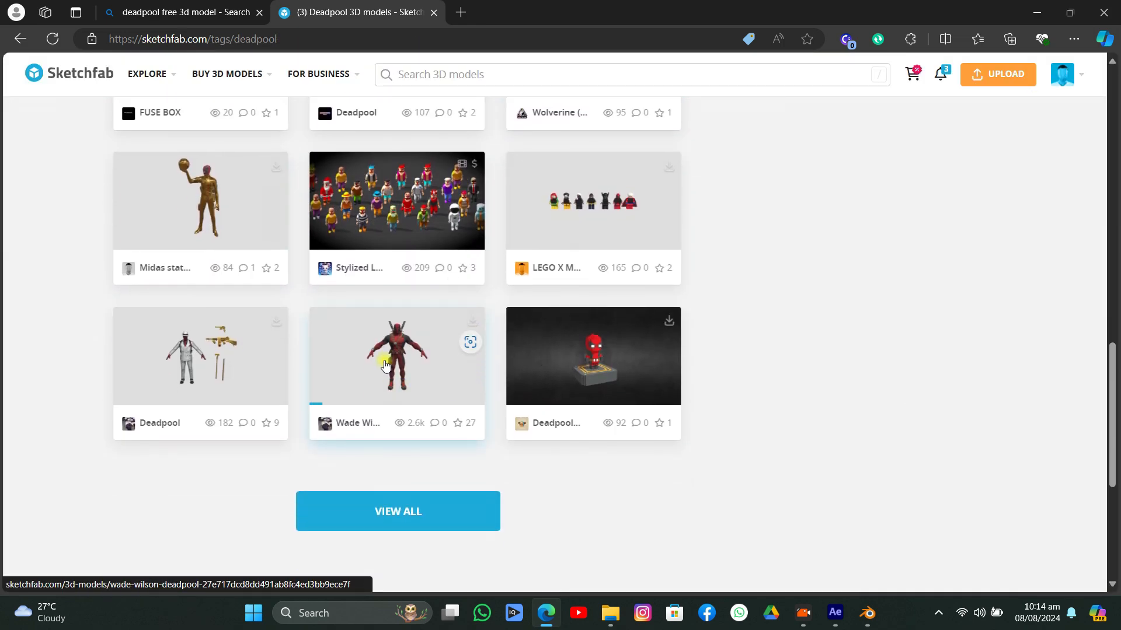
{"action": "scroll", "coordinate": [471, 324], "scroll_direction": "down", "scroll_amount": 5}
{"action": "scroll", "coordinate": [470, 323], "scroll_direction": "up", "scroll_amount": 1}
{"action": "left_click", "coordinate": [400, 397]}
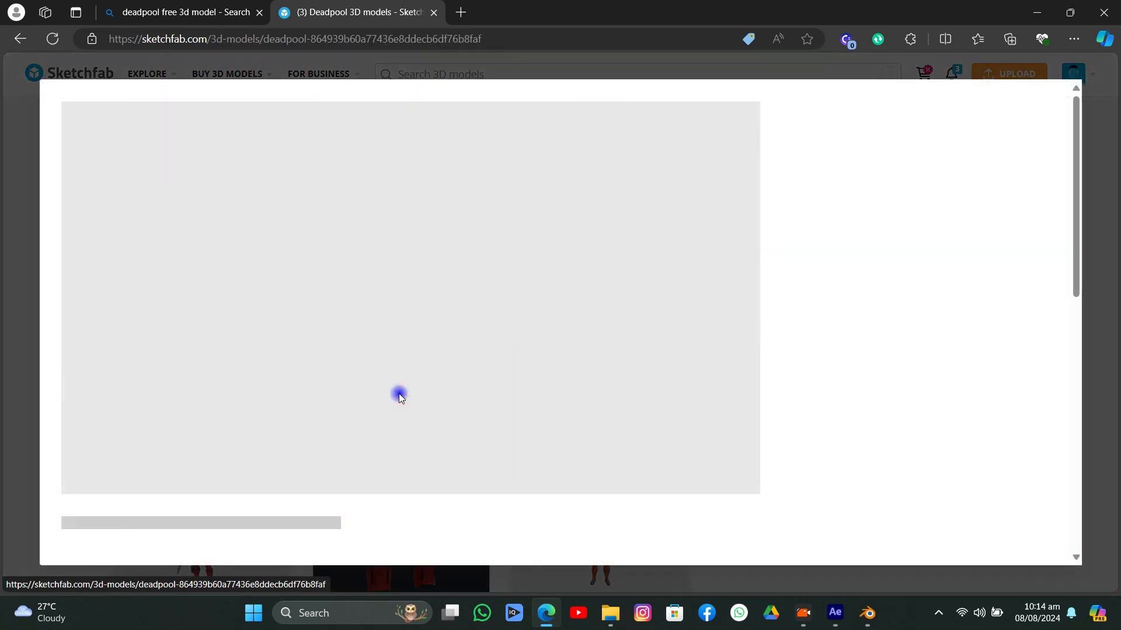
{"action": "scroll", "coordinate": [250, 465], "scroll_direction": "down", "scroll_amount": 5}
{"action": "left_click", "coordinate": [291, 347]}
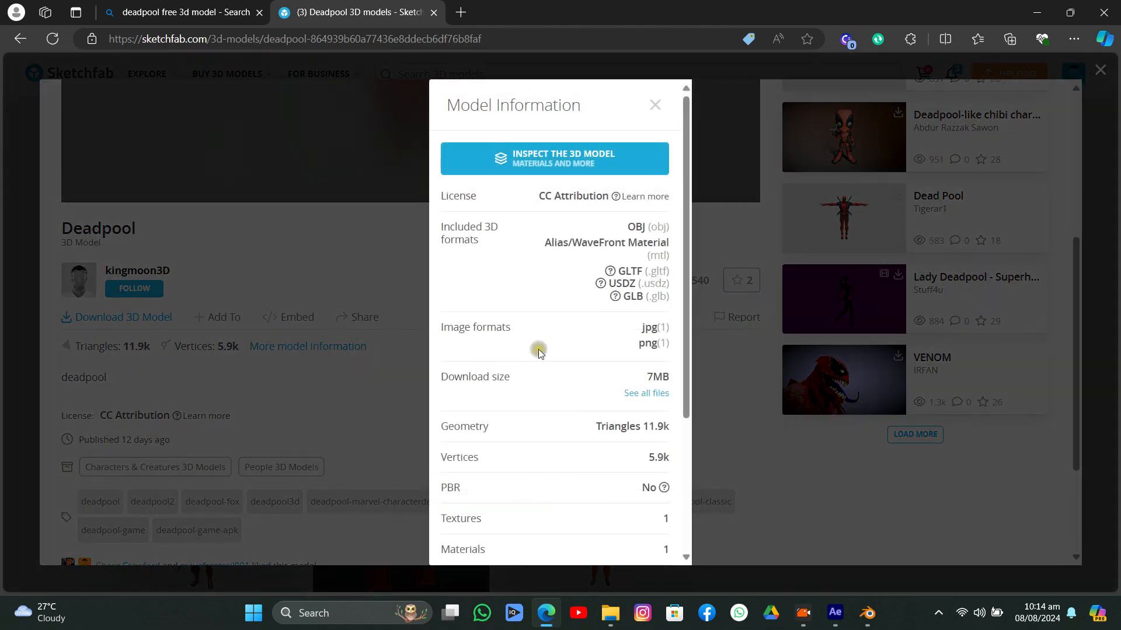
{"action": "scroll", "coordinate": [563, 430], "scroll_direction": "down", "scroll_amount": 3}
{"action": "left_click", "coordinate": [718, 406]}
{"action": "scroll", "coordinate": [709, 380], "scroll_direction": "up", "scroll_amount": 5}
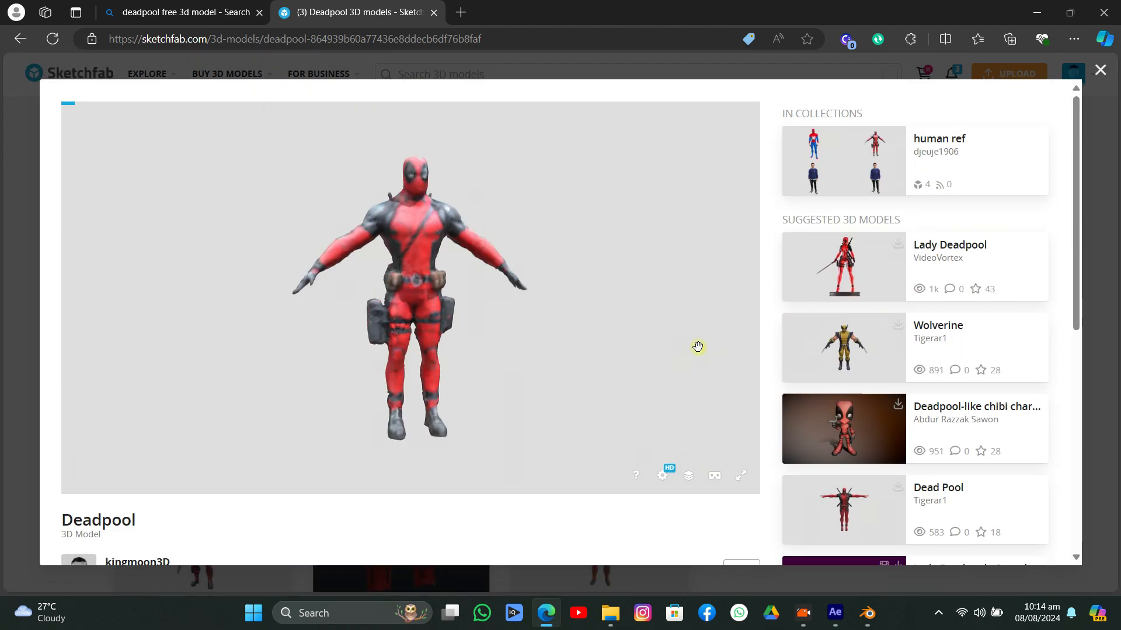
{"action": "left_click", "coordinate": [1100, 69]}
Search Sketchfab's models for "deadpool rig".
{"action": "left_click", "coordinate": [459, 76]}
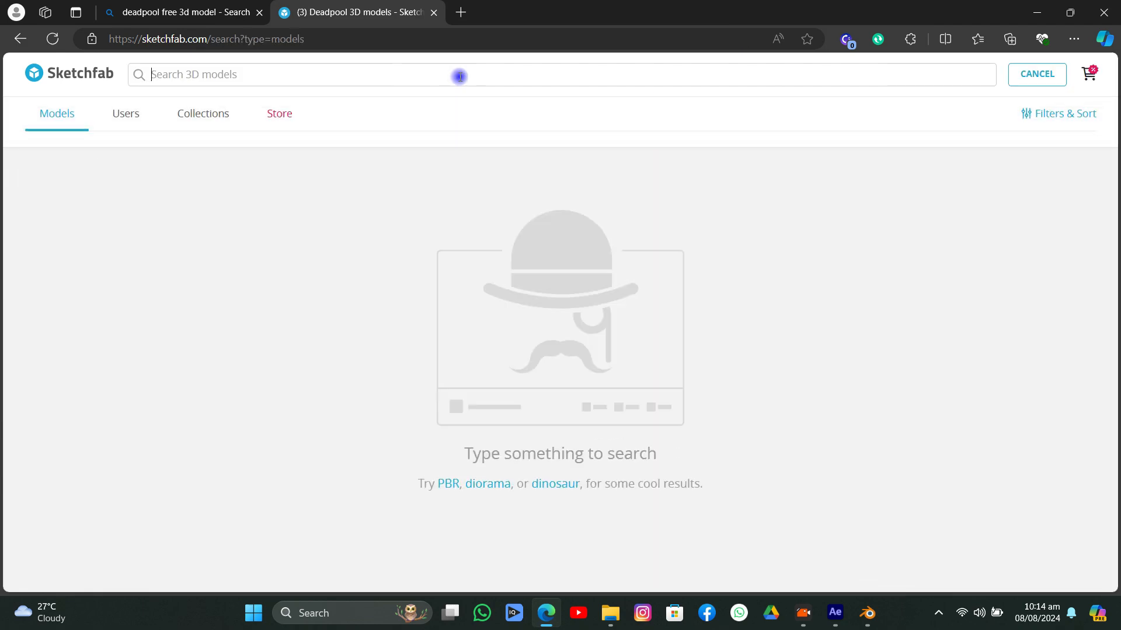
{"action": "type", "text": "dead"}
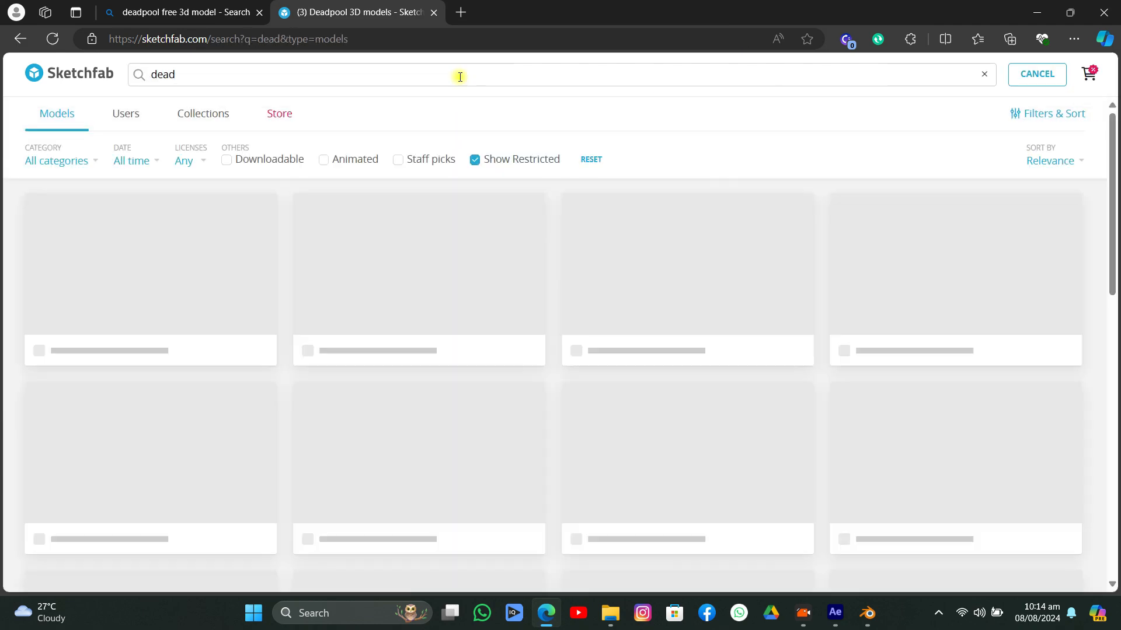
{"action": "type", "text": "pool ri"}
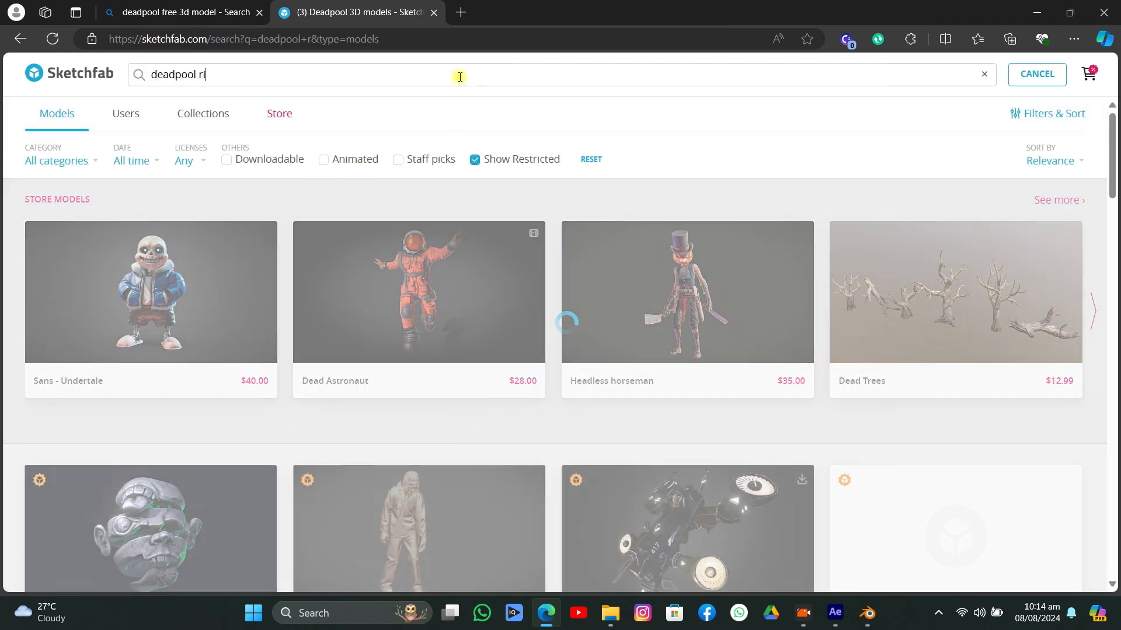
{"action": "type", "text": "g"}
Look through the "deadpool rig" search results for a suitable downloadable rigged Deadpool model.
{"action": "scroll", "coordinate": [334, 257], "scroll_direction": "down", "scroll_amount": 3}
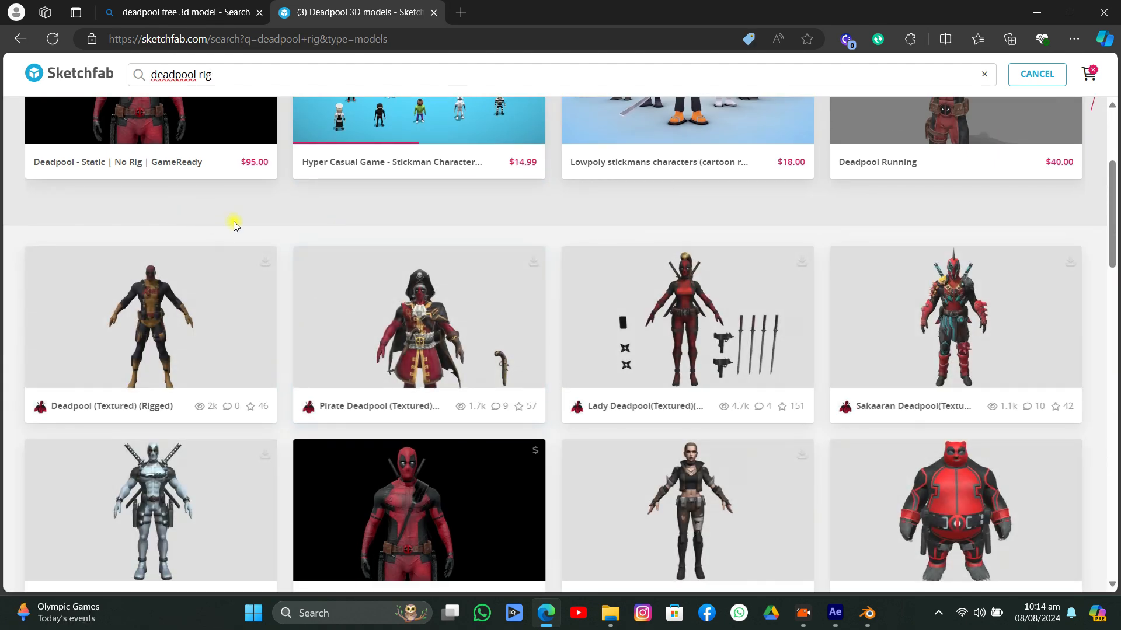
{"action": "scroll", "coordinate": [233, 225], "scroll_direction": "down", "scroll_amount": 1}
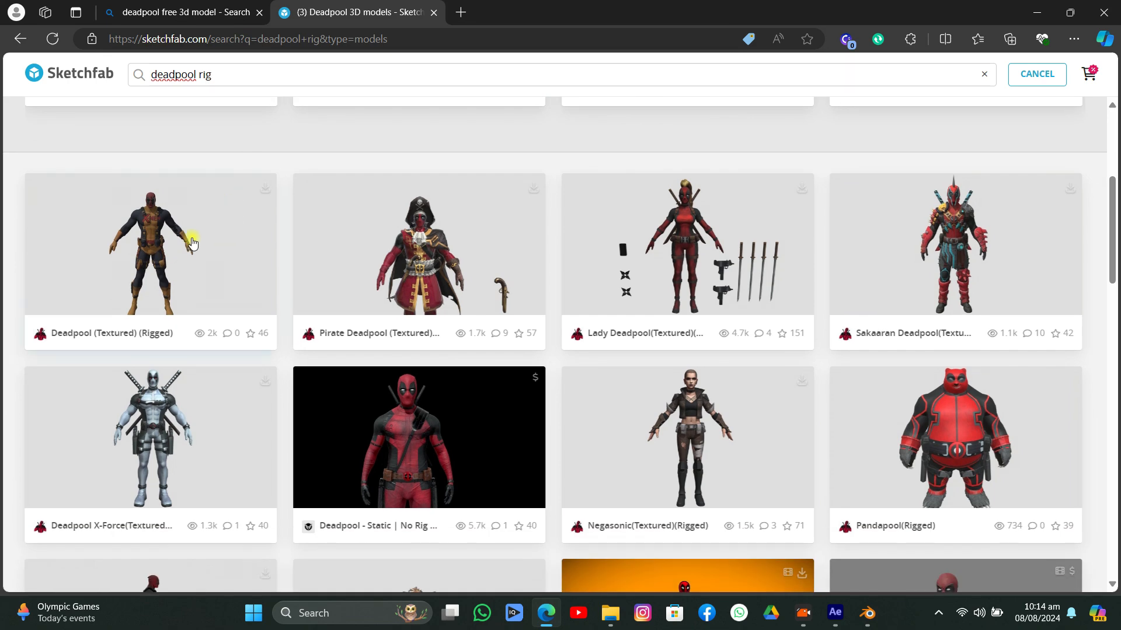
{"action": "scroll", "coordinate": [447, 309], "scroll_direction": "down", "scroll_amount": 5}
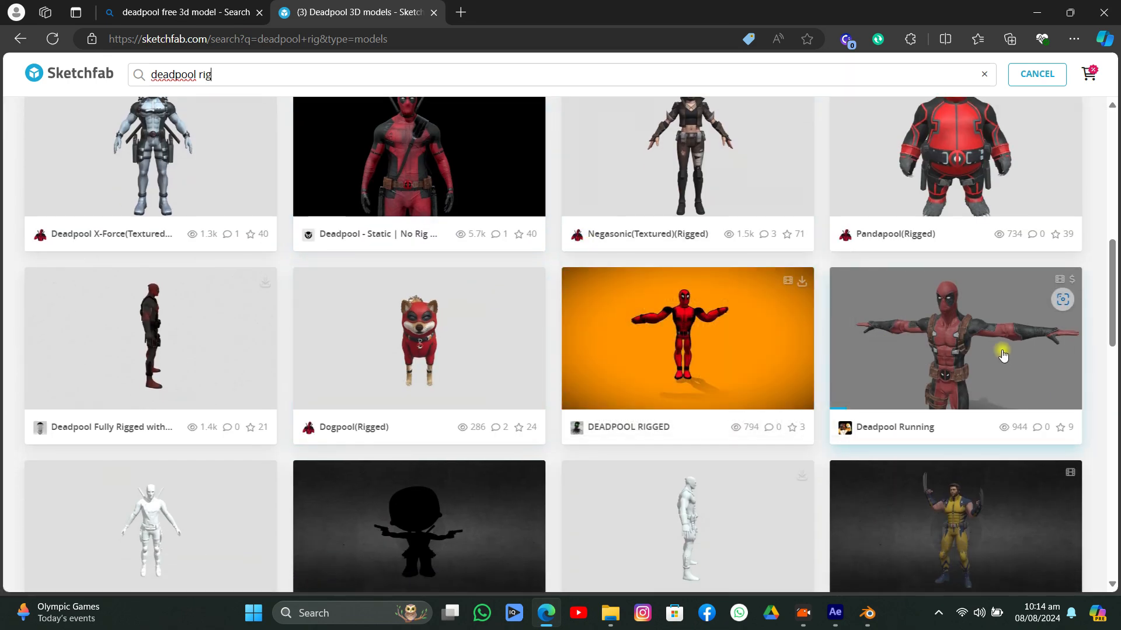
{"action": "scroll", "coordinate": [315, 420], "scroll_direction": "down", "scroll_amount": 5}
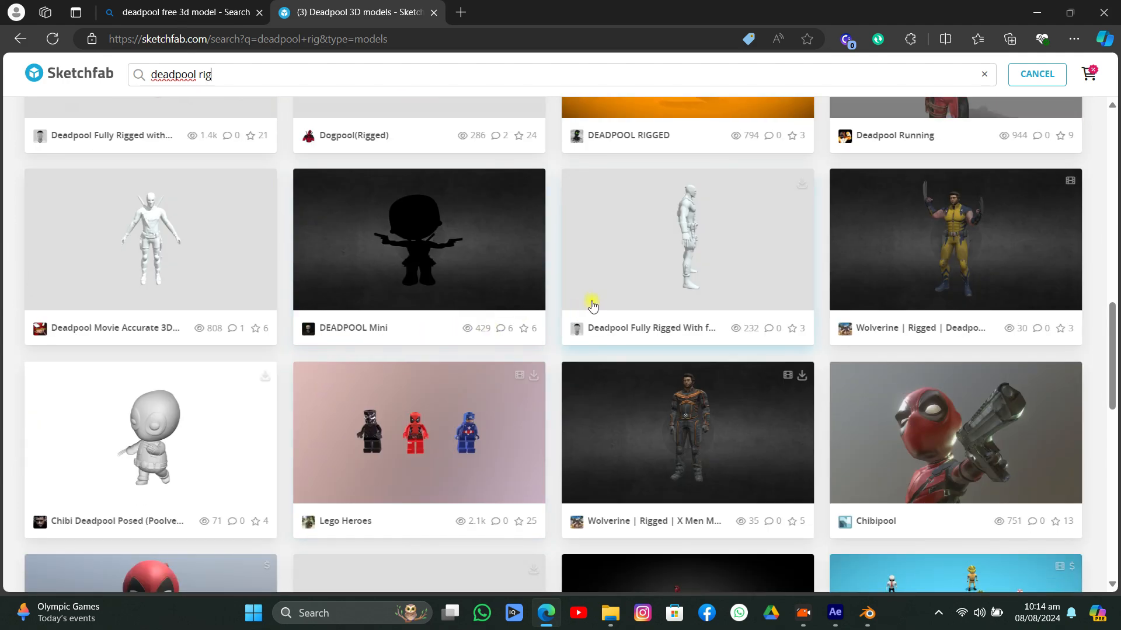
{"action": "scroll", "coordinate": [538, 344], "scroll_direction": "down", "scroll_amount": 2}
{"action": "scroll", "coordinate": [542, 350], "scroll_direction": "down", "scroll_amount": 3}
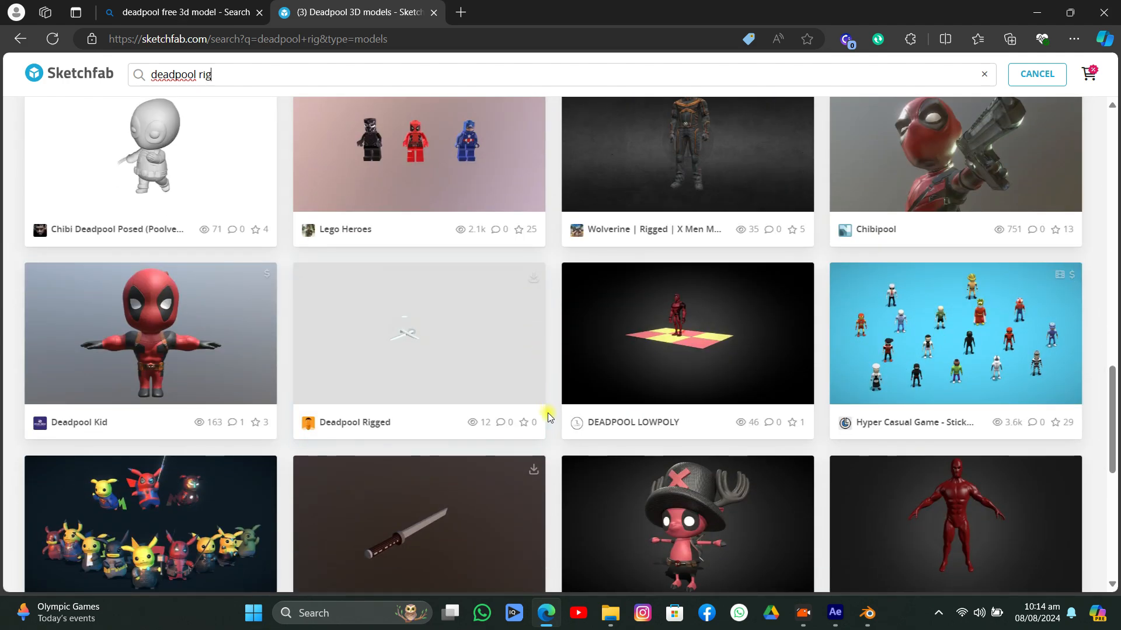
{"action": "scroll", "coordinate": [547, 416], "scroll_direction": "down", "scroll_amount": 7}
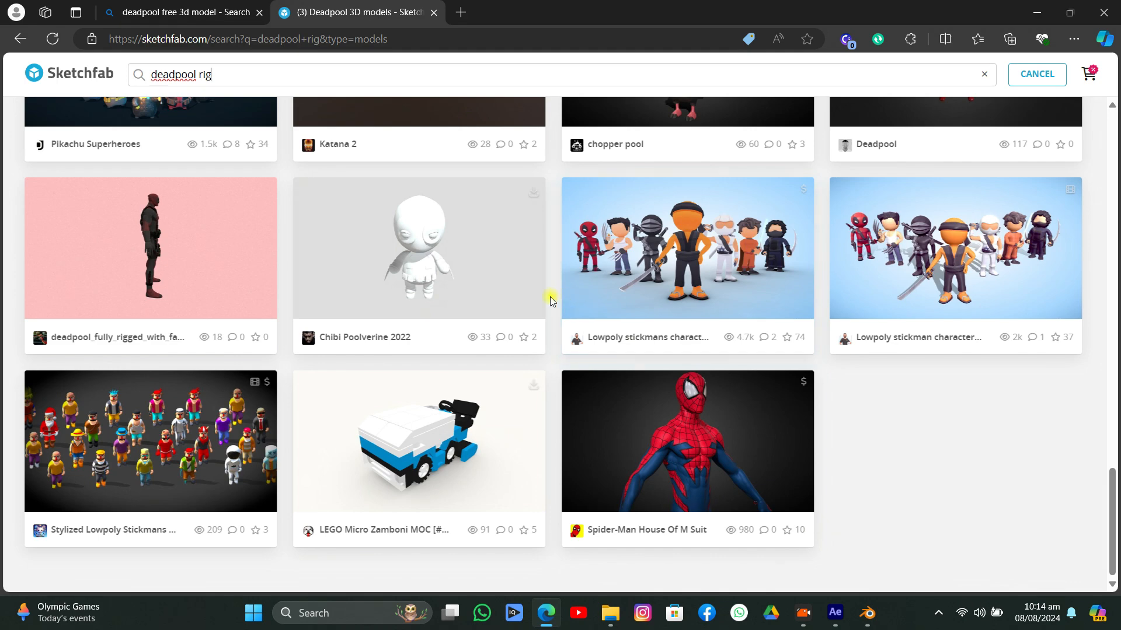
{"action": "scroll", "coordinate": [473, 388], "scroll_direction": "up", "scroll_amount": 15}
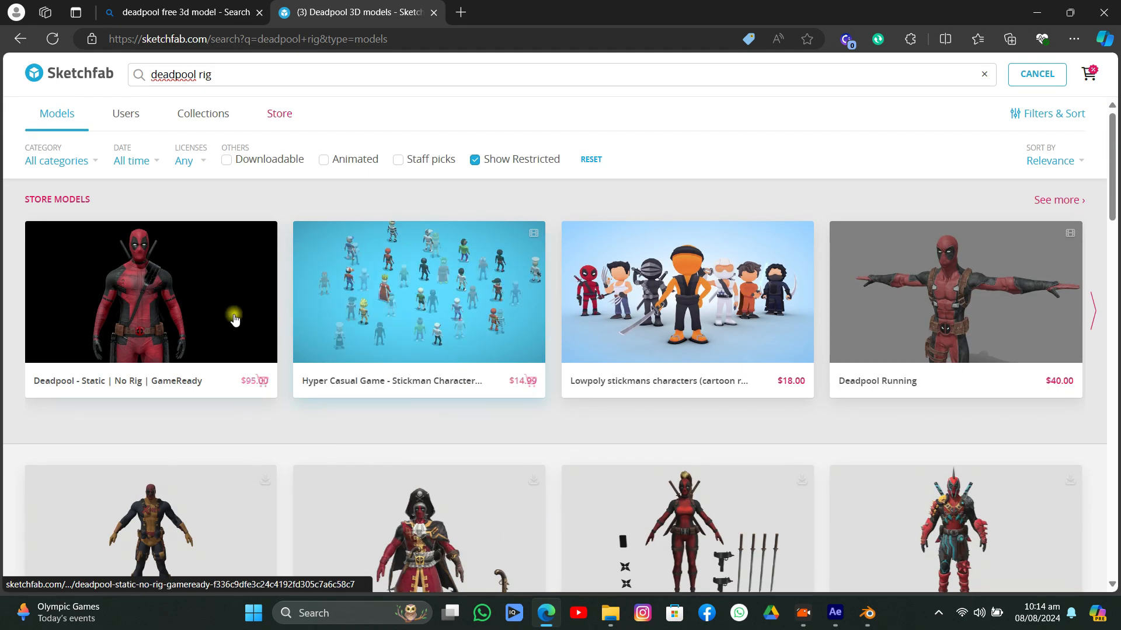
{"action": "scroll", "coordinate": [284, 338], "scroll_direction": "down", "scroll_amount": 5}
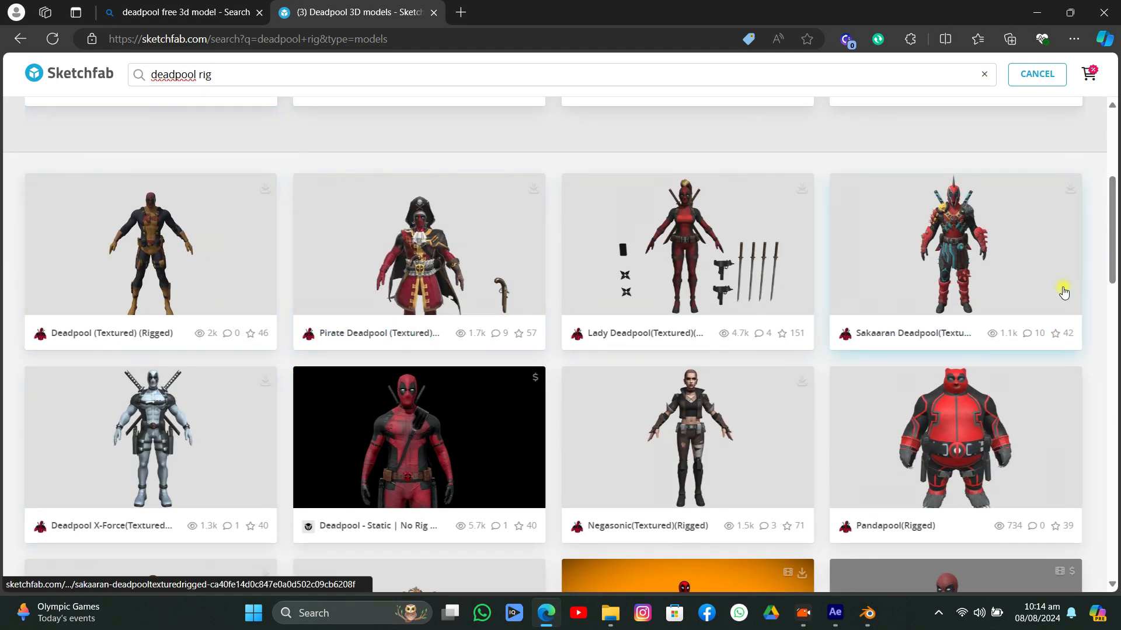
{"action": "scroll", "coordinate": [350, 358], "scroll_direction": "down", "scroll_amount": 3}
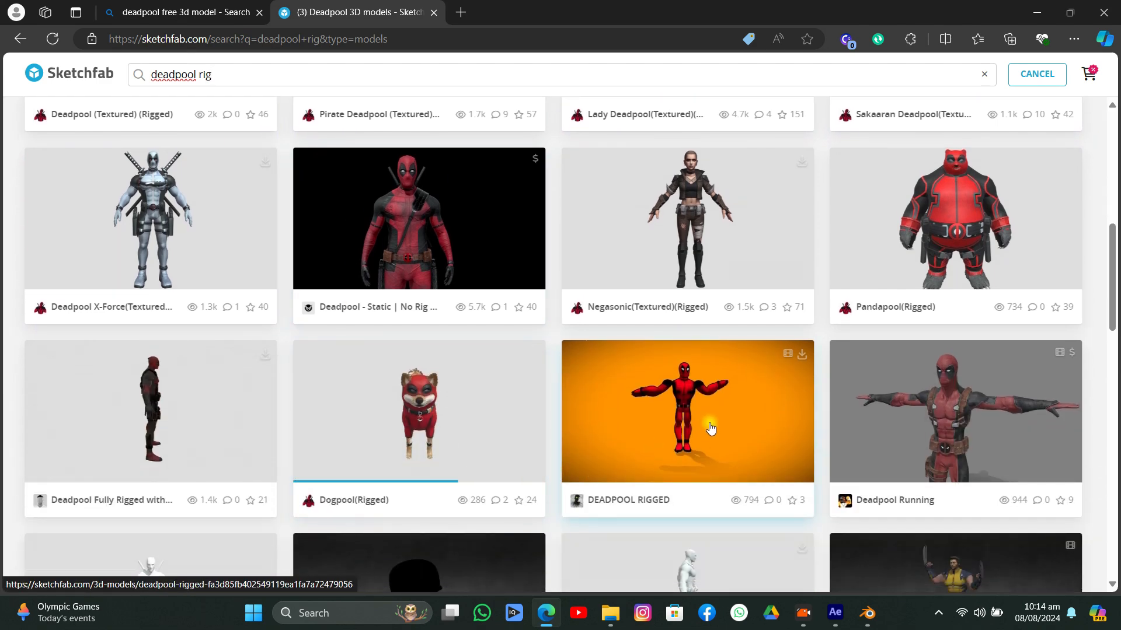
{"action": "scroll", "coordinate": [708, 429], "scroll_direction": "down", "scroll_amount": 3}
{"action": "scroll", "coordinate": [625, 379], "scroll_direction": "up", "scroll_amount": 6}
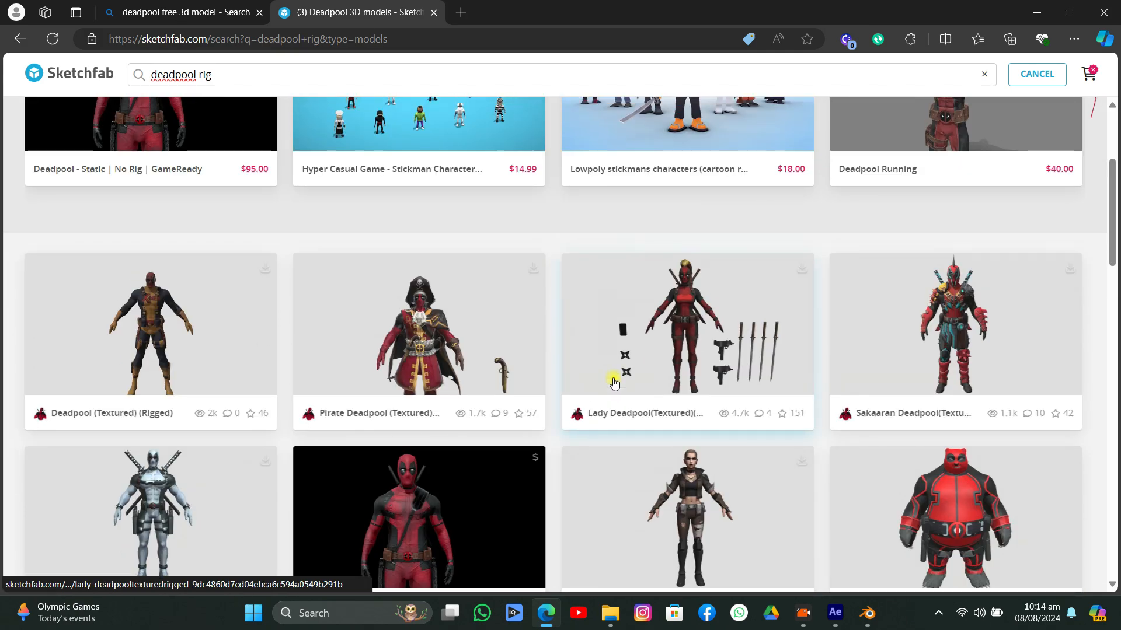
{"action": "scroll", "coordinate": [613, 380], "scroll_direction": "down", "scroll_amount": 4}
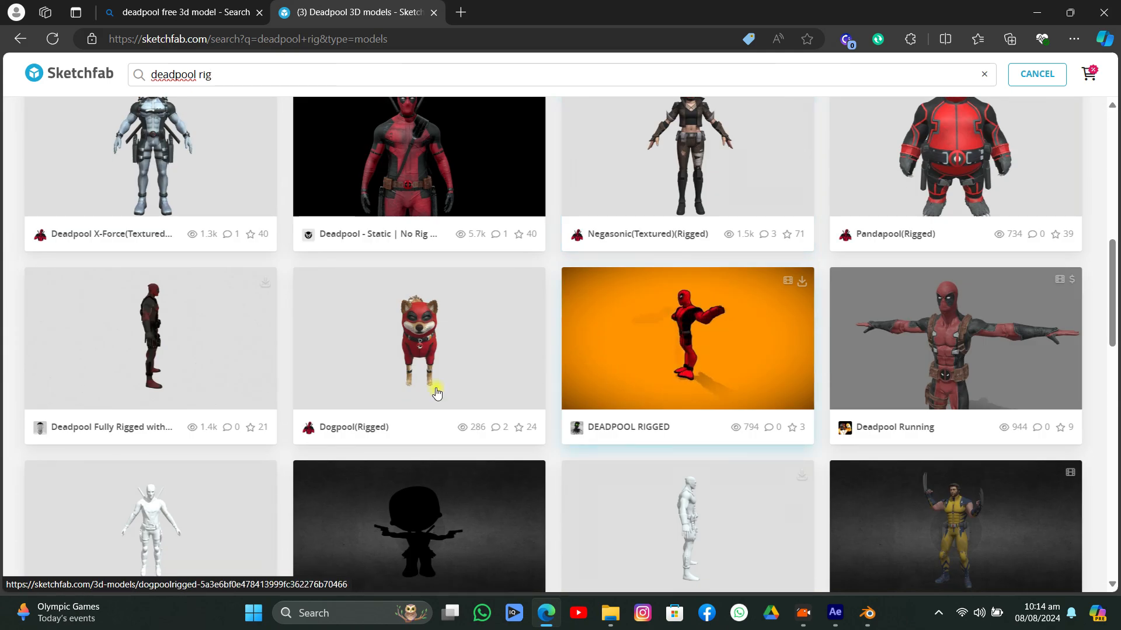
Open the downloadable "Deadpool Fully Rigged with facial rig" model from the search results.
{"action": "left_click", "coordinate": [93, 355]}
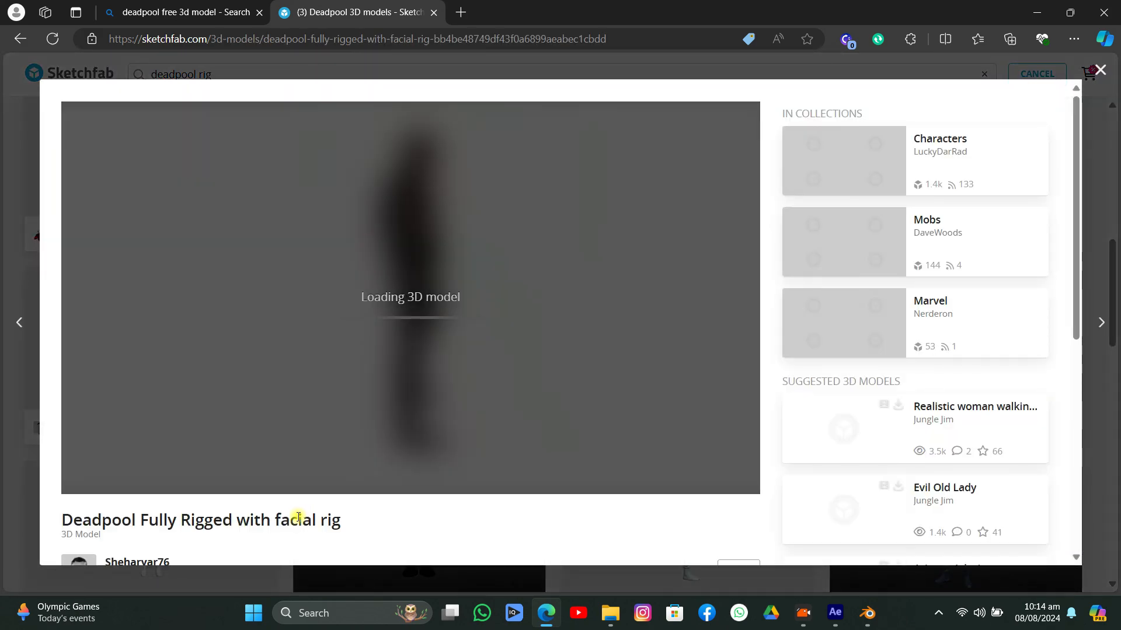
{"action": "left_click_drag", "start_coordinate": [298, 517], "coordinate": [311, 519]}
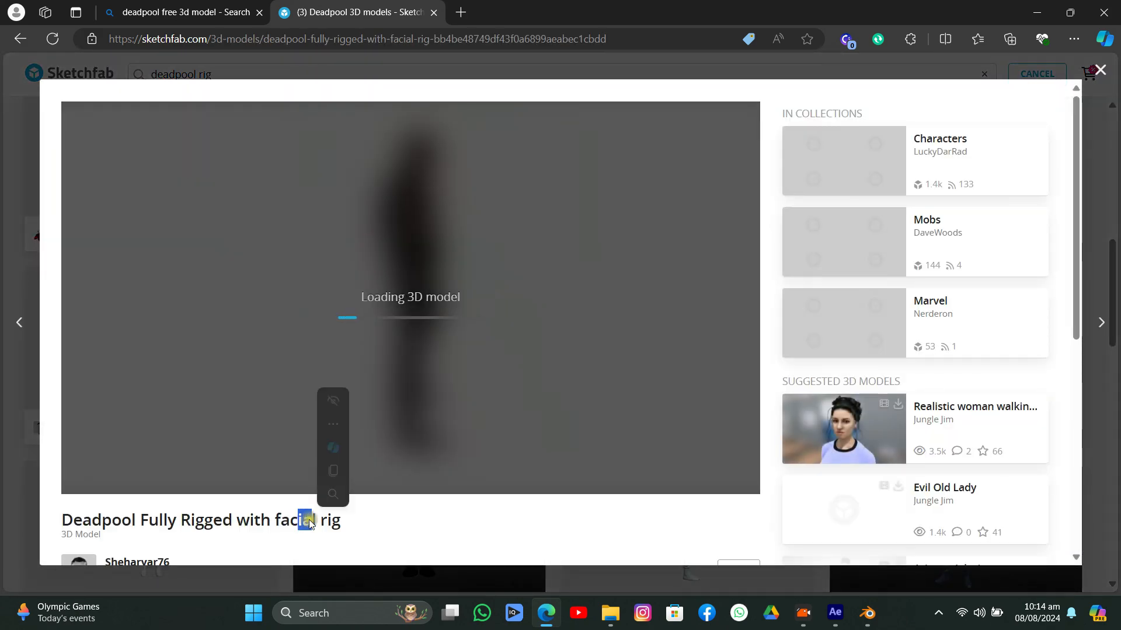
{"action": "left_click", "coordinate": [345, 535]}
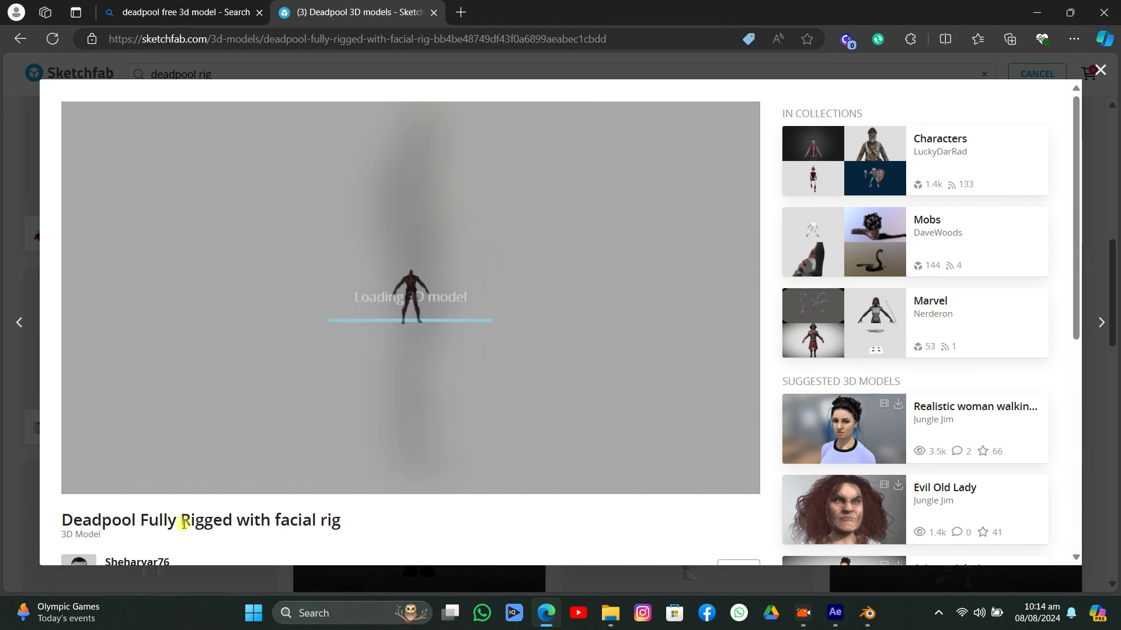
Examine the fully rigged Deadpool model in the 3D preview from several angles and distances.
{"action": "left_click_drag", "start_coordinate": [183, 521], "coordinate": [222, 523]}
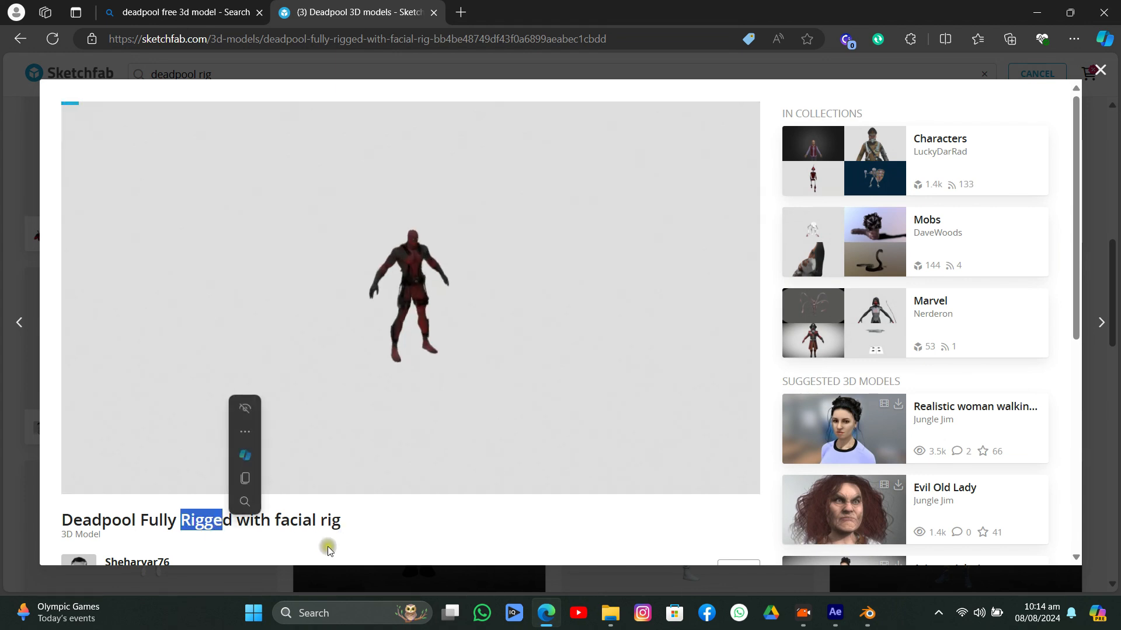
{"action": "left_click", "coordinate": [342, 535]}
{"action": "right_click_drag", "start_coordinate": [395, 212], "coordinate": [423, 380]}
{"action": "scroll", "coordinate": [465, 322], "scroll_direction": "up", "scroll_amount": 4}
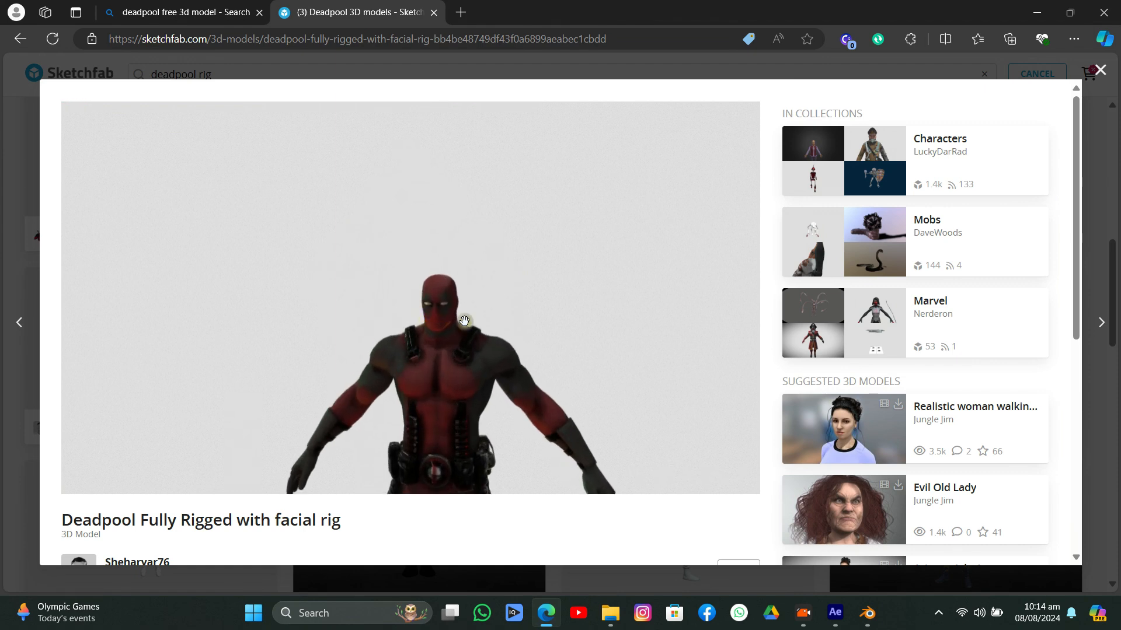
{"action": "left_click_drag", "start_coordinate": [465, 323], "coordinate": [377, 290]}
{"action": "scroll", "coordinate": [499, 349], "scroll_direction": "up", "scroll_amount": 4}
{"action": "scroll", "coordinate": [510, 430], "scroll_direction": "down", "scroll_amount": 4}
{"action": "right_click_drag", "start_coordinate": [510, 430], "coordinate": [409, 212]}
{"action": "scroll", "coordinate": [409, 212], "scroll_direction": "down", "scroll_amount": 5}
{"action": "left_click_drag", "start_coordinate": [358, 315], "coordinate": [527, 360]}
{"action": "scroll", "coordinate": [379, 490], "scroll_direction": "down", "scroll_amount": 5}
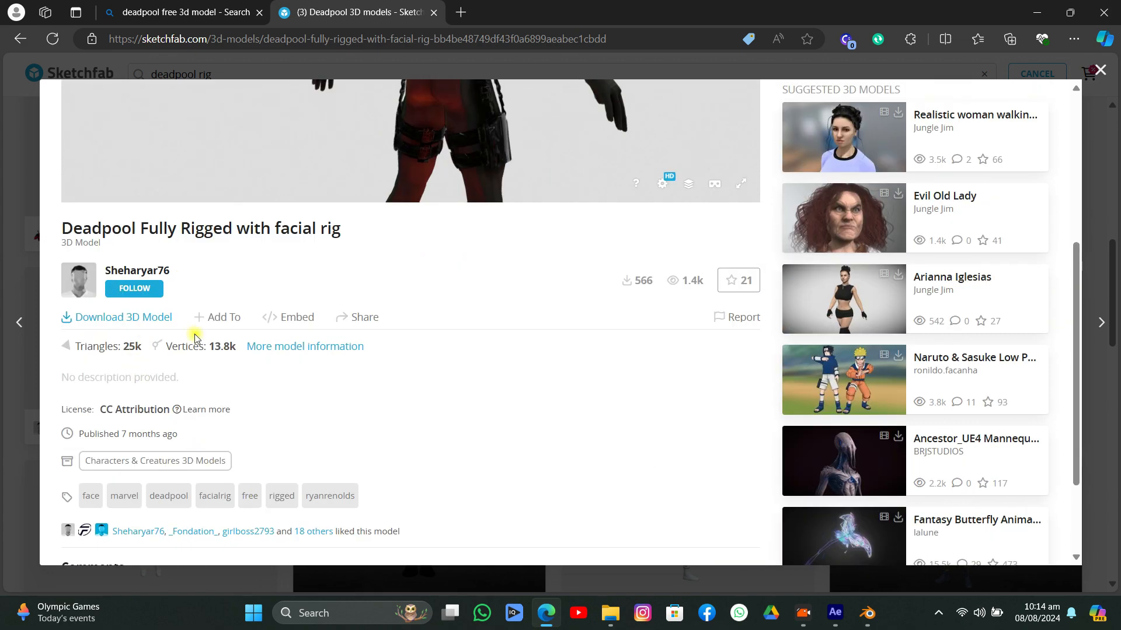
Check the model's detailed information for rigged geometries and close it.
{"action": "left_click", "coordinate": [308, 348]}
{"action": "scroll", "coordinate": [588, 476], "scroll_direction": "down", "scroll_amount": 2}
{"action": "left_click_drag", "start_coordinate": [545, 493], "coordinate": [430, 475]}
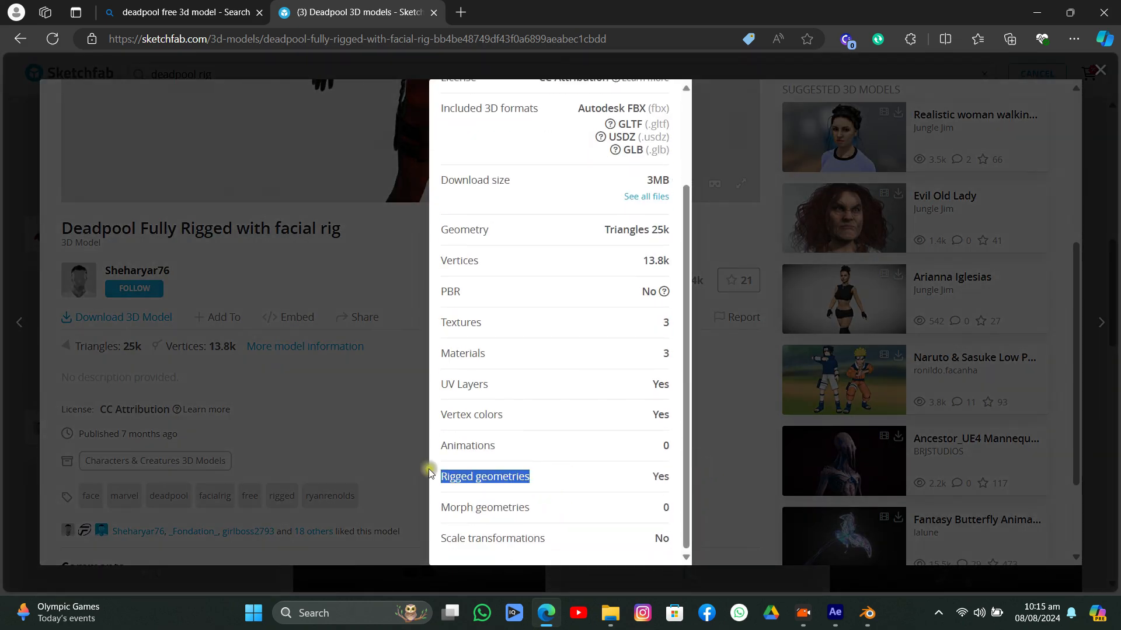
{"action": "left_click", "coordinate": [303, 405]}
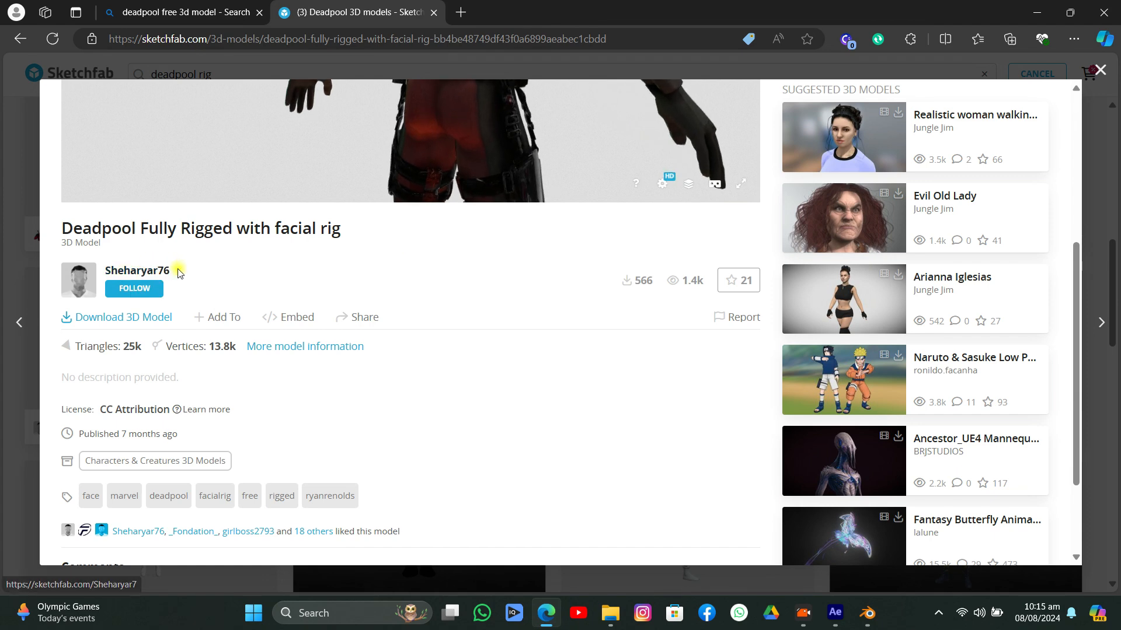
Add the "Deadpool Fully Rigged with facial rig" page to the browser's favorites.
{"action": "scroll", "coordinate": [476, 347], "scroll_direction": "up", "scroll_amount": 5}
{"action": "left_click", "coordinate": [607, 38]}
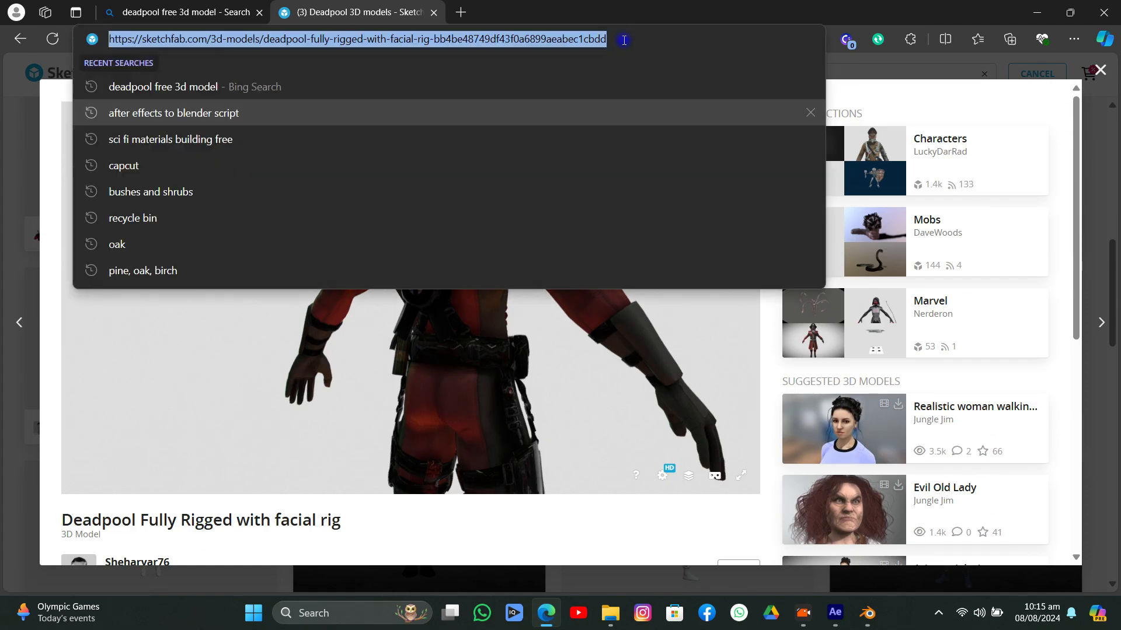
{"action": "right_click", "coordinate": [607, 36]}
{"action": "key", "text": "Escape"}
{"action": "left_click", "coordinate": [808, 38]}
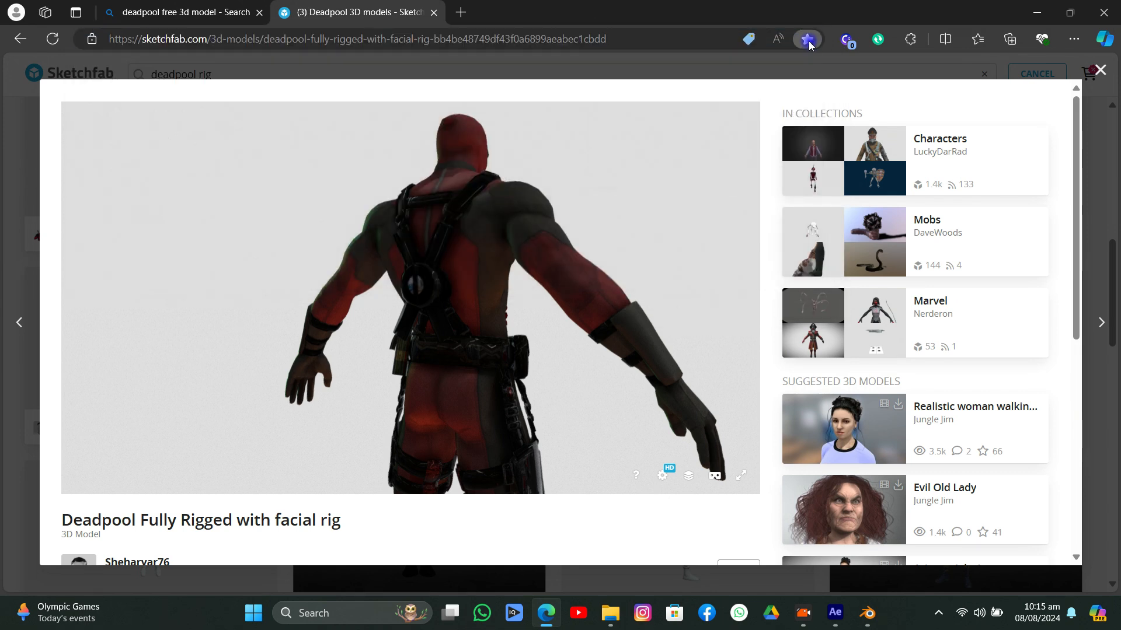
{"action": "left_click", "coordinate": [707, 119]}
{"action": "left_click", "coordinate": [706, 120]}
{"action": "left_click", "coordinate": [723, 155]}
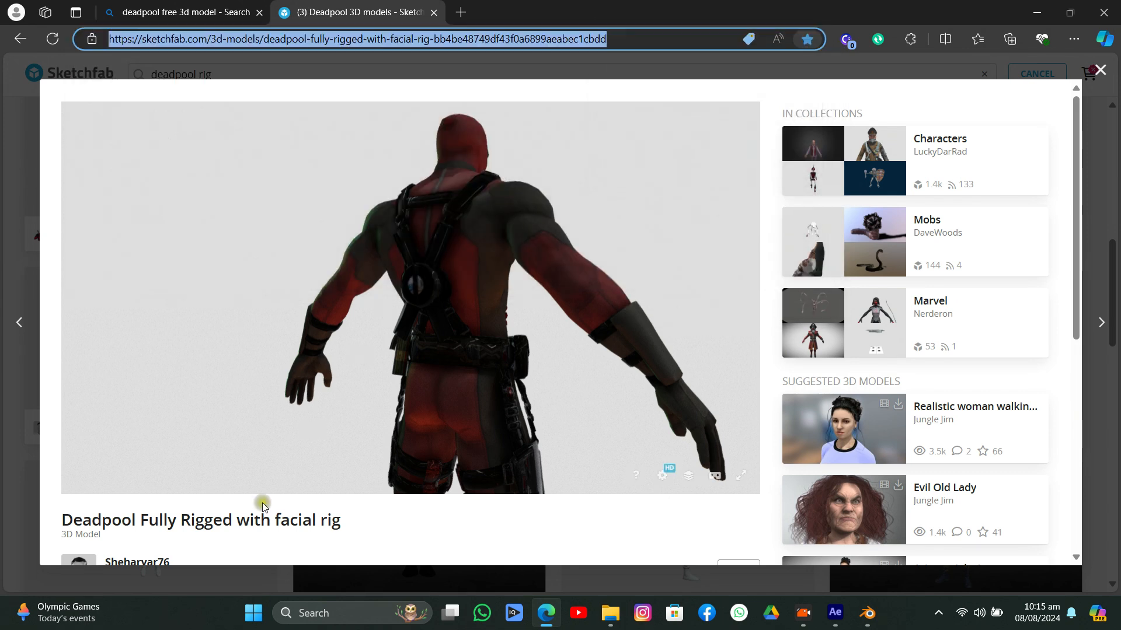
Download the Deadpool model in its original FBX format and close the download options.
{"action": "scroll", "coordinate": [263, 502], "scroll_direction": "down", "scroll_amount": 4}
{"action": "left_click", "coordinate": [119, 393]}
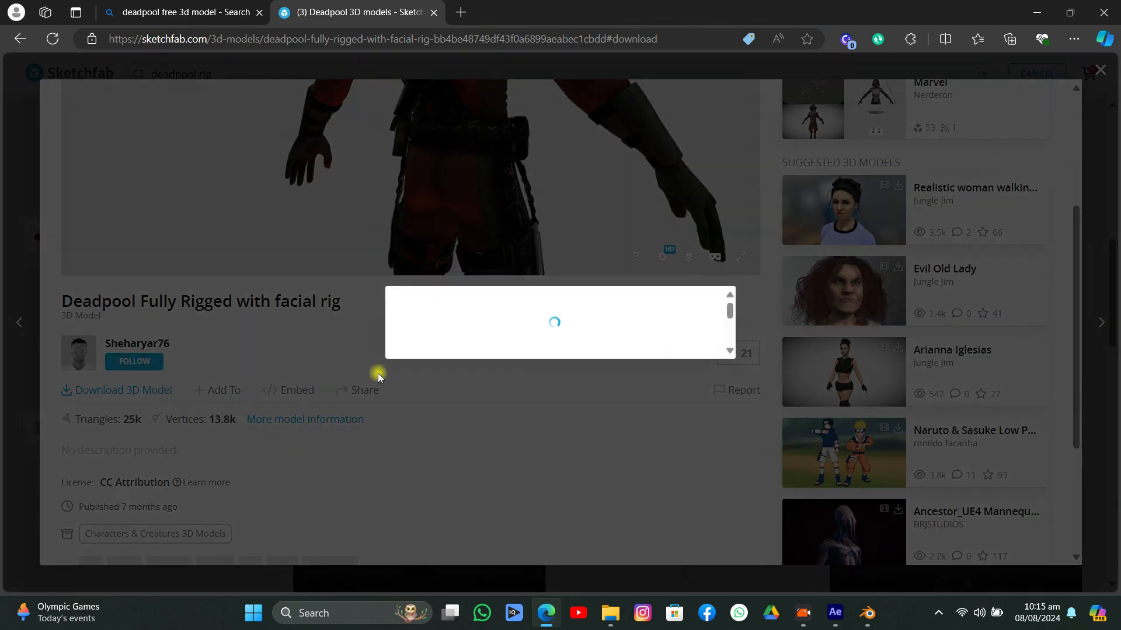
{"action": "left_click_drag", "start_coordinate": [402, 263], "coordinate": [521, 268]}
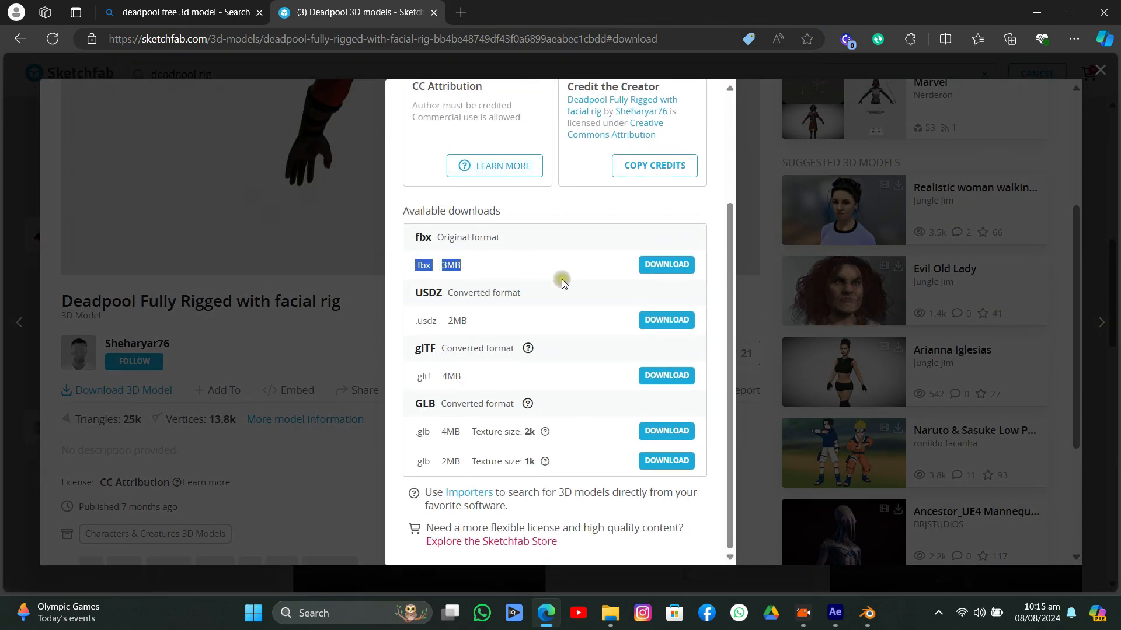
{"action": "left_click", "coordinate": [662, 267]}
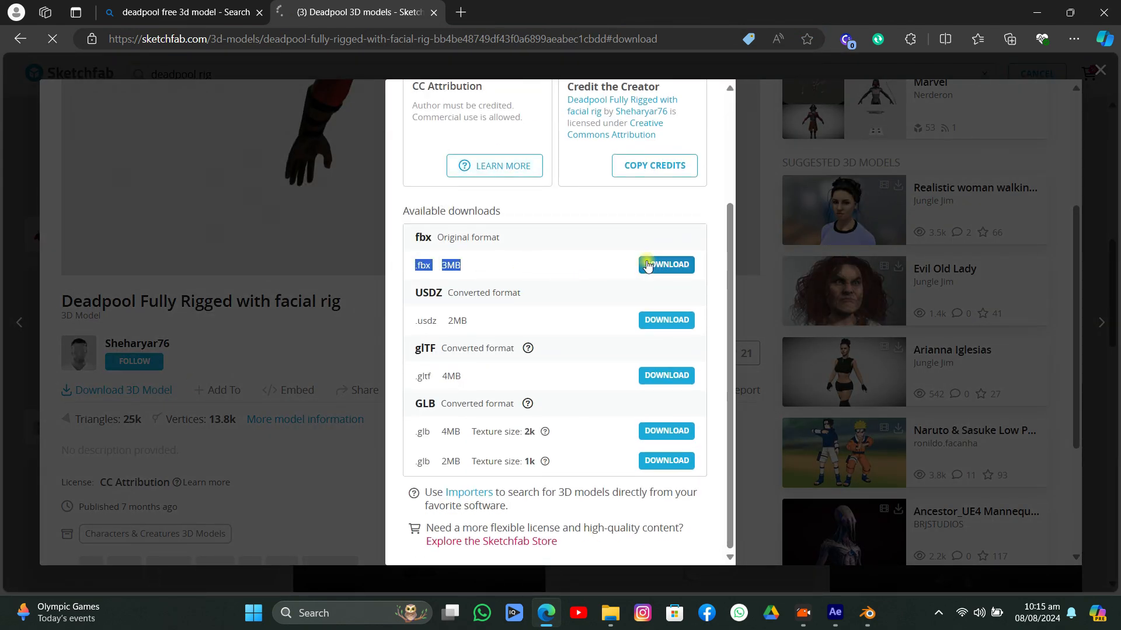
{"action": "scroll", "coordinate": [591, 248], "scroll_direction": "up", "scroll_amount": 3}
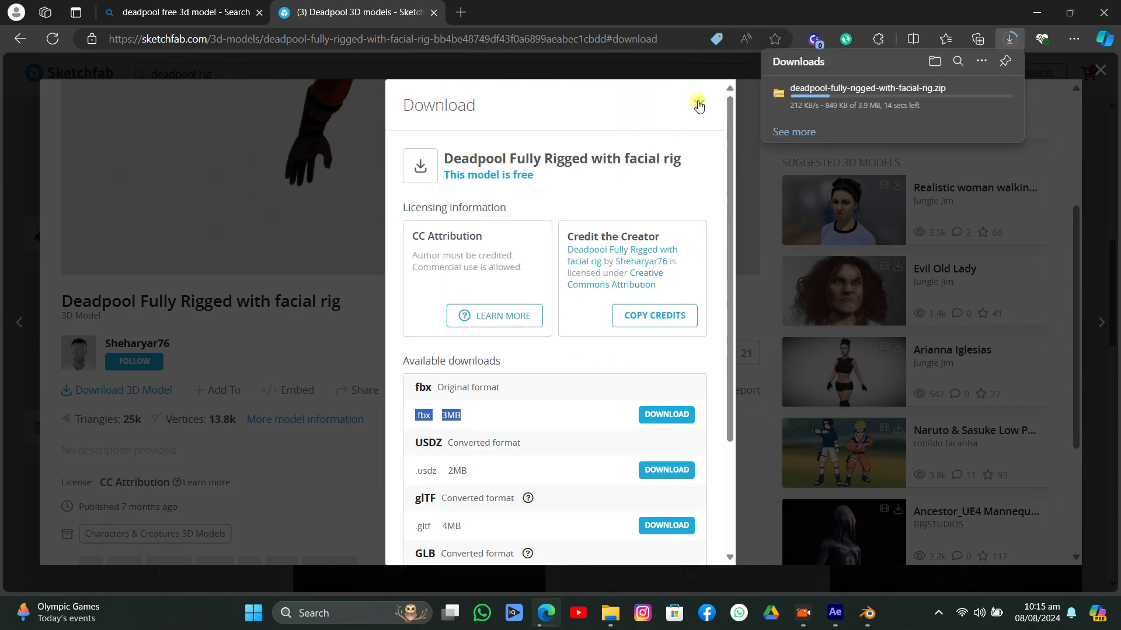
{"action": "left_click", "coordinate": [699, 106]}
Look at the Deadpool preview from the side and check the browser's downloads for the zip archive.
{"action": "scroll", "coordinate": [511, 415], "scroll_direction": "up", "scroll_amount": 5}
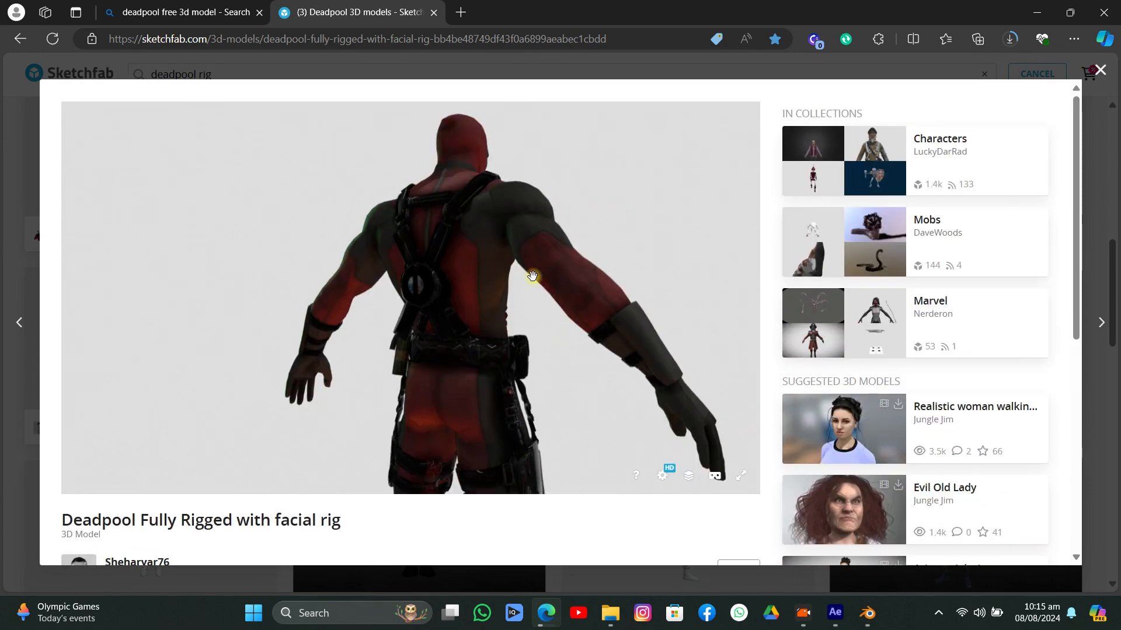
{"action": "mouse_move", "coordinate": [533, 275]}
{"action": "left_mouse_down"}
{"action": "mouse_move", "coordinate": [389, 281]}
{"action": "mouse_move", "coordinate": [450, 258]}
{"action": "mouse_move", "coordinate": [453, 280]}
{"action": "mouse_move", "coordinate": [415, 352]}
{"action": "mouse_move", "coordinate": [603, 323]}
{"action": "mouse_move", "coordinate": [638, 298]}
{"action": "mouse_move", "coordinate": [370, 245]}
{"action": "mouse_move", "coordinate": [463, 260]}
{"action": "left_mouse_up"}
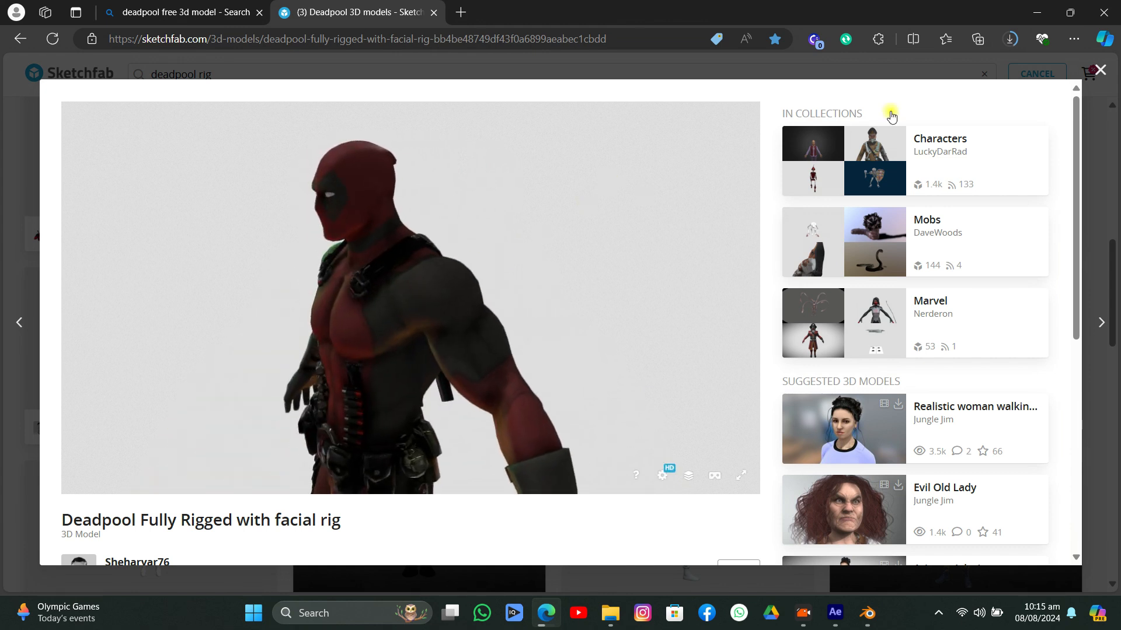
{"action": "left_click", "coordinate": [1010, 39]}
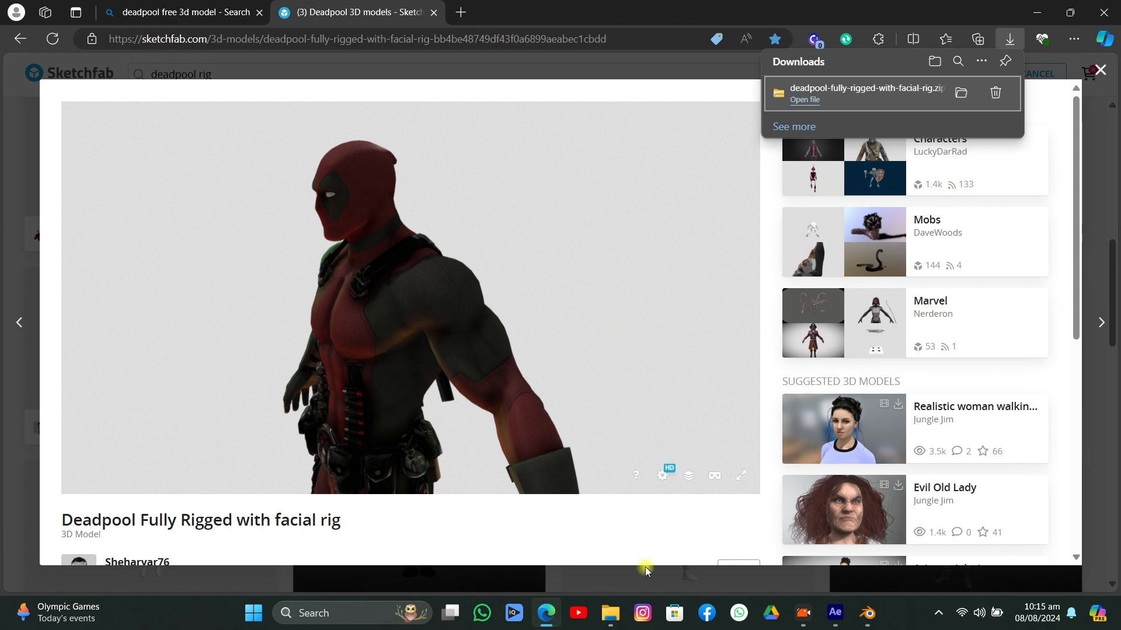
In File Explorer, move deadpool-fully-rigged-with-facial-rig.zip from Downloads to the project folder E:\Apeaksoft\40.
{"action": "left_click", "coordinate": [610, 613]}
{"action": "left_click", "coordinate": [56, 212]}
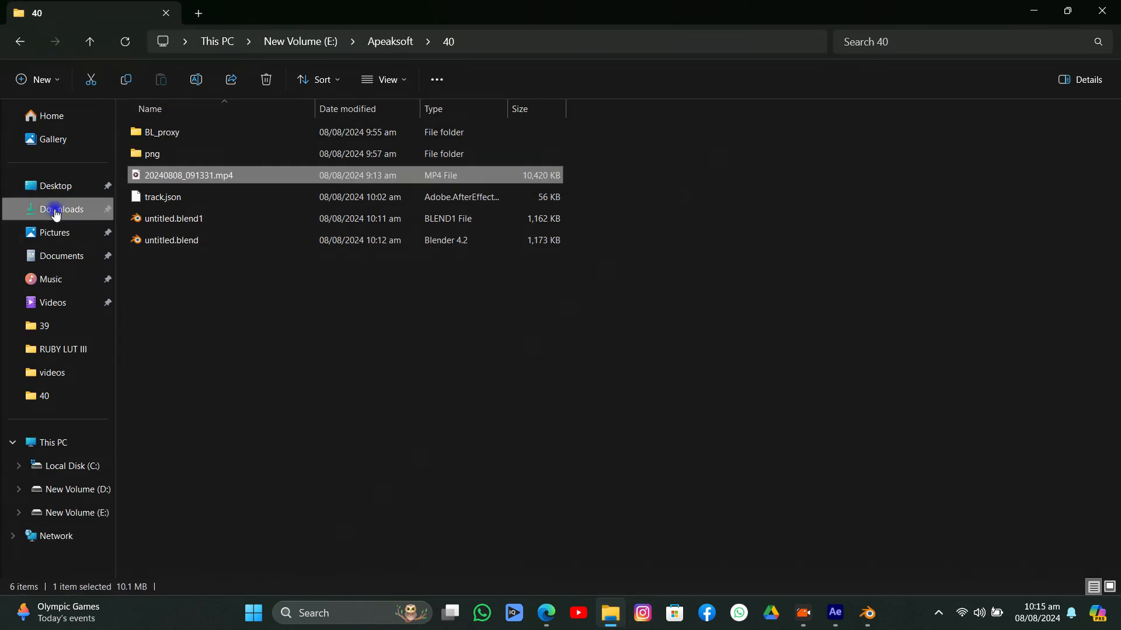
{"action": "right_click", "coordinate": [156, 158]}
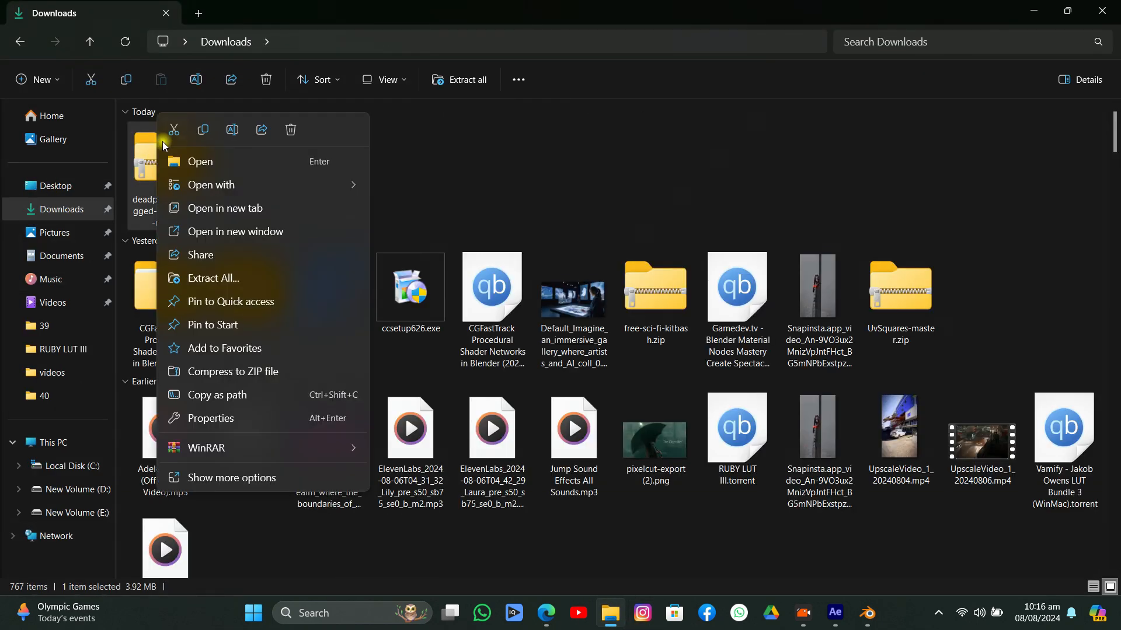
{"action": "left_click", "coordinate": [169, 135]}
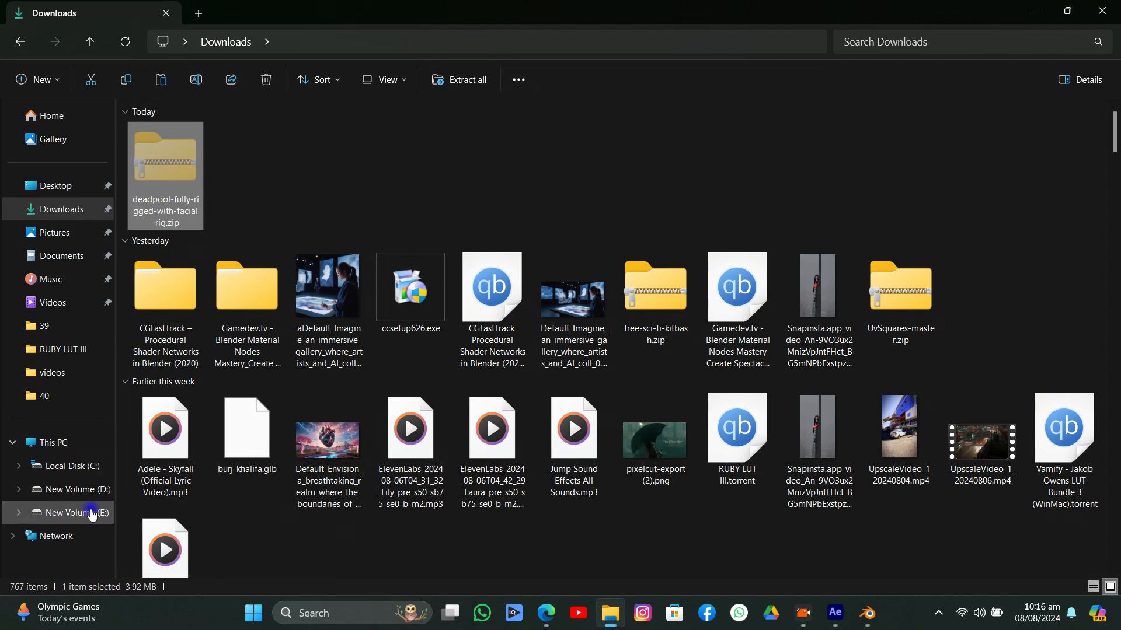
{"action": "left_click", "coordinate": [65, 512]}
{"action": "double_click", "coordinate": [164, 193]}
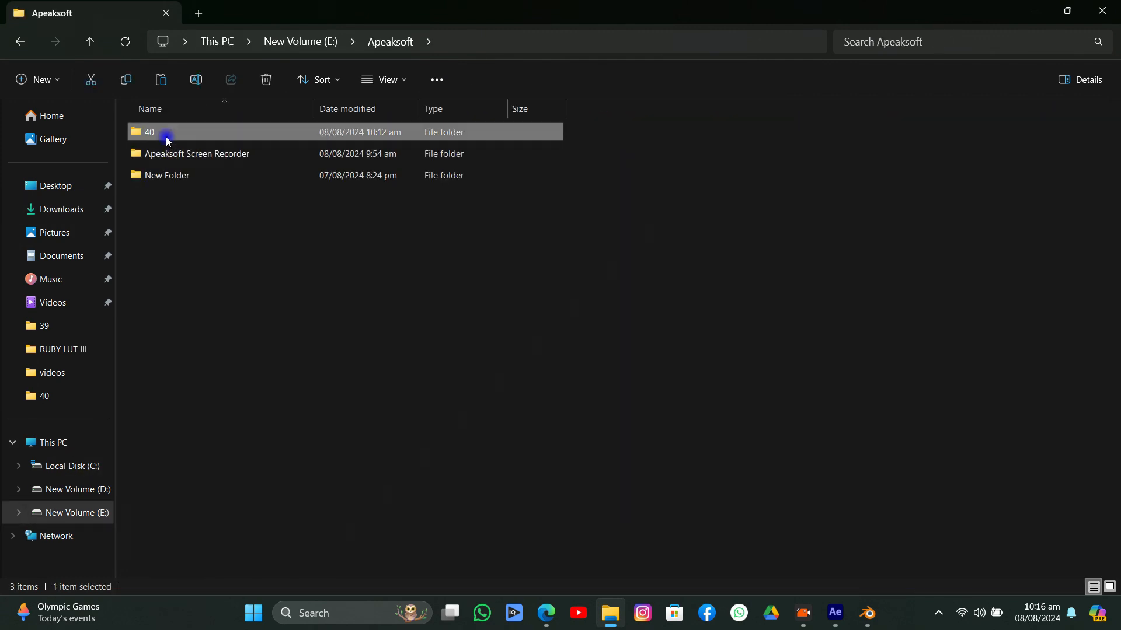
{"action": "double_click", "coordinate": [167, 131]}
{"action": "right_click", "coordinate": [176, 278]}
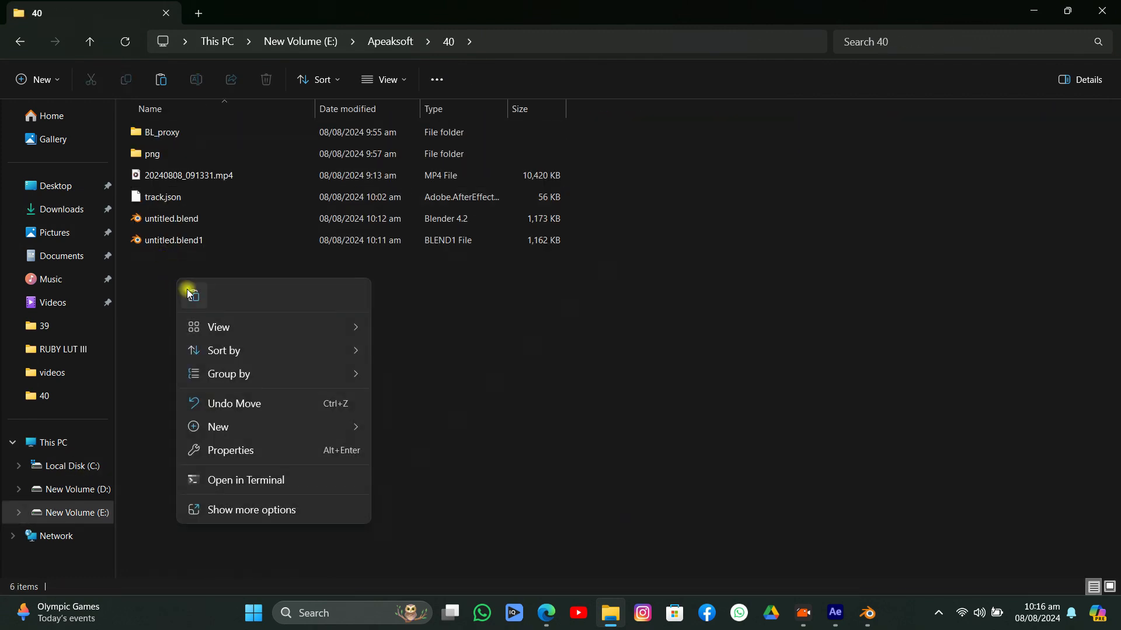
{"action": "left_click", "coordinate": [190, 292]}
Extract the Deadpool archive with WinRAR into its own folder and delete the zip file.
{"action": "right_click", "coordinate": [169, 269]}
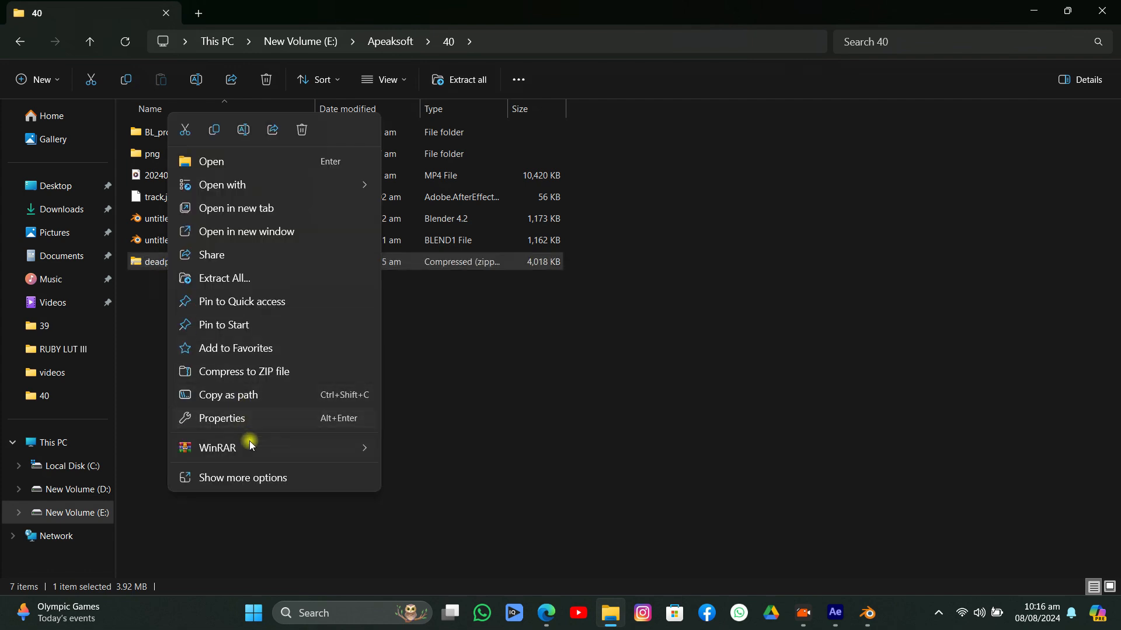
{"action": "mouse_move", "coordinate": [251, 448]}
{"action": "left_click", "coordinate": [437, 498]}
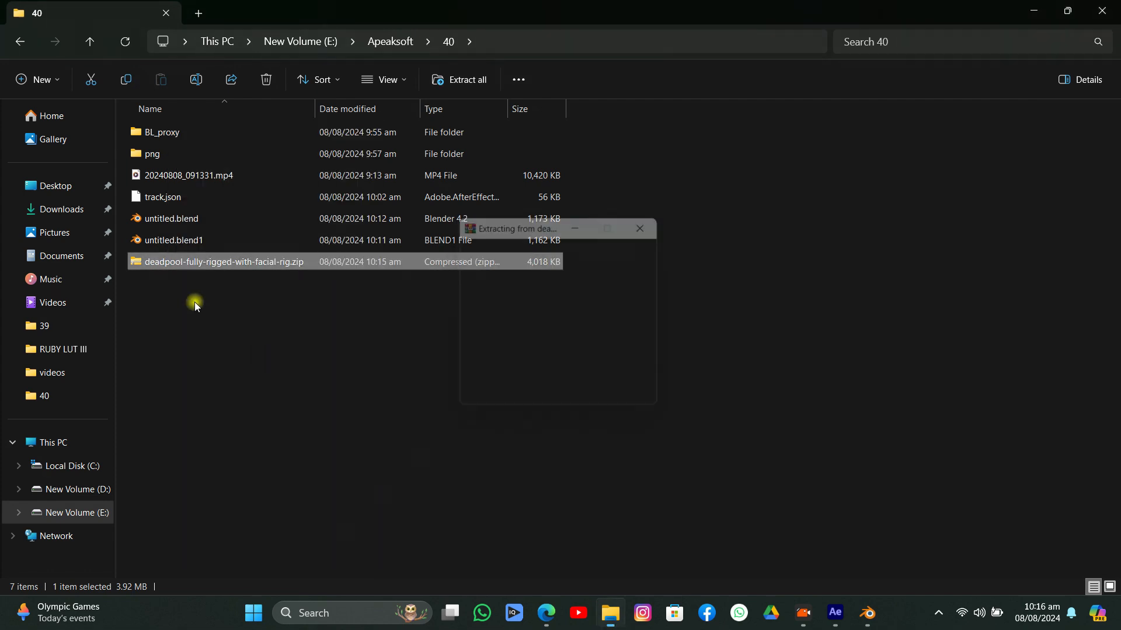
{"action": "right_click", "coordinate": [183, 268]}
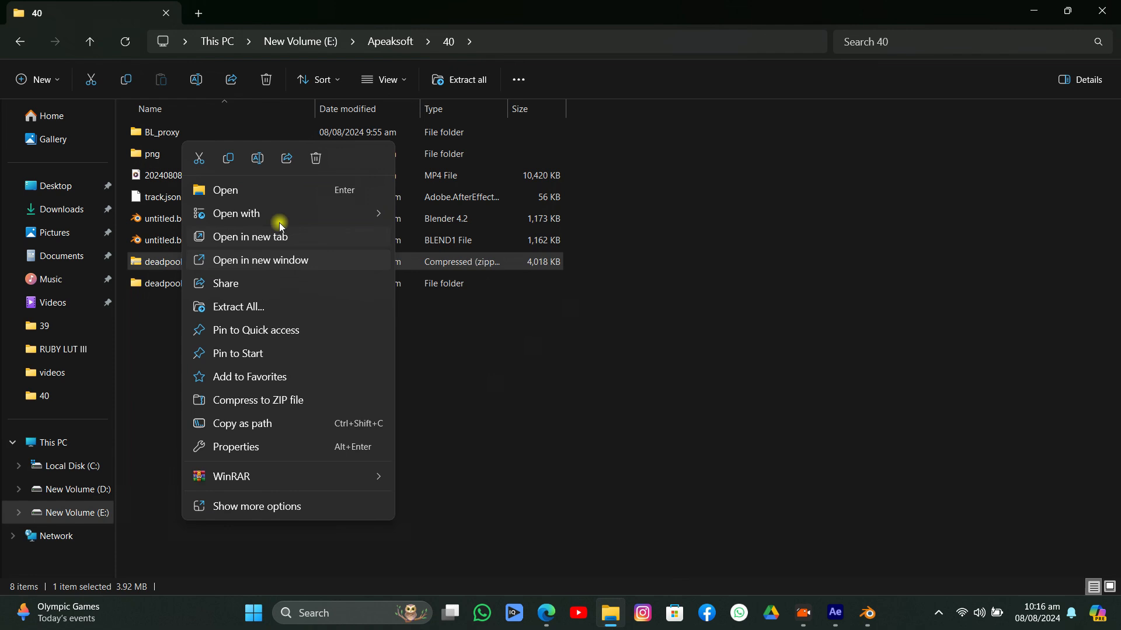
{"action": "left_click", "coordinate": [315, 159]}
Look inside the source folder of the extracted Deadpool model for its model file.
{"action": "double_click", "coordinate": [183, 259]}
{"action": "left_click", "coordinate": [167, 138]}
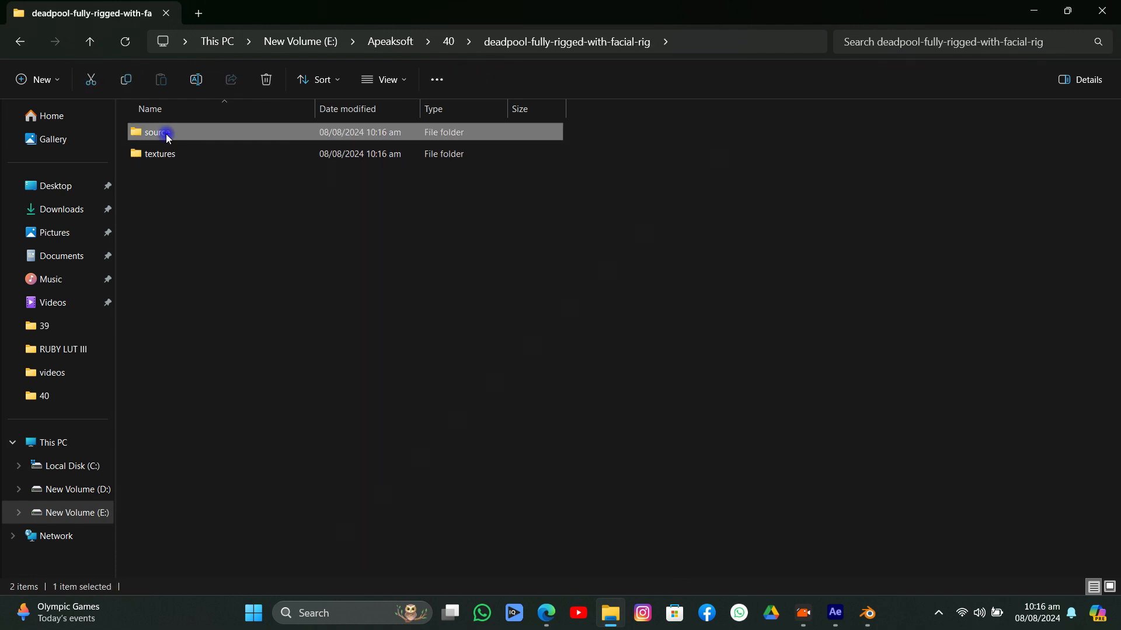
{"action": "double_click", "coordinate": [167, 137]}
{"action": "left_click", "coordinate": [165, 134]}
{"action": "left_click", "coordinate": [198, 222]}
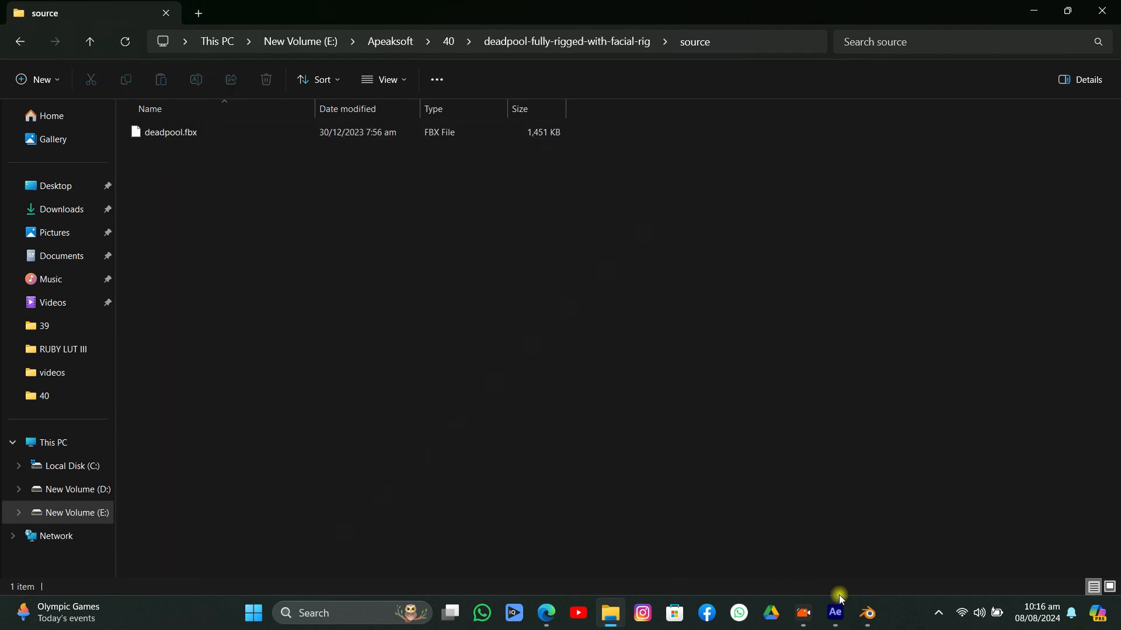
Switch to Blender and import deadpool.fbx from the extracted model's source folder with the default FBX settings.
{"action": "left_click", "coordinate": [860, 615]}
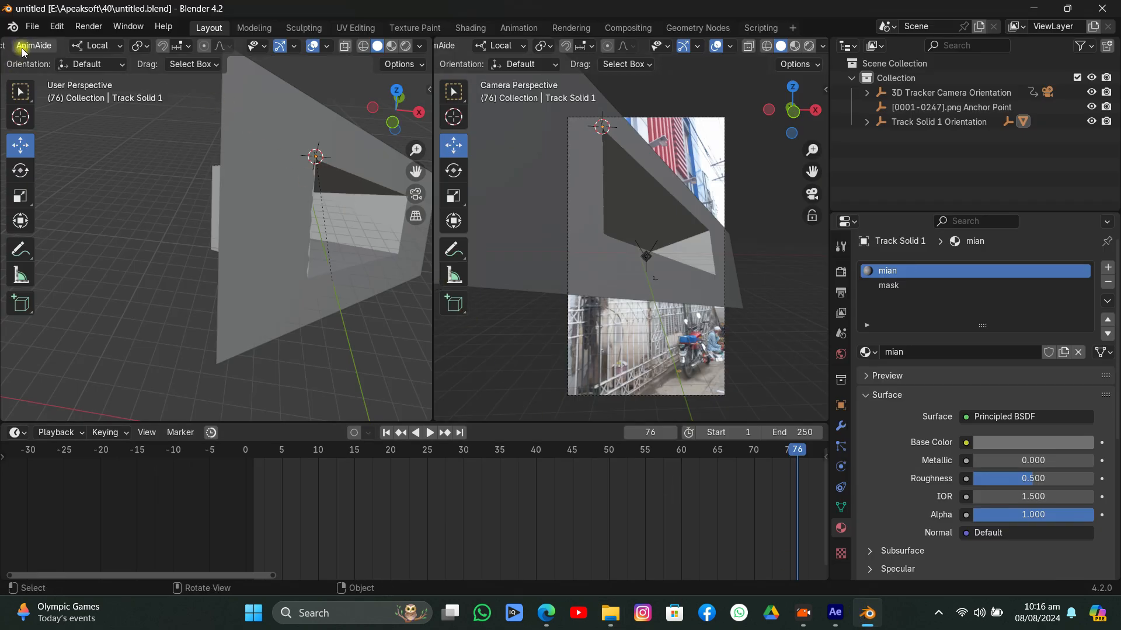
{"action": "left_click", "coordinate": [31, 25]}
{"action": "mouse_move", "coordinate": [56, 234]}
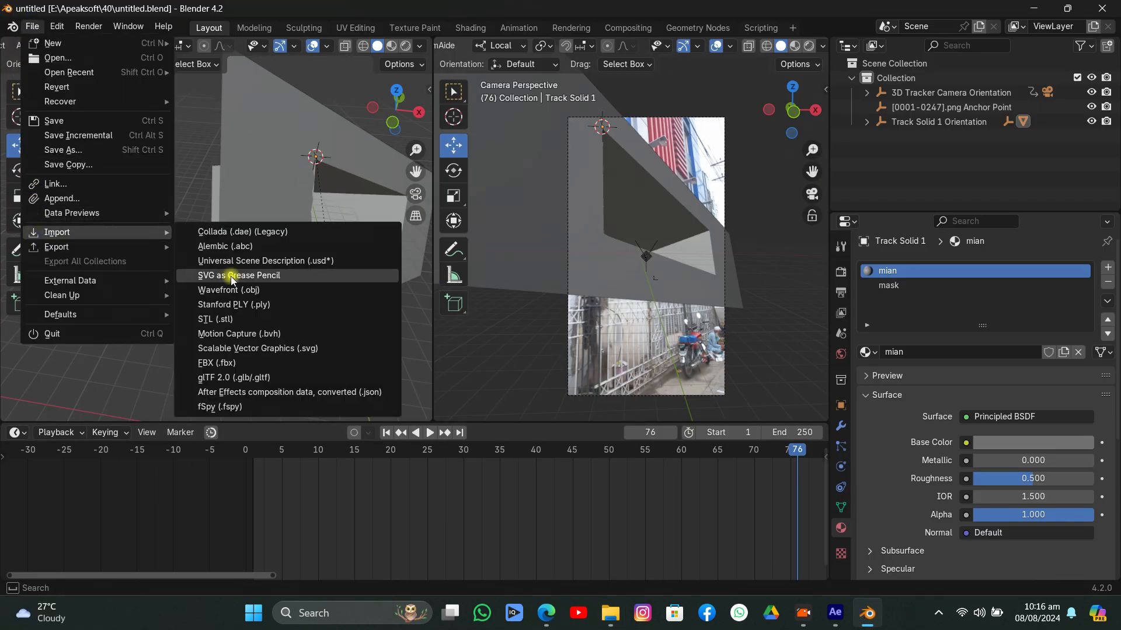
{"action": "left_click", "coordinate": [248, 358]}
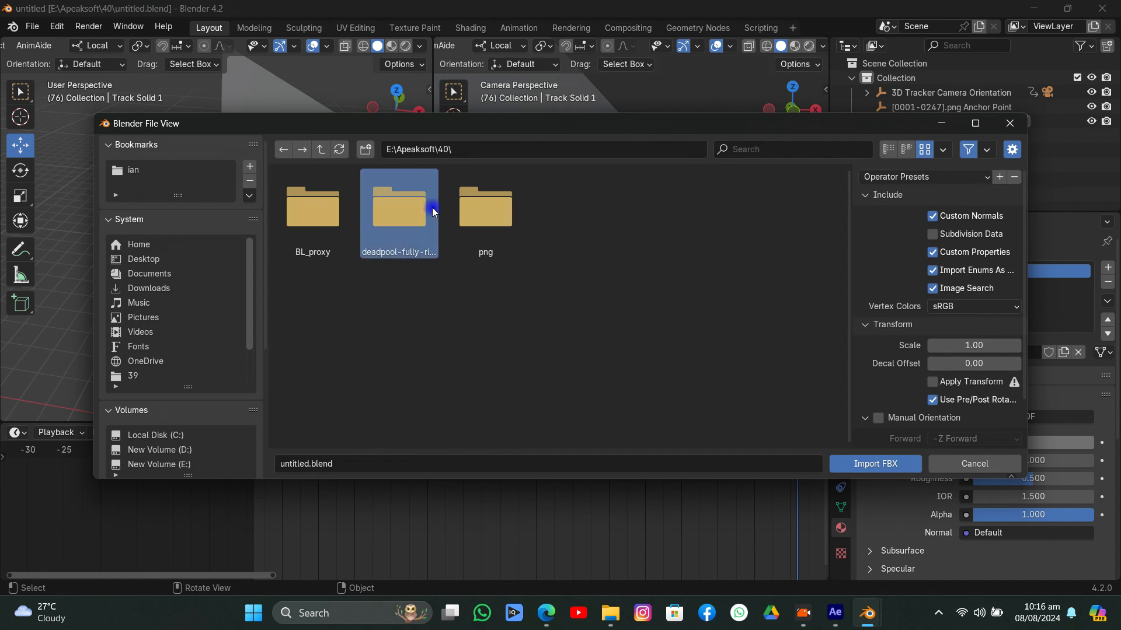
{"action": "double_click", "coordinate": [401, 209]}
{"action": "double_click", "coordinate": [316, 209]}
{"action": "double_click", "coordinate": [307, 205]}
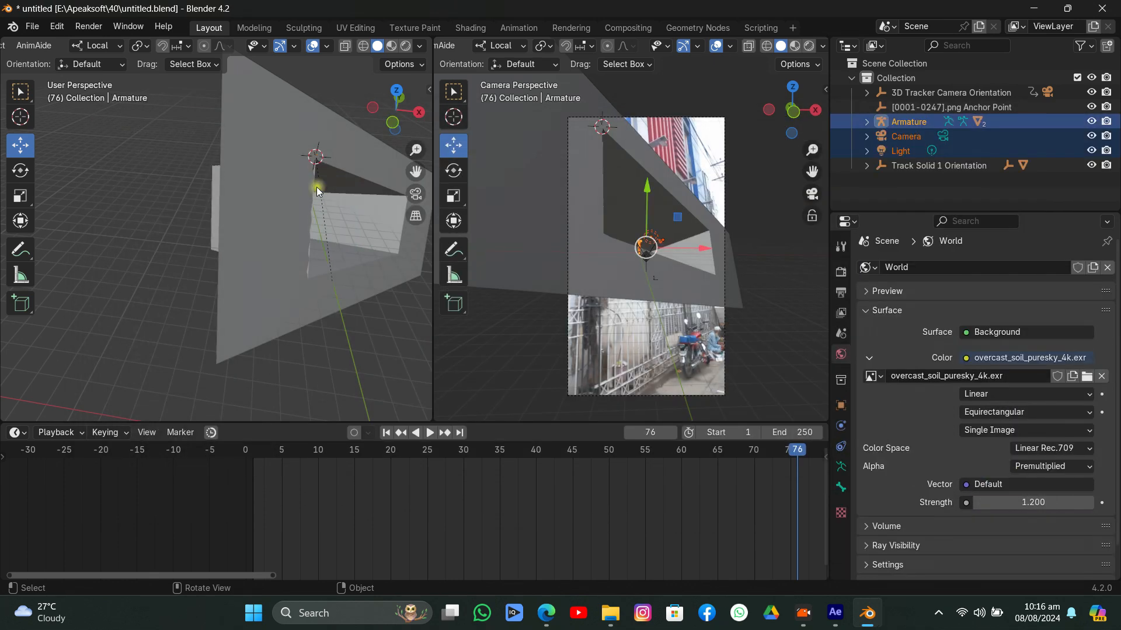
Select only the imported Deadpool armature and switch it to Pose Mode.
{"action": "middle_click_drag", "start_coordinate": [680, 252], "coordinate": [705, 226]}
{"action": "left_click", "coordinate": [624, 211]}
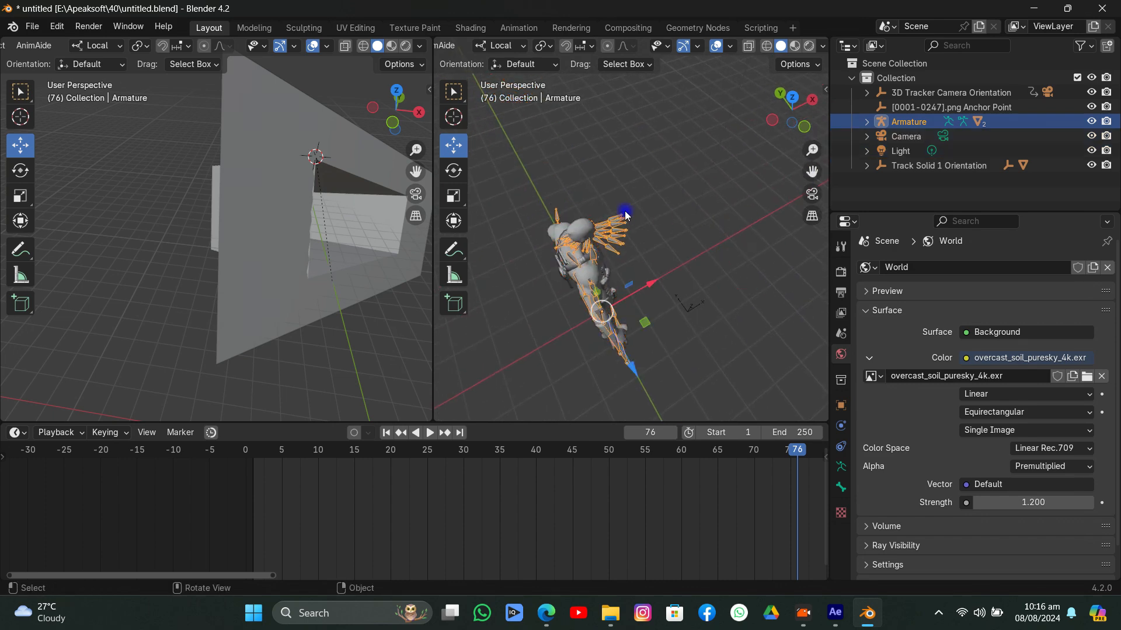
{"action": "scroll", "coordinate": [467, 46], "scroll_direction": "up", "scroll_amount": 3}
{"action": "left_click", "coordinate": [467, 45]}
{"action": "left_click", "coordinate": [449, 96]}
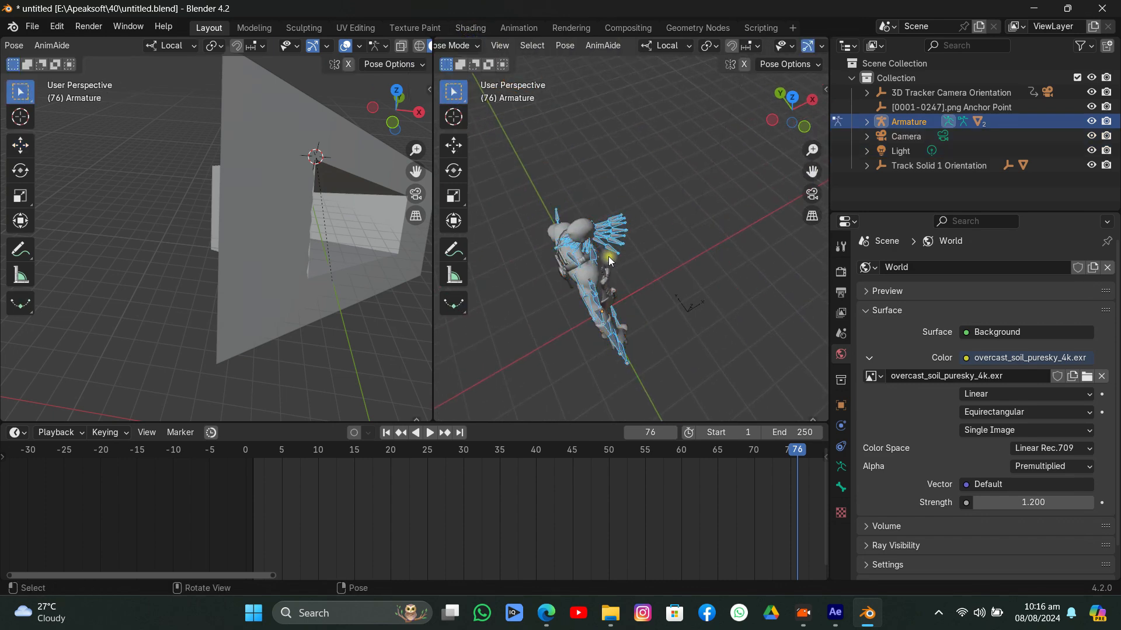
Inspect the Deadpool rig's leg bones, select the right knee bone and activate the Rotate tool.
{"action": "middle_click_drag", "start_coordinate": [608, 261], "coordinate": [678, 73]}
{"action": "scroll", "coordinate": [754, 50], "scroll_direction": "down", "scroll_amount": 4}
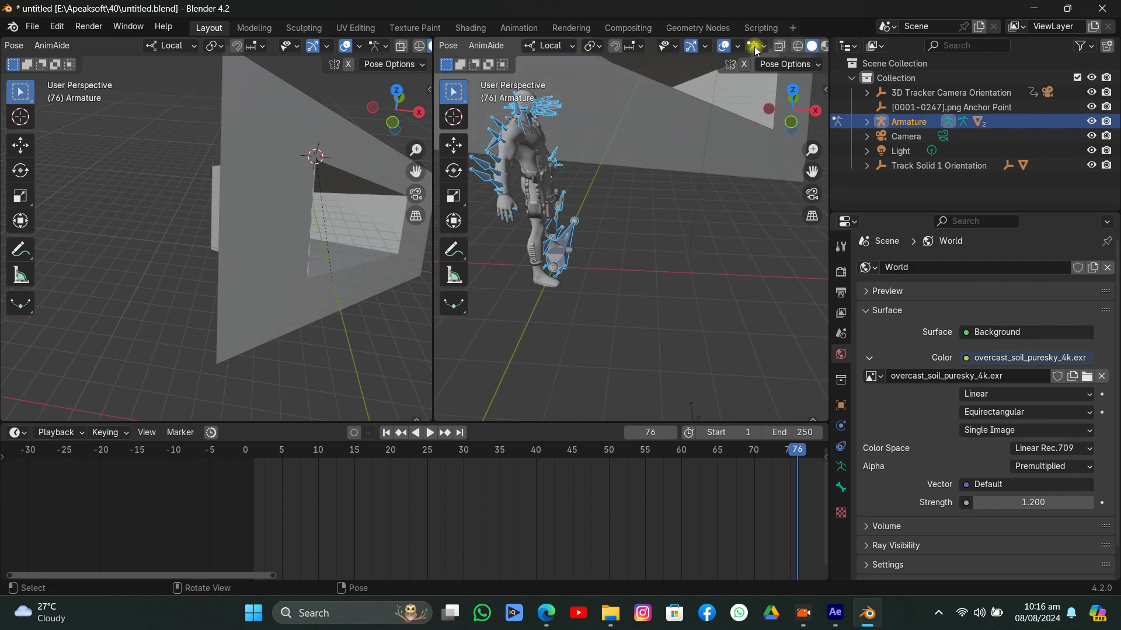
{"action": "middle_click_drag", "start_coordinate": [534, 193], "coordinate": [587, 168]}
{"action": "scroll", "coordinate": [587, 168], "scroll_direction": "up", "scroll_amount": 6}
{"action": "left_click", "coordinate": [635, 216]}
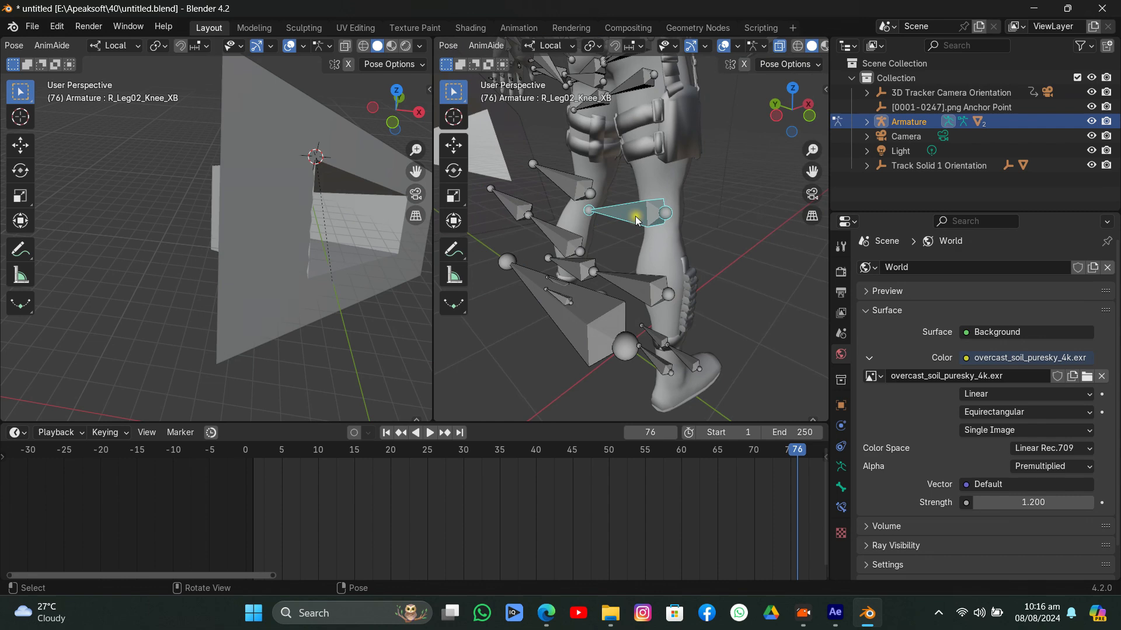
{"action": "left_click", "coordinate": [456, 170]}
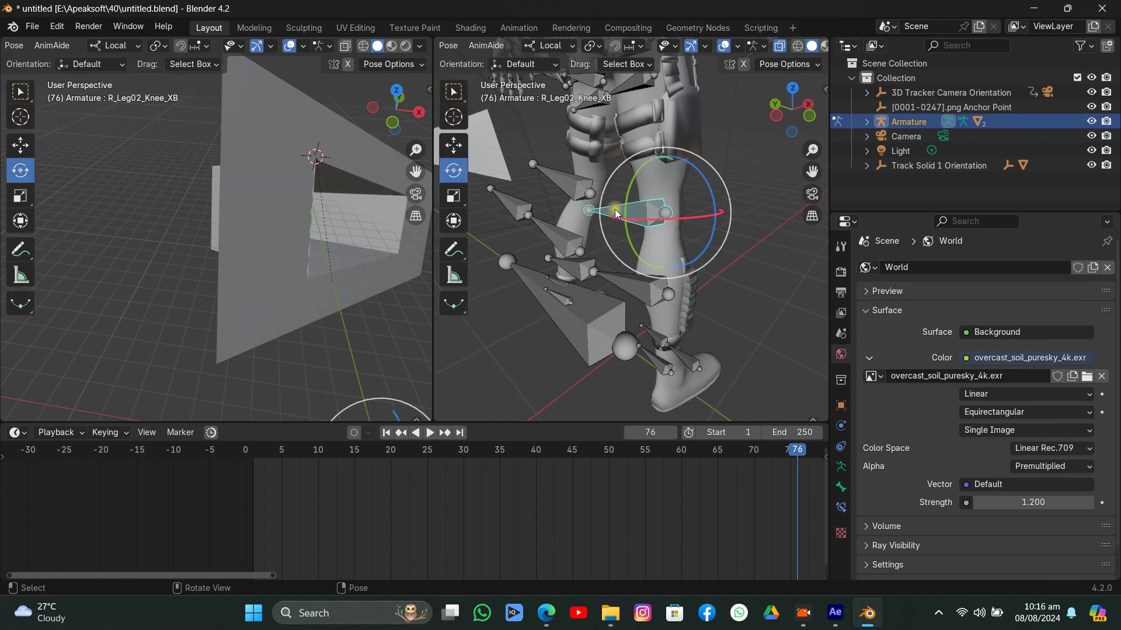
{"action": "scroll", "coordinate": [485, 47], "scroll_direction": "up", "scroll_amount": 5}
Return to Object Mode and select the Deadpool body mesh.
{"action": "left_click", "coordinate": [485, 47]}
{"action": "left_click", "coordinate": [489, 63]}
{"action": "scroll", "coordinate": [642, 157], "scroll_direction": "down", "scroll_amount": 10}
{"action": "middle_click_drag", "start_coordinate": [632, 166], "coordinate": [506, 168]}
{"action": "left_click", "coordinate": [576, 177]}
{"action": "left_click_drag", "start_coordinate": [813, 171], "coordinate": [837, 197]}
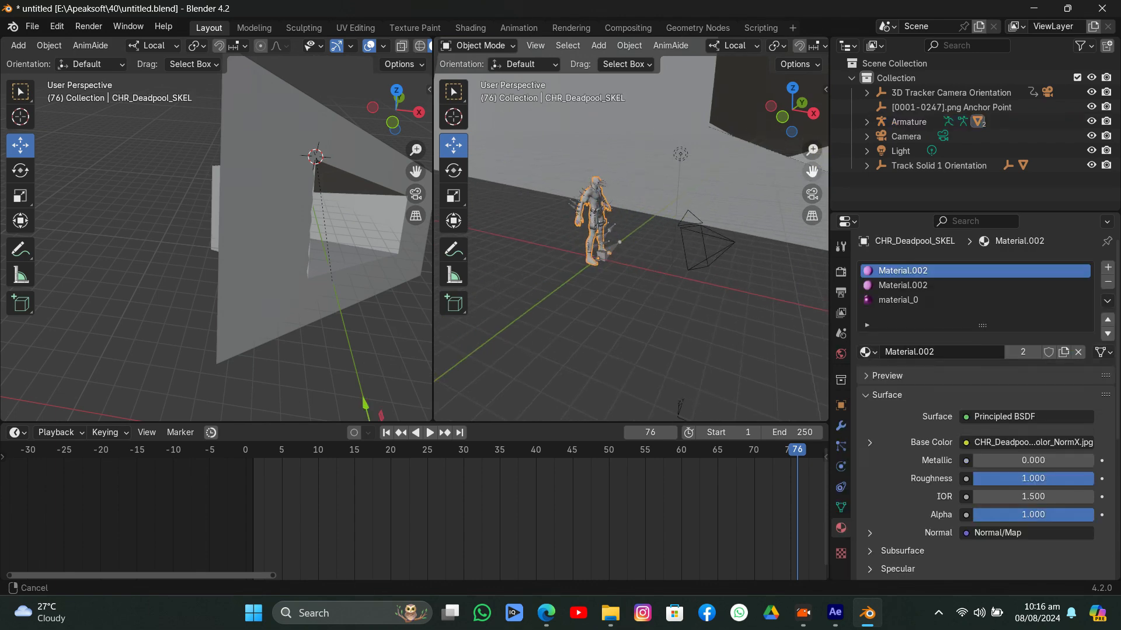
Show the Deadpool model close up in Material Preview shading to check its textures.
{"action": "scroll", "coordinate": [663, 243], "scroll_direction": "up", "scroll_amount": 5}
{"action": "middle_click_drag", "start_coordinate": [664, 243], "coordinate": [645, 243]}
{"action": "scroll", "coordinate": [774, 48], "scroll_direction": "down", "scroll_amount": 5}
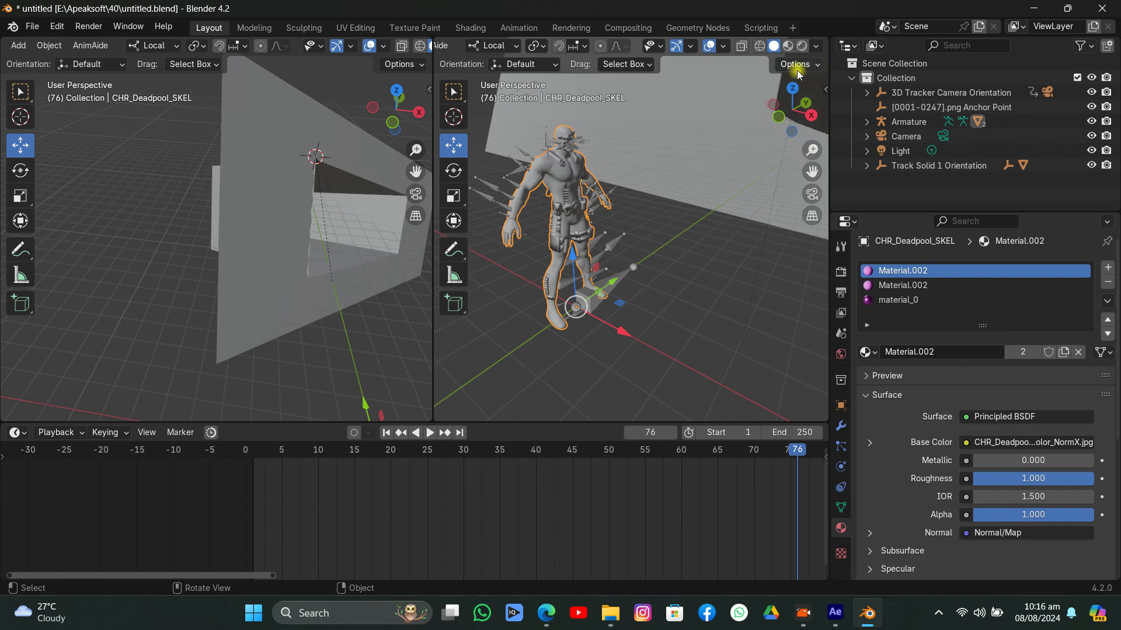
{"action": "left_click", "coordinate": [794, 48]}
{"action": "left_click_drag", "start_coordinate": [812, 171], "coordinate": [849, 190]}
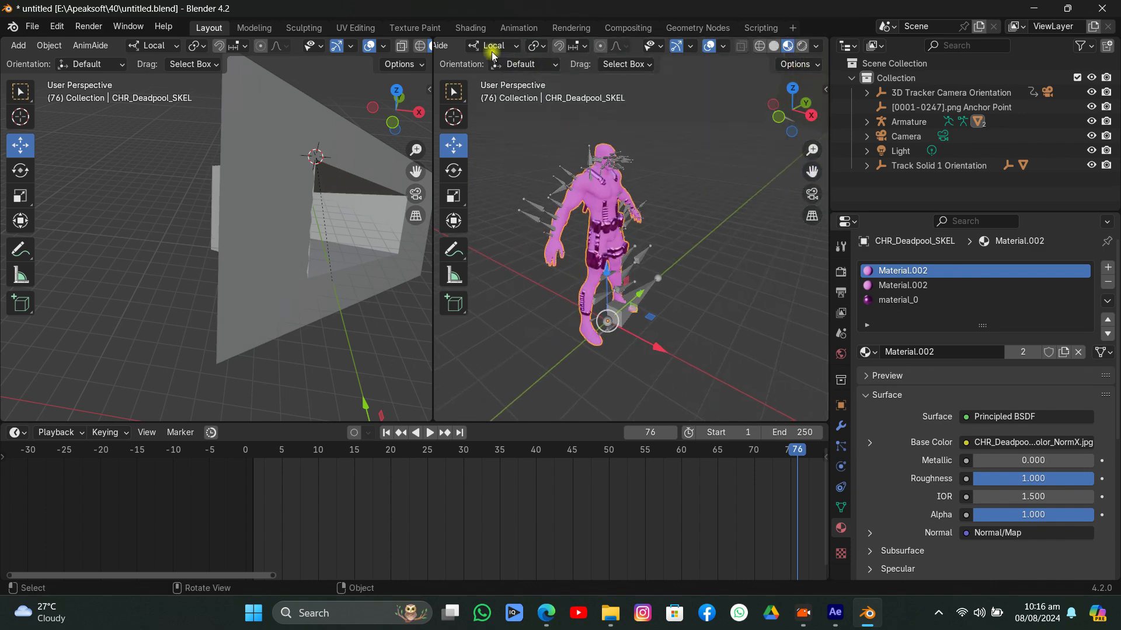
Turn the model's viewport into a Shader Editor, hide its sidebar and frame the base colour image texture node of Material.002.
{"action": "scroll", "coordinate": [473, 50], "scroll_direction": "up", "scroll_amount": 5}
{"action": "left_click", "coordinate": [452, 45]}
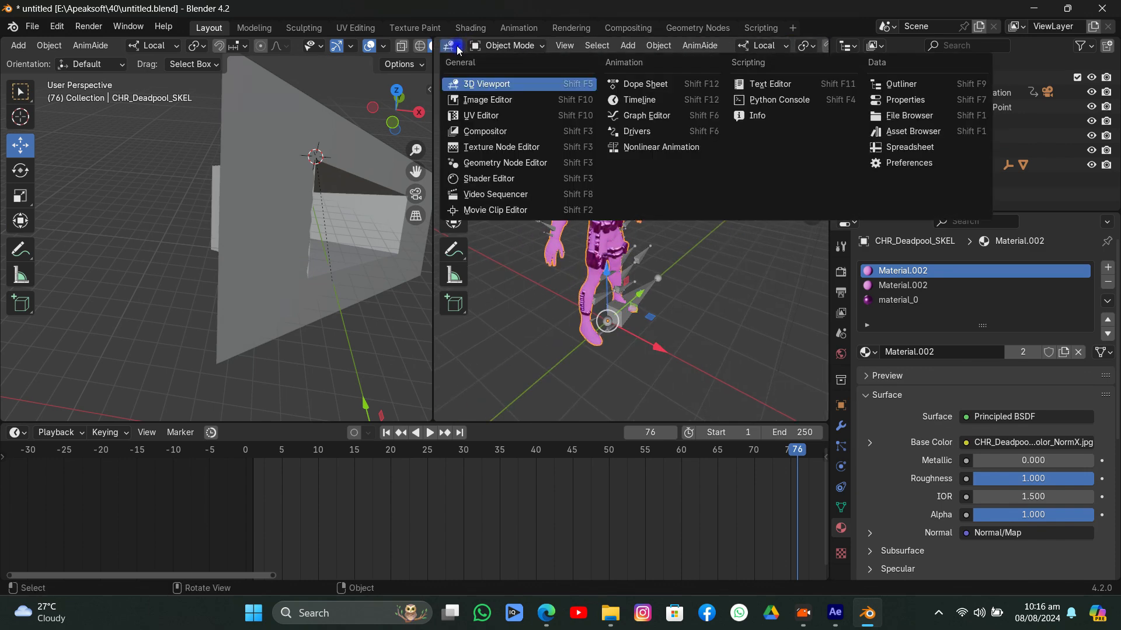
{"action": "left_click", "coordinate": [474, 178]}
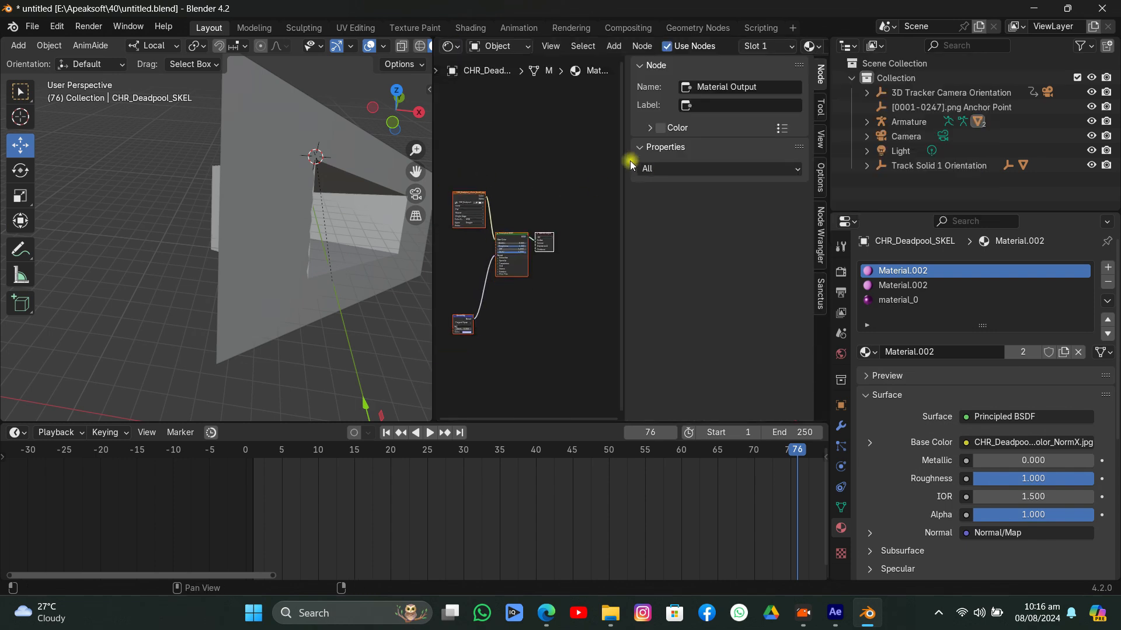
{"action": "left_click_drag", "start_coordinate": [625, 147], "coordinate": [867, 156]}
{"action": "scroll", "coordinate": [580, 131], "scroll_direction": "up", "scroll_amount": 8}
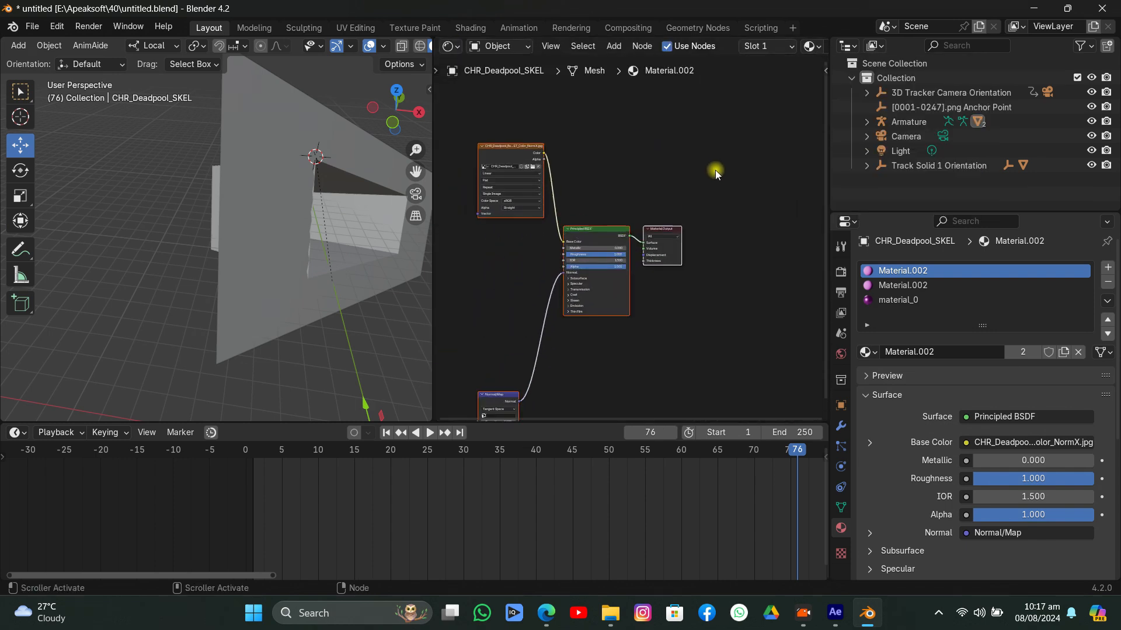
{"action": "scroll", "coordinate": [659, 188], "scroll_direction": "up", "scroll_amount": 5}
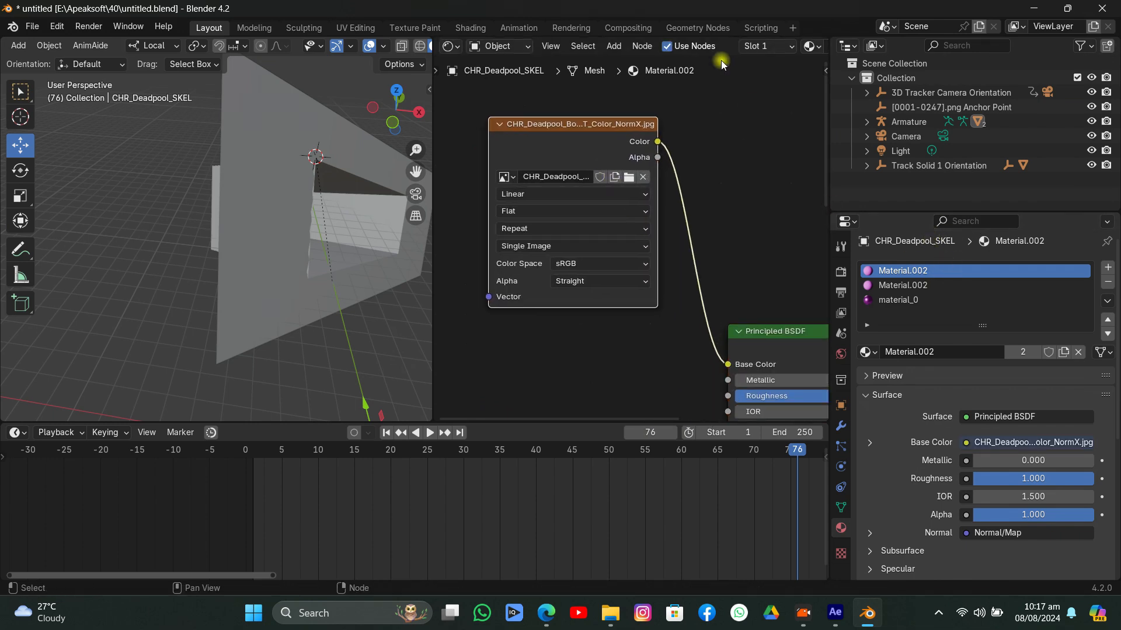
Browse for a replacement base colour image in the textures folder of deadpool-fully-rigged-with-facial-rig under E:\Apeaksoft\40, listing the files with full names.
{"action": "left_click", "coordinate": [632, 179]}
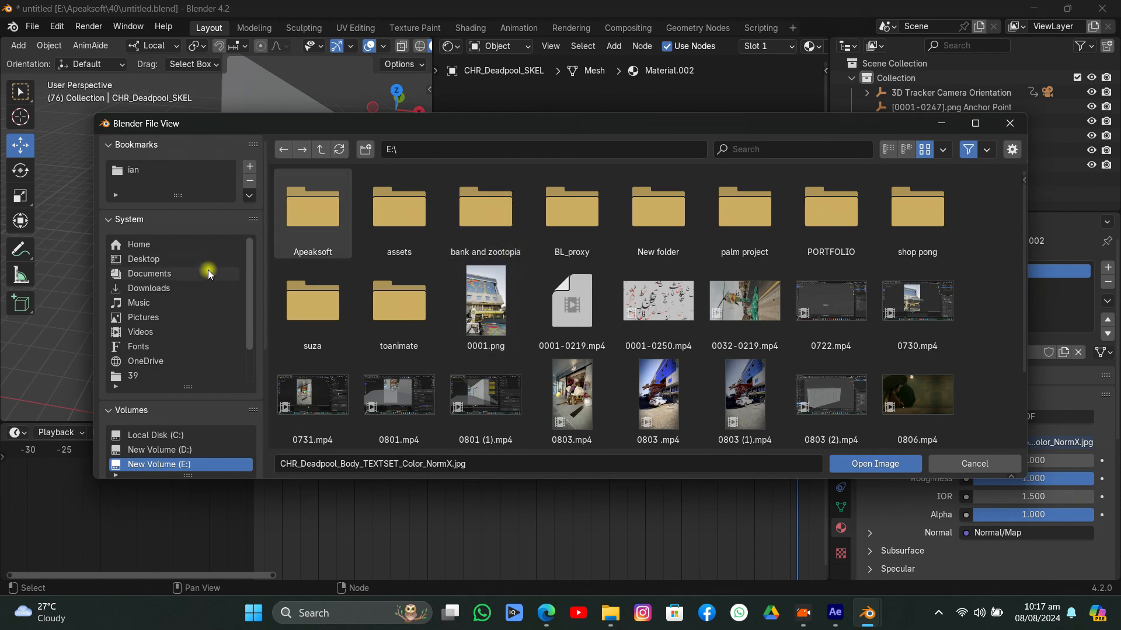
{"action": "scroll", "coordinate": [209, 273], "scroll_direction": "down", "scroll_amount": 2}
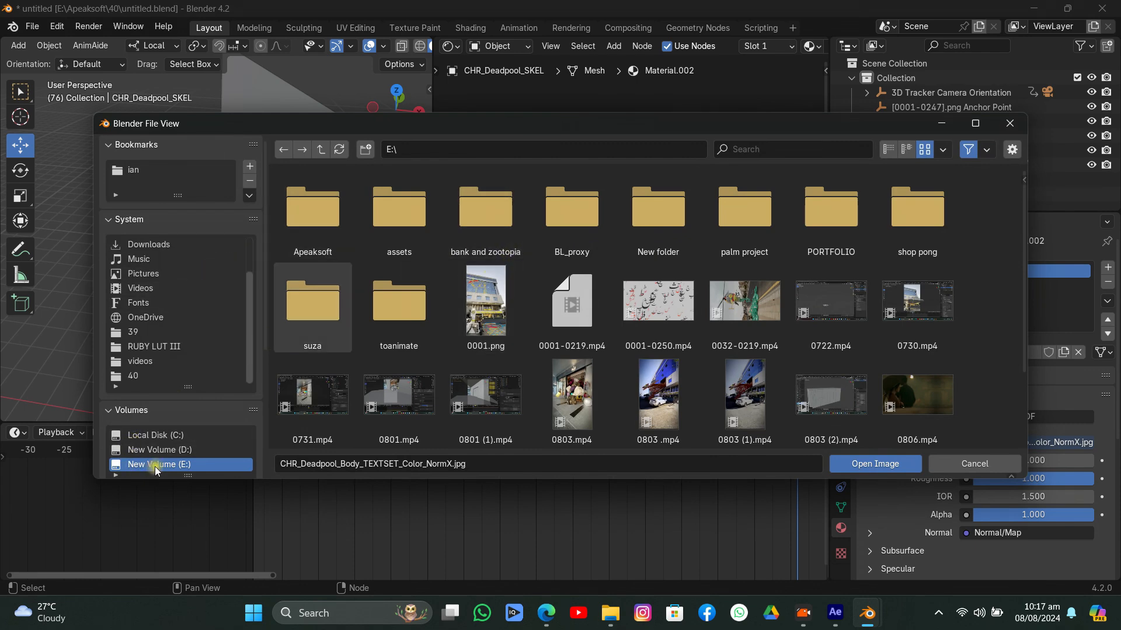
{"action": "double_click", "coordinate": [309, 220]}
{"action": "left_click", "coordinate": [391, 201]}
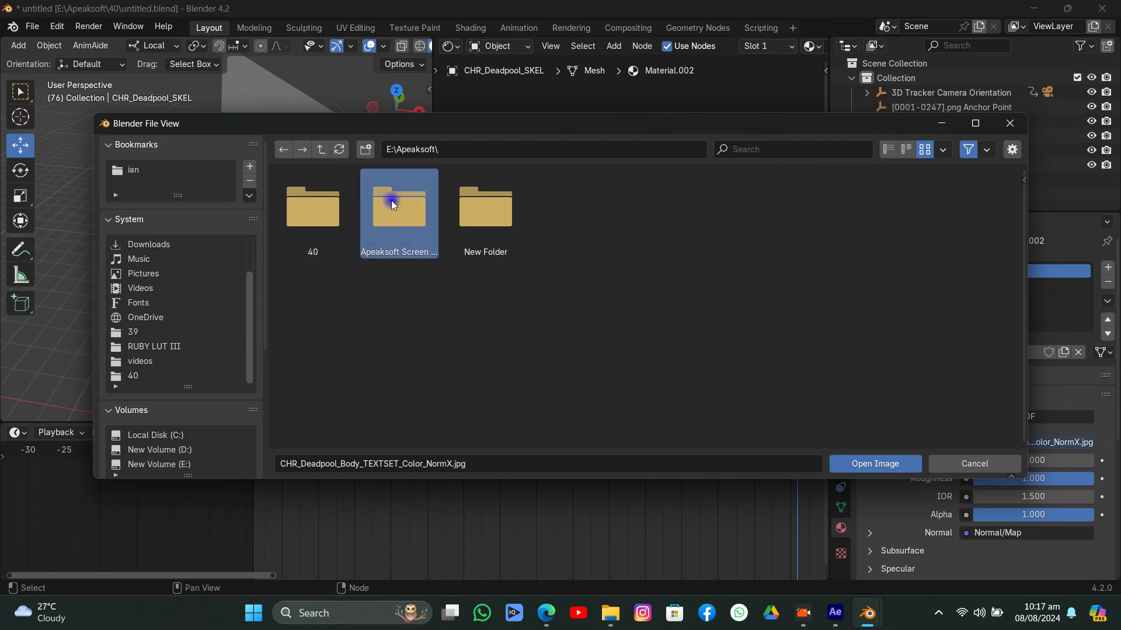
{"action": "double_click", "coordinate": [391, 201]}
{"action": "left_click", "coordinate": [330, 151]}
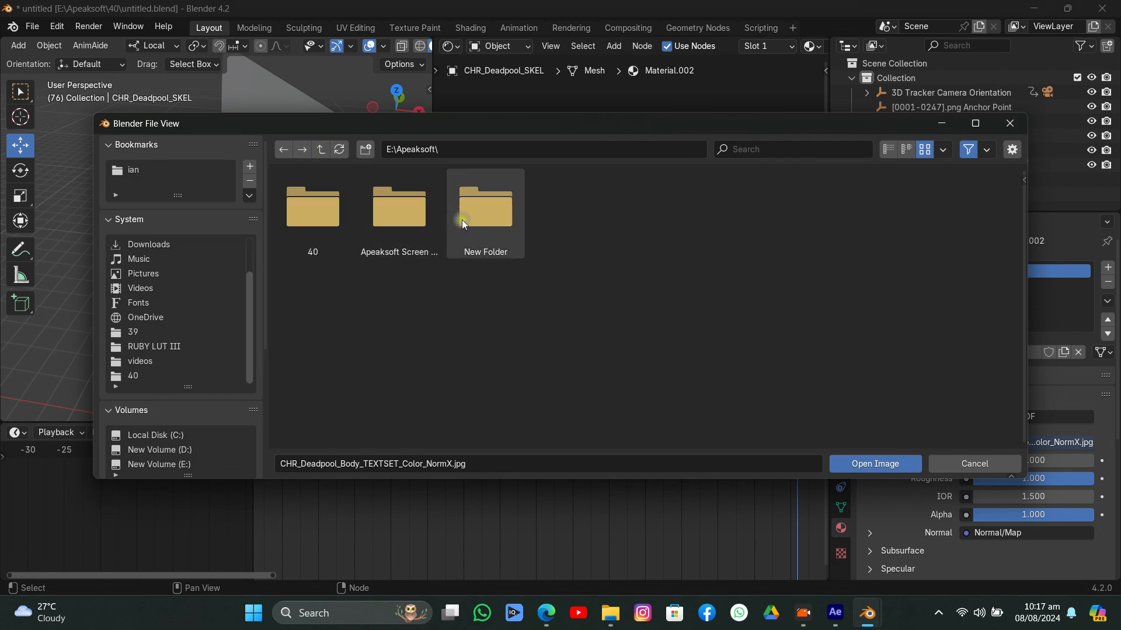
{"action": "double_click", "coordinate": [320, 218]}
{"action": "left_click", "coordinate": [394, 212]}
{"action": "double_click", "coordinate": [394, 213]}
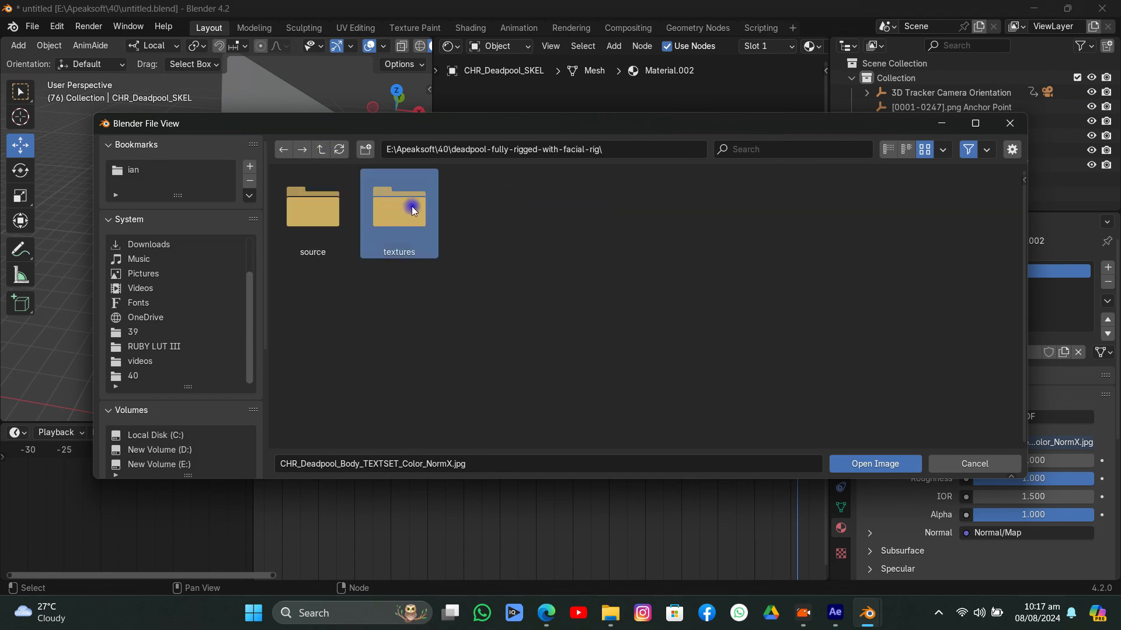
{"action": "double_click", "coordinate": [412, 205]}
{"action": "left_click", "coordinate": [304, 208]}
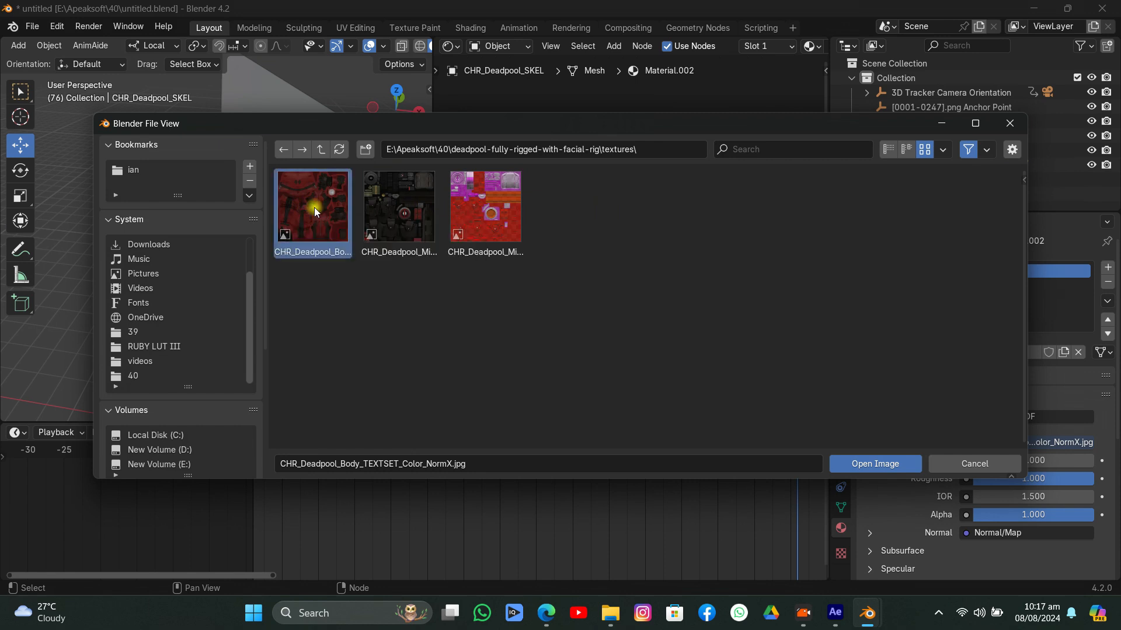
{"action": "left_click", "coordinate": [888, 150]}
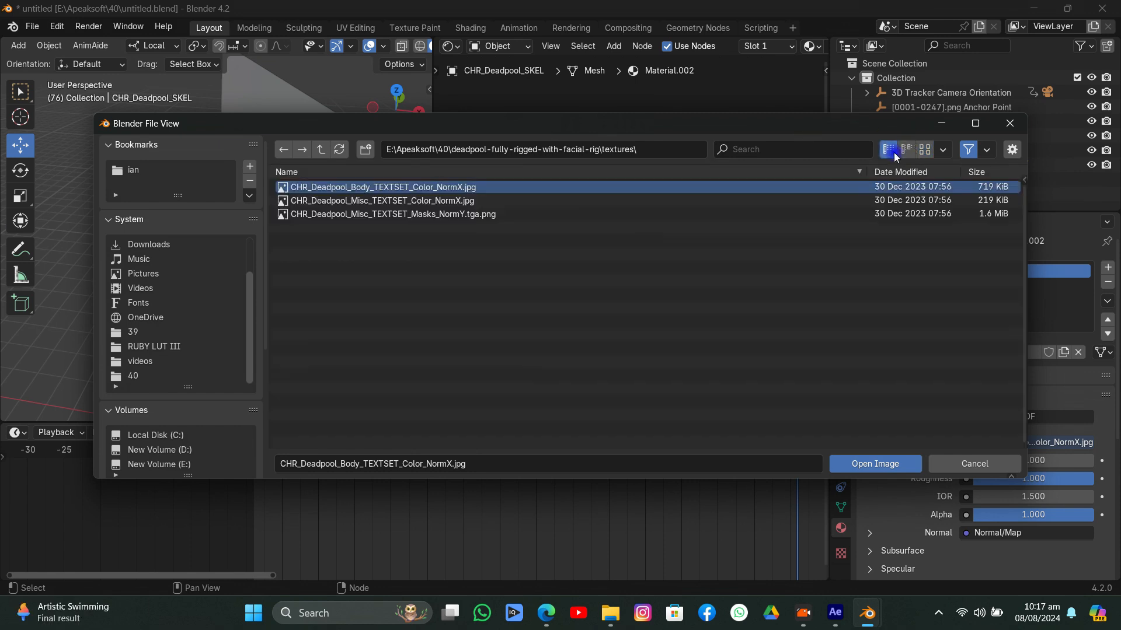
Set the file browser aside and widen the base colour image texture node so its full file name can be read.
{"action": "left_click_drag", "start_coordinate": [625, 124], "coordinate": [632, 241]}
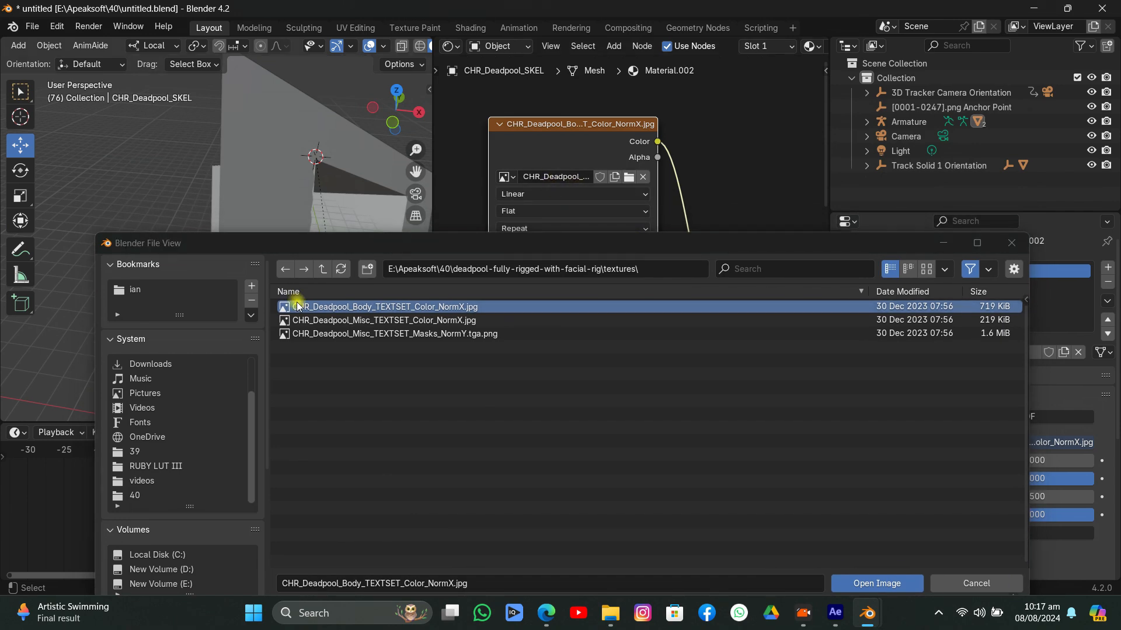
{"action": "left_click", "coordinate": [943, 242]}
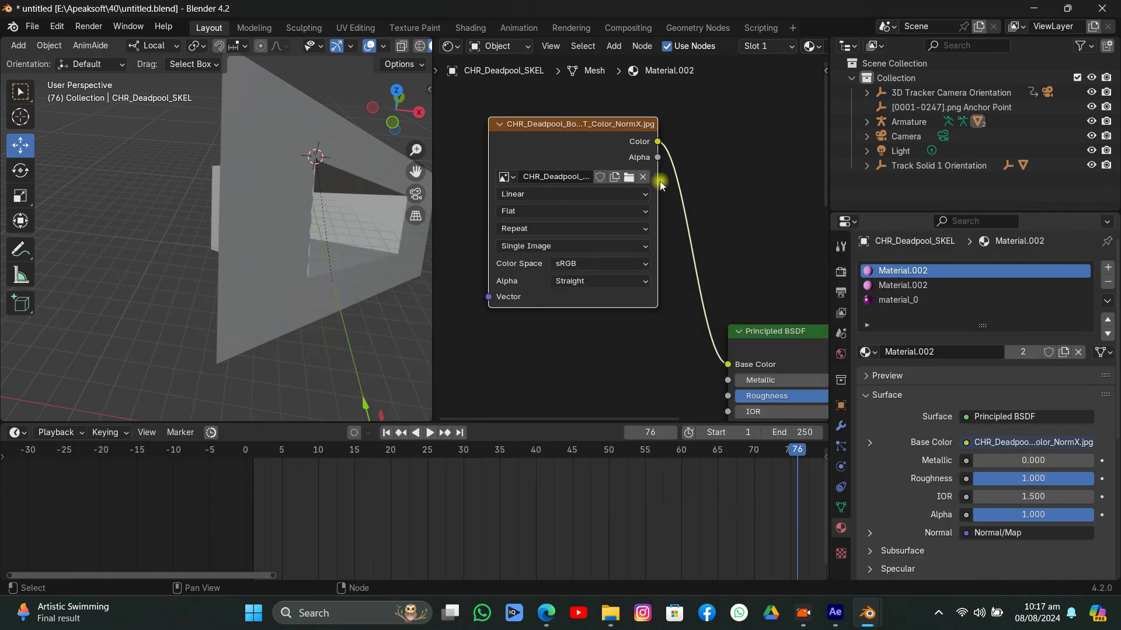
{"action": "left_click_drag", "start_coordinate": [658, 190], "coordinate": [781, 226]}
{"action": "left_click_drag", "start_coordinate": [692, 146], "coordinate": [641, 146]}
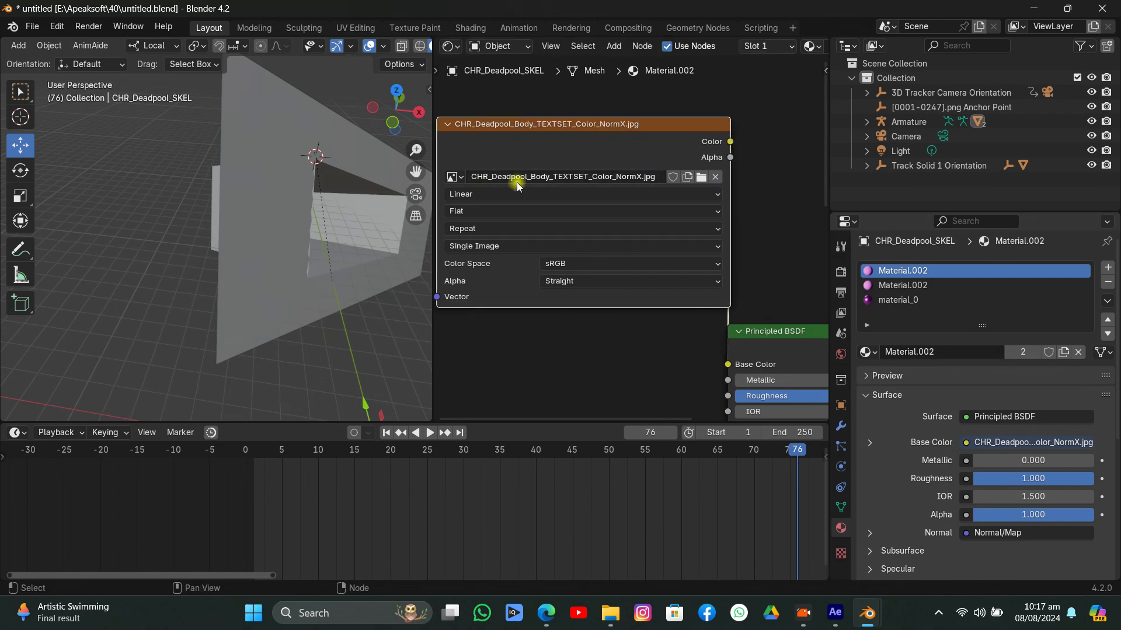
Return to the waiting file browser and load CHR_Deadpool_Body_TEXTSET_Color_NormX.jpg as the base colour image.
{"action": "mouse_move", "coordinate": [866, 612]}
{"action": "left_click", "coordinate": [910, 554]}
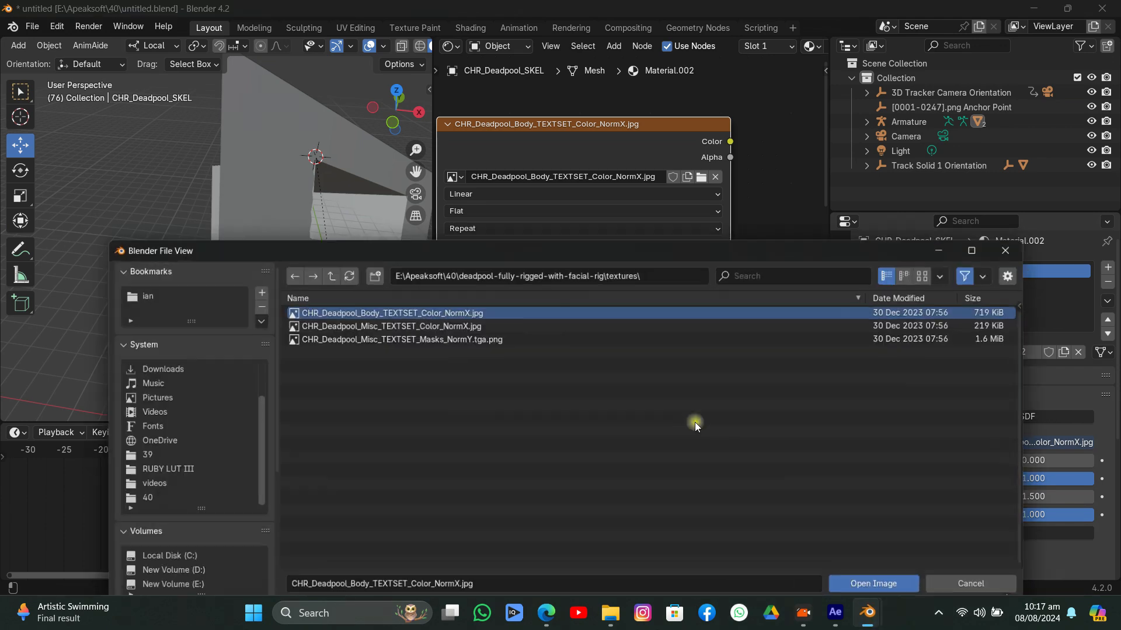
{"action": "double_click", "coordinate": [417, 302]}
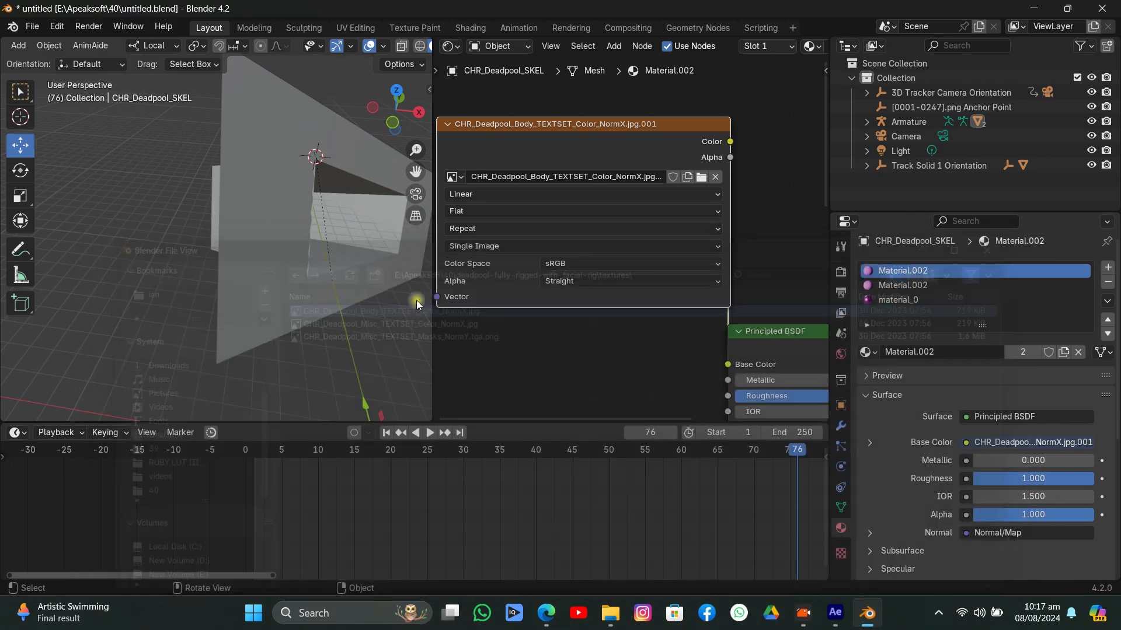
Select the material_0 slot and widen its base colour image texture node to reveal the full file name.
{"action": "left_click", "coordinate": [954, 288]}
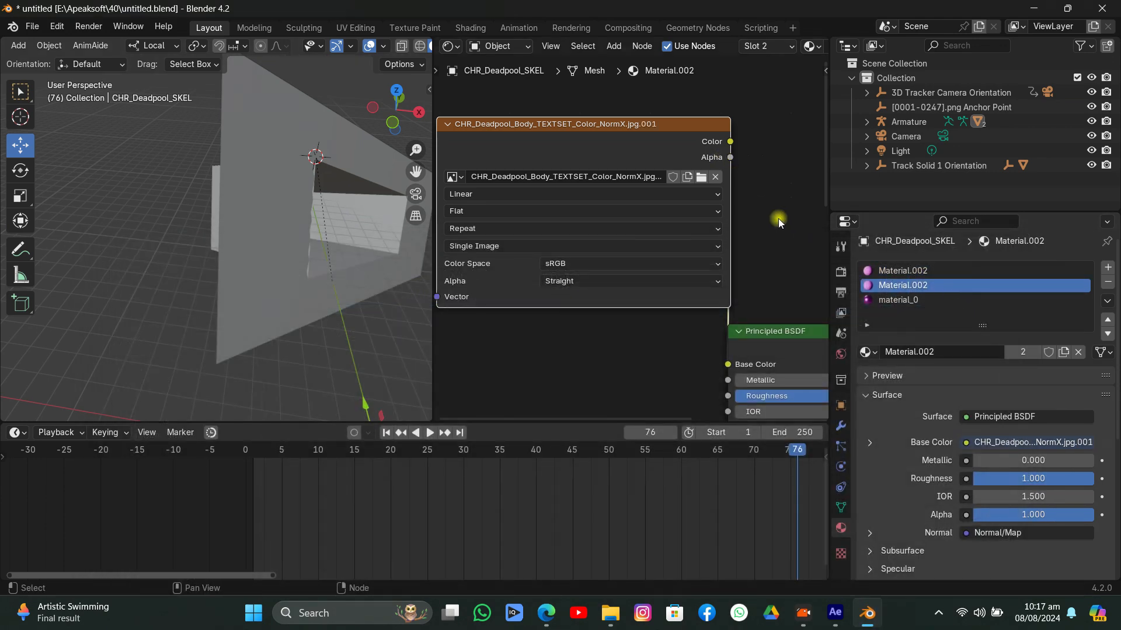
{"action": "left_click", "coordinate": [893, 299]}
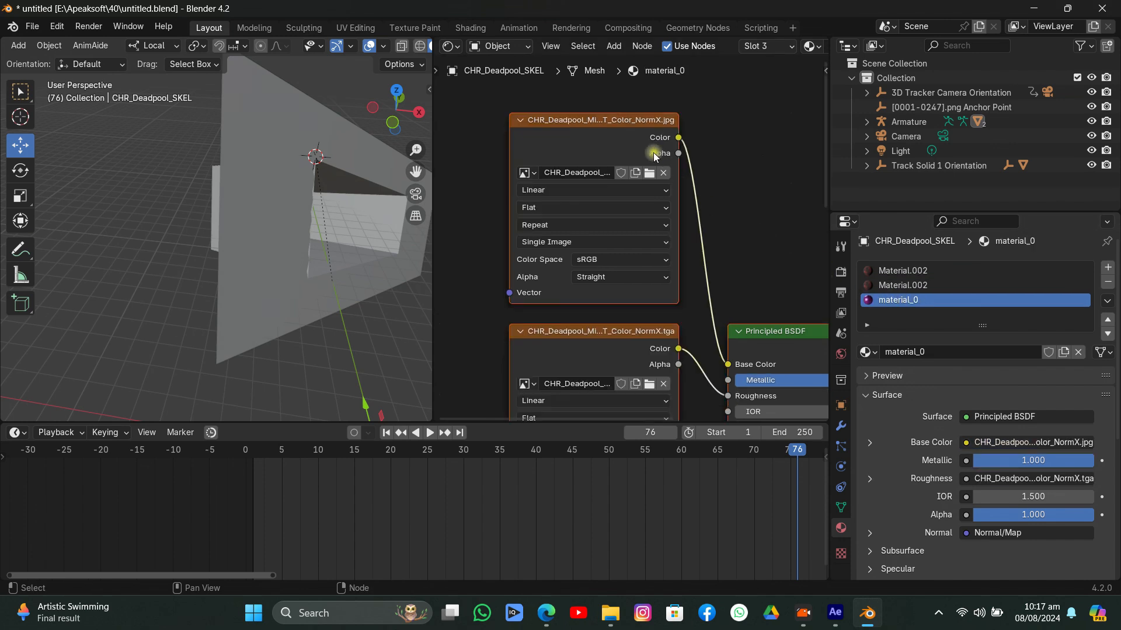
{"action": "left_click_drag", "start_coordinate": [654, 155], "coordinate": [774, 173]}
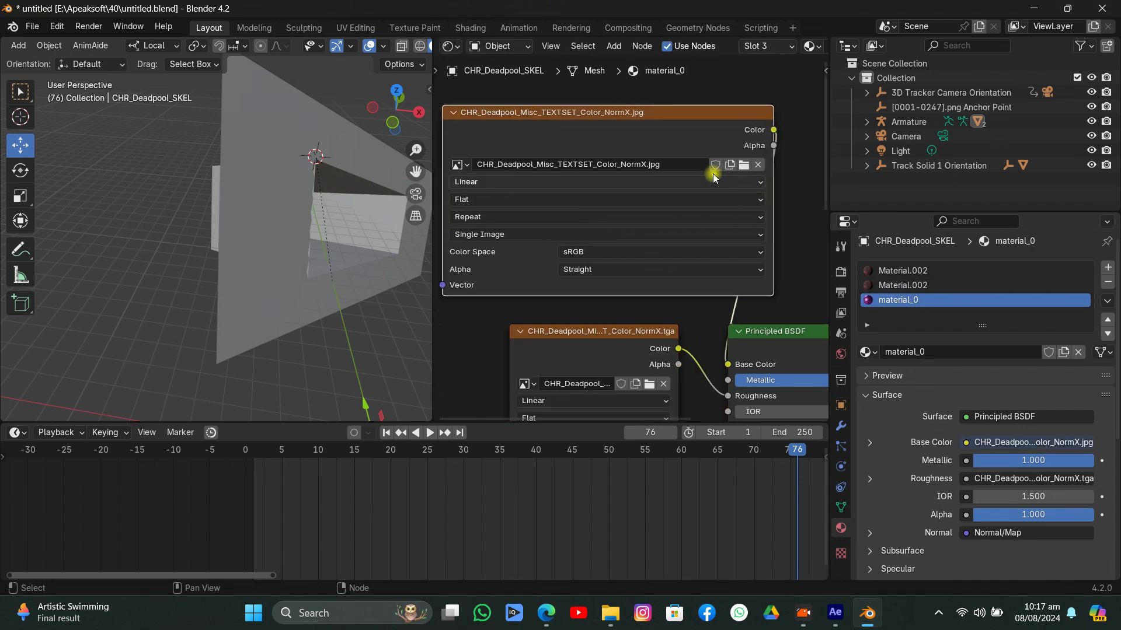
Open the image file browser for material_0's base colour texture and show the files as thumbnails.
{"action": "left_click", "coordinate": [744, 165]}
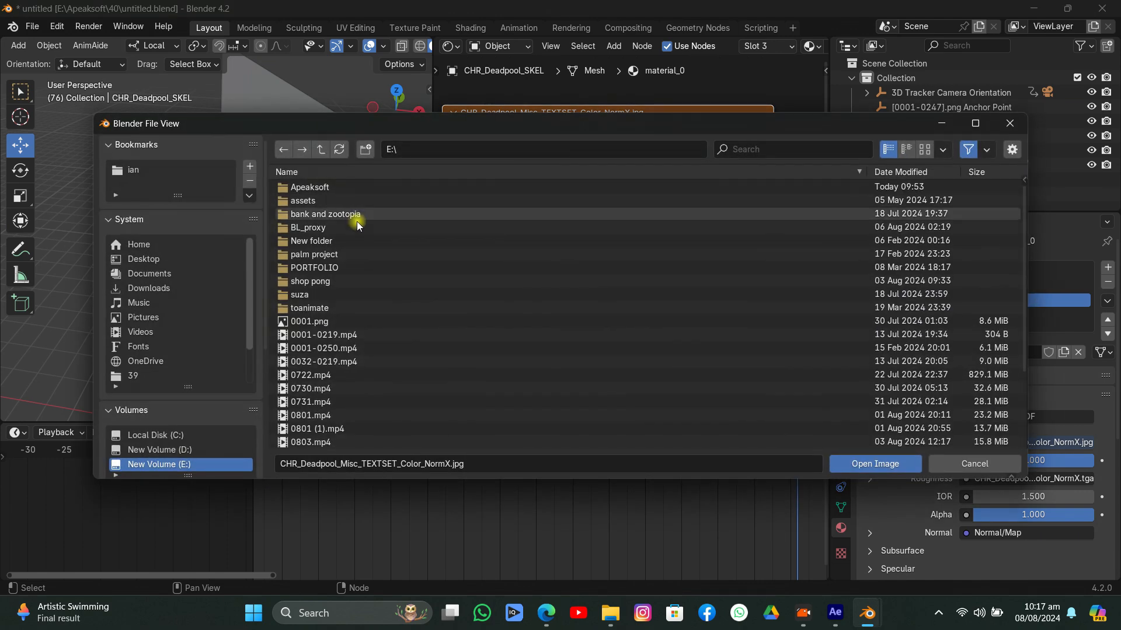
{"action": "left_click", "coordinate": [917, 149]}
{"action": "scroll", "coordinate": [175, 332], "scroll_direction": "down", "scroll_amount": 3}
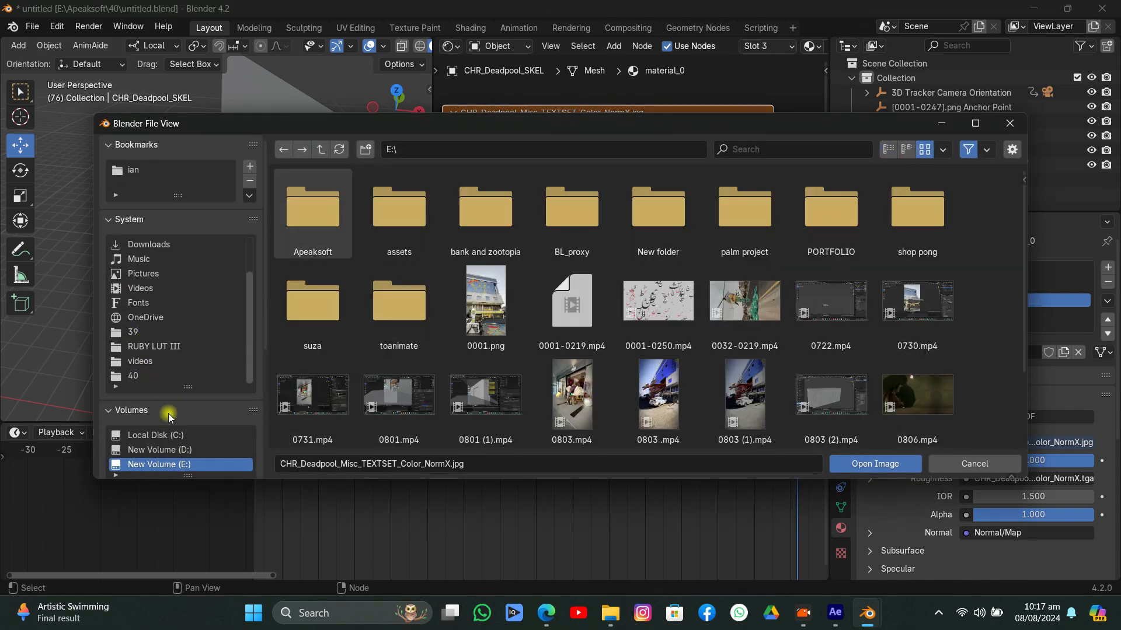
{"action": "double_click", "coordinate": [381, 227]}
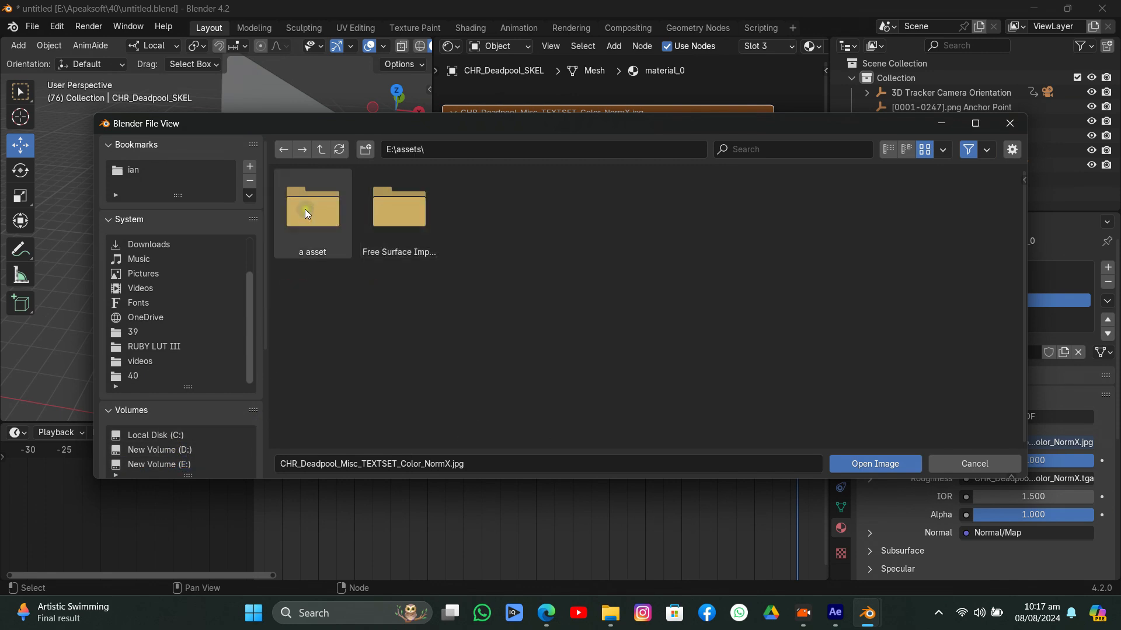
{"action": "double_click", "coordinate": [305, 211]}
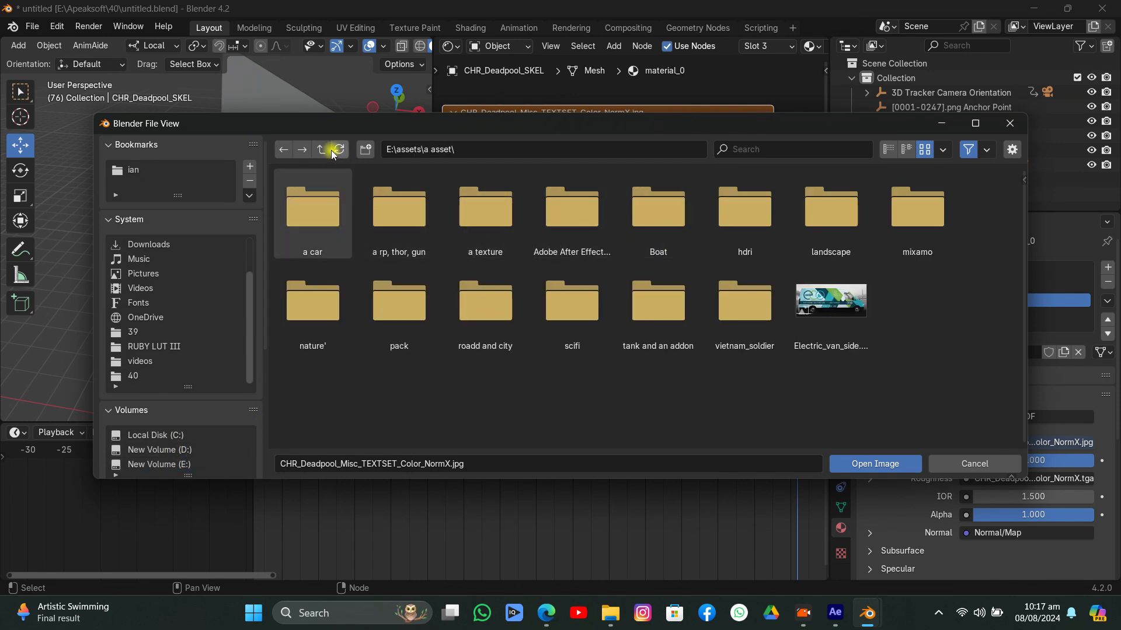
{"action": "left_click", "coordinate": [328, 150]}
{"action": "left_click", "coordinate": [328, 150]}
Load CHR_Deadpool_Misc_TEXTSET_Color_NormX.jpg from the Deadpool model's textures folder as material_0's base colour image.
{"action": "double_click", "coordinate": [309, 198]}
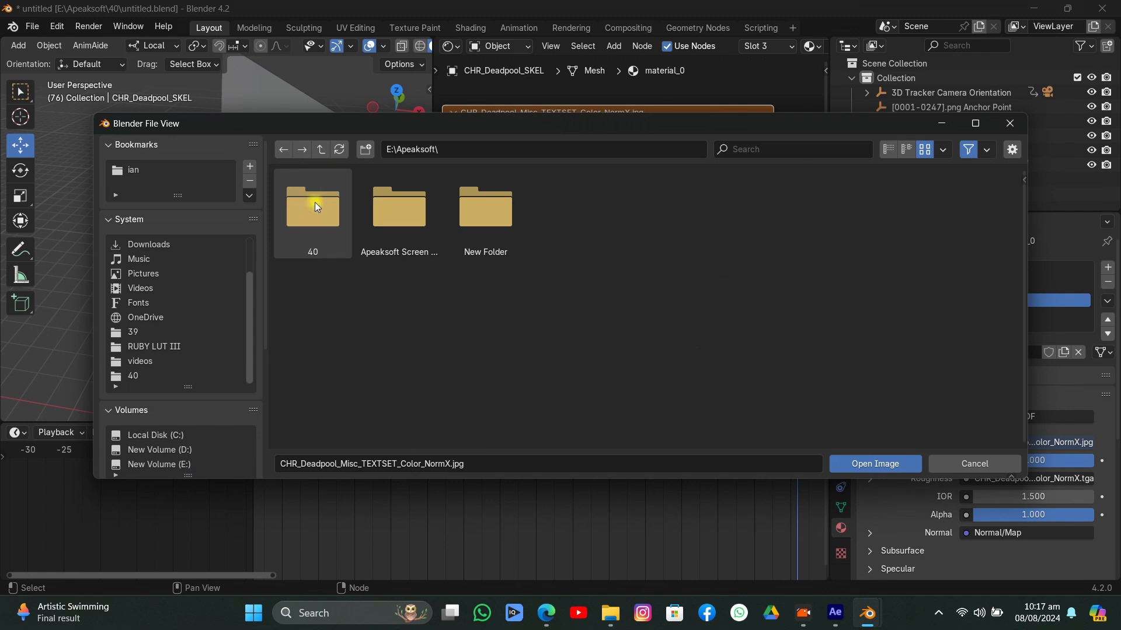
{"action": "left_click", "coordinate": [313, 210]}
{"action": "double_click", "coordinate": [313, 210]}
{"action": "left_click", "coordinate": [485, 211]}
{"action": "double_click", "coordinate": [391, 211]}
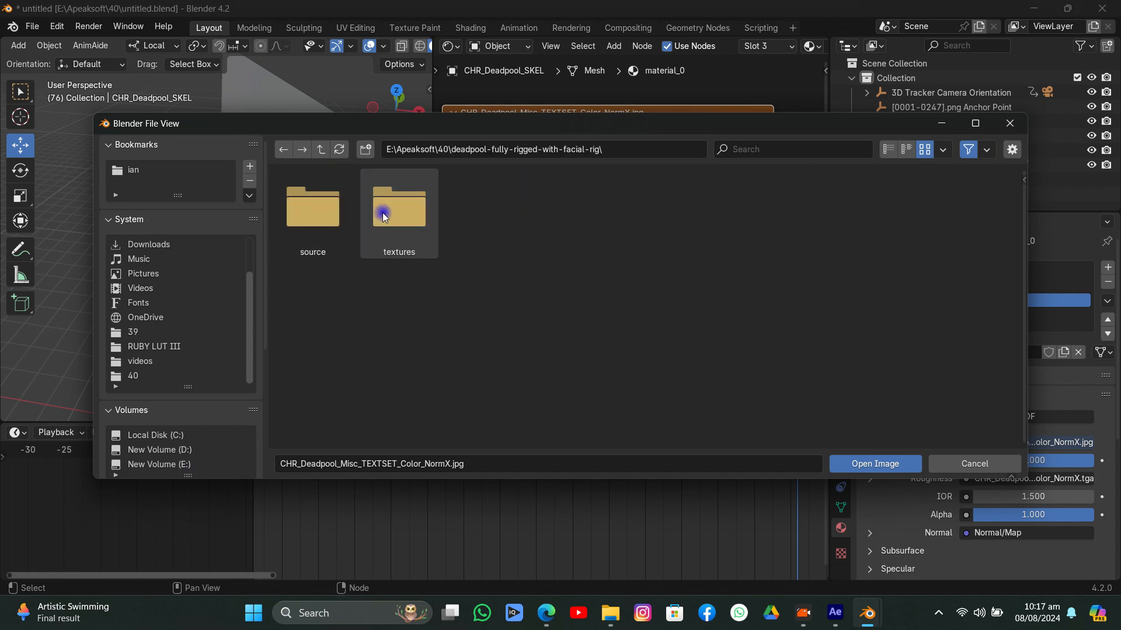
{"action": "double_click", "coordinate": [399, 211]}
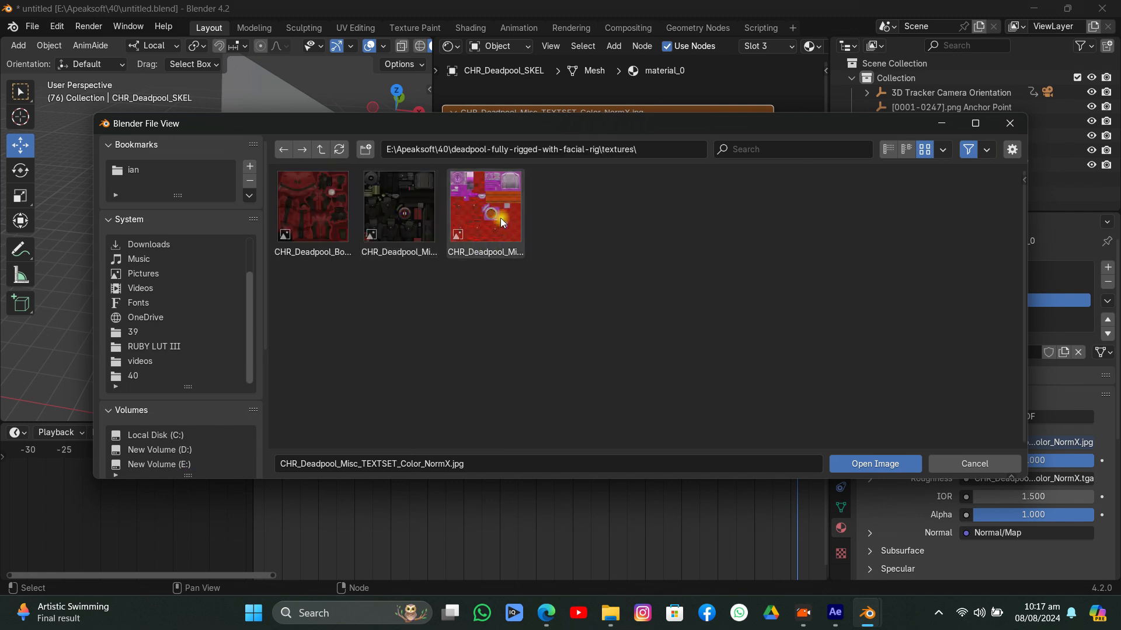
{"action": "left_click", "coordinate": [501, 222]}
{"action": "left_click", "coordinate": [402, 213]}
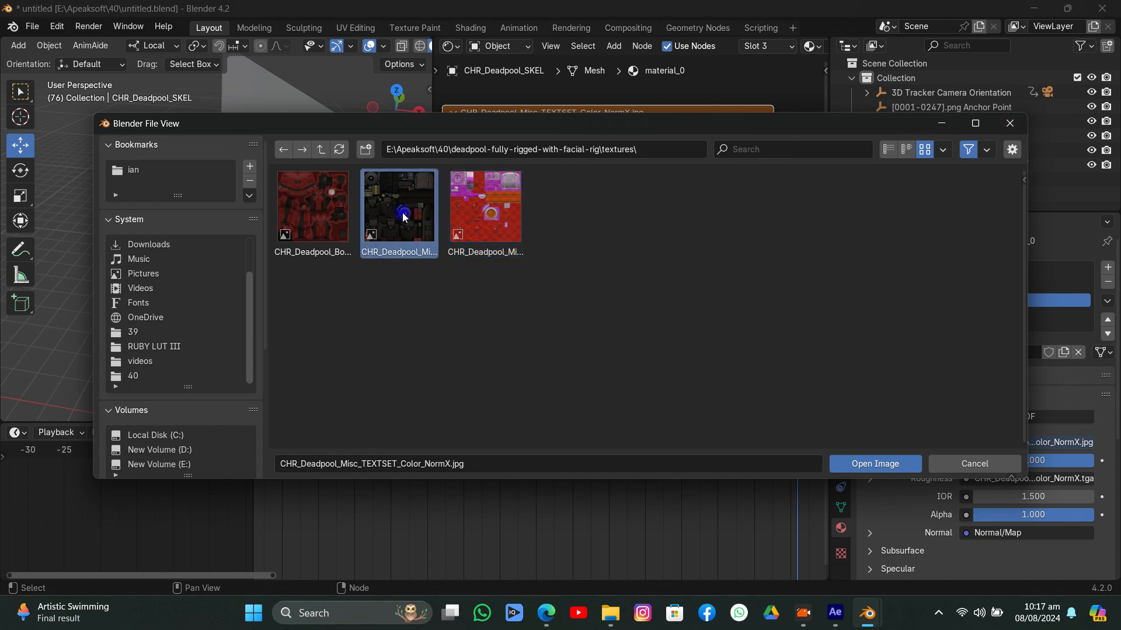
{"action": "double_click", "coordinate": [401, 213]}
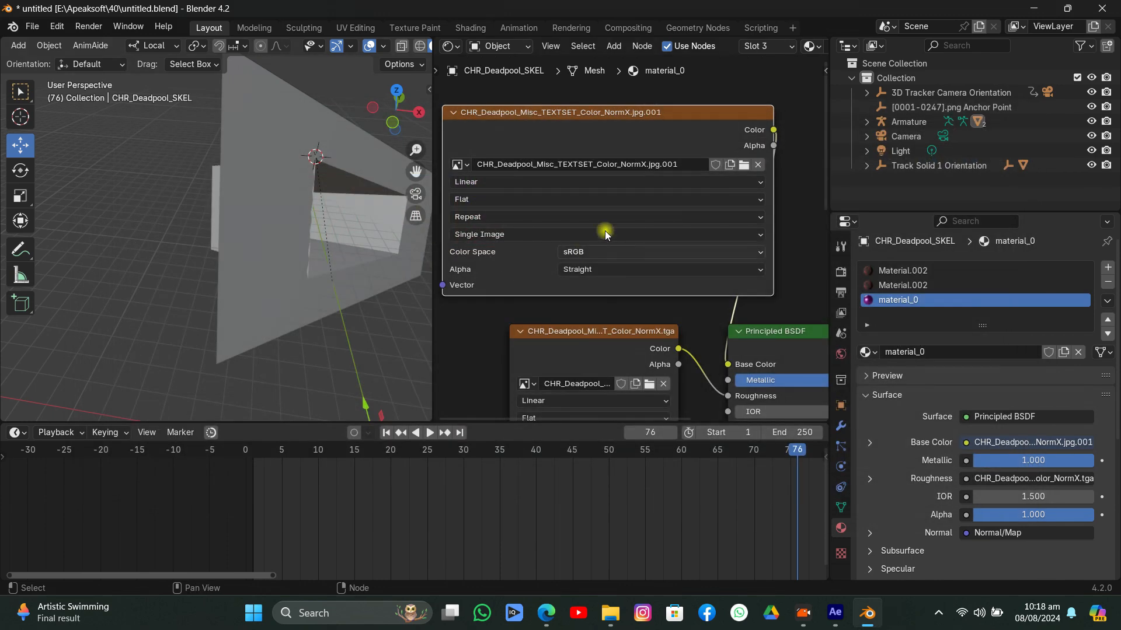
Place the CHR_Deadpool_Misc_TEXTSET_Color_NormX.tga node under the base colour node, widen it and disconnect it from the Principled BSDF's Roughness.
{"action": "left_click", "coordinate": [571, 206]}
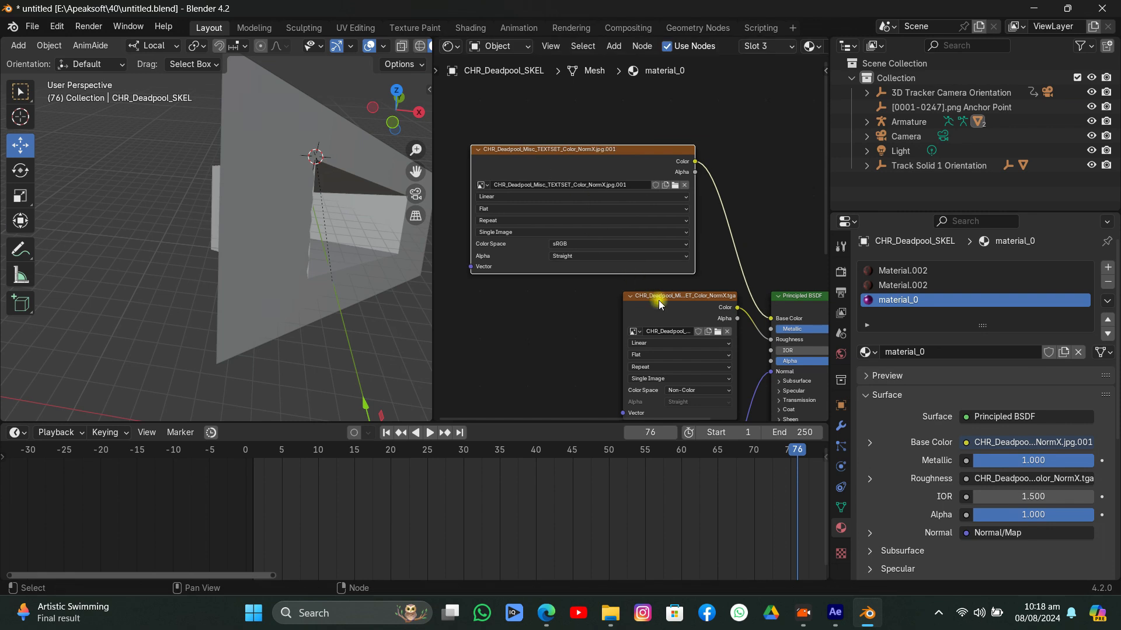
{"action": "left_click_drag", "start_coordinate": [658, 300], "coordinate": [572, 303]}
{"action": "left_click", "coordinate": [648, 326]}
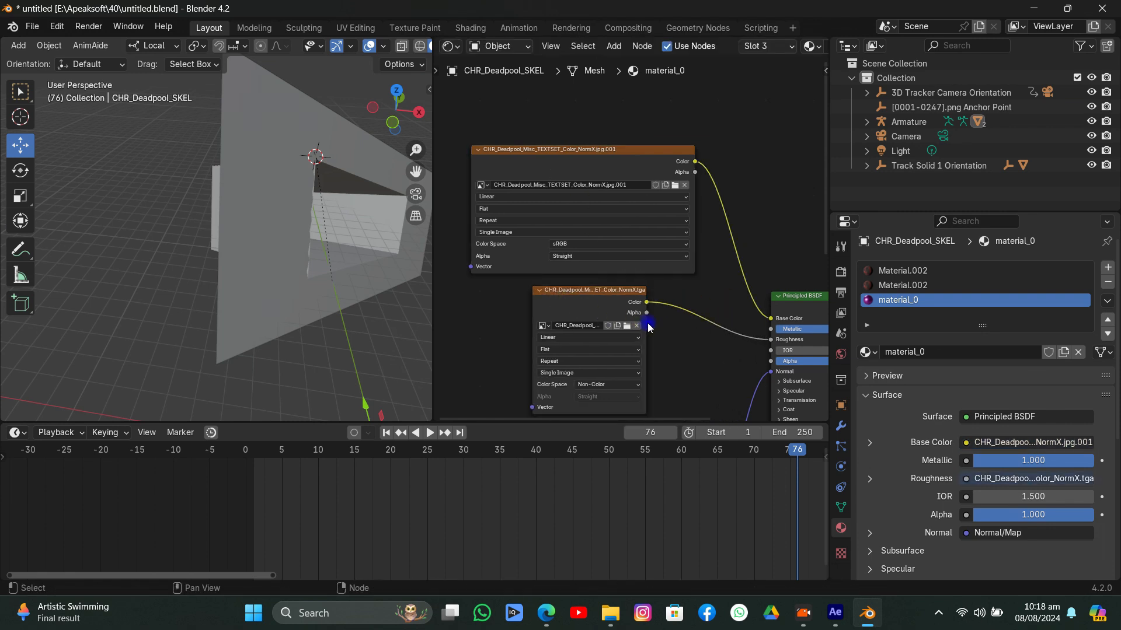
{"action": "left_click", "coordinate": [644, 324]}
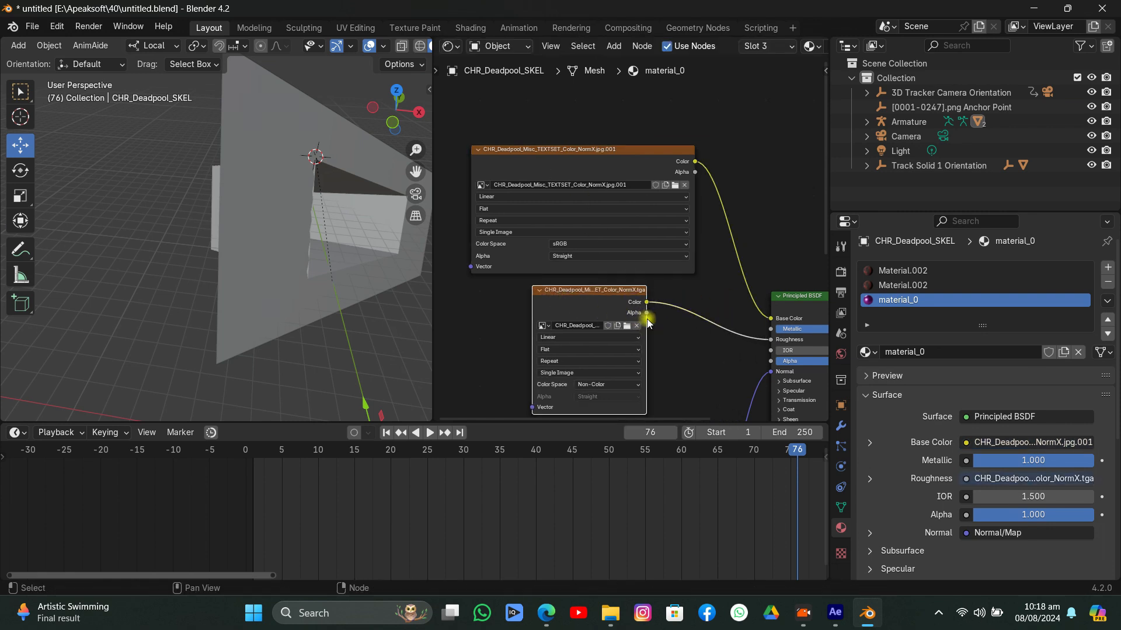
{"action": "left_click_drag", "start_coordinate": [645, 332], "coordinate": [715, 358]}
{"action": "left_click_drag", "start_coordinate": [674, 302], "coordinate": [641, 302]}
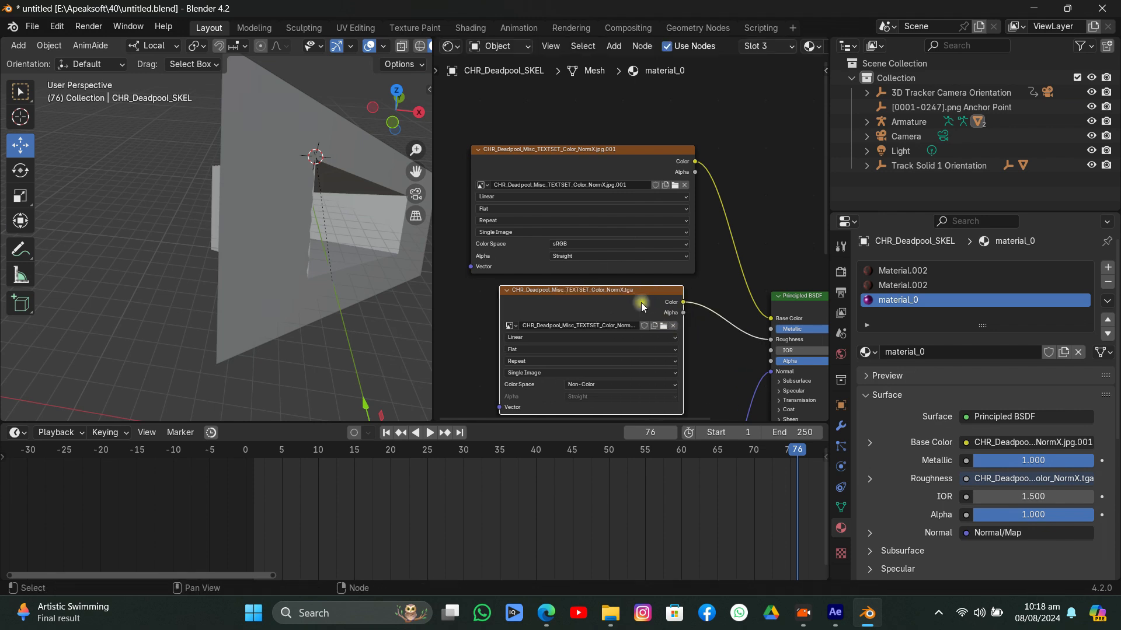
{"action": "left_click_drag", "start_coordinate": [768, 339], "coordinate": [721, 339]}
{"action": "middle_click_drag", "start_coordinate": [709, 302], "coordinate": [656, 75]}
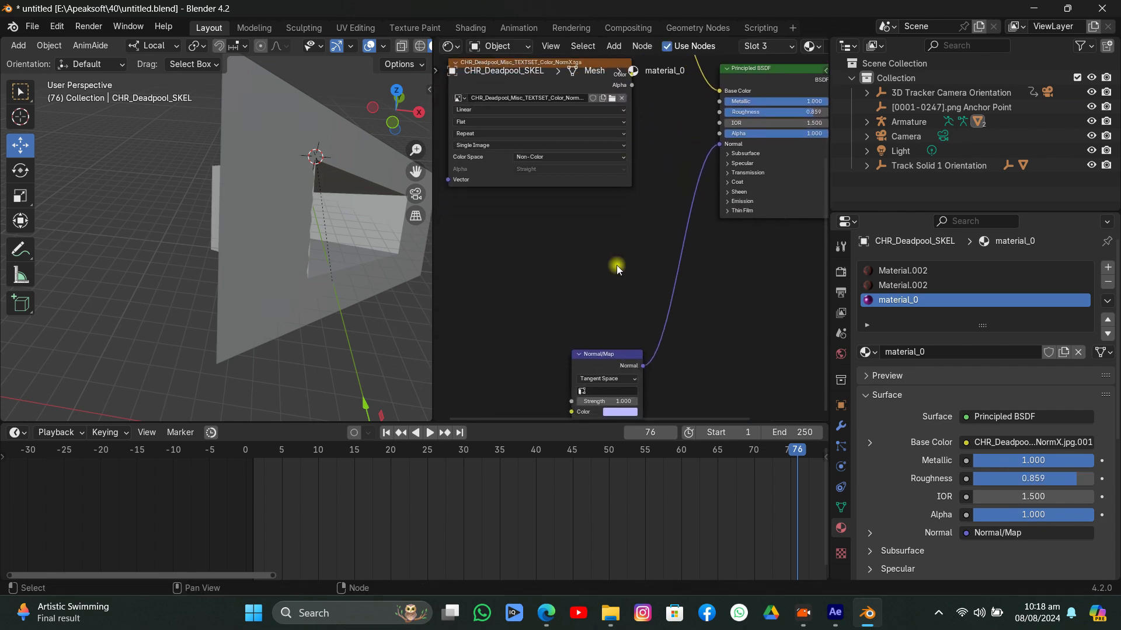
Duplicate material_0's base colour texture node and load the Deadpool Misc Masks image from the textures folder into the copy.
{"action": "middle_click_drag", "start_coordinate": [555, 243], "coordinate": [617, 293]}
{"action": "middle_click_drag", "start_coordinate": [592, 145], "coordinate": [610, 257]}
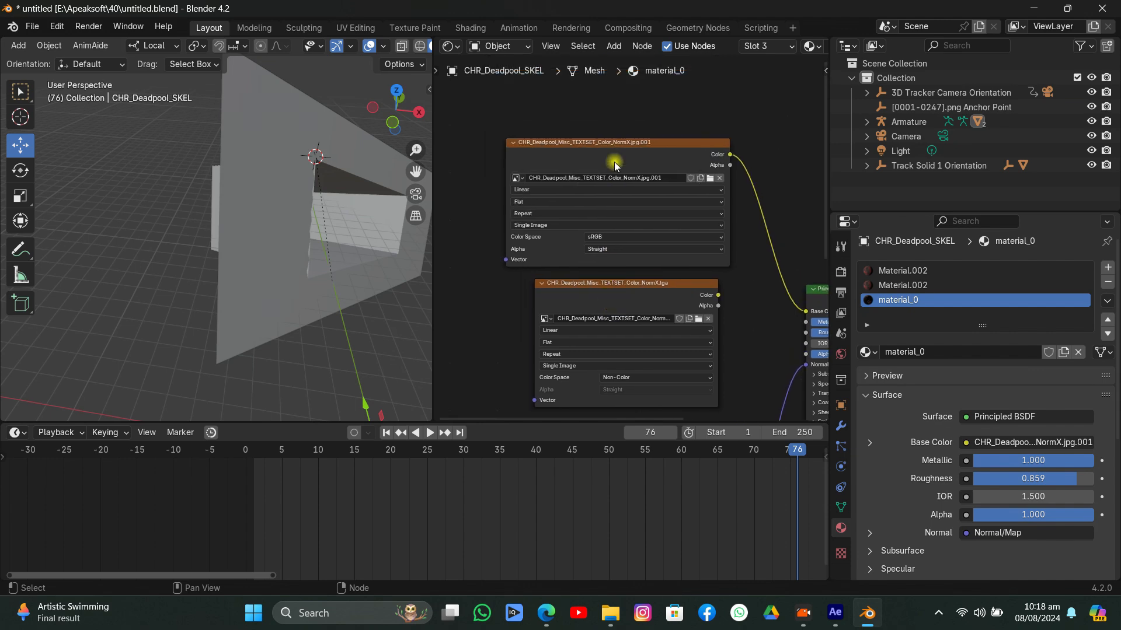
{"action": "left_click", "coordinate": [614, 159]}
{"action": "right_click", "coordinate": [614, 159]}
{"action": "left_click", "coordinate": [568, 189]}
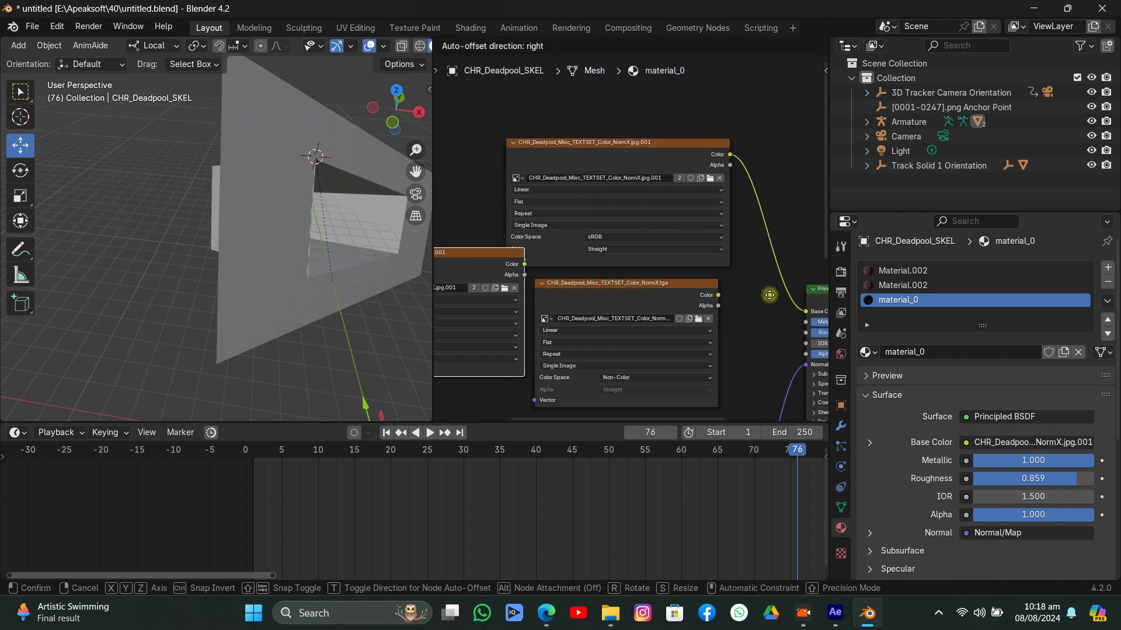
{"action": "left_click", "coordinate": [443, 327]}
{"action": "left_click", "coordinate": [493, 314]}
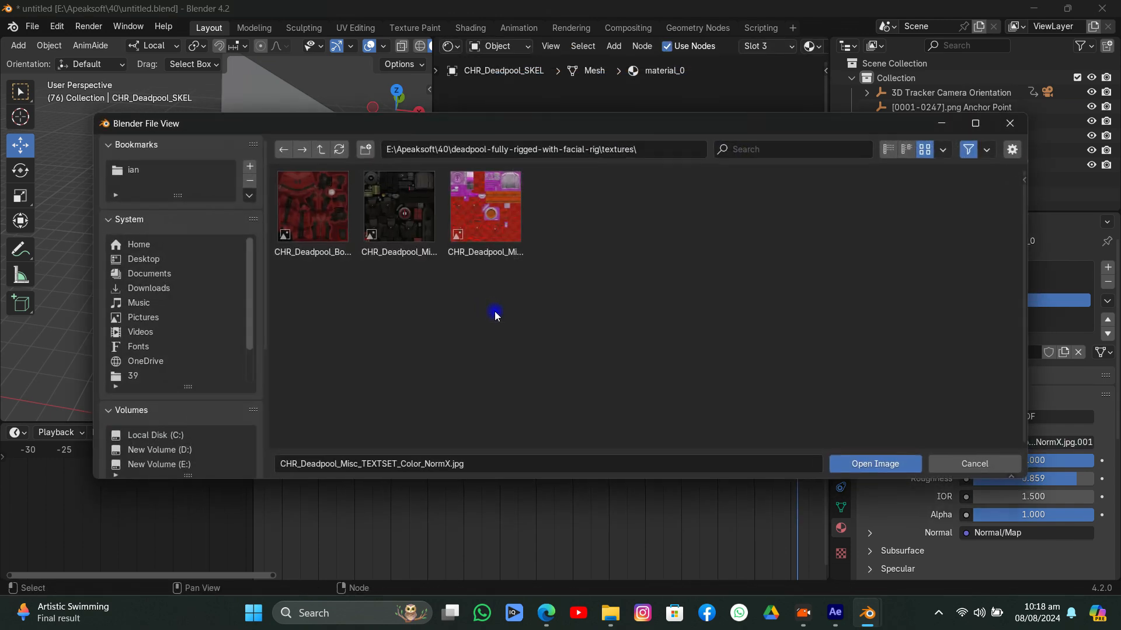
{"action": "left_click", "coordinate": [482, 212]}
{"action": "double_click", "coordinate": [489, 191]}
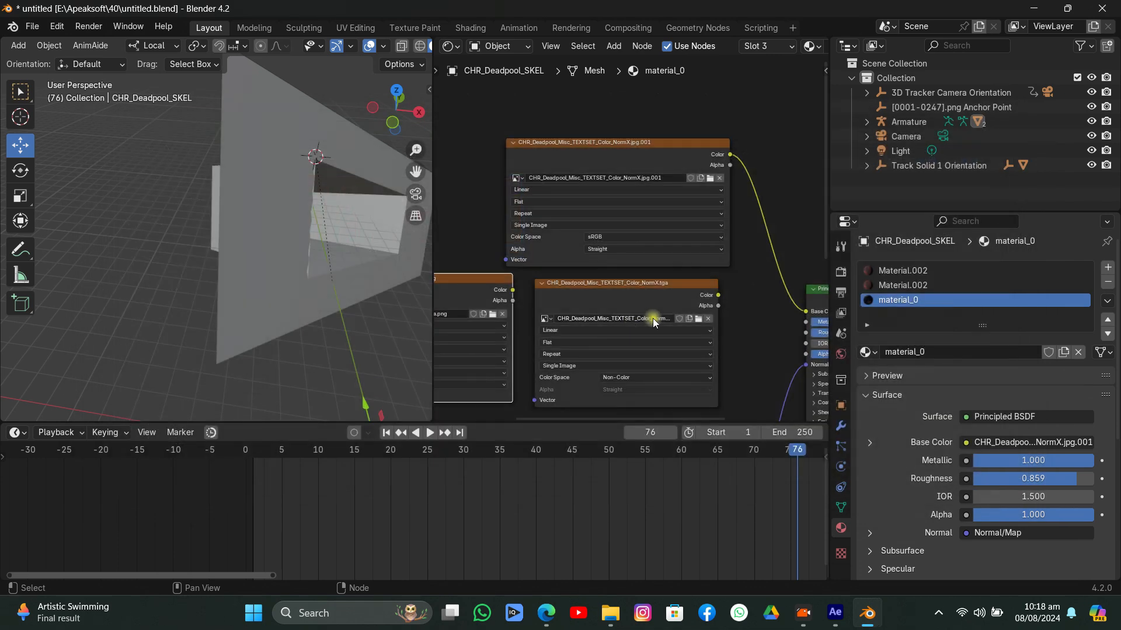
Connect the Masks texture's Color output to the Normal Map's Color input and move the Normal Map node up beneath the textures.
{"action": "middle_click_drag", "start_coordinate": [653, 318], "coordinate": [610, 117]}
{"action": "left_click_drag", "start_coordinate": [570, 138], "coordinate": [683, 387]}
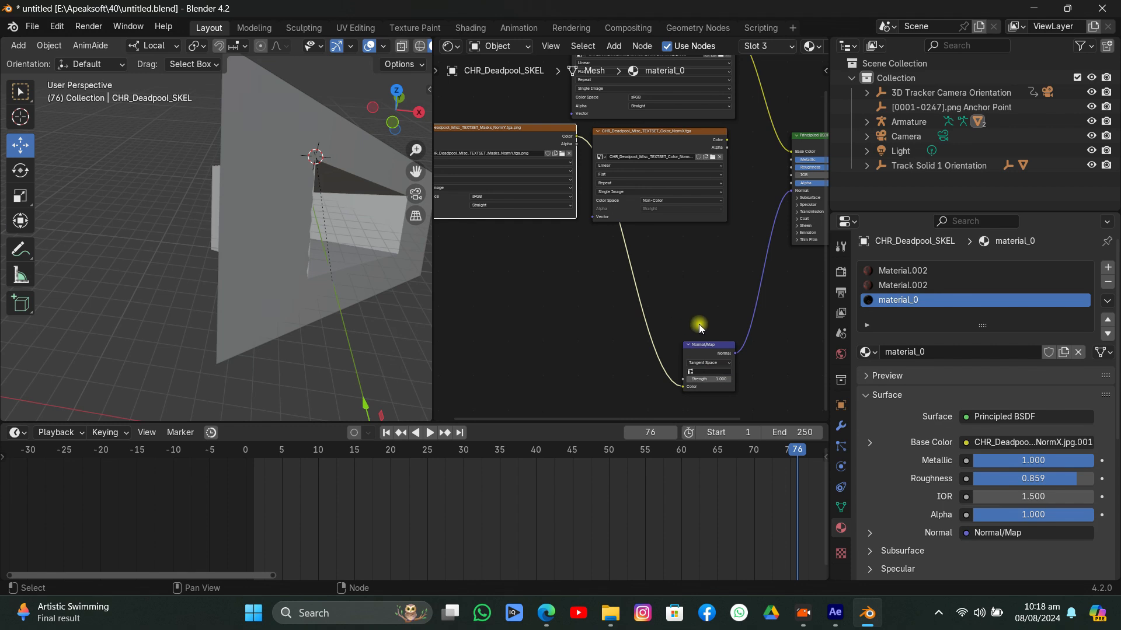
{"action": "left_click_drag", "start_coordinate": [704, 345], "coordinate": [668, 265]}
Replace the shader editor with a 3D viewport and frame the textured Deadpool model up close.
{"action": "left_click_drag", "start_coordinate": [408, 182], "coordinate": [287, 292]}
{"action": "middle_click_drag", "start_coordinate": [288, 292], "coordinate": [310, 228]}
{"action": "scroll", "coordinate": [310, 228], "scroll_direction": "down", "scroll_amount": 4}
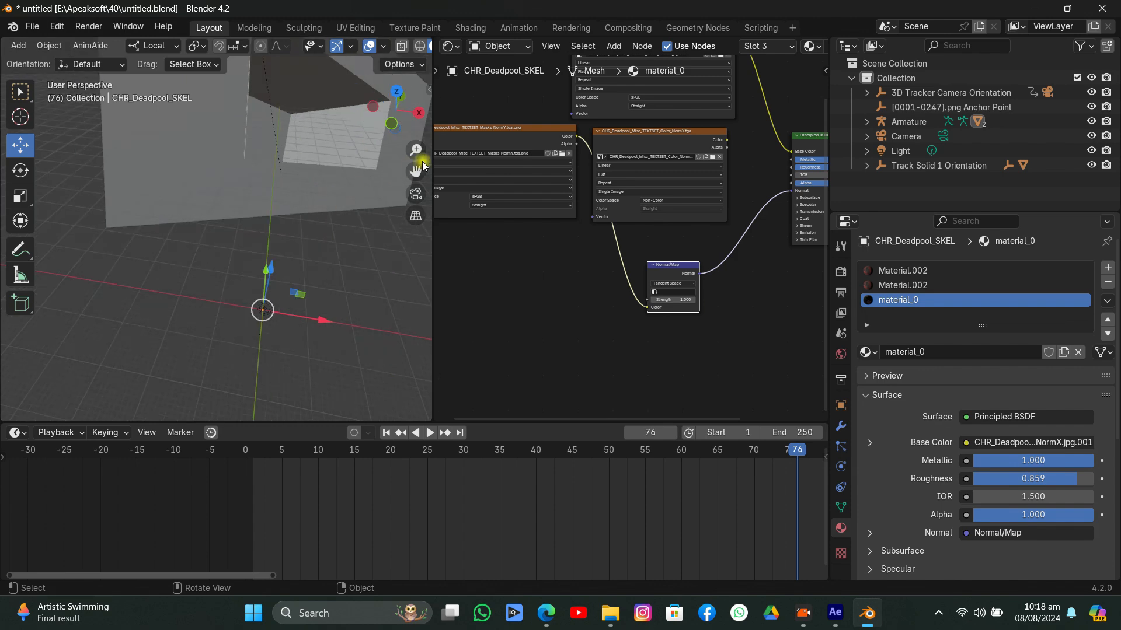
{"action": "middle_click_drag", "start_coordinate": [418, 168], "coordinate": [409, 280], "text": "shift"}
{"action": "left_click", "coordinate": [450, 46]}
{"action": "left_click", "coordinate": [479, 85]}
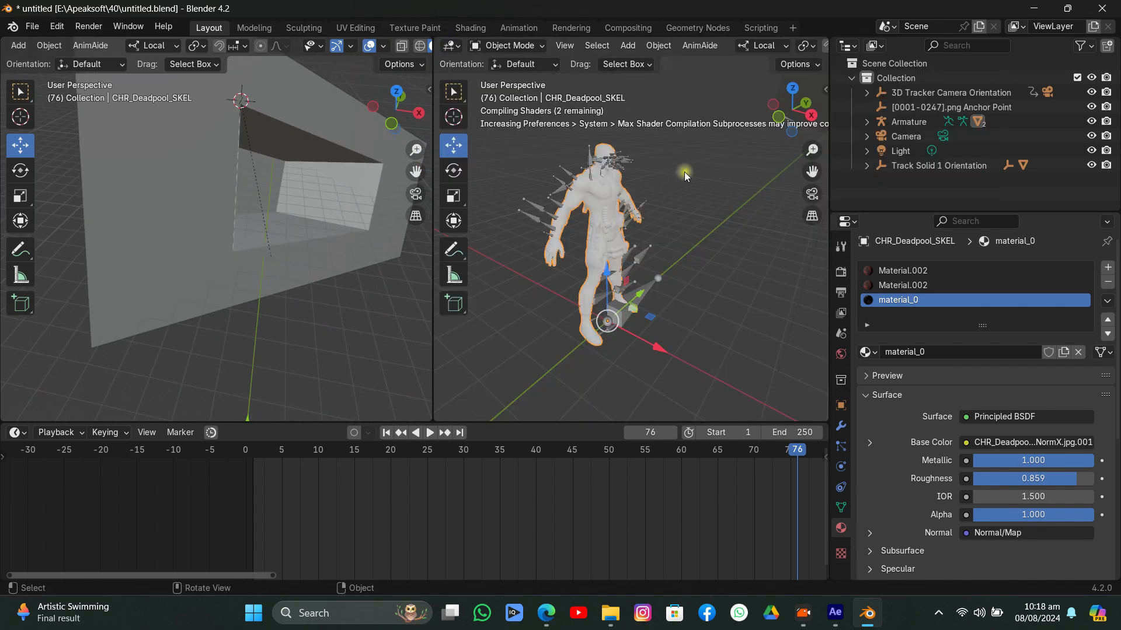
{"action": "scroll", "coordinate": [621, 185], "scroll_direction": "up", "scroll_amount": 6}
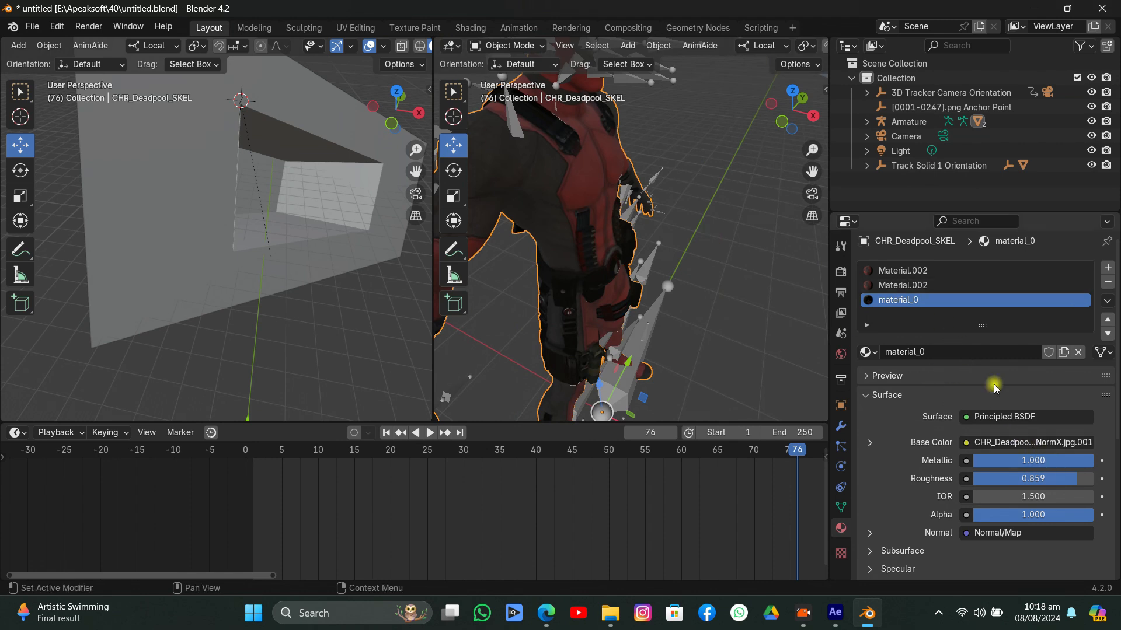
Lower the roughness of material_0 to about 0.45 and of Material.002 to 0.385.
{"action": "left_click_drag", "start_coordinate": [1057, 478], "coordinate": [1026, 478]}
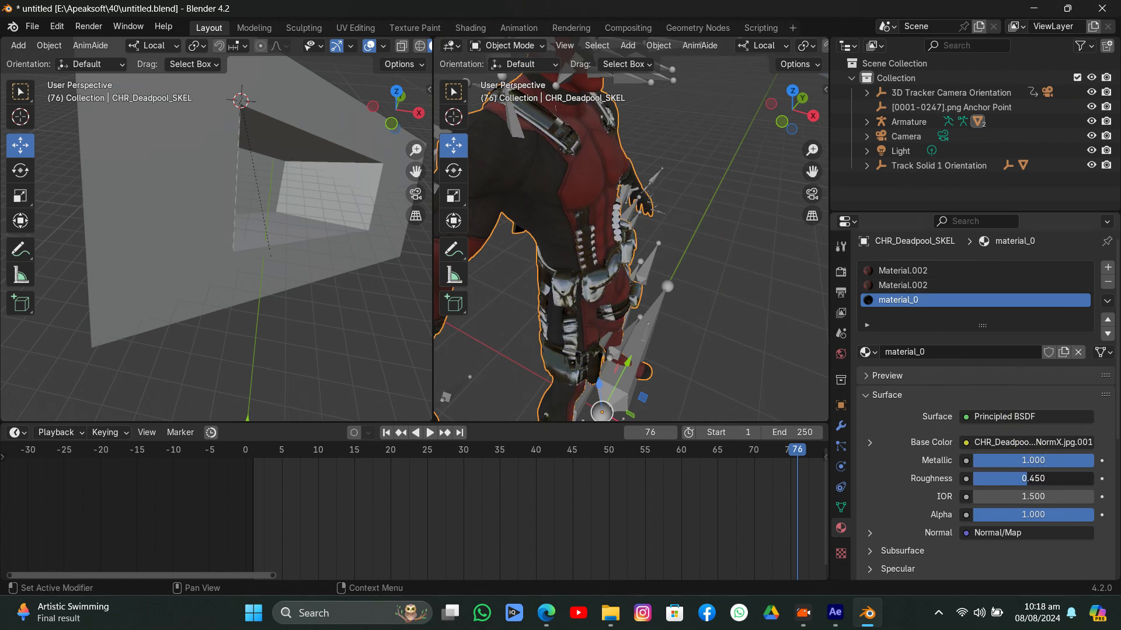
{"action": "left_click", "coordinate": [904, 286]}
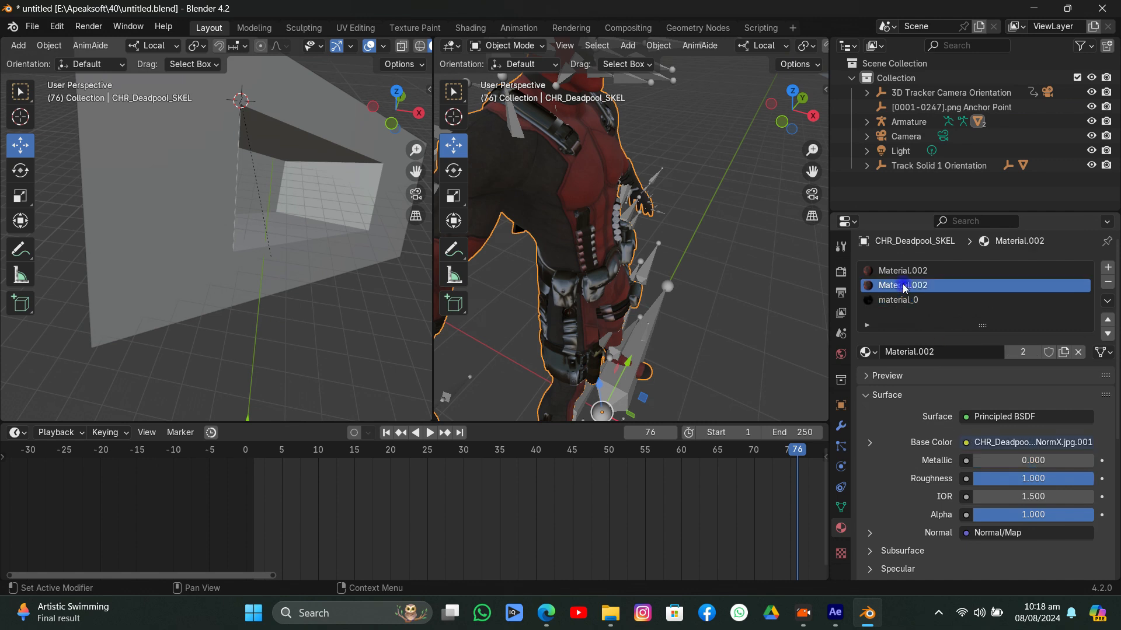
{"action": "scroll", "coordinate": [983, 397], "scroll_direction": "down", "scroll_amount": 1}
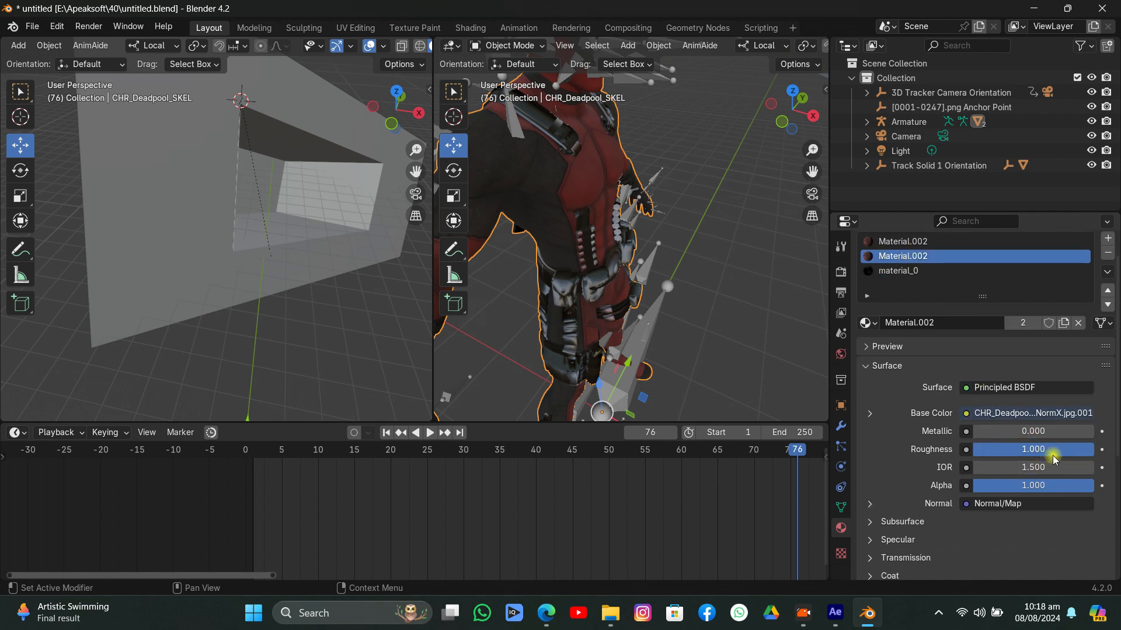
{"action": "left_click_drag", "start_coordinate": [1054, 457], "coordinate": [1035, 449]}
{"action": "left_click", "coordinate": [925, 241]}
{"action": "scroll", "coordinate": [646, 184], "scroll_direction": "down", "scroll_amount": 3}
{"action": "middle_click_drag", "start_coordinate": [644, 179], "coordinate": [575, 166]}
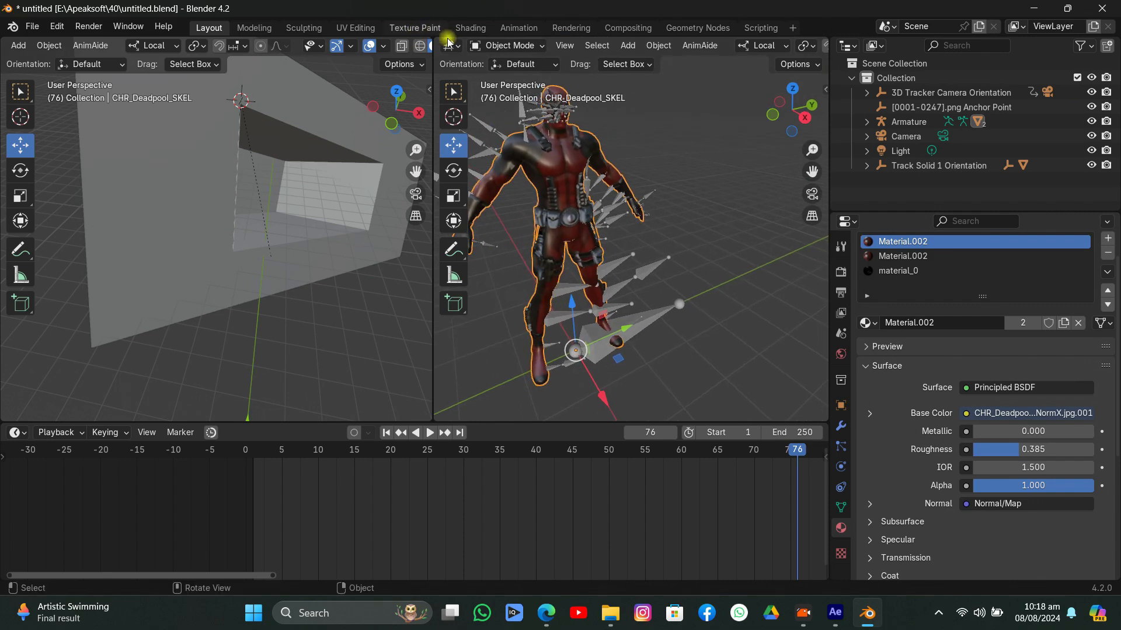
Open Material.002's nodes in the shader editor and split that area horizontally, with a 3D viewport in the upper half.
{"action": "left_click", "coordinate": [450, 45]}
{"action": "left_click", "coordinate": [502, 177]}
{"action": "middle_click_drag", "start_coordinate": [527, 211], "coordinate": [552, 284]}
{"action": "left_click_drag", "start_coordinate": [640, 78], "coordinate": [550, 155]}
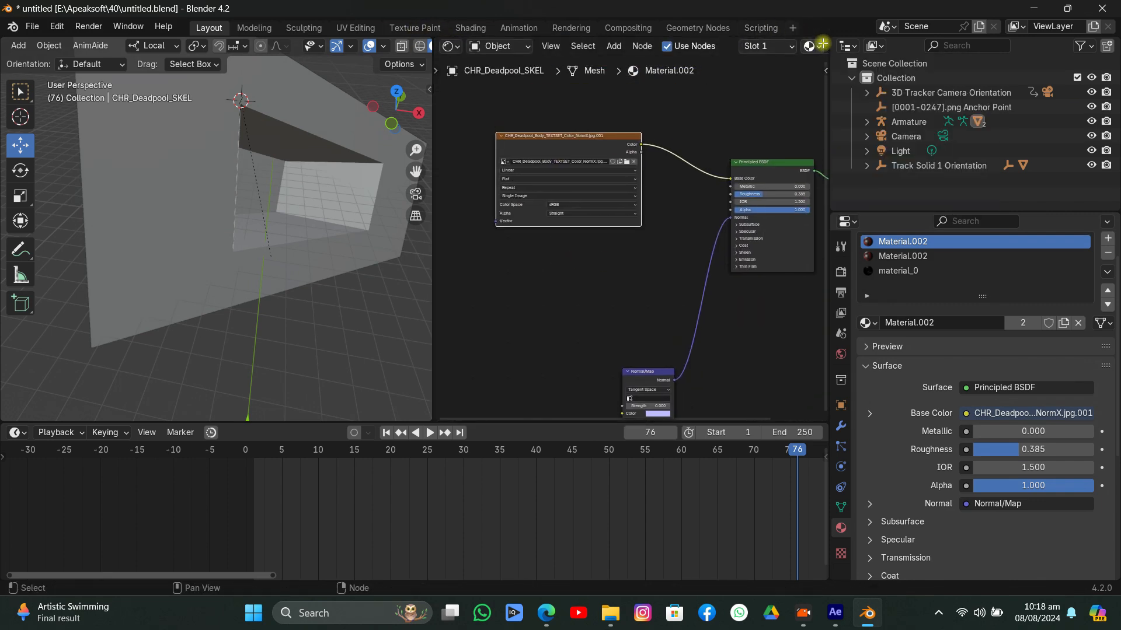
{"action": "left_click_drag", "start_coordinate": [822, 43], "coordinate": [642, 205]}
{"action": "left_click", "coordinate": [450, 46]}
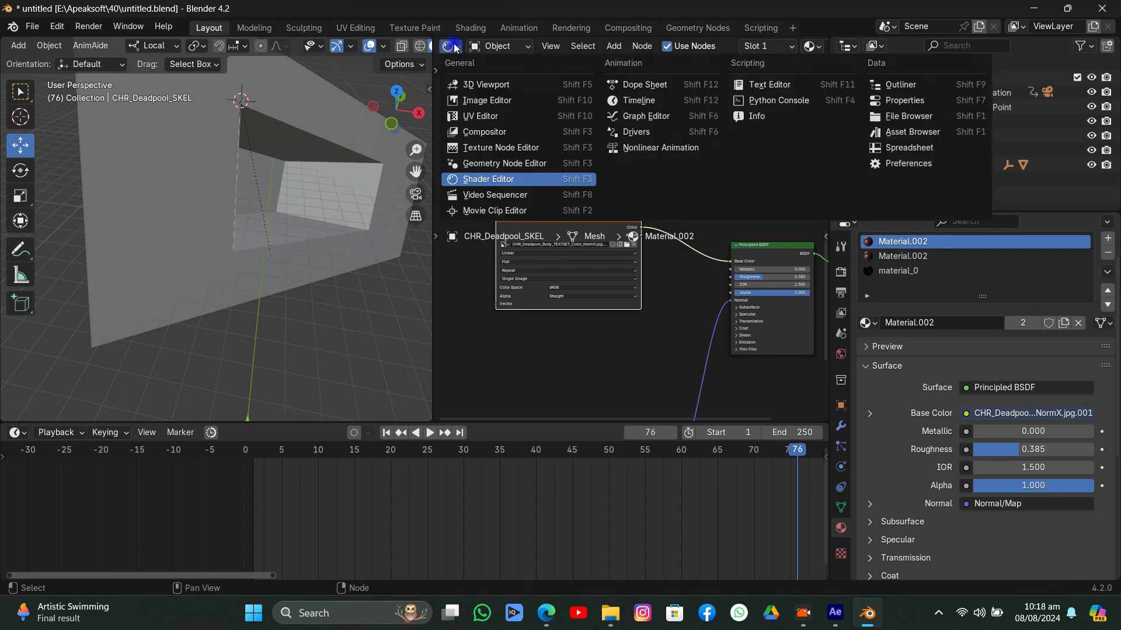
{"action": "left_click", "coordinate": [468, 87]}
Turn off the overlays in the upper 3D viewport and frame Deadpool's upper body.
{"action": "mouse_move", "coordinate": [812, 171]}
{"action": "left_mouse_down"}
{"action": "mouse_move", "coordinate": [823, 199]}
{"action": "mouse_move", "coordinate": [795, 177]}
{"action": "left_mouse_up"}
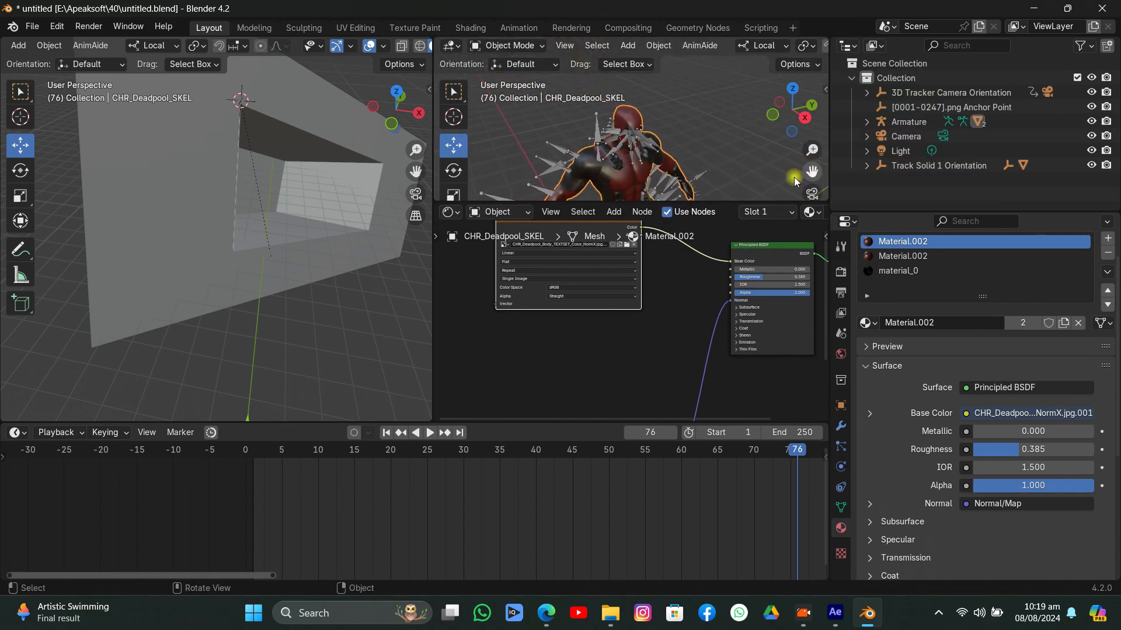
{"action": "scroll", "coordinate": [705, 162], "scroll_direction": "up", "scroll_amount": 2}
{"action": "middle_click_drag", "start_coordinate": [705, 161], "coordinate": [692, 76]}
{"action": "scroll", "coordinate": [701, 45], "scroll_direction": "down", "scroll_amount": 5}
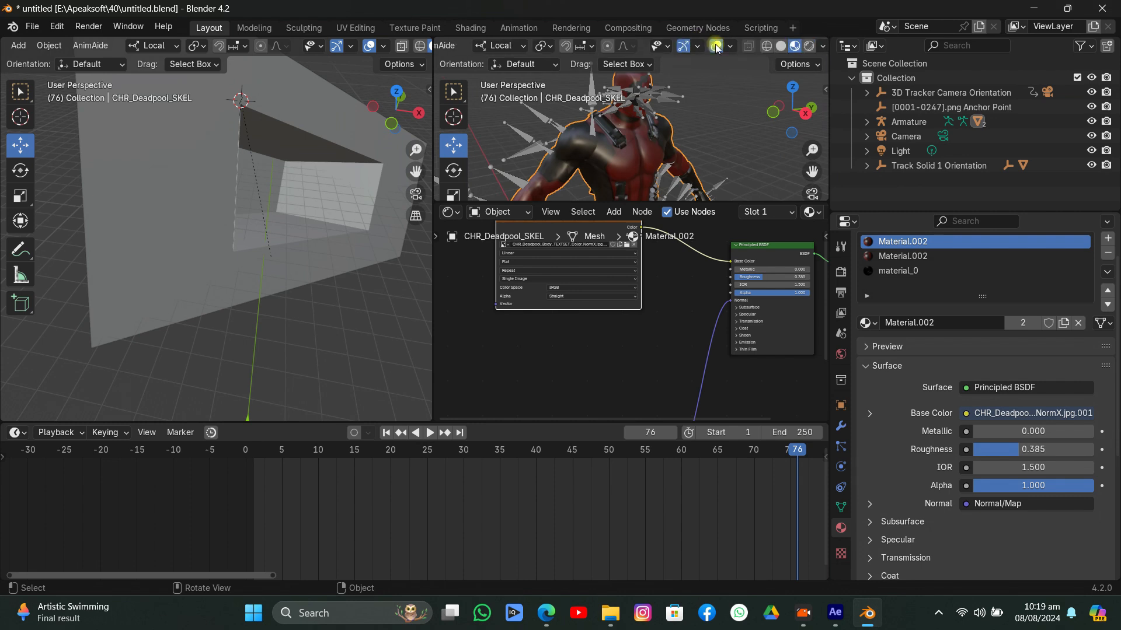
{"action": "left_click", "coordinate": [717, 45]}
{"action": "mouse_move", "coordinate": [644, 113]}
{"action": "middle_mouse_down"}
{"action": "mouse_move", "coordinate": [670, 120]}
{"action": "mouse_move", "coordinate": [662, 102]}
{"action": "middle_mouse_up"}
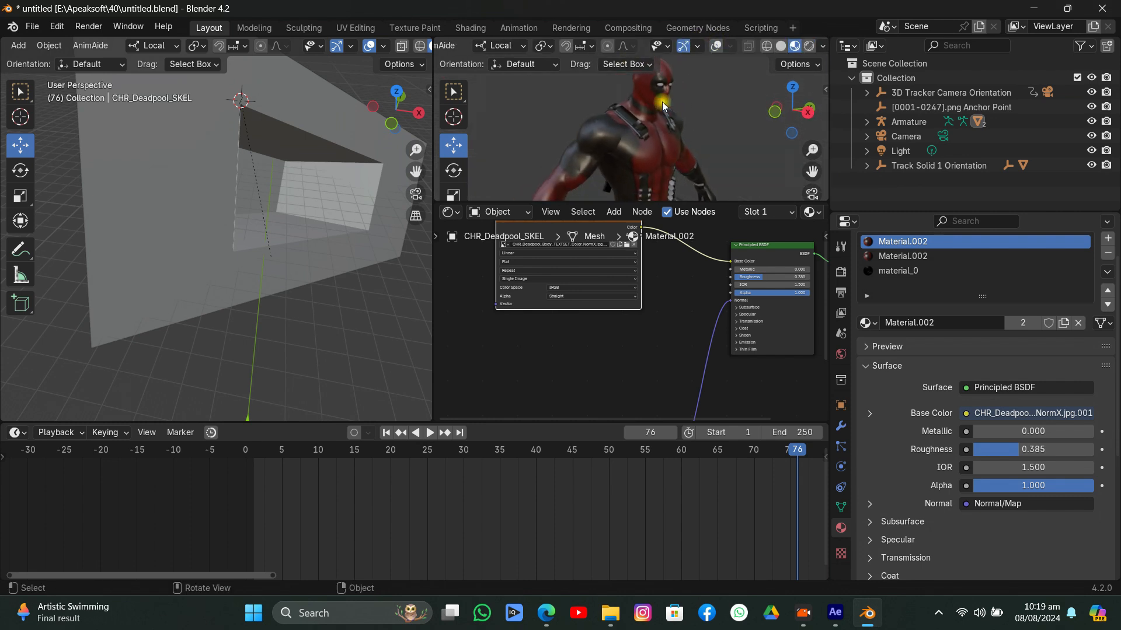
{"action": "scroll", "coordinate": [649, 269], "scroll_direction": "down", "scroll_amount": 4}
Replace Material.002's Normal Map node with a Noise Texture node placed beneath the base colour texture.
{"action": "middle_click_drag", "start_coordinate": [649, 269], "coordinate": [691, 327]}
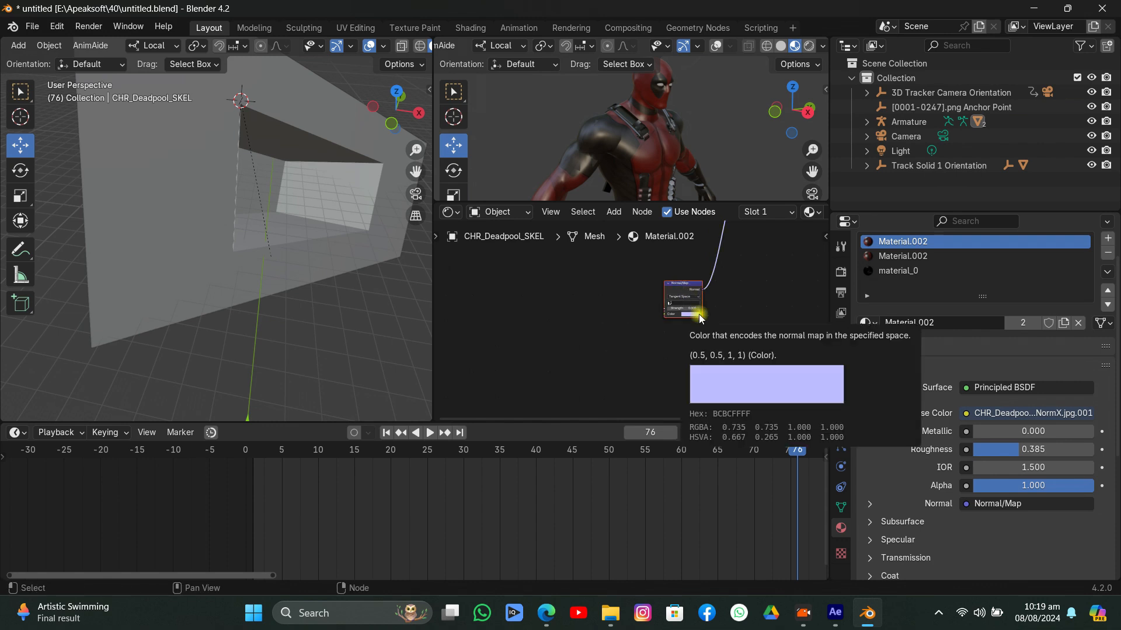
{"action": "key", "text": "Delete"}
{"action": "key", "text": "shift+a"}
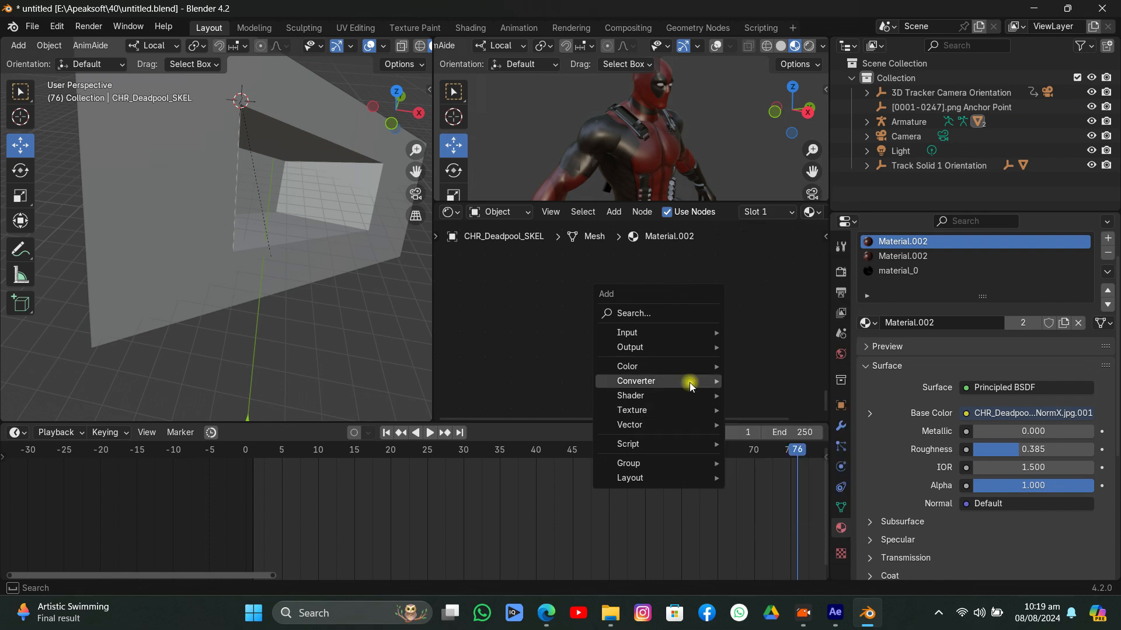
{"action": "mouse_move", "coordinate": [666, 409]}
{"action": "left_click", "coordinate": [779, 334]}
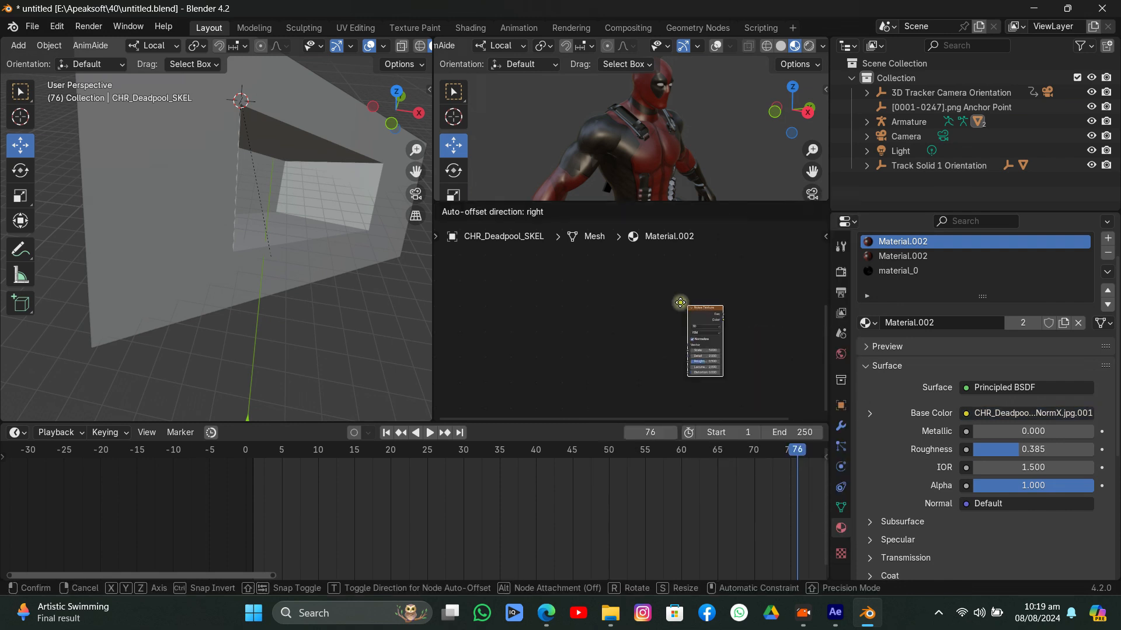
{"action": "left_click", "coordinate": [631, 261]}
{"action": "middle_click_drag", "start_coordinate": [683, 294], "coordinate": [638, 421]}
{"action": "middle_click_drag", "start_coordinate": [651, 362], "coordinate": [660, 327]}
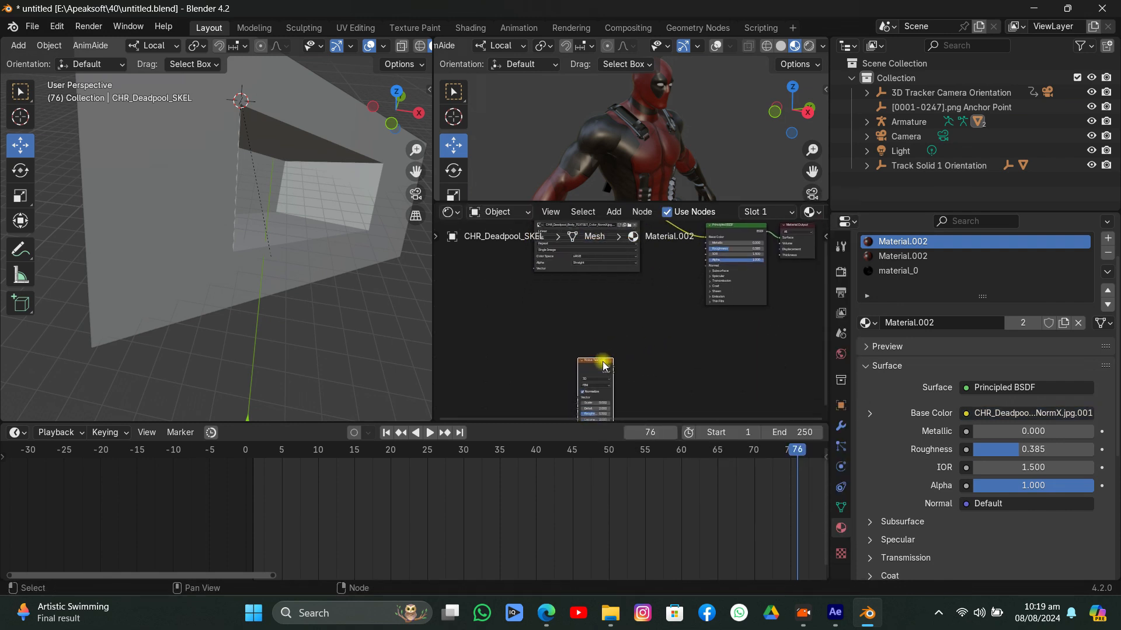
{"action": "left_click_drag", "start_coordinate": [604, 366], "coordinate": [561, 300]}
Add a Bump node, feed the Noise Texture's Fac into its Height and link its Normal output to the Principled BSDF's Normal.
{"action": "key", "text": "shift+a"}
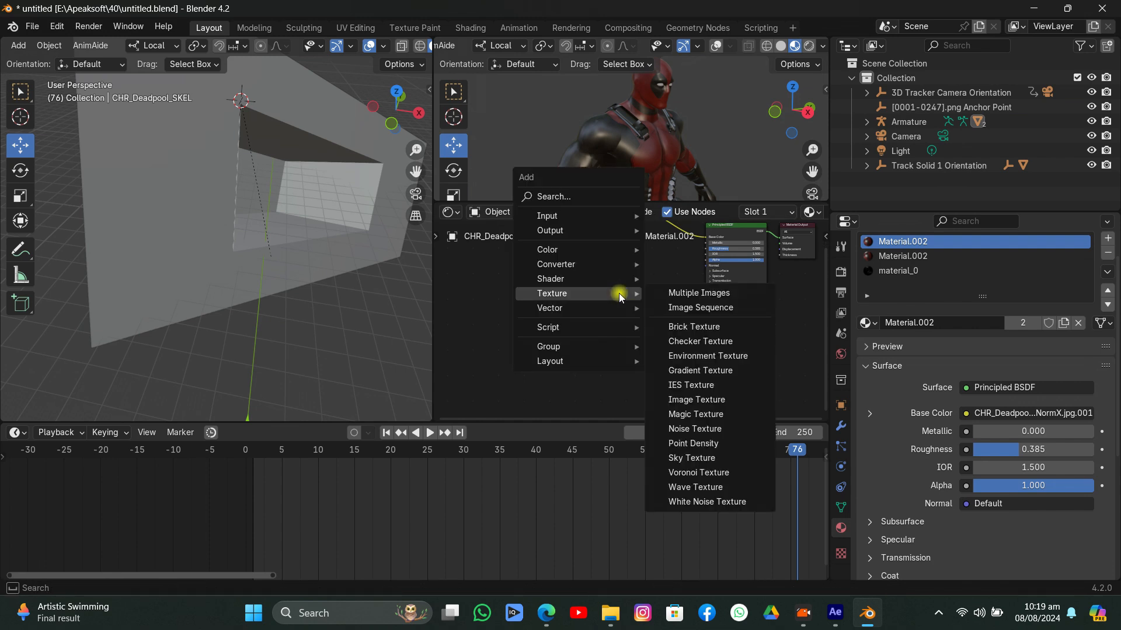
{"action": "type", "text": "bump"}
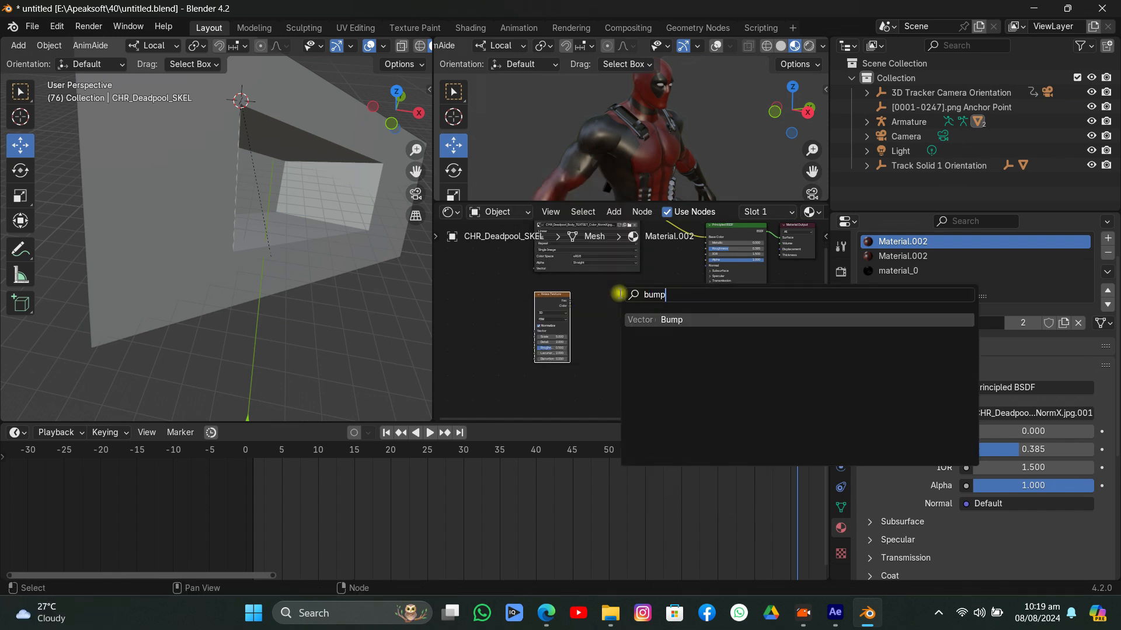
{"action": "key", "text": "Return"}
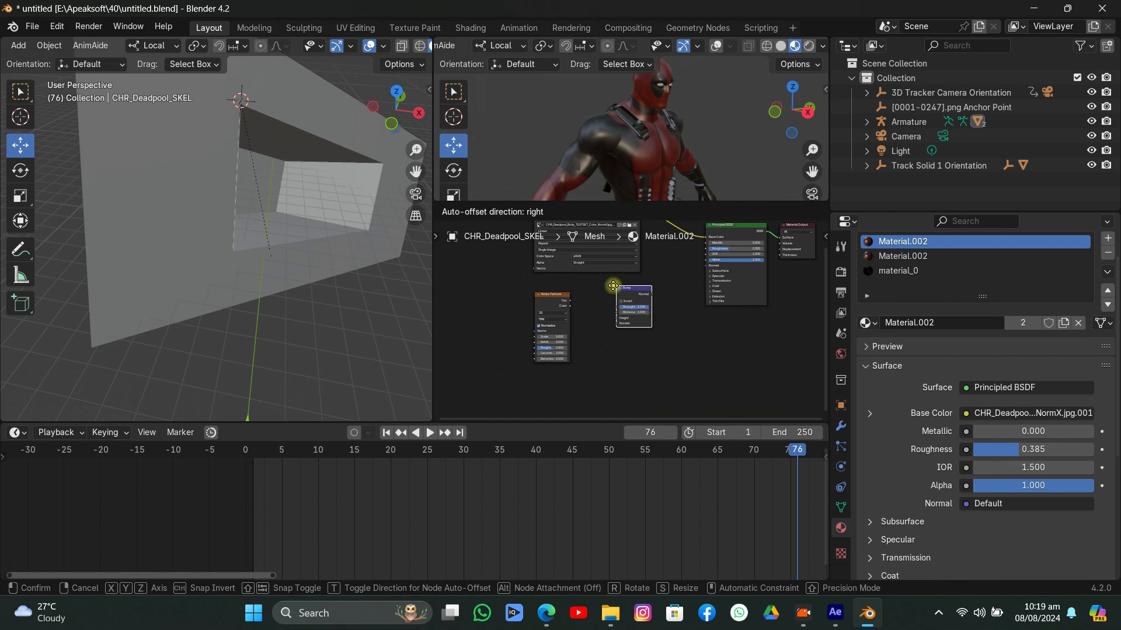
{"action": "left_click", "coordinate": [618, 295]}
{"action": "scroll", "coordinate": [619, 310], "scroll_direction": "up", "scroll_amount": 2}
{"action": "left_click_drag", "start_coordinate": [546, 290], "coordinate": [553, 298]}
{"action": "left_click_drag", "start_coordinate": [558, 305], "coordinate": [594, 316]}
{"action": "left_click_drag", "start_coordinate": [641, 282], "coordinate": [732, 268]}
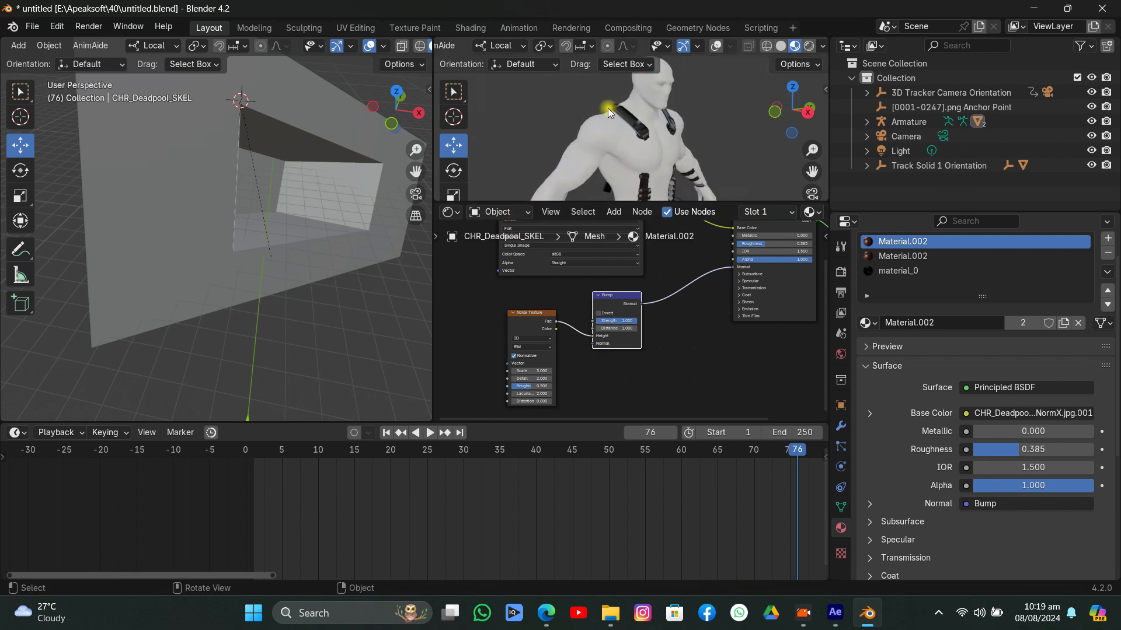
Lower the Bump strength and raise the Noise Texture's scale and roughness, with its detail set to 5.7.
{"action": "scroll", "coordinate": [601, 107], "scroll_direction": "up", "scroll_amount": 2}
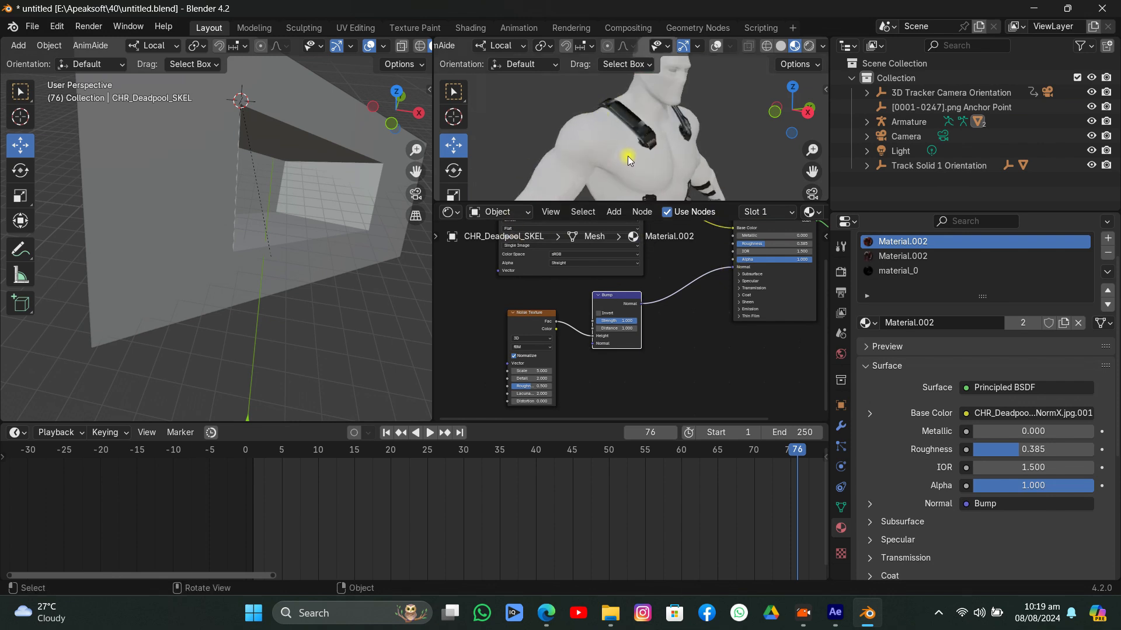
{"action": "mouse_move", "coordinate": [678, 176]}
{"action": "middle_mouse_down"}
{"action": "mouse_move", "coordinate": [638, 166]}
{"action": "mouse_move", "coordinate": [664, 125]}
{"action": "middle_mouse_up"}
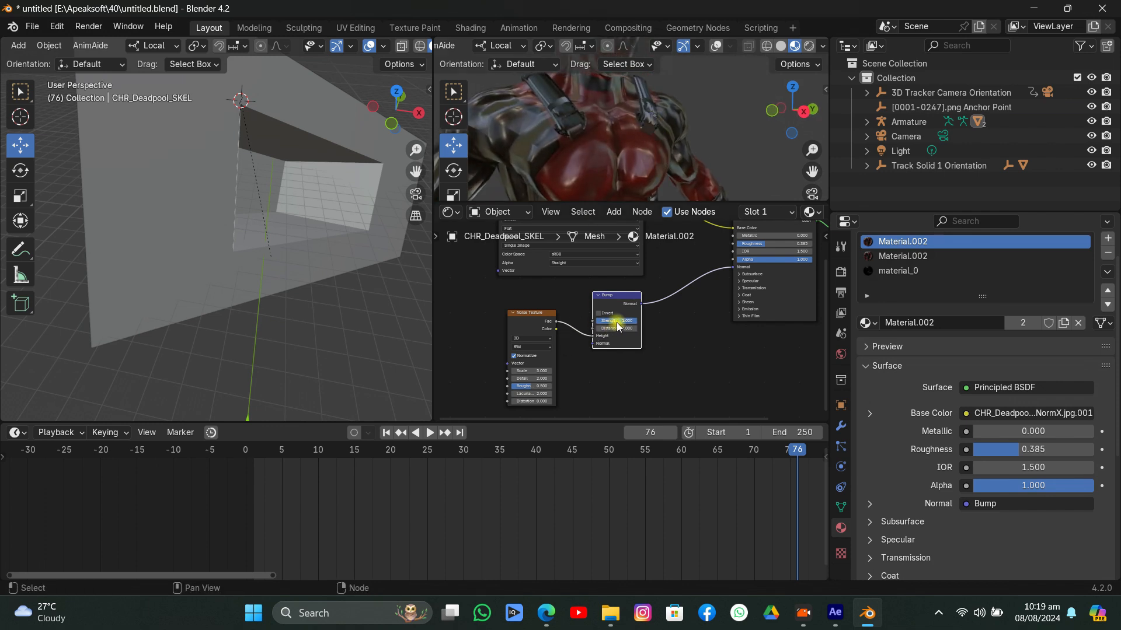
{"action": "left_click_drag", "start_coordinate": [618, 327], "coordinate": [601, 327]}
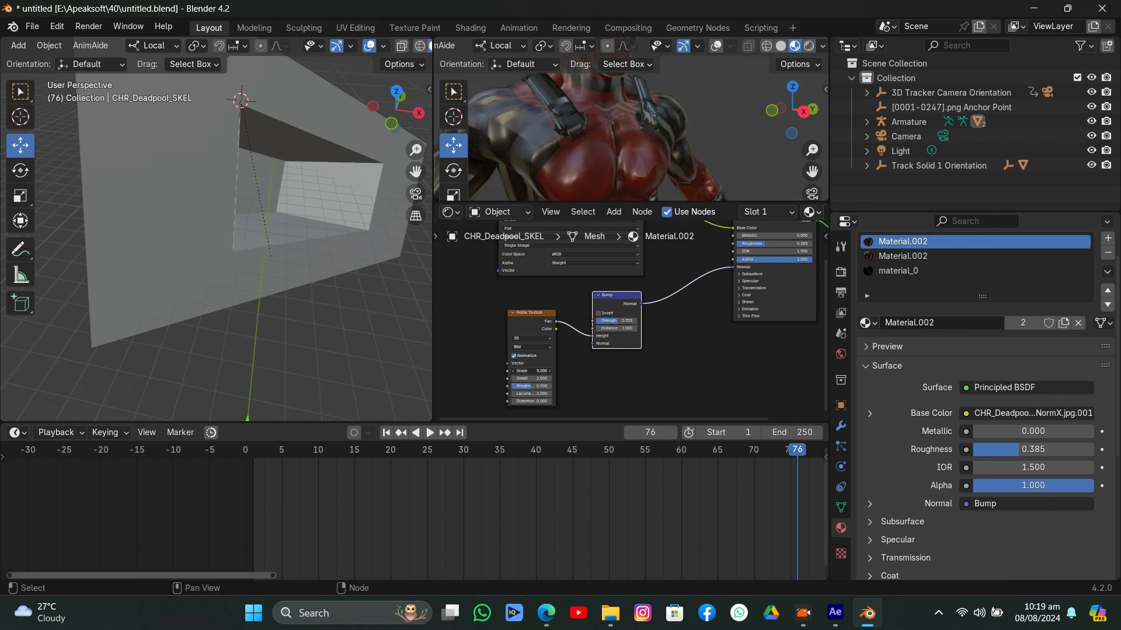
{"action": "mouse_move", "coordinate": [526, 374]}
{"action": "left_mouse_down"}
{"action": "mouse_move", "coordinate": [575, 374]}
{"action": "mouse_move", "coordinate": [546, 378]}
{"action": "mouse_move", "coordinate": [549, 387]}
{"action": "left_mouse_up"}
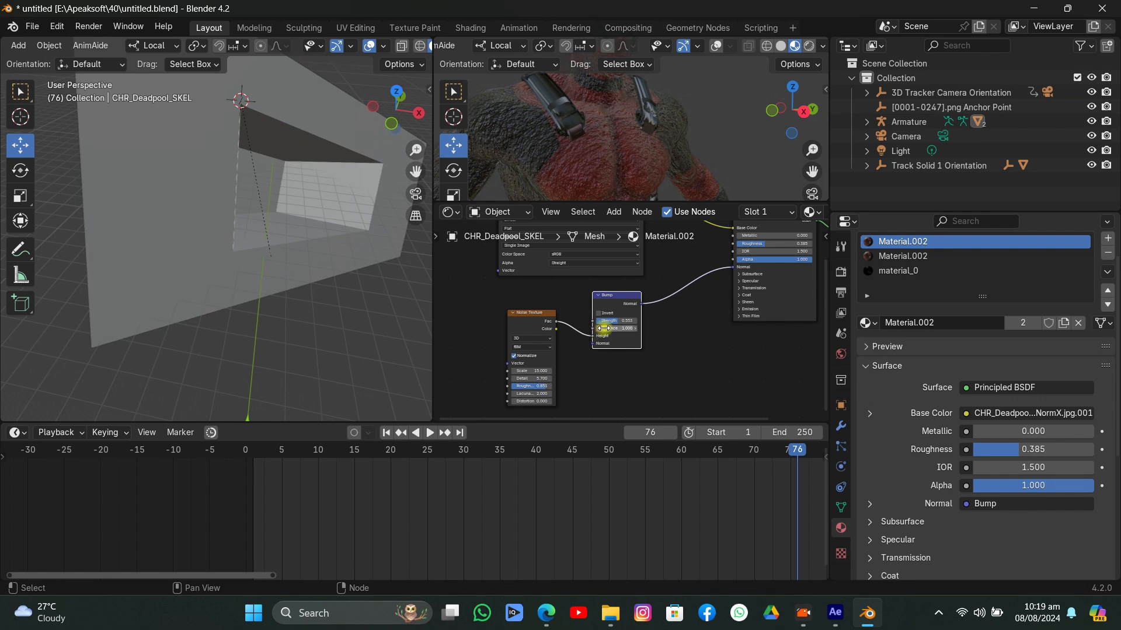
{"action": "left_click_drag", "start_coordinate": [620, 321], "coordinate": [608, 320]}
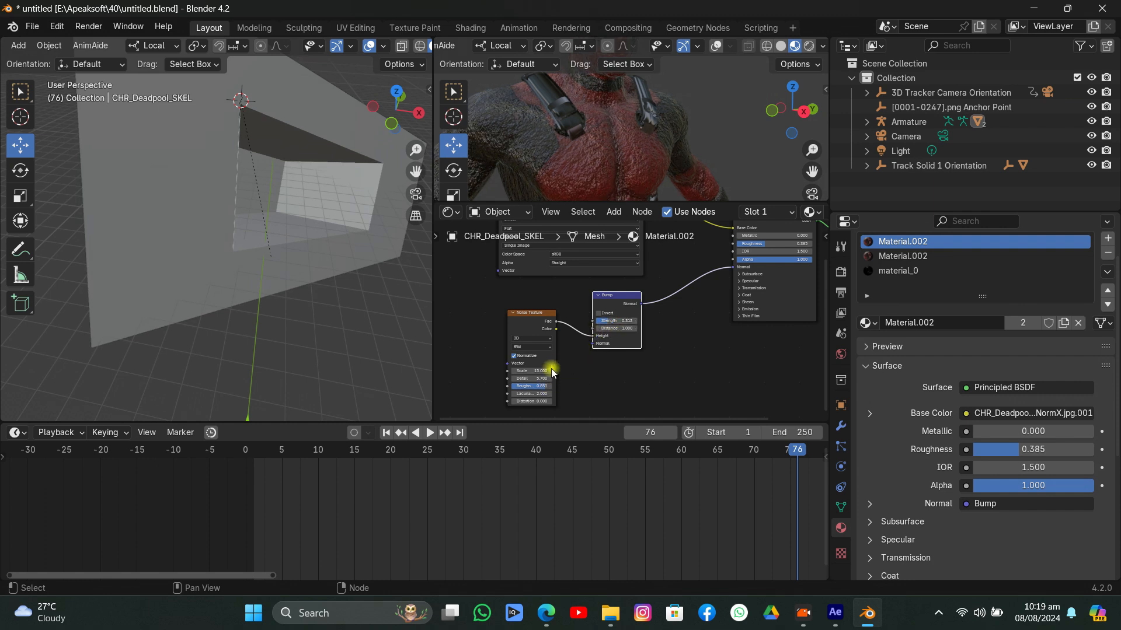
Raise the Noise Texture's scale to about 295.7, reduce the Bump strength to about 0.04 and inspect the suit's surface up close.
{"action": "mouse_move", "coordinate": [530, 374]}
{"action": "left_mouse_down"}
{"action": "mouse_move", "coordinate": [546, 374]}
{"action": "mouse_move", "coordinate": [506, 376]}
{"action": "left_mouse_up"}
{"action": "middle_click_drag", "start_coordinate": [582, 82], "coordinate": [624, 169]}
{"action": "left_click_drag", "start_coordinate": [616, 325], "coordinate": [592, 326]}
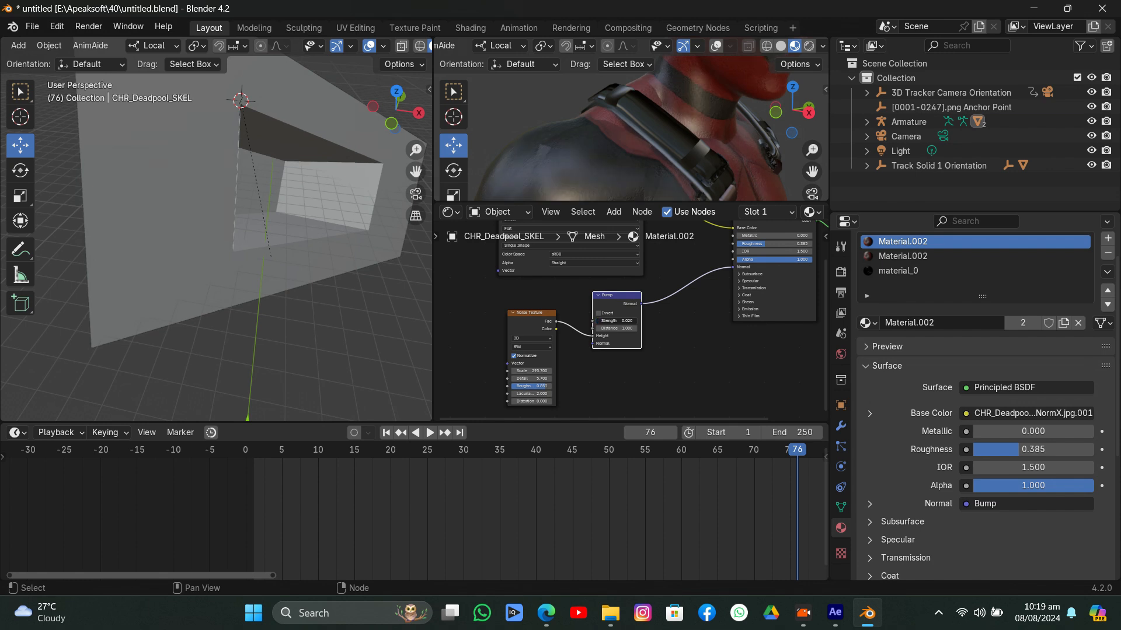
{"action": "scroll", "coordinate": [583, 155], "scroll_direction": "up", "scroll_amount": 3}
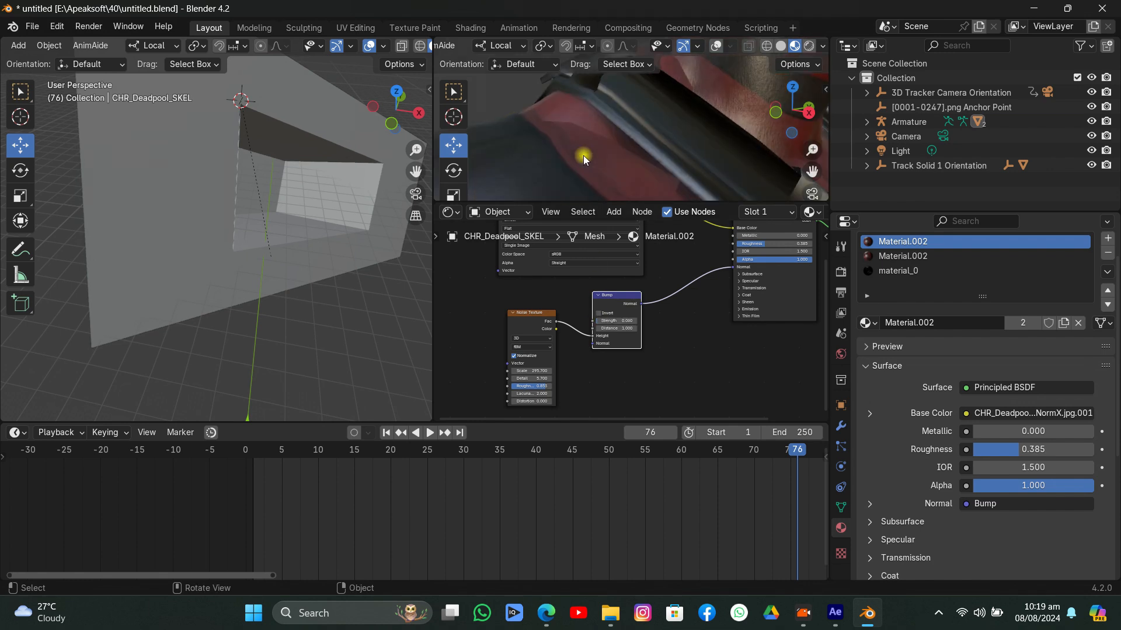
{"action": "scroll", "coordinate": [601, 169], "scroll_direction": "down", "scroll_amount": 6}
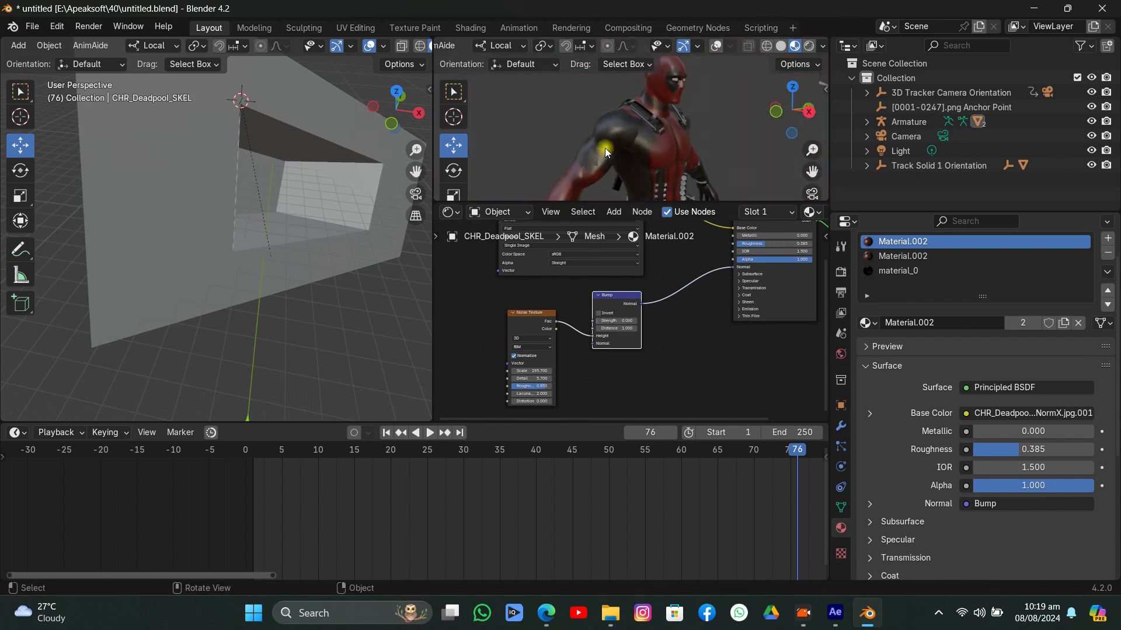
{"action": "middle_click_drag", "start_coordinate": [604, 148], "coordinate": [583, 129]}
{"action": "scroll", "coordinate": [542, 142], "scroll_direction": "up", "scroll_amount": 3}
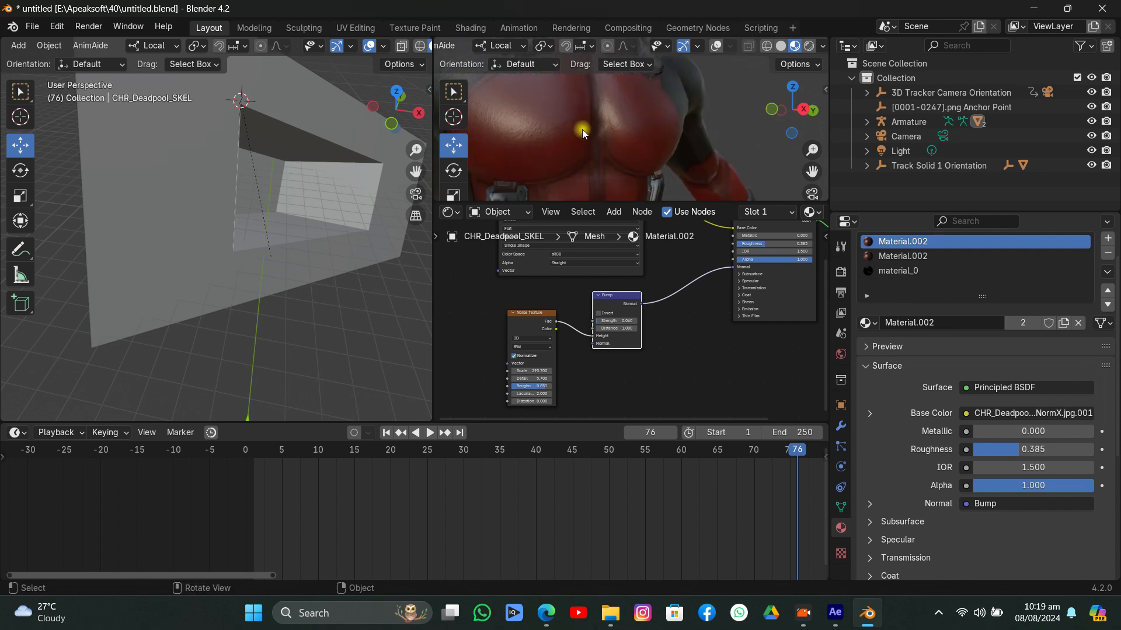
{"action": "scroll", "coordinate": [594, 131], "scroll_direction": "up", "scroll_amount": 5}
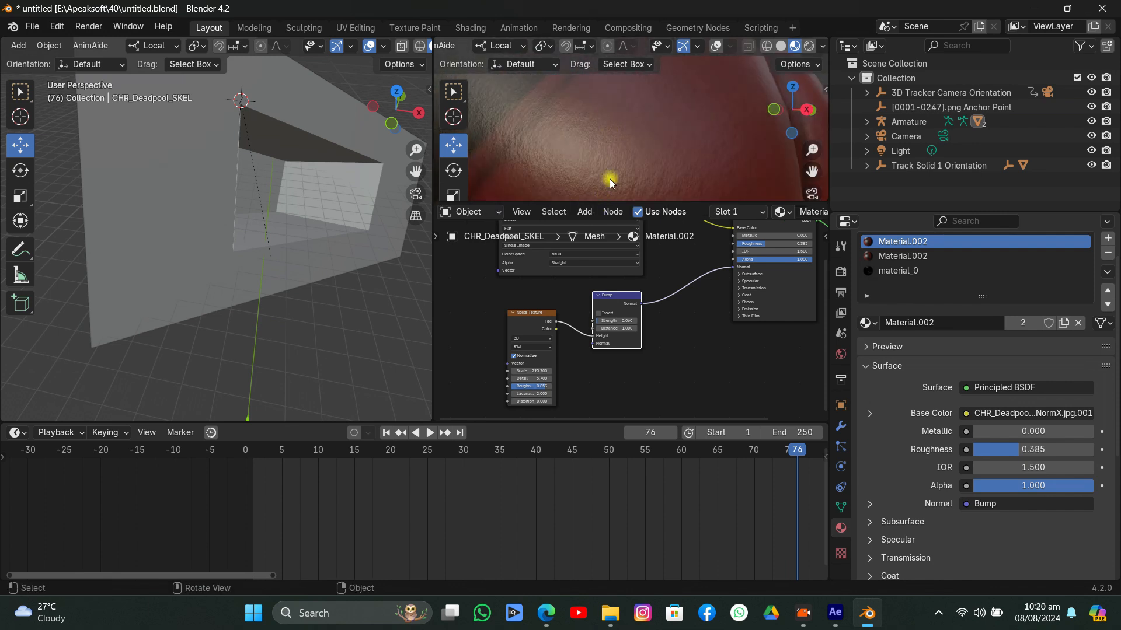
Duplicate the Bump node and insert the copy between the original Bump and the Principled BSDF's Normal input.
{"action": "scroll", "coordinate": [609, 136], "scroll_direction": "down", "scroll_amount": 6}
{"action": "scroll", "coordinate": [586, 153], "scroll_direction": "up", "scroll_amount": 3}
{"action": "right_click", "coordinate": [622, 294]}
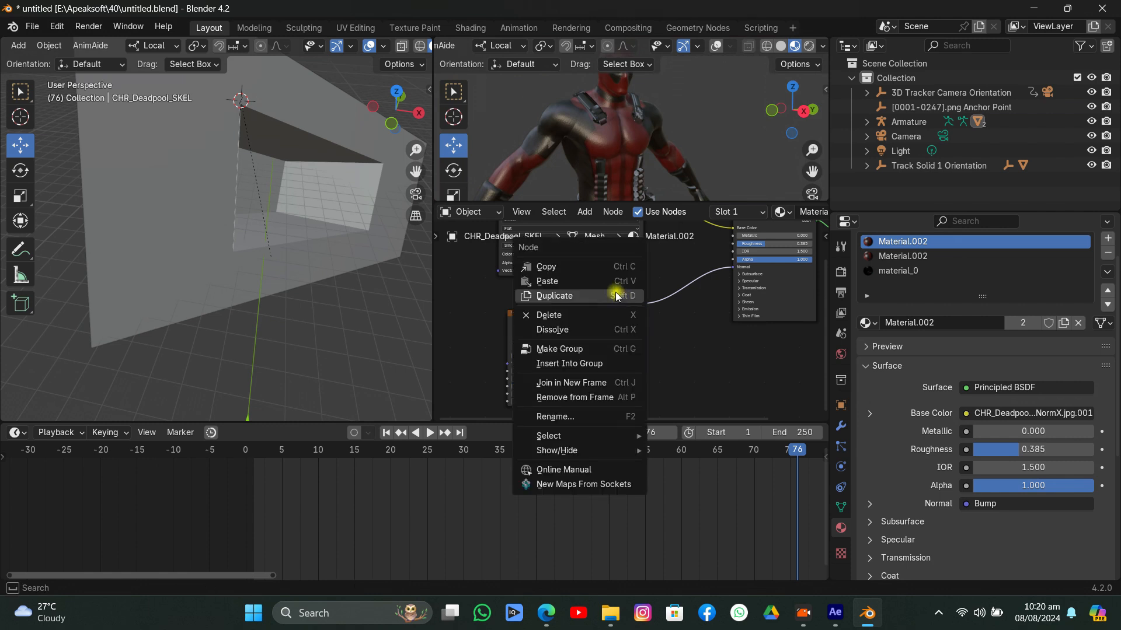
{"action": "left_click", "coordinate": [580, 296]}
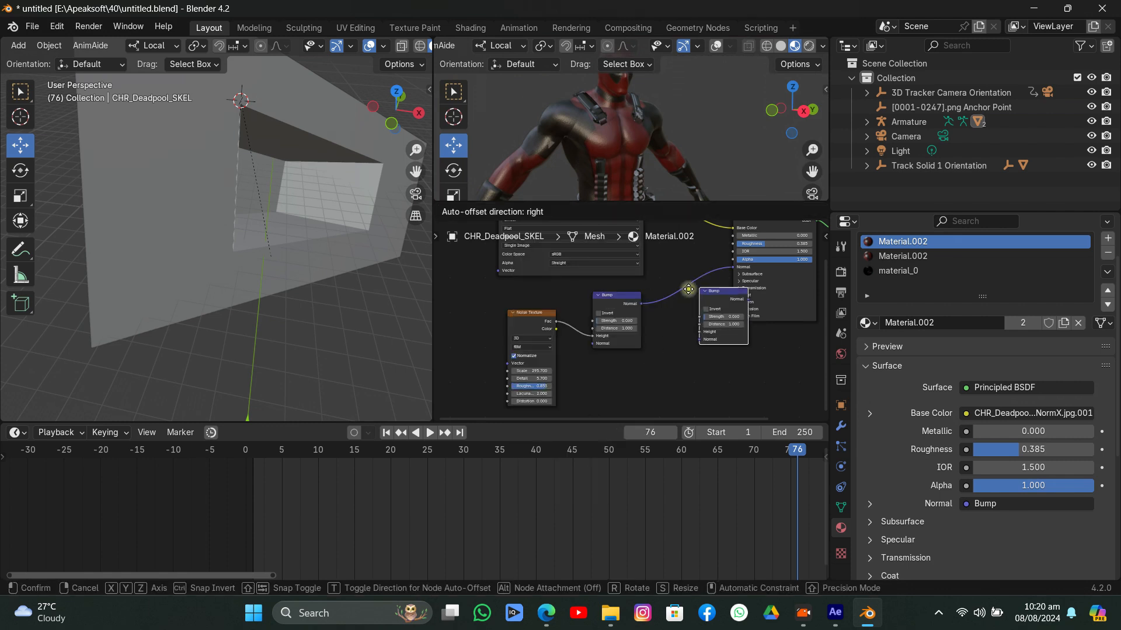
{"action": "left_click", "coordinate": [688, 289]}
{"action": "scroll", "coordinate": [639, 344], "scroll_direction": "down", "scroll_amount": 2}
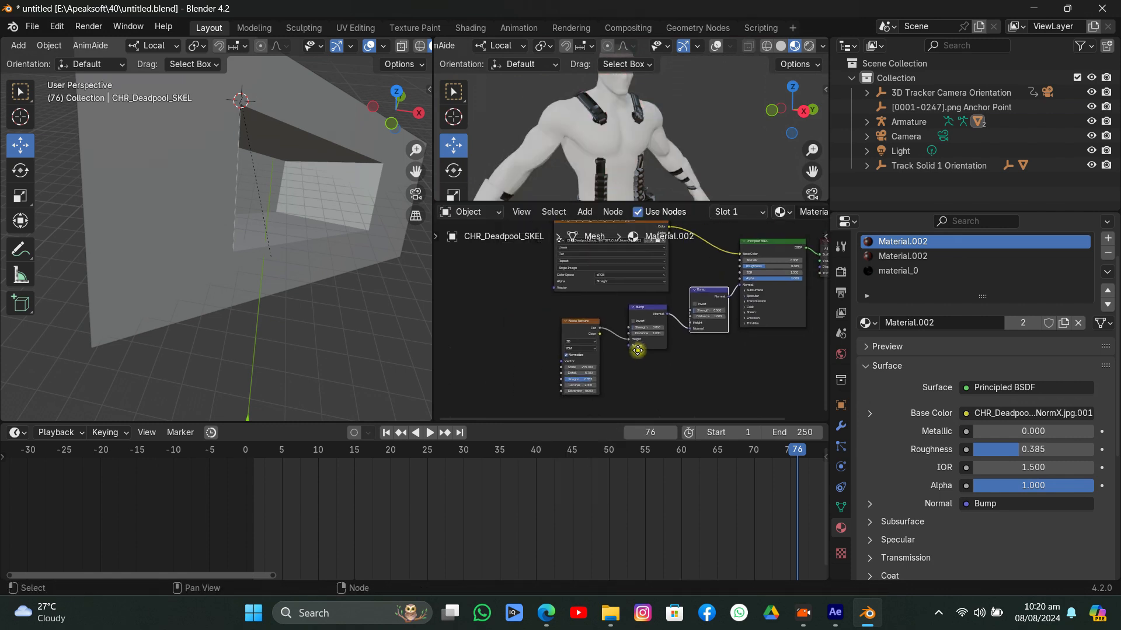
Add a Voronoi Texture node below the Bump nodes and link its Distance output to the second Bump's Height.
{"action": "left_click", "coordinate": [585, 212]}
{"action": "mouse_move", "coordinate": [619, 306]}
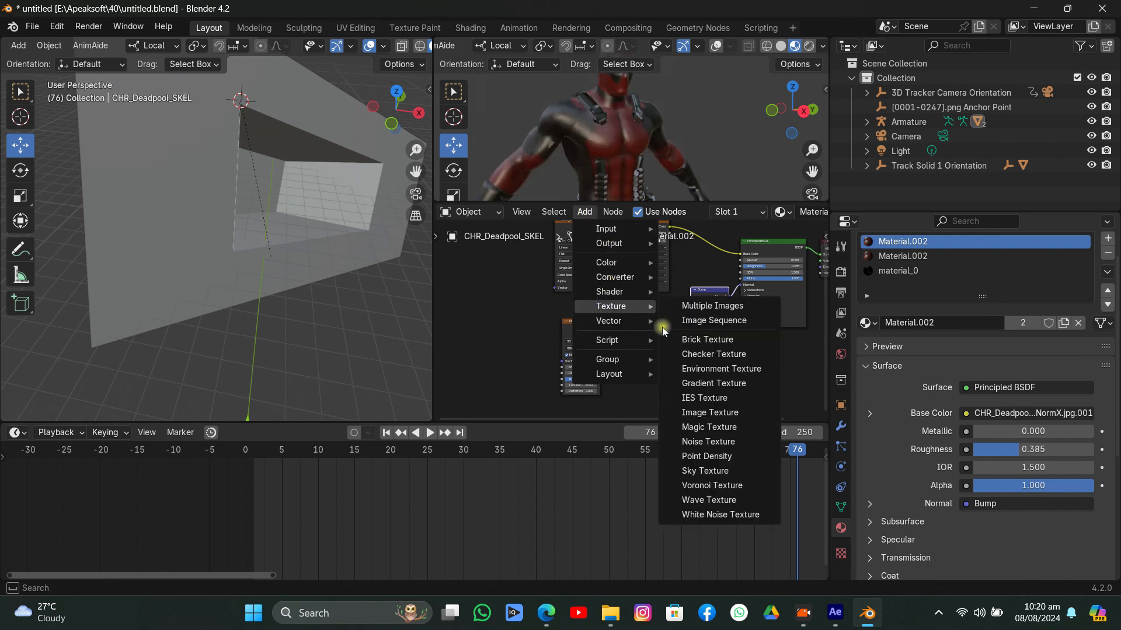
{"action": "left_click", "coordinate": [712, 485]}
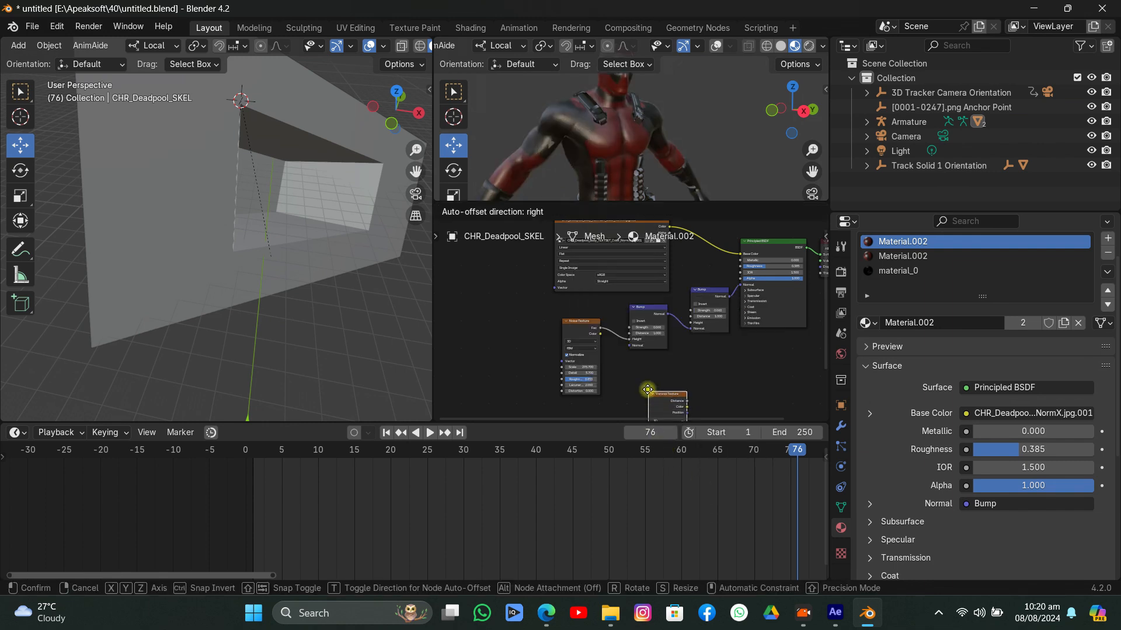
{"action": "left_click", "coordinate": [623, 369]}
{"action": "scroll", "coordinate": [652, 382], "scroll_direction": "up", "scroll_amount": 3}
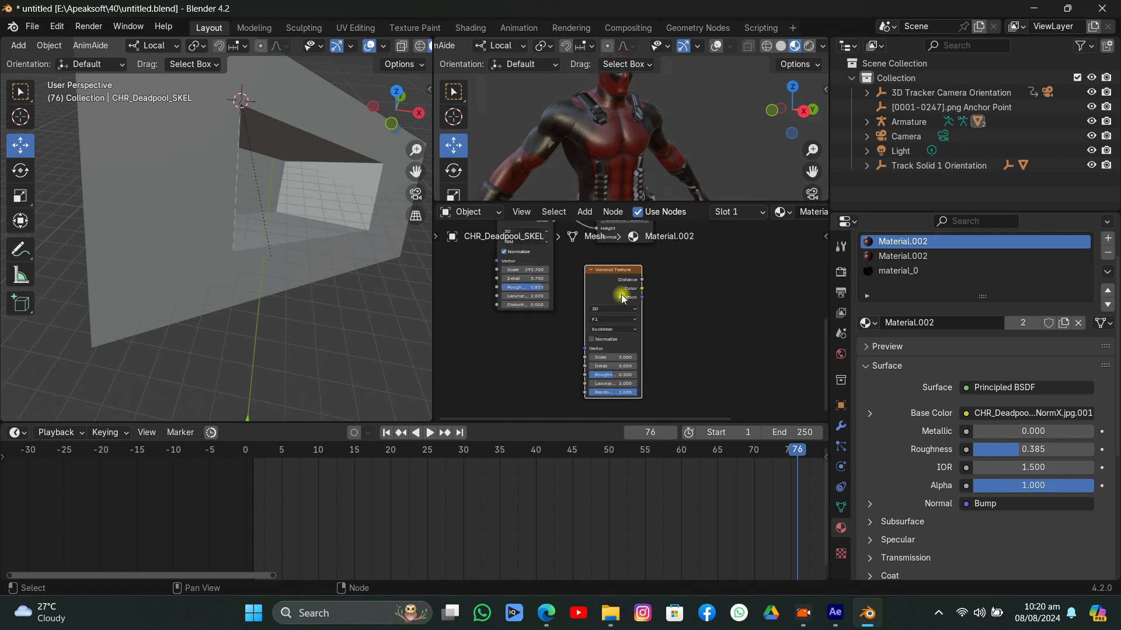
{"action": "left_click_drag", "start_coordinate": [576, 376], "coordinate": [671, 283]}
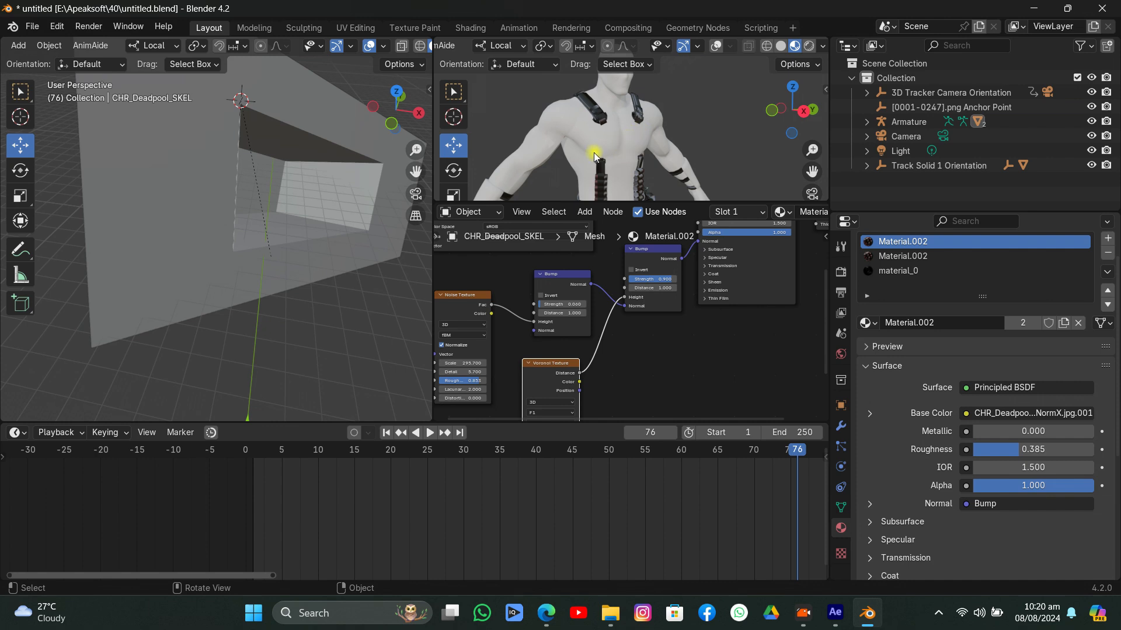
Raise the second Bump node's strength and increase the Voronoi Texture's scale to get a finer pattern on the suit.
{"action": "middle_click_drag", "start_coordinate": [593, 152], "coordinate": [622, 136]}
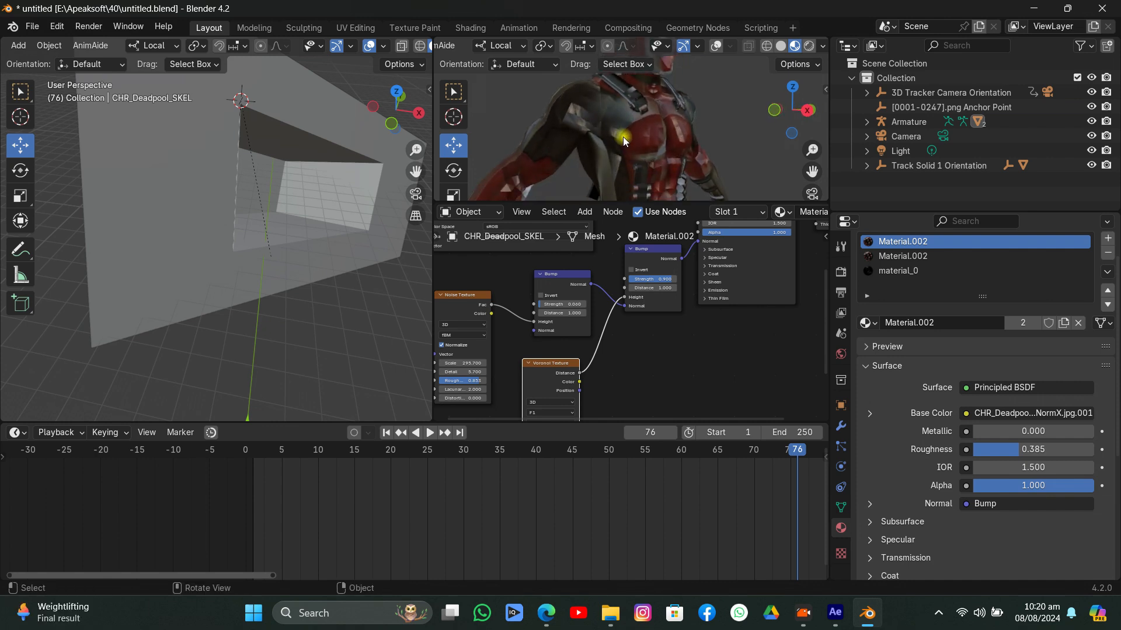
{"action": "mouse_move", "coordinate": [642, 279]}
{"action": "left_mouse_down"}
{"action": "mouse_move", "coordinate": [677, 279]}
{"action": "mouse_move", "coordinate": [663, 279]}
{"action": "left_mouse_up"}
{"action": "middle_click_drag", "start_coordinate": [608, 351], "coordinate": [612, 302]}
{"action": "left_click_drag", "start_coordinate": [565, 400], "coordinate": [636, 400]}
{"action": "scroll", "coordinate": [552, 92], "scroll_direction": "up", "scroll_amount": 2}
{"action": "middle_click_drag", "start_coordinate": [551, 92], "coordinate": [543, 129]}
{"action": "middle_click_drag", "start_coordinate": [555, 350], "coordinate": [544, 306]}
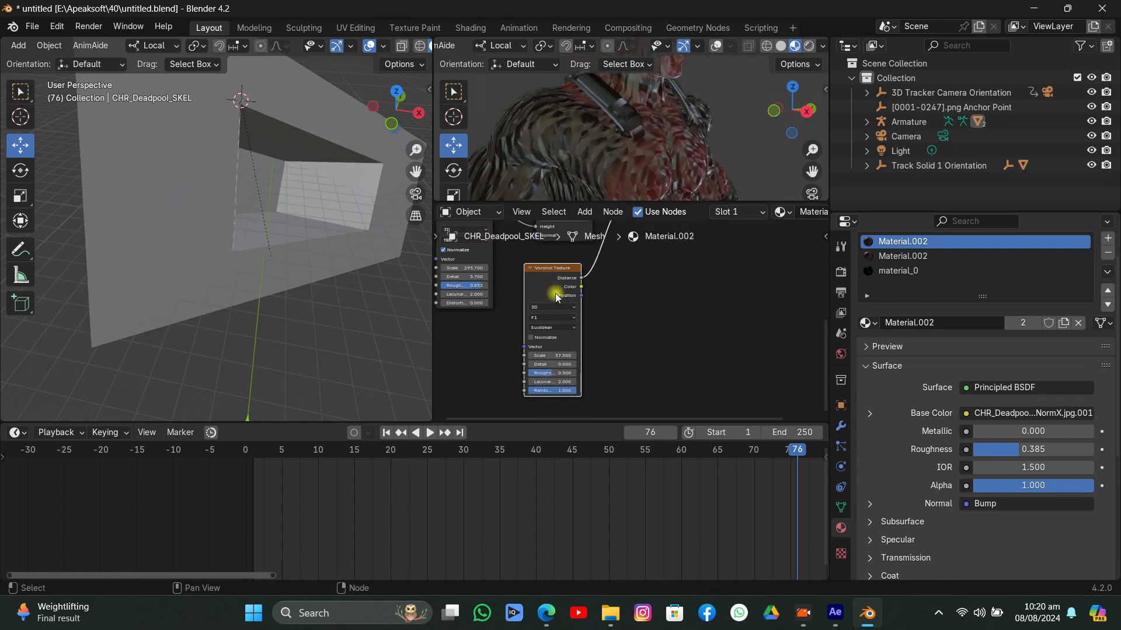
Raise the Voronoi Texture's detail, set its roughness to 1 and reduce its randomness to 0.
{"action": "left_click_drag", "start_coordinate": [545, 364], "coordinate": [584, 377]}
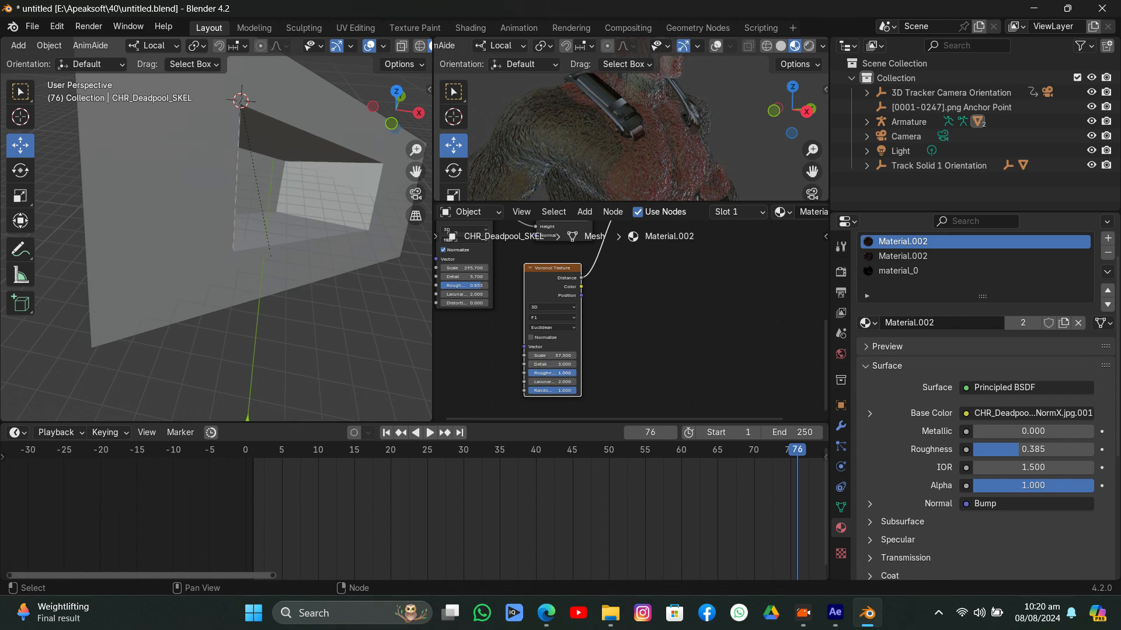
{"action": "scroll", "coordinate": [587, 121], "scroll_direction": "up", "scroll_amount": 5}
{"action": "middle_click_drag", "start_coordinate": [591, 121], "coordinate": [609, 128]}
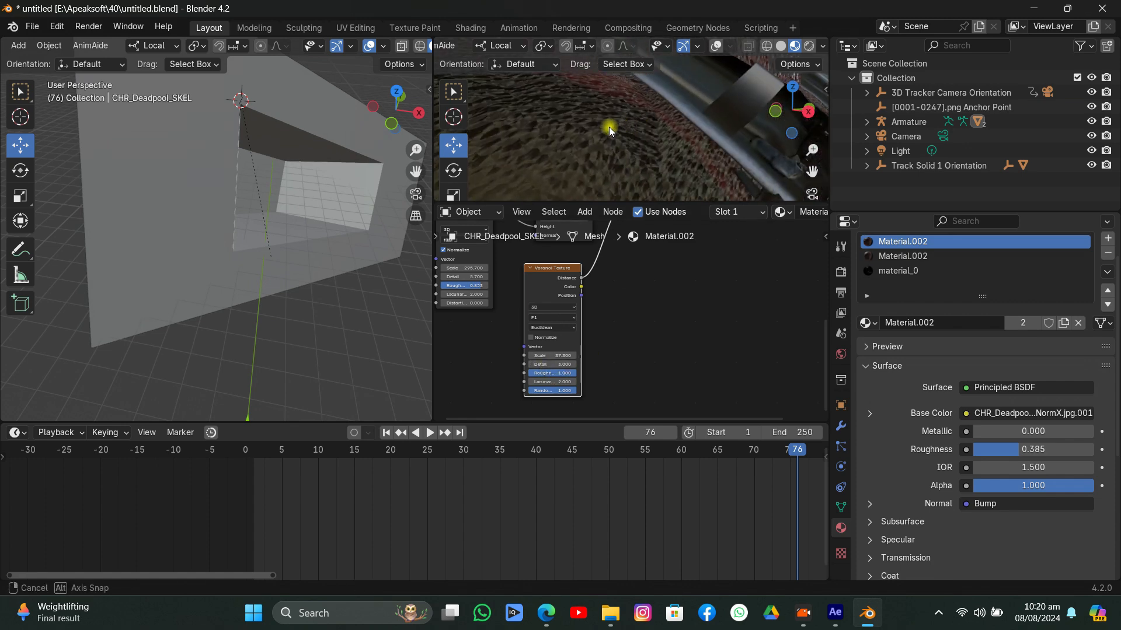
{"action": "left_click_drag", "start_coordinate": [562, 390], "coordinate": [530, 390]}
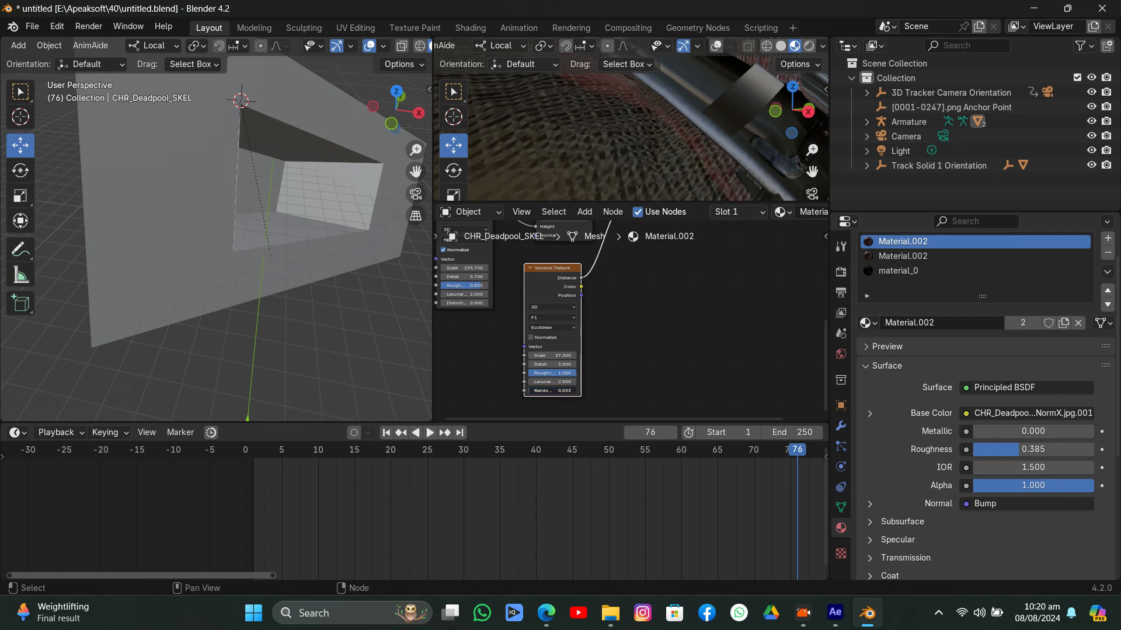
{"action": "scroll", "coordinate": [649, 156], "scroll_direction": "down", "scroll_amount": 3}
{"action": "mouse_move", "coordinate": [649, 156]}
{"action": "middle_mouse_down"}
{"action": "mouse_move", "coordinate": [603, 141]}
{"action": "mouse_move", "coordinate": [645, 157]}
{"action": "mouse_move", "coordinate": [644, 145]}
{"action": "middle_mouse_up"}
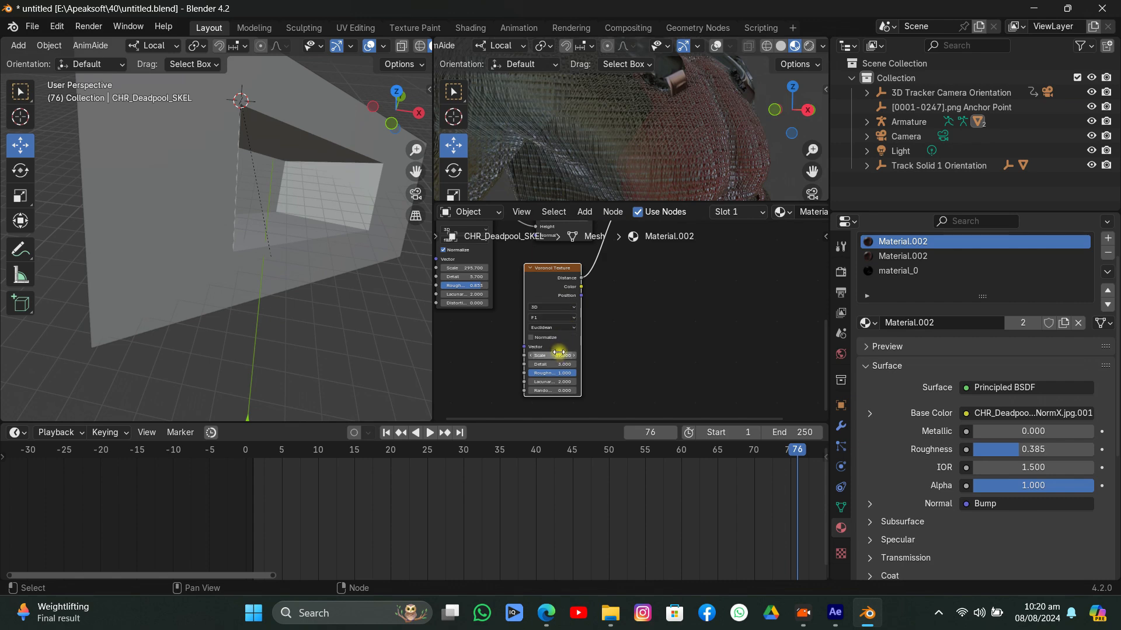
{"action": "scroll", "coordinate": [565, 299], "scroll_direction": "down", "scroll_amount": 2}
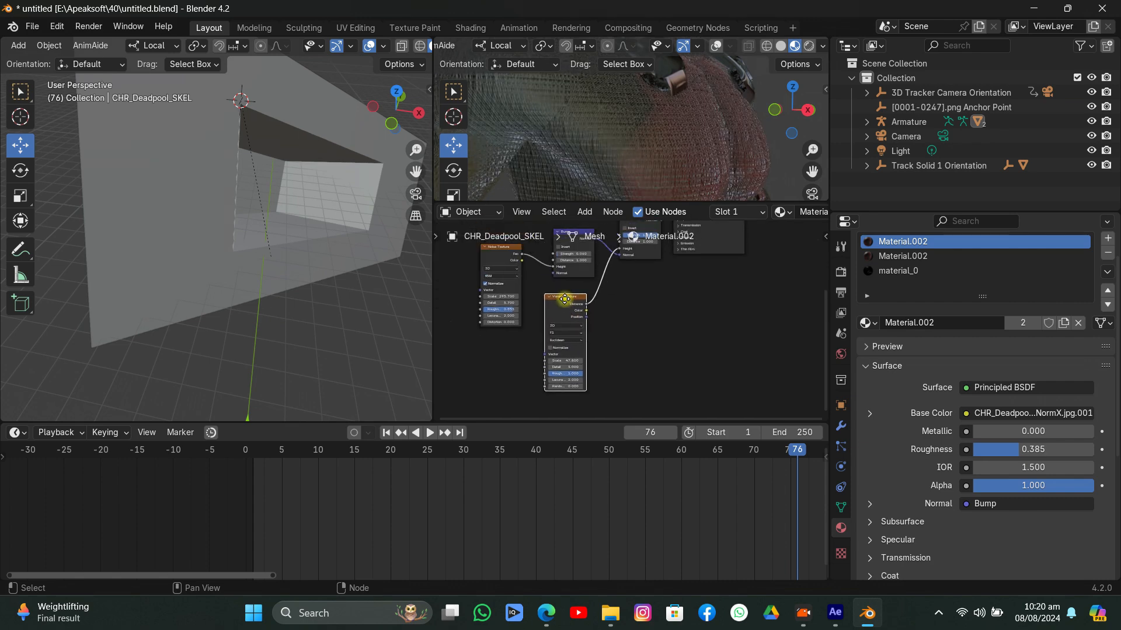
Reduce the second Bump node's strength to about 0.06.
{"action": "middle_click_drag", "start_coordinate": [564, 299], "coordinate": [537, 392]}
{"action": "scroll", "coordinate": [558, 385], "scroll_direction": "up", "scroll_amount": 2}
{"action": "scroll", "coordinate": [570, 340], "scroll_direction": "up", "scroll_amount": 1}
{"action": "left_click_drag", "start_coordinate": [586, 343], "coordinate": [527, 344]}
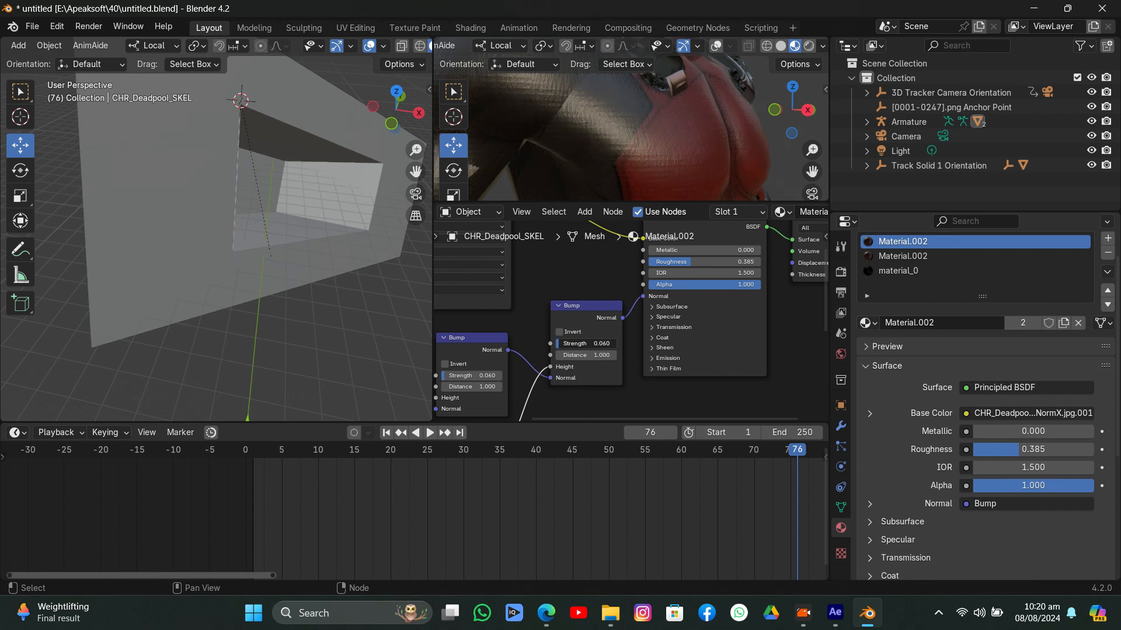
Increase the Voronoi Texture's scale further and set its randomness to about 0.43, checking the weave on the chest.
{"action": "scroll", "coordinate": [583, 345], "scroll_direction": "down", "scroll_amount": 4}
{"action": "middle_click_drag", "start_coordinate": [544, 374], "coordinate": [620, 250]}
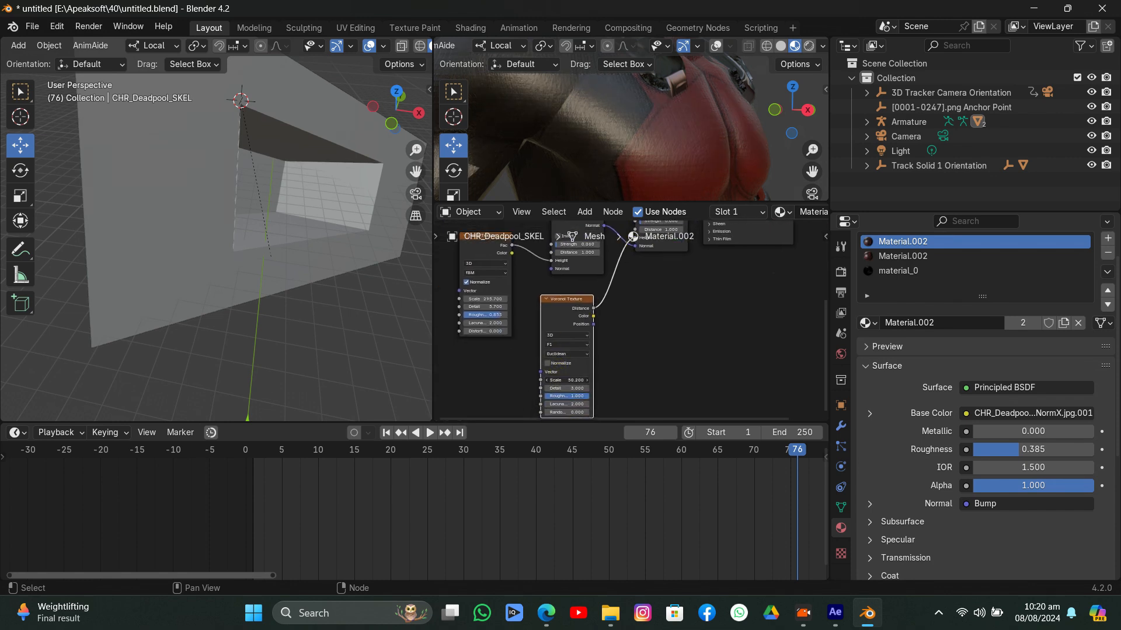
{"action": "scroll", "coordinate": [622, 154], "scroll_direction": "down", "scroll_amount": 5}
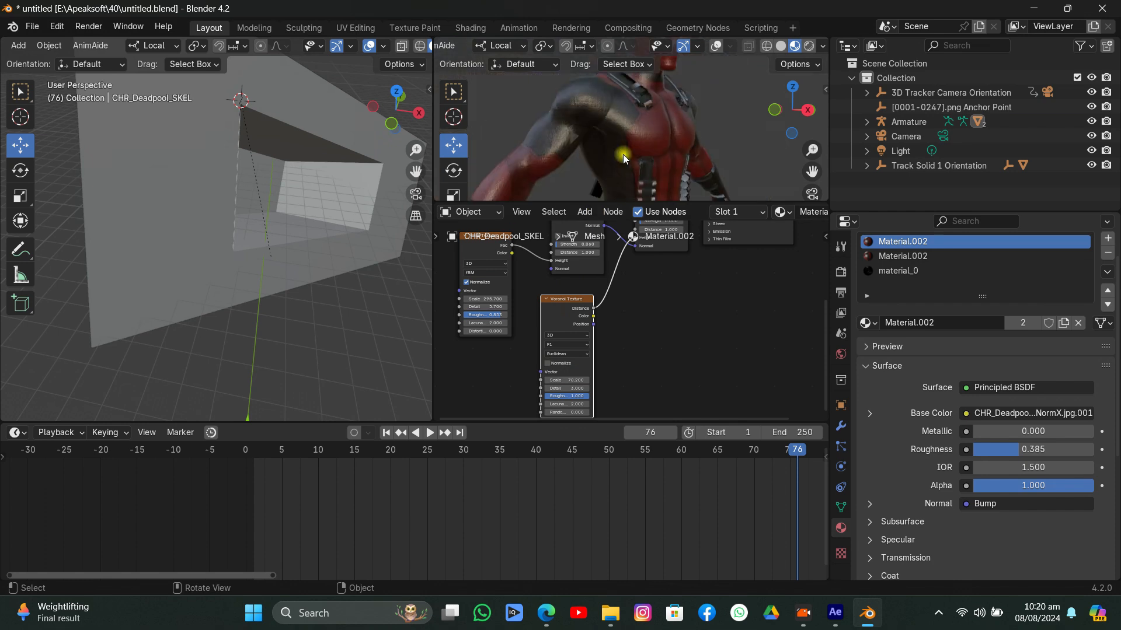
{"action": "middle_click_drag", "start_coordinate": [622, 155], "coordinate": [600, 145]}
{"action": "scroll", "coordinate": [558, 156], "scroll_direction": "up", "scroll_amount": 3}
{"action": "scroll", "coordinate": [558, 155], "scroll_direction": "up", "scroll_amount": 2}
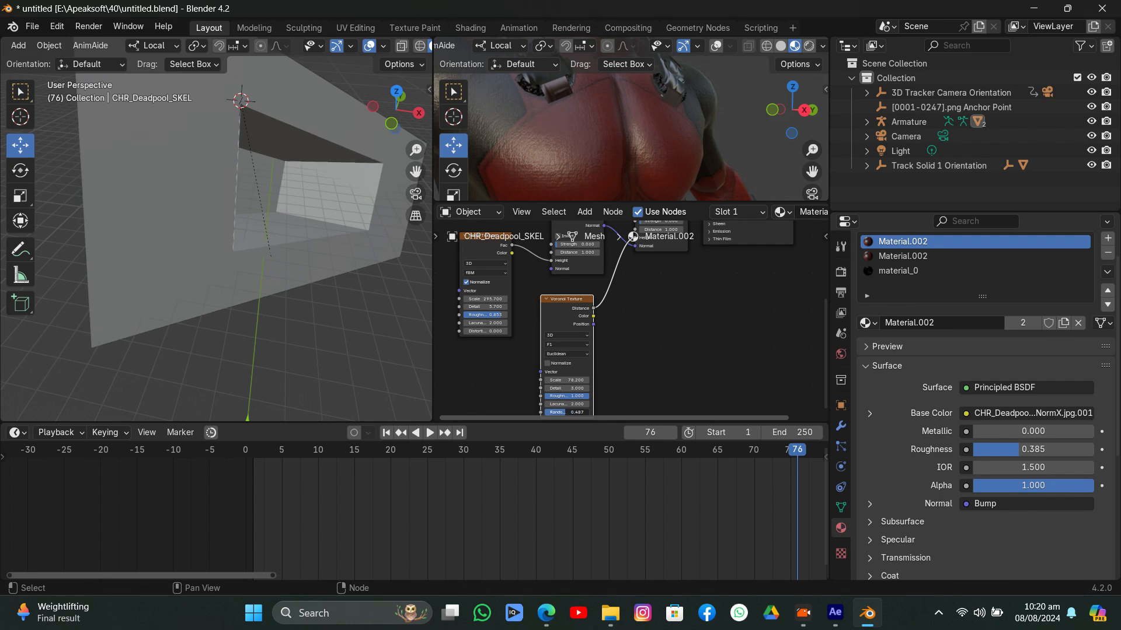
{"action": "left_click_drag", "start_coordinate": [559, 412], "coordinate": [564, 412]}
{"action": "left_click", "coordinate": [718, 312]}
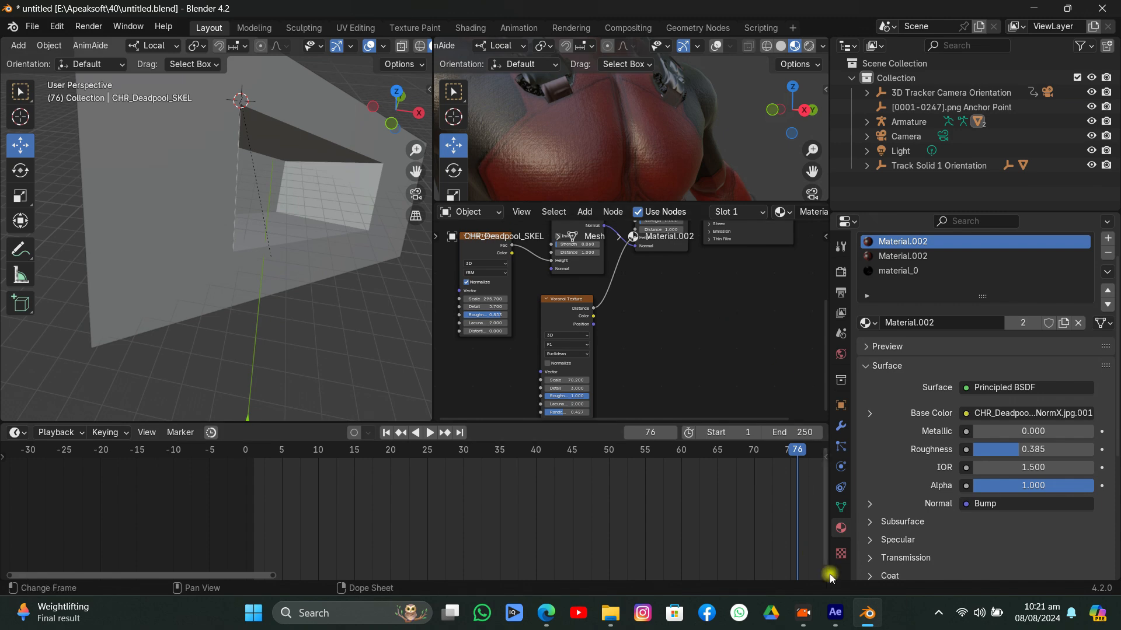
Show the overlays in the shaded viewport, select the Deadpool armature and scale it up uniformly.
{"action": "scroll", "coordinate": [240, 228], "scroll_direction": "down", "scroll_amount": 4}
{"action": "middle_click_drag", "start_coordinate": [241, 286], "coordinate": [245, 285]}
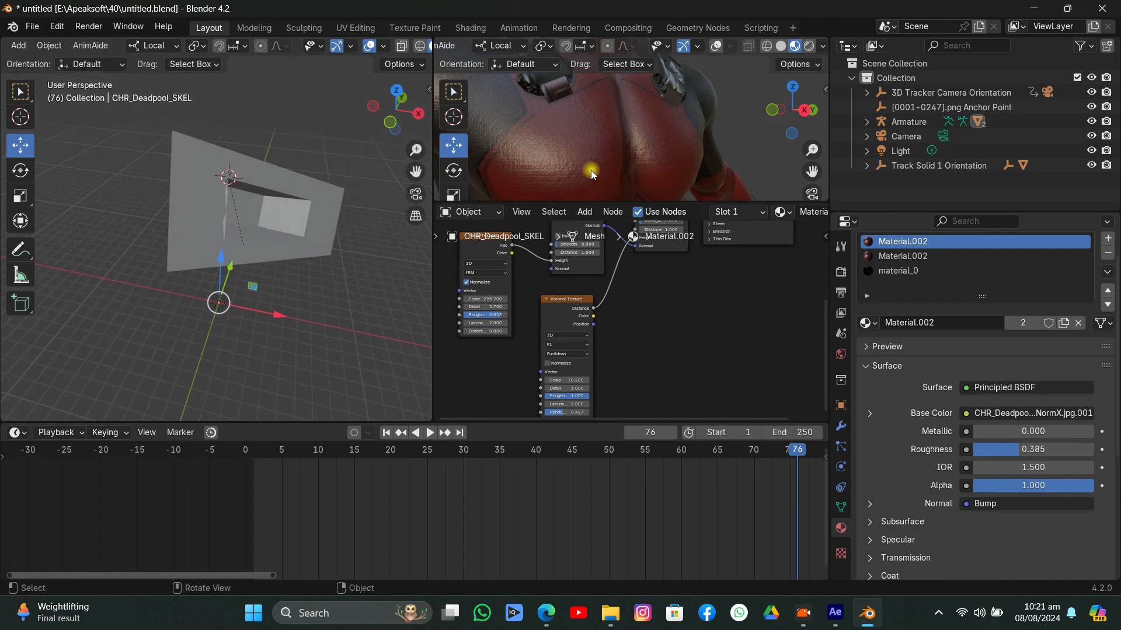
{"action": "scroll", "coordinate": [591, 170], "scroll_direction": "down", "scroll_amount": 6}
{"action": "left_click", "coordinate": [715, 50]}
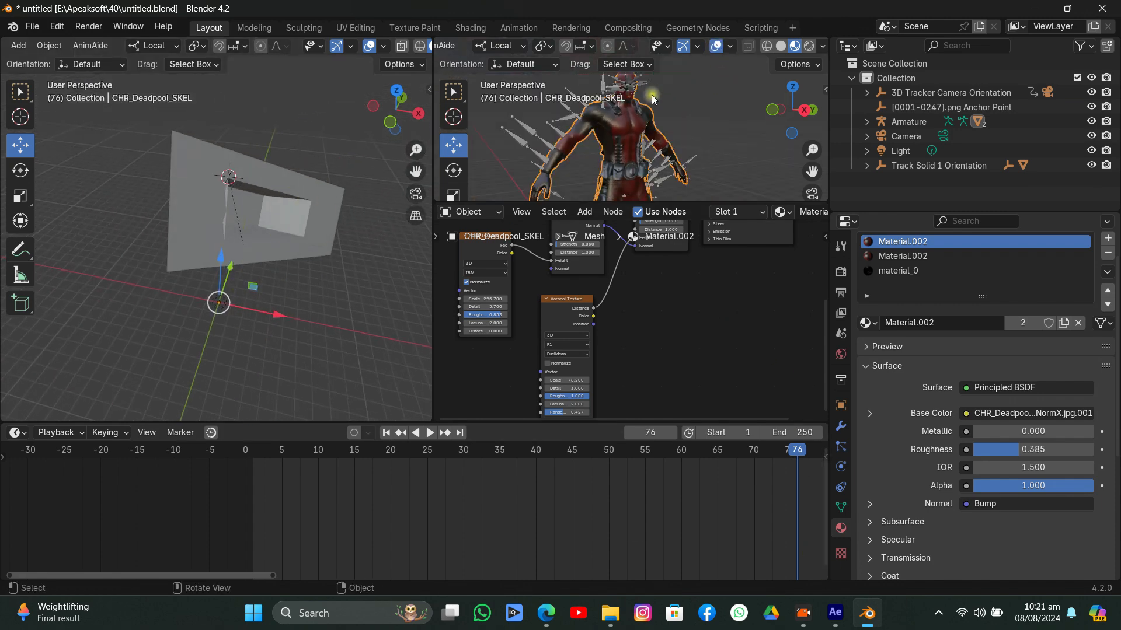
{"action": "left_click", "coordinate": [529, 137]}
{"action": "left_click", "coordinate": [17, 177]}
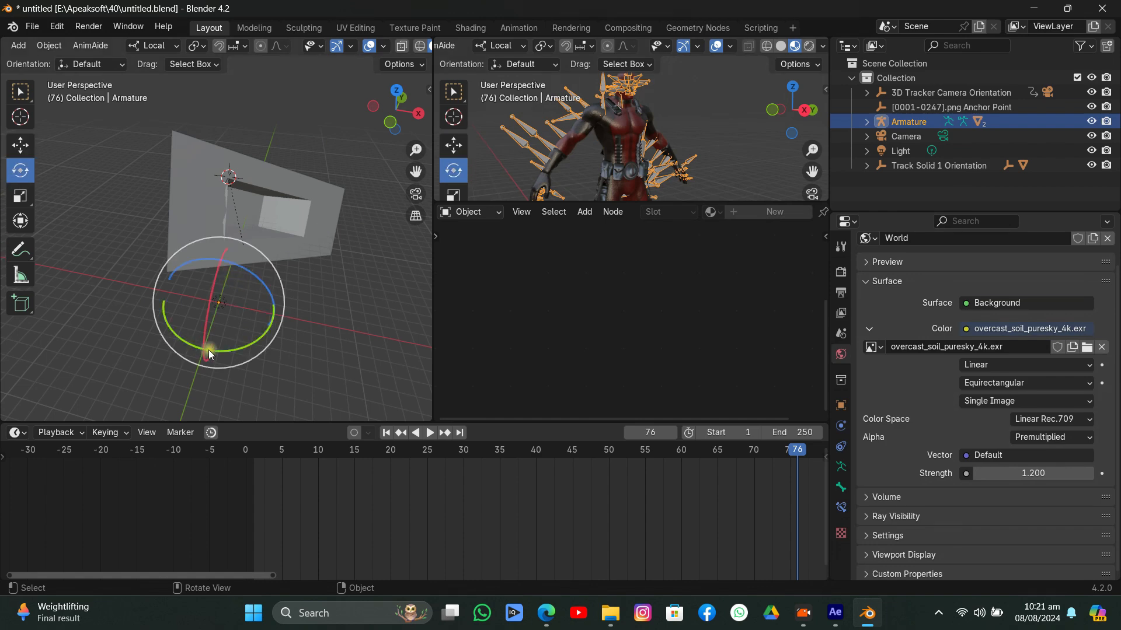
{"action": "left_click", "coordinate": [20, 196]}
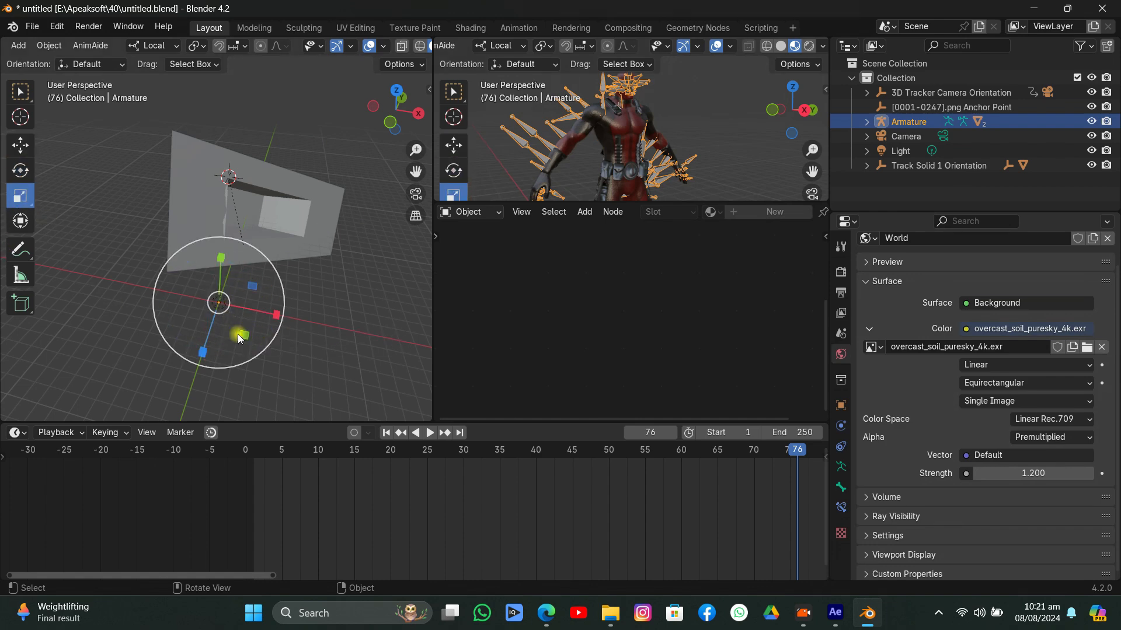
{"action": "left_click_drag", "start_coordinate": [270, 339], "coordinate": [141, 114]}
{"action": "left_click_drag", "start_coordinate": [280, 324], "coordinate": [376, 327]}
Switch the shaded viewport to the camera view and move the armature into the billboard's recessed box.
{"action": "left_click", "coordinate": [812, 193]}
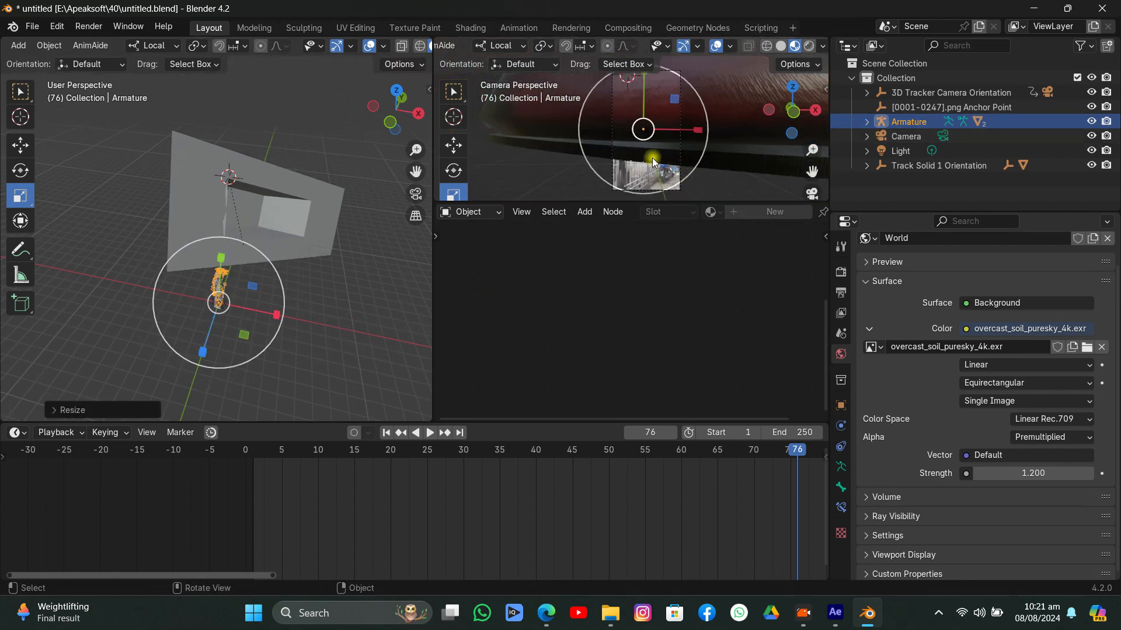
{"action": "scroll", "coordinate": [685, 130], "scroll_direction": "down", "scroll_amount": 1}
{"action": "scroll", "coordinate": [684, 130], "scroll_direction": "up", "scroll_amount": 3}
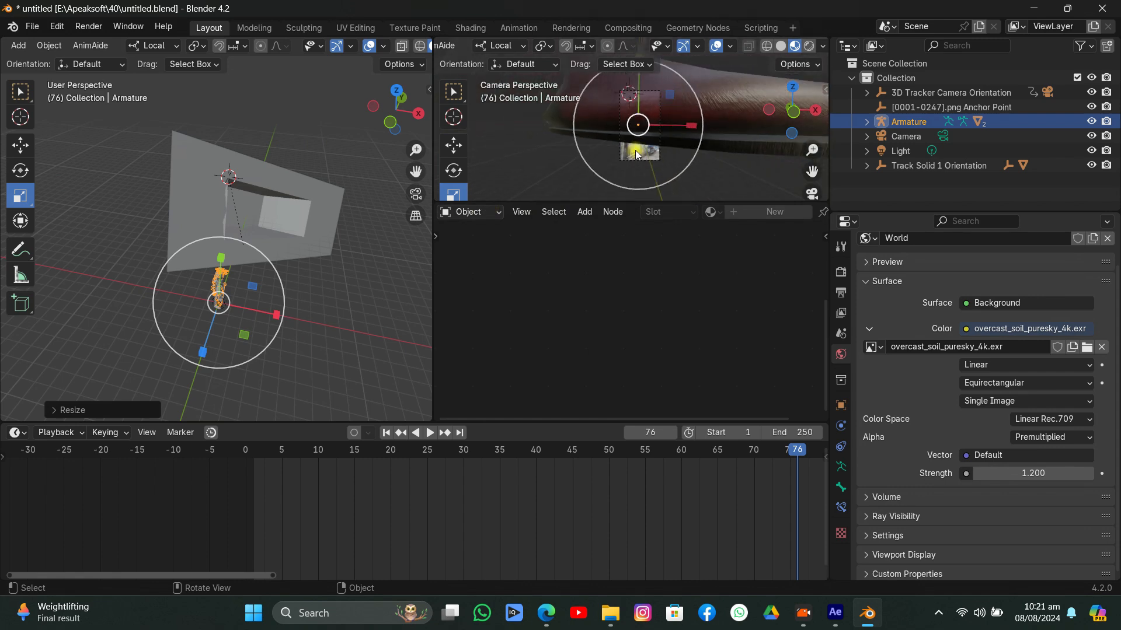
{"action": "middle_click_drag", "start_coordinate": [141, 229], "coordinate": [69, 244]}
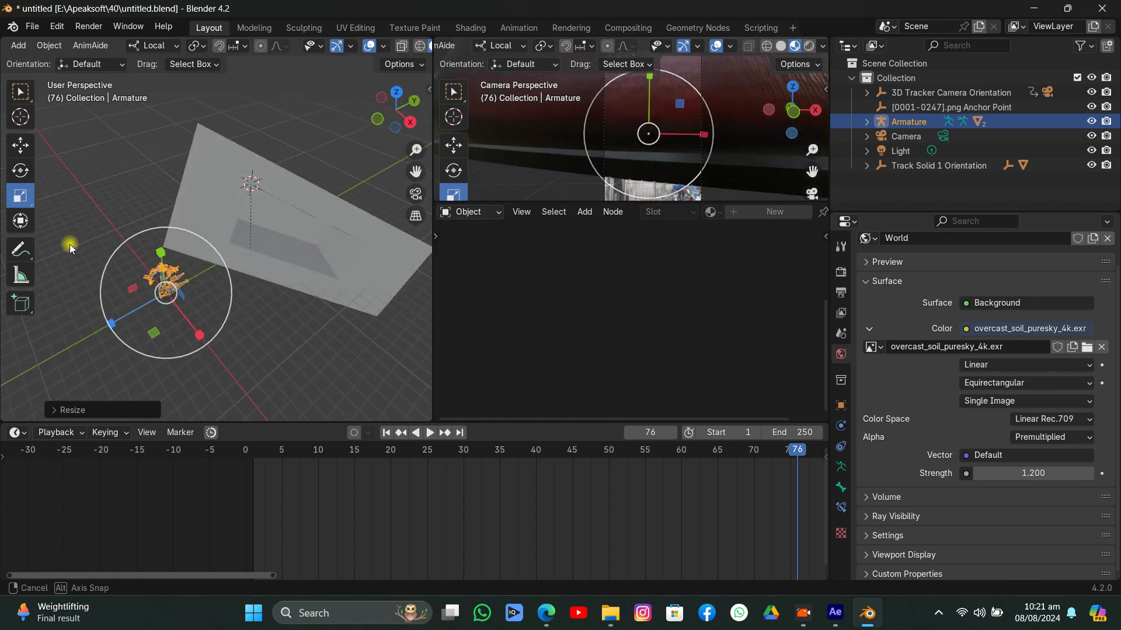
{"action": "left_click", "coordinate": [22, 147]}
{"action": "left_click_drag", "start_coordinate": [135, 319], "coordinate": [230, 318]}
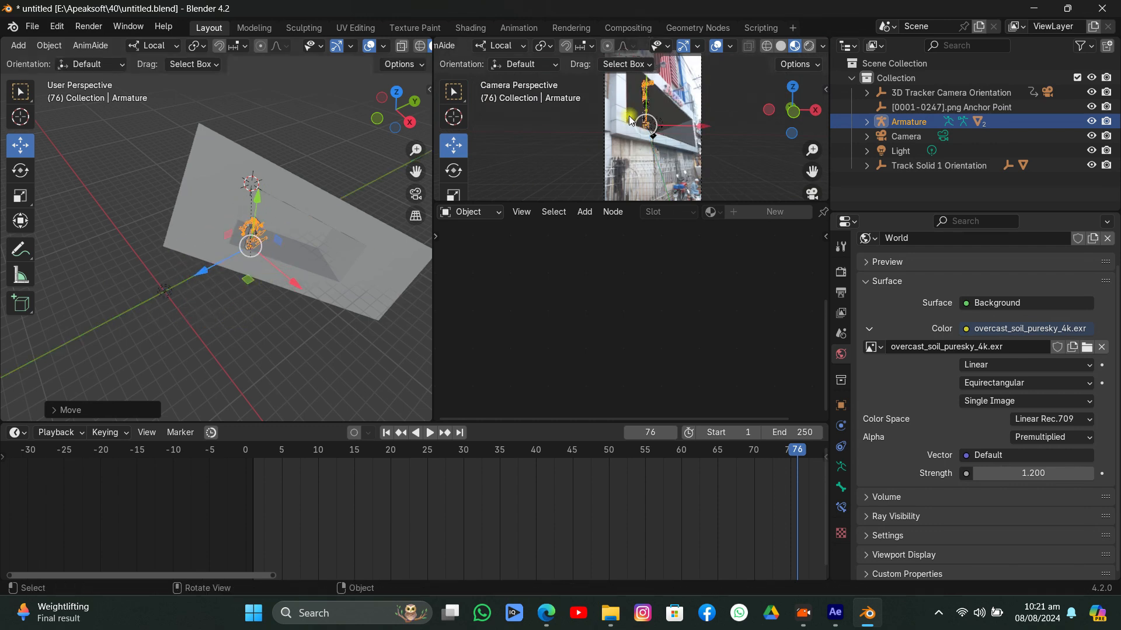
{"action": "scroll", "coordinate": [646, 119], "scroll_direction": "up", "scroll_amount": 3}
Hide the overlays in the camera view and scale the armature up further inside the billboard.
{"action": "left_click", "coordinate": [717, 45]}
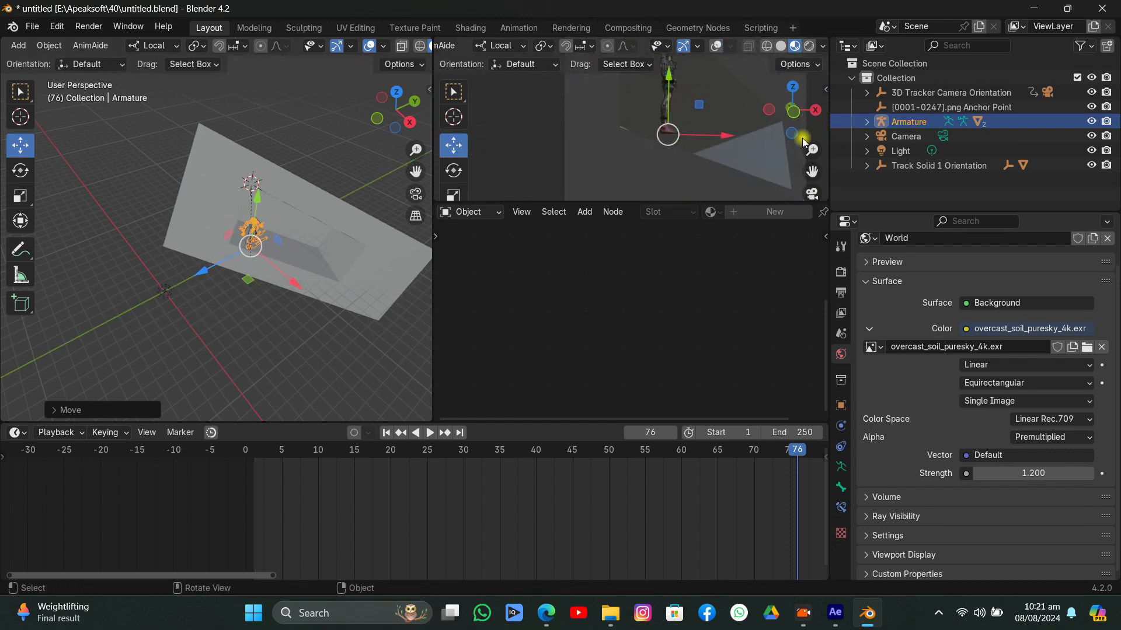
{"action": "left_click_drag", "start_coordinate": [813, 170], "coordinate": [756, 242]}
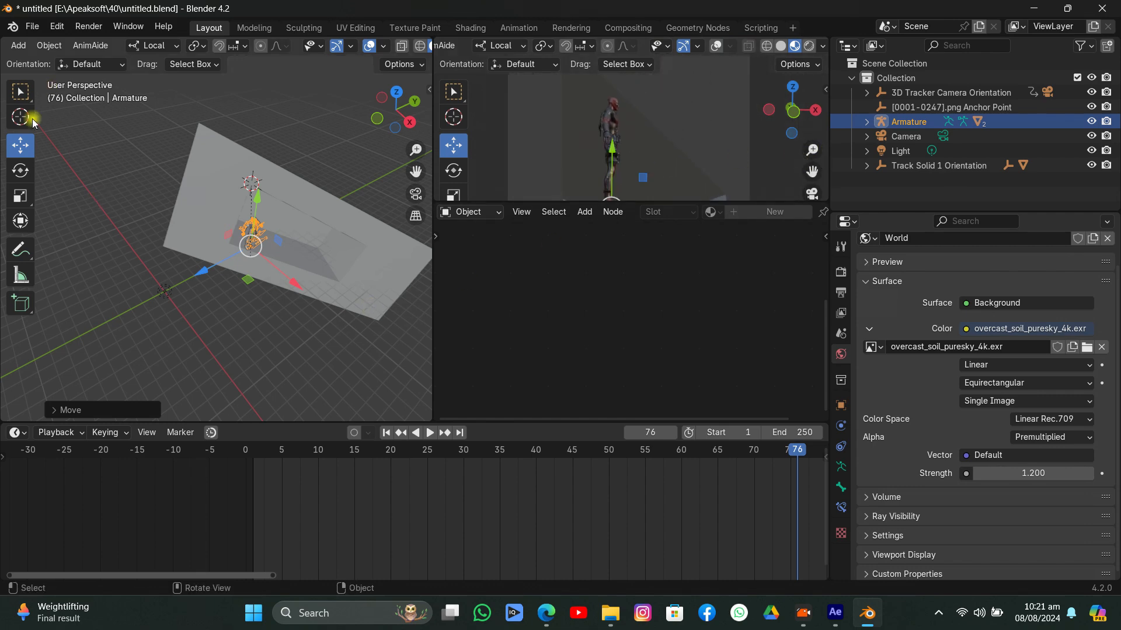
{"action": "left_click", "coordinate": [20, 196]}
{"action": "left_click_drag", "start_coordinate": [225, 279], "coordinate": [254, 376]}
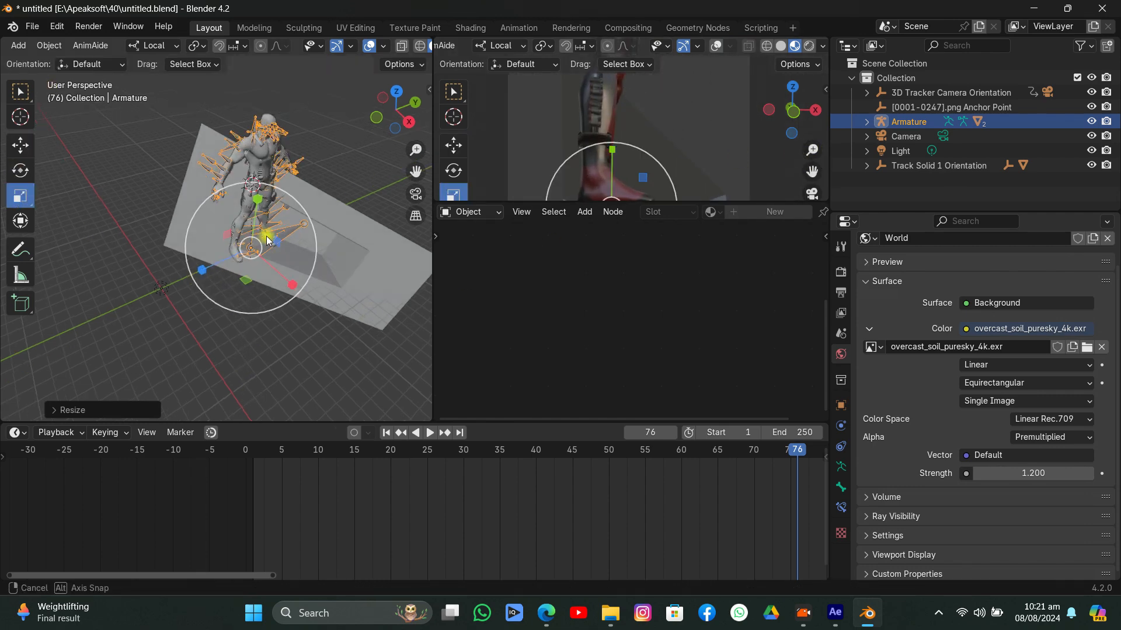
Add the Track Solid 1 billboard to the armature selection as active object and search the add-on preferences for "copy".
{"action": "left_click", "coordinate": [21, 170]}
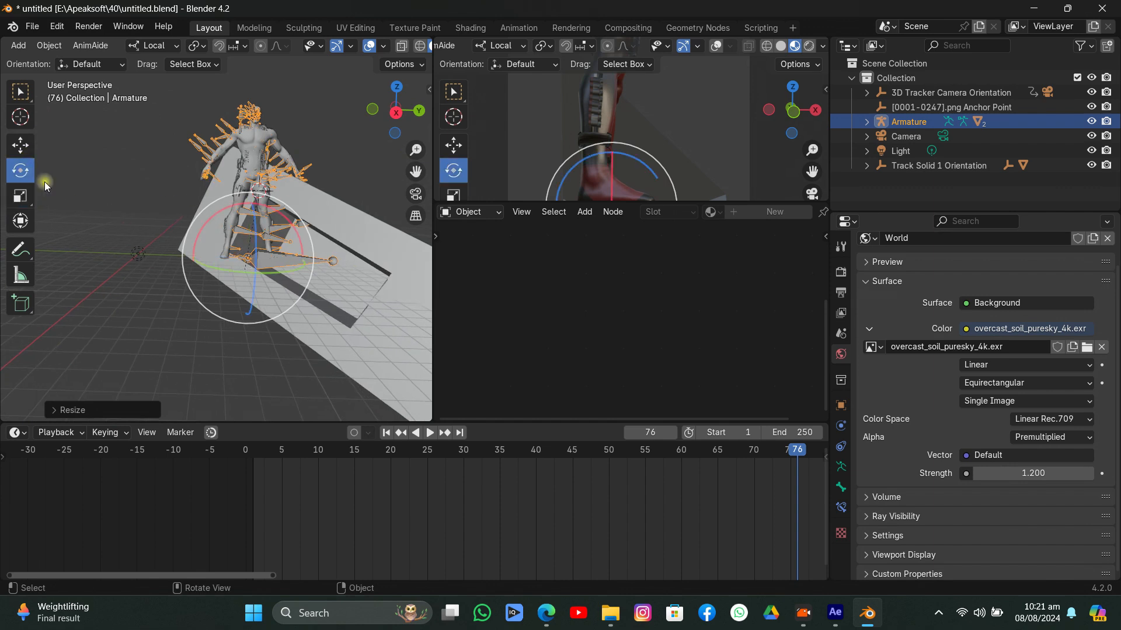
{"action": "left_click", "coordinate": [337, 217]}
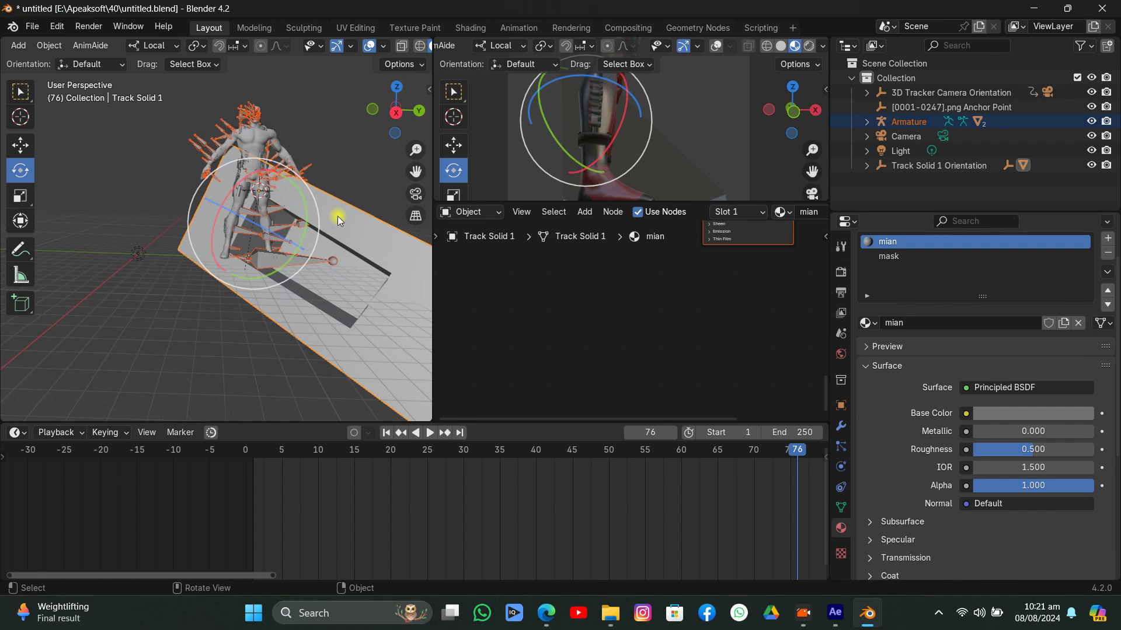
{"action": "left_click", "coordinate": [56, 26]}
{"action": "left_click", "coordinate": [65, 210]}
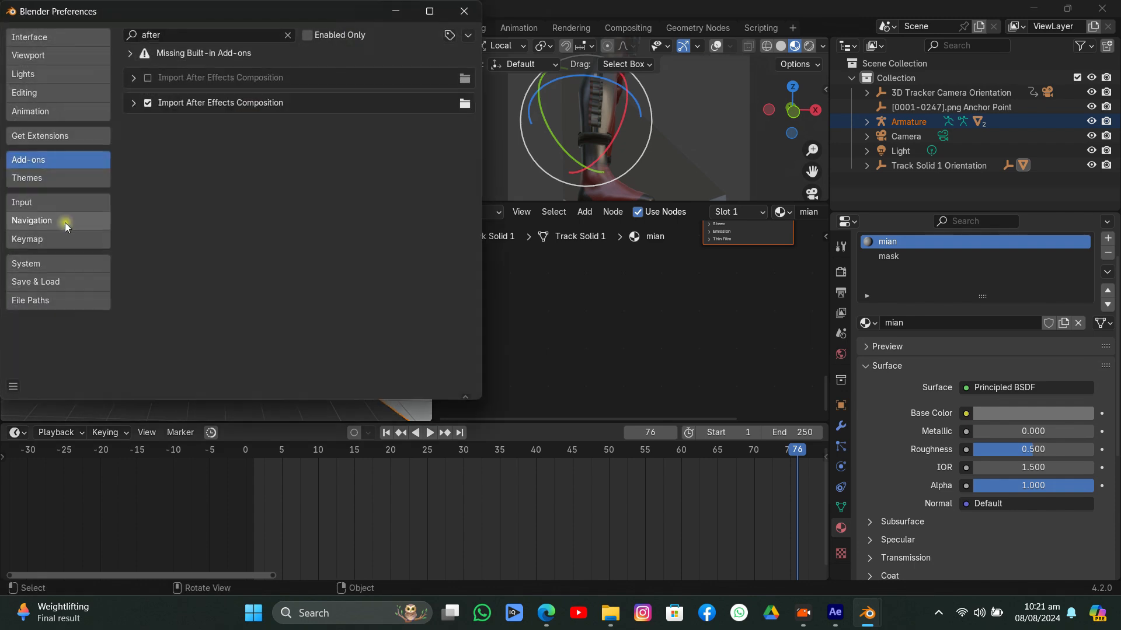
{"action": "left_click", "coordinate": [175, 35]}
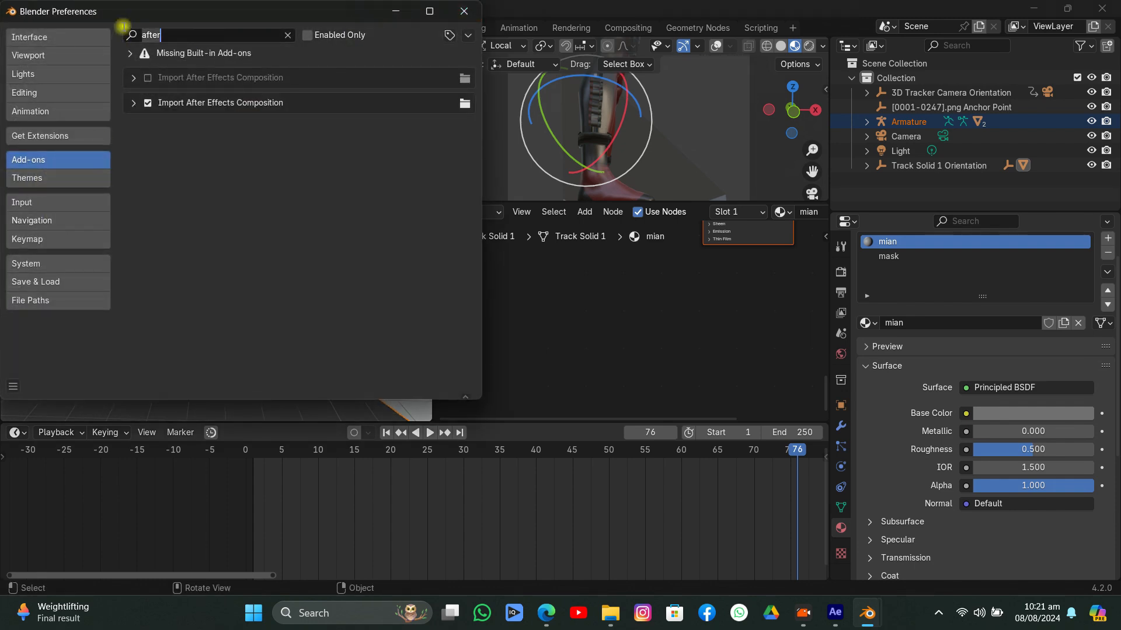
{"action": "type", "text": "copy"}
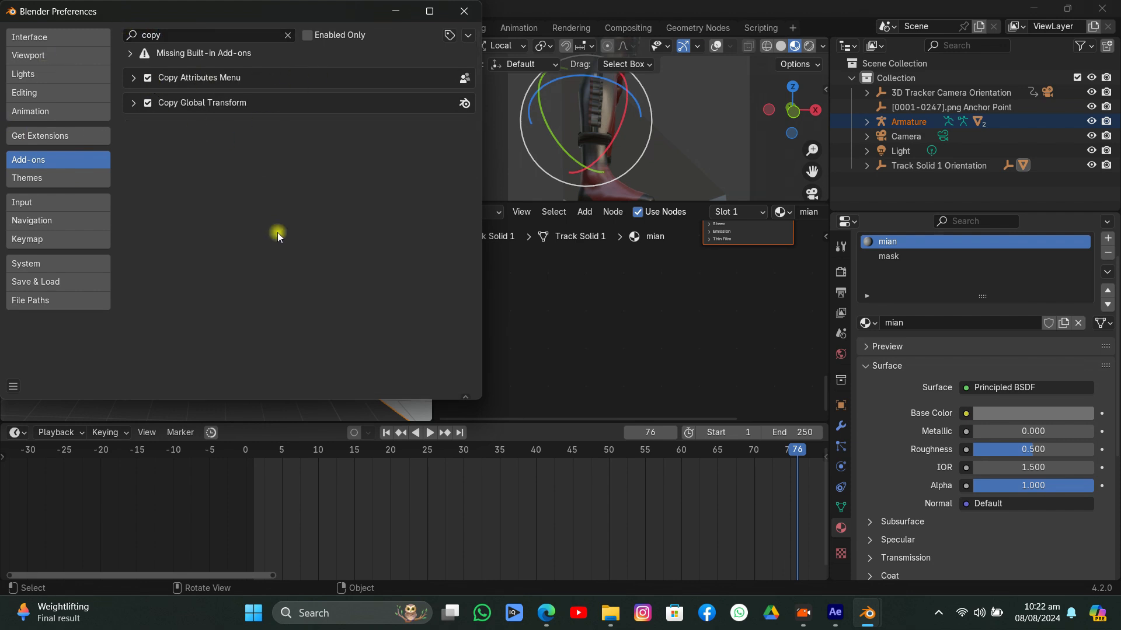
Save the preferences with the Copy Attributes Menu add-on enabled and close the preferences window.
{"action": "left_click", "coordinate": [5, 391]}
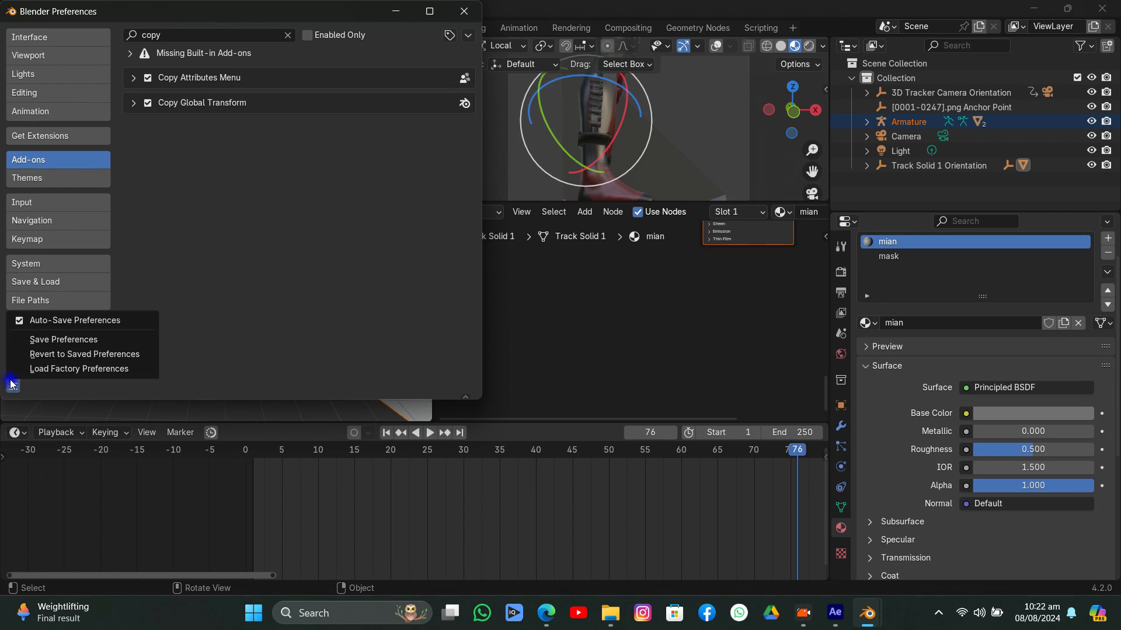
{"action": "left_click", "coordinate": [74, 338]}
{"action": "left_click", "coordinate": [456, 20]}
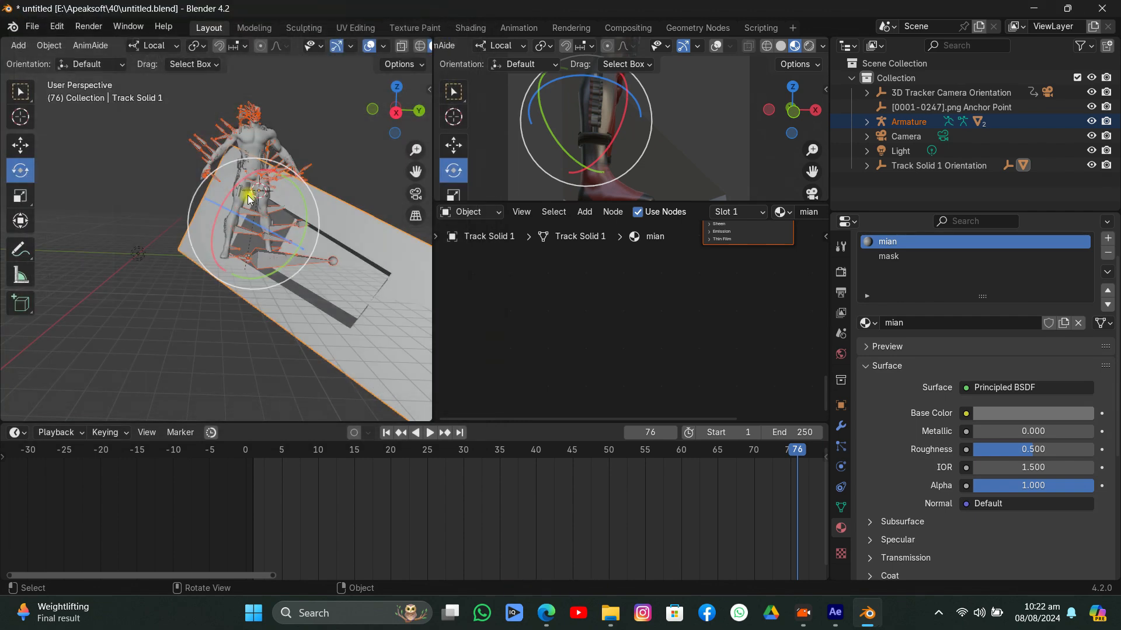
Copy the Track Solid 1 billboard's rotation to the Deadpool armature using the Copy Attributes menu.
{"action": "middle_click_drag", "start_coordinate": [250, 196], "coordinate": [315, 218]}
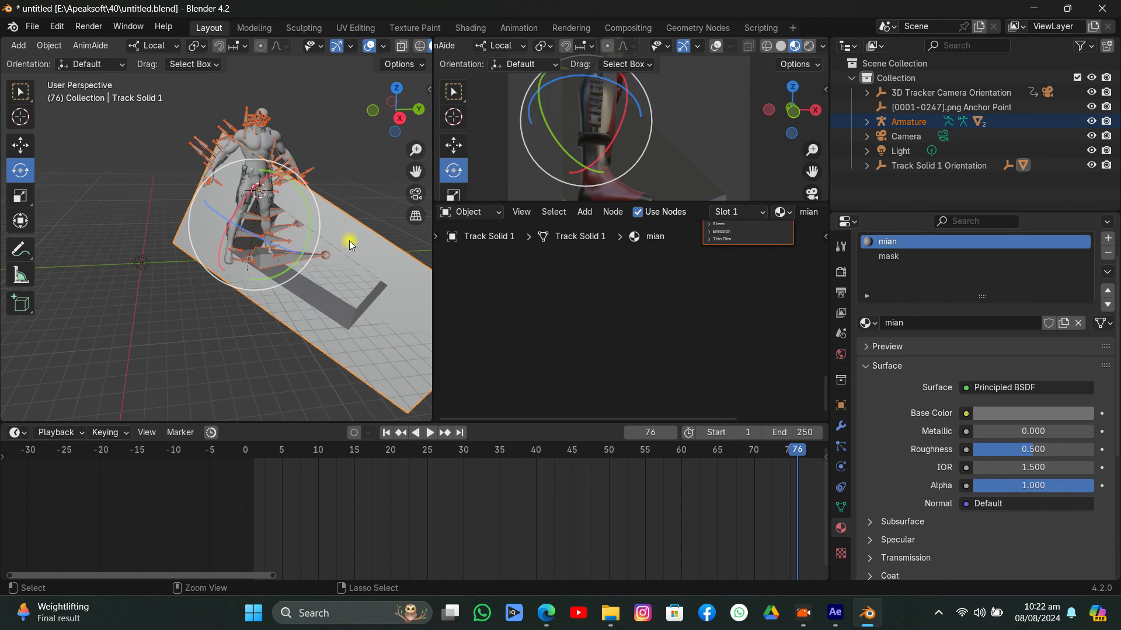
{"action": "key", "text": "ctrl+c"}
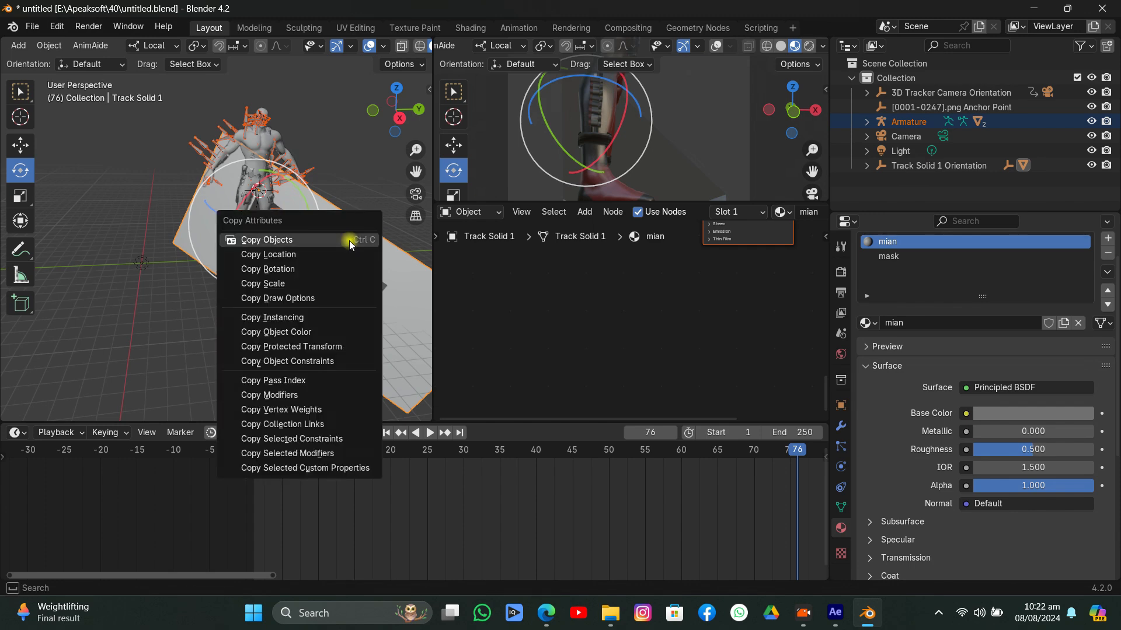
{"action": "left_click", "coordinate": [320, 268]}
{"action": "middle_click_drag", "start_coordinate": [320, 275], "coordinate": [243, 260]}
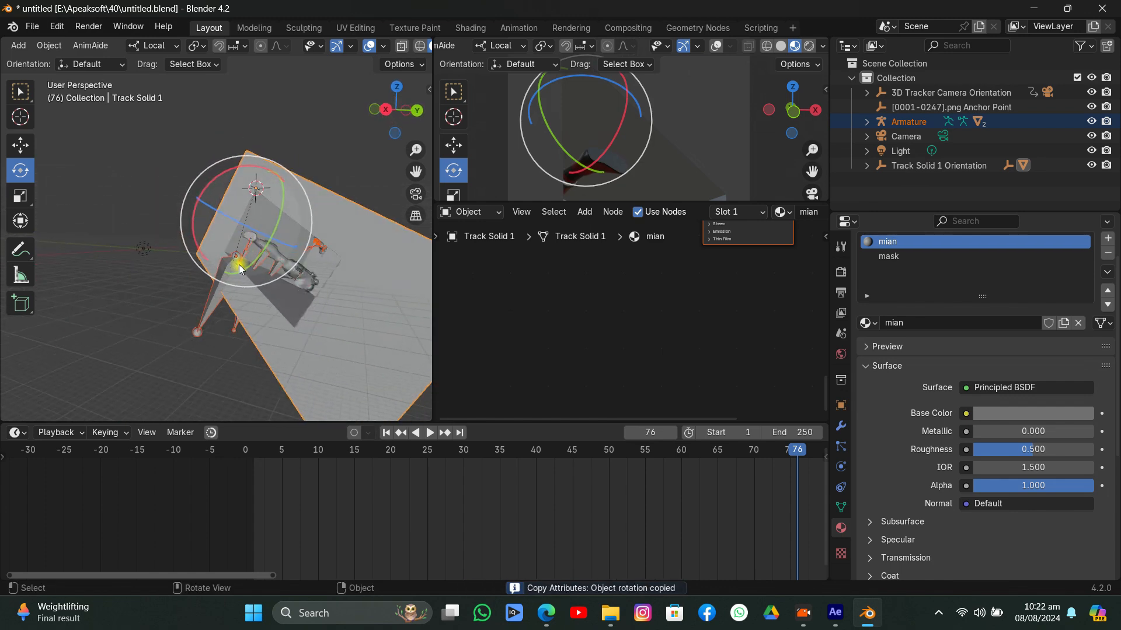
Select only the Deadpool armature and rotate it 90° about its local X axis.
{"action": "left_click", "coordinate": [242, 258]}
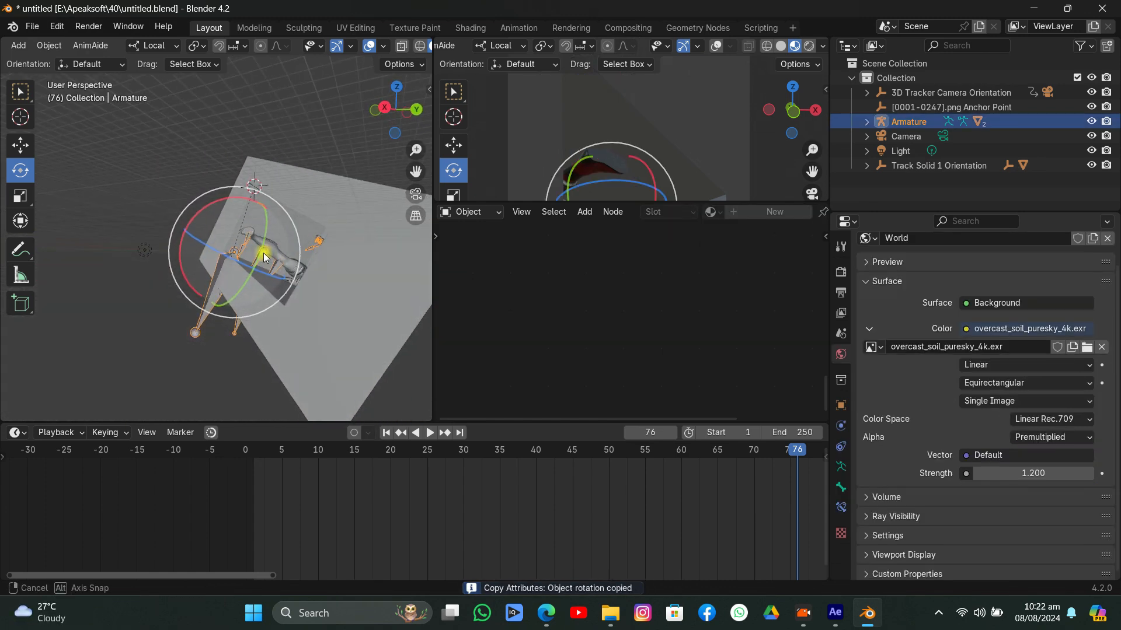
{"action": "key", "text": "r"}
{"action": "key", "text": "x"}
{"action": "key", "text": "x"}
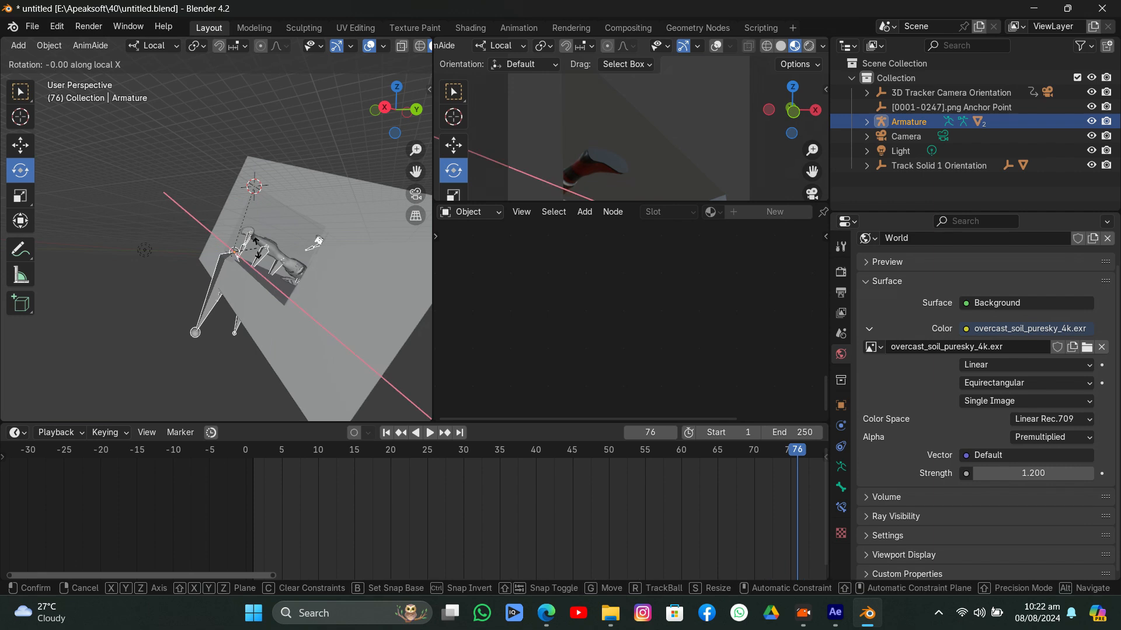
{"action": "type", "text": "90"}
{"action": "key", "text": "Return"}
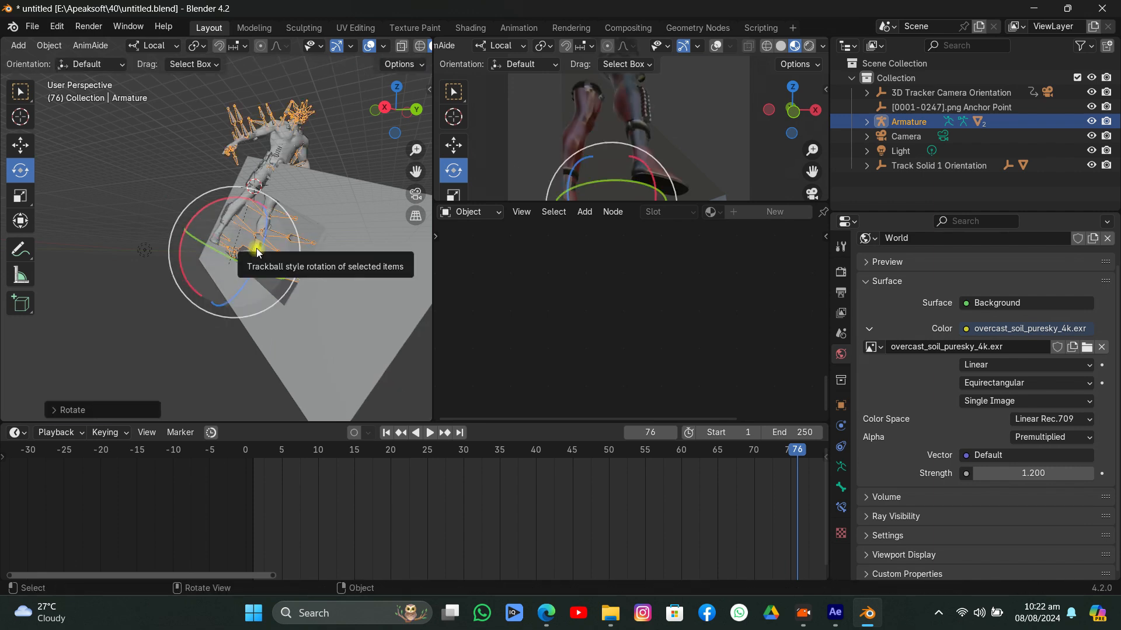
Rotate the armature -90° about its local Y axis.
{"action": "key", "text": "r"}
{"action": "key", "text": "y"}
{"action": "key", "text": "y"}
{"action": "type", "text": "-90"}
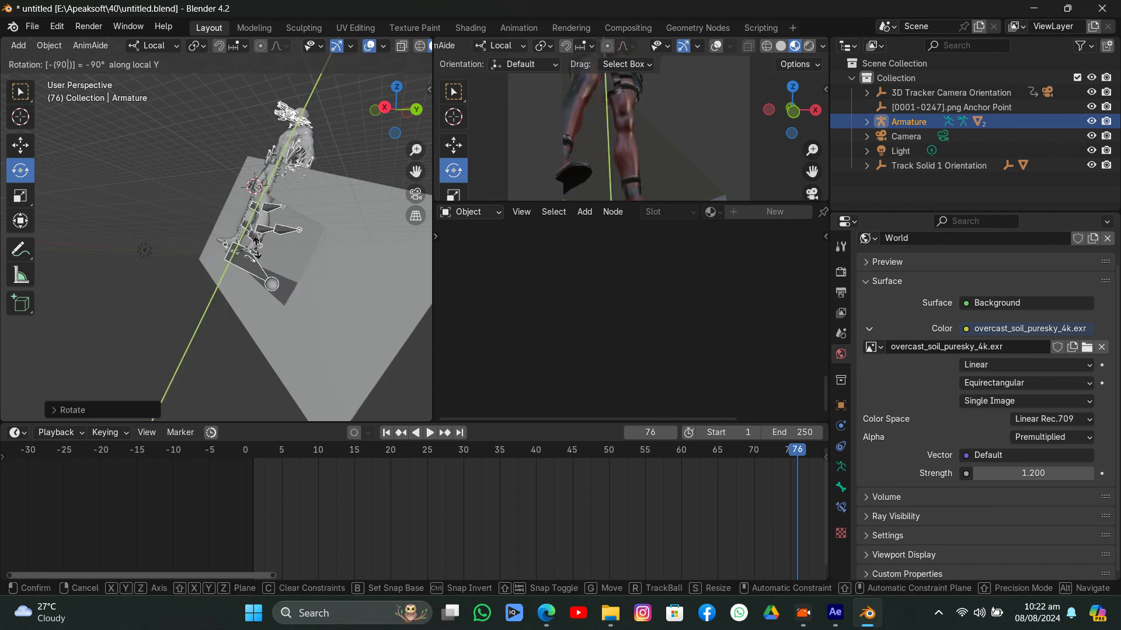
{"action": "key", "text": "Return"}
Move the armature down so its feet sit below the billboard's recessed opening.
{"action": "middle_click_drag", "start_coordinate": [257, 248], "coordinate": [356, 263]}
{"action": "left_click", "coordinate": [20, 144]}
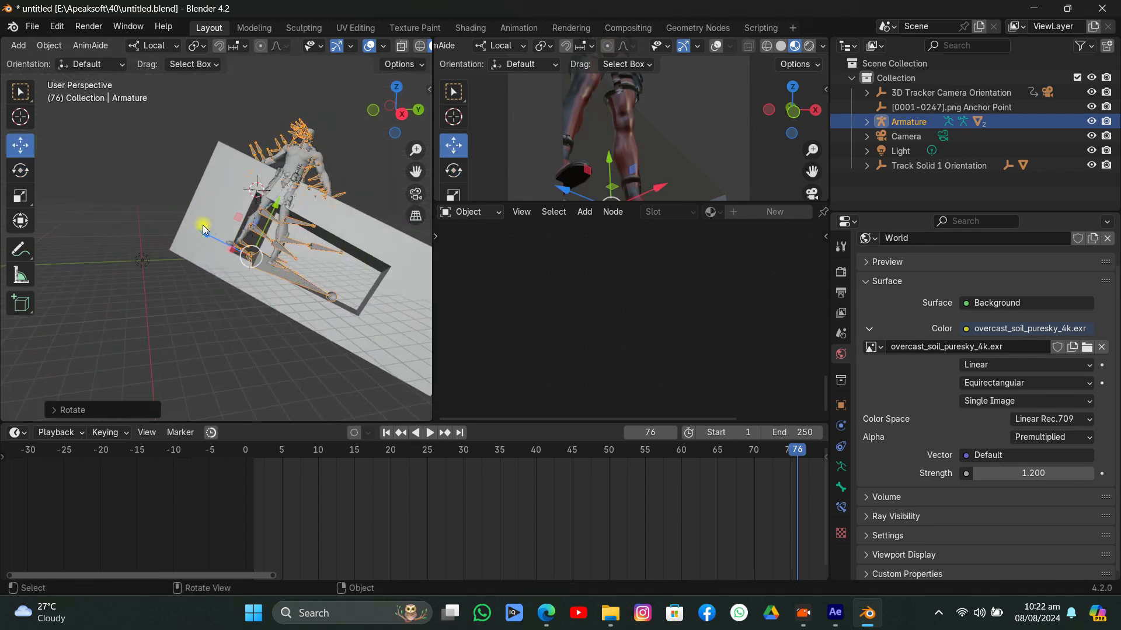
{"action": "left_click_drag", "start_coordinate": [202, 225], "coordinate": [309, 307]}
{"action": "right_click", "coordinate": [319, 301]}
{"action": "scroll", "coordinate": [645, 168], "scroll_direction": "down", "scroll_amount": 3}
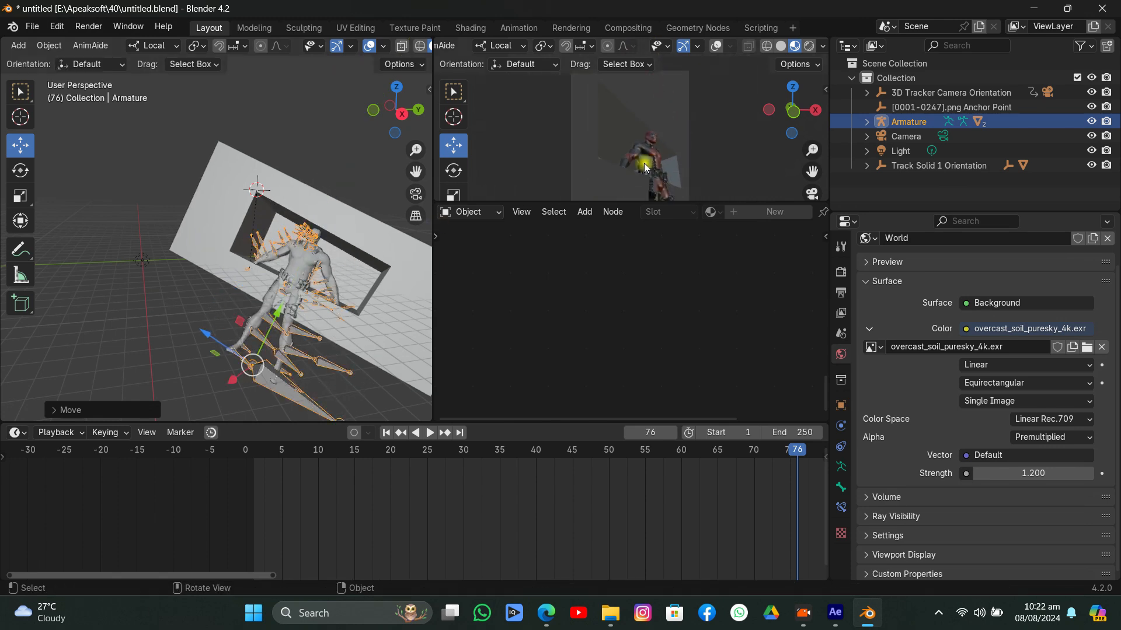
Reposition the armature along its local axes so the head and torso sit inside the recess and the legs hang below the billboard.
{"action": "middle_click_drag", "start_coordinate": [354, 255], "coordinate": [216, 339]}
{"action": "left_click_drag", "start_coordinate": [181, 381], "coordinate": [199, 383]}
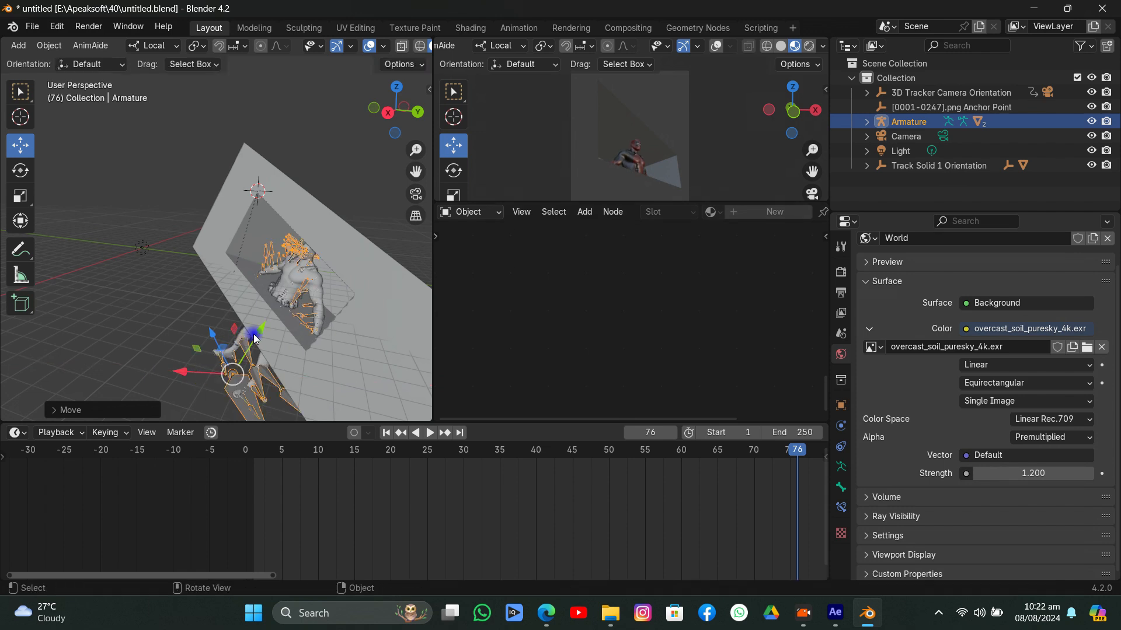
{"action": "left_click_drag", "start_coordinate": [254, 338], "coordinate": [337, 303]}
{"action": "left_click", "coordinate": [21, 194]}
{"action": "left_click", "coordinate": [20, 150]}
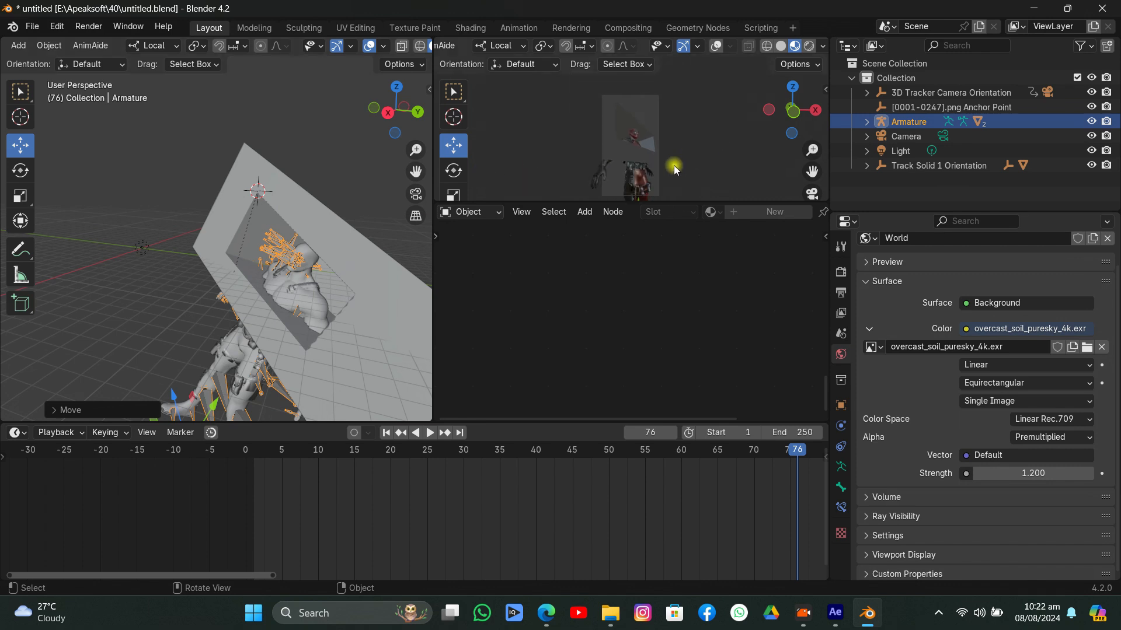
Select the Track Solid 1 billboard, show the overlays in the camera view and enter Edit Mode.
{"action": "left_click", "coordinate": [657, 163]}
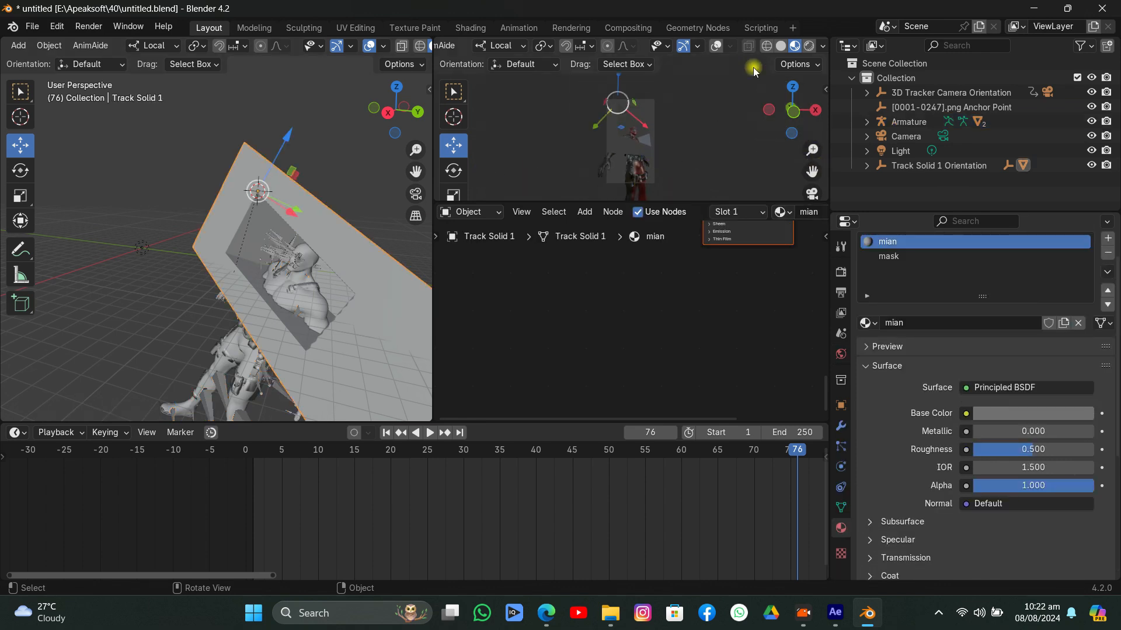
{"action": "left_click", "coordinate": [717, 45]}
{"action": "left_click_drag", "start_coordinate": [812, 172], "coordinate": [825, 61]}
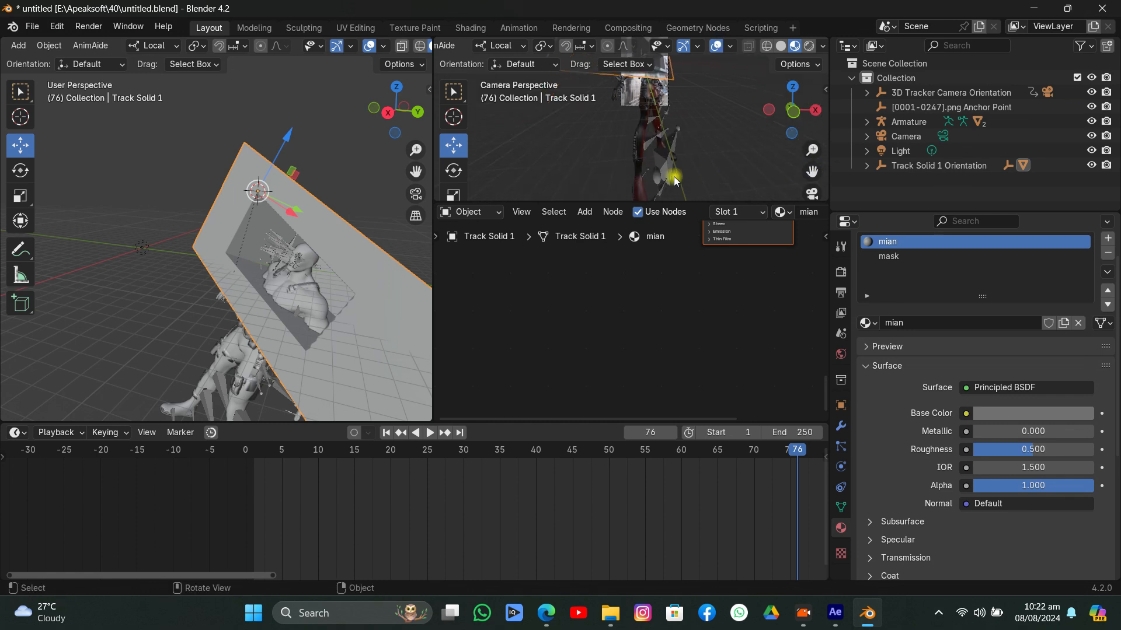
{"action": "left_click_drag", "start_coordinate": [812, 170], "coordinate": [814, 260]}
{"action": "scroll", "coordinate": [492, 45], "scroll_direction": "up", "scroll_amount": 6}
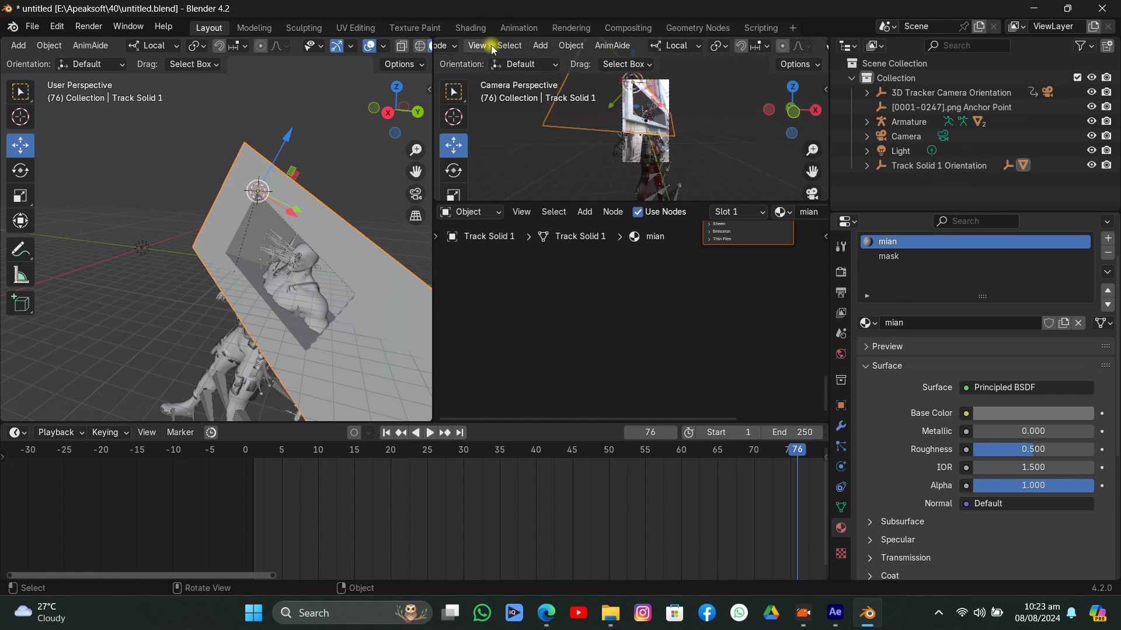
{"action": "left_click", "coordinate": [482, 46]}
{"action": "left_click", "coordinate": [495, 79]}
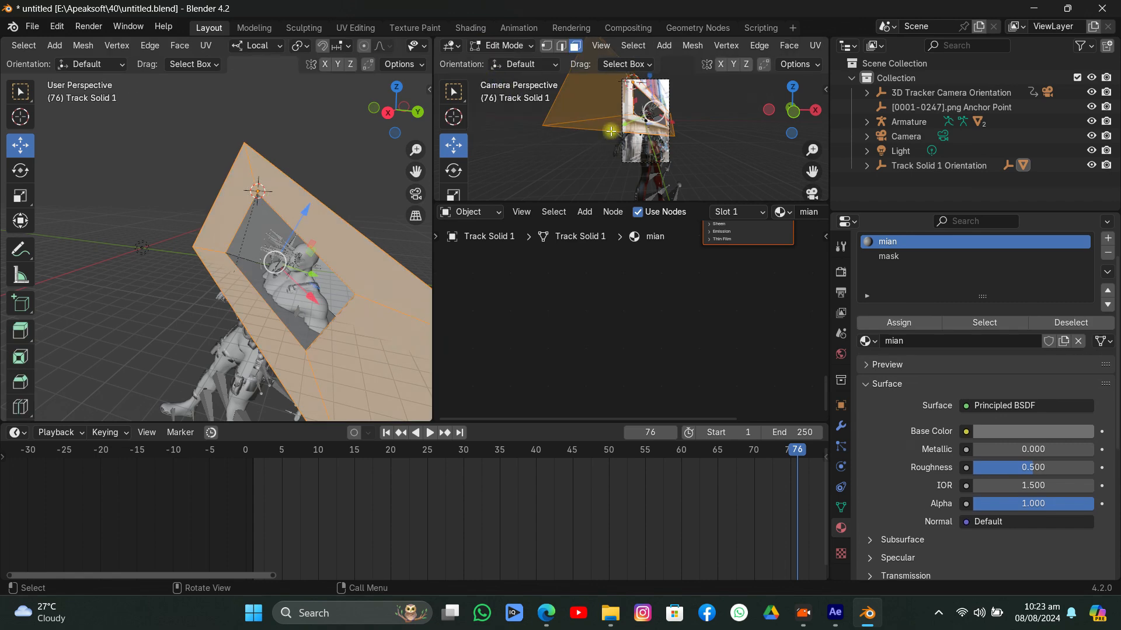
Extrude the billboard's lower edge downward along local Z to cover the character's legs in the camera view.
{"action": "left_click", "coordinate": [612, 128]}
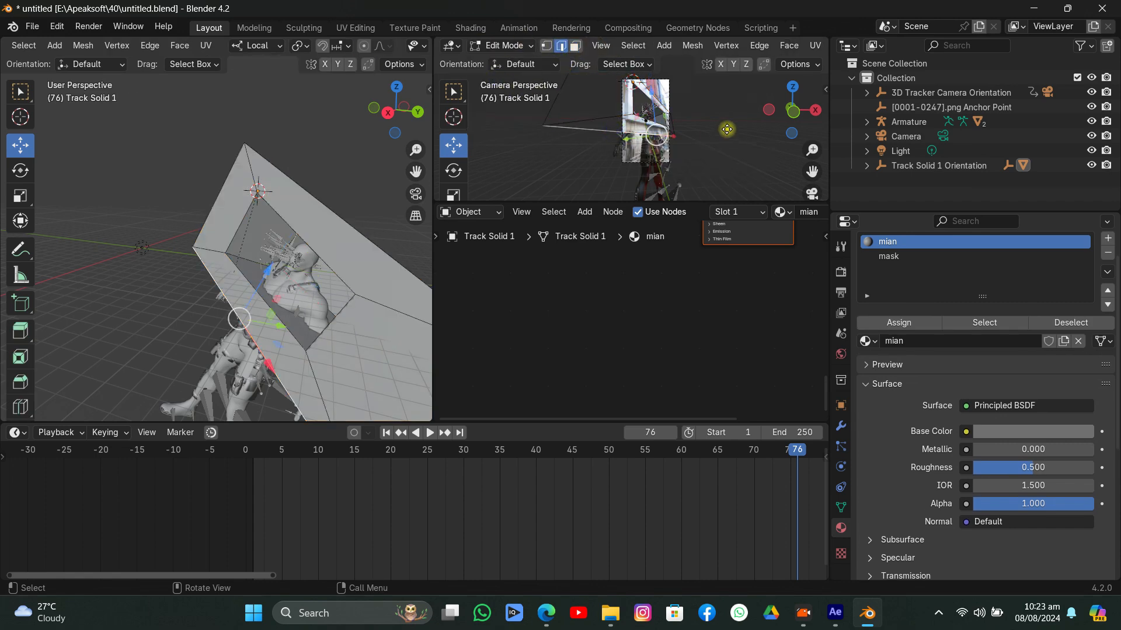
{"action": "key", "text": "g"}
{"action": "key", "text": "z"}
{"action": "key", "text": "z"}
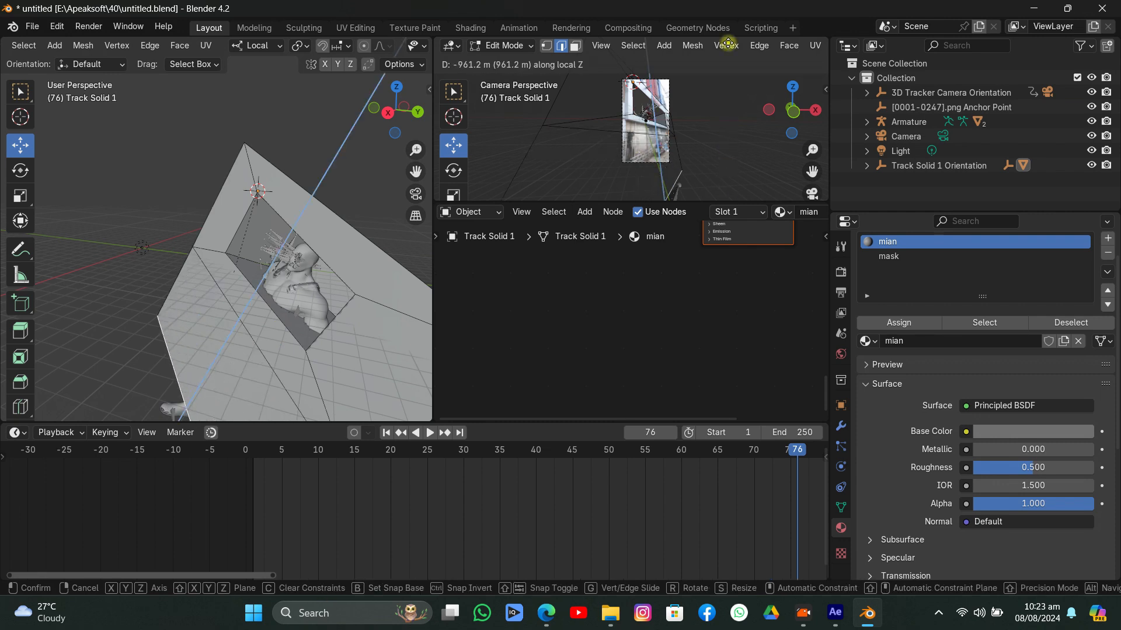
{"action": "left_click", "coordinate": [742, 99]}
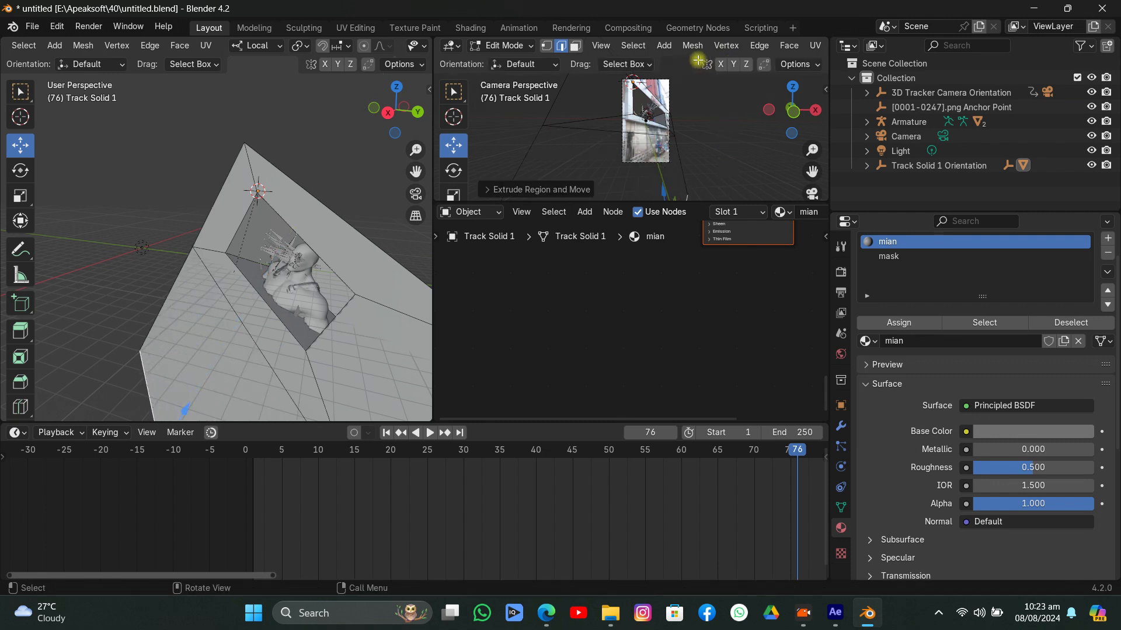
Return the billboard to Object Mode and enlarge the camera viewport over the shader editor.
{"action": "left_click", "coordinate": [450, 46]}
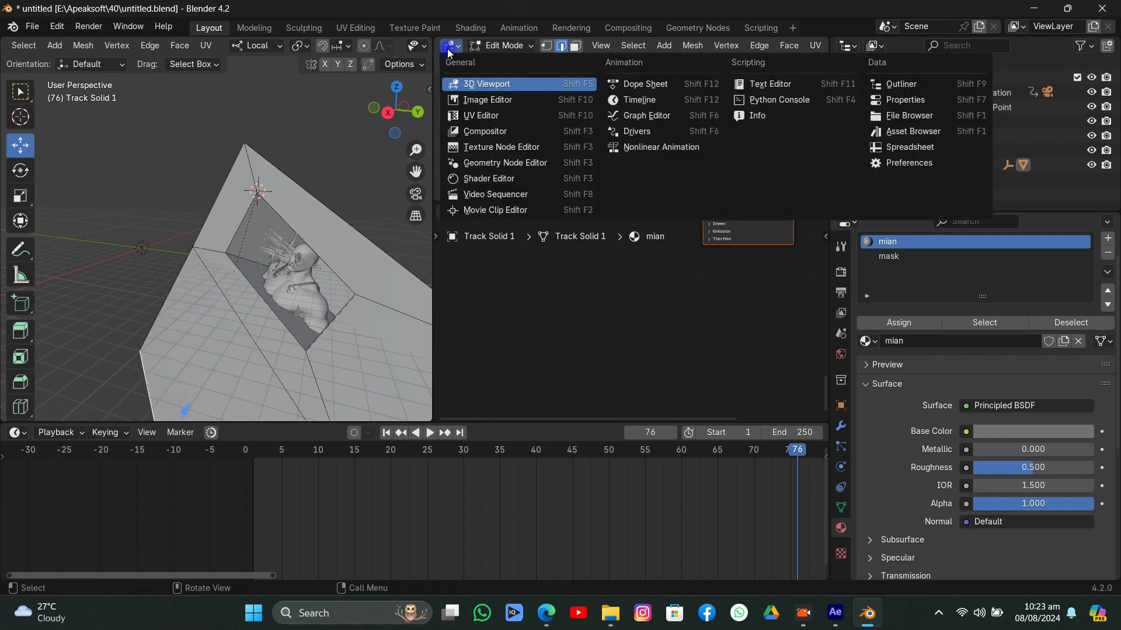
{"action": "left_click", "coordinate": [476, 85]}
{"action": "left_click", "coordinate": [505, 45]}
{"action": "left_click", "coordinate": [499, 56]}
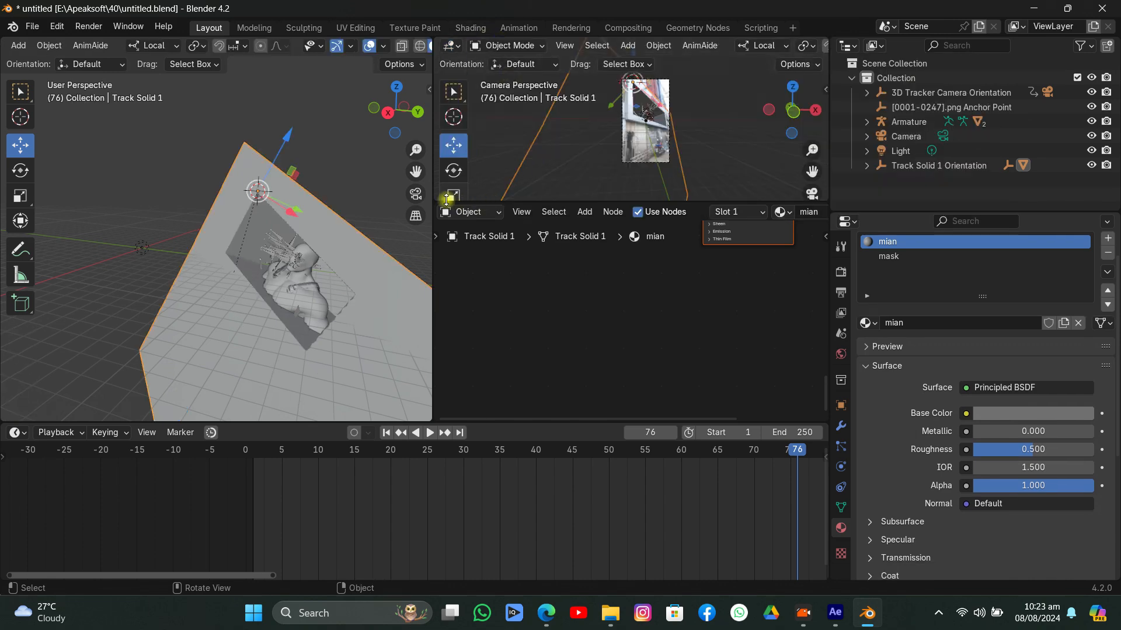
{"action": "left_click_drag", "start_coordinate": [439, 199], "coordinate": [504, 227]}
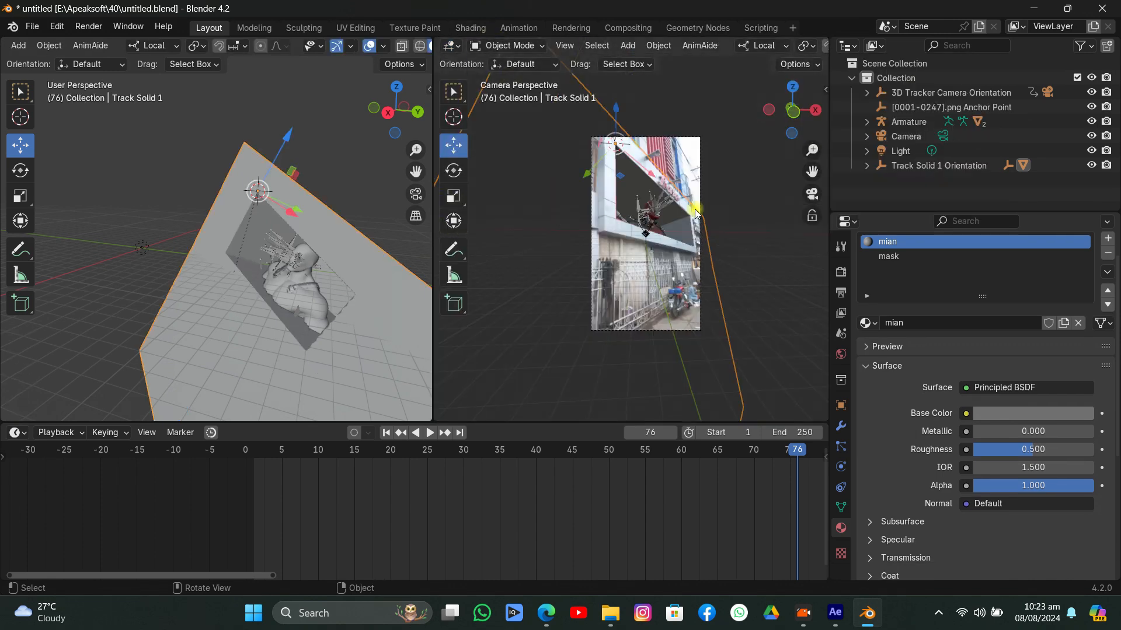
Select the Deadpool armature in the camera view and open the interaction mode choices.
{"action": "scroll", "coordinate": [695, 210], "scroll_direction": "up", "scroll_amount": 6}
{"action": "left_click", "coordinate": [722, 156]}
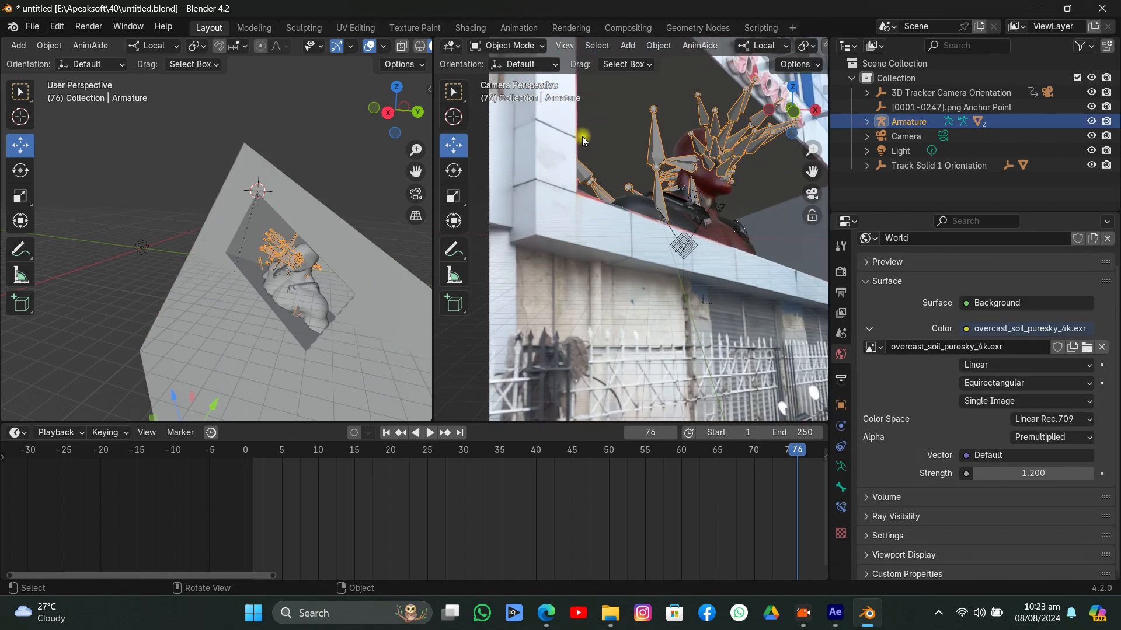
{"action": "scroll", "coordinate": [686, 160], "scroll_direction": "down", "scroll_amount": 3}
{"action": "left_click", "coordinate": [506, 46]}
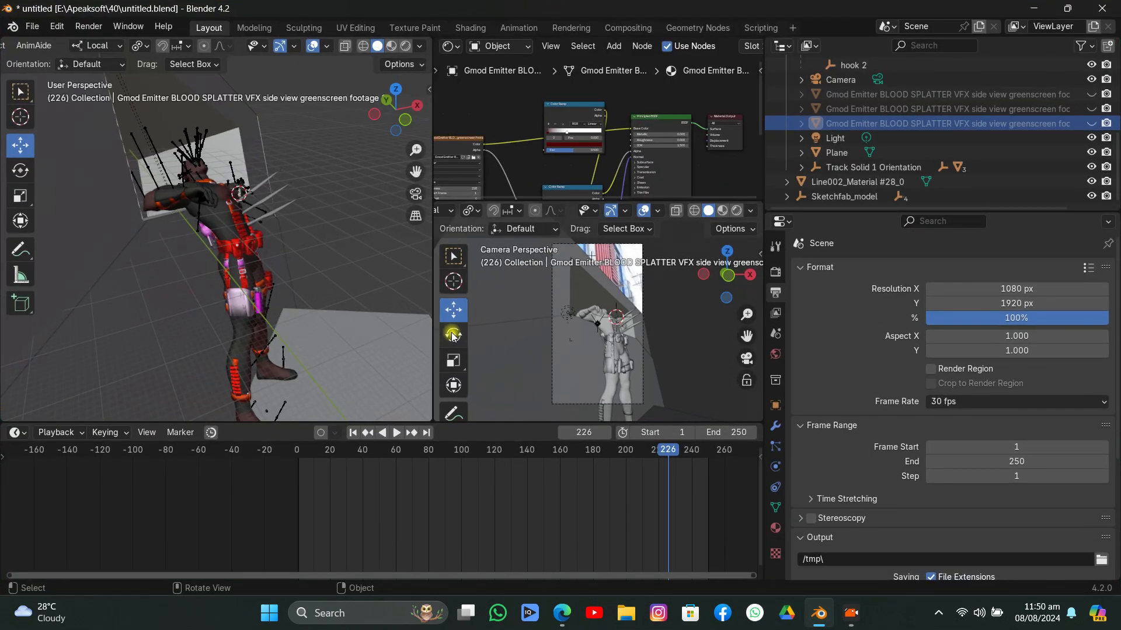
Inspect the posed armature and select the Line002_Material #28_0 claw mesh at the character's back.
{"action": "middle_click_drag", "start_coordinate": [221, 257], "coordinate": [188, 207]}
{"action": "left_click", "coordinate": [140, 169]}
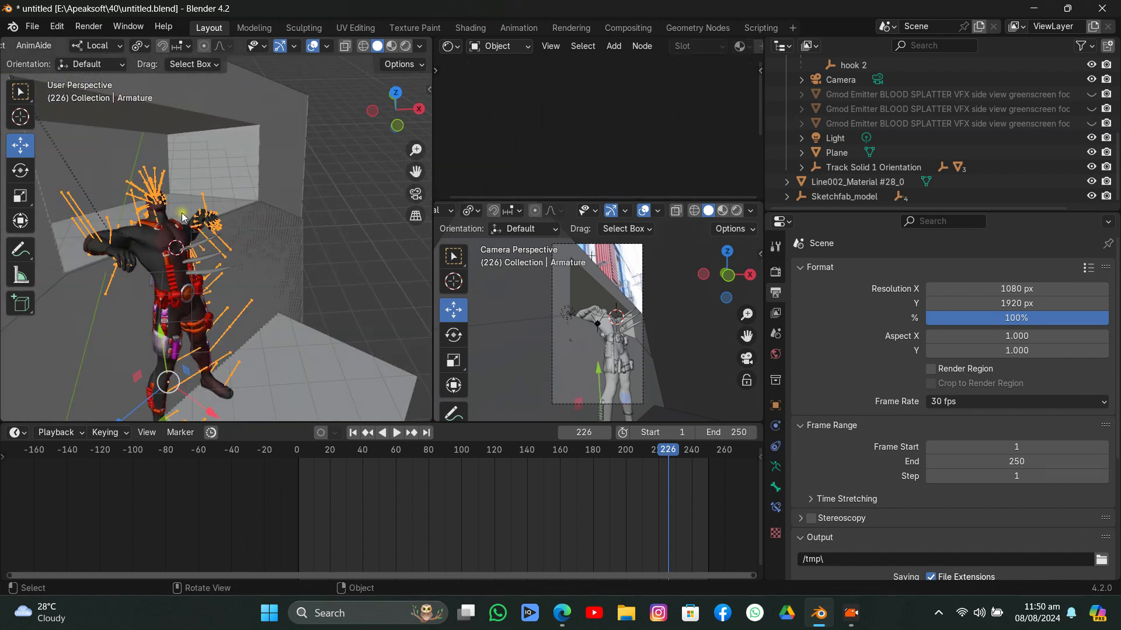
{"action": "middle_click_drag", "start_coordinate": [141, 168], "coordinate": [244, 199]}
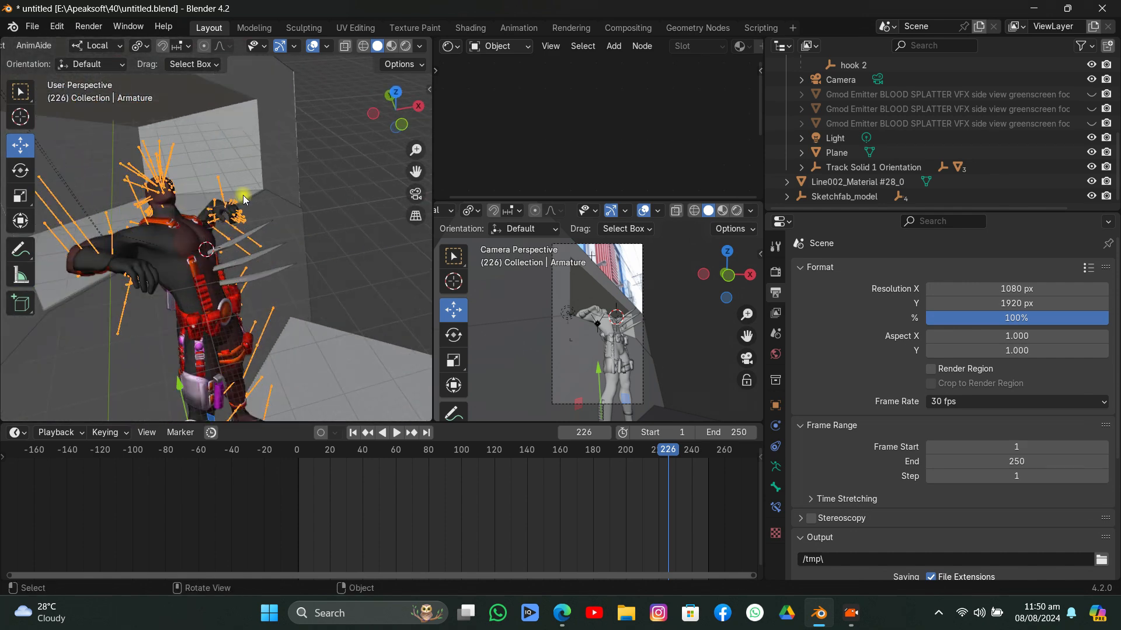
{"action": "left_click", "coordinate": [244, 266]}
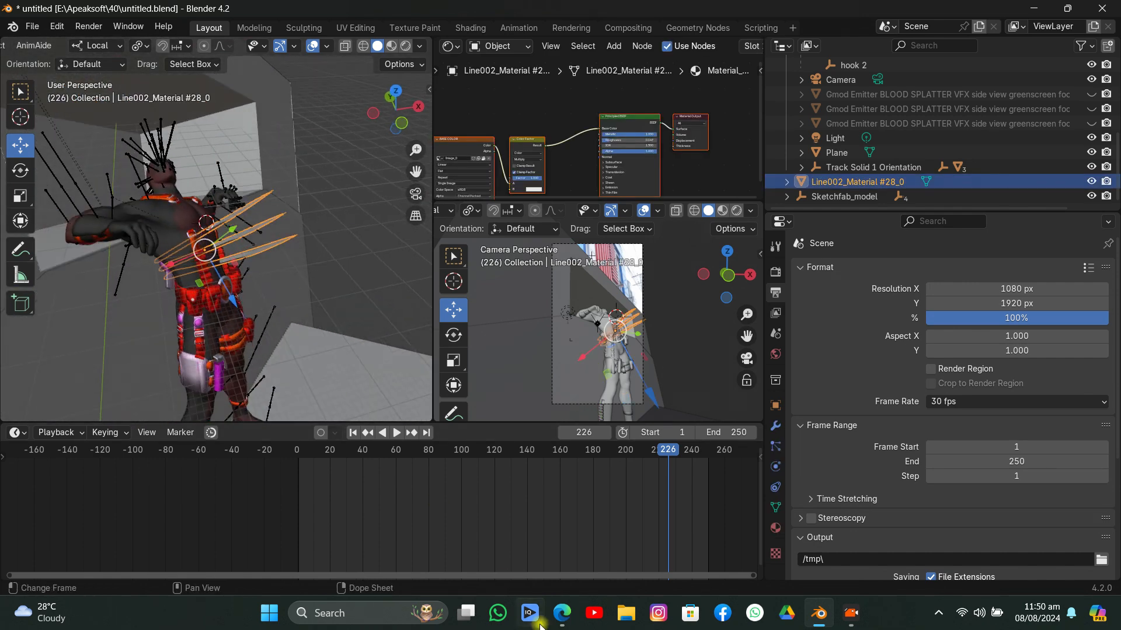
Switch to Microsoft Edge to look over the open web page and return to Blender.
{"action": "left_click", "coordinate": [562, 613]}
{"action": "mouse_move", "coordinate": [424, 331]}
{"action": "left_mouse_down"}
{"action": "mouse_move", "coordinate": [278, 325]}
{"action": "mouse_move", "coordinate": [343, 457]}
{"action": "mouse_move", "coordinate": [685, 123]}
{"action": "left_mouse_up"}
{"action": "mouse_move", "coordinate": [377, 327]}
{"action": "left_mouse_down"}
{"action": "mouse_move", "coordinate": [288, 327]}
{"action": "mouse_move", "coordinate": [428, 370]}
{"action": "mouse_move", "coordinate": [380, 365]}
{"action": "mouse_move", "coordinate": [507, 305]}
{"action": "mouse_move", "coordinate": [440, 275]}
{"action": "mouse_move", "coordinate": [433, 307]}
{"action": "mouse_move", "coordinate": [383, 305]}
{"action": "left_mouse_up"}
{"action": "left_click", "coordinate": [819, 613]}
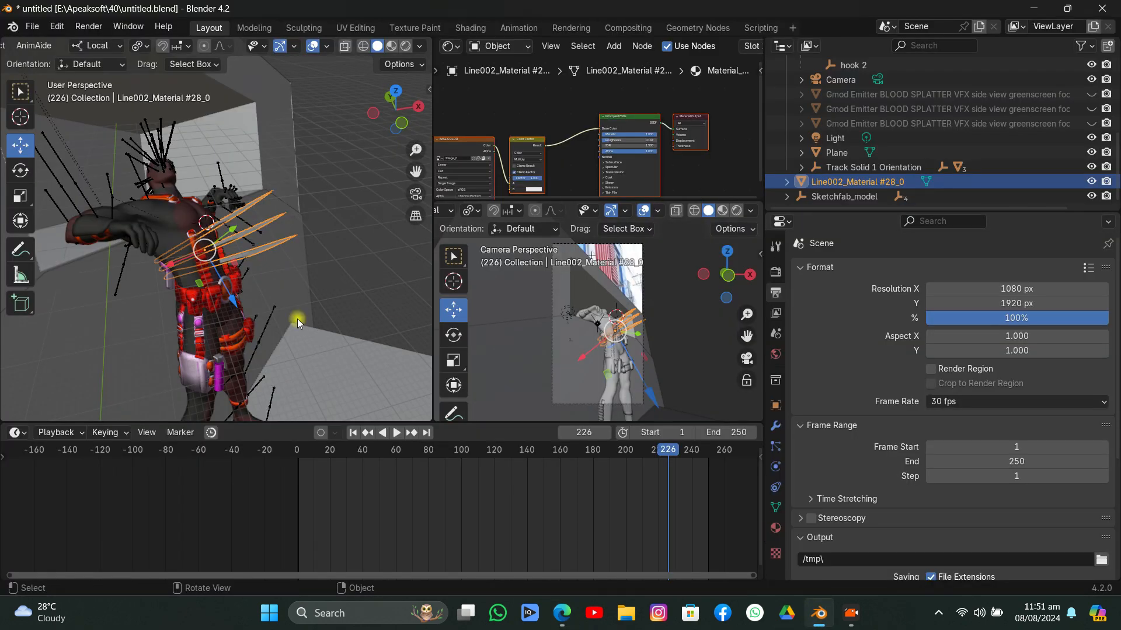
Preview the camera view in rendered shading and select the claw mesh in it.
{"action": "mouse_move", "coordinate": [296, 319]}
{"action": "middle_mouse_down"}
{"action": "mouse_move", "coordinate": [290, 263]}
{"action": "mouse_move", "coordinate": [215, 262]}
{"action": "mouse_move", "coordinate": [311, 230]}
{"action": "mouse_move", "coordinate": [362, 245]}
{"action": "middle_mouse_up"}
{"action": "left_click", "coordinate": [735, 213]}
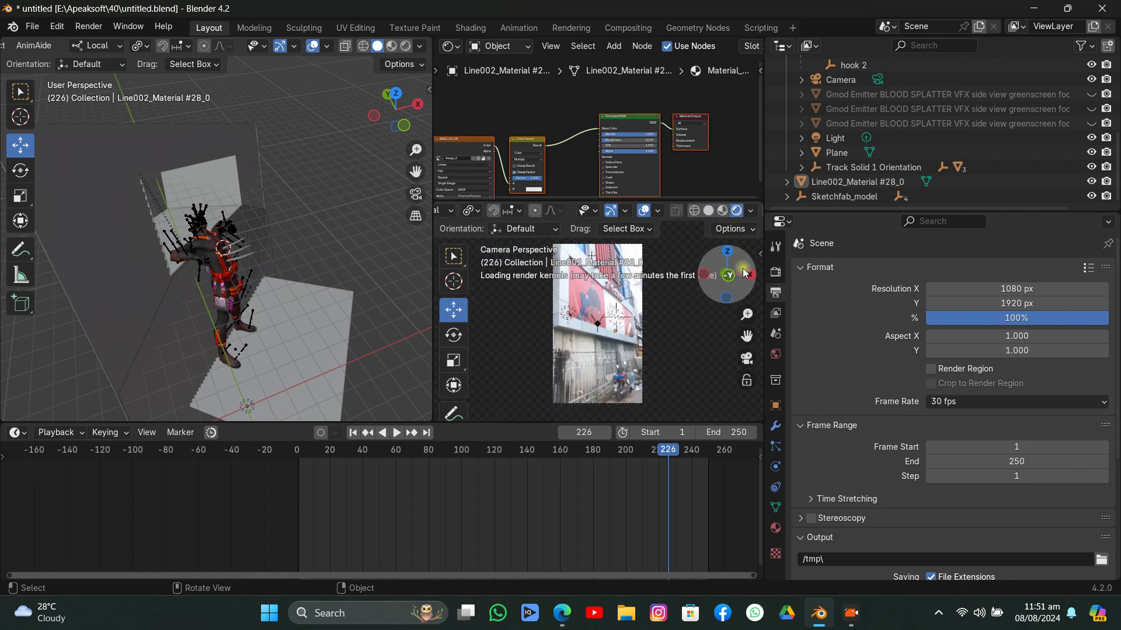
{"action": "scroll", "coordinate": [667, 327], "scroll_direction": "up", "scroll_amount": 3}
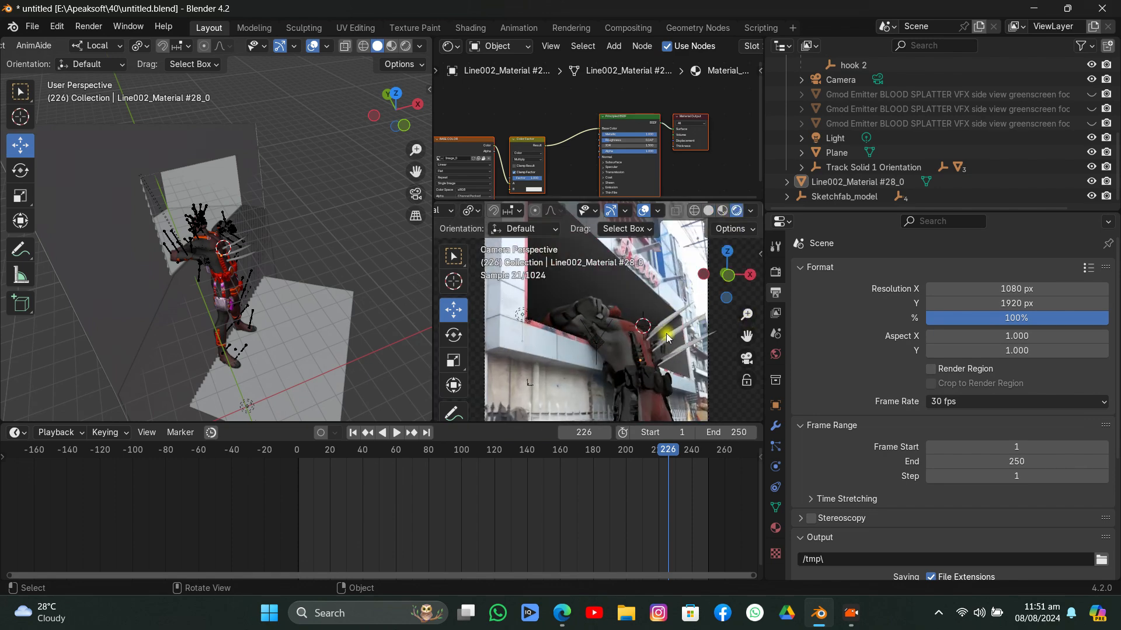
{"action": "left_click", "coordinate": [666, 334]}
{"action": "left_click", "coordinate": [665, 329]}
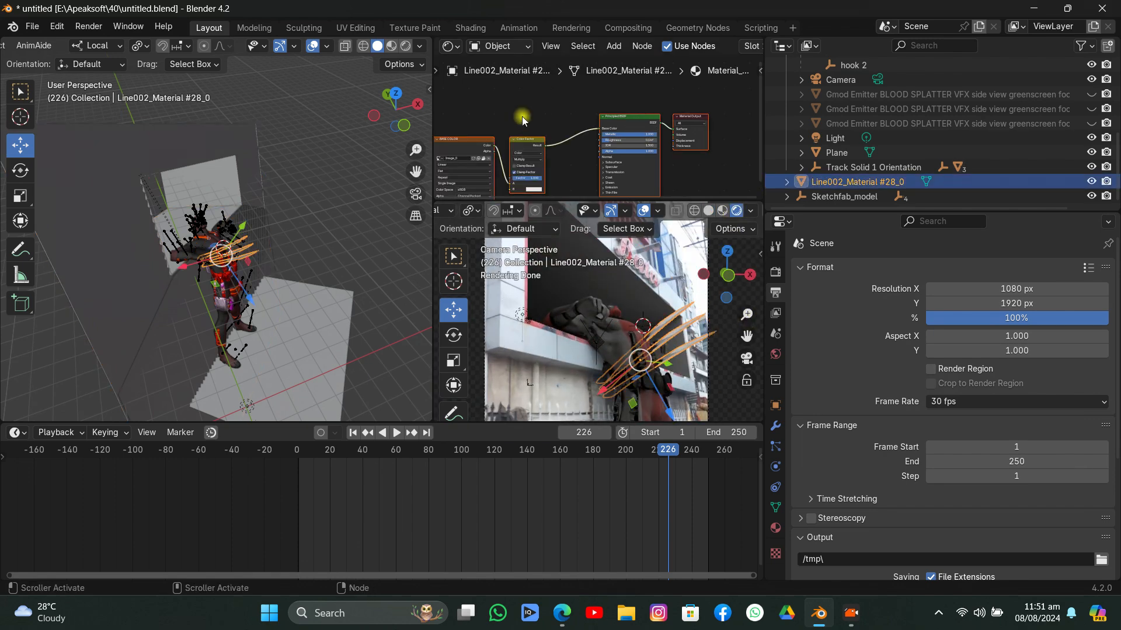
Return the camera view to solid shading and review the Cycles sampling and Film transparency settings.
{"action": "left_click", "coordinate": [708, 210]}
{"action": "left_click", "coordinate": [775, 272]}
{"action": "scroll", "coordinate": [902, 362], "scroll_direction": "down", "scroll_amount": 5}
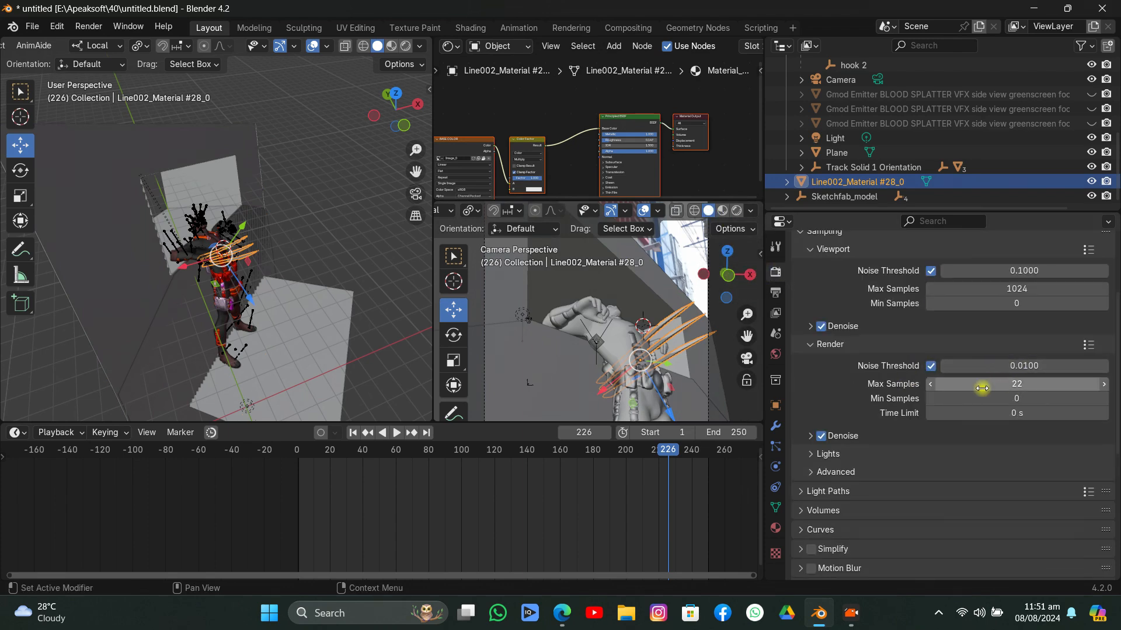
{"action": "scroll", "coordinate": [888, 418], "scroll_direction": "down", "scroll_amount": 11}
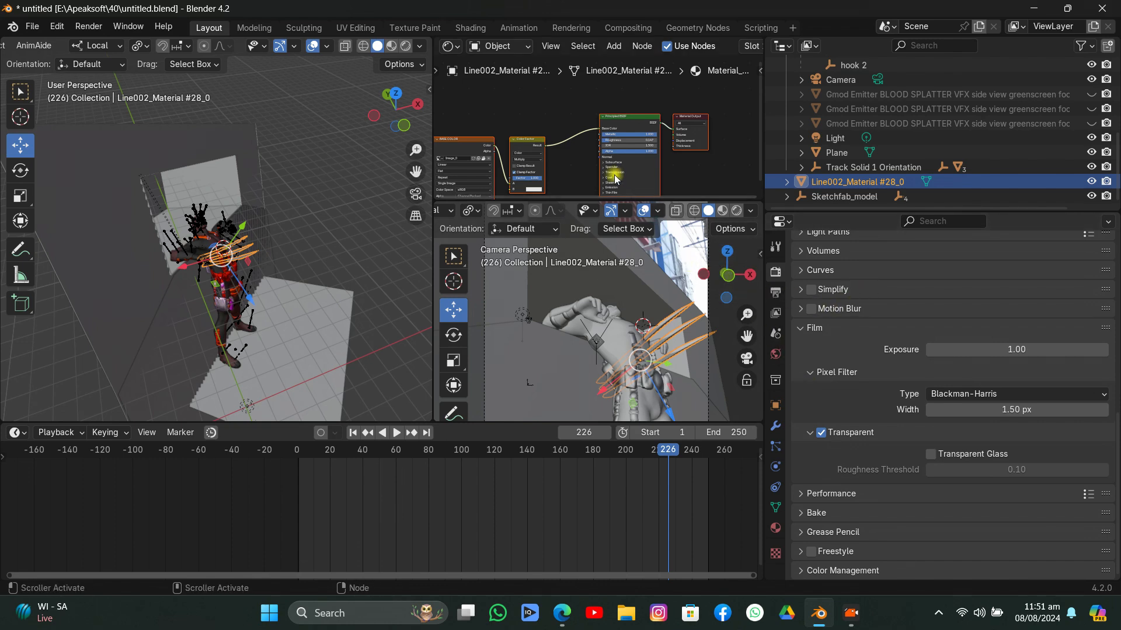
Open the Compositing workspace to show the node setup combining the render with the footage.
{"action": "left_click", "coordinate": [628, 27]}
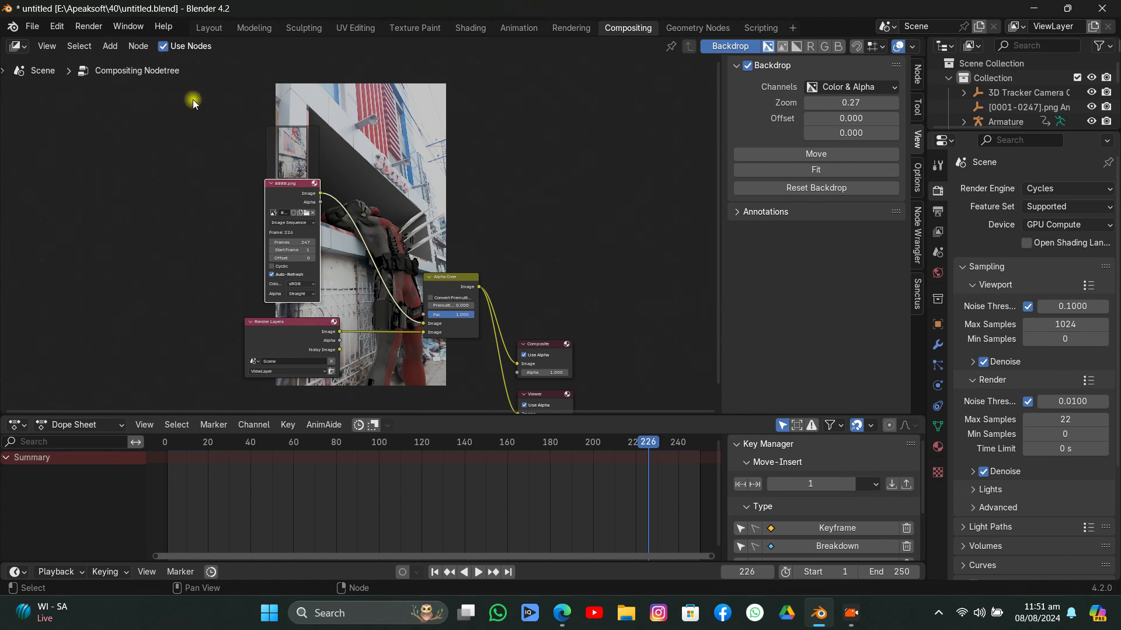
Delete all nodes from the compositing node tree, keeping Use Nodes enabled.
{"action": "left_click_drag", "start_coordinate": [286, 192], "coordinate": [255, 192]}
{"action": "middle_click_drag", "start_coordinate": [407, 257], "coordinate": [418, 218]}
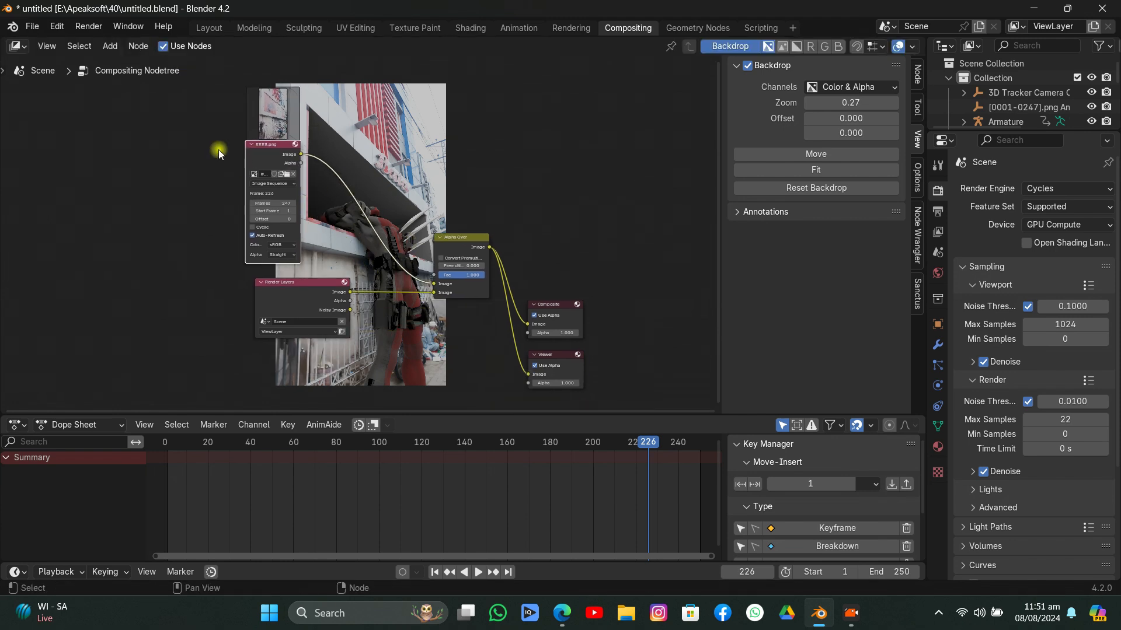
{"action": "left_click_drag", "start_coordinate": [203, 131], "coordinate": [467, 354]}
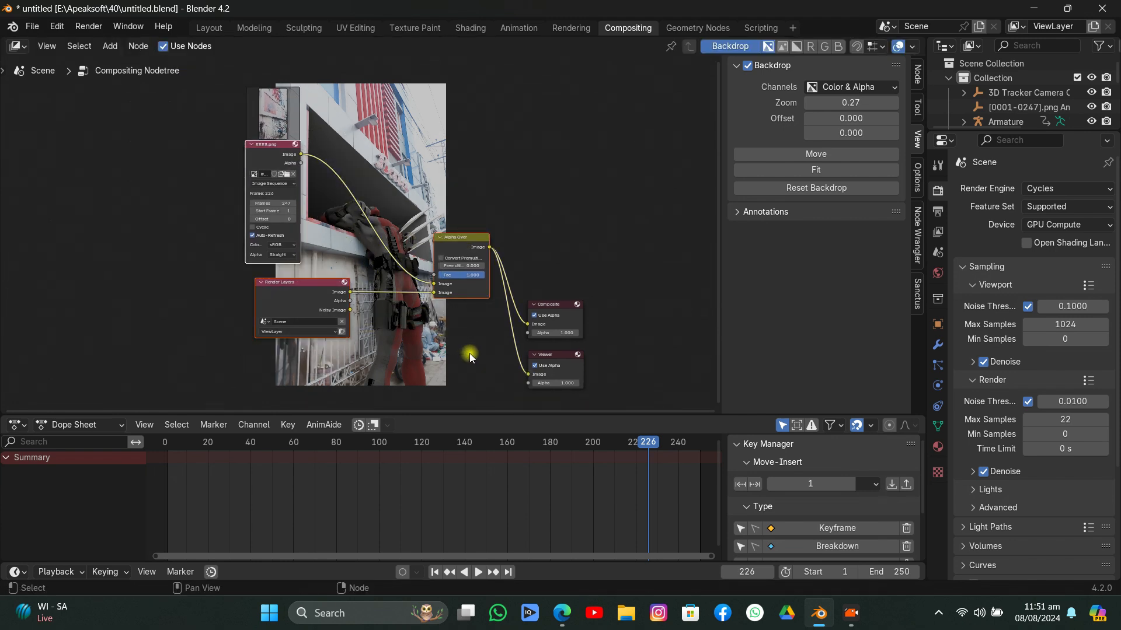
{"action": "key", "text": "a"}
{"action": "key", "text": "x"}
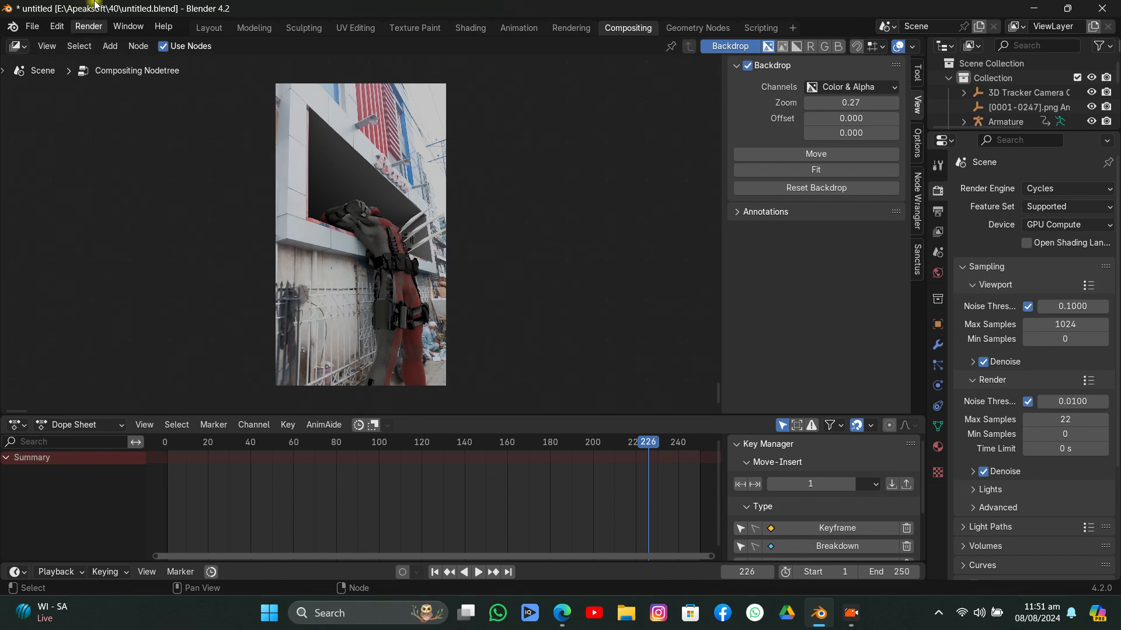
{"action": "left_click", "coordinate": [177, 47]}
{"action": "left_click", "coordinate": [192, 48]}
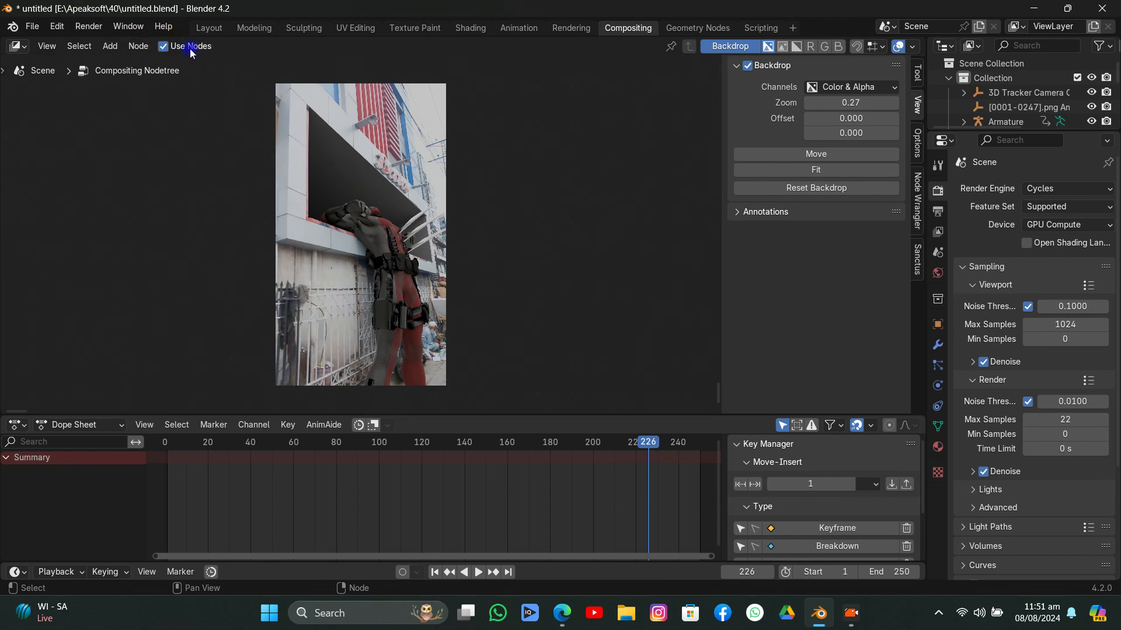
Add Composite and Viewer output nodes, placing the Viewer just below the Composite node beside the backdrop.
{"action": "left_click", "coordinate": [115, 49]}
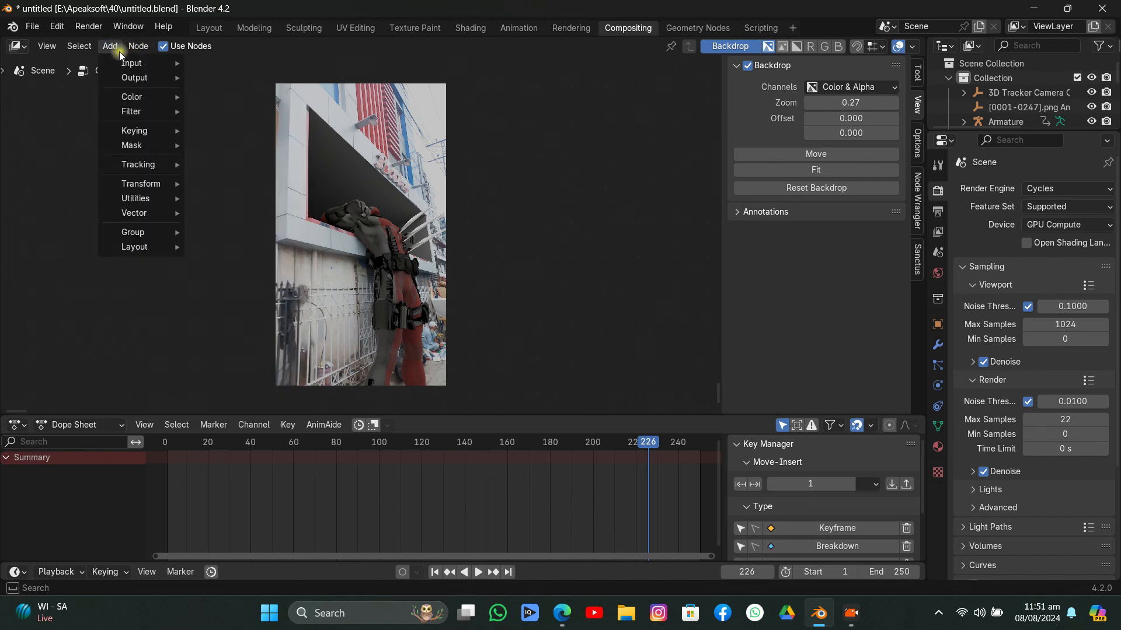
{"action": "mouse_move", "coordinate": [139, 65]}
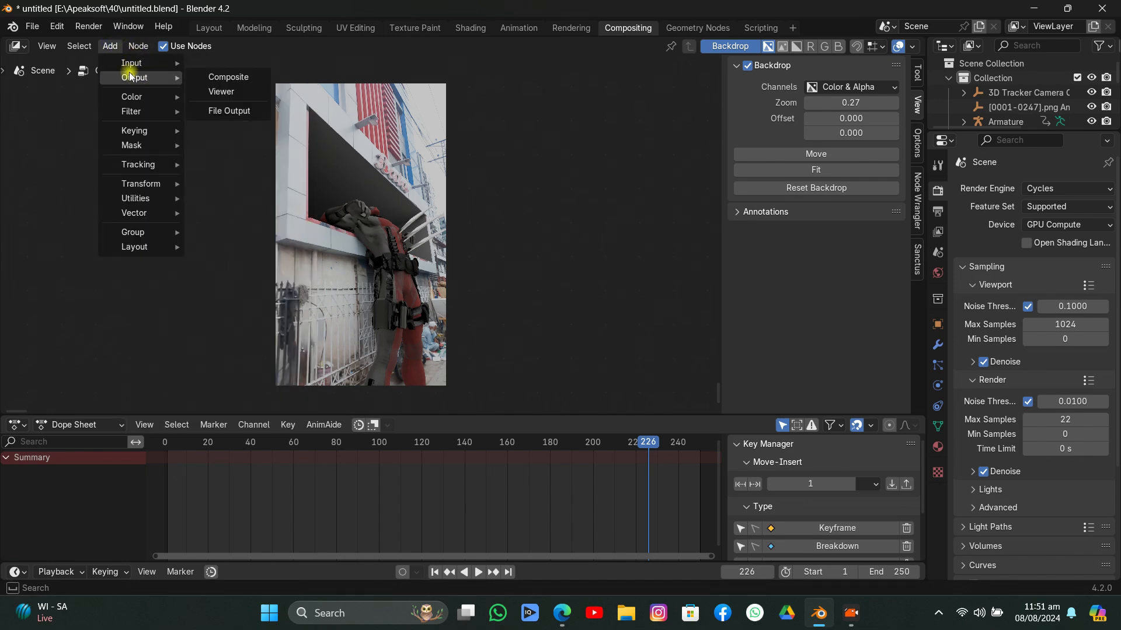
{"action": "left_click", "coordinate": [230, 78]}
{"action": "left_click", "coordinate": [468, 159]}
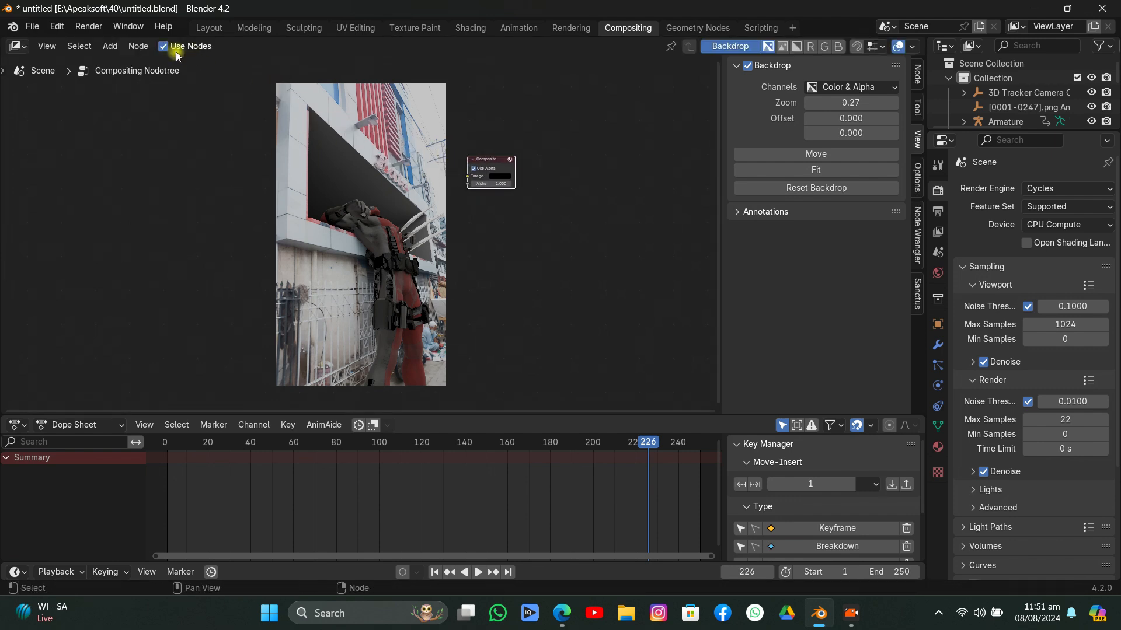
{"action": "left_click", "coordinate": [120, 49]}
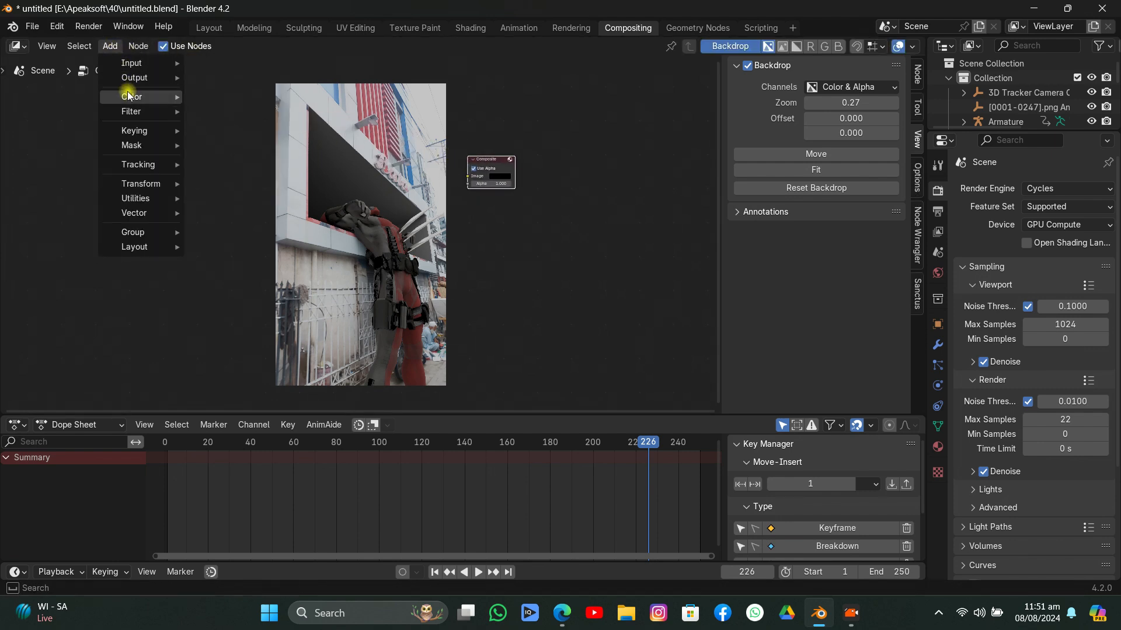
{"action": "mouse_move", "coordinate": [135, 77]}
{"action": "left_click", "coordinate": [230, 93]}
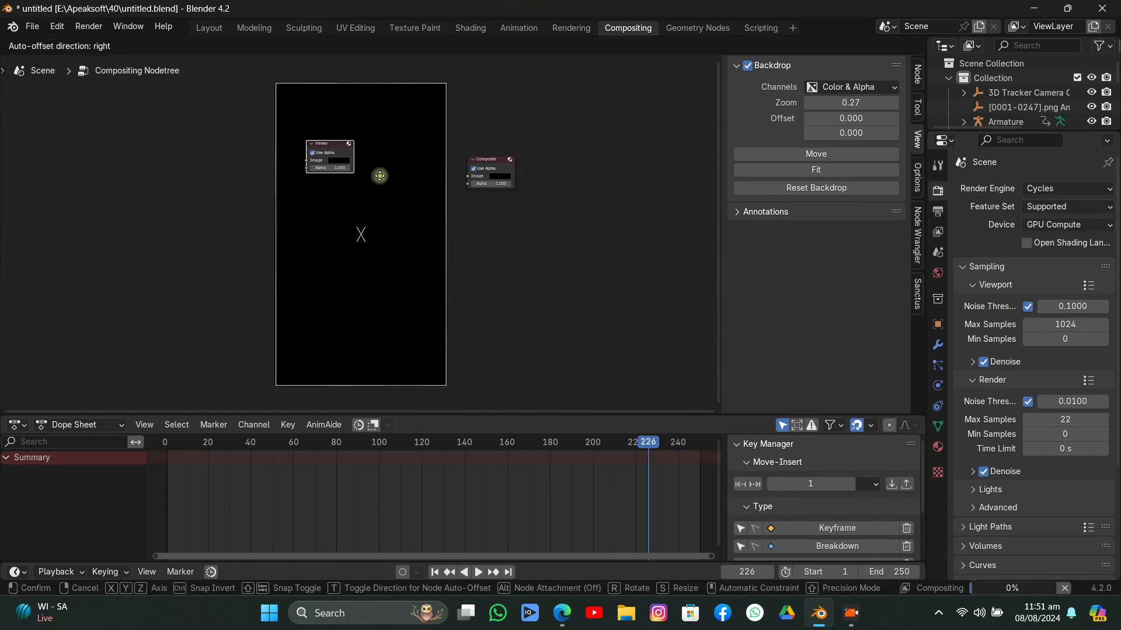
{"action": "left_click", "coordinate": [500, 223]}
Add an image sequence node from the numbered PNG frames in E:\Apeaksoft\40\png and place it left of the backdrop.
{"action": "left_click", "coordinate": [110, 46]}
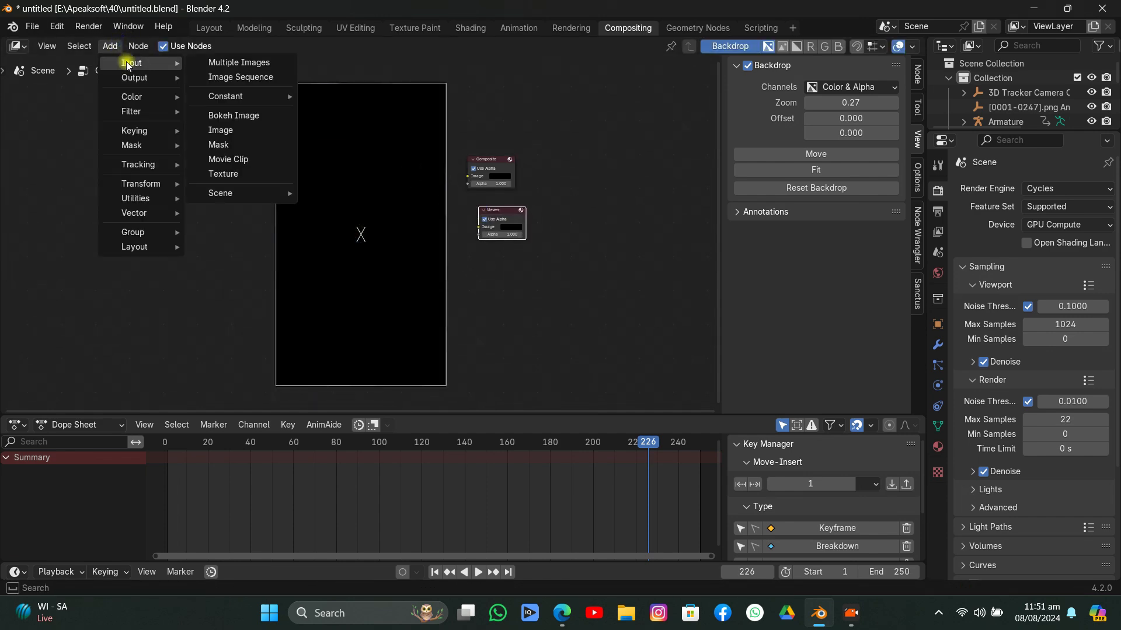
{"action": "left_click", "coordinate": [233, 78]}
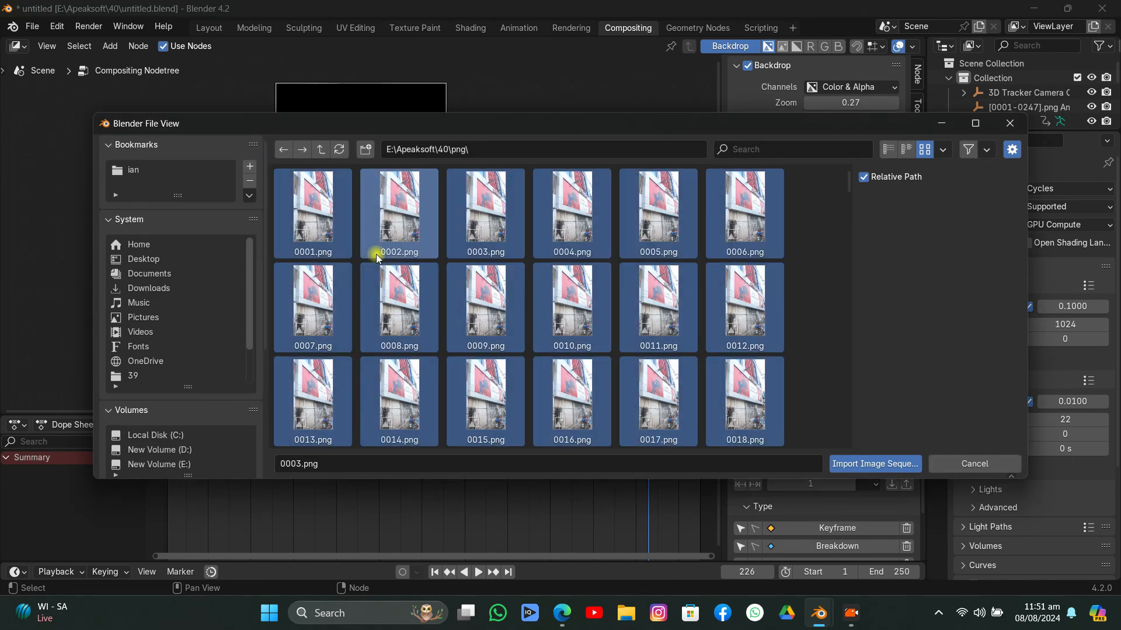
{"action": "left_click", "coordinate": [875, 463]}
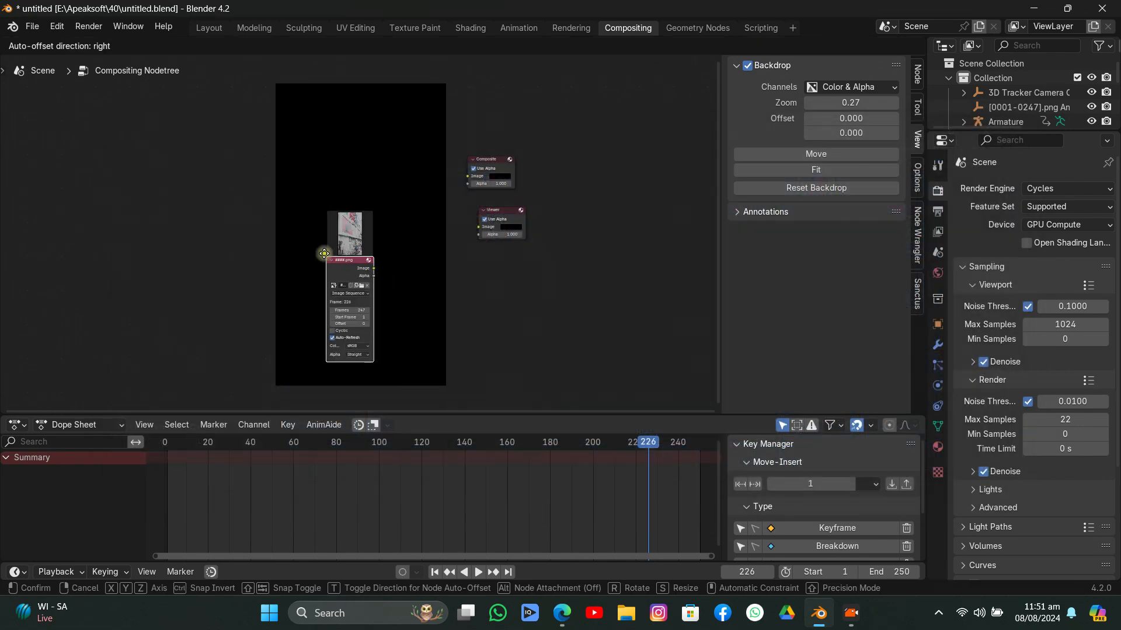
{"action": "left_click", "coordinate": [187, 134]}
{"action": "left_click", "coordinate": [114, 47]}
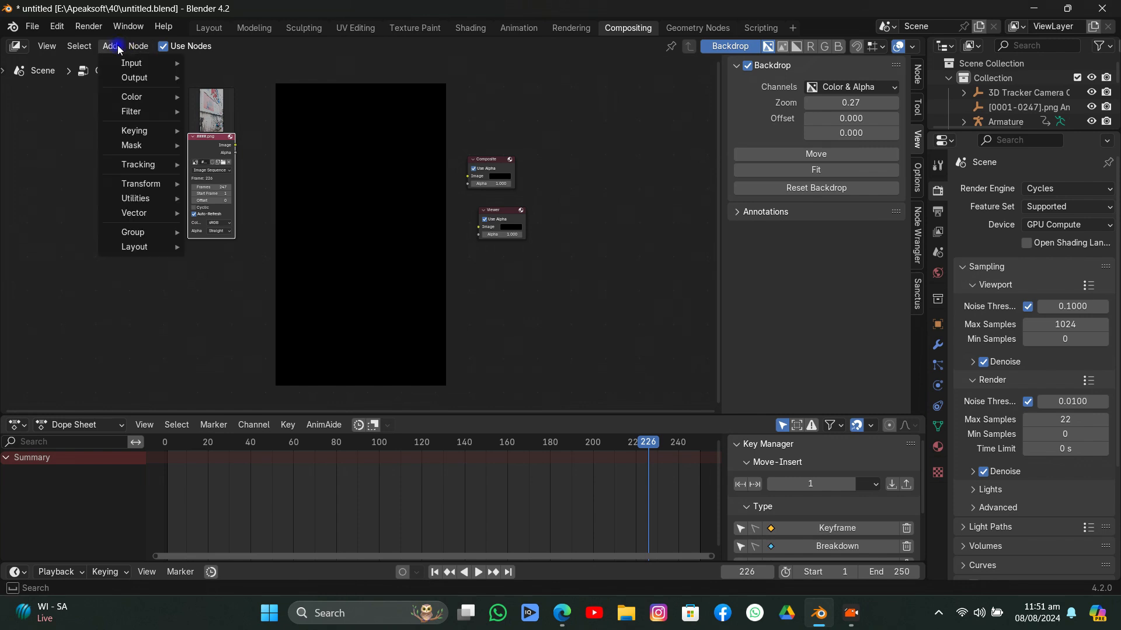
{"action": "mouse_move", "coordinate": [125, 62]}
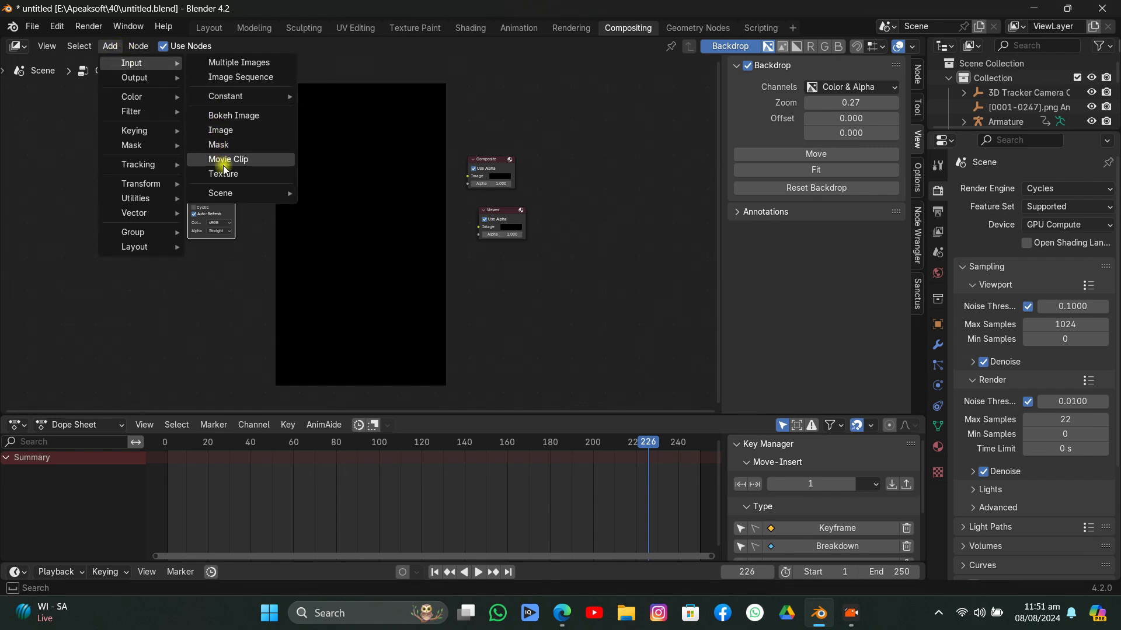
{"action": "left_click", "coordinate": [224, 183]}
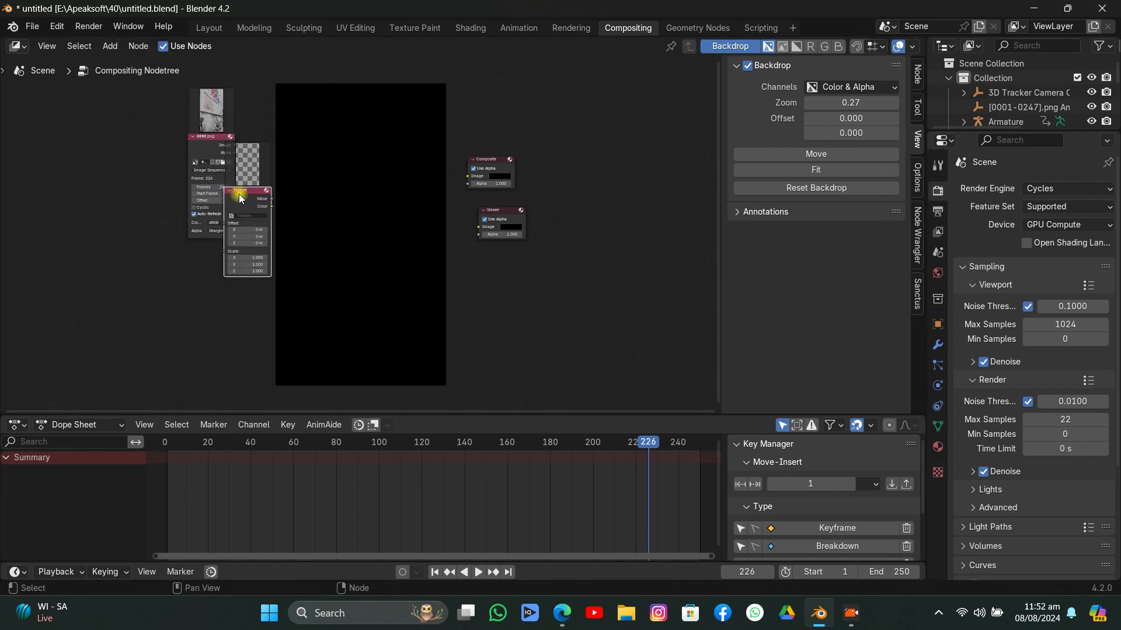
{"action": "key", "text": "Delete"}
Add a Render Layers node and place it below the image sequence node.
{"action": "left_click", "coordinate": [110, 46]}
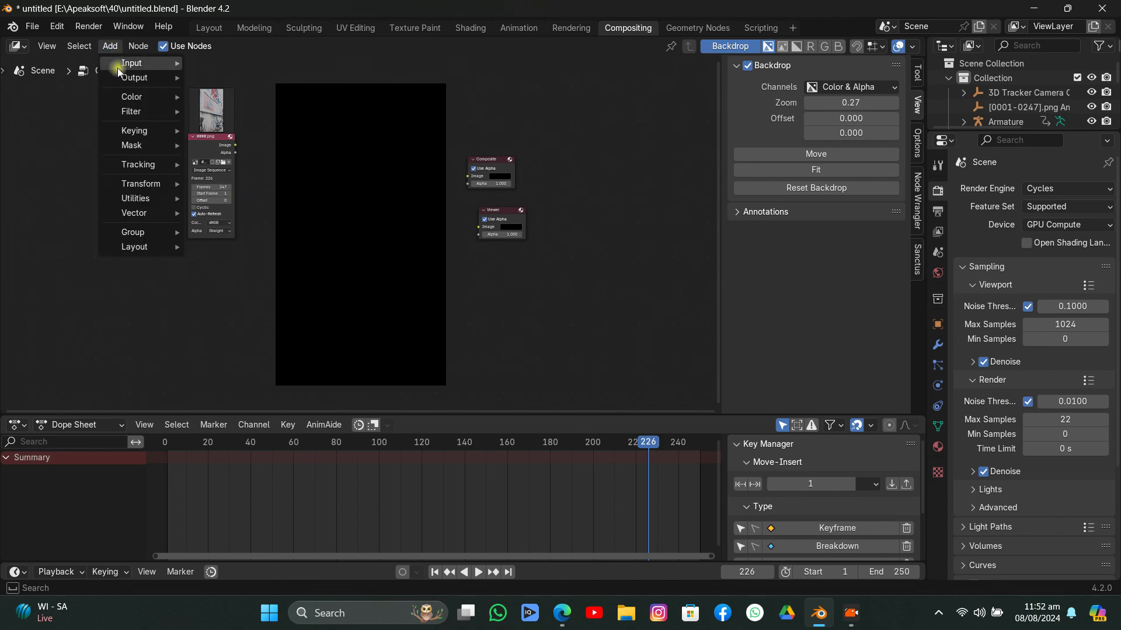
{"action": "mouse_move", "coordinate": [131, 62]}
{"action": "mouse_move", "coordinate": [244, 198]}
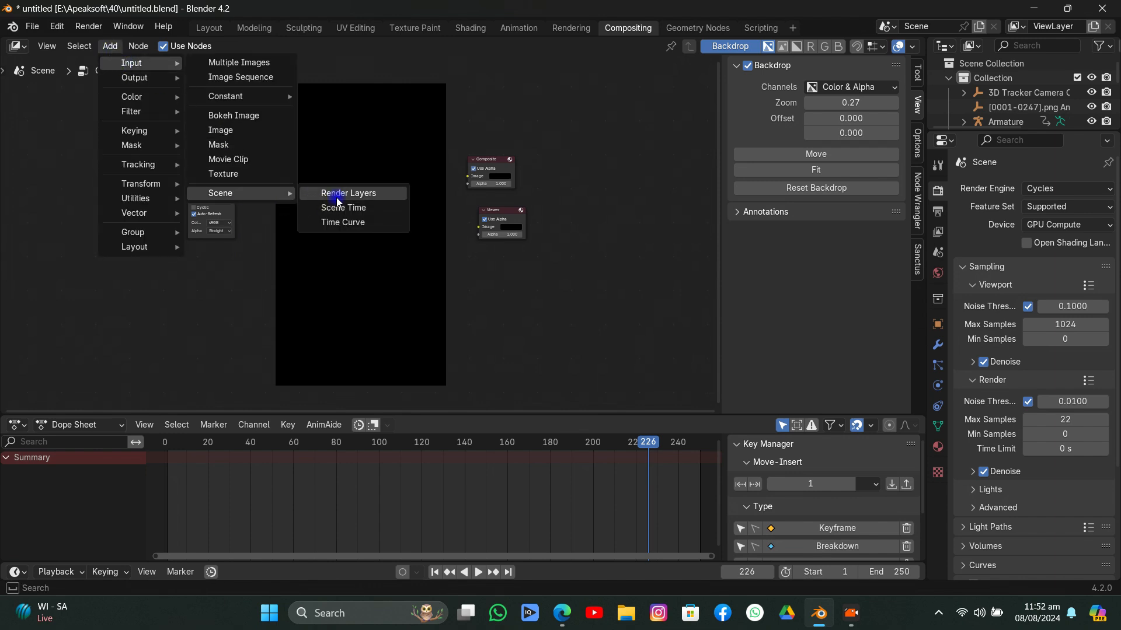
{"action": "left_click", "coordinate": [335, 118]}
{"action": "scroll", "coordinate": [170, 303], "scroll_direction": "up", "scroll_amount": 2}
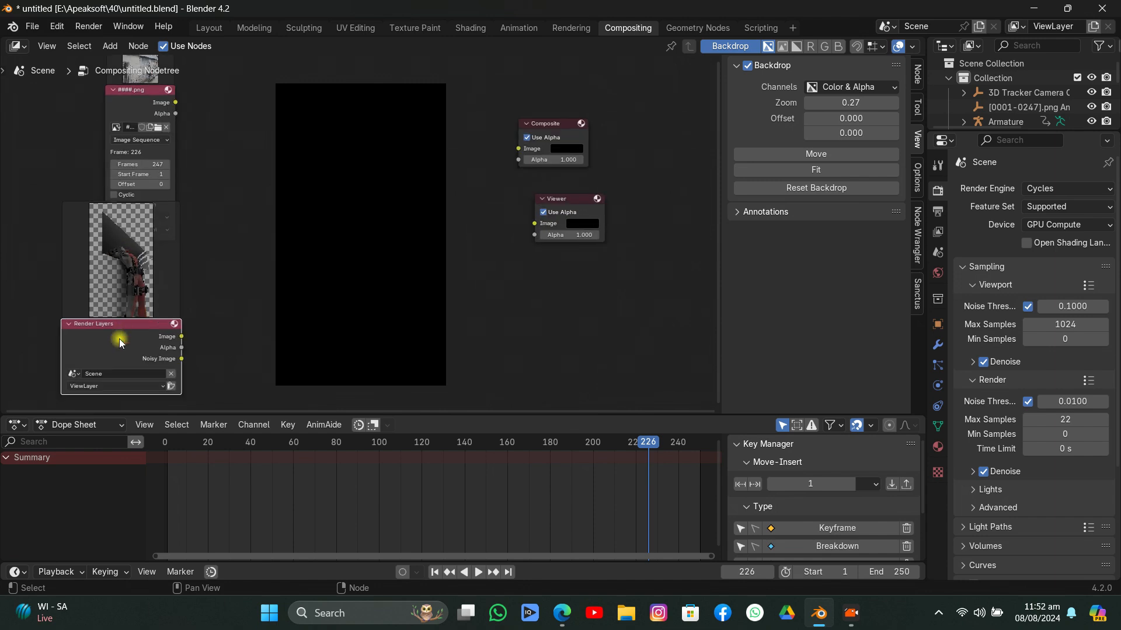
{"action": "left_click", "coordinate": [82, 390]}
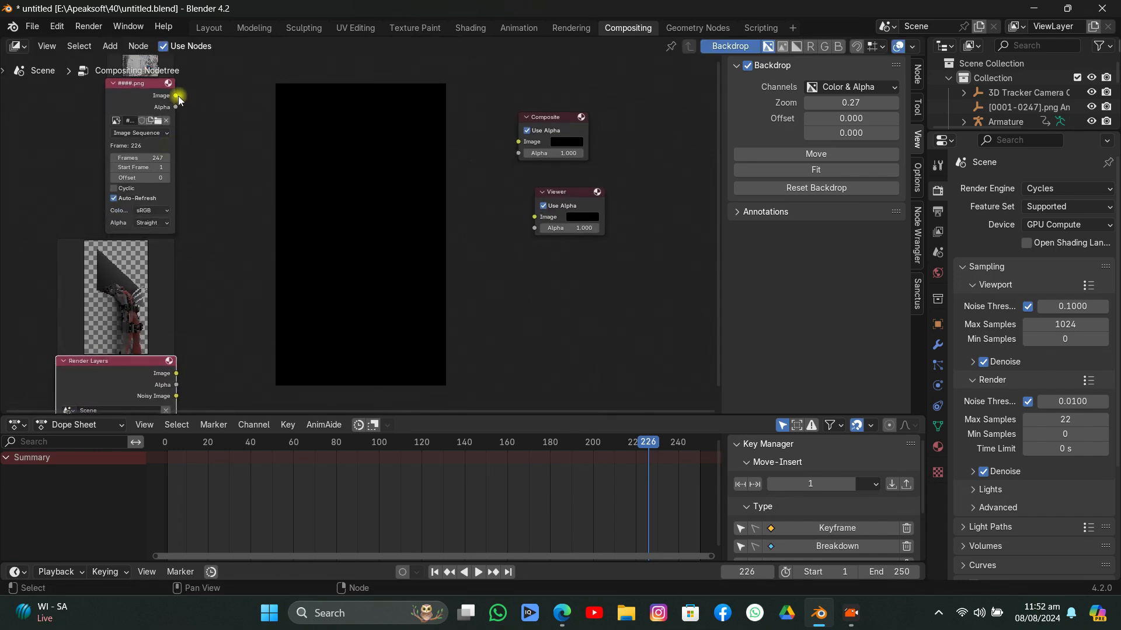
Add an Alpha Over node and connect the image sequence's Image output to its first Image input.
{"action": "left_click_drag", "start_coordinate": [176, 97], "coordinate": [233, 103]}
{"action": "left_click_drag", "start_coordinate": [279, 165], "coordinate": [325, 183]}
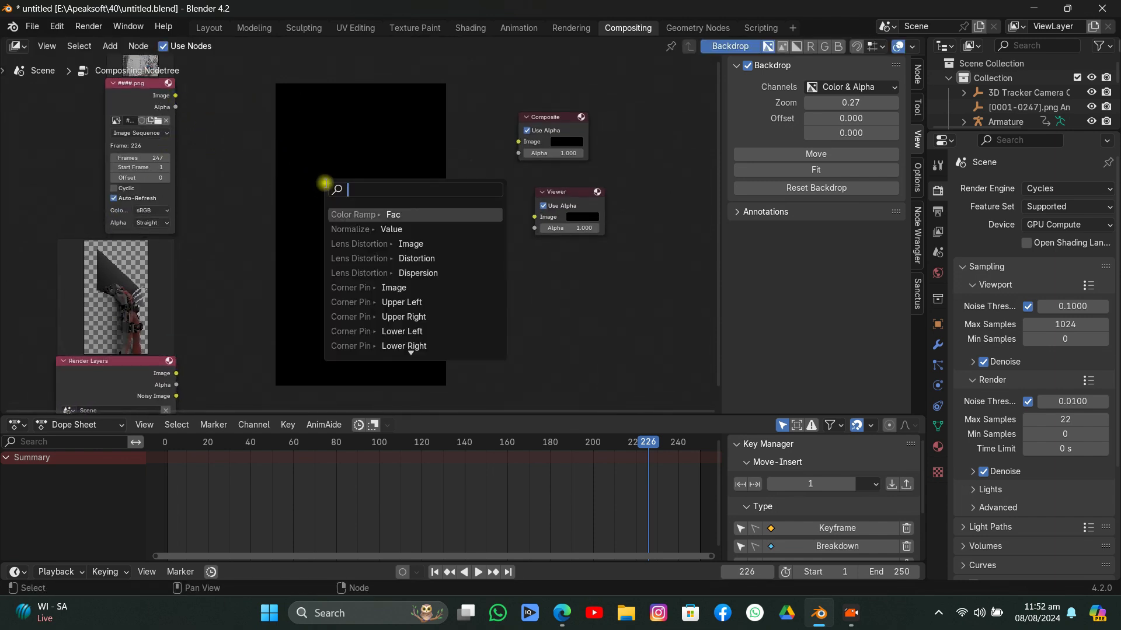
{"action": "type", "text": "alp"}
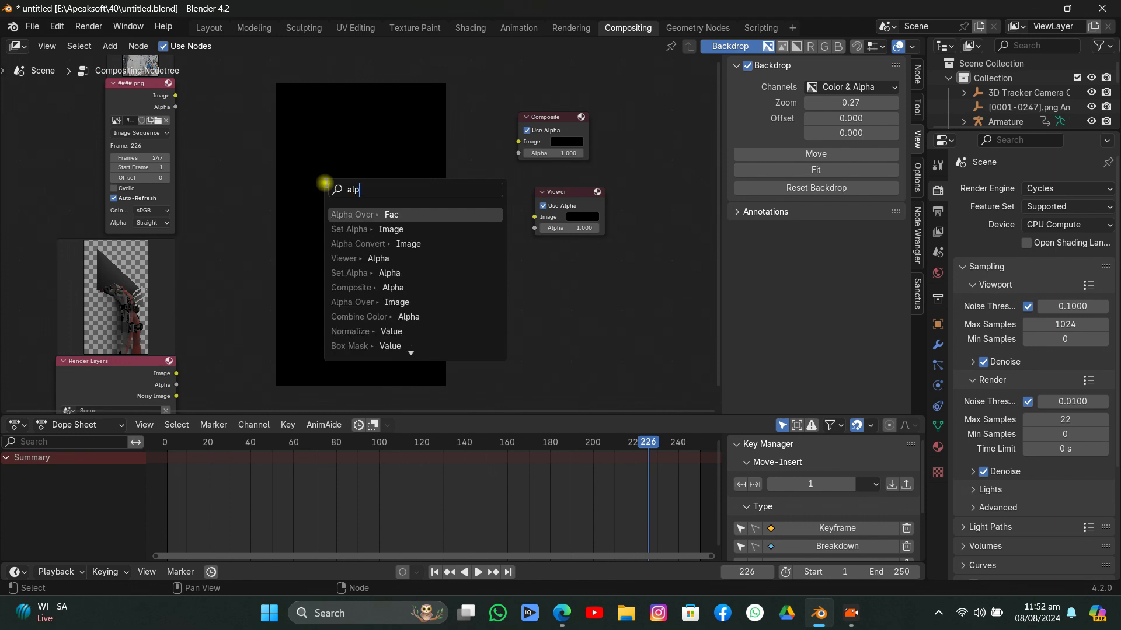
{"action": "key", "text": "Return"}
{"action": "left_click", "coordinate": [319, 221]}
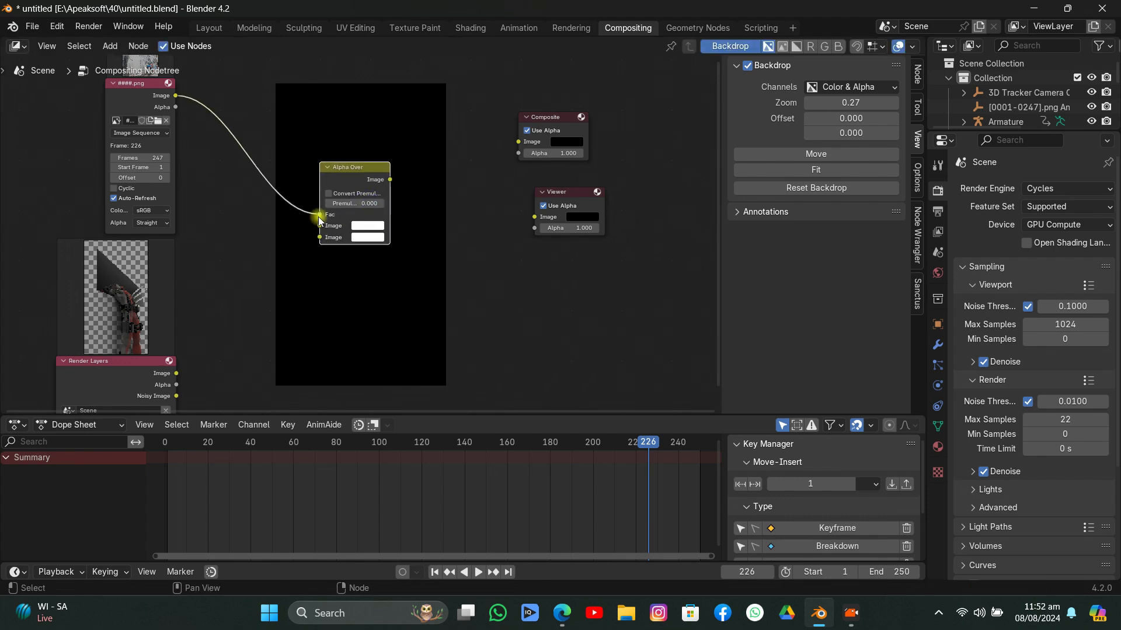
{"action": "mouse_move", "coordinate": [318, 220]}
{"action": "left_mouse_down"}
{"action": "mouse_move", "coordinate": [285, 219]}
{"action": "mouse_move", "coordinate": [316, 224]}
{"action": "left_mouse_up"}
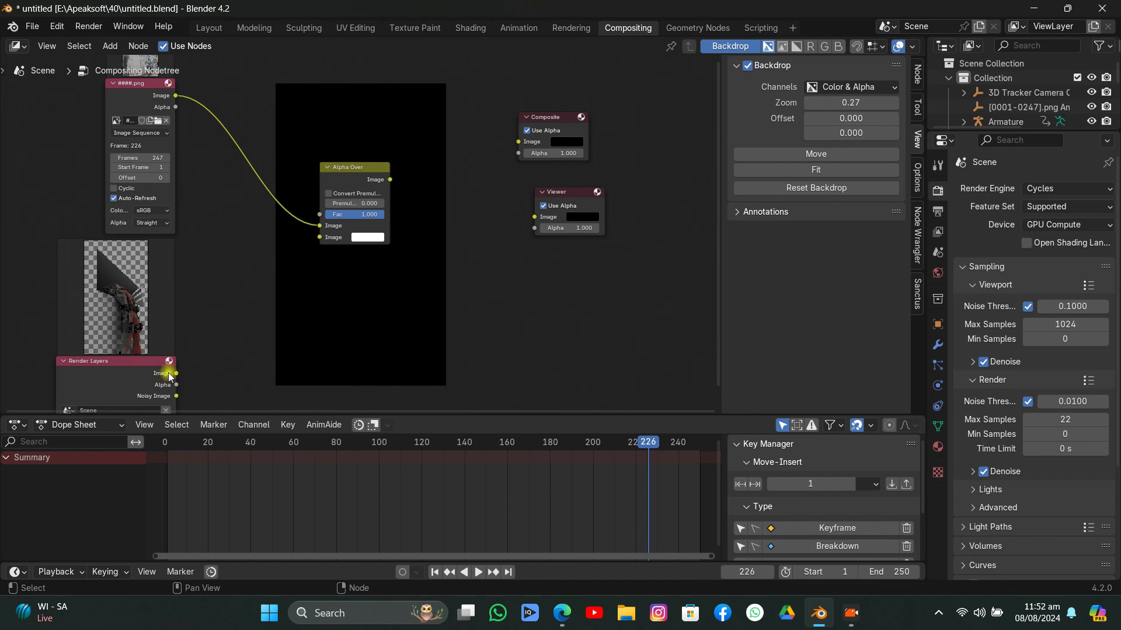
Connect the Render Layers image to Alpha Over's second Image input, and Alpha Over's output to the Composite and Viewer nodes.
{"action": "left_click_drag", "start_coordinate": [174, 373], "coordinate": [228, 359]}
{"action": "left_click_drag", "start_coordinate": [270, 257], "coordinate": [319, 237]}
{"action": "left_click_drag", "start_coordinate": [390, 179], "coordinate": [528, 223]}
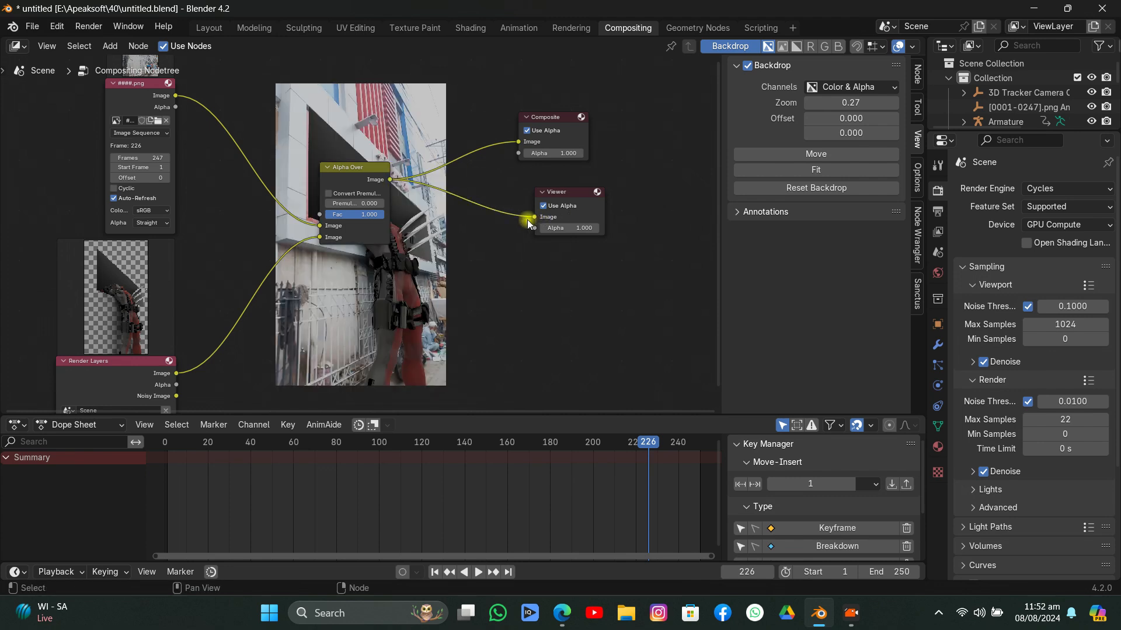
{"action": "scroll", "coordinate": [377, 231], "scroll_direction": "down", "scroll_amount": 1}
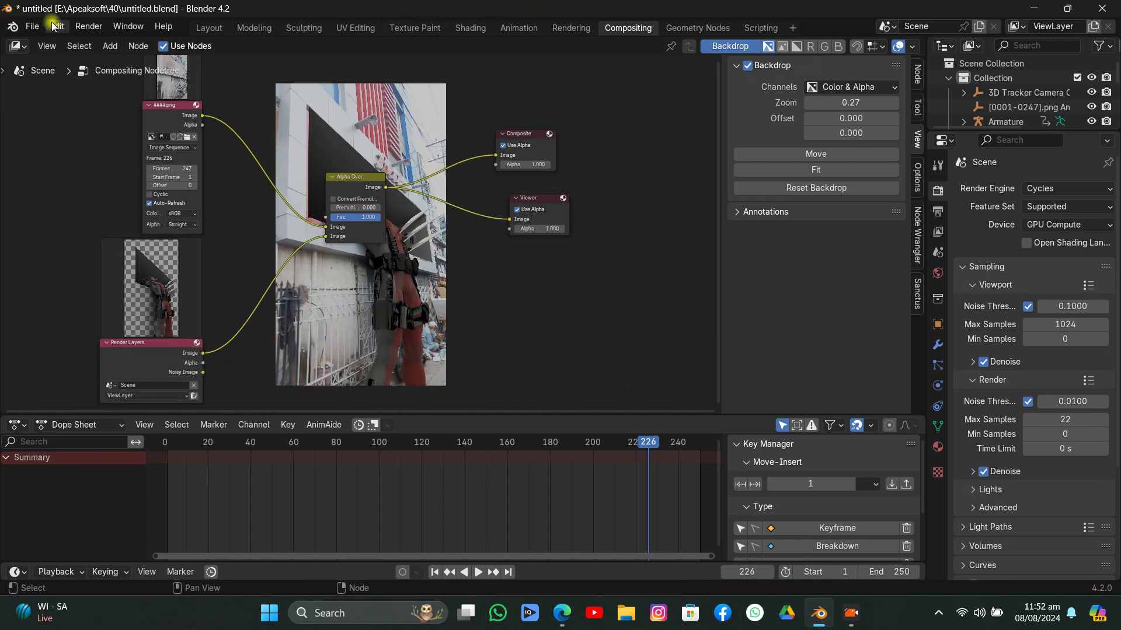
Save the project file, render frame 226 as a still image, and minimise the render window.
{"action": "left_click", "coordinate": [32, 27]}
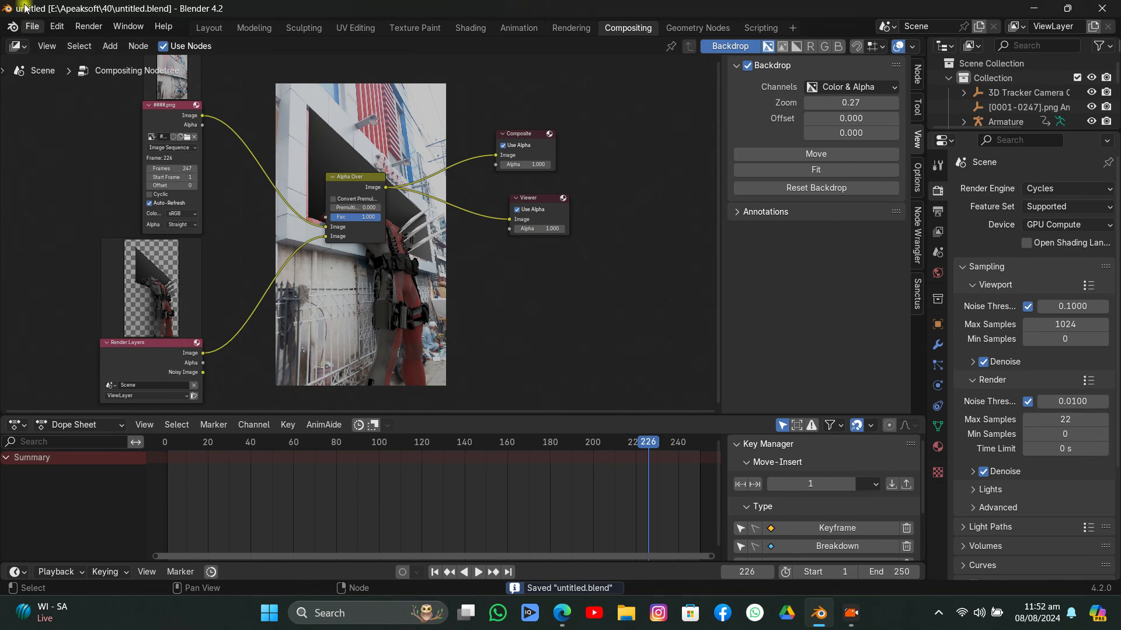
{"action": "left_click", "coordinate": [88, 27]}
{"action": "left_click", "coordinate": [106, 42]}
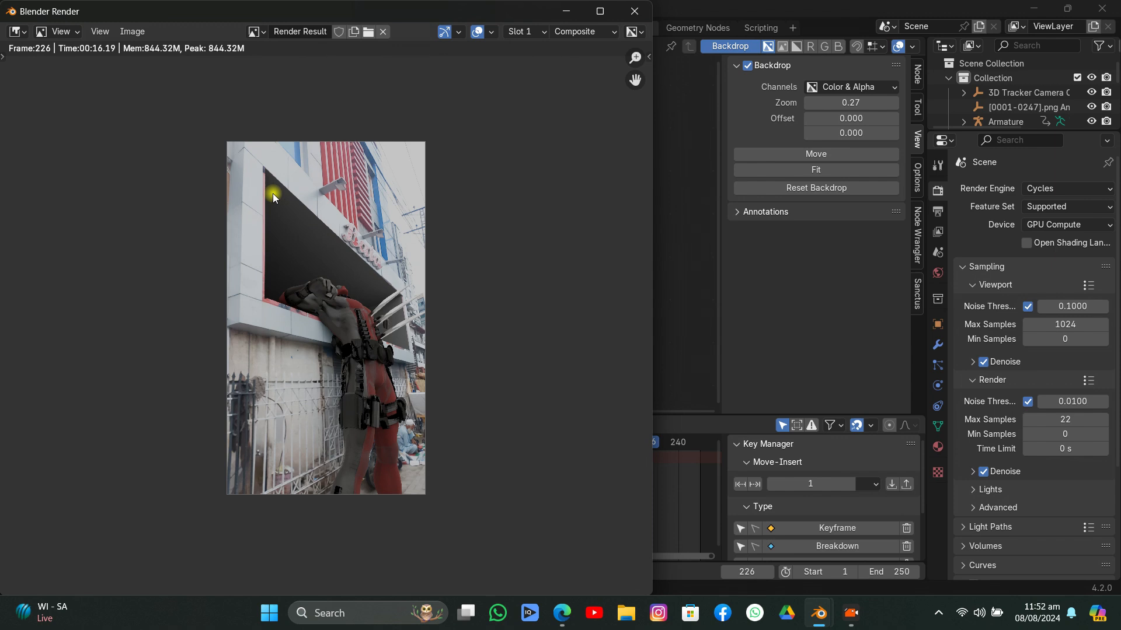
{"action": "left_click", "coordinate": [566, 11]}
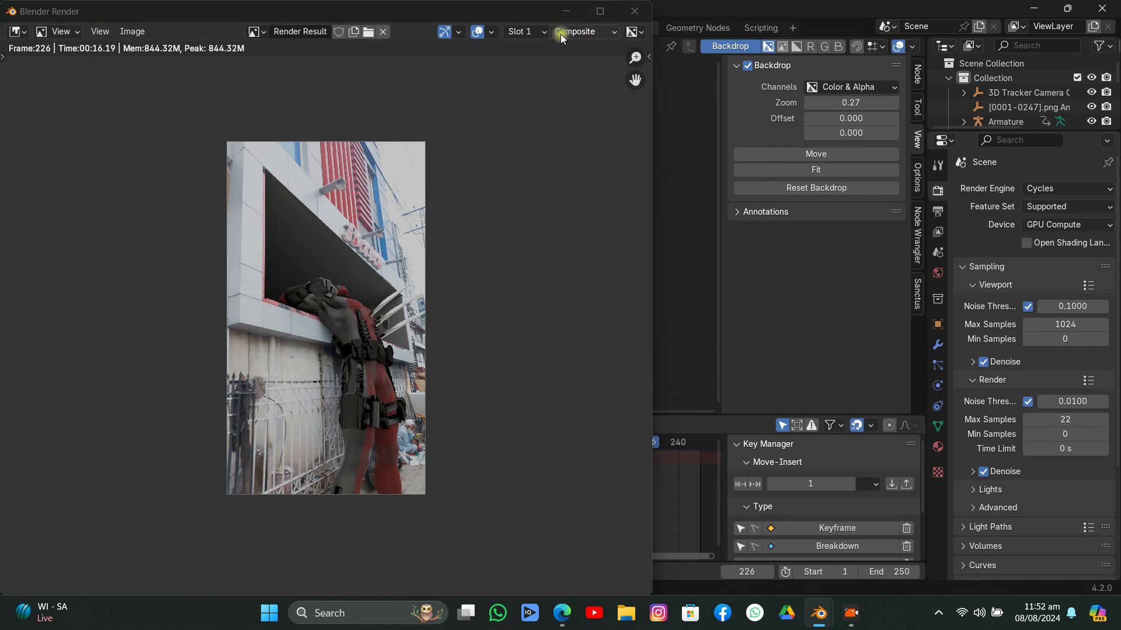
Return to the Layout workspace and show the whole scene in the perspective viewport.
{"action": "middle_click_drag", "start_coordinate": [528, 76], "coordinate": [471, 369]}
{"action": "mouse_move", "coordinate": [857, 102]}
{"action": "left_mouse_down"}
{"action": "mouse_move", "coordinate": [937, 102]}
{"action": "mouse_move", "coordinate": [855, 102]}
{"action": "left_mouse_up"}
{"action": "left_click", "coordinate": [208, 27]}
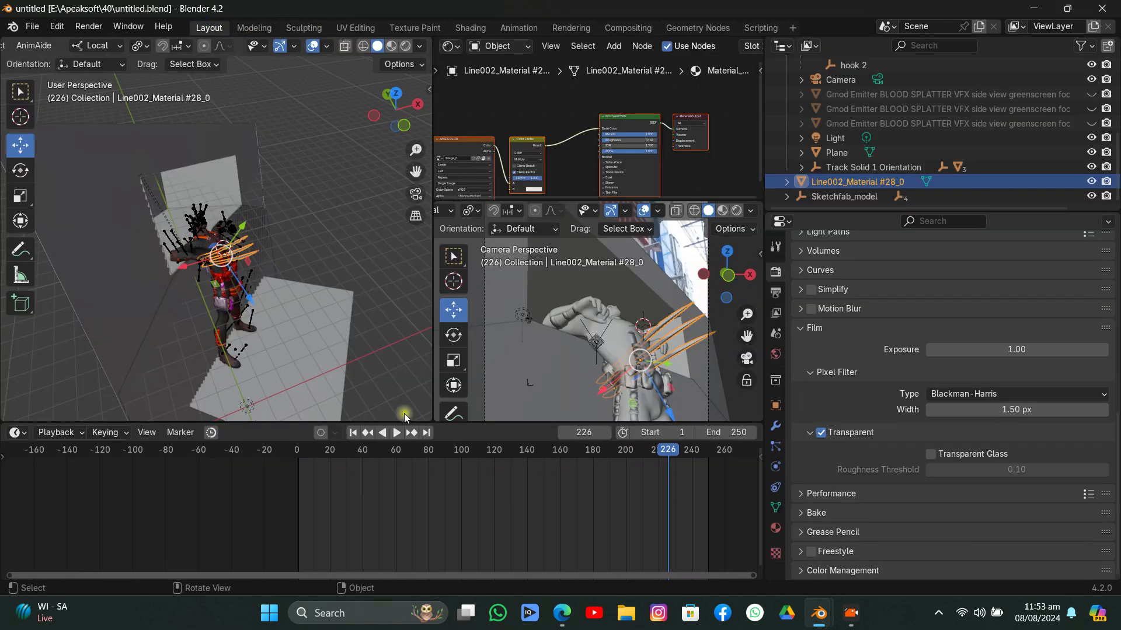
{"action": "scroll", "coordinate": [419, 356], "scroll_direction": "down", "scroll_amount": 2}
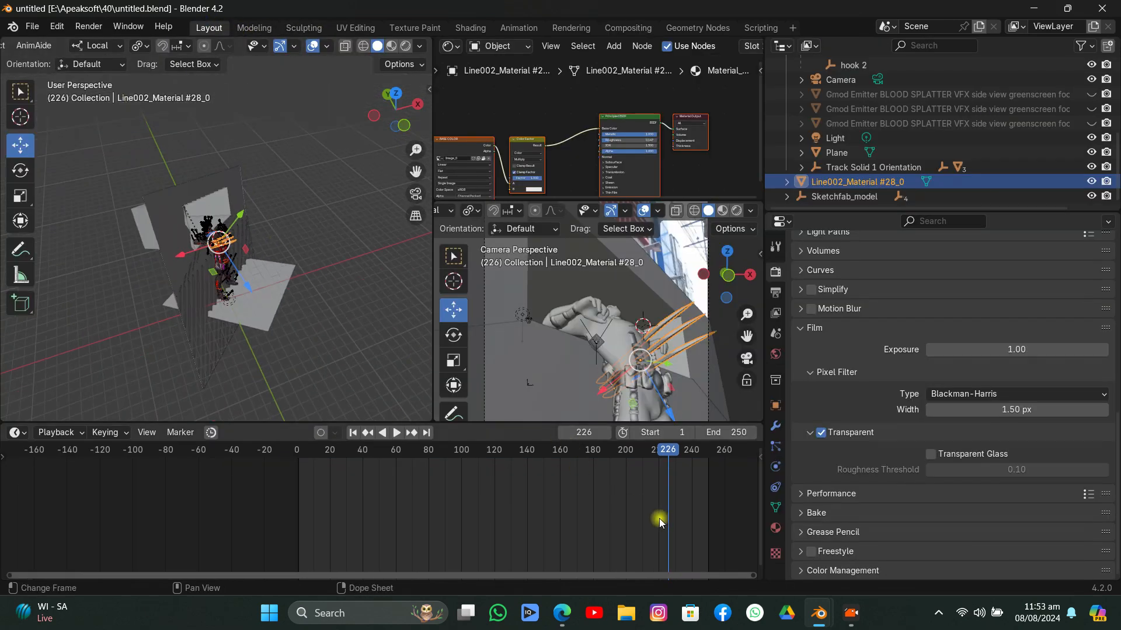